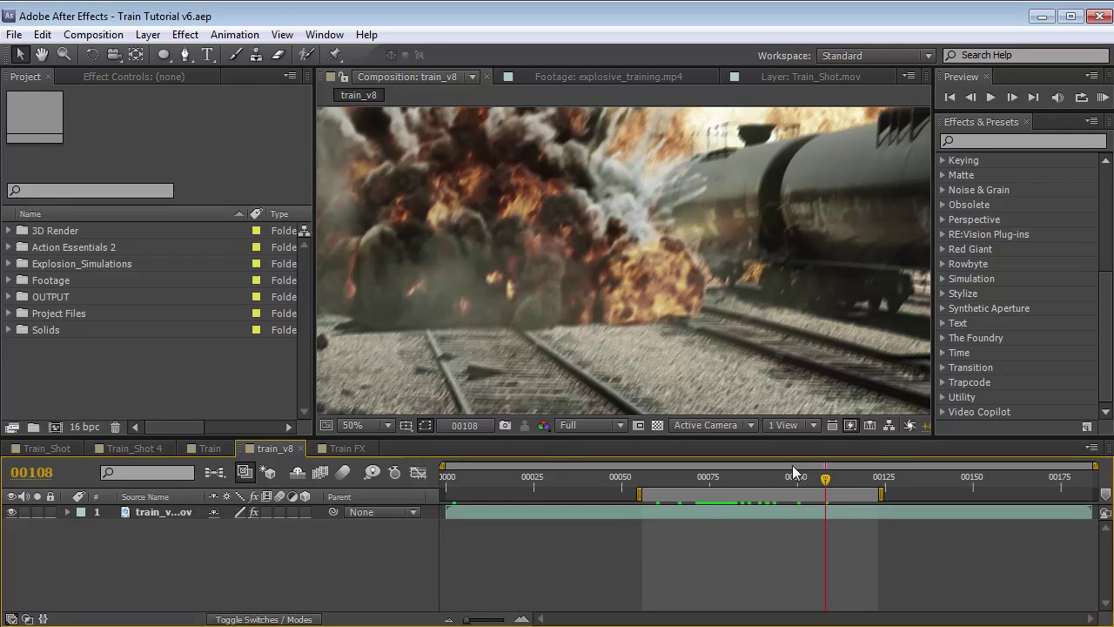
# Preview the Train_Shot.mov clip from the Footage folder and create a composition from it
pyautogui.click(9, 283)
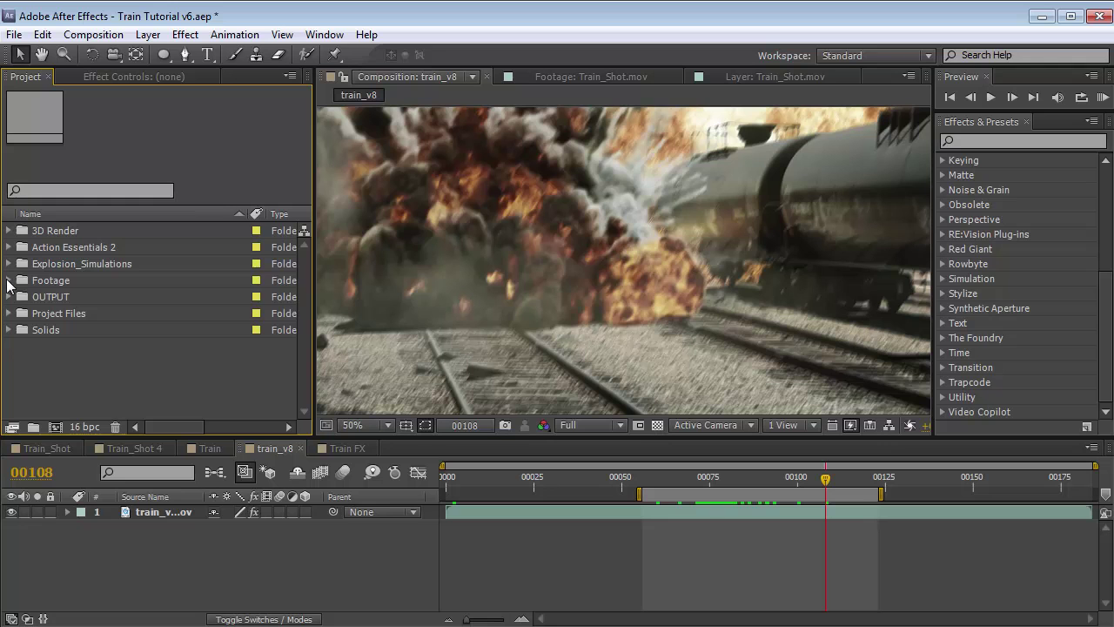
pyautogui.click(9, 280)
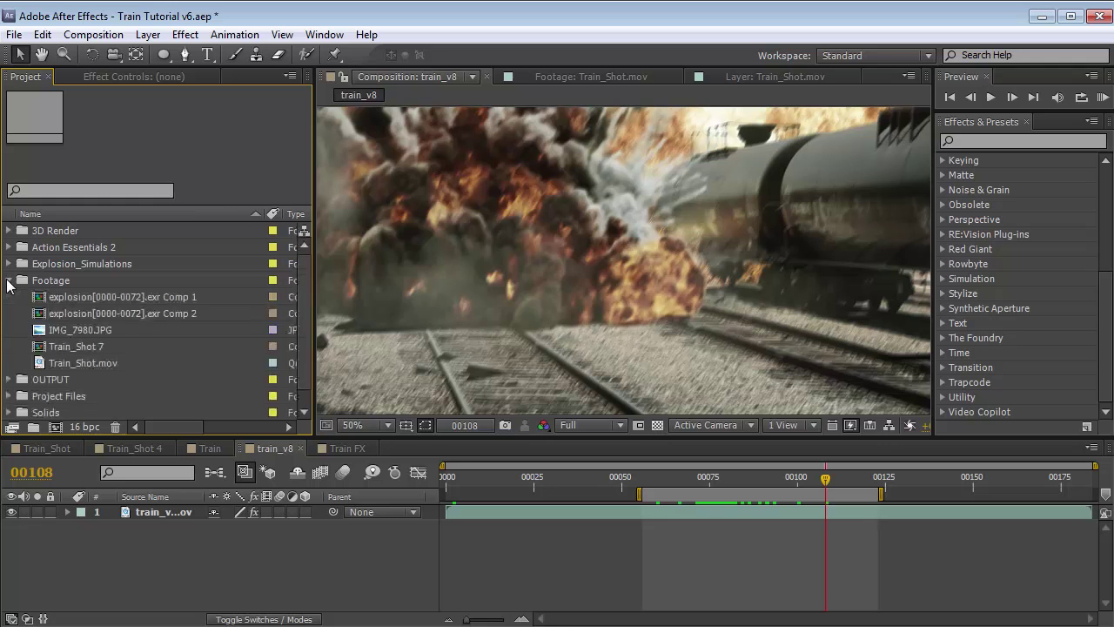
pyautogui.doubleClick(41, 364)
pyautogui.moveTo(352, 392); pyautogui.dragTo(680, 394)
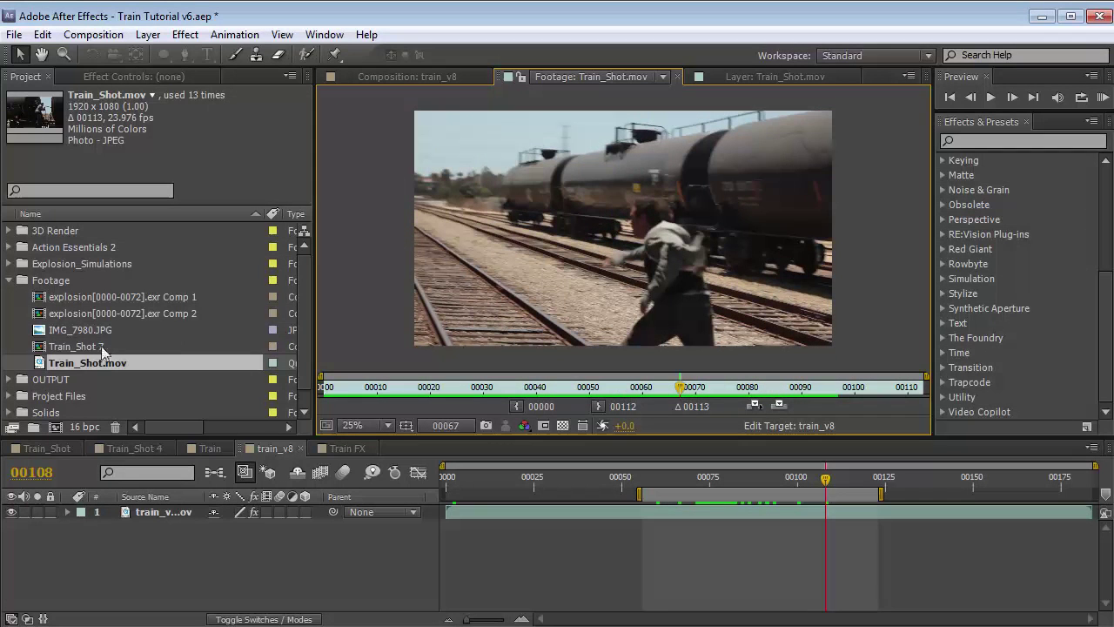
pyautogui.click(39, 365)
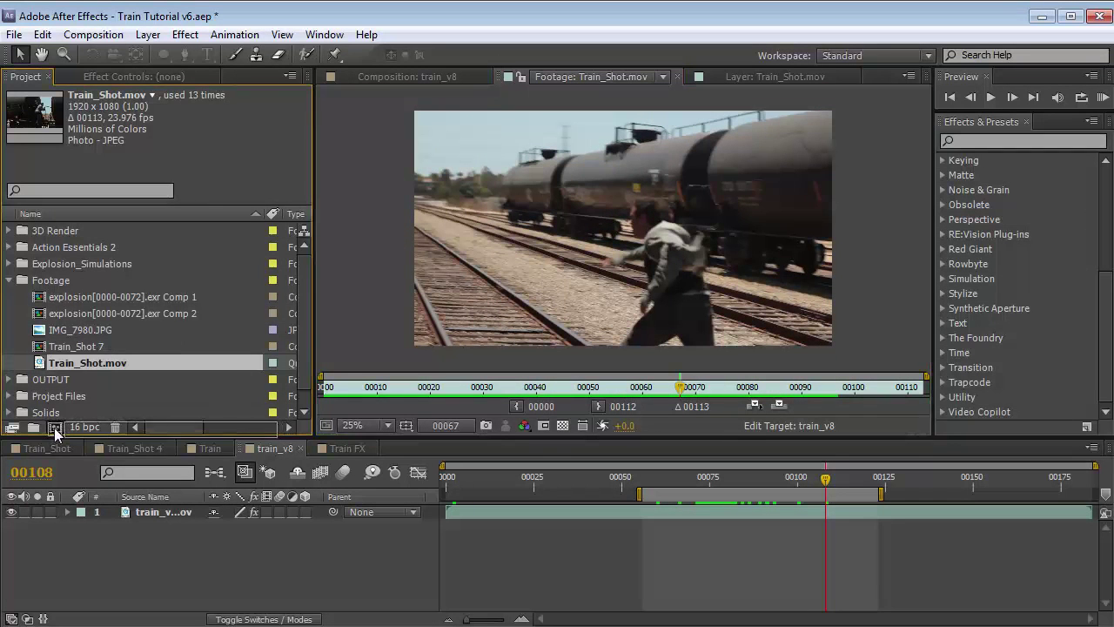
pyautogui.moveTo(54, 433); pyautogui.dragTo(54, 427)
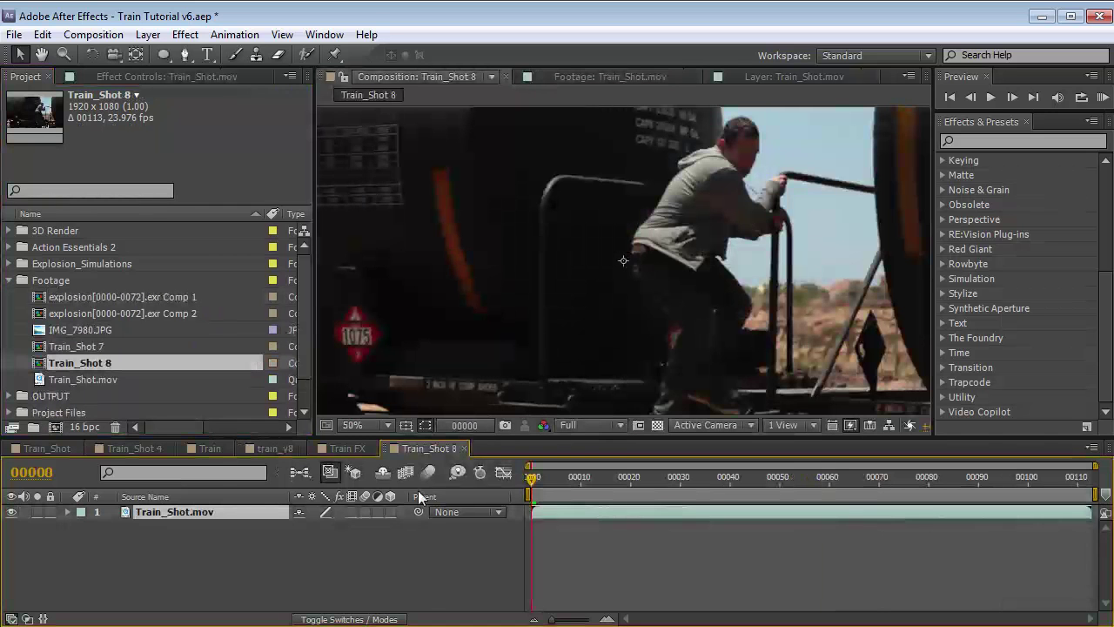
# Scrub through the new composition to examine the camera motion and the background around the train
pyautogui.moveTo(561, 476); pyautogui.dragTo(876, 514)
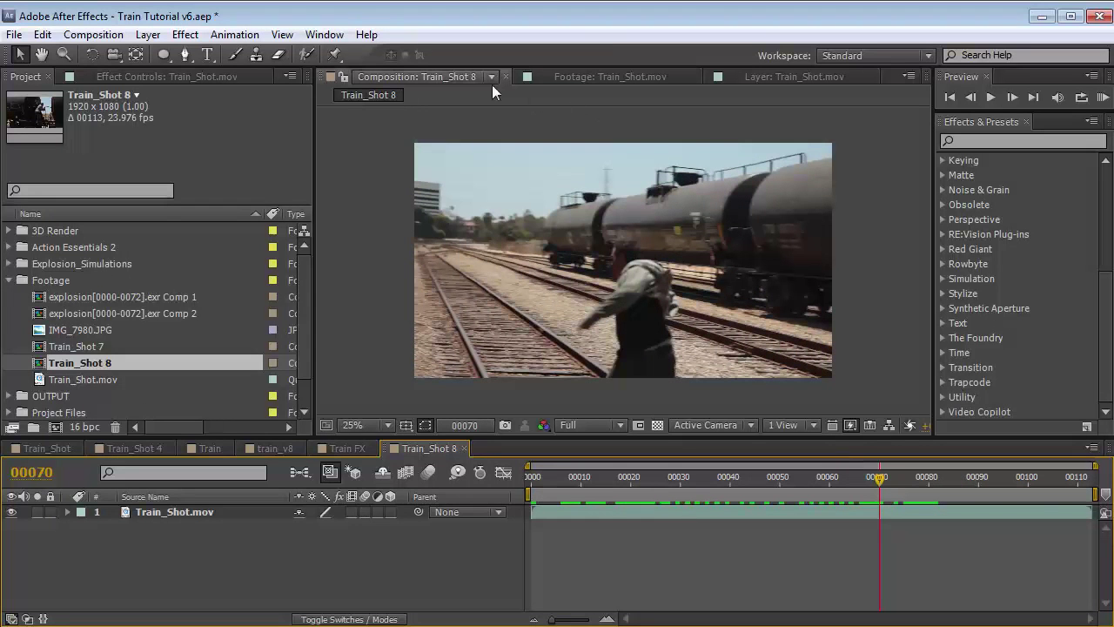
pyautogui.click(324, 34)
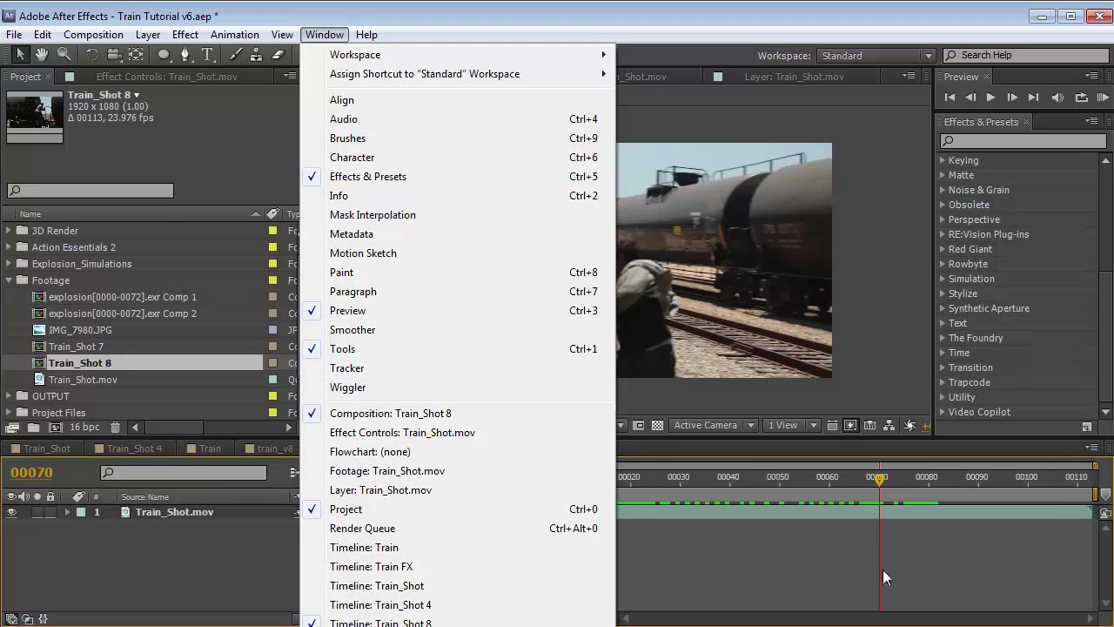
pyautogui.click(631, 271)
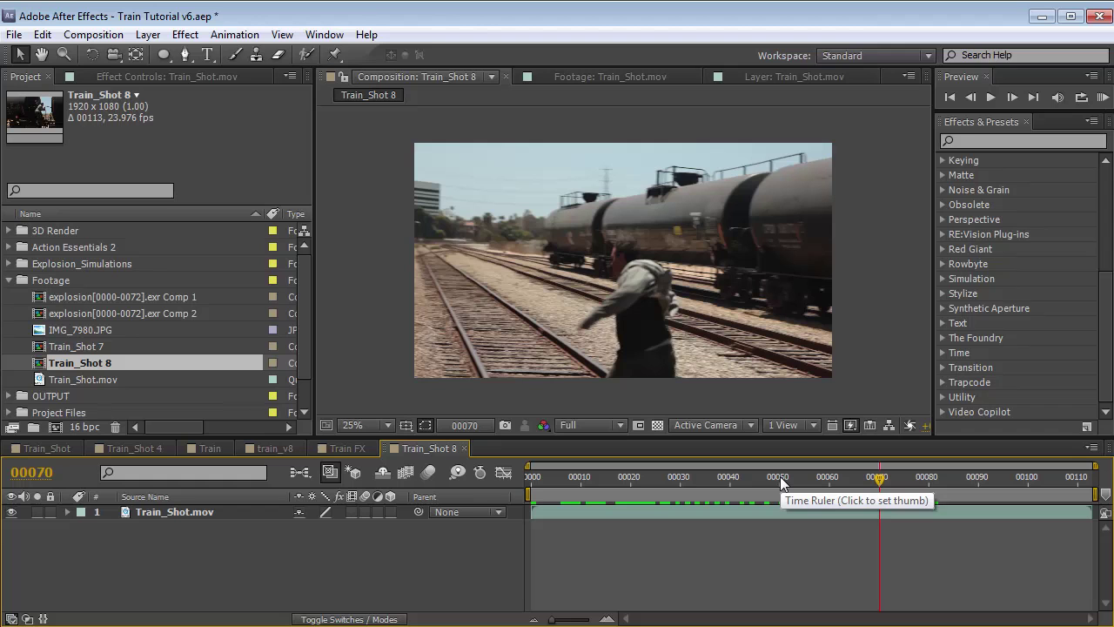
pyautogui.moveTo(878, 481); pyautogui.dragTo(1034, 505)
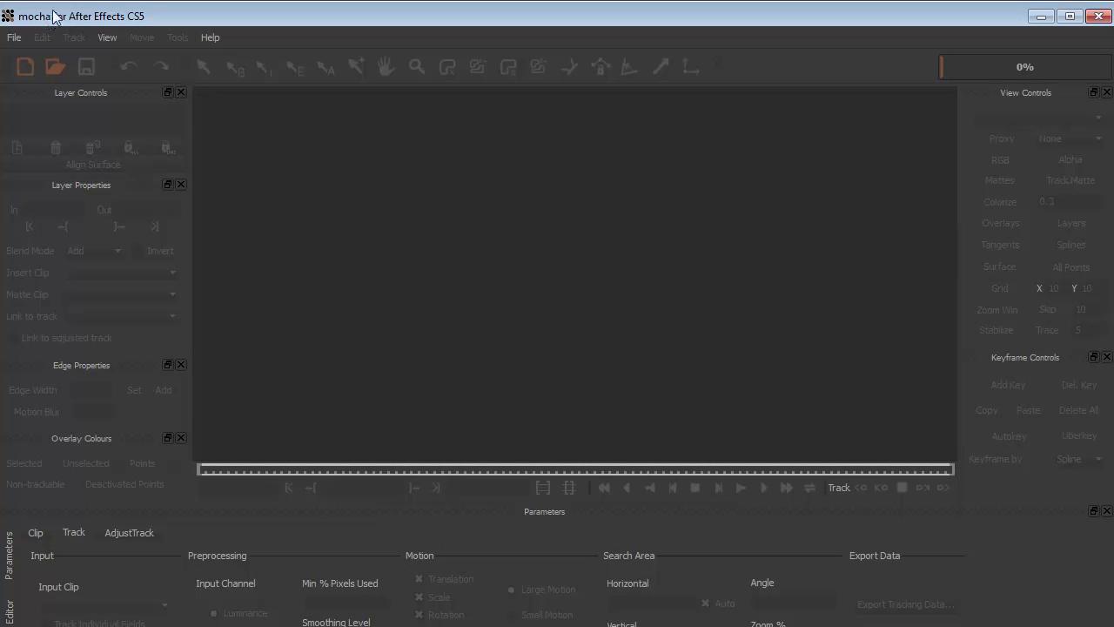
# Switch to mocha for After Effects and create a project from Train_Shot.mov with frame range 0 to 112 at 23.976 fps
pyautogui.click(27, 67)
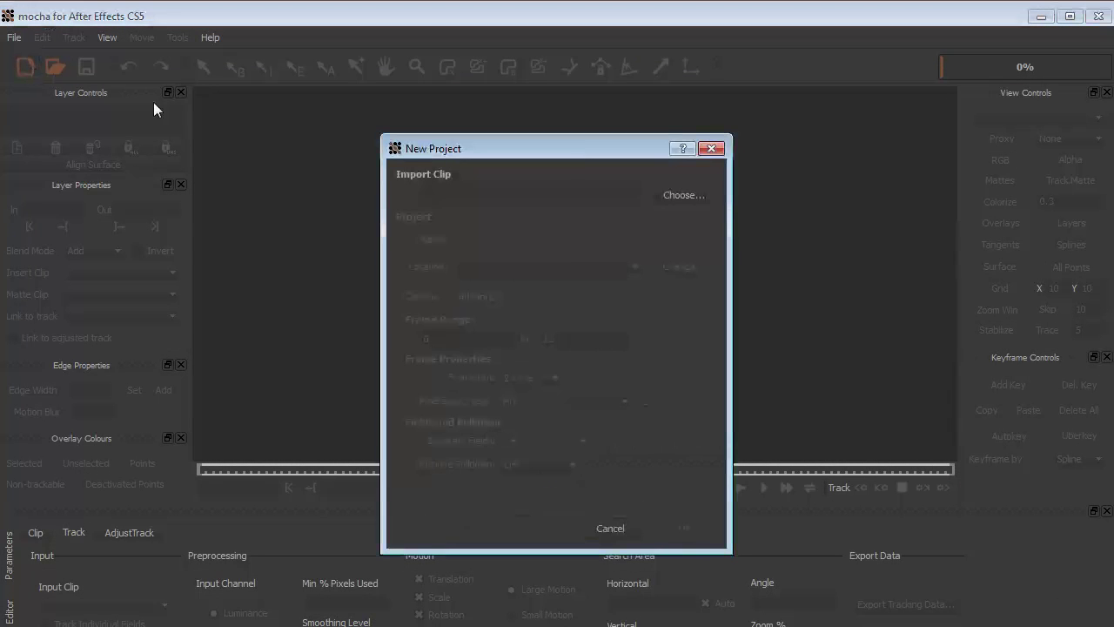
pyautogui.click(687, 195)
pyautogui.click(554, 374)
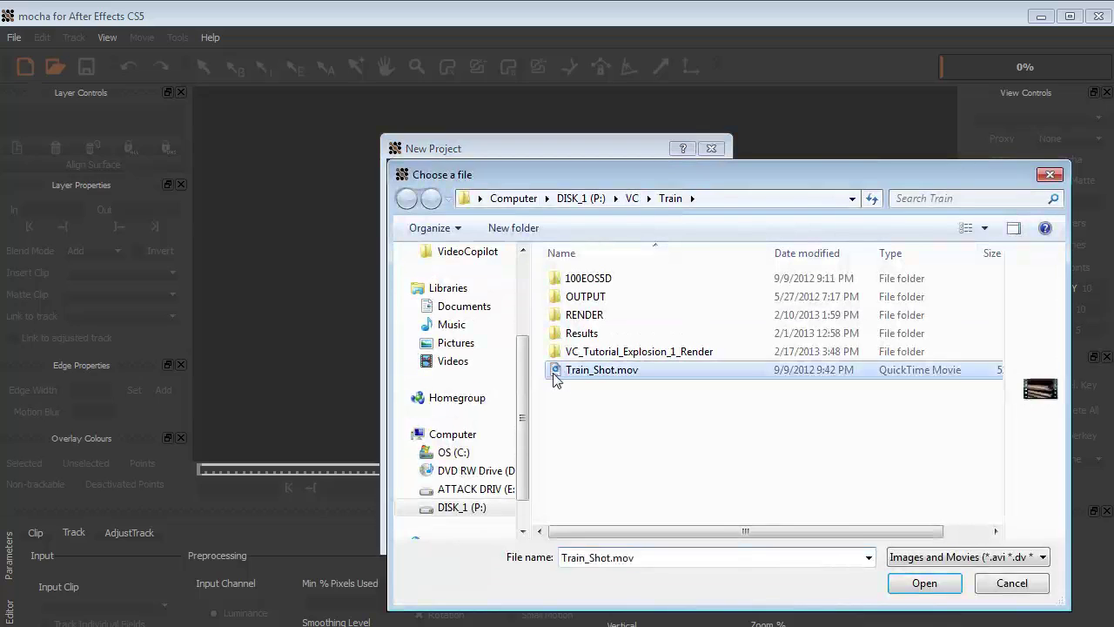
pyautogui.click(946, 585)
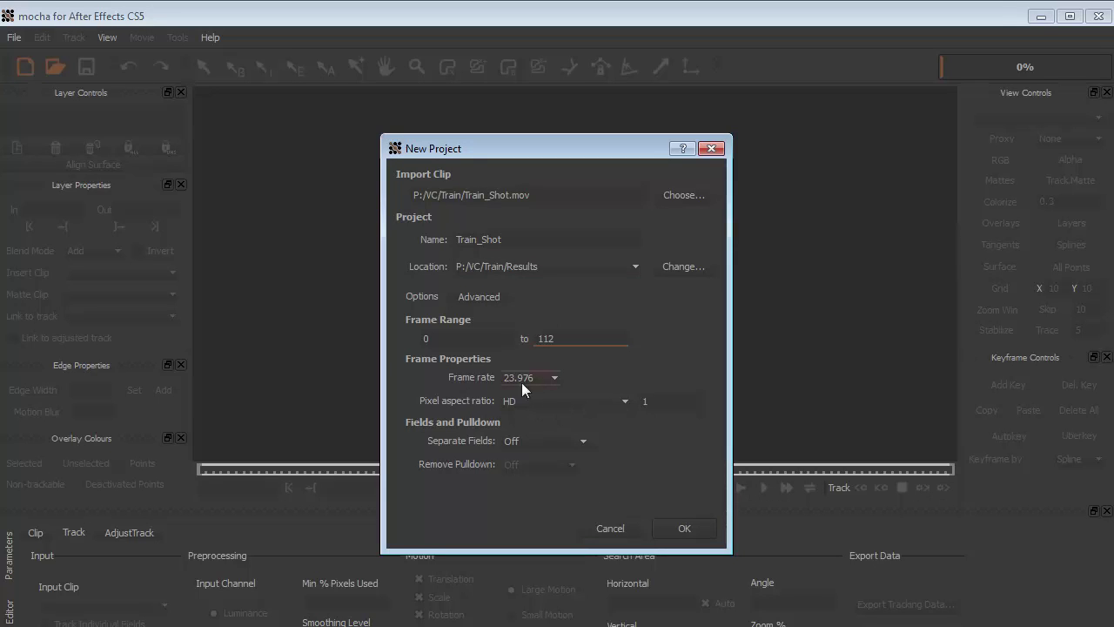
pyautogui.click(685, 527)
# At frame 78, draw a closed spline around the distant background, from the office building across the horizon to the tank cars
pyautogui.moveTo(286, 471); pyautogui.dragTo(724, 471)
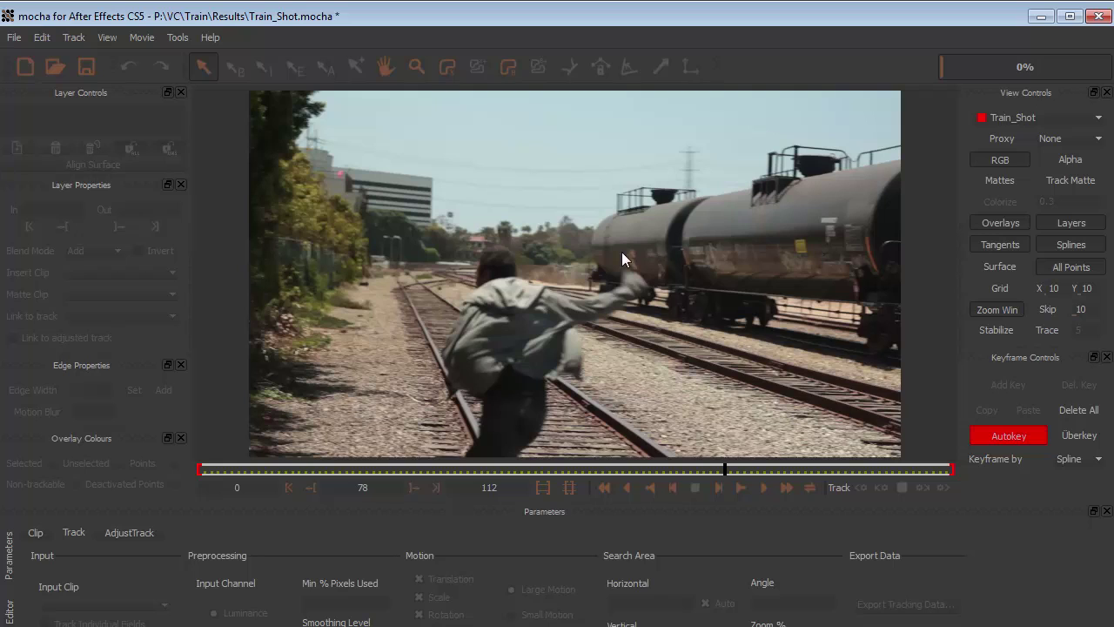
pyautogui.click(452, 71)
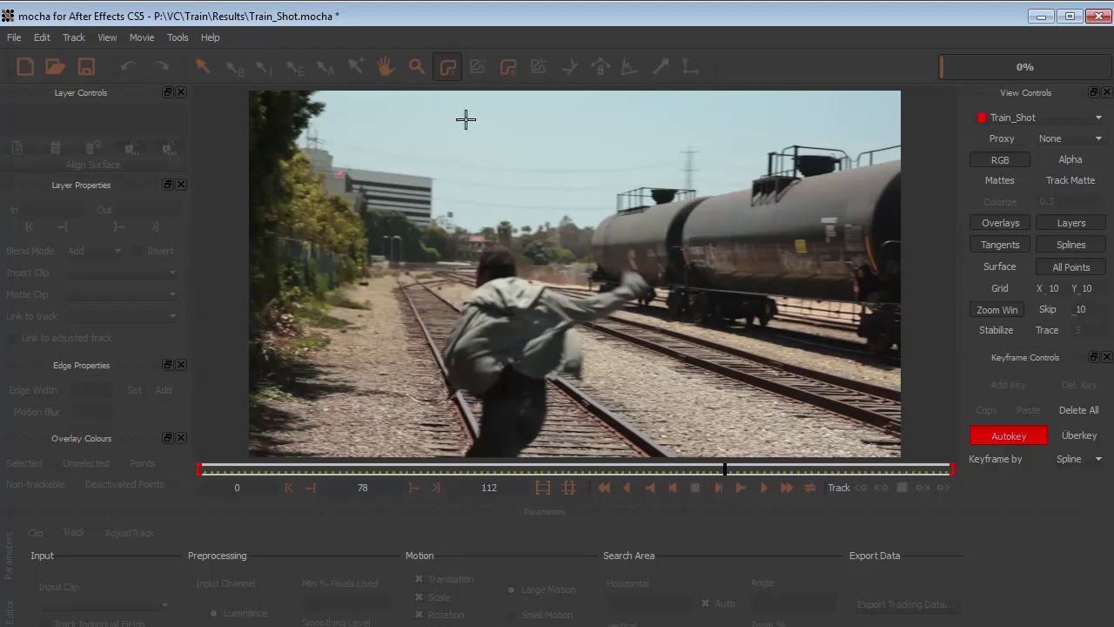
pyautogui.moveTo(445, 183); pyautogui.dragTo(461, 184)
pyautogui.moveTo(722, 174); pyautogui.dragTo(746, 152)
pyautogui.moveTo(715, 238); pyautogui.dragTo(740, 261)
pyautogui.moveTo(629, 259); pyautogui.dragTo(633, 283)
pyautogui.moveTo(567, 266); pyautogui.dragTo(560, 297)
pyautogui.moveTo(495, 243); pyautogui.dragTo(508, 196)
pyautogui.moveTo(435, 258); pyautogui.dragTo(379, 271)
pyautogui.moveTo(412, 190); pyautogui.dragTo(389, 170)
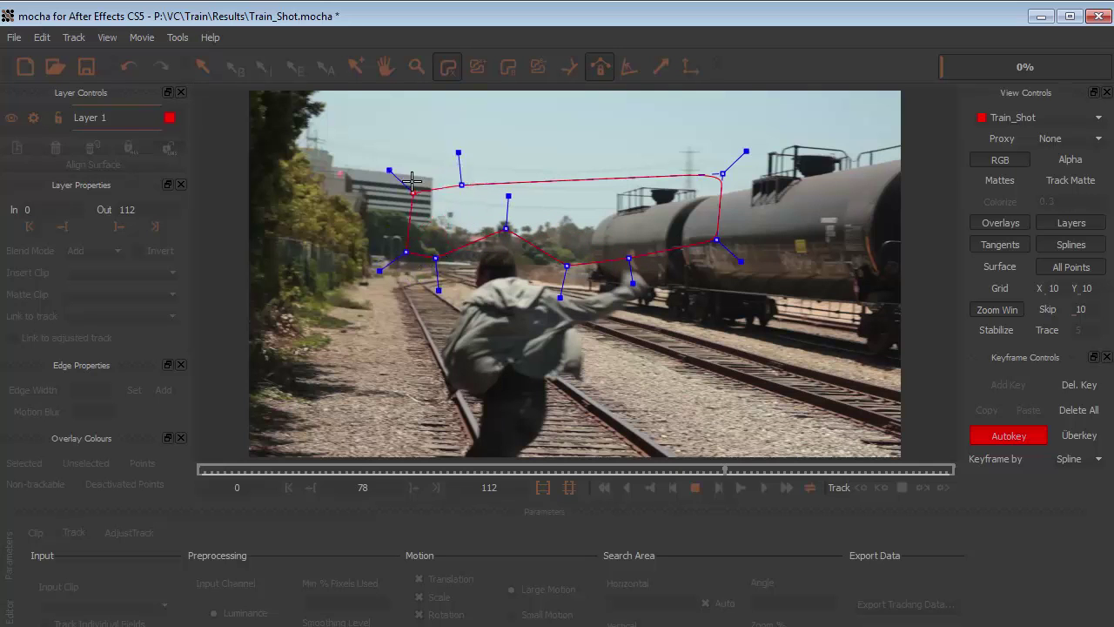
# Refine the spline by moving its upper points and fitting its lower points along the horizon above the running man
pyautogui.moveTo(460, 185); pyautogui.dragTo(488, 175)
pyautogui.moveTo(721, 174); pyautogui.dragTo(730, 184)
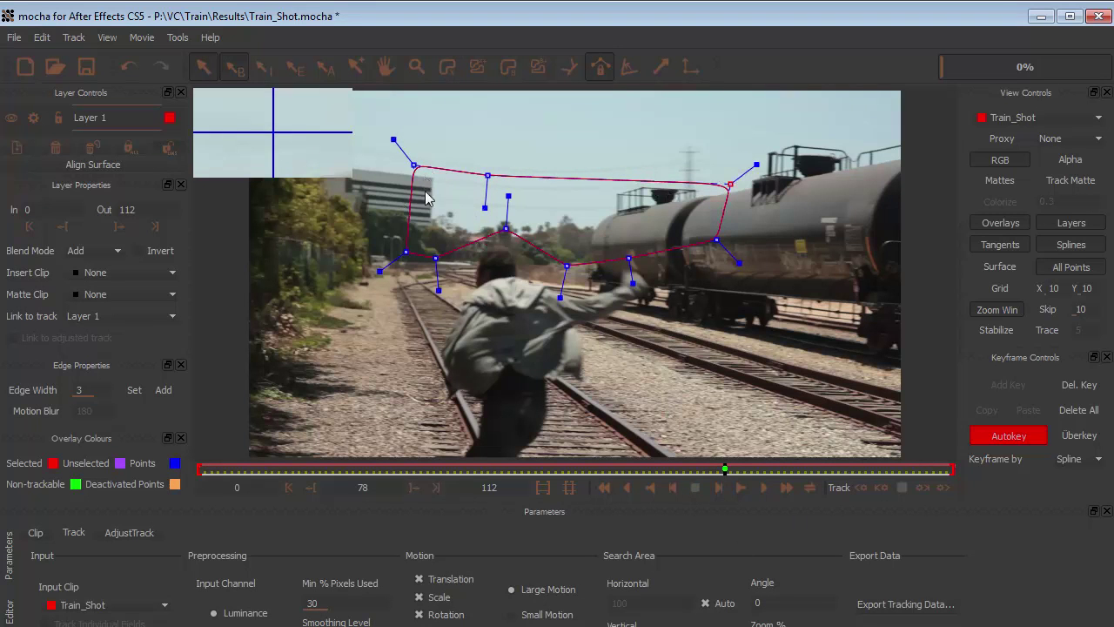
pyautogui.moveTo(507, 229); pyautogui.dragTo(511, 231)
pyautogui.moveTo(567, 265); pyautogui.dragTo(576, 251)
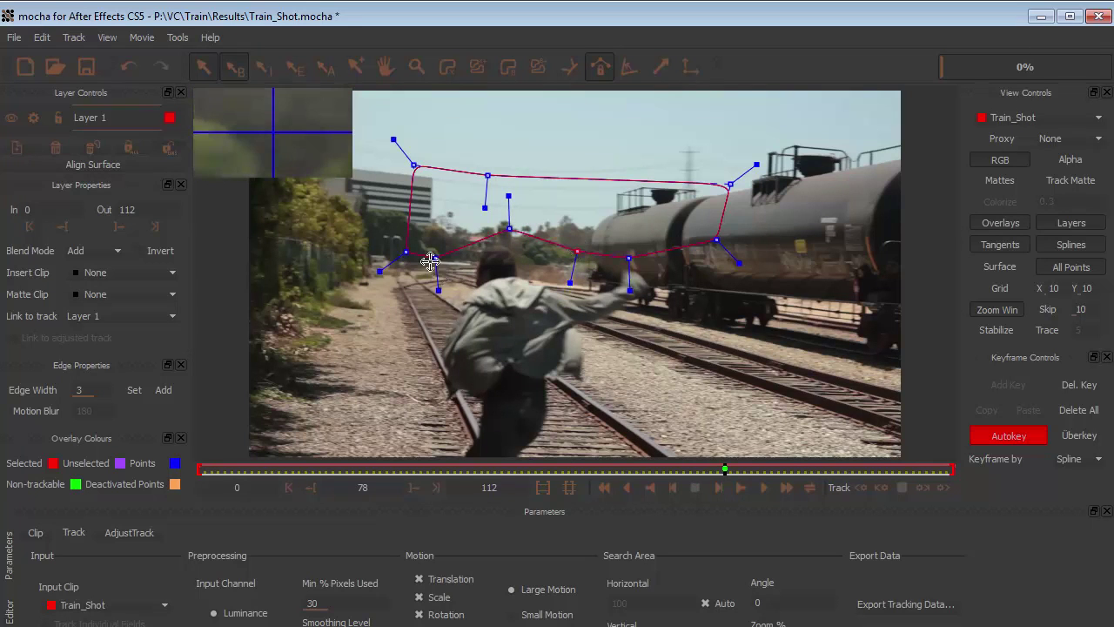
pyautogui.moveTo(430, 261); pyautogui.dragTo(433, 256)
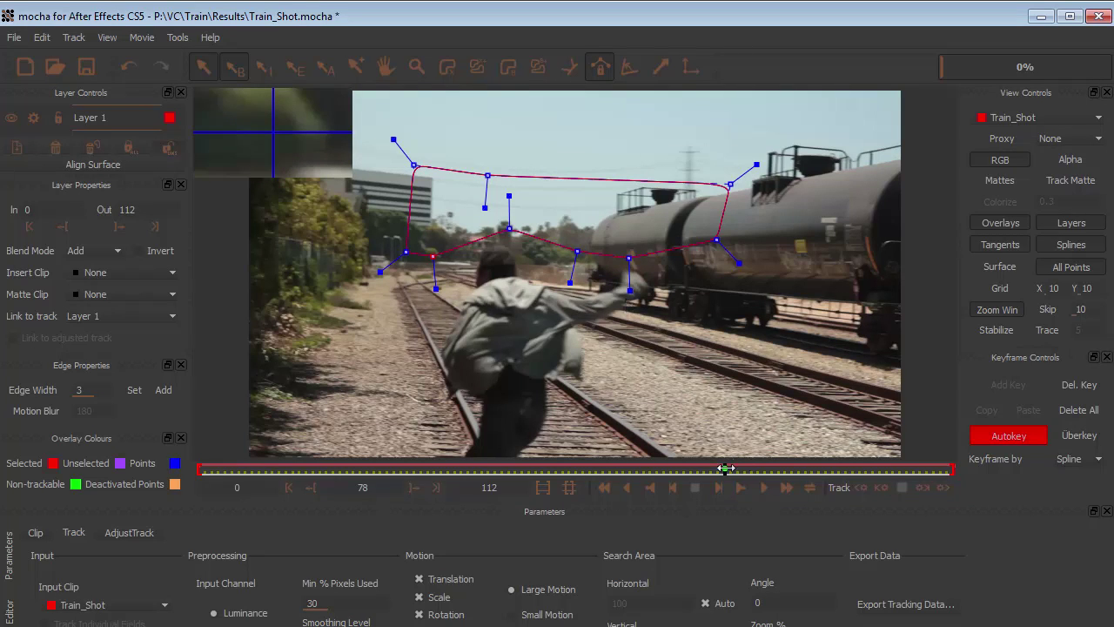
# Track the background layer forward from frame 78 to the last frame, and backward from frame 78 to frame 58
pyautogui.click(942, 489)
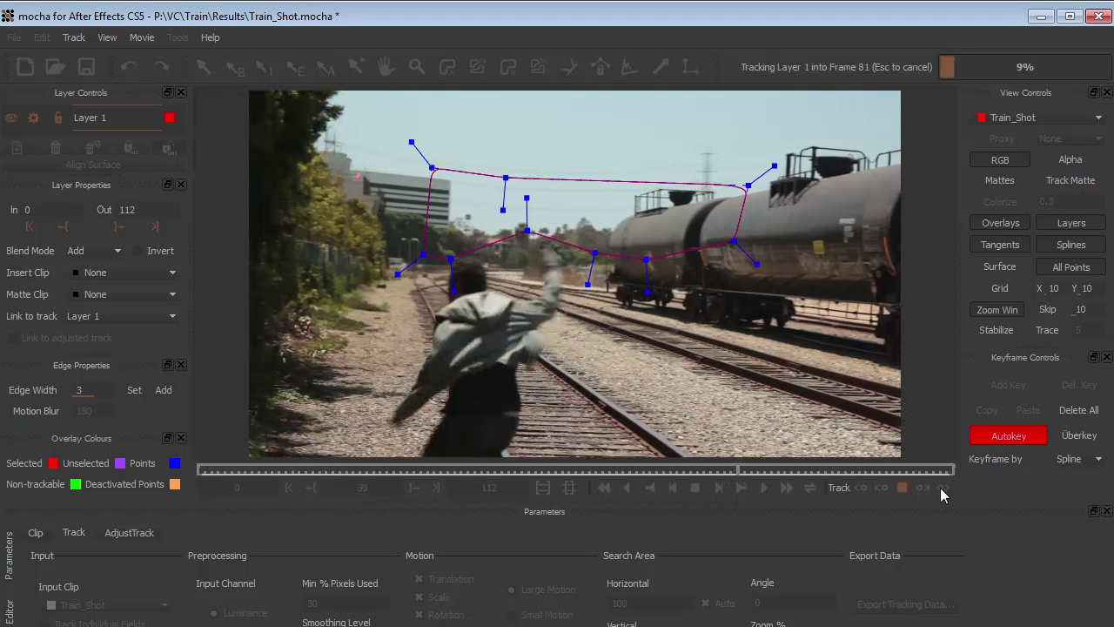
pyautogui.moveTo(945, 469); pyautogui.dragTo(725, 472)
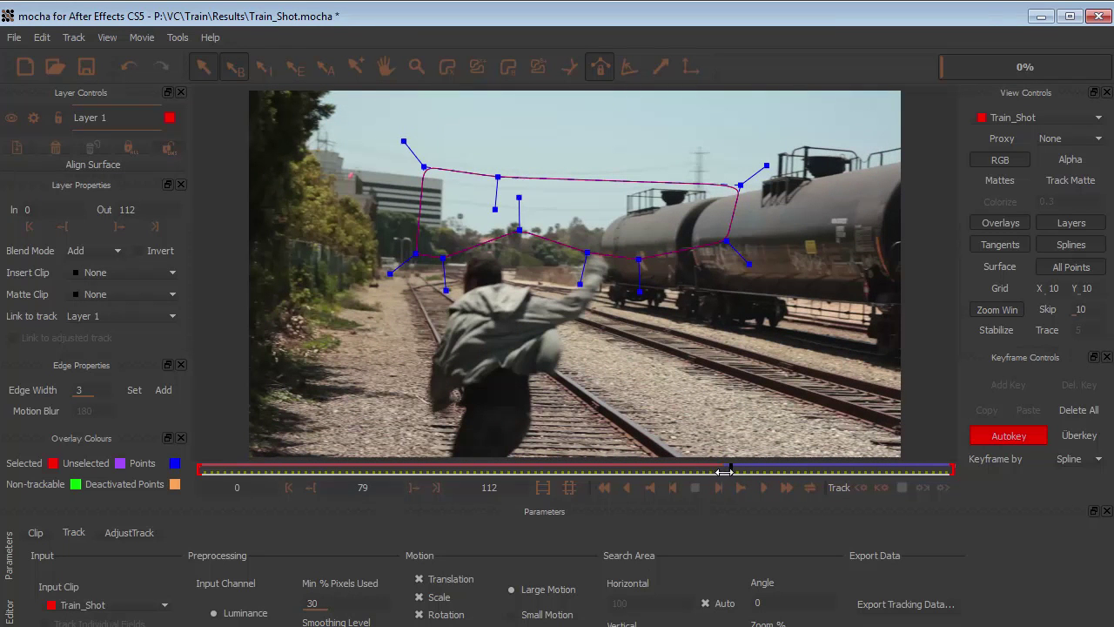
pyautogui.click(724, 470)
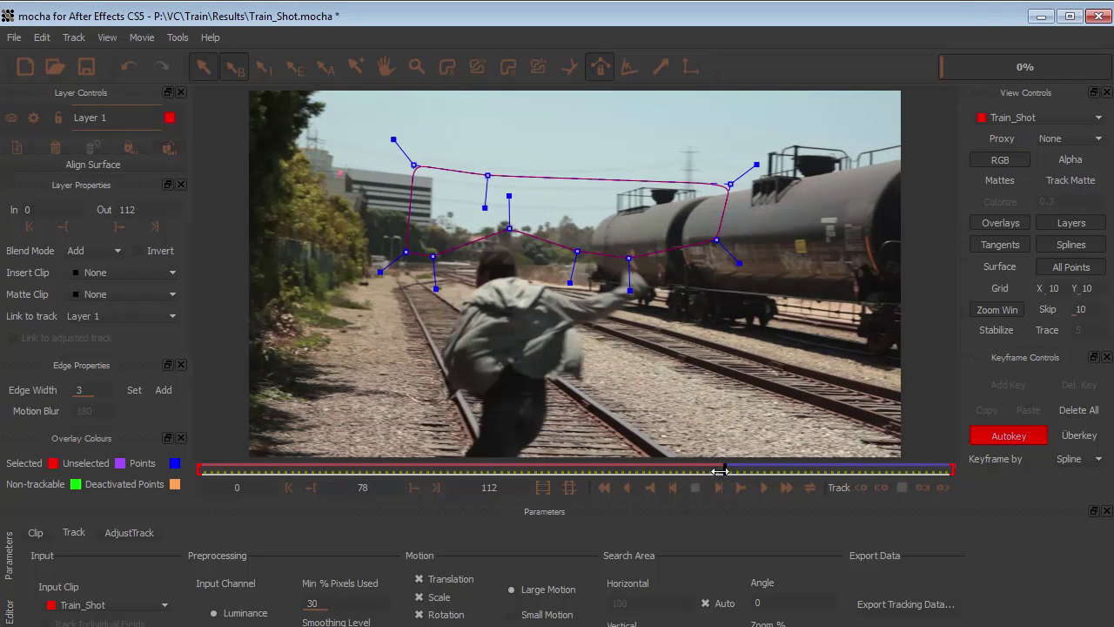
pyautogui.click(859, 487)
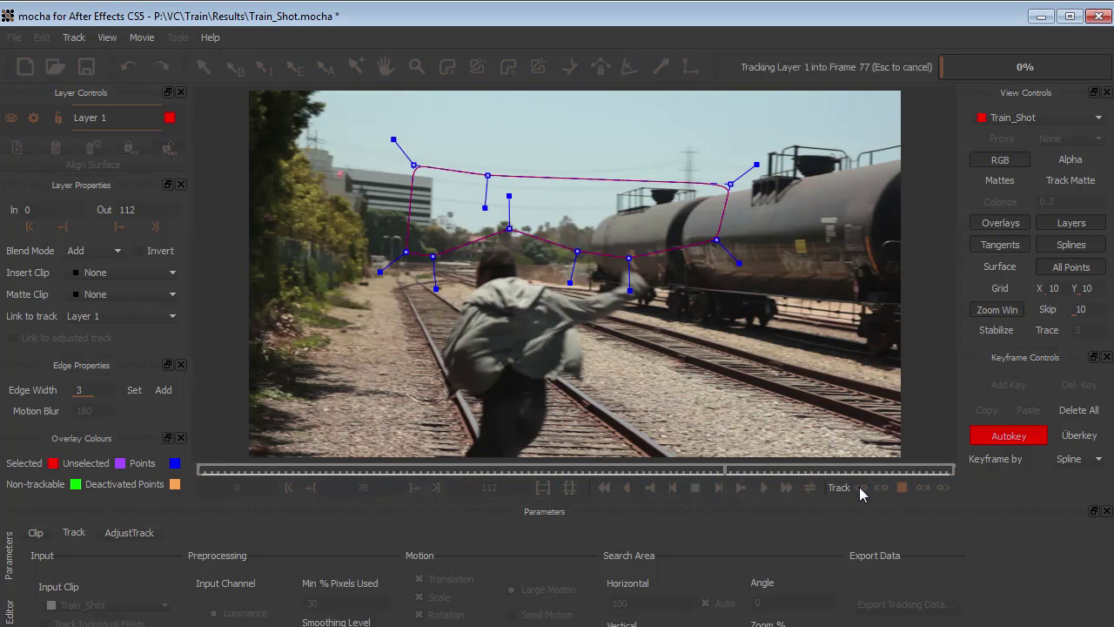
pyautogui.click(902, 488)
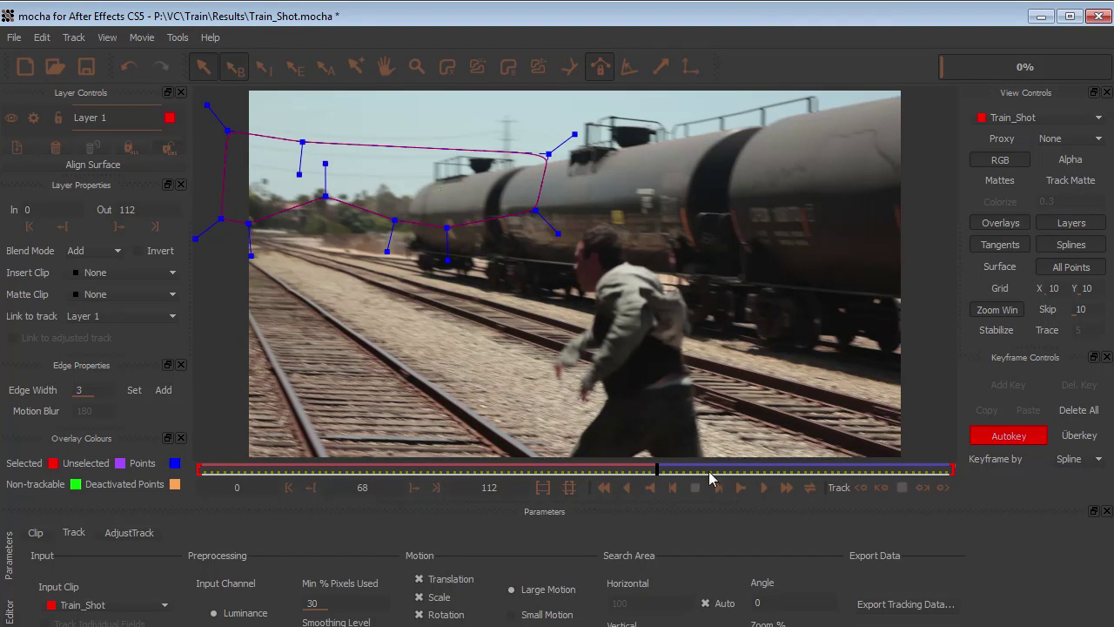
pyautogui.click(859, 486)
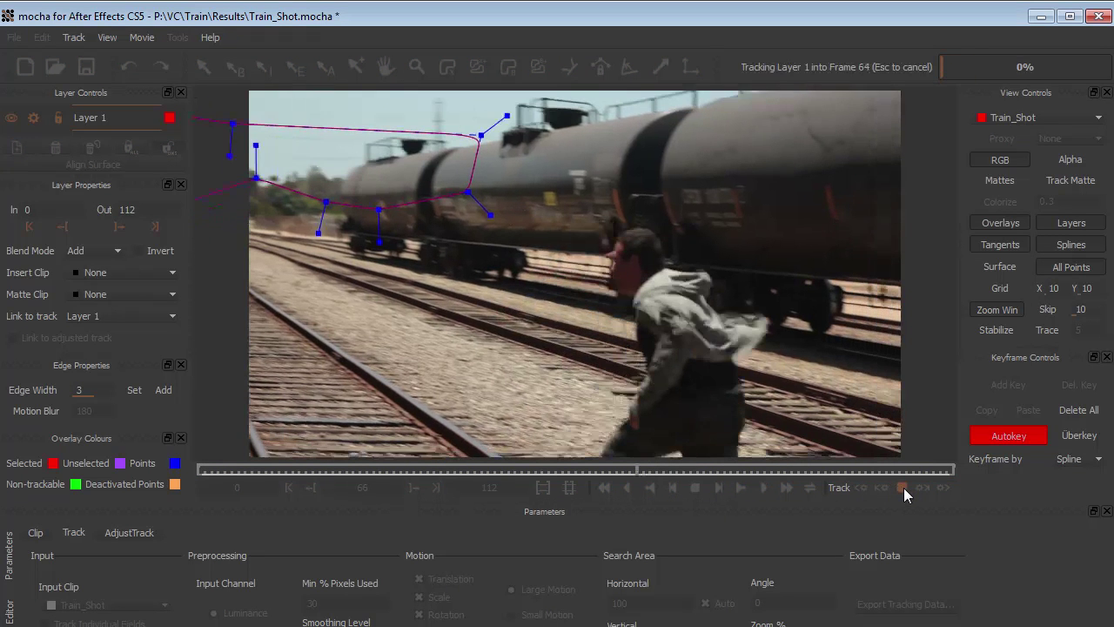
pyautogui.click(904, 487)
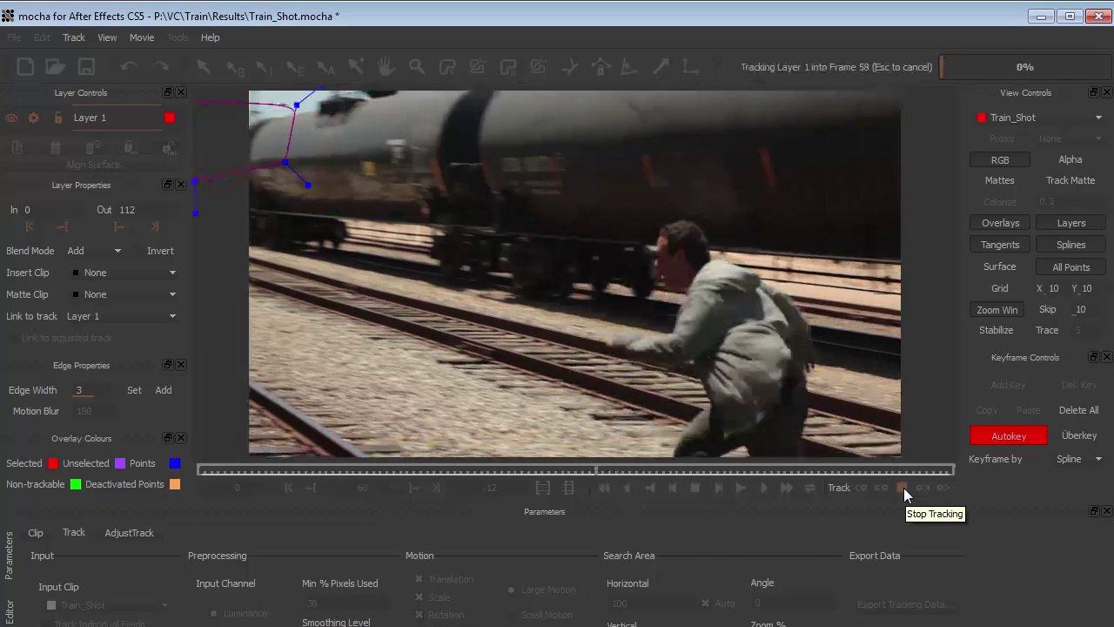
pyautogui.click(902, 488)
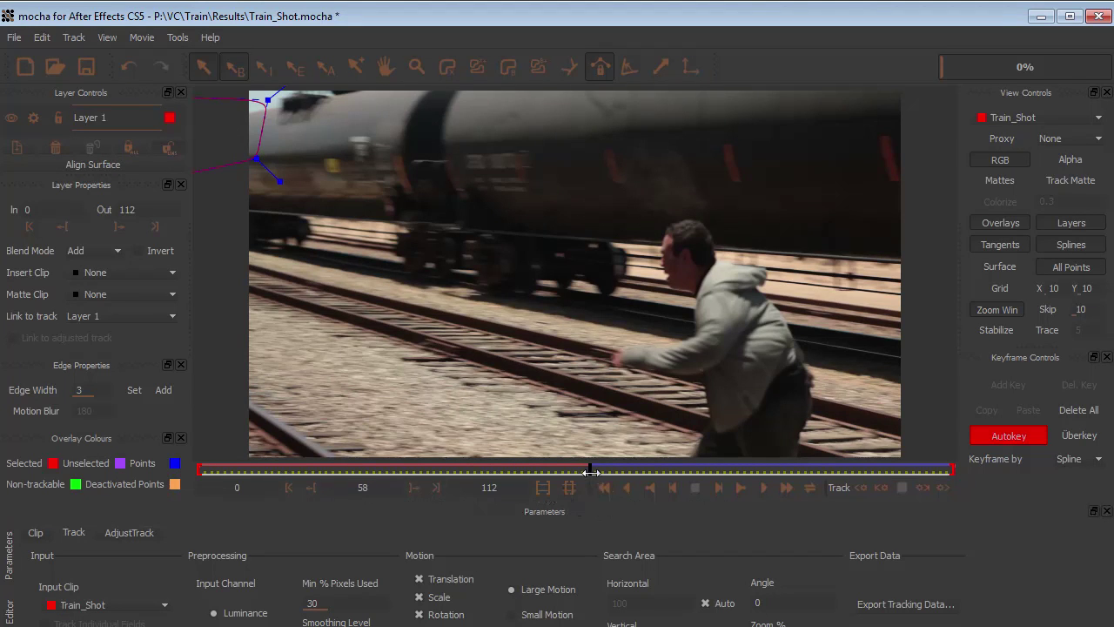
# From the first frame, copy the tracking data to the clipboard as After Effects Corner Pin [corner pin only, supports RG Warp and mochaImport]
pyautogui.moveTo(603, 470); pyautogui.dragTo(147, 478)
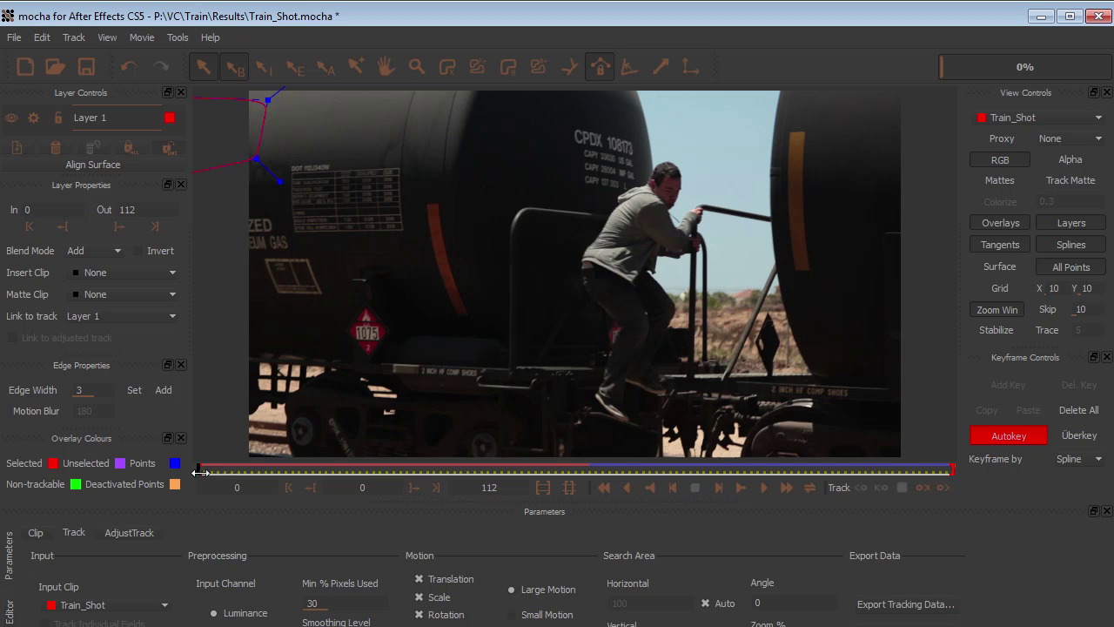
pyautogui.click(206, 471)
pyautogui.moveTo(206, 471); pyautogui.dragTo(194, 468)
pyautogui.click(873, 611)
pyautogui.click(429, 330)
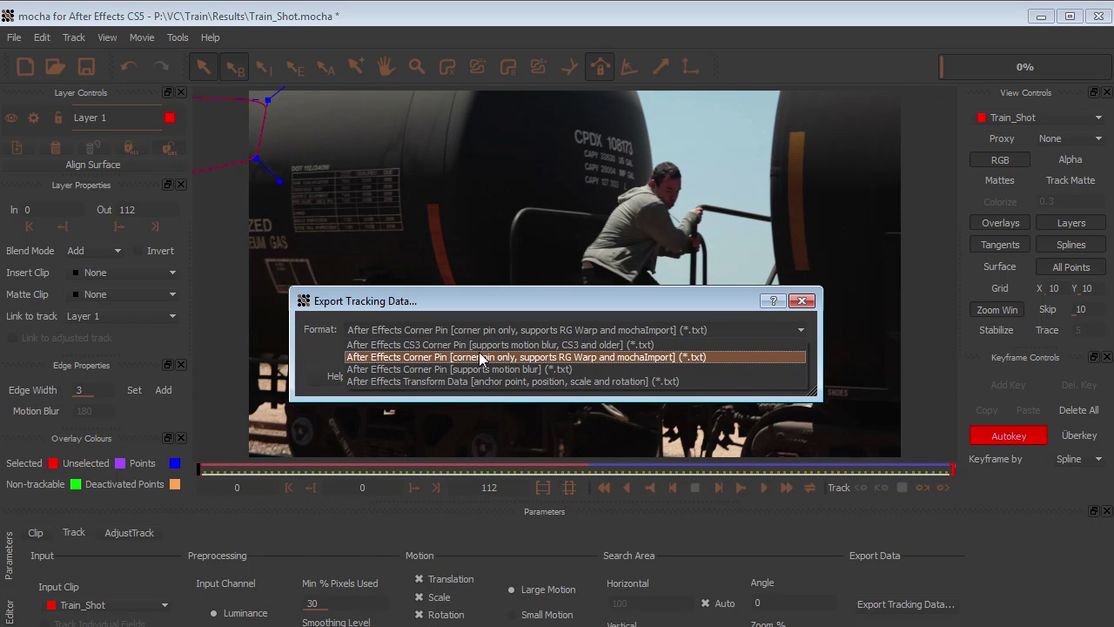
pyautogui.click(431, 356)
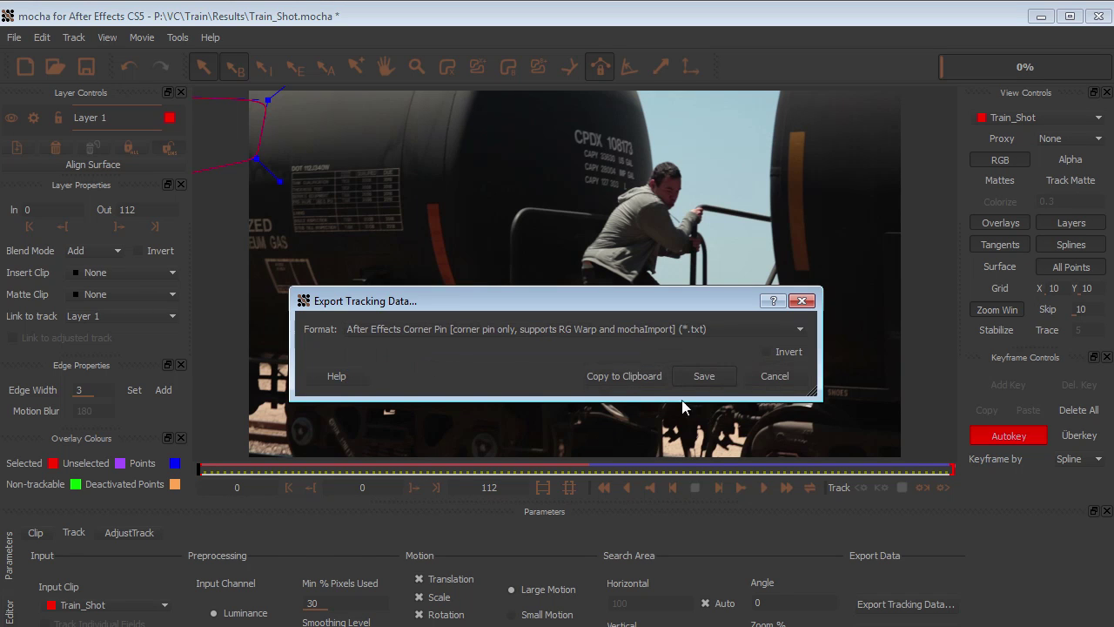
pyautogui.click(623, 376)
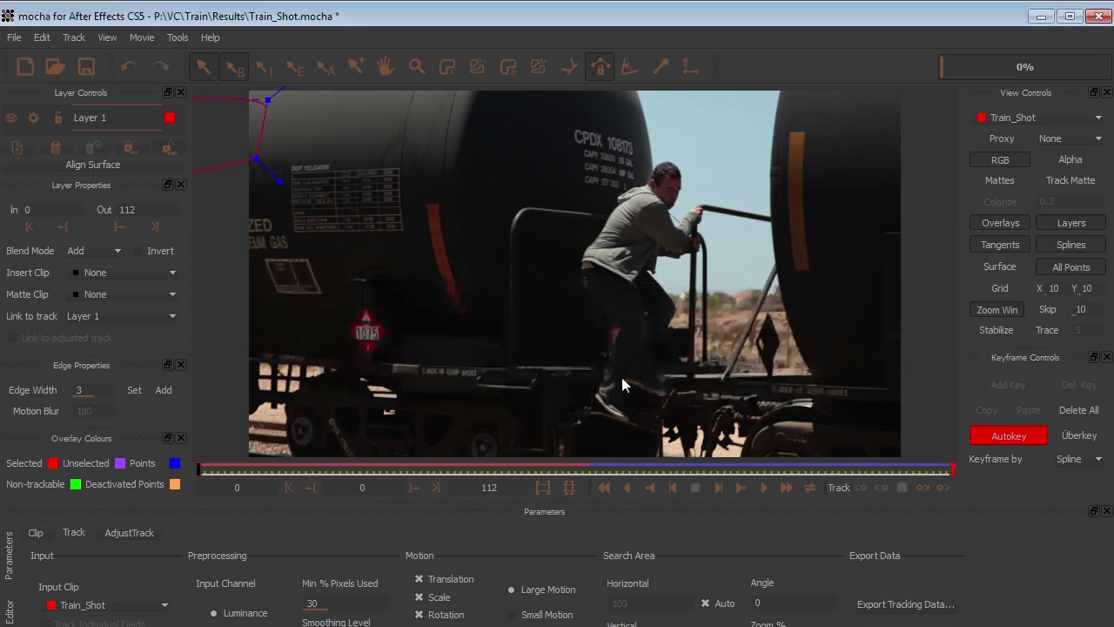
# Switch back to After Effects and, at frame 0, add a solid layer named Corner Pin Track above the train footage
pyautogui.hotkey('alt', 'Tab')
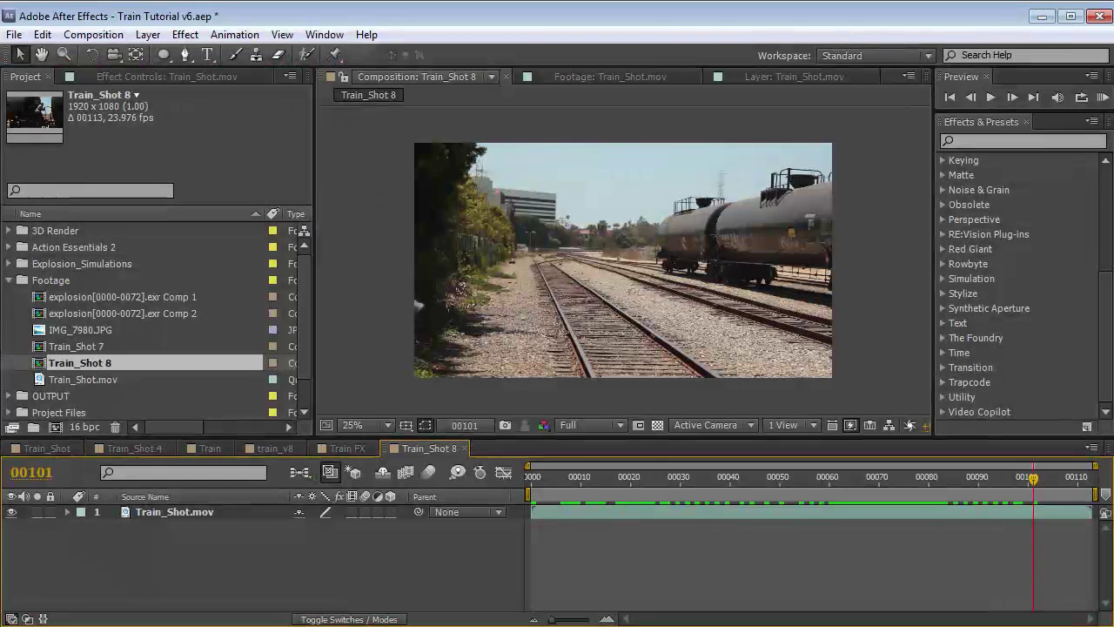
pyautogui.click(649, 478)
pyautogui.moveTo(650, 481); pyautogui.dragTo(529, 497)
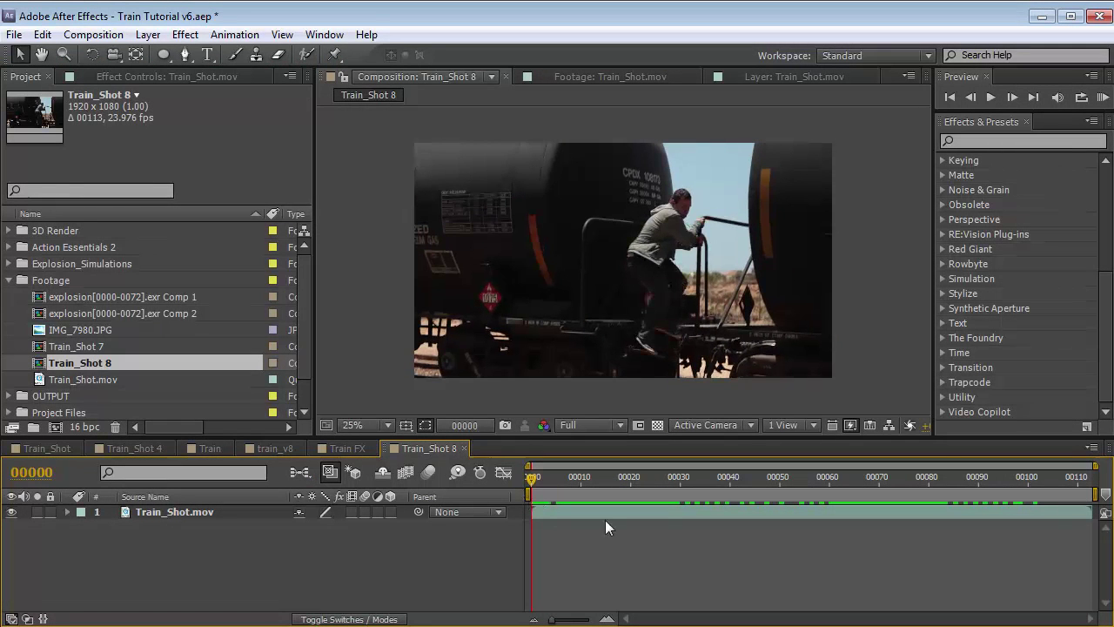
pyautogui.click(147, 35)
pyautogui.moveTo(174, 50)
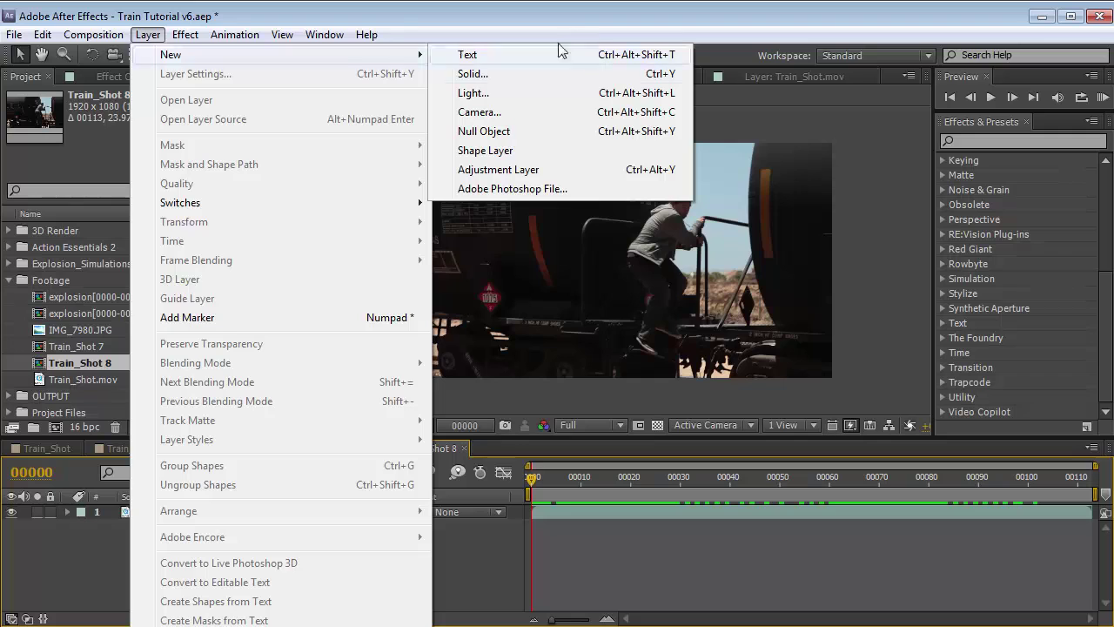
pyautogui.click(488, 74)
pyautogui.write('Corner Pin Track')
pyautogui.press('Return')
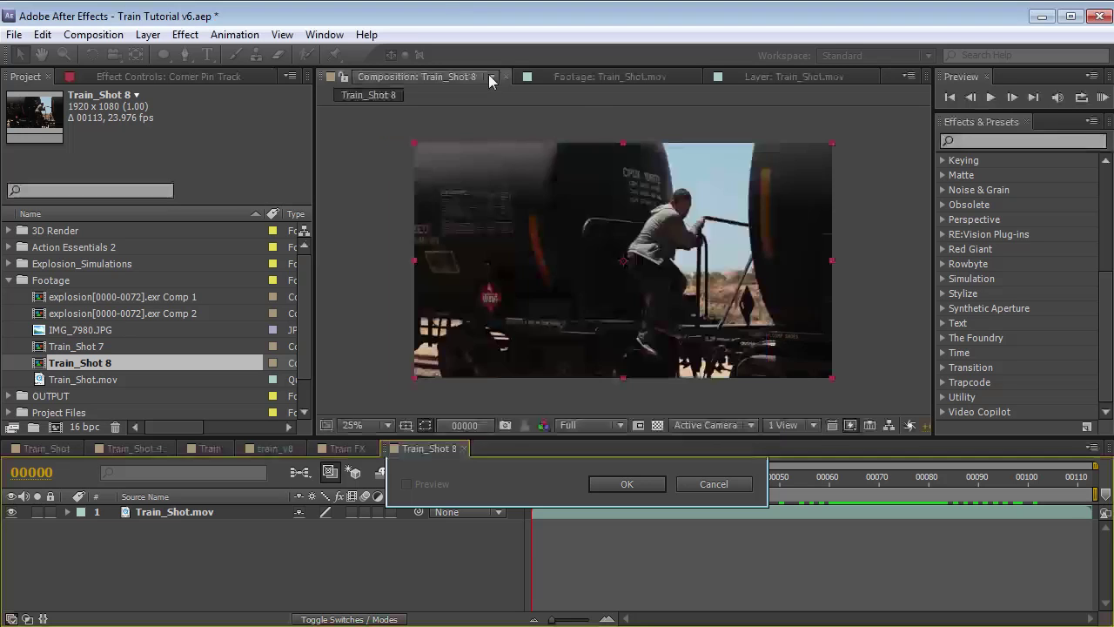
pyautogui.click(576, 481)
pyautogui.press('Home')
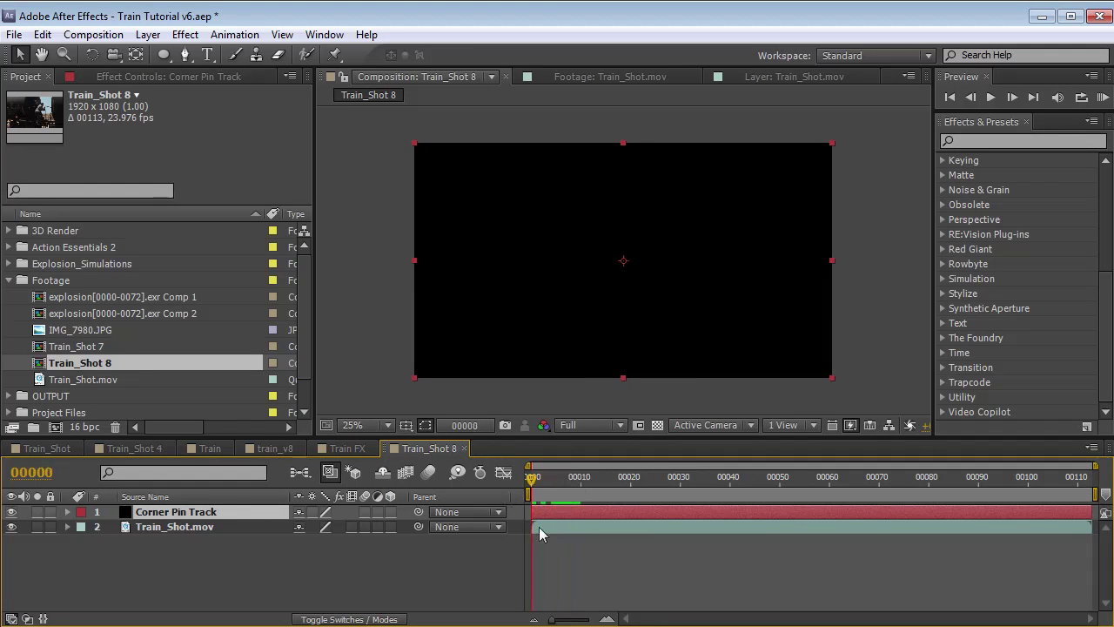
# Paste the copied corner pin tracking data onto the Corner Pin Track solid and reveal its keyframes
pyautogui.click(43, 35)
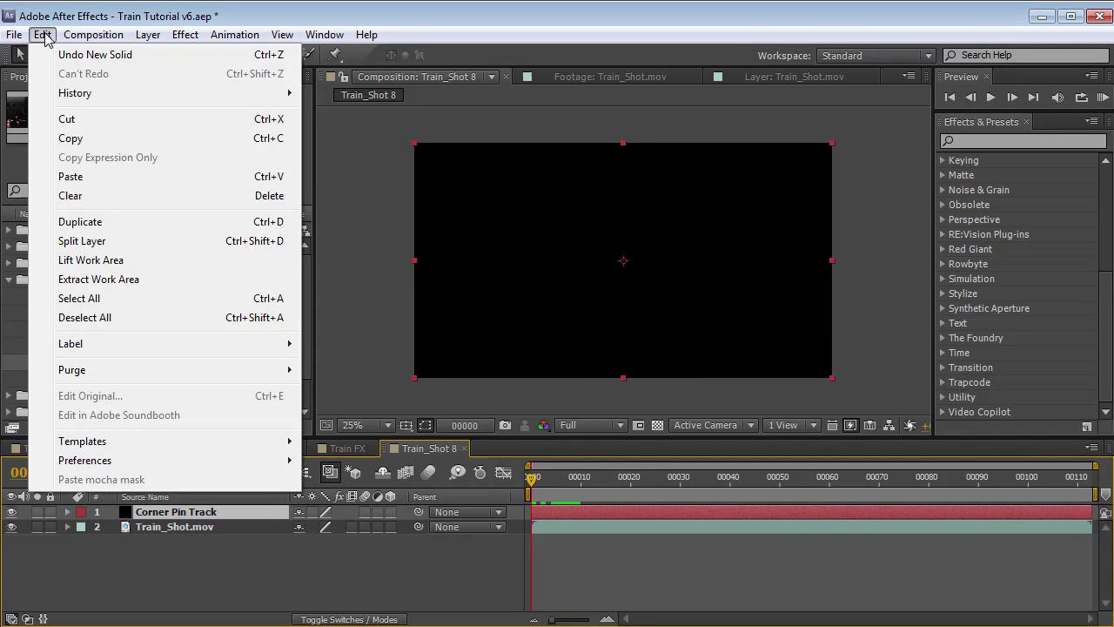
pyautogui.click(71, 176)
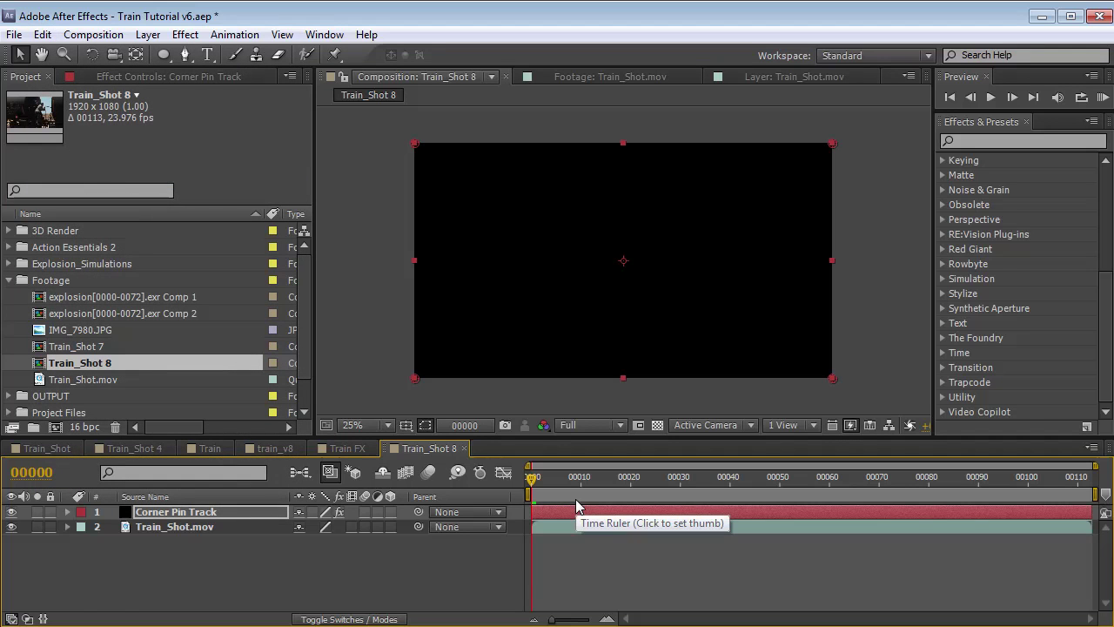
pyautogui.press('u')
pyautogui.click(554, 528)
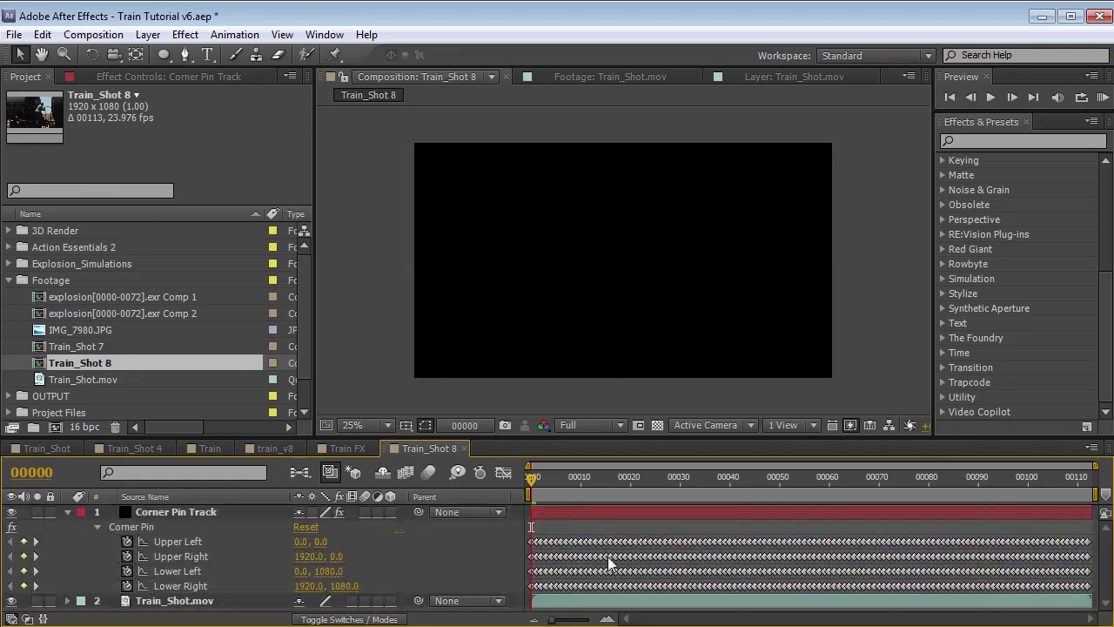
# Select the solid's Corner Pin effect and scrub to frame 87 to examine how the pinned solid follows the footage
pyautogui.click(614, 513)
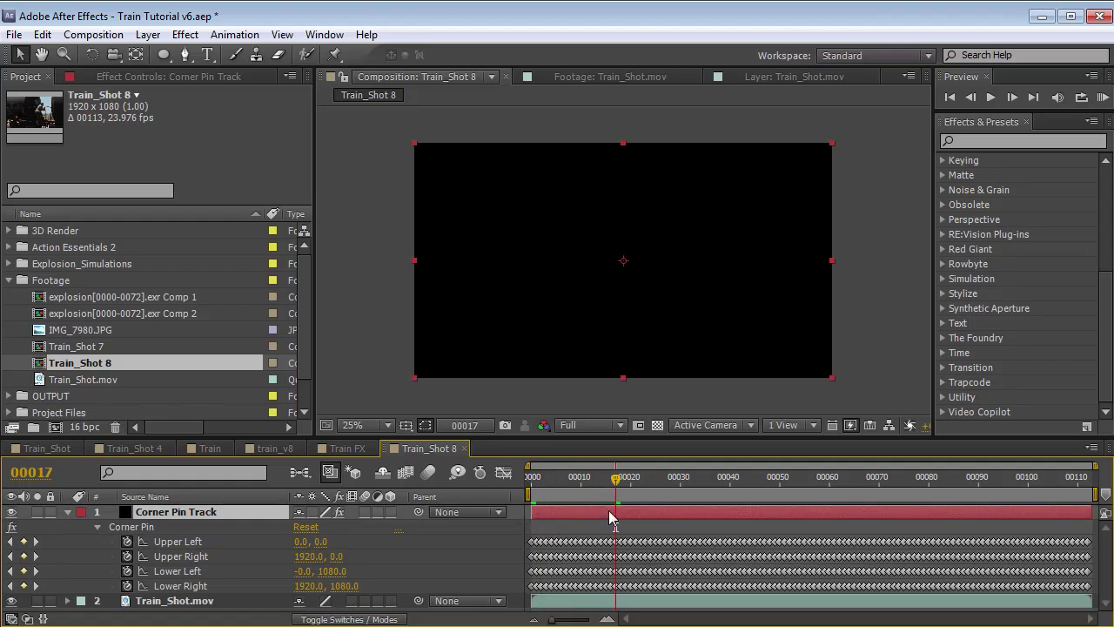
pyautogui.click(113, 78)
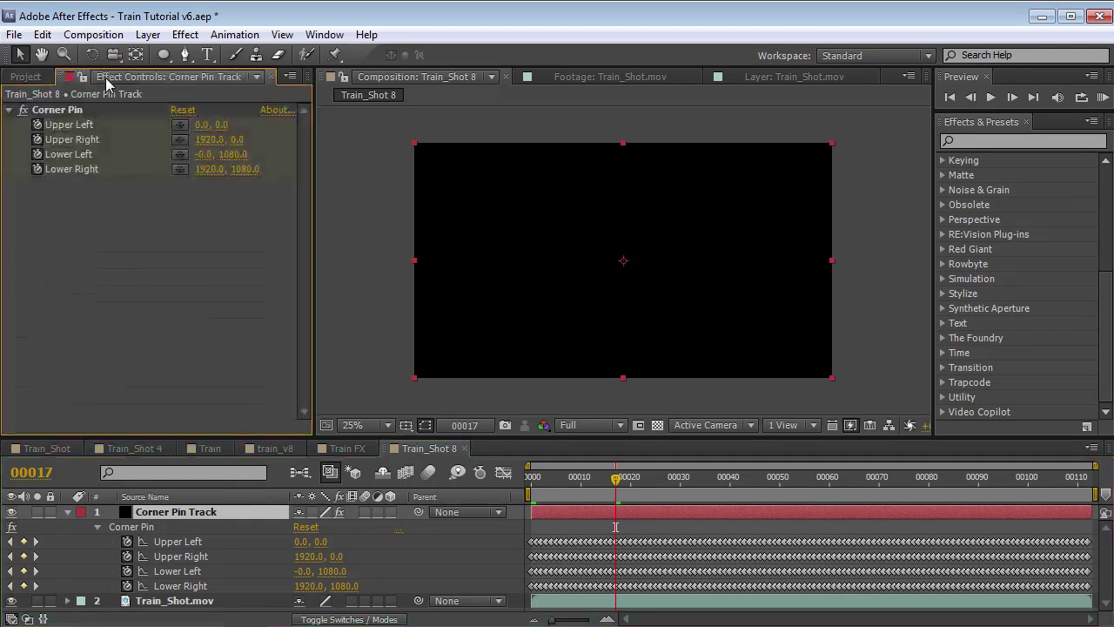
pyautogui.click(58, 111)
pyautogui.moveTo(617, 479); pyautogui.dragTo(930, 500)
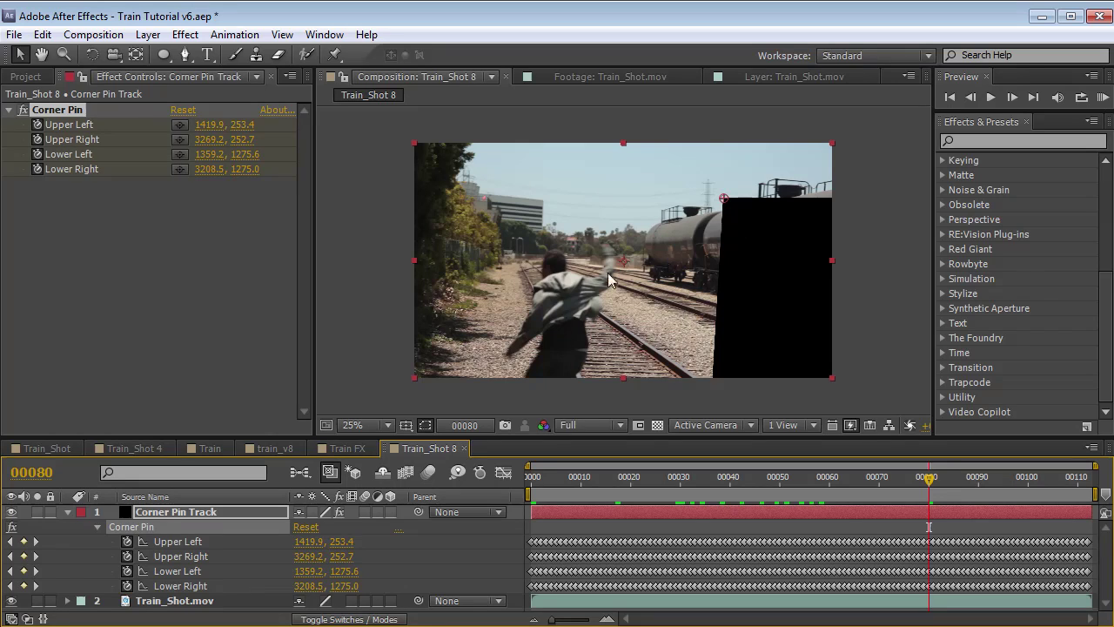
pyautogui.click(68, 512)
pyautogui.click(839, 565)
pyautogui.moveTo(909, 487); pyautogui.dragTo(949, 489)
pyautogui.click(923, 514)
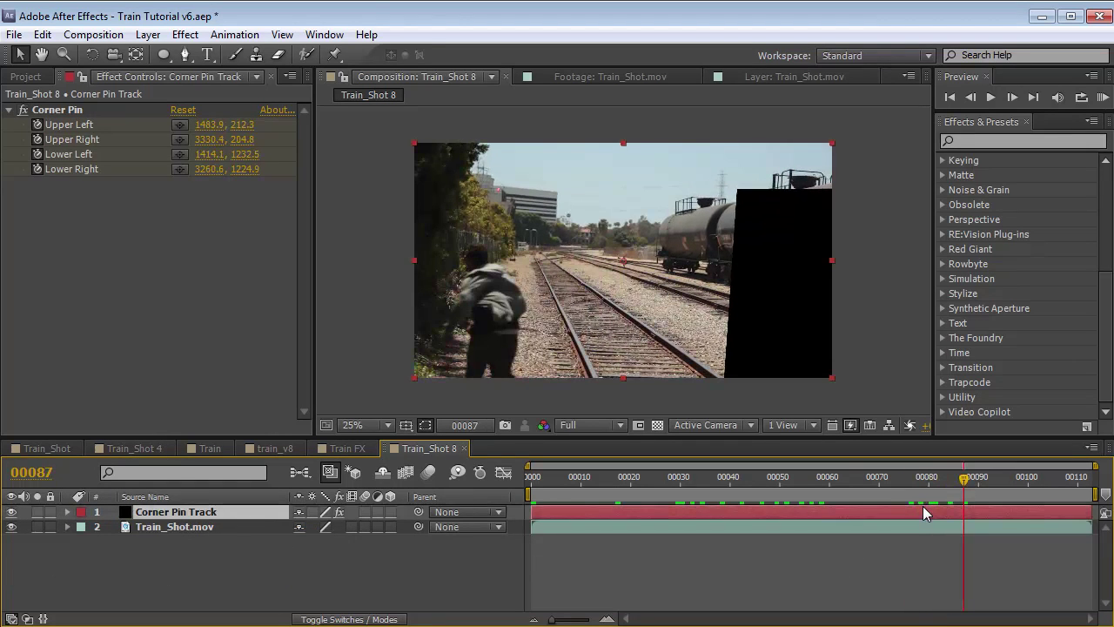
# Find the Corner-Pin_to-Null preset in the __Video Copilot__ presets folder, widening the preset list so full names are readable
pyautogui.click(942, 412)
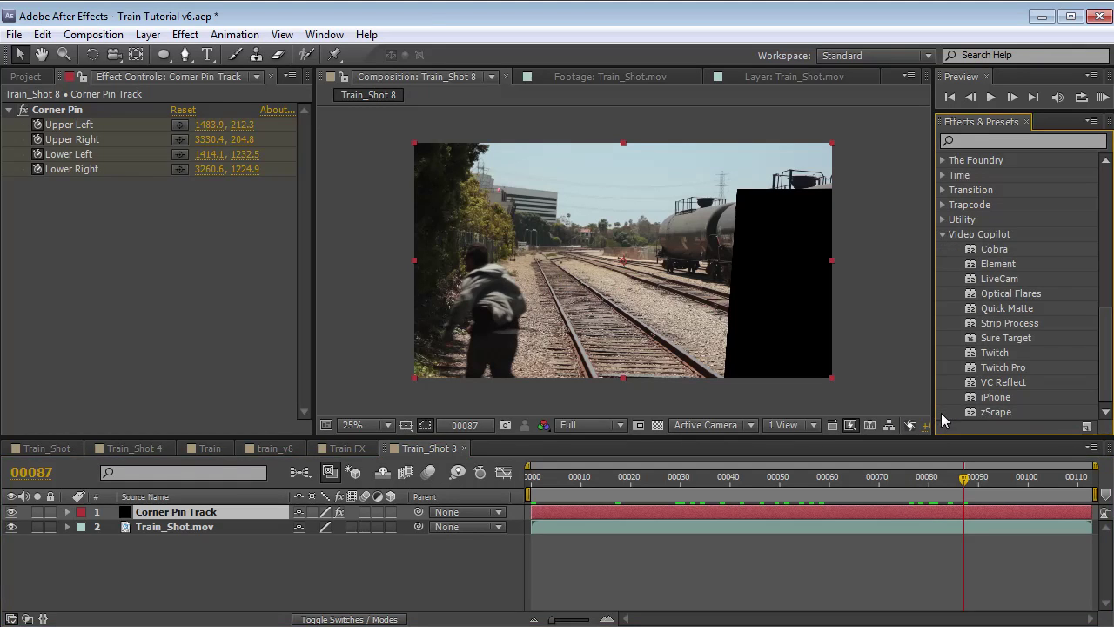
pyautogui.click(947, 241)
pyautogui.moveTo(1098, 305); pyautogui.dragTo(1102, 193)
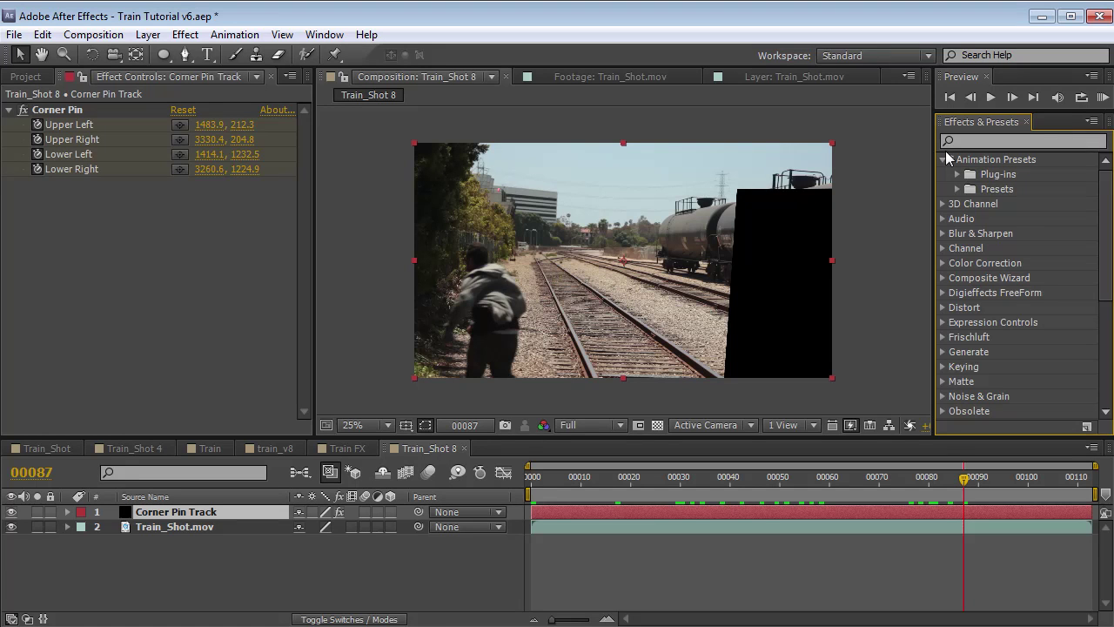
pyautogui.click(957, 189)
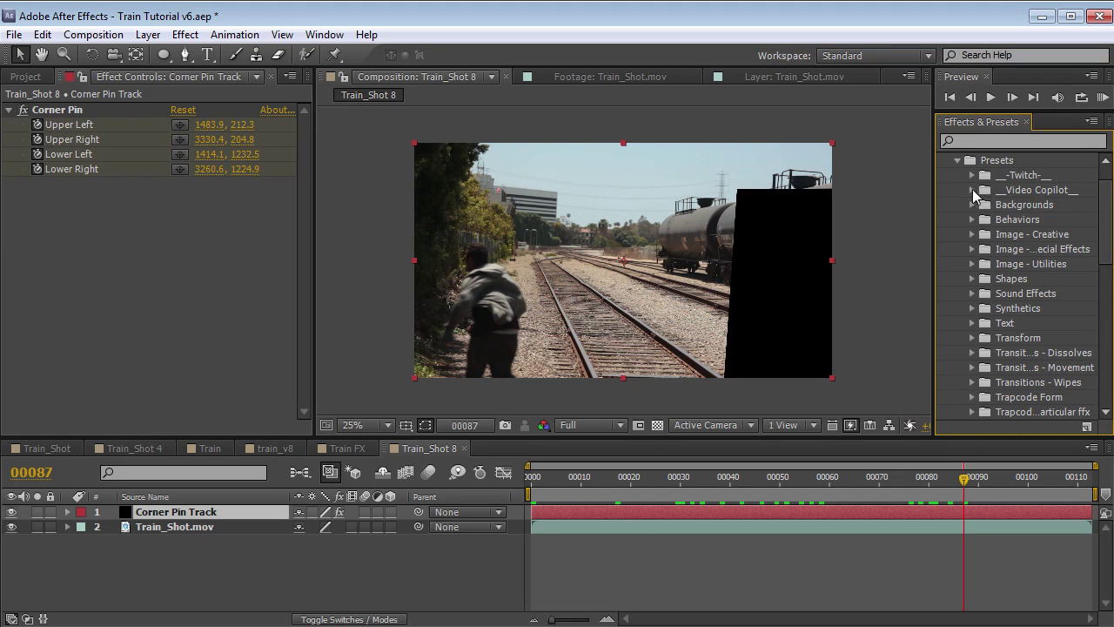
pyautogui.click(972, 190)
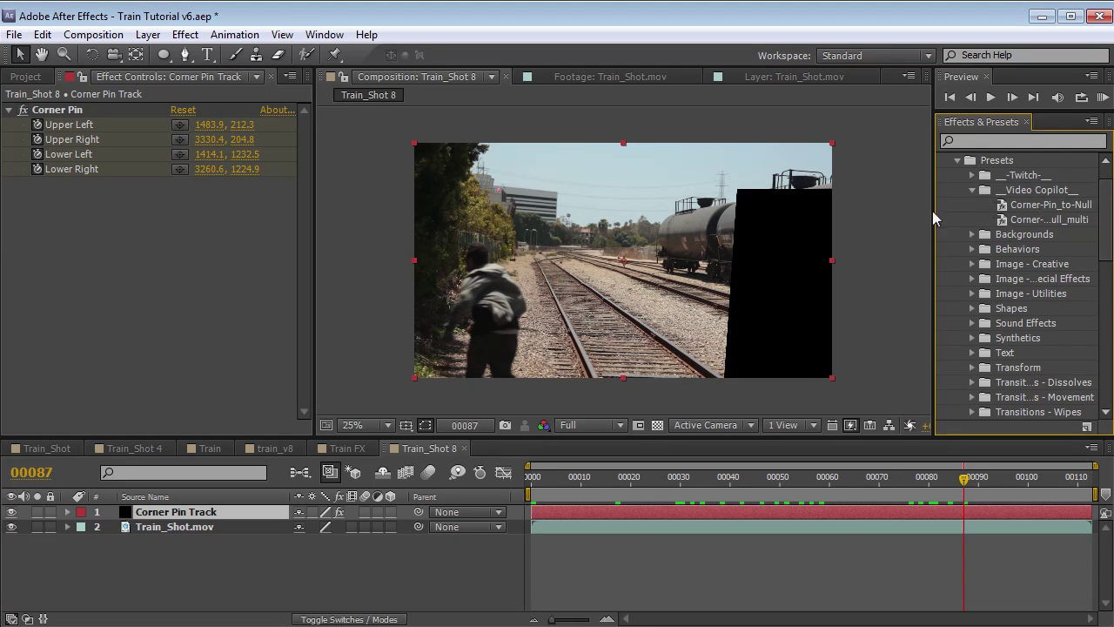
pyautogui.moveTo(934, 251); pyautogui.dragTo(903, 249)
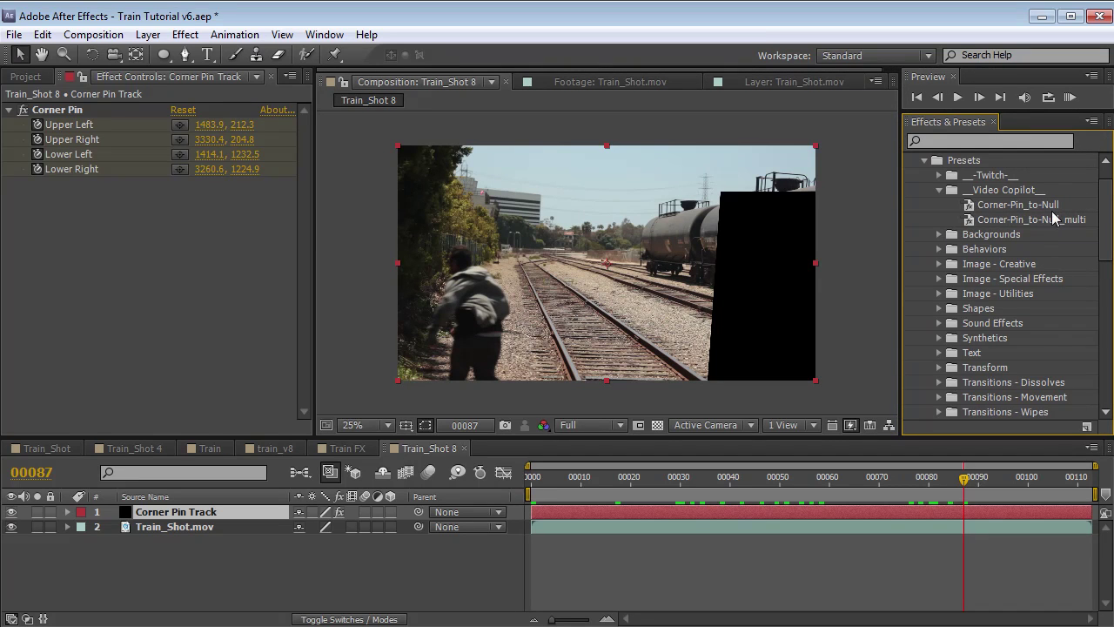
pyautogui.click(1010, 205)
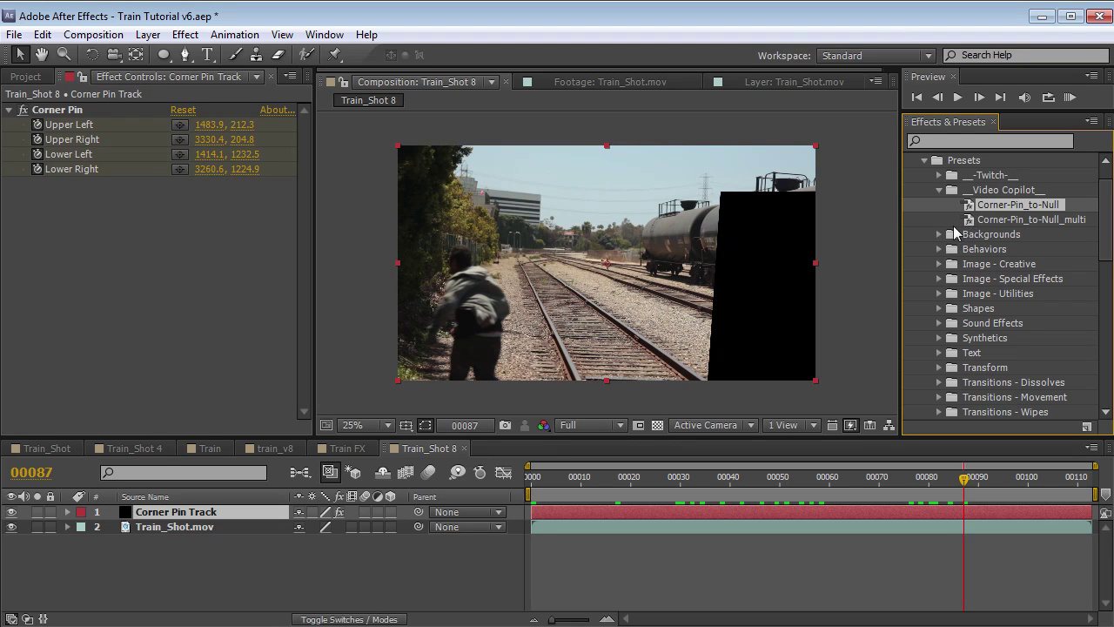
# At frame 0, add a null object and apply the Corner-Pin_to-Null preset to it
pyautogui.click(532, 481)
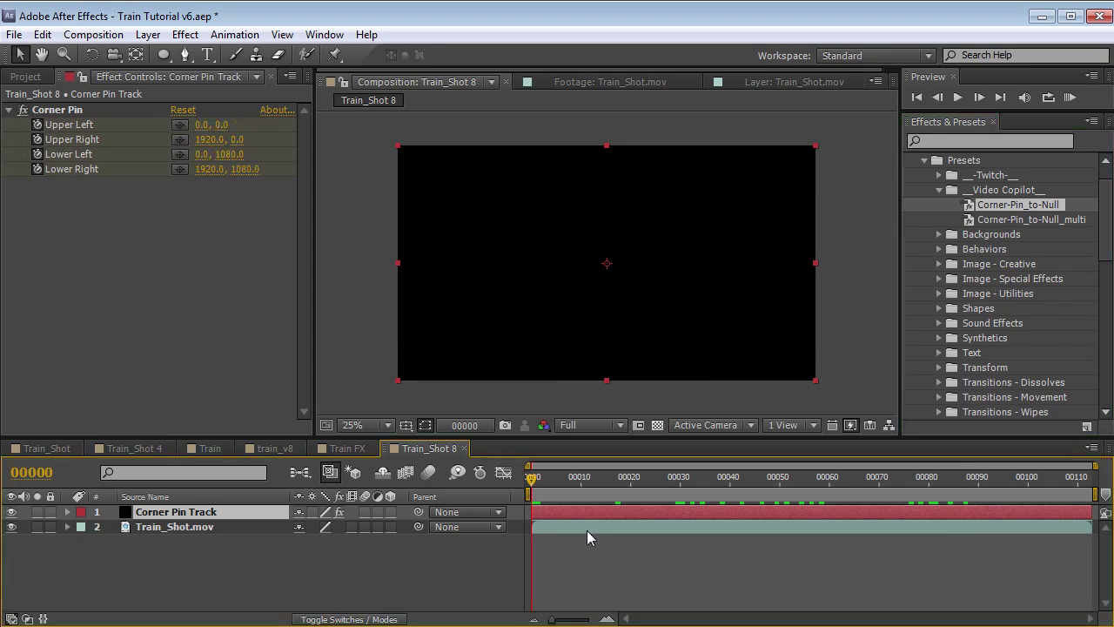
pyautogui.click(148, 34)
pyautogui.moveTo(148, 54)
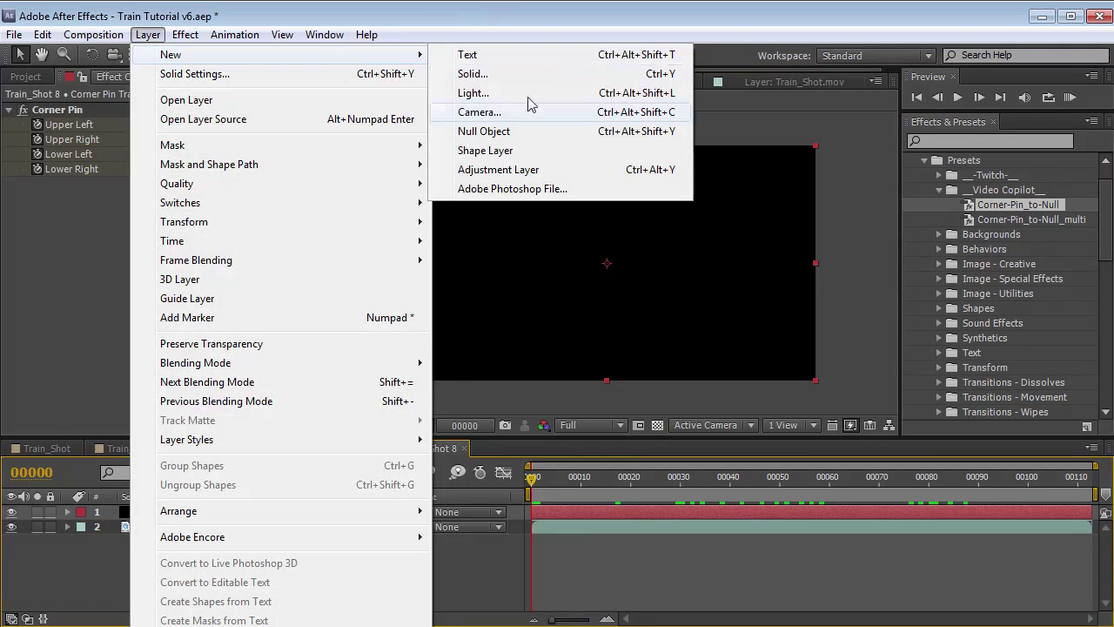
pyautogui.click(488, 131)
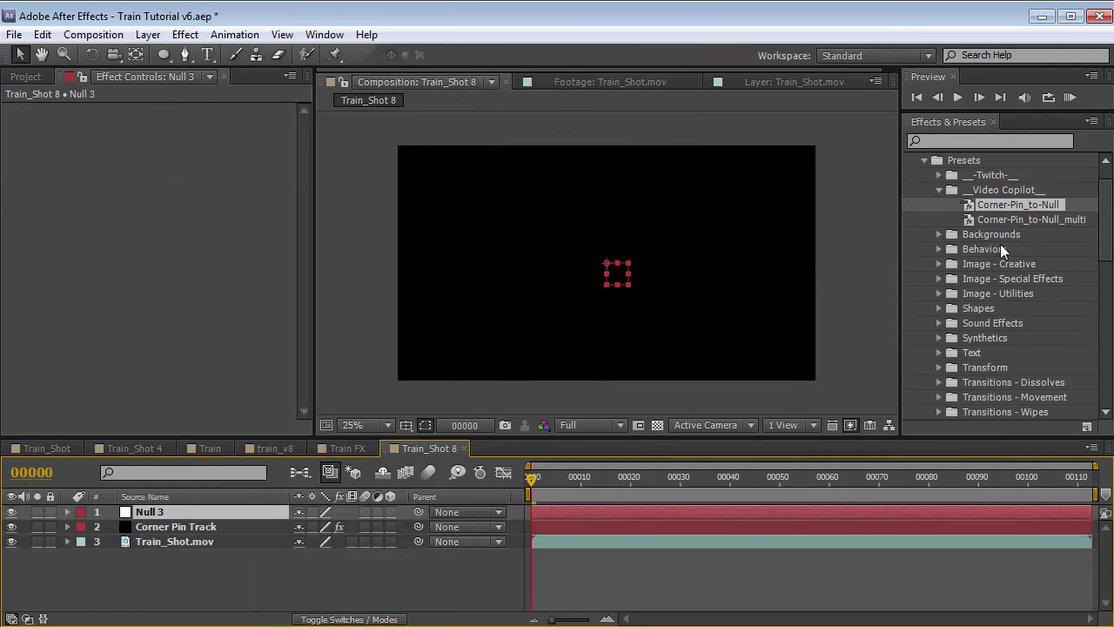
pyautogui.moveTo(969, 211); pyautogui.dragTo(144, 513)
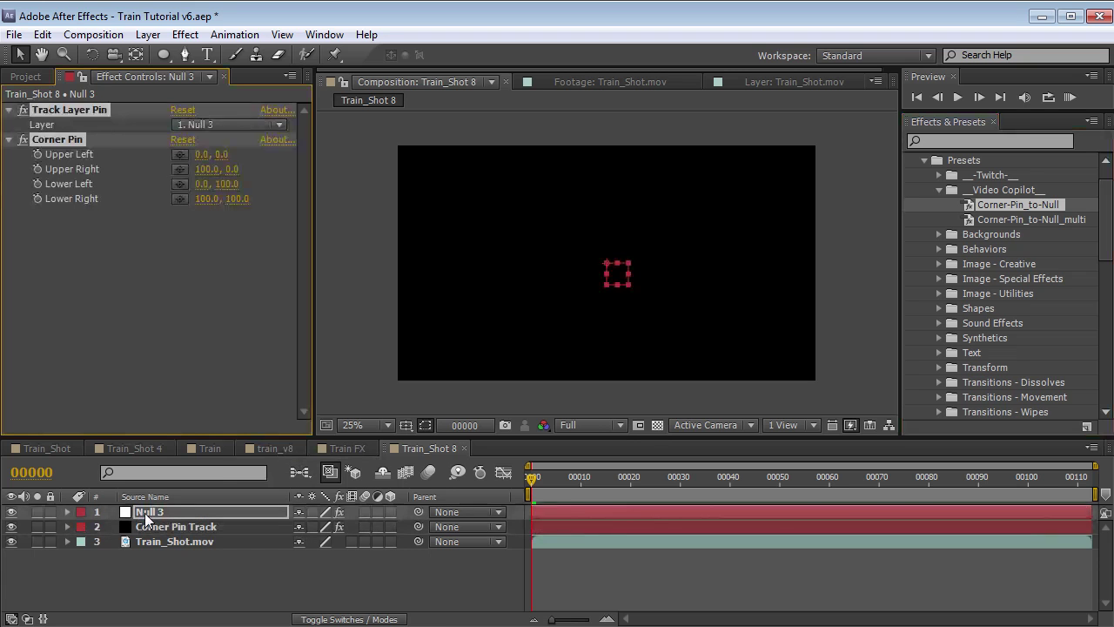
# Set the null's Track Layer Pin layer to Corner Pin Track
pyautogui.click(66, 112)
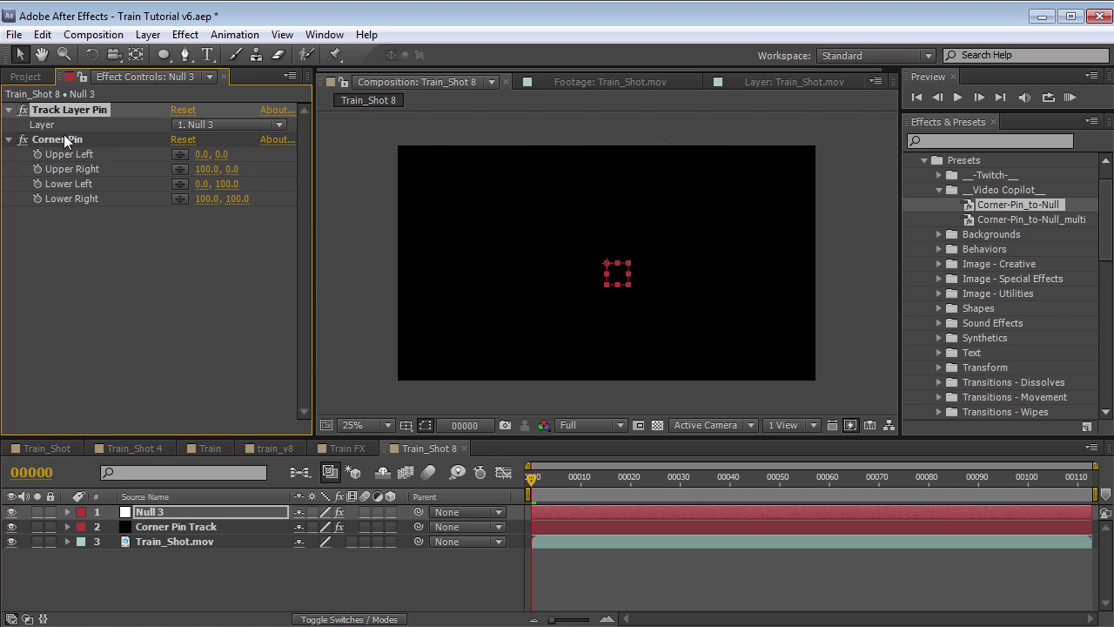
pyautogui.click(215, 123)
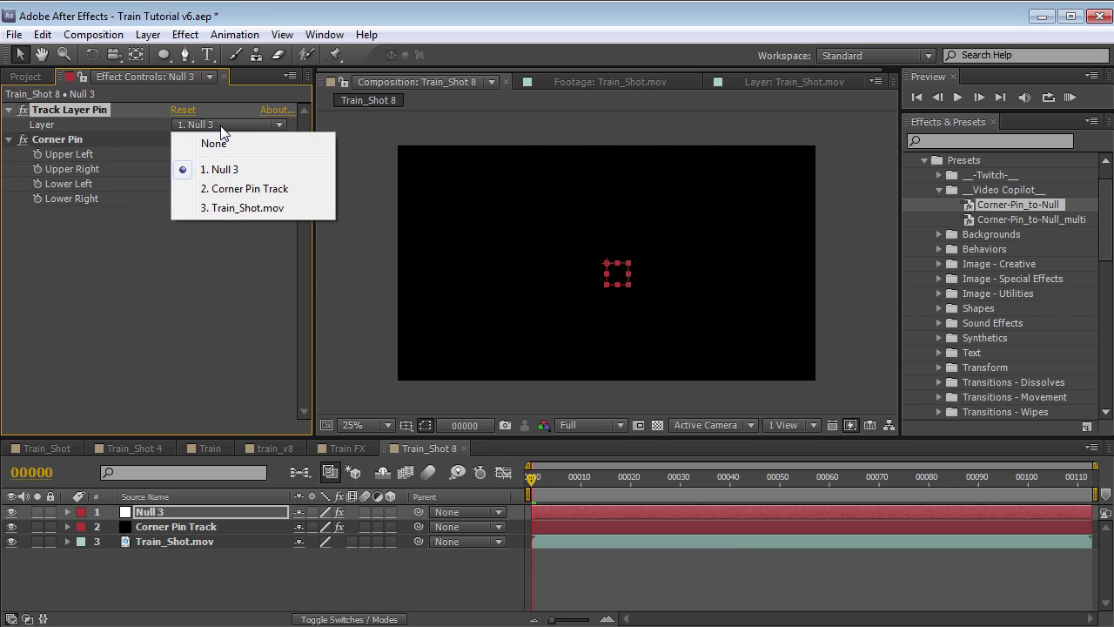
pyautogui.click(219, 189)
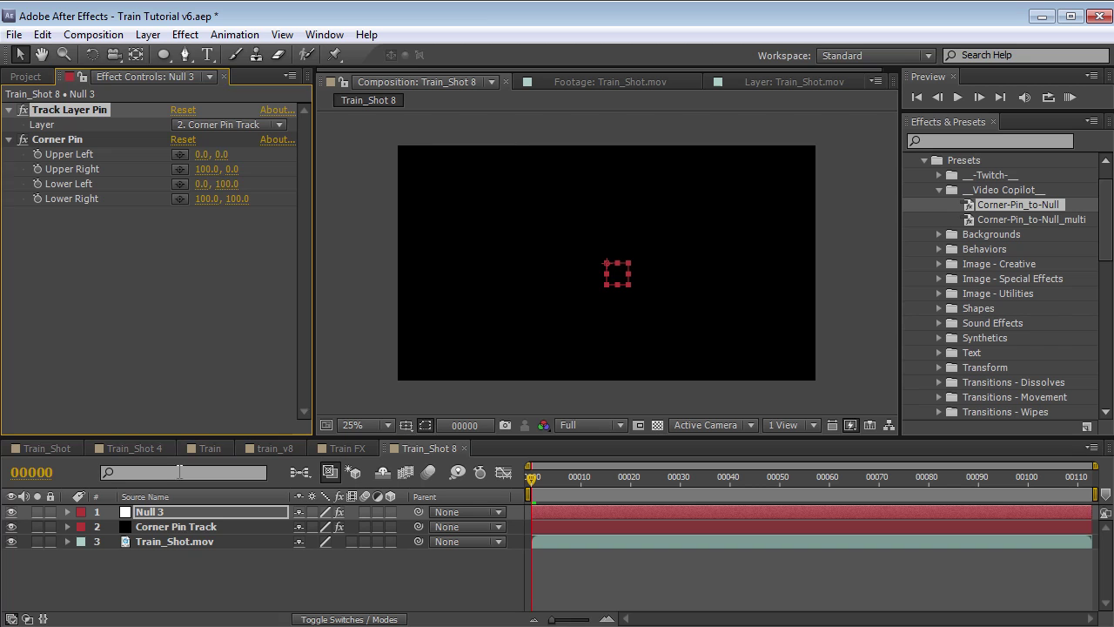
# Hide the Corner Pin Track solid and scrub to frame 63 to check the null's motion over the footage
pyautogui.click(187, 528)
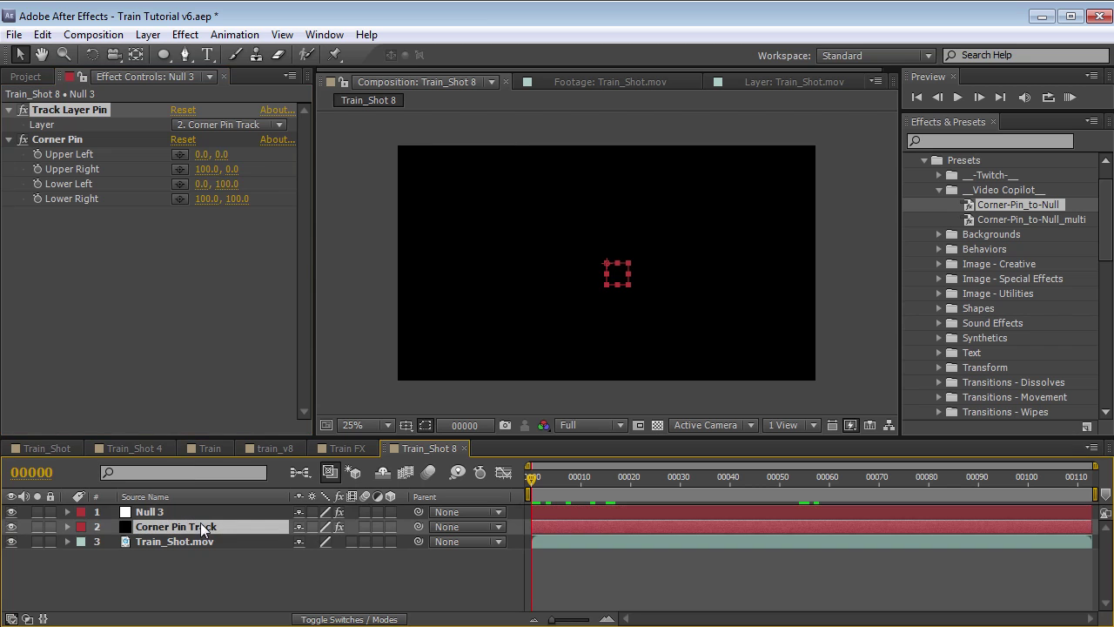
pyautogui.click(11, 527)
pyautogui.moveTo(662, 481); pyautogui.dragTo(843, 492)
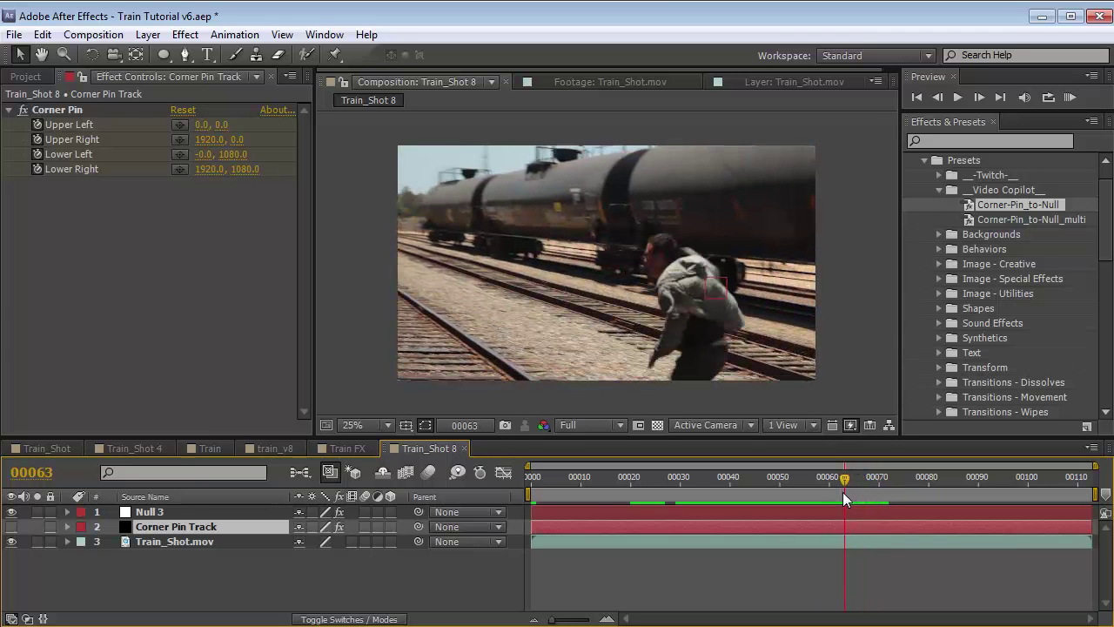
# Move the null onto the farthest tank car at frame 63 and check that it sticks through frame 87
pyautogui.click(152, 513)
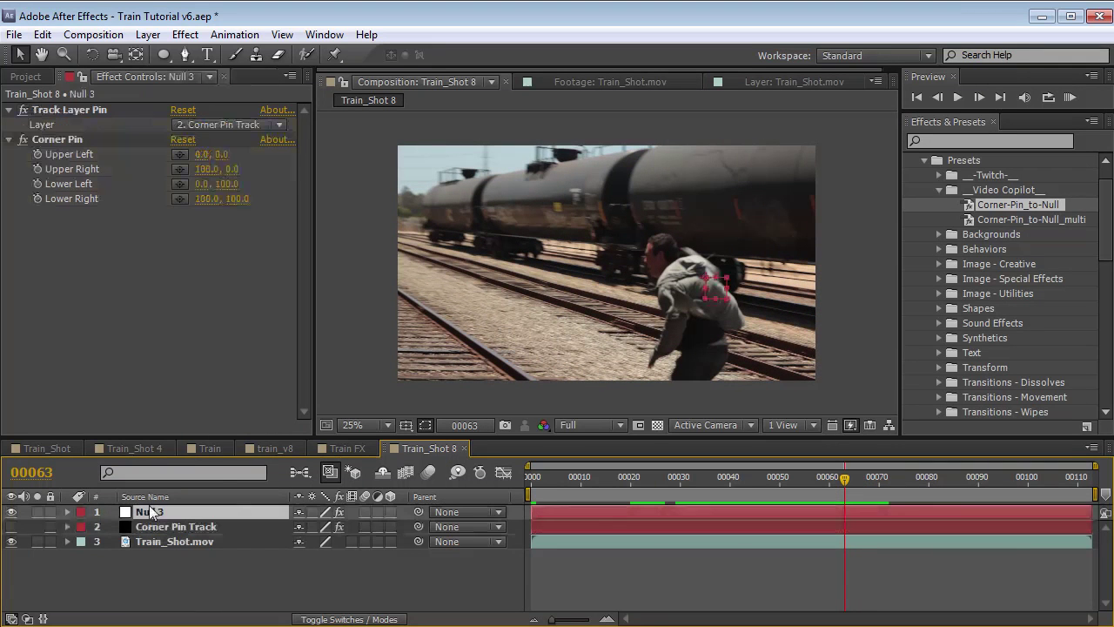
pyautogui.moveTo(716, 295); pyautogui.dragTo(438, 233)
pyautogui.moveTo(847, 477); pyautogui.dragTo(954, 484)
pyautogui.scroll(2, 688, 268)
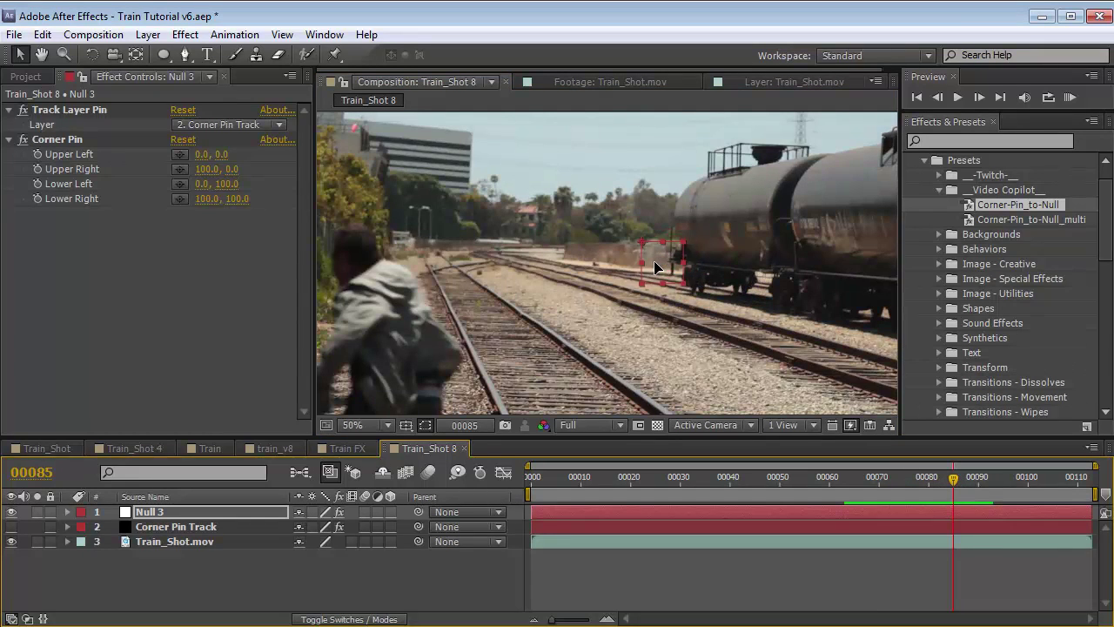
pyautogui.moveTo(948, 481)
pyautogui.mouseDown()
pyautogui.moveTo(866, 482)
pyautogui.moveTo(1070, 488)
pyautogui.moveTo(984, 496)
pyautogui.moveTo(940, 481)
pyautogui.mouseUp()
pyautogui.press(',')
pyautogui.scroll(2, 592, 278)
pyautogui.press('pagedown')
pyautogui.press('pagedown')
pyautogui.press('pagedown')
pyautogui.press('pagedown')
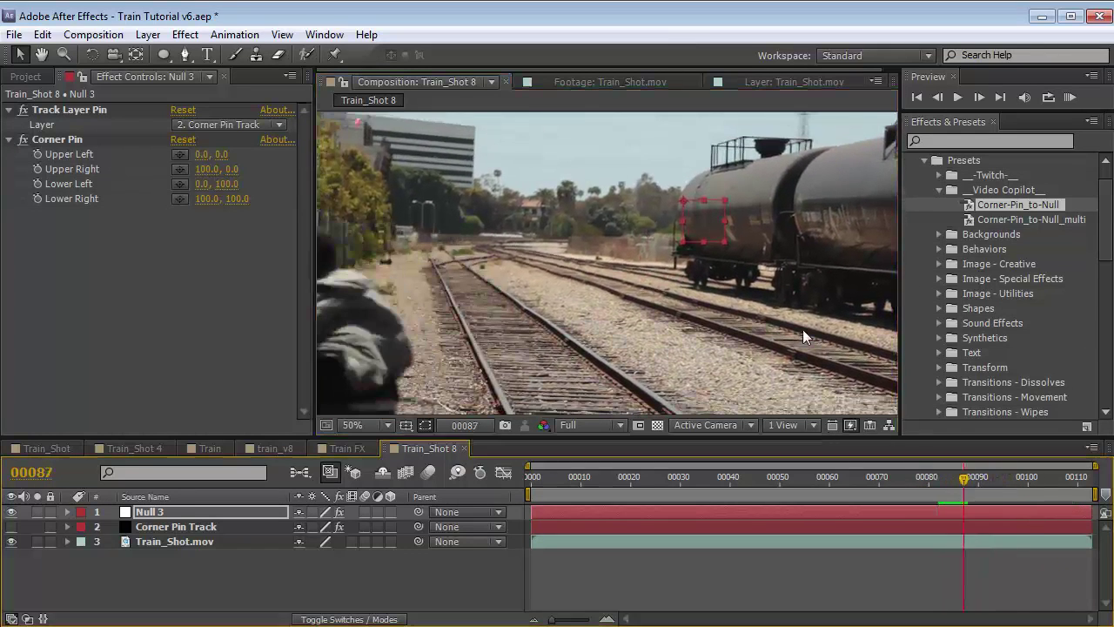
# At frame 78, place the null over the lower rear end of the last tank car and check its tracking by scrubbing
pyautogui.moveTo(684, 224); pyautogui.dragTo(733, 166)
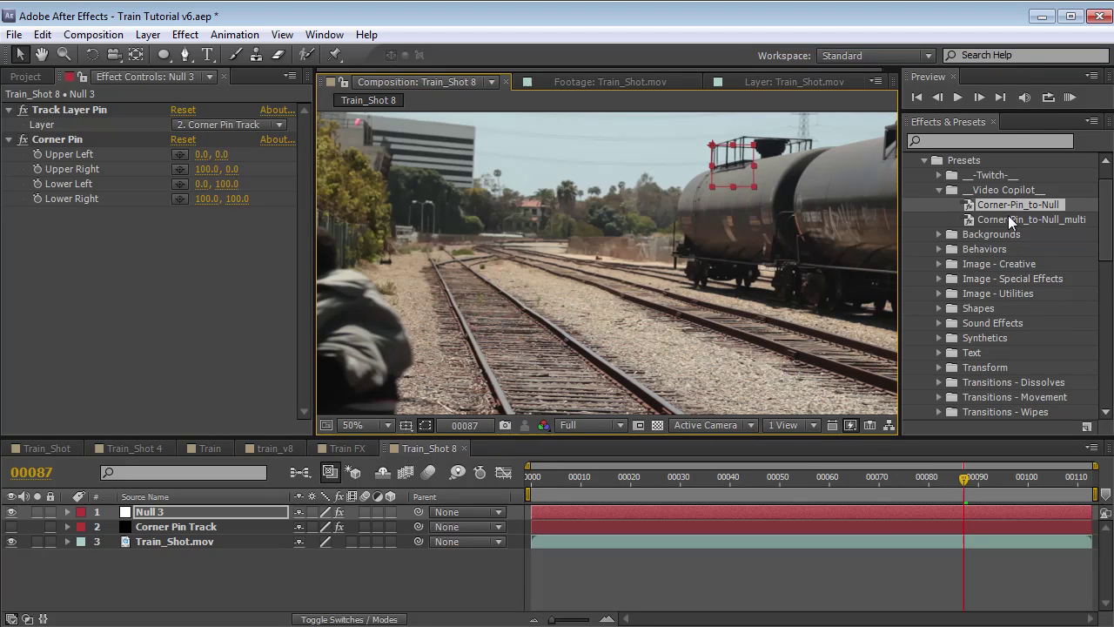
pyautogui.moveTo(967, 483); pyautogui.dragTo(1106, 496)
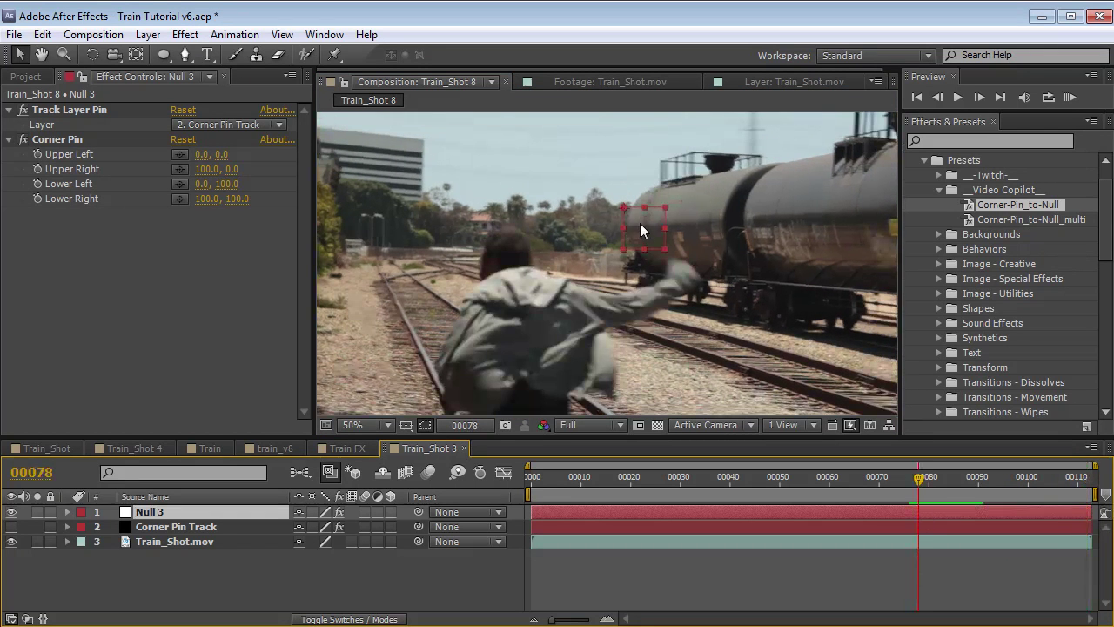
pyautogui.moveTo(639, 223); pyautogui.dragTo(642, 263)
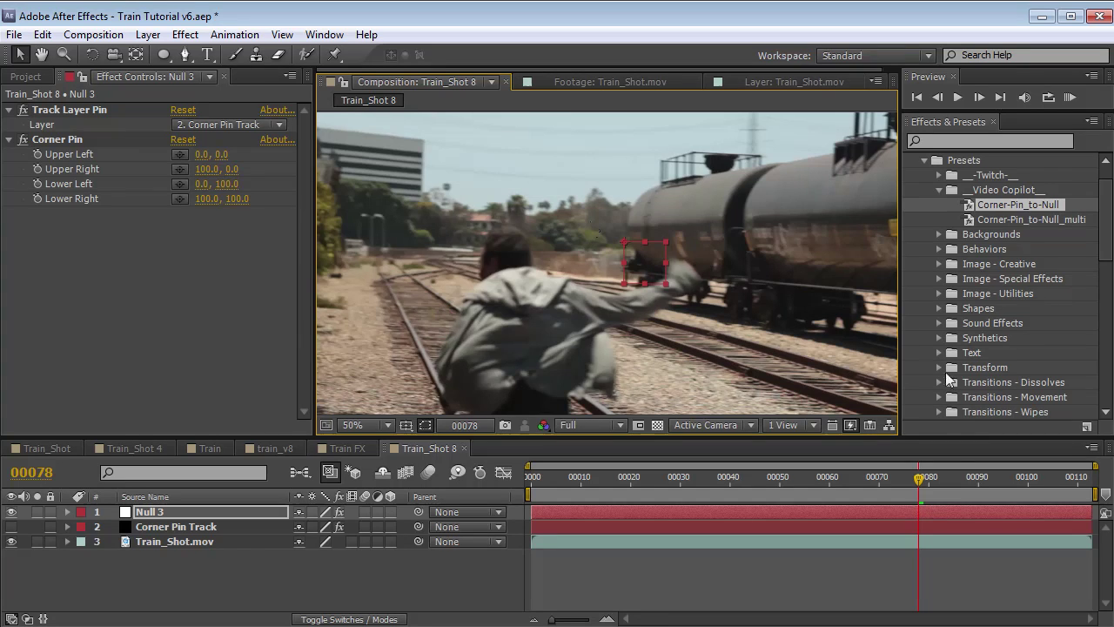
pyautogui.moveTo(936, 480); pyautogui.dragTo(1014, 485)
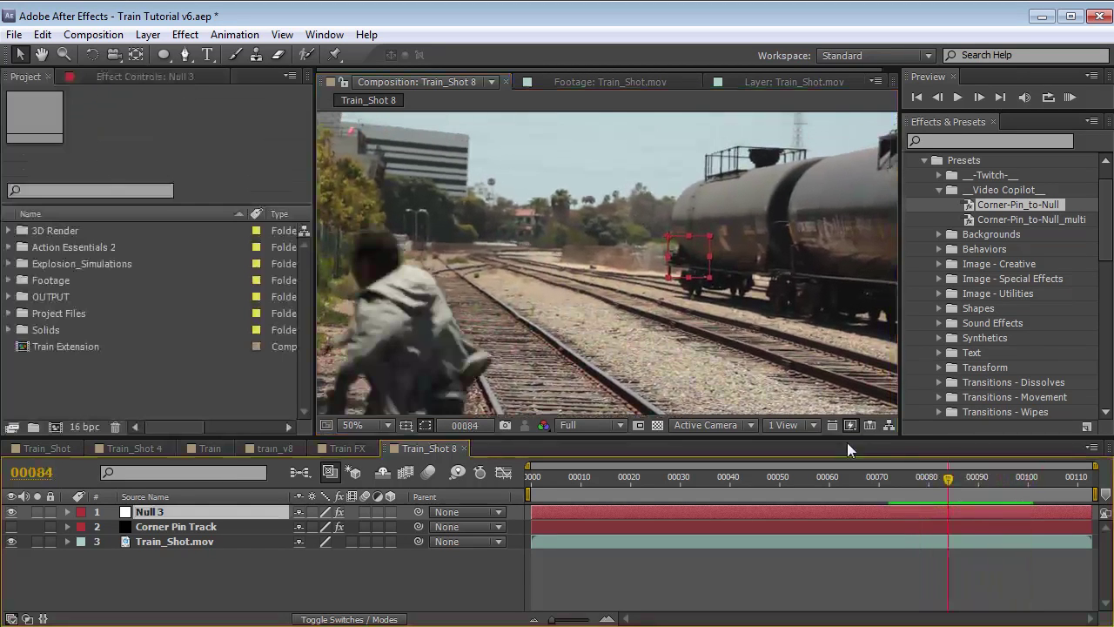
pyautogui.click(921, 480)
# Add the Train Extension comp directly above Train_Shot.mov and position its cars behind the last tank car at frame 78
pyautogui.click(44, 353)
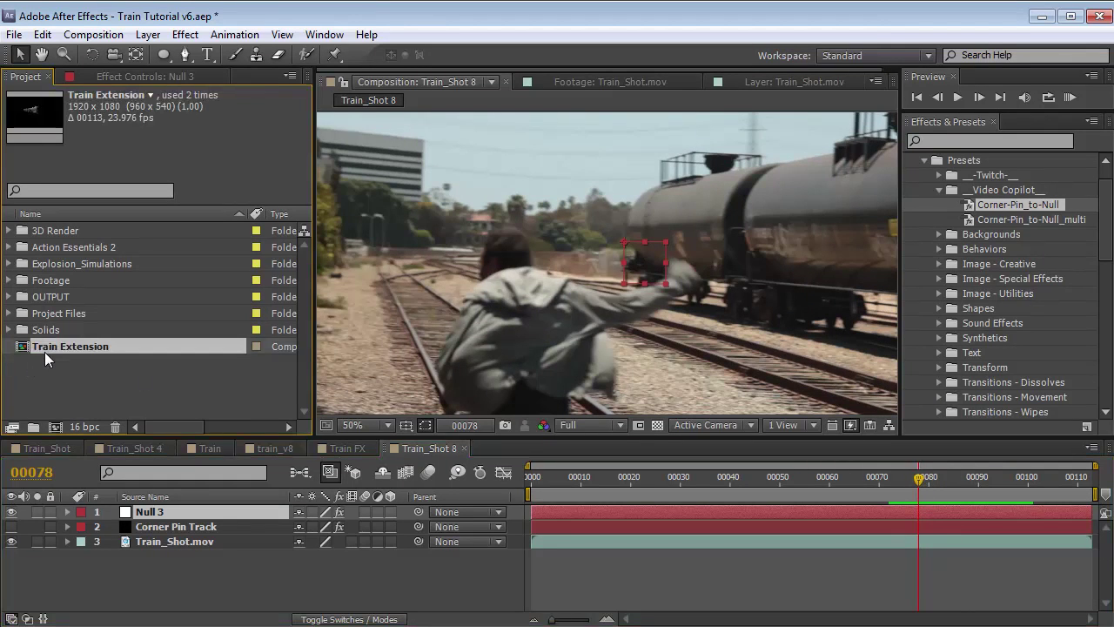
pyautogui.moveTo(51, 345); pyautogui.dragTo(168, 533)
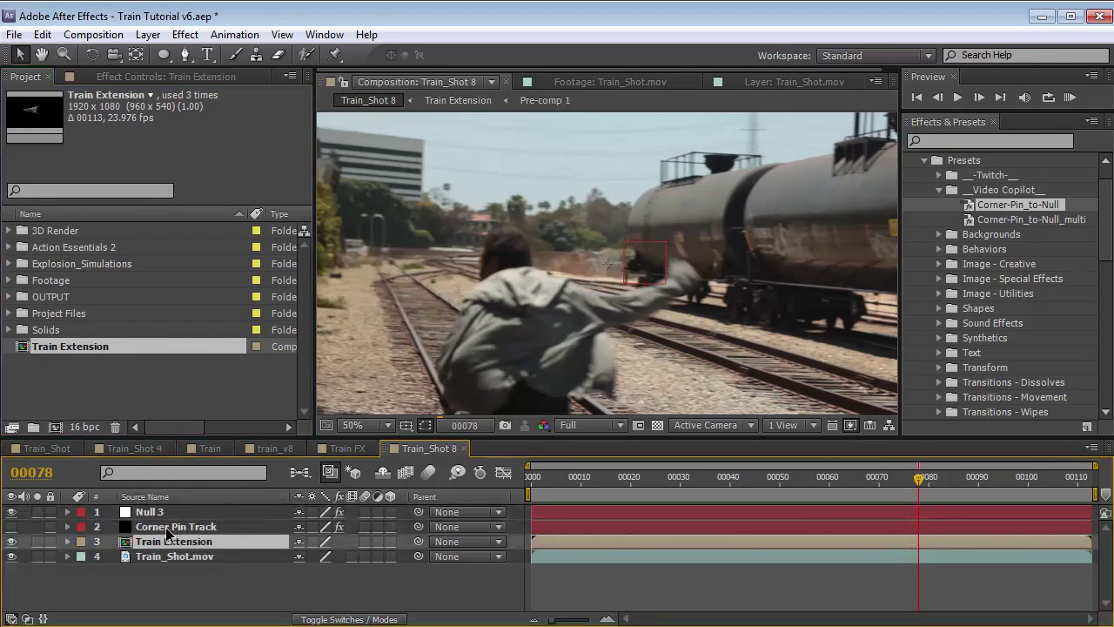
pyautogui.moveTo(649, 208); pyautogui.dragTo(574, 230)
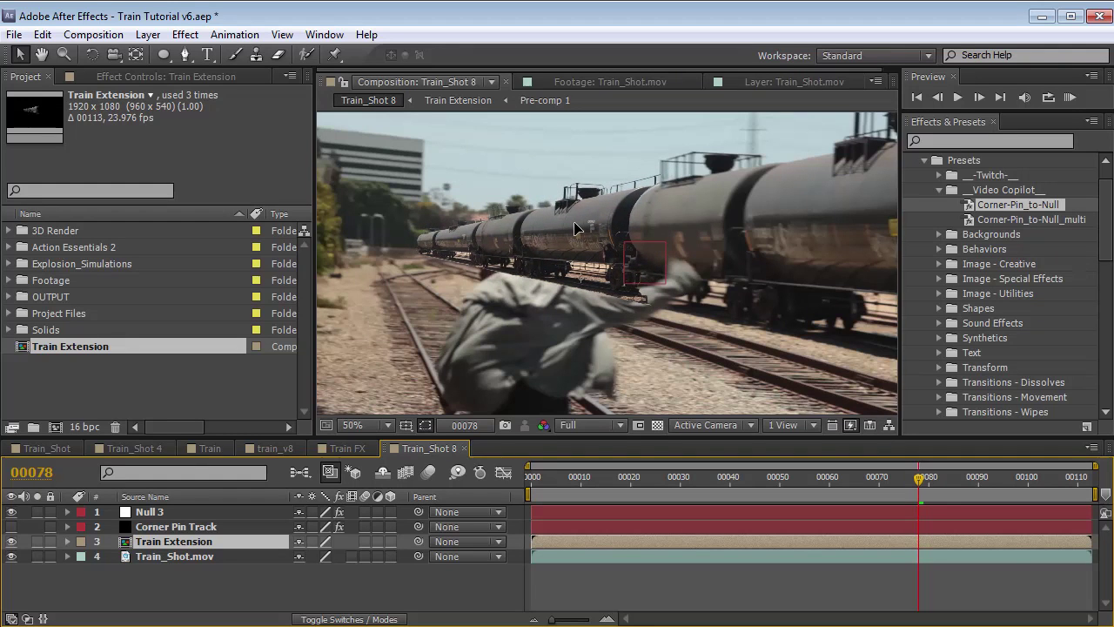
pyautogui.click(888, 477)
pyautogui.moveTo(888, 477); pyautogui.dragTo(919, 477)
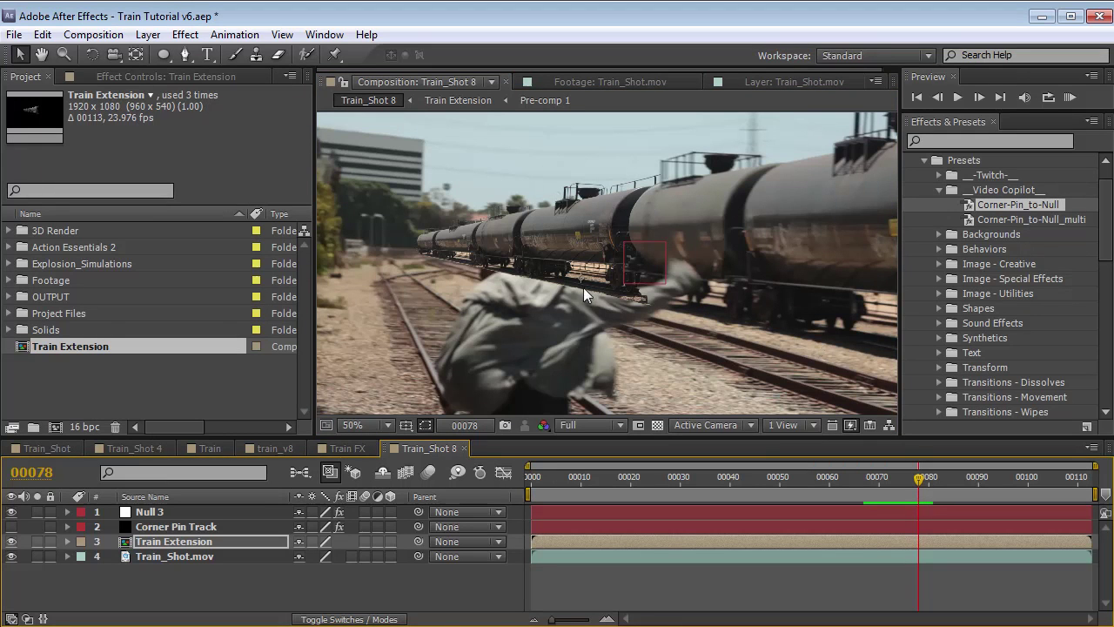
# Nudge the Train Extension layer into alignment with the real train and parent it to the null
pyautogui.click(164, 539)
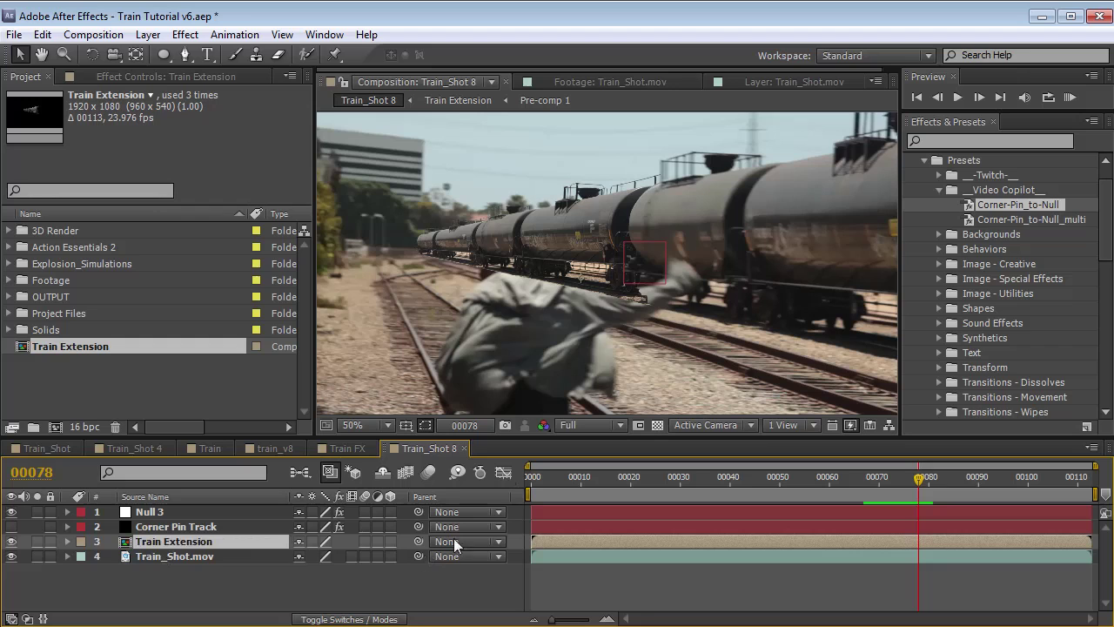
pyautogui.moveTo(560, 238); pyautogui.dragTo(564, 238)
pyautogui.moveTo(423, 540); pyautogui.dragTo(175, 511)
# At frame 74, enable motion blur for the Train Extension layer and for the composition
pyautogui.moveTo(920, 478)
pyautogui.mouseDown()
pyautogui.moveTo(948, 479)
pyautogui.moveTo(884, 481)
pyautogui.moveTo(909, 479)
pyautogui.moveTo(886, 483)
pyautogui.moveTo(898, 481)
pyautogui.mouseUp()
pyautogui.click(365, 541)
pyautogui.click(428, 471)
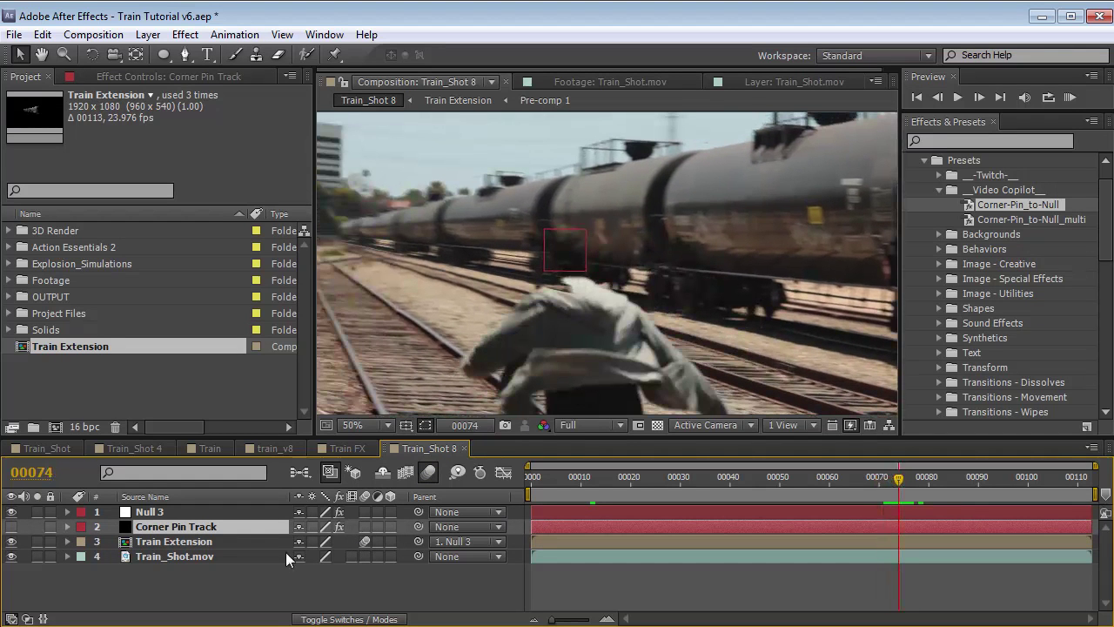
# Reveal the null's Position, Scale and Rotation expressions and read through the Position expression code
pyautogui.click(154, 513)
pyautogui.press('e')
pyautogui.press('e')
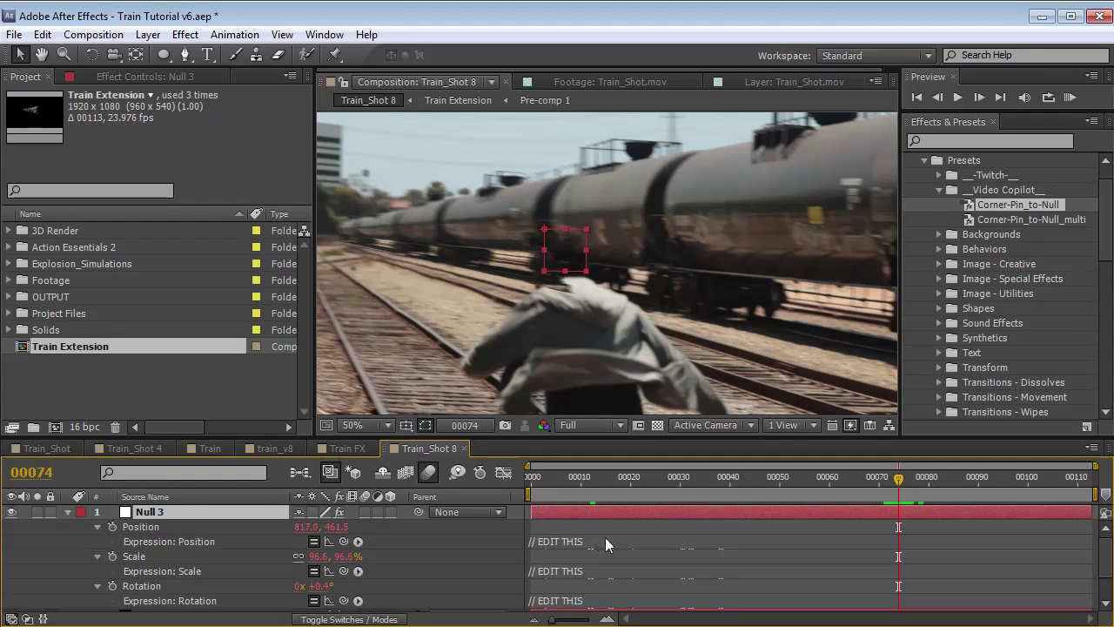
pyautogui.click(579, 543)
pyautogui.click(653, 570)
pyautogui.scroll(-10, 655, 571)
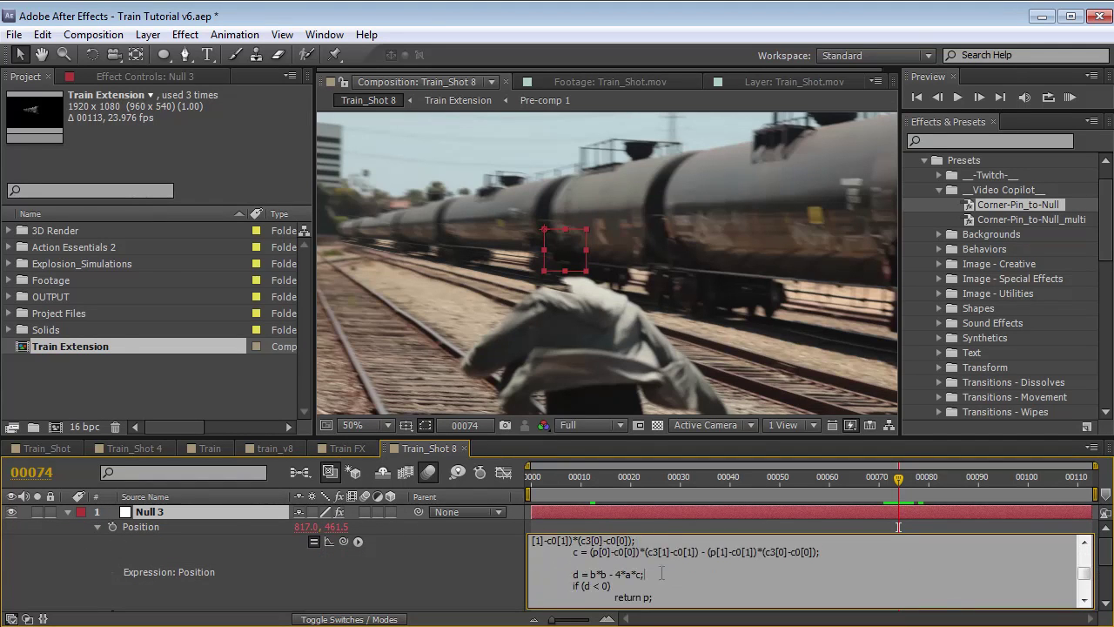
pyautogui.moveTo(1083, 575); pyautogui.dragTo(1085, 561)
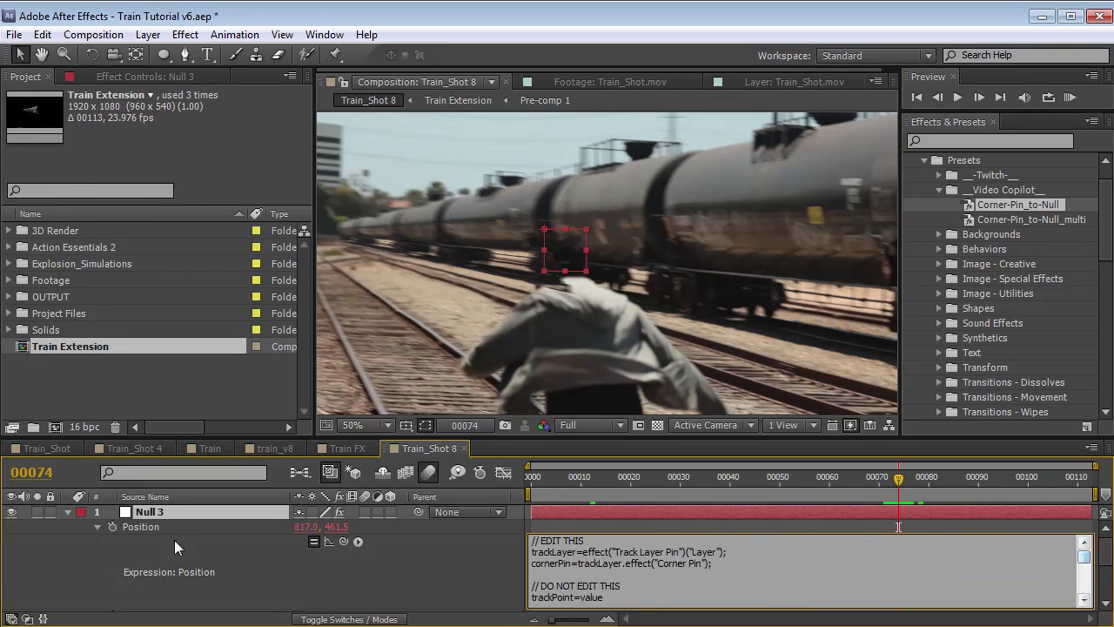
pyautogui.click(574, 524)
pyautogui.click(66, 513)
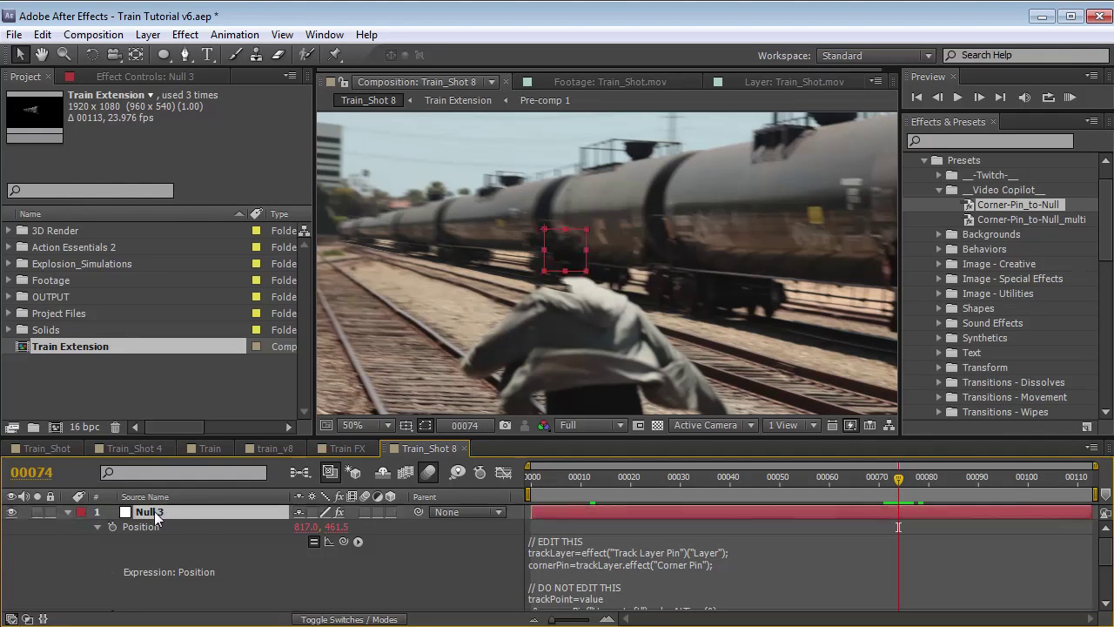
# Scrub the shot between about frames 65 and 85 to check how the train extension tracks with the real train
pyautogui.click(905, 477)
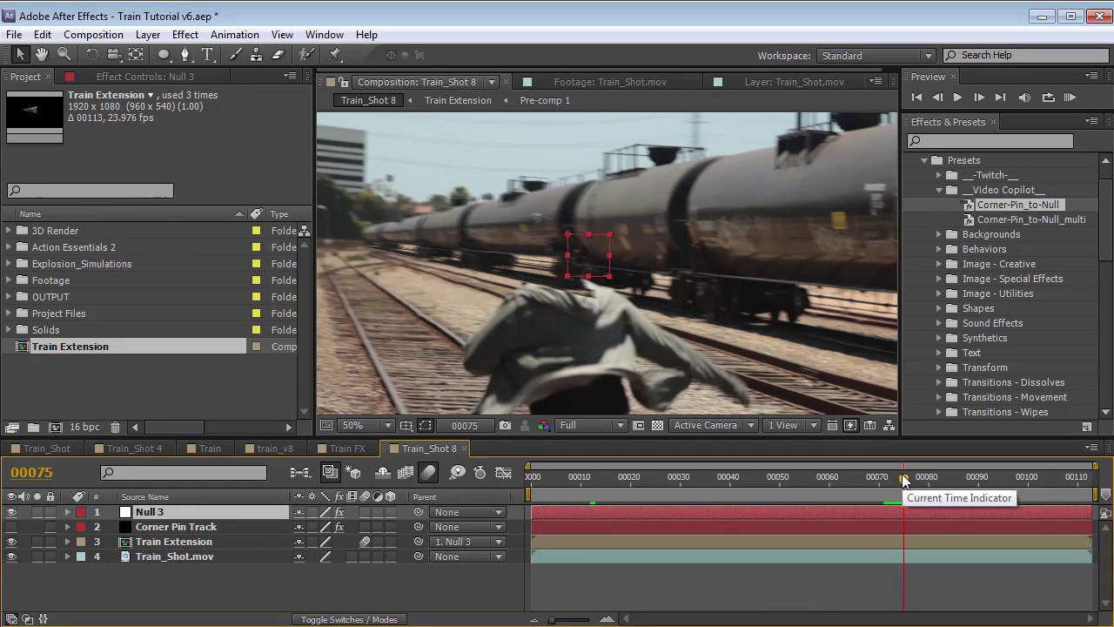
pyautogui.moveTo(904, 478); pyautogui.dragTo(939, 485)
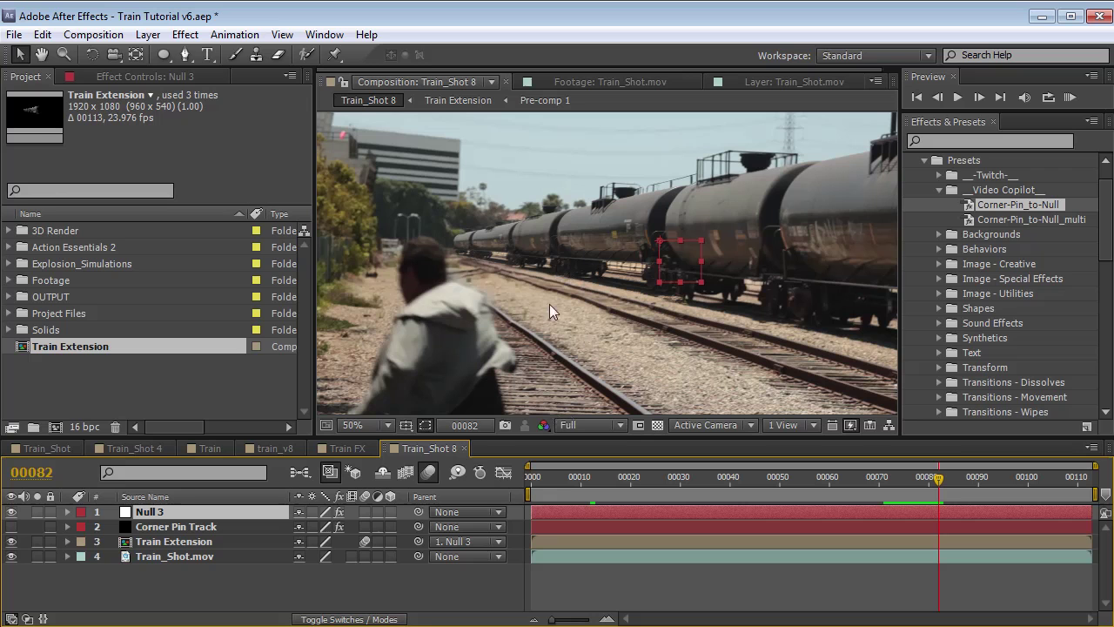
pyautogui.moveTo(938, 478)
pyautogui.mouseDown()
pyautogui.moveTo(900, 477)
pyautogui.moveTo(902, 486)
pyautogui.moveTo(953, 487)
pyautogui.mouseUp()
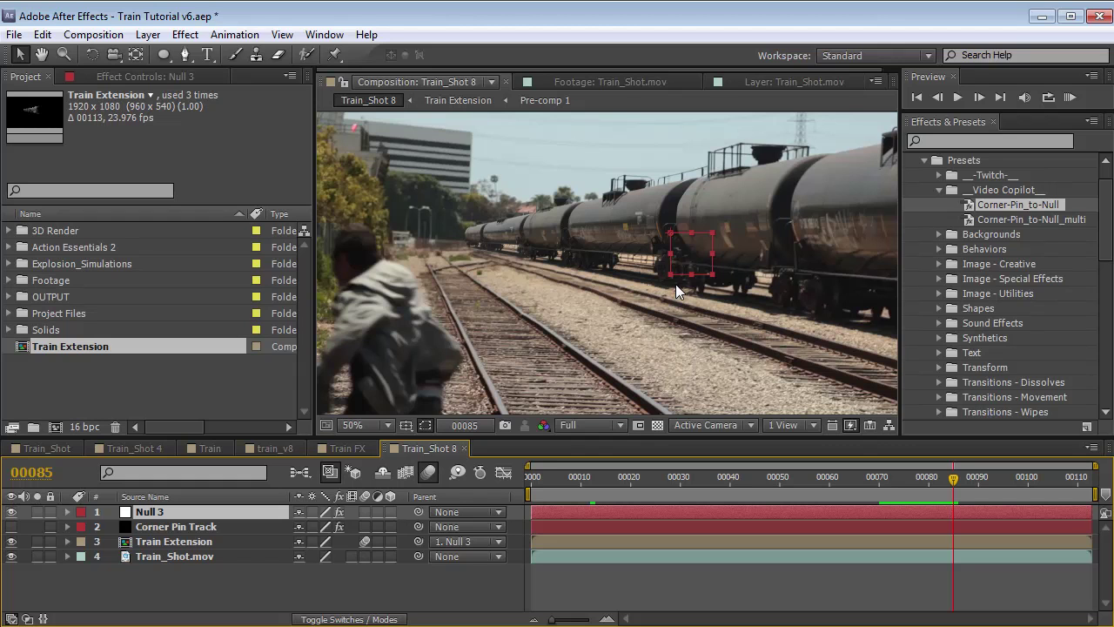
pyautogui.moveTo(886, 478); pyautogui.dragTo(927, 478)
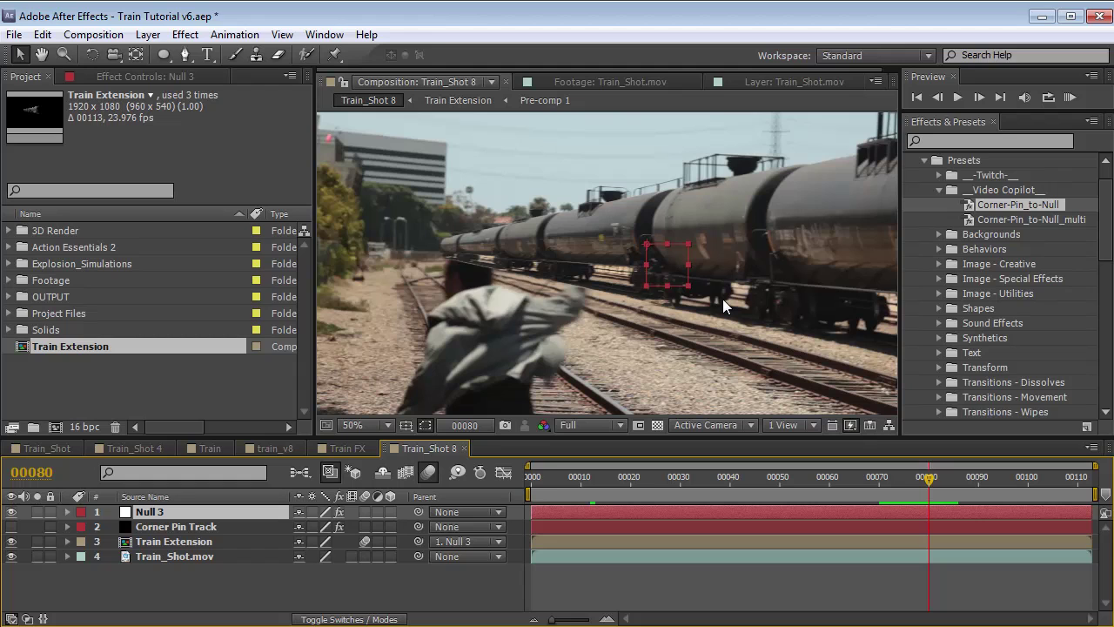
pyautogui.click(935, 480)
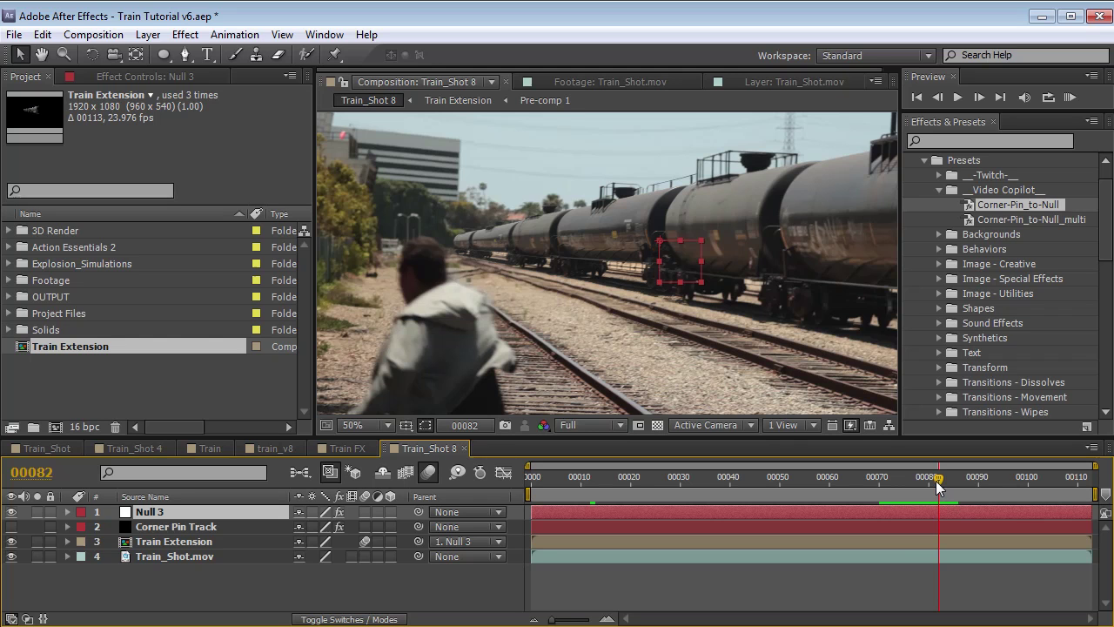
pyautogui.moveTo(936, 481); pyautogui.dragTo(909, 486)
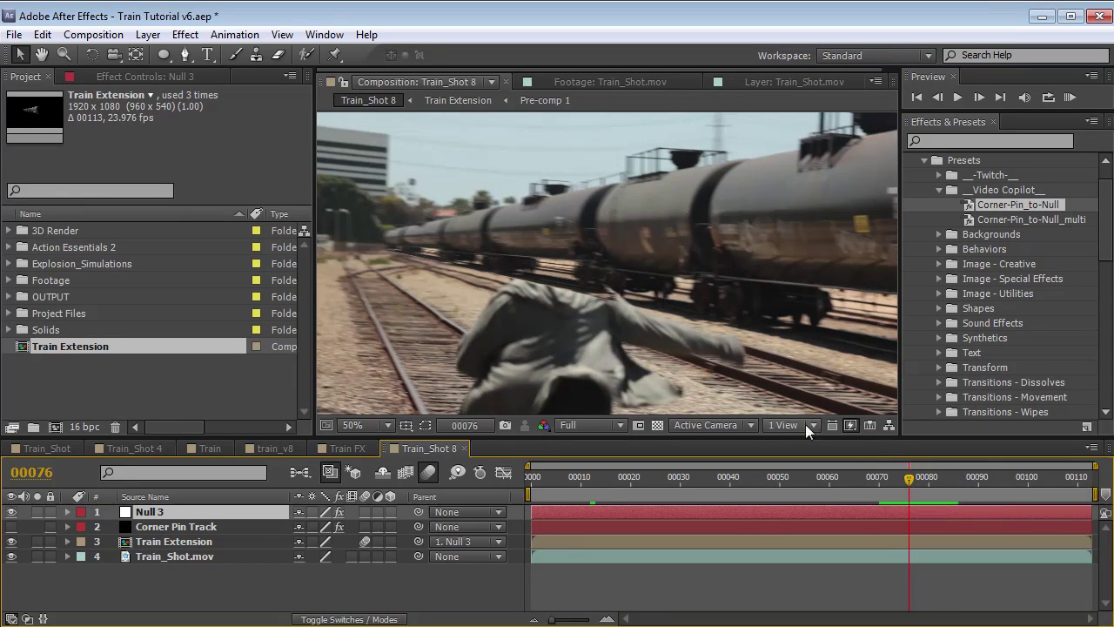
pyautogui.moveTo(884, 474); pyautogui.dragTo(855, 478)
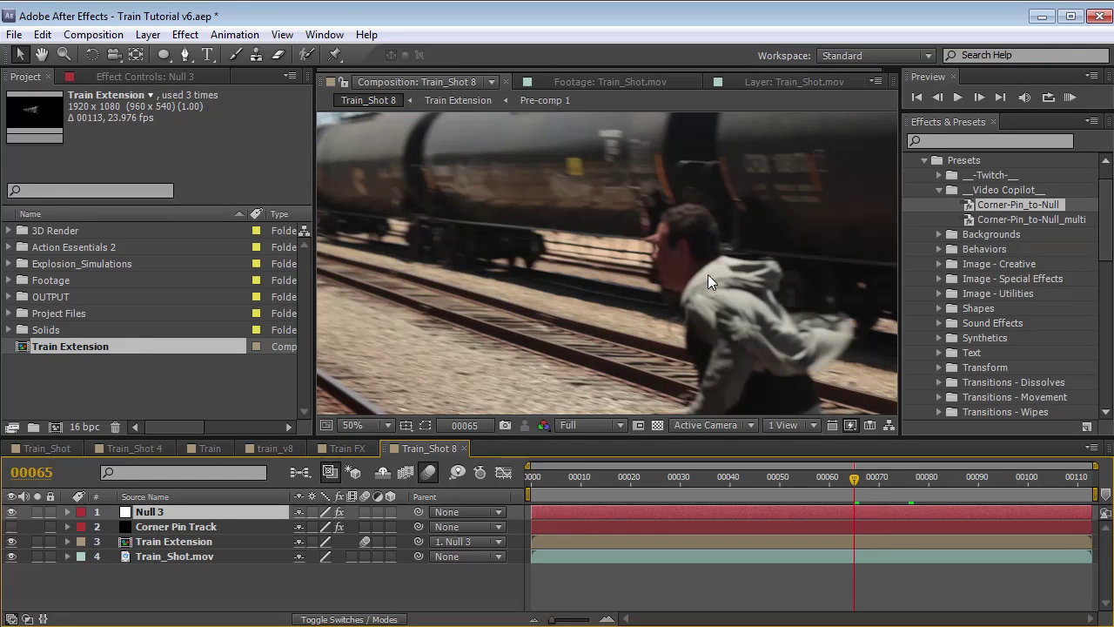
pyautogui.moveTo(869, 476); pyautogui.dragTo(924, 484)
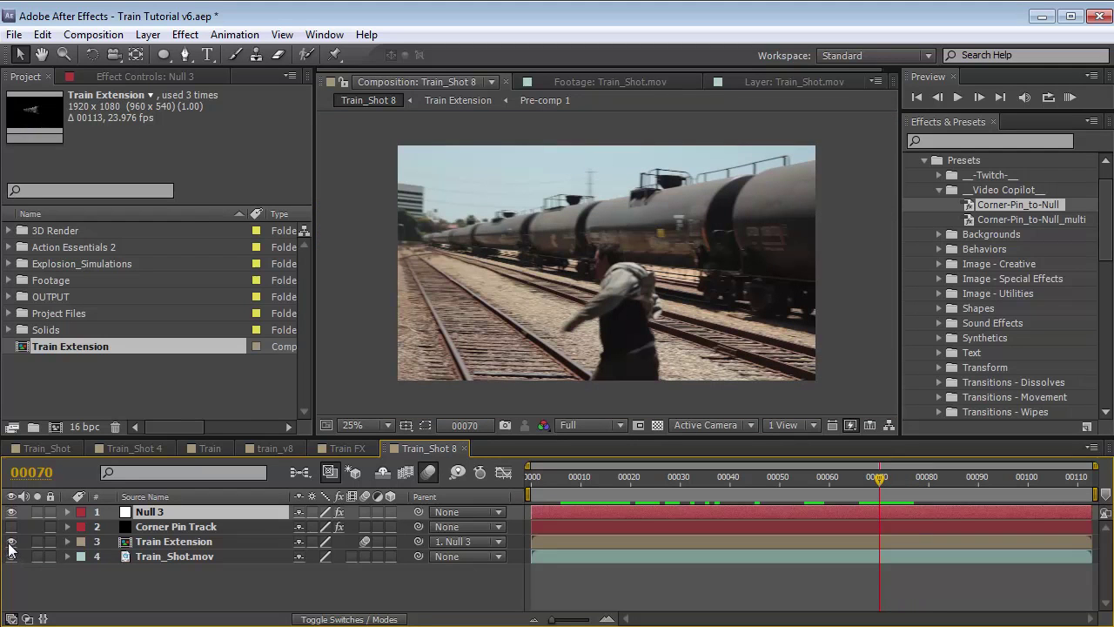
# Hide the Train Extension layer and examine the null's expression-driven transform values while scrubbing from frame 74 back to frame 61
pyautogui.click(10, 542)
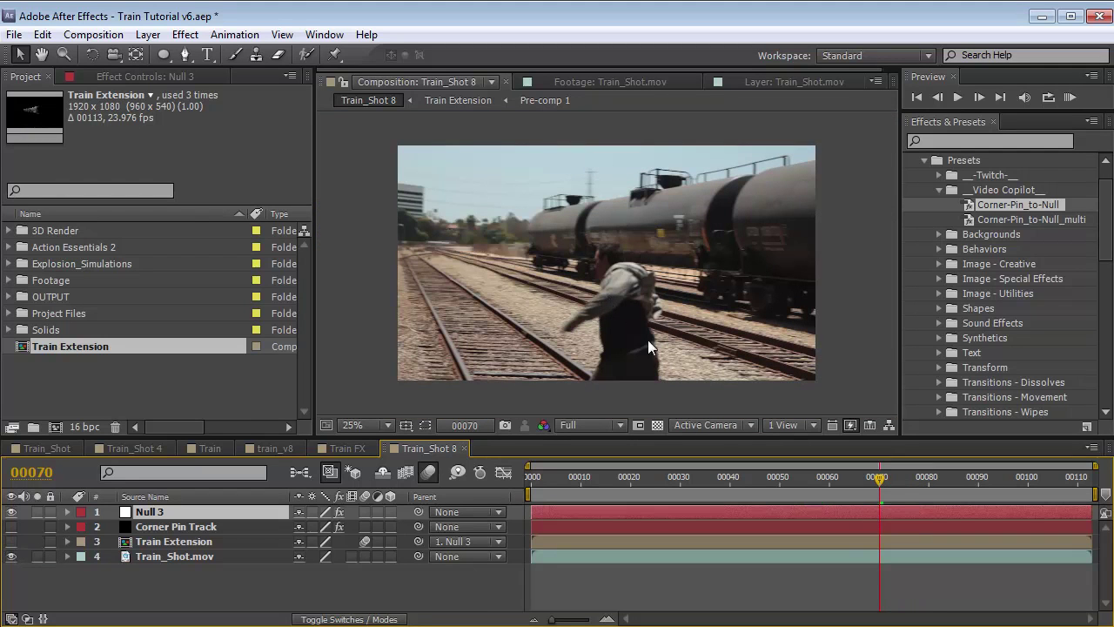
pyautogui.moveTo(879, 482)
pyautogui.mouseDown()
pyautogui.moveTo(909, 482)
pyautogui.moveTo(887, 482)
pyautogui.moveTo(899, 481)
pyautogui.mouseUp()
pyautogui.click(158, 521)
pyautogui.click(150, 514)
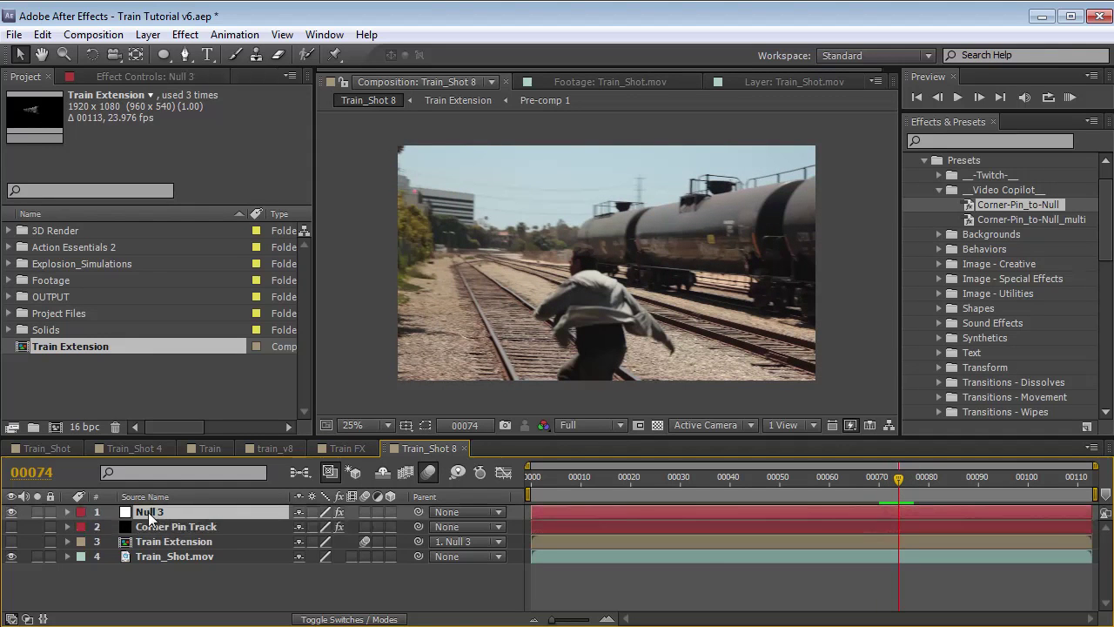
pyautogui.press('e')
pyautogui.press('e')
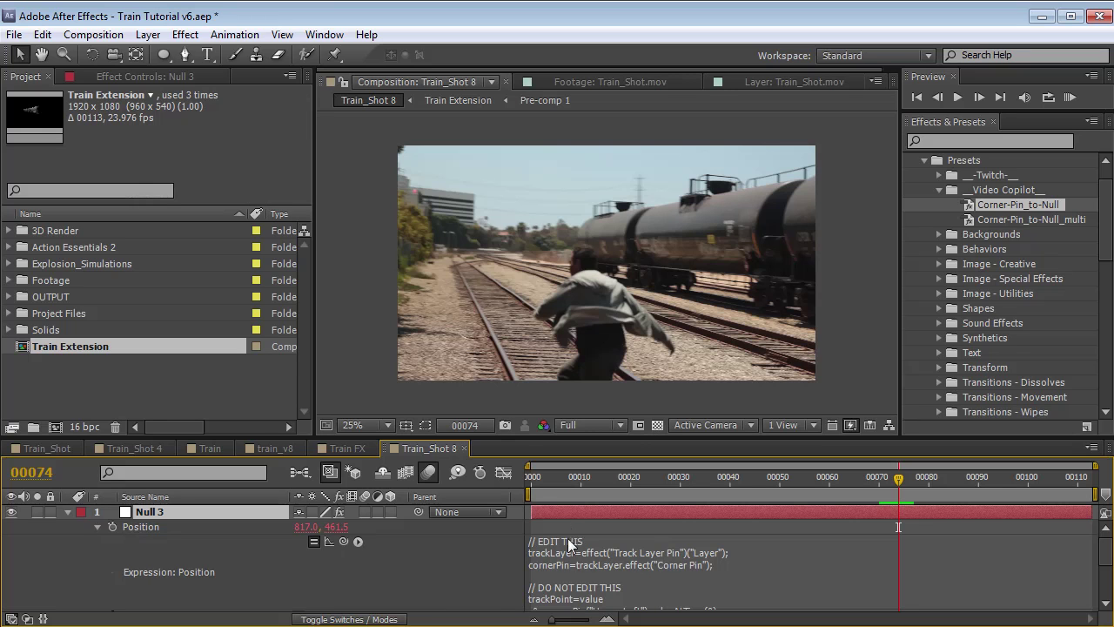
pyautogui.click(97, 526)
pyautogui.moveTo(897, 481)
pyautogui.mouseDown()
pyautogui.moveTo(754, 485)
pyautogui.moveTo(881, 489)
pyautogui.mouseUp()
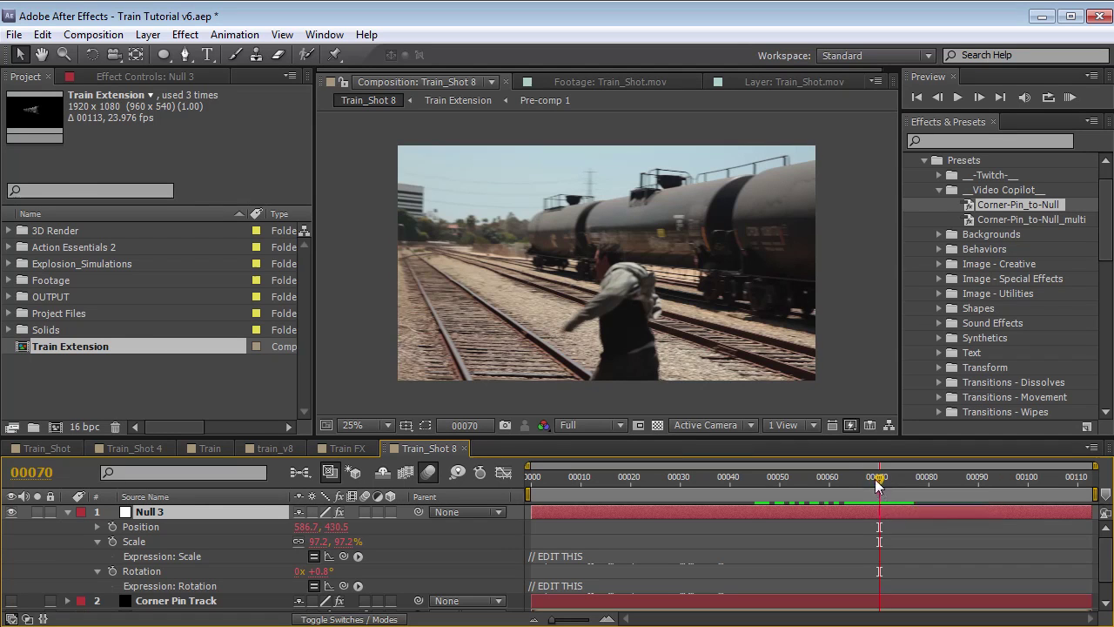
pyautogui.moveTo(881, 489); pyautogui.dragTo(854, 481)
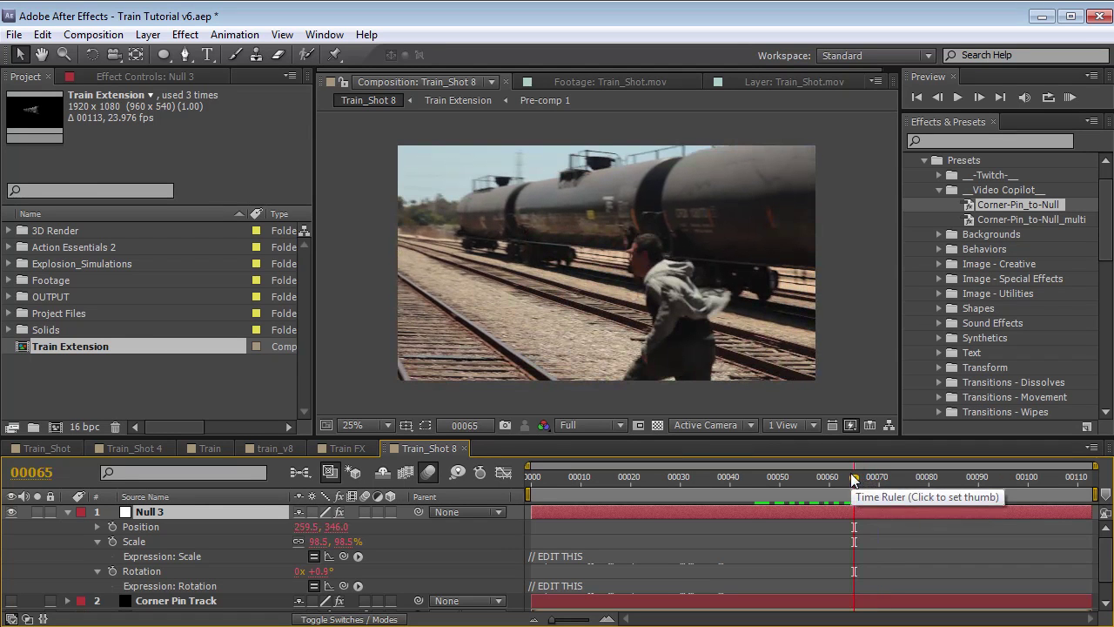
pyautogui.moveTo(852, 478)
pyautogui.mouseDown()
pyautogui.moveTo(821, 481)
pyautogui.moveTo(832, 482)
pyautogui.mouseUp()
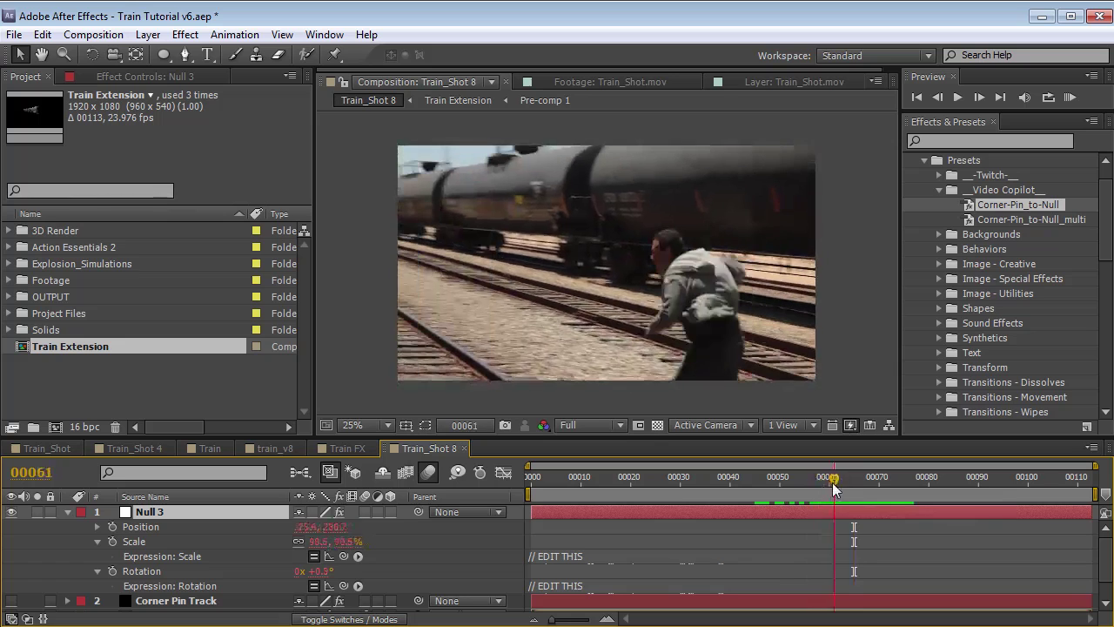
# Convert the null's Position, Scale and Rotation expressions to keyframes
pyautogui.press('u')
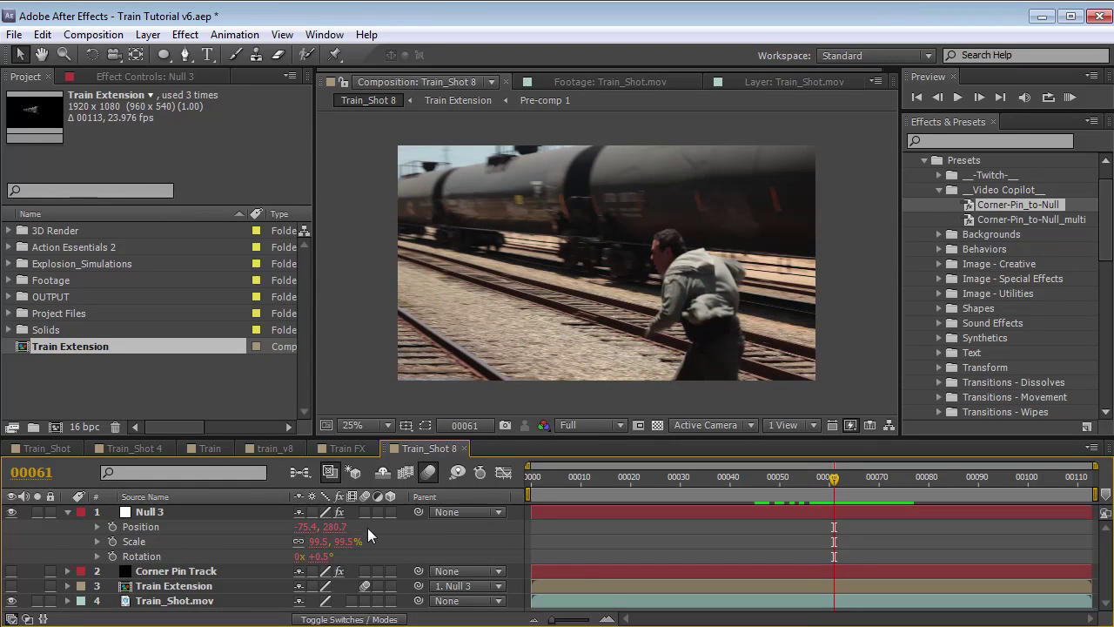
pyautogui.click(317, 527)
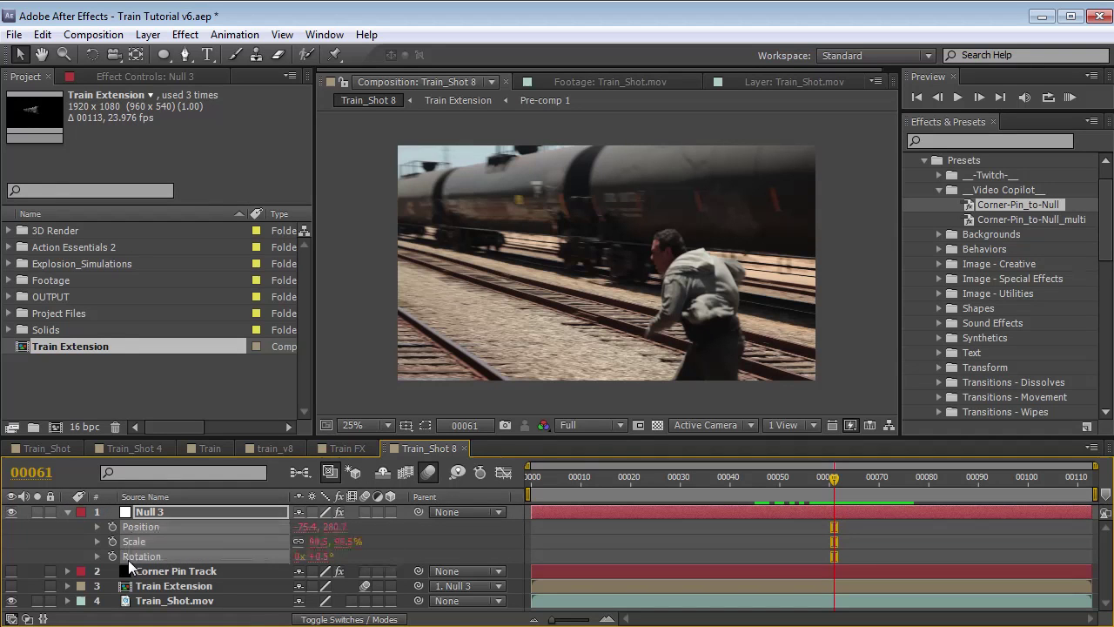
pyautogui.click(234, 35)
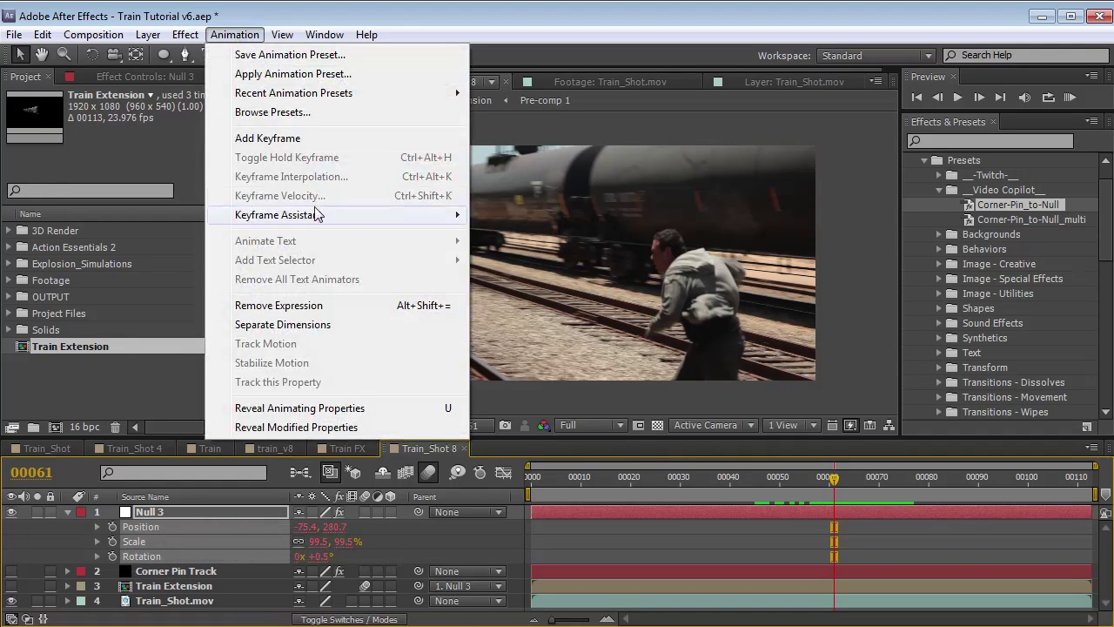
pyautogui.moveTo(313, 215)
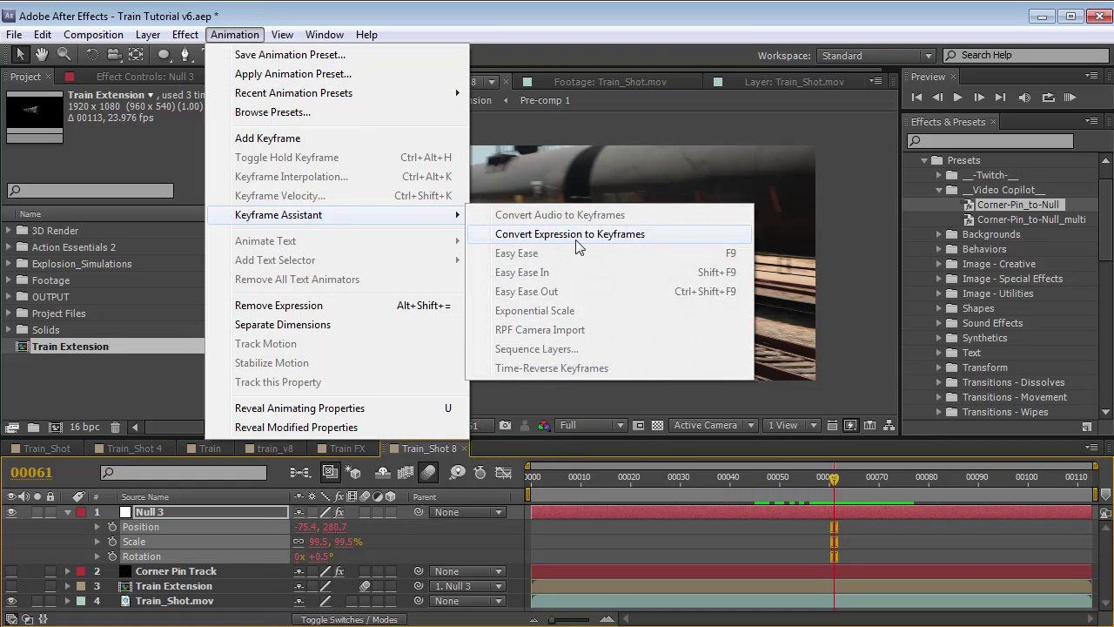
pyautogui.click(608, 235)
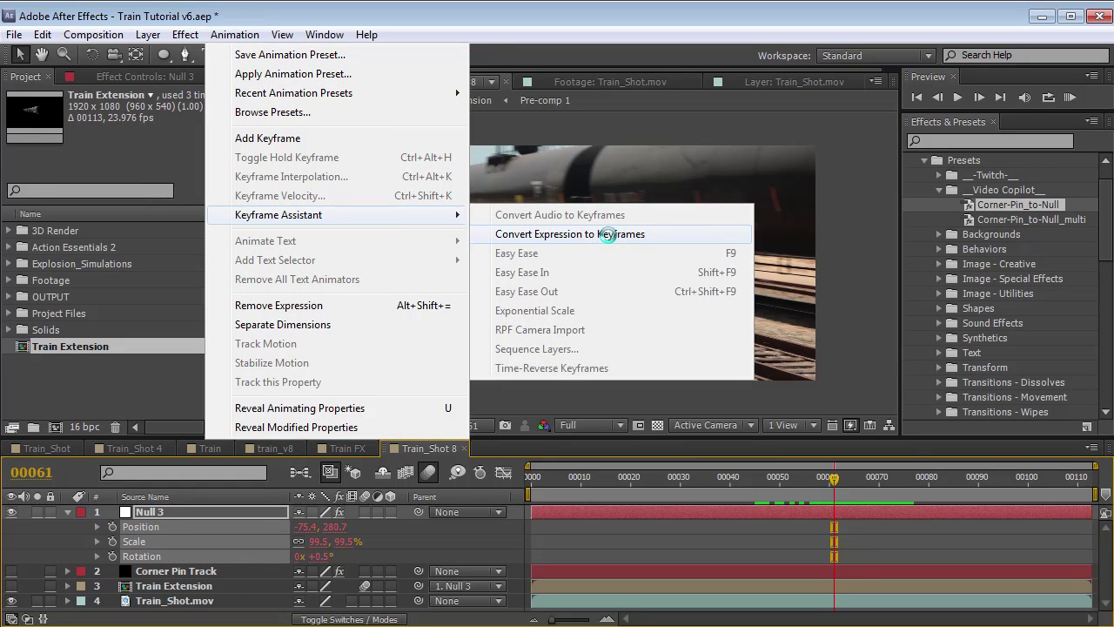
pyautogui.click(495, 561)
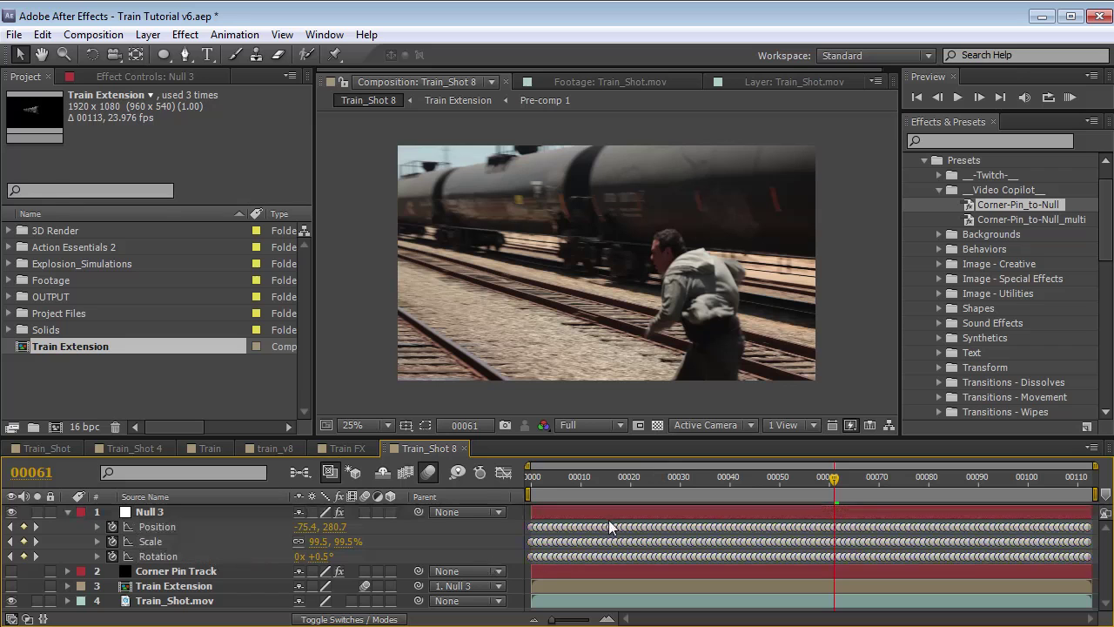
# Scrub through the null's baked keyframes, check the state of its Position expression, and stop at frame 69
pyautogui.moveTo(726, 481); pyautogui.dragTo(860, 493)
pyautogui.click(816, 508)
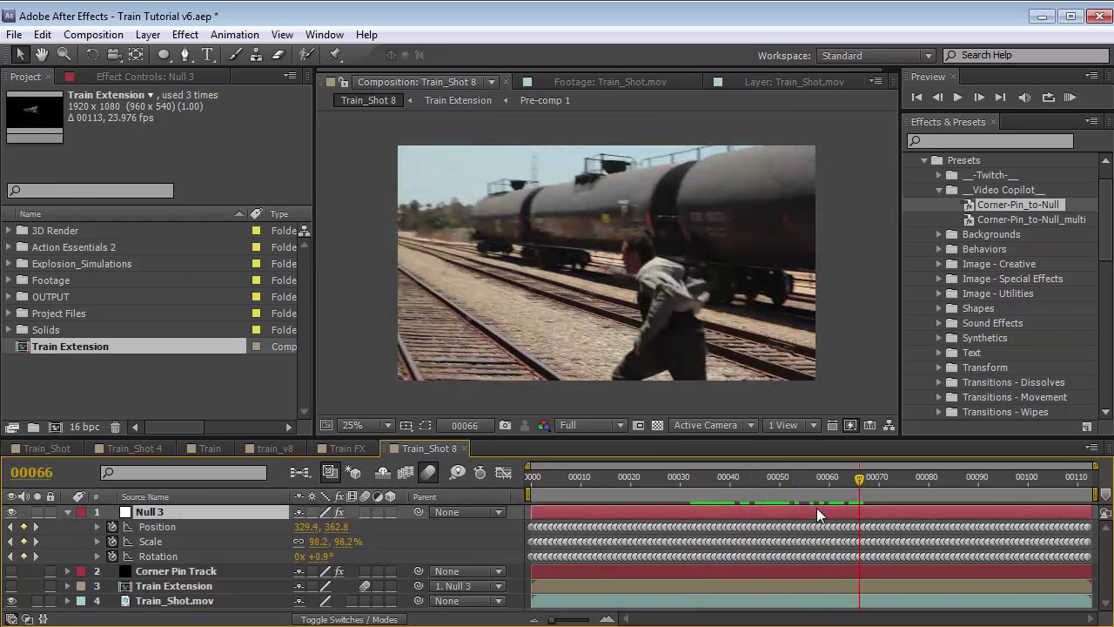
pyautogui.click(97, 527)
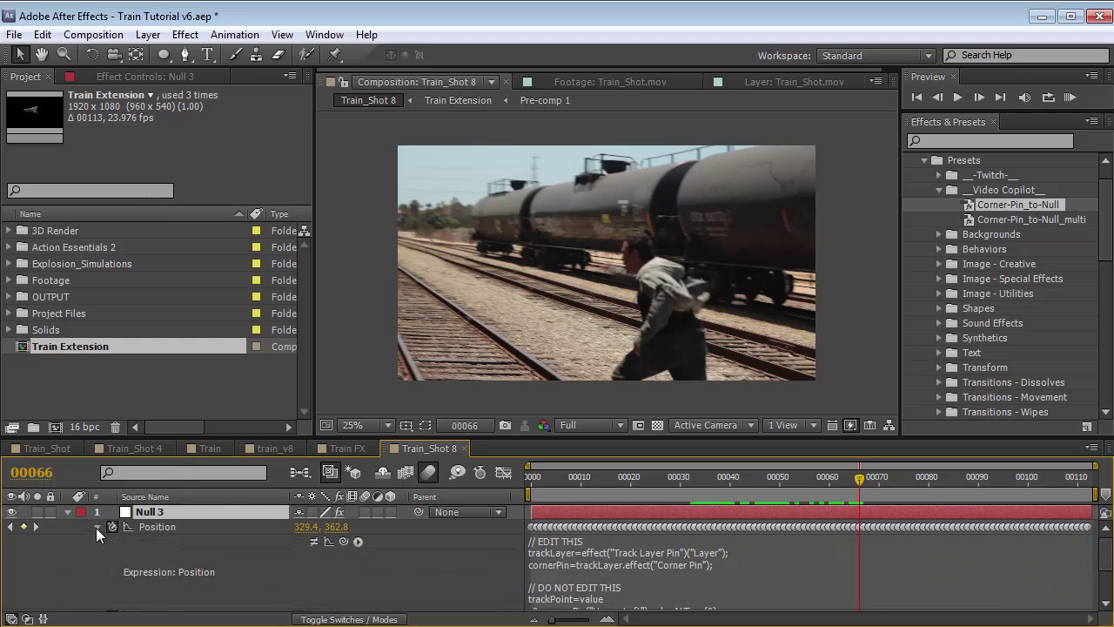
pyautogui.click(313, 541)
pyautogui.click(97, 527)
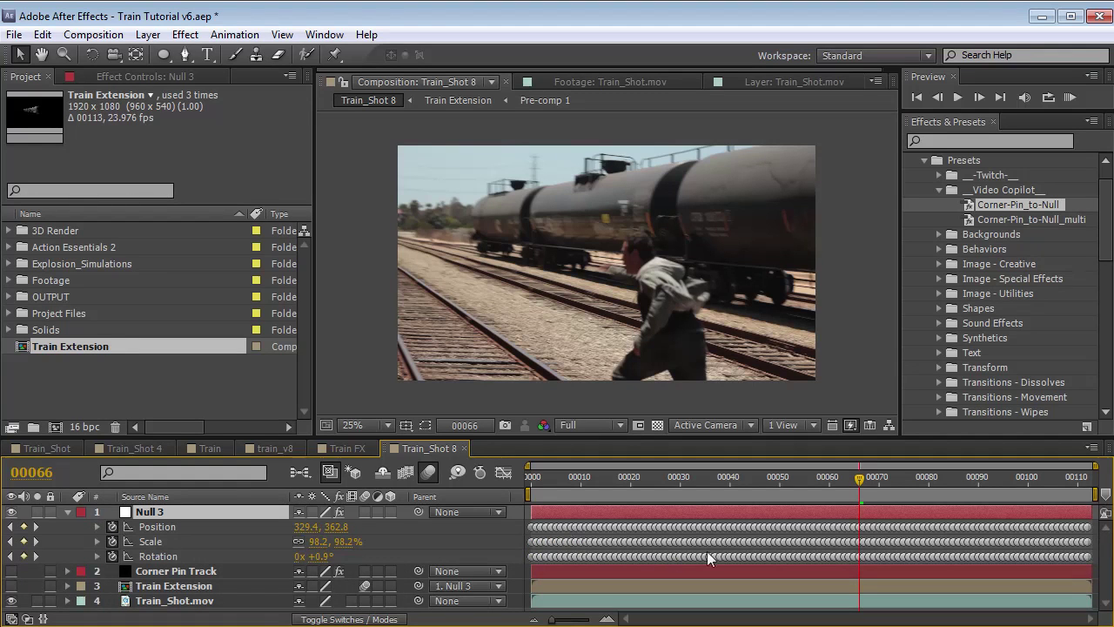
pyautogui.moveTo(858, 484)
pyautogui.mouseDown()
pyautogui.moveTo(784, 479)
pyautogui.moveTo(873, 479)
pyautogui.mouseUp()
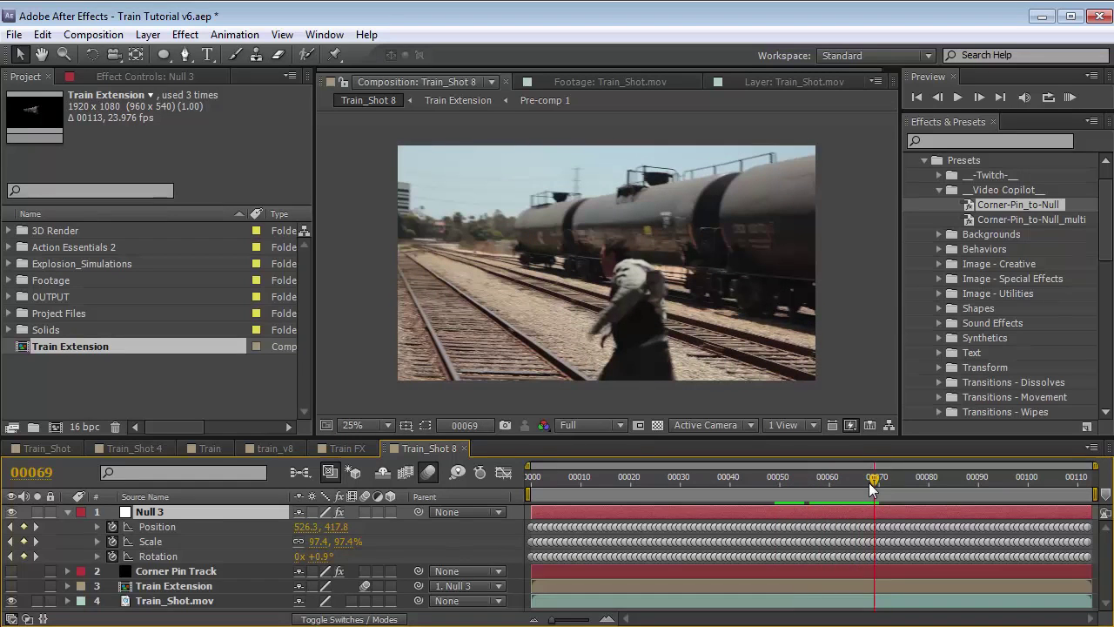
# Rename the null layer Track Point and set its label color to Yellow
pyautogui.press('u')
pyautogui.press('Return')
pyautogui.write('Track Point')
pyautogui.press('Return')
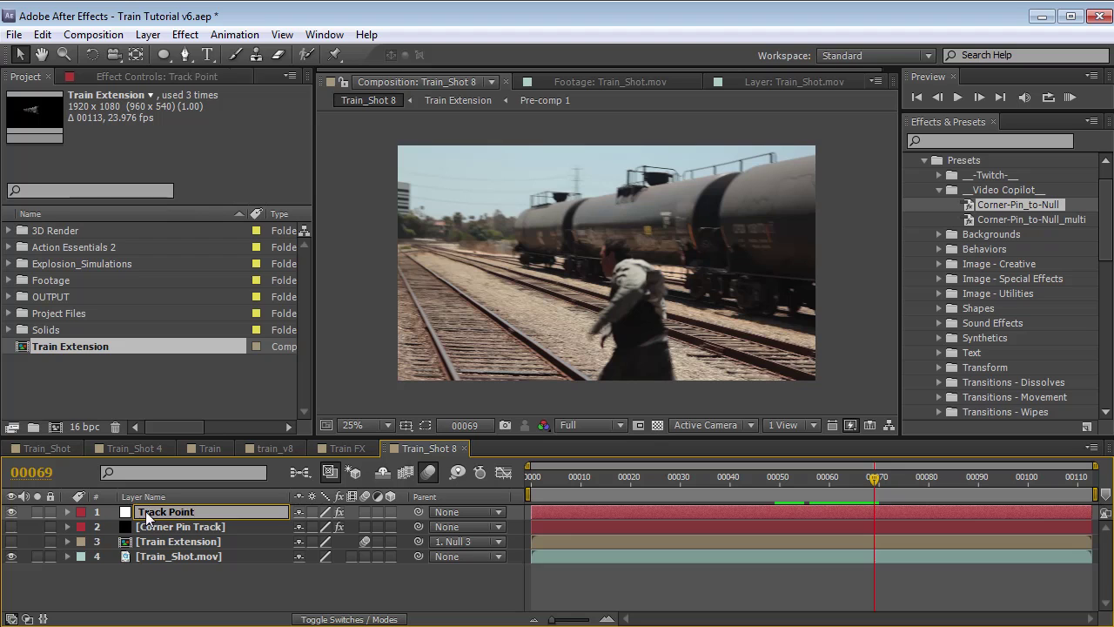
pyautogui.click(81, 510)
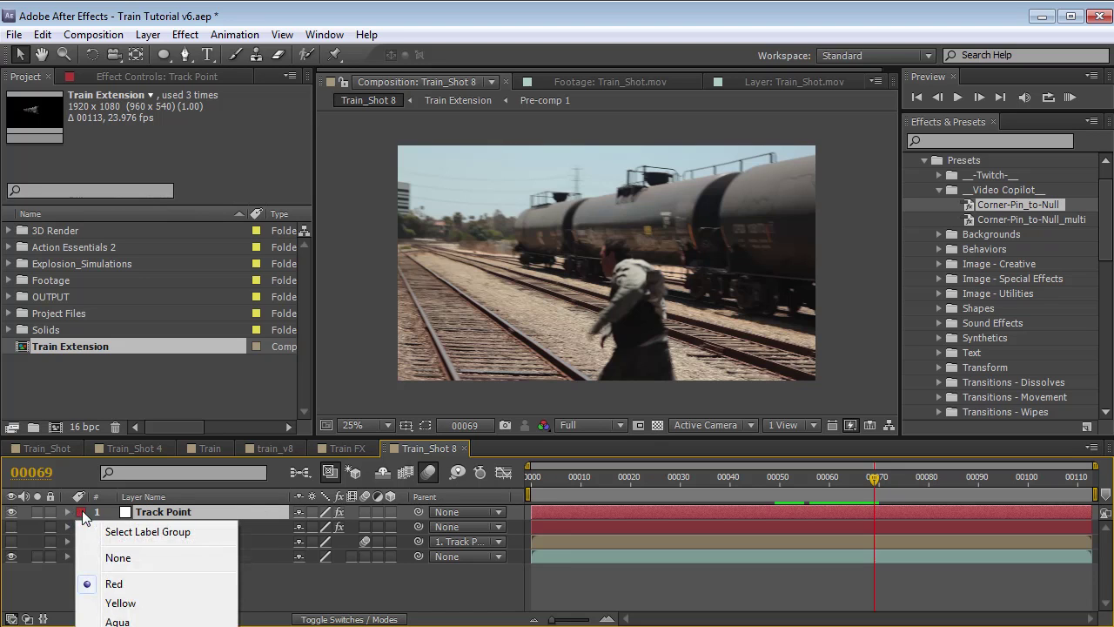
pyautogui.click(121, 600)
pyautogui.click(582, 588)
# Duplicate the Train_Shot.mov layer, move the copy to the top of the layer stack and rename it Roto
pyautogui.click(185, 526)
pyautogui.click(186, 543)
pyautogui.click(184, 557)
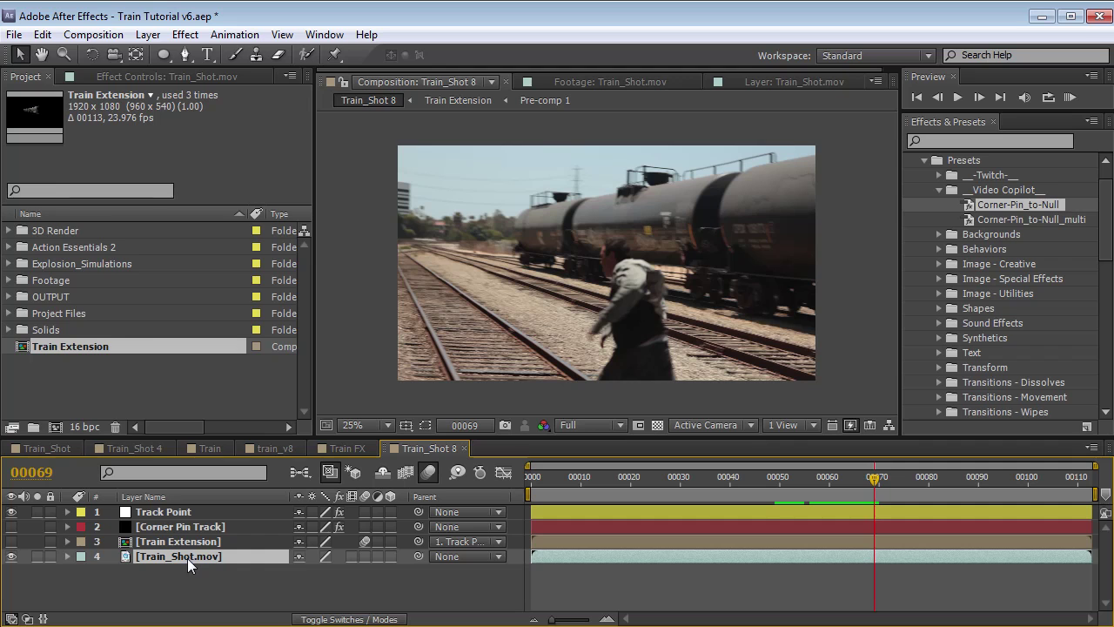
pyautogui.click(41, 34)
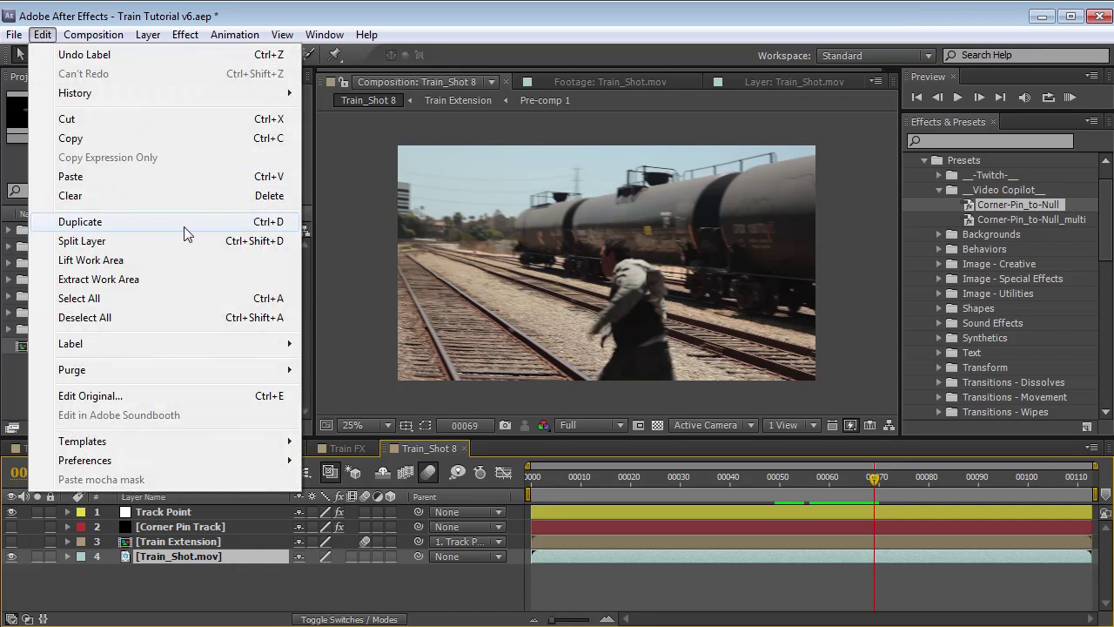
pyautogui.click(186, 222)
pyautogui.moveTo(172, 558); pyautogui.dragTo(161, 515)
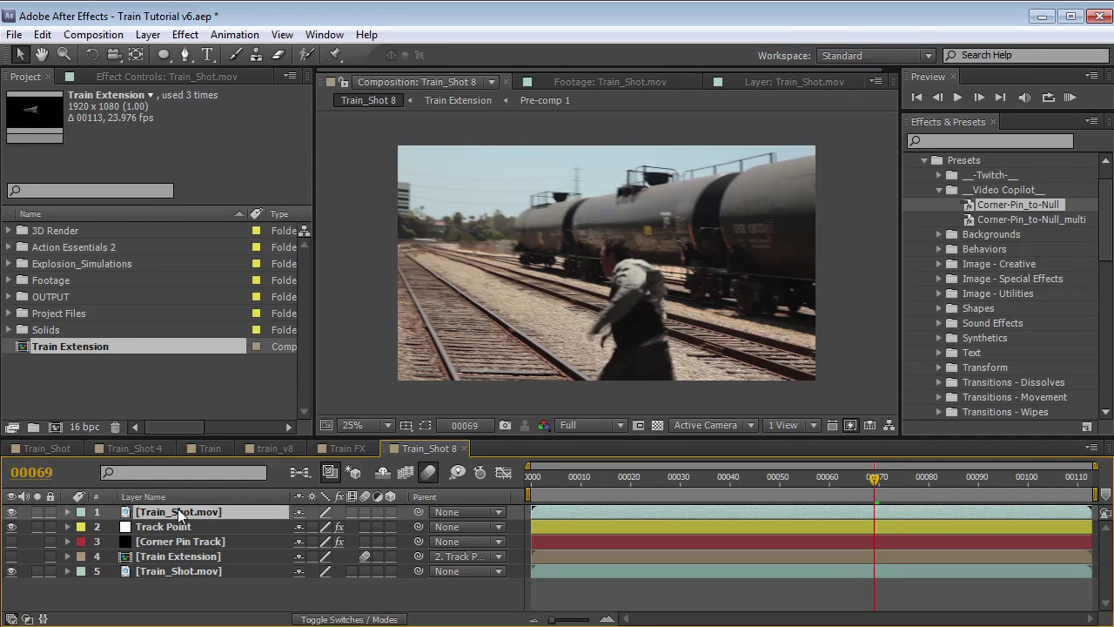
pyautogui.press('Return')
pyautogui.write('Roto')
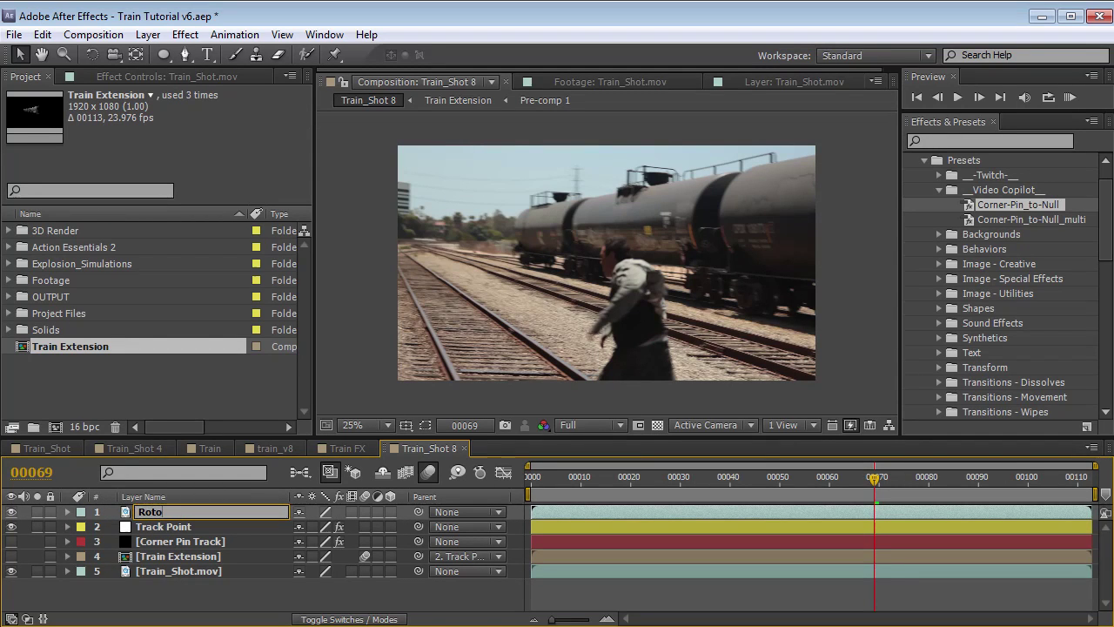
pyautogui.press('Return')
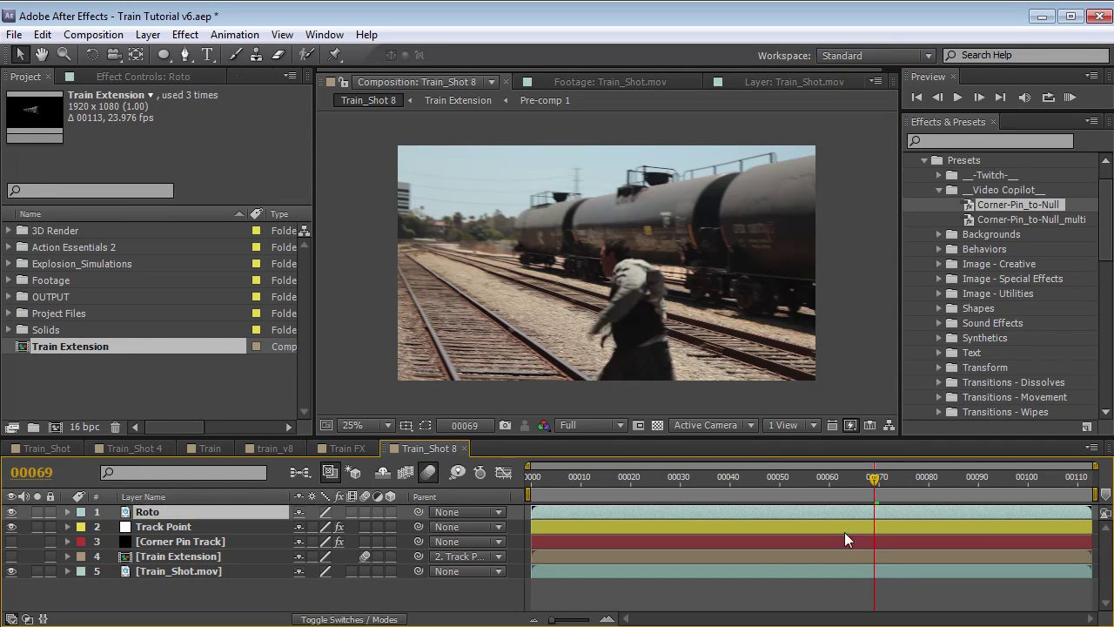
# Add layer markers to the Roto layer at frames 70 and 103
pyautogui.moveTo(867, 479); pyautogui.dragTo(882, 488)
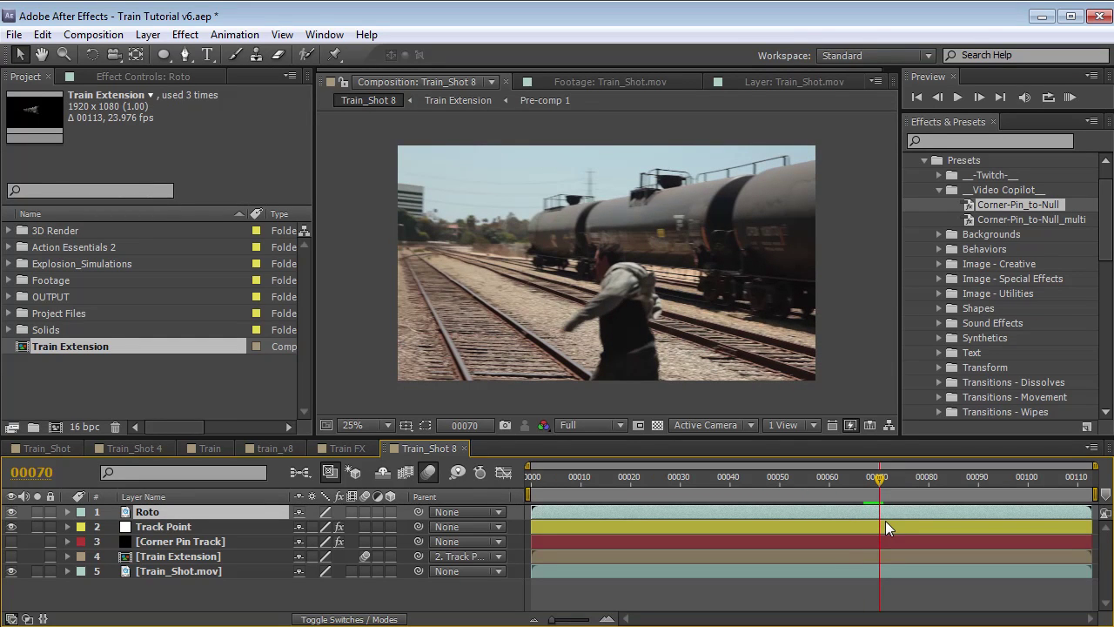
pyautogui.moveTo(881, 478); pyautogui.dragTo(1043, 479)
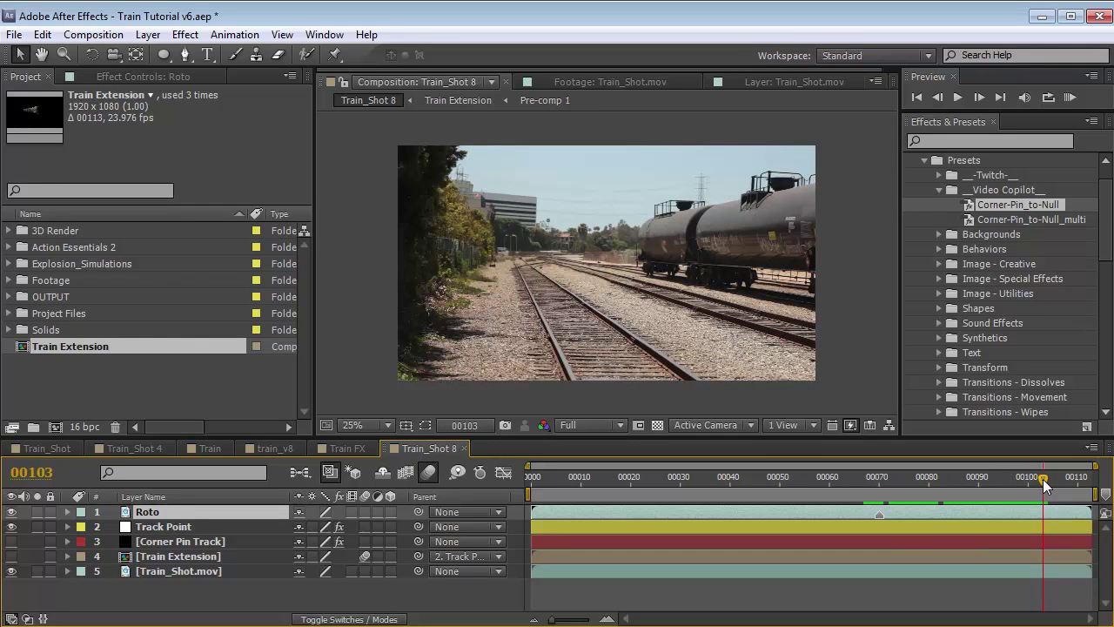
pyautogui.press('=')
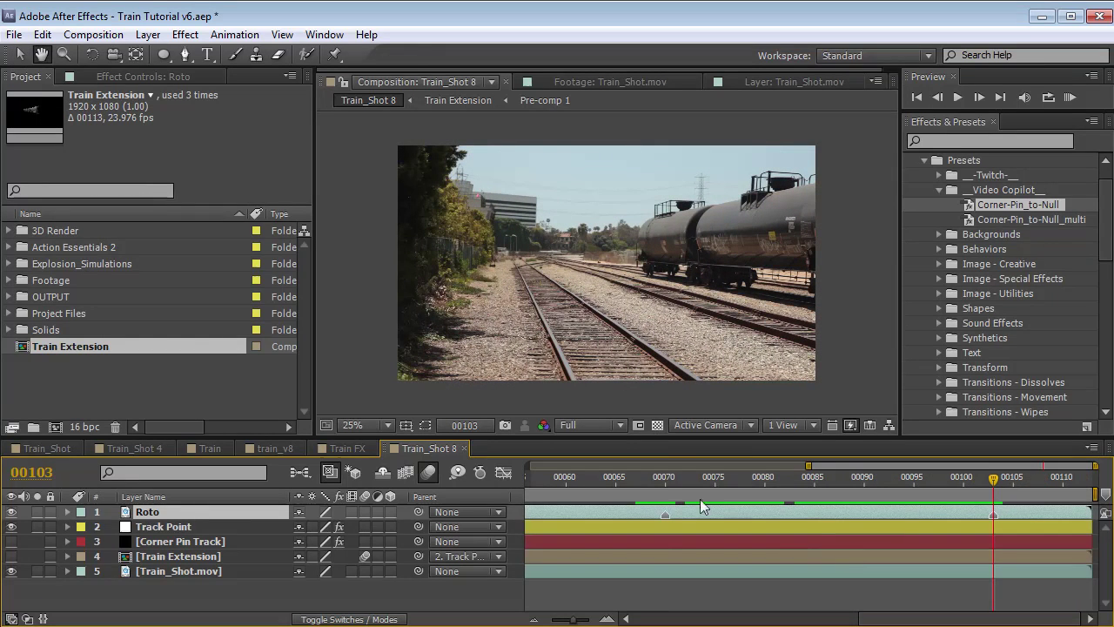
# Draw a closed Pen mask around the running man's head on the Roto layer at frame 70 and keyframe its path
pyautogui.click(667, 479)
pyautogui.moveTo(668, 496)
pyautogui.mouseDown()
pyautogui.moveTo(997, 500)
pyautogui.moveTo(672, 488)
pyautogui.moveTo(666, 506)
pyautogui.mouseUp()
pyautogui.press('g')
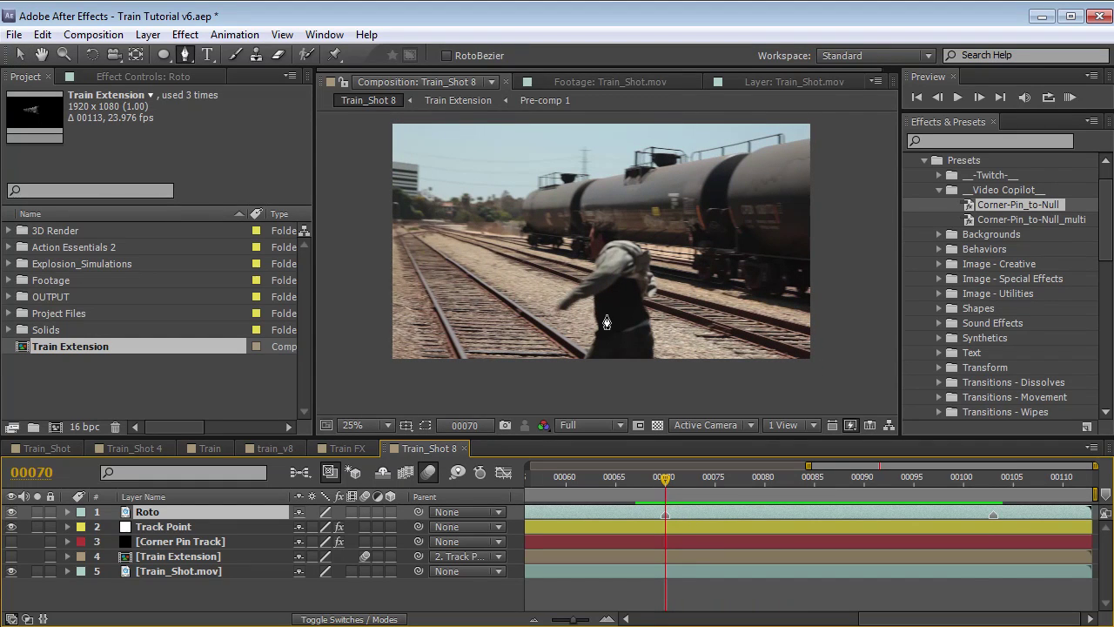
pyautogui.moveTo(666, 488)
pyautogui.mouseDown()
pyautogui.moveTo(952, 488)
pyautogui.moveTo(665, 497)
pyautogui.mouseUp()
pyautogui.scroll(2, 619, 324)
pyautogui.scroll(2, 633, 241)
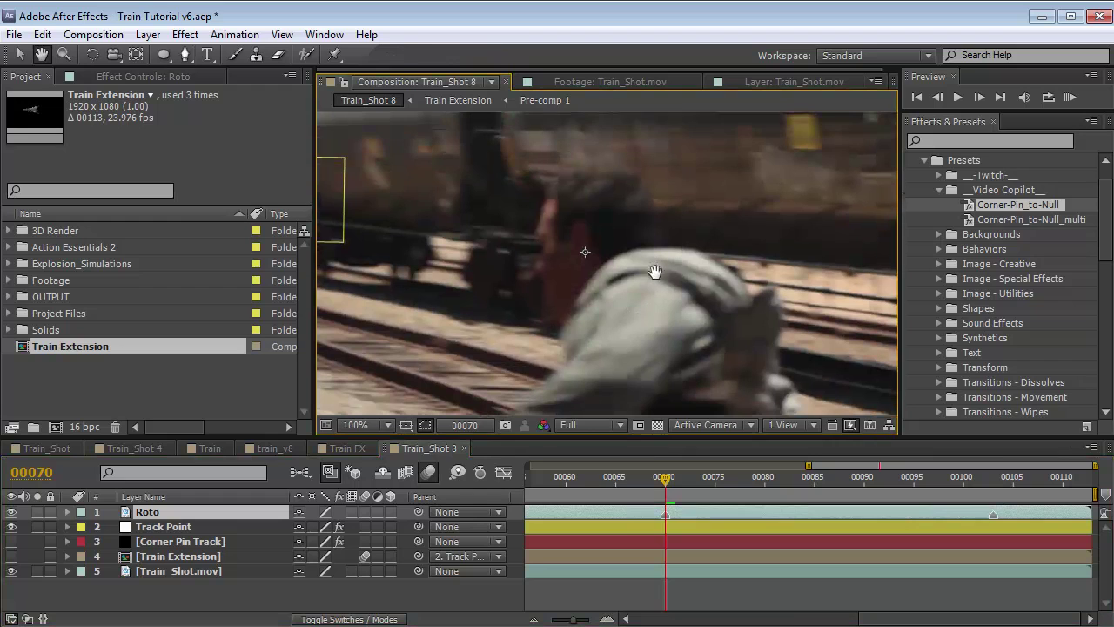
pyautogui.click(658, 251)
pyautogui.moveTo(641, 178); pyautogui.dragTo(628, 172)
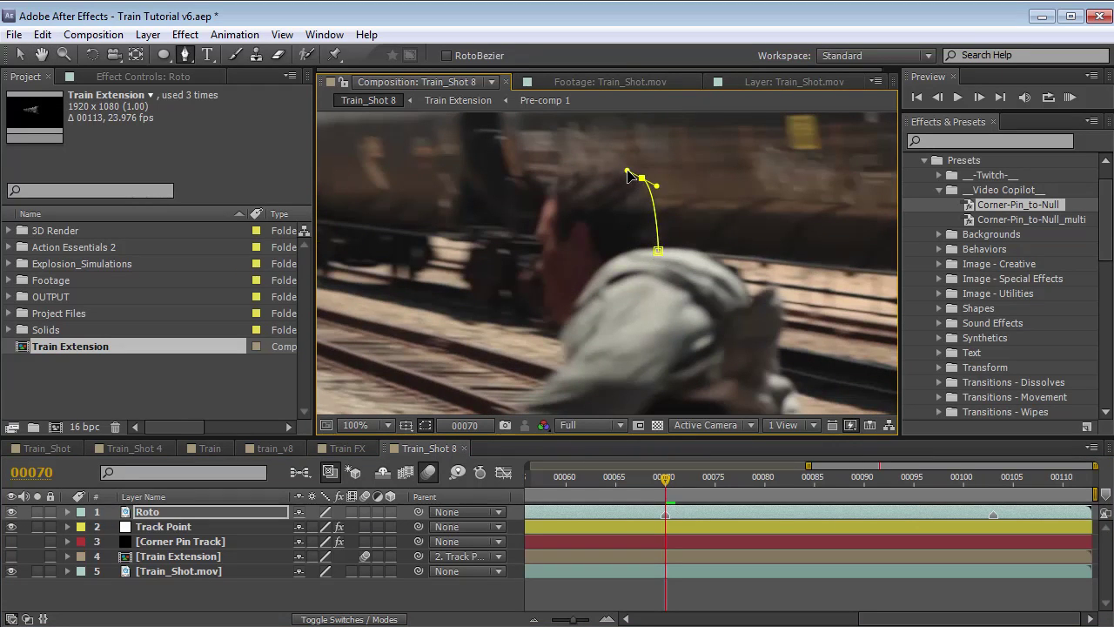
pyautogui.moveTo(561, 171); pyautogui.dragTo(552, 190)
pyautogui.click(536, 229)
pyautogui.click(543, 256)
pyautogui.click(532, 267)
pyautogui.click(545, 296)
pyautogui.click(557, 325)
pyautogui.click(581, 336)
pyautogui.click(632, 328)
pyautogui.click(663, 314)
pyautogui.click(658, 251)
pyautogui.press(',')
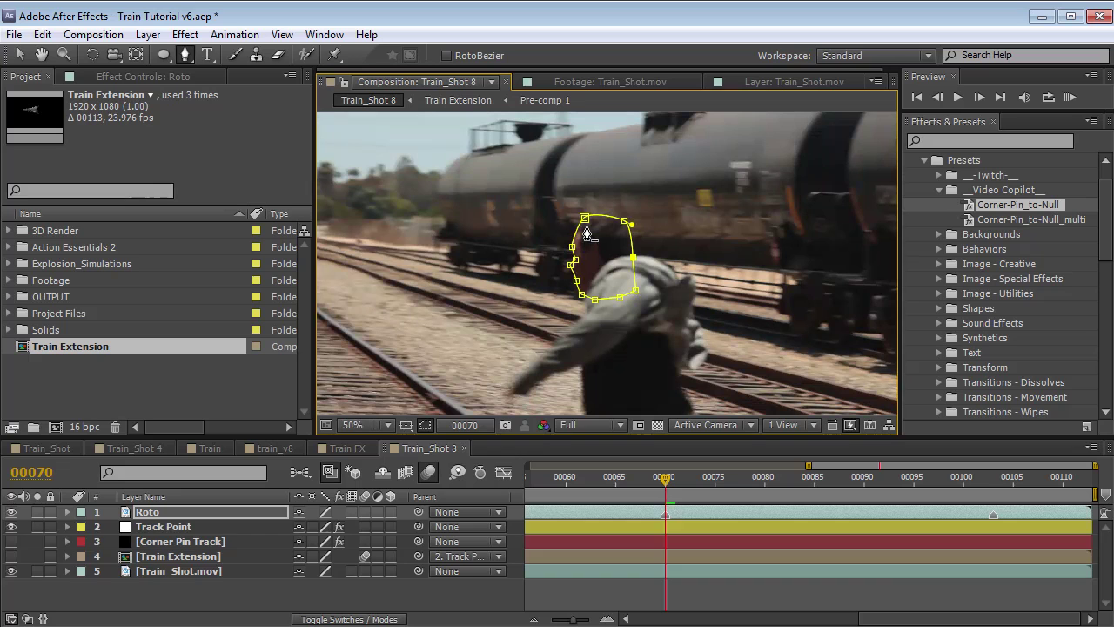
pyautogui.hotkey('alt', 'm')
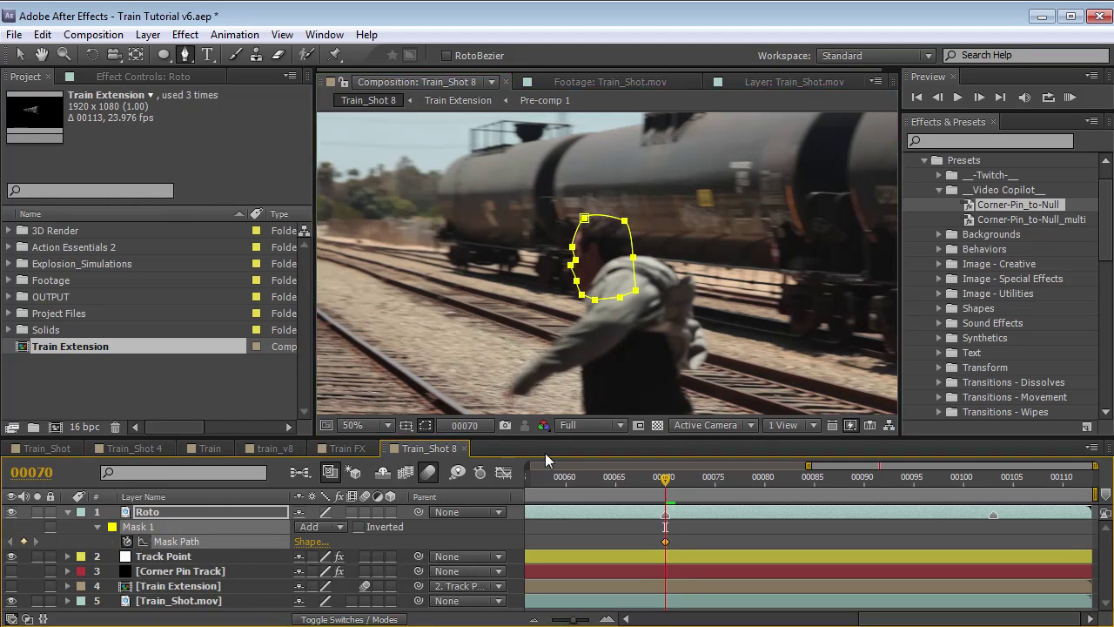
# Move the head mask onto the man's head at frame 73 and adjust its points to fit the outline
pyautogui.press('v')
pyautogui.moveTo(665, 477); pyautogui.dragTo(699, 471)
pyautogui.moveTo(585, 223); pyautogui.dragTo(557, 228)
pyautogui.scroll(2, 557, 228)
pyautogui.moveTo(480, 202); pyautogui.dragTo(514, 211)
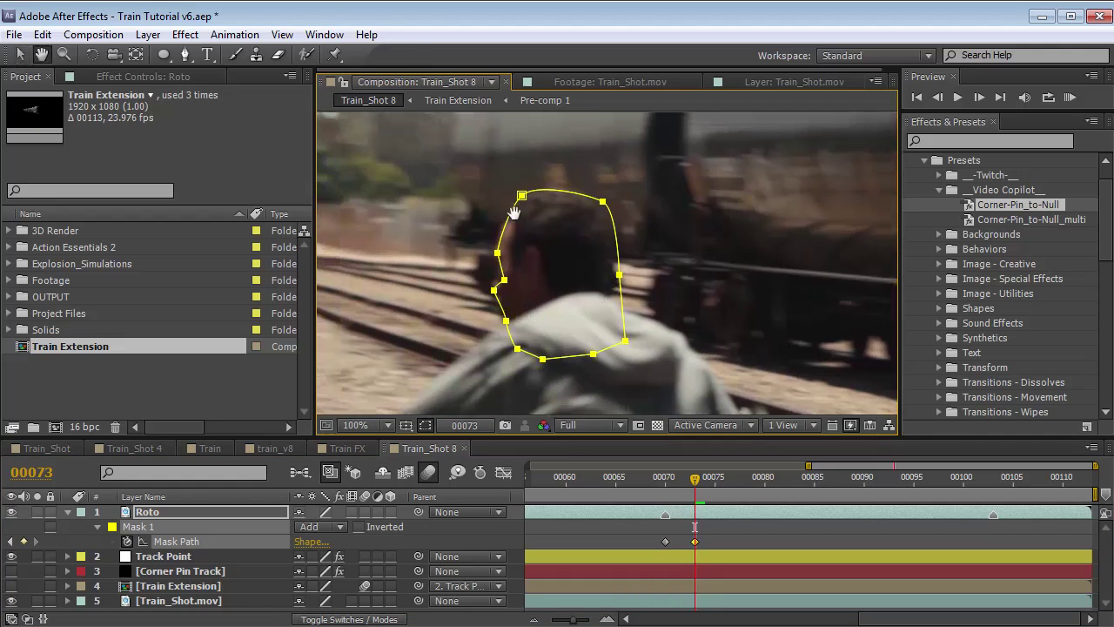
pyautogui.doubleClick(623, 339)
pyautogui.moveTo(623, 356); pyautogui.dragTo(615, 338)
pyautogui.doubleClick(652, 288)
pyautogui.click(652, 286)
pyautogui.moveTo(609, 263); pyautogui.dragTo(615, 266)
pyautogui.moveTo(501, 267); pyautogui.dragTo(496, 264)
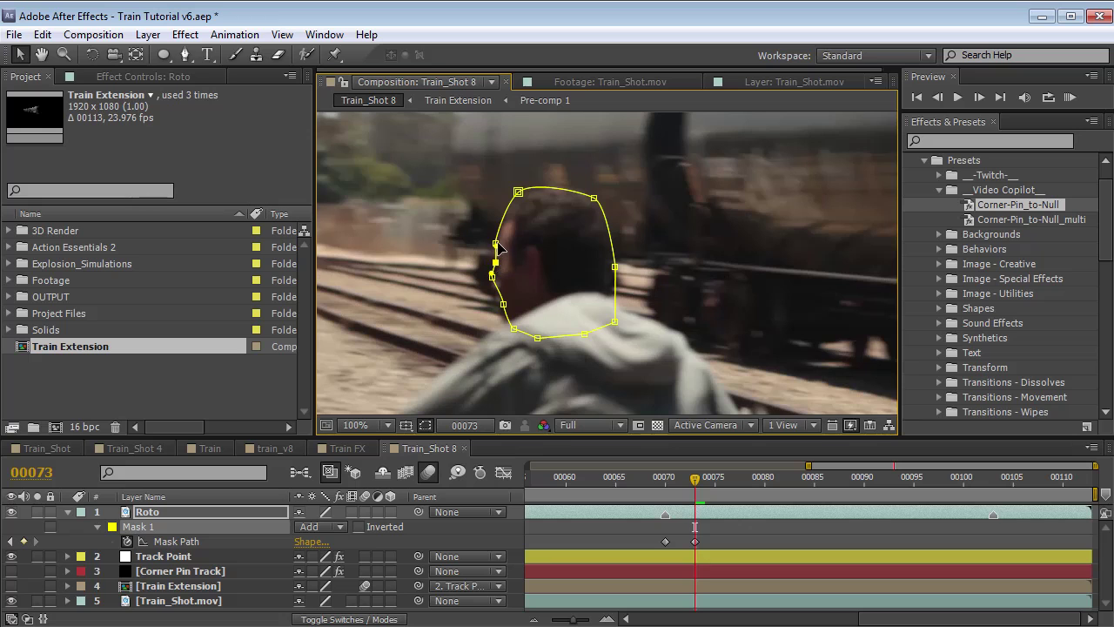
pyautogui.moveTo(519, 192); pyautogui.dragTo(517, 198)
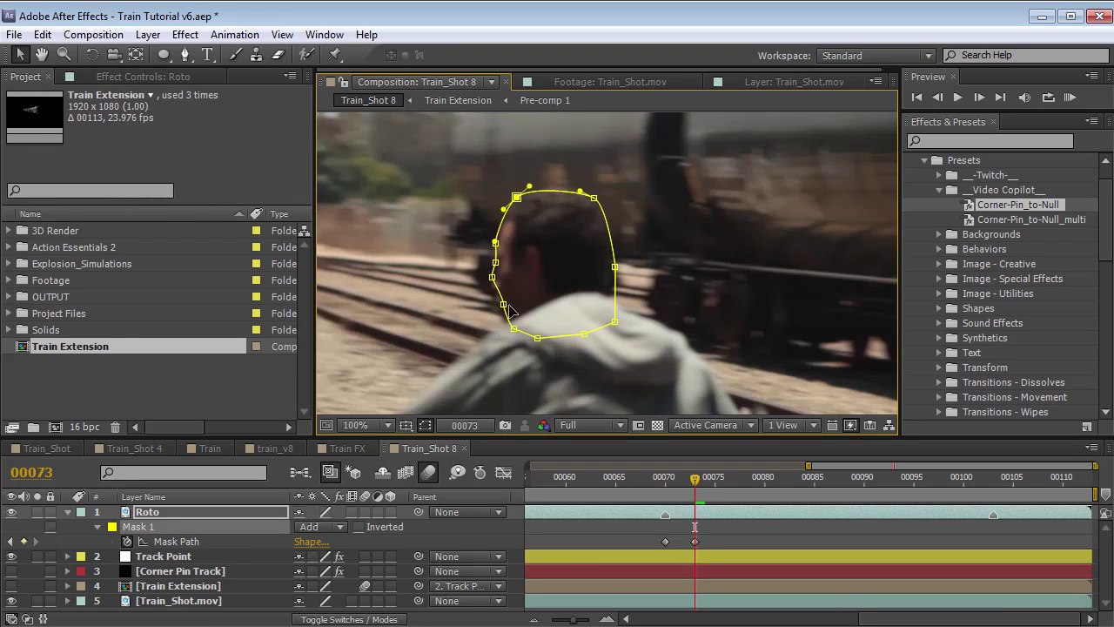
# Reposition the head mask at frame 76 and refine the points along the back of the head and the collar
pyautogui.moveTo(719, 483); pyautogui.dragTo(725, 483)
pyautogui.doubleClick(517, 199)
pyautogui.moveTo(599, 252); pyautogui.dragTo(528, 262)
pyautogui.click(566, 268)
pyautogui.click(566, 268)
pyautogui.moveTo(524, 192); pyautogui.dragTo(520, 191)
pyautogui.moveTo(545, 315); pyautogui.dragTo(533, 310)
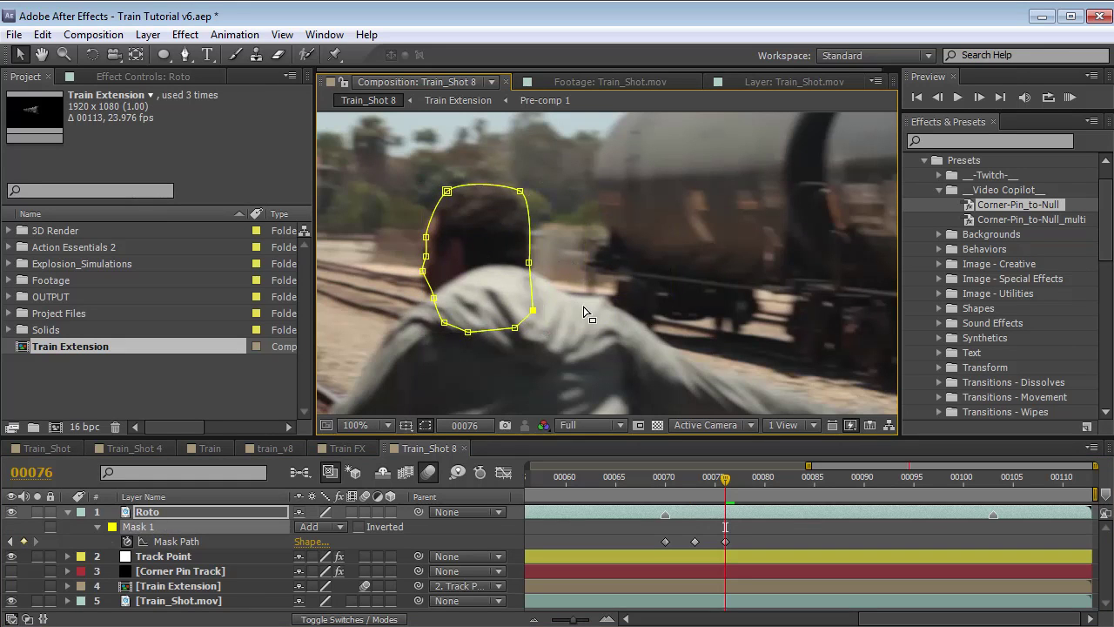
pyautogui.press(',')
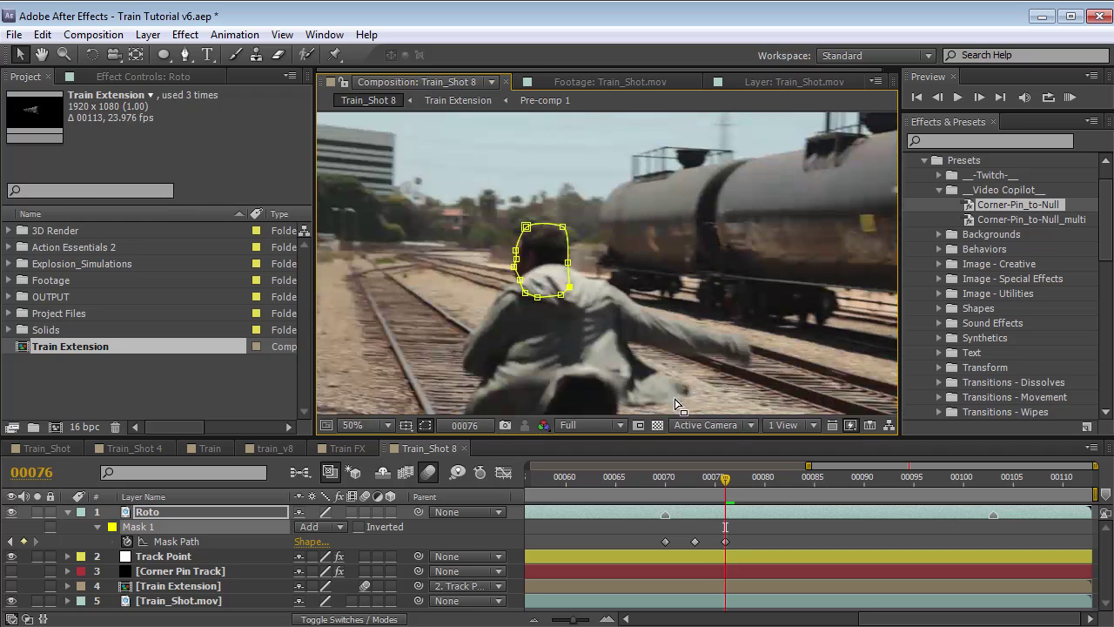
# Move the head mask to follow the man's head at frame 79
pyautogui.moveTo(732, 485); pyautogui.dragTo(755, 483)
pyautogui.doubleClick(526, 227)
pyautogui.moveTo(550, 258); pyautogui.dragTo(507, 269)
pyautogui.click(765, 526)
pyautogui.click(767, 510)
# Draw a second closed mask around the man's torso and legs at frame 79, refining the points along the leg
pyautogui.click(184, 54)
pyautogui.moveTo(470, 339); pyautogui.dragTo(548, 256)
pyautogui.click(556, 357)
pyautogui.click(537, 247)
pyautogui.click(541, 210)
pyautogui.click(564, 193)
pyautogui.click(572, 191)
pyautogui.click(627, 196)
pyautogui.click(643, 214)
pyautogui.click(650, 274)
pyautogui.click(632, 320)
pyautogui.click(625, 387)
pyautogui.moveTo(609, 418); pyautogui.dragTo(640, 362)
pyautogui.click(632, 370)
pyautogui.click(566, 366)
pyautogui.click(586, 300)
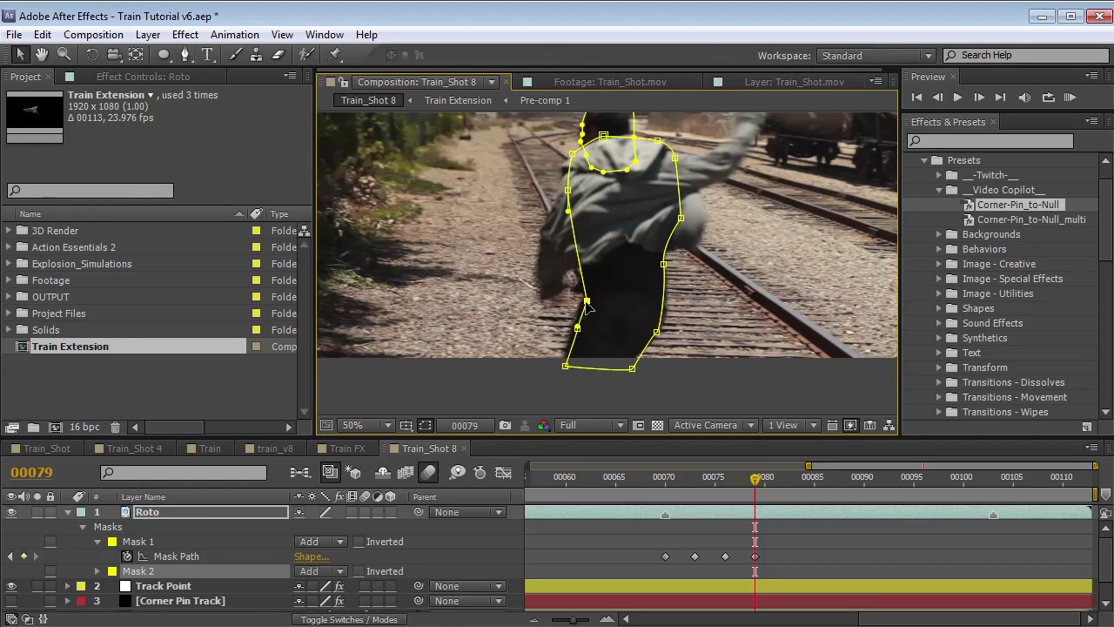
pyautogui.click(609, 294)
pyautogui.moveTo(587, 300); pyautogui.dragTo(573, 329)
# Reveal the mask paths of the Roto layer and set a path keyframe for Mask 2 at frame 79
pyautogui.moveTo(746, 475); pyautogui.dragTo(725, 477)
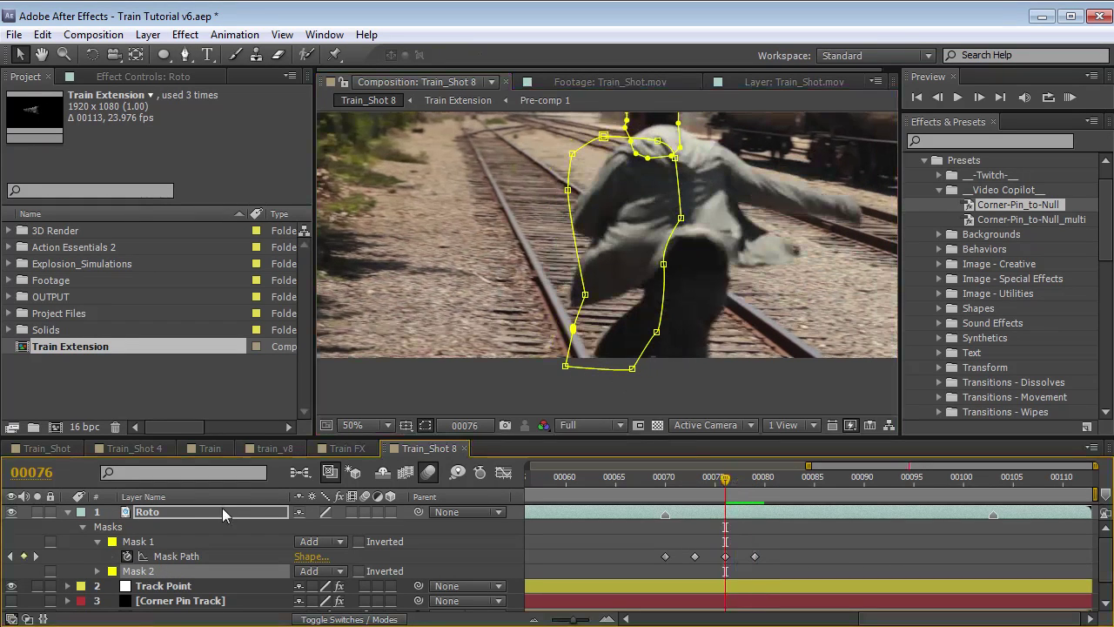
pyautogui.press('m')
pyautogui.press('m')
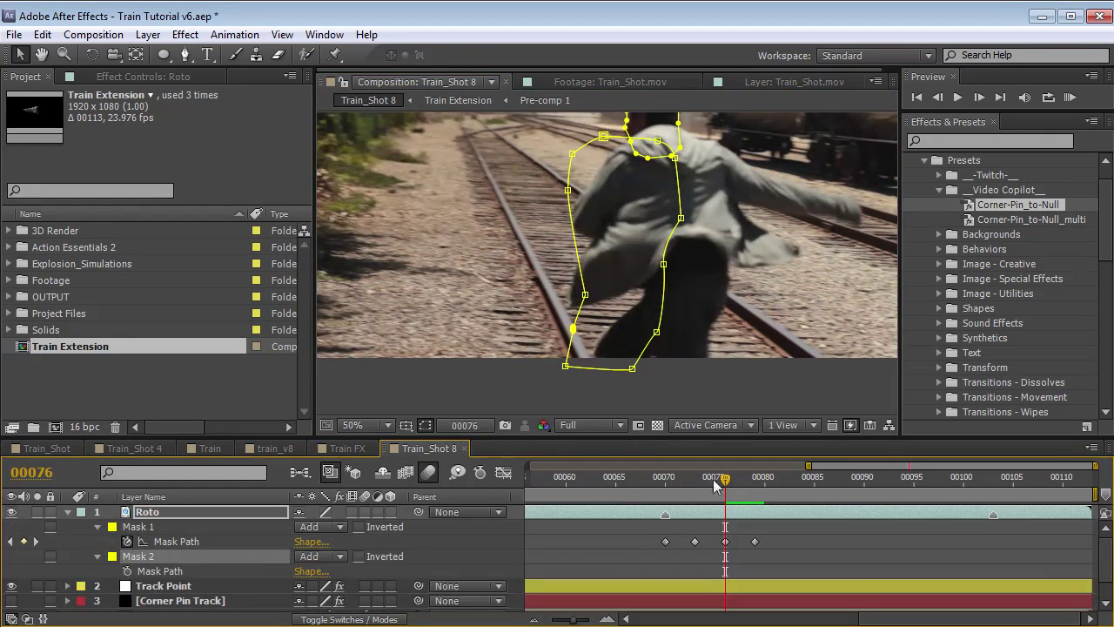
pyautogui.press('pagedown')
pyautogui.press('pagedown')
pyautogui.press('pagedown')
pyautogui.click(128, 572)
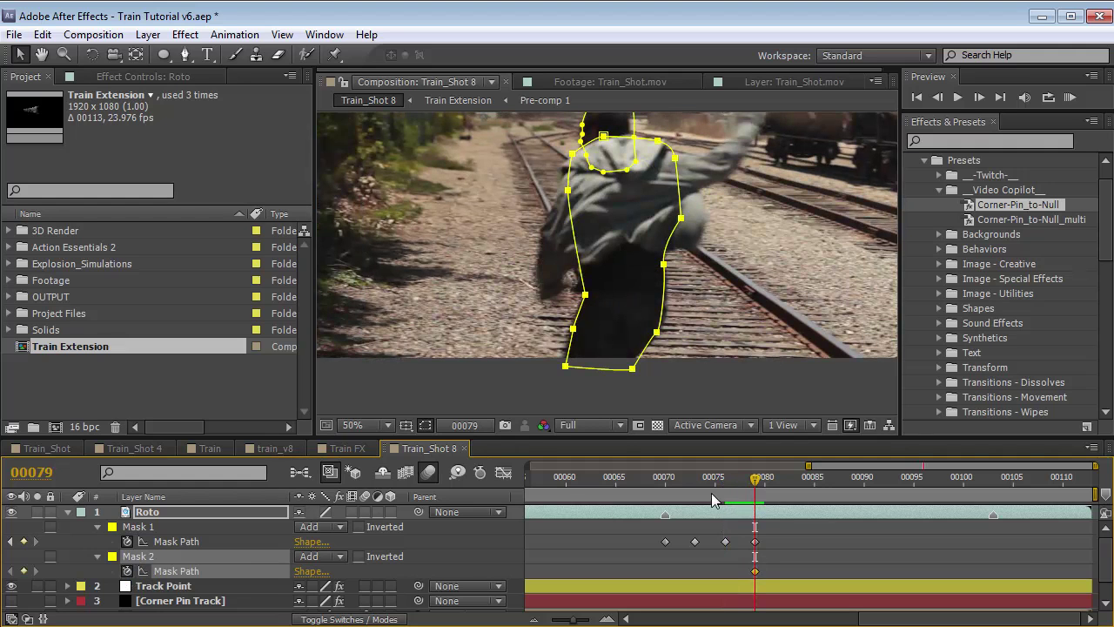
# Move the body mask onto the man at frame 75 and reshape its points around his jacket and legs
pyautogui.moveTo(744, 479); pyautogui.dragTo(715, 480)
pyautogui.moveTo(715, 211); pyautogui.dragTo(701, 235)
pyautogui.doubleClick(592, 167)
pyautogui.moveTo(624, 225); pyautogui.dragTo(676, 224)
pyautogui.doubleClick(741, 228)
pyautogui.moveTo(705, 288); pyautogui.dragTo(727, 296)
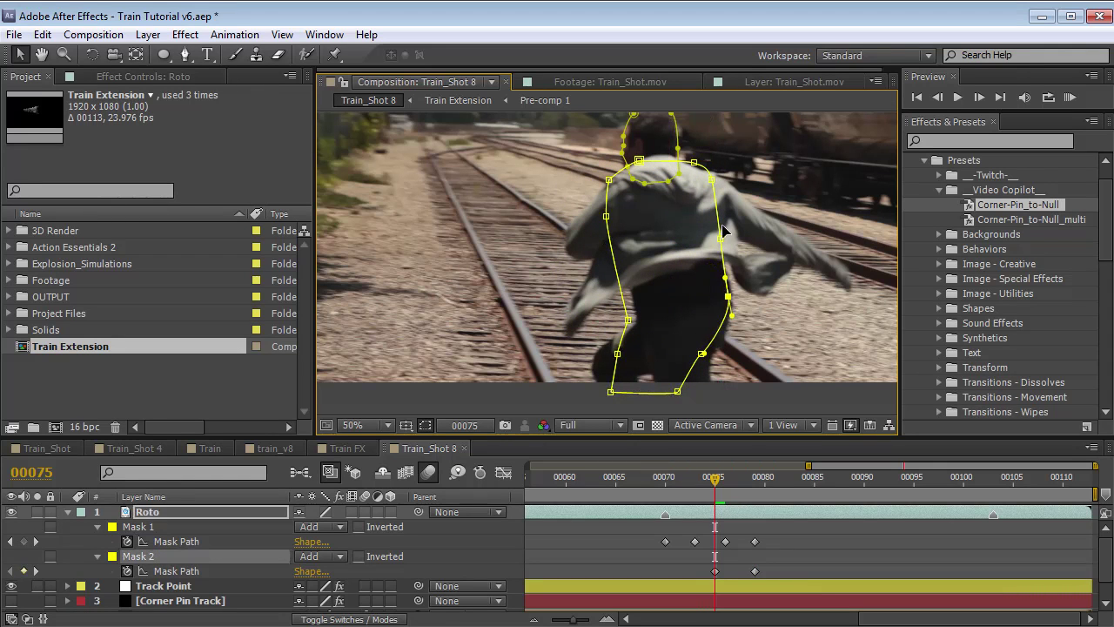
pyautogui.moveTo(628, 319); pyautogui.dragTo(636, 316)
pyautogui.moveTo(617, 353); pyautogui.dragTo(595, 352)
pyautogui.moveTo(702, 353); pyautogui.dragTo(702, 385)
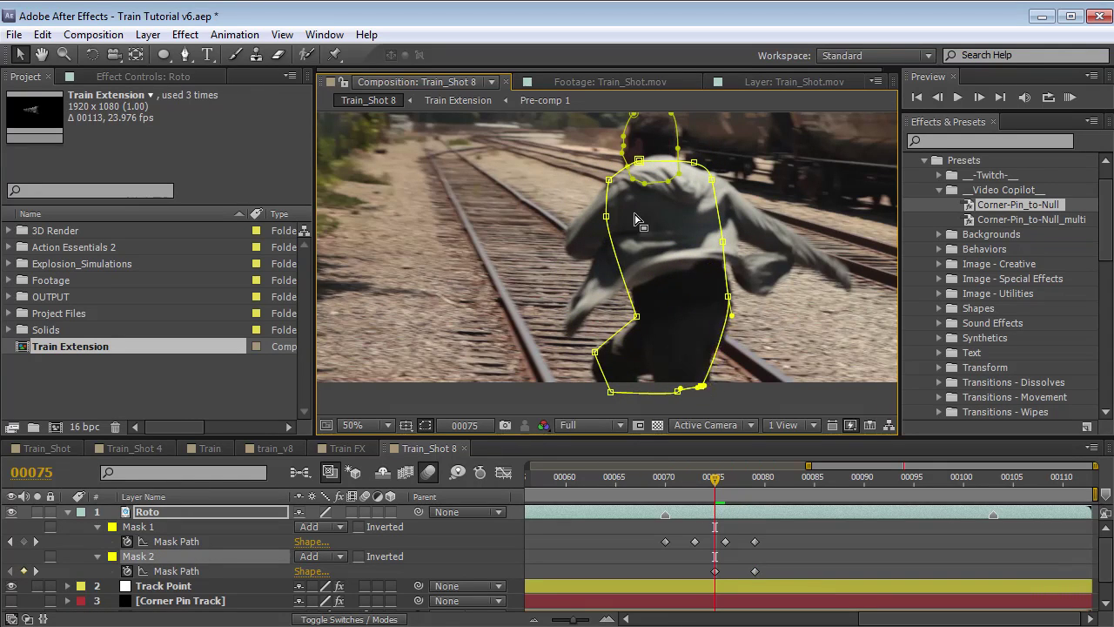
# Delete the hand-masked Roto layer and paste the finished Roto layer with the composition at frame 0
pyautogui.press('g')
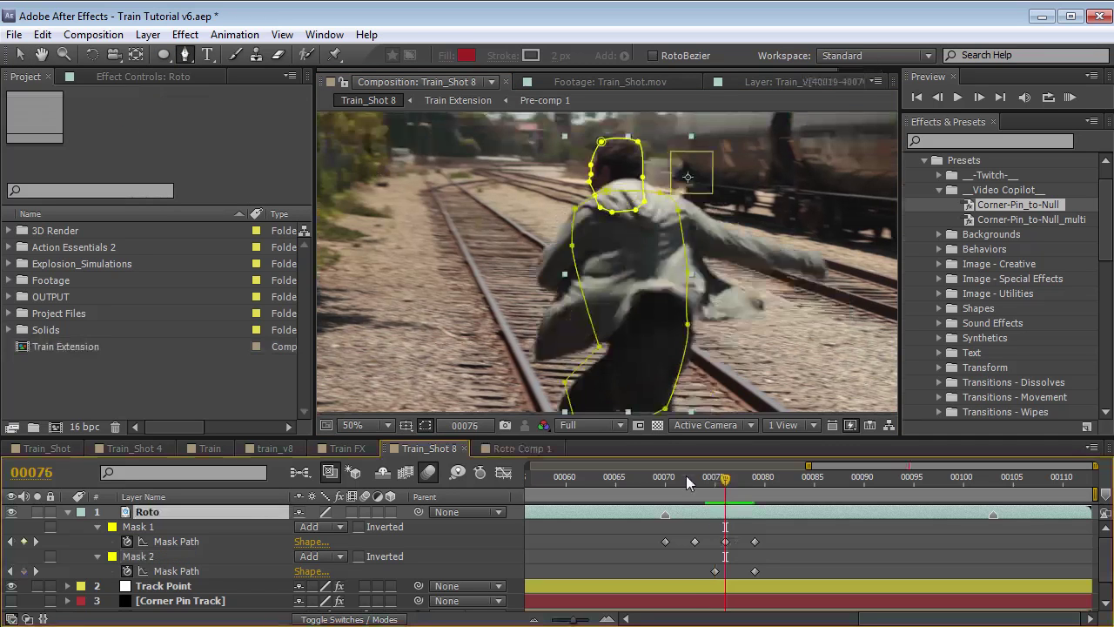
pyautogui.click(737, 479)
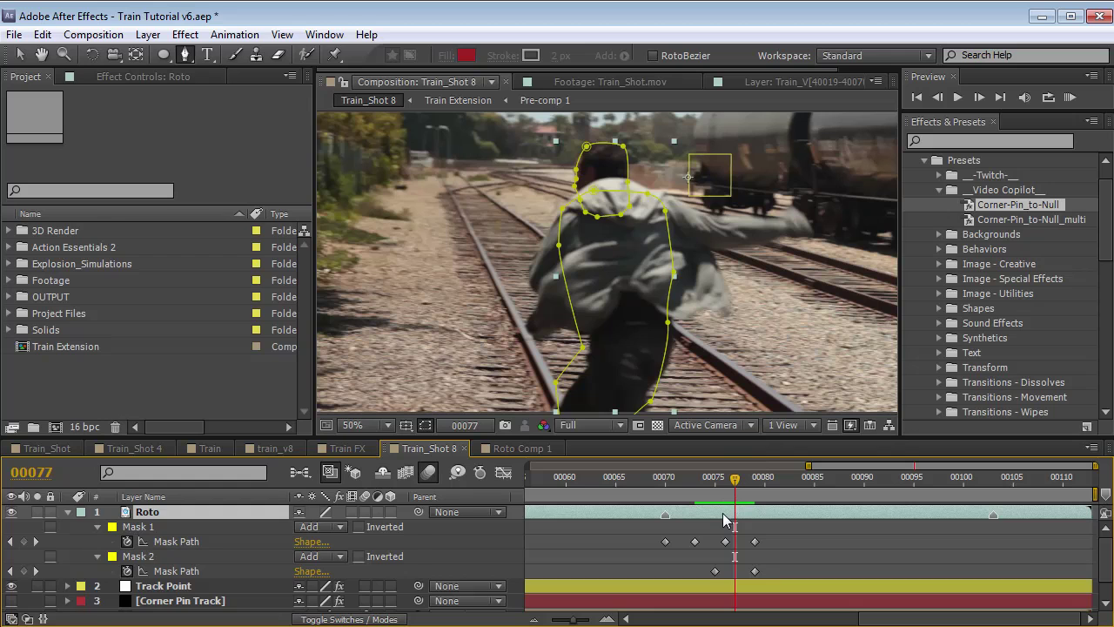
pyautogui.press('Delete')
pyautogui.press('-')
pyautogui.press('Home')
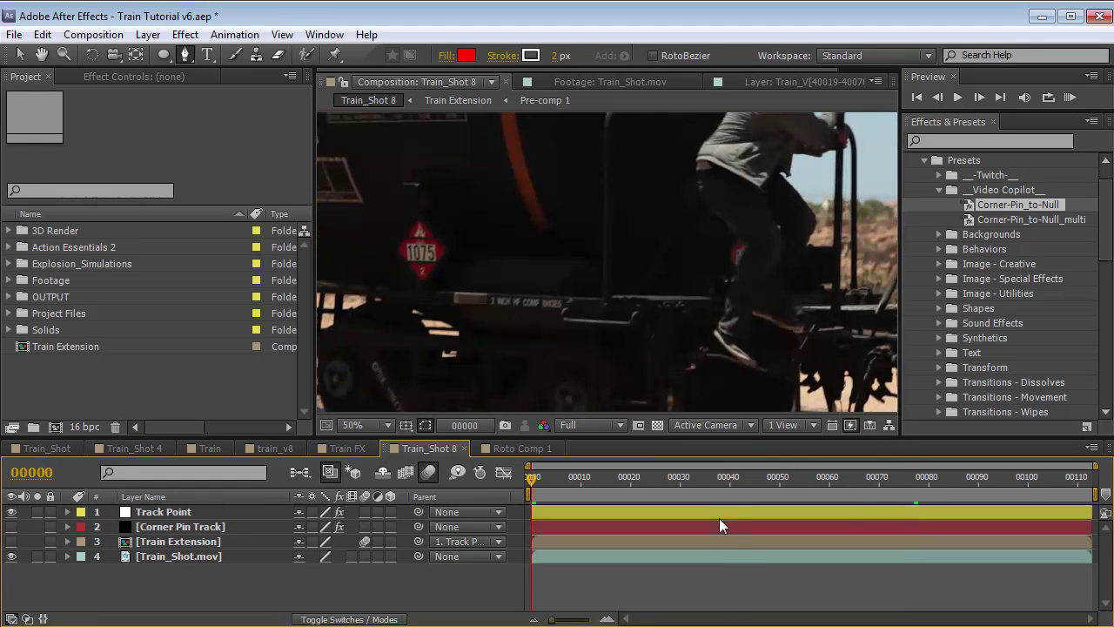
pyautogui.hotkey('ctrl', 'v')
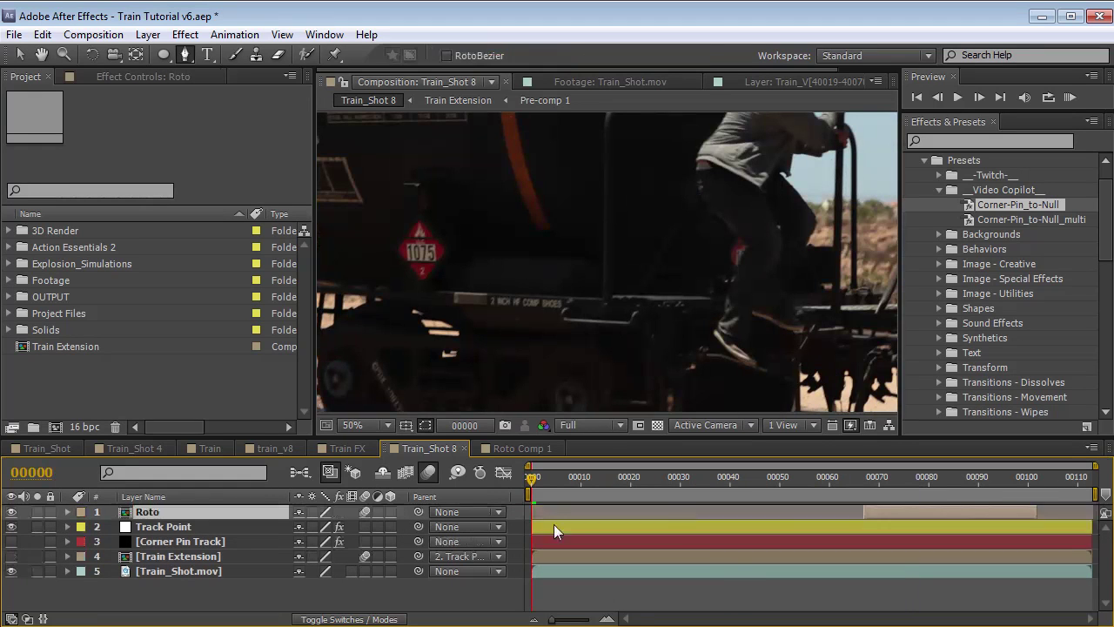
# Scrub the pasted Roto layer to frame 80 and examine its head, body and arm masks
pyautogui.moveTo(867, 482); pyautogui.dragTo(884, 483)
pyautogui.moveTo(901, 485); pyautogui.dragTo(927, 492)
pyautogui.click(886, 514)
pyautogui.press('m')
pyautogui.press('m')
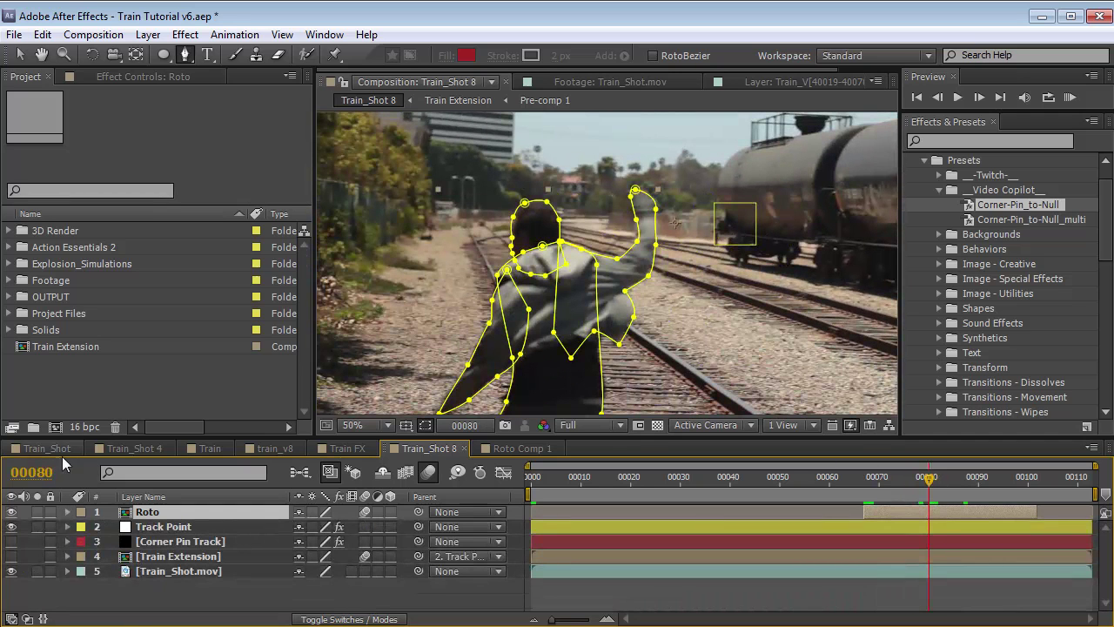
# Solo the Roto layer and turn on the transparency grid to inspect the cutout up close
pyautogui.click(36, 512)
pyautogui.click(596, 579)
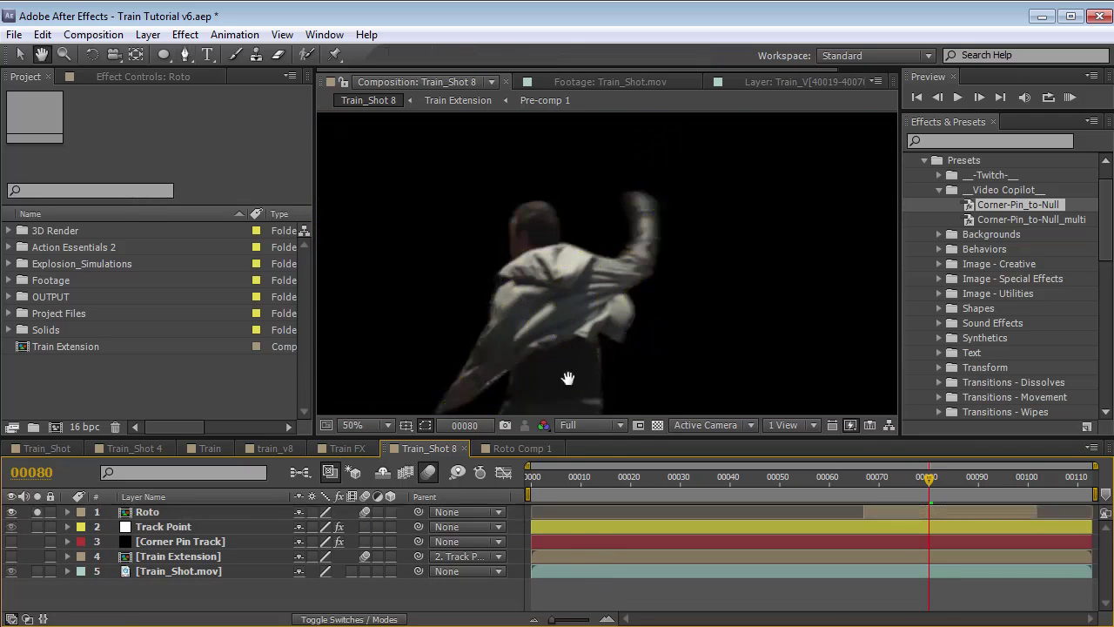
pyautogui.scroll(2, 567, 378)
pyautogui.click(658, 424)
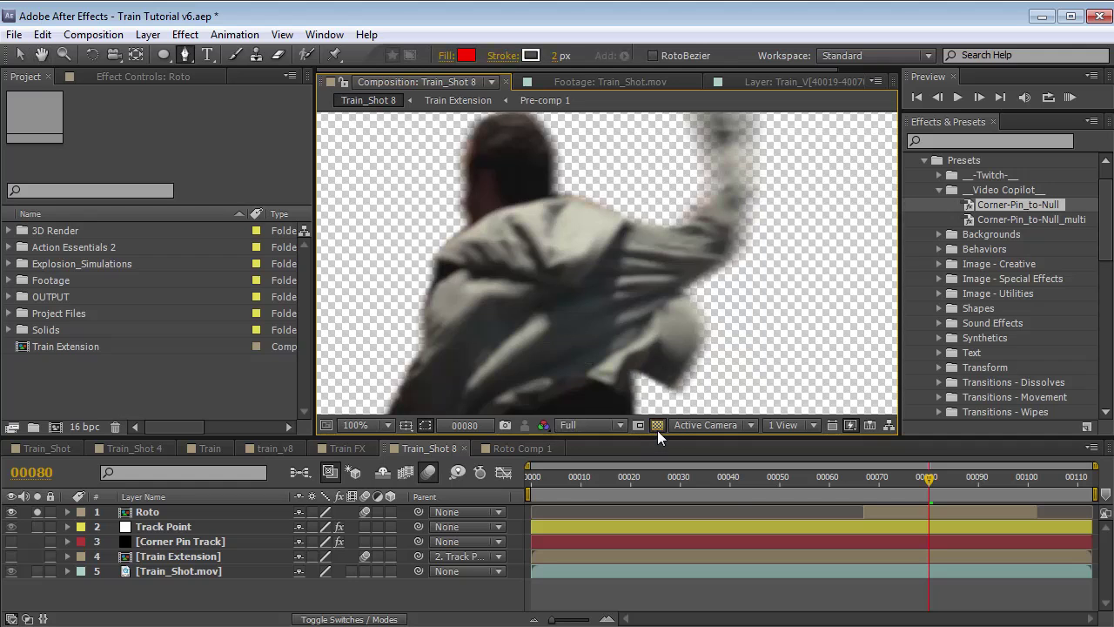
# Toggle the composition's motion blur off and on to compare its effect on the roto mask edges
pyautogui.click(174, 512)
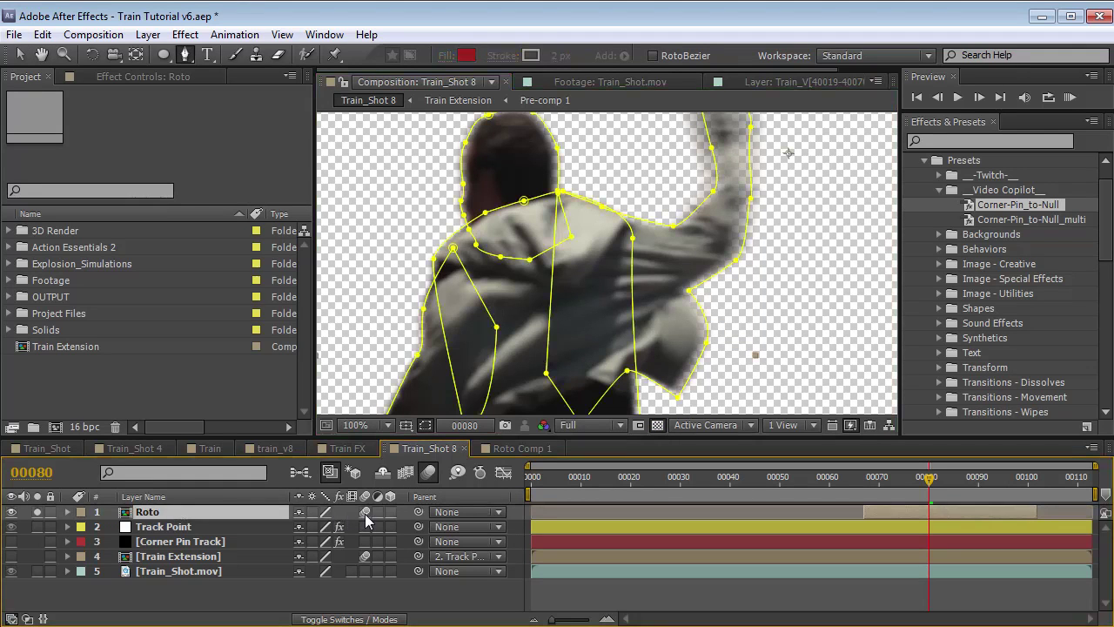
pyautogui.click(428, 472)
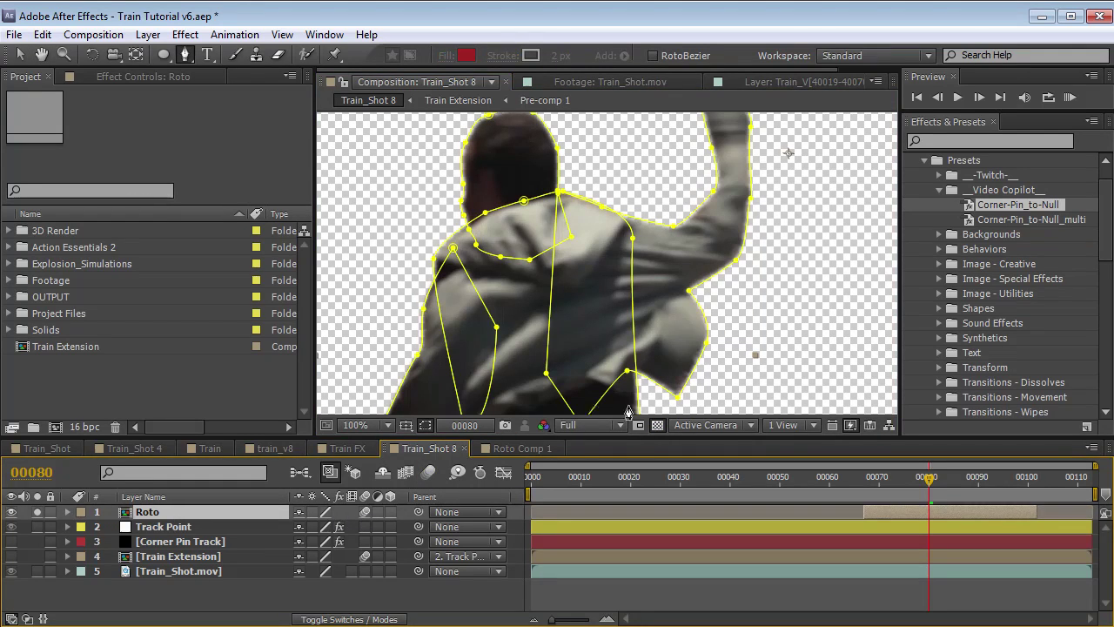
pyautogui.click(636, 601)
pyautogui.click(428, 472)
pyautogui.click(427, 472)
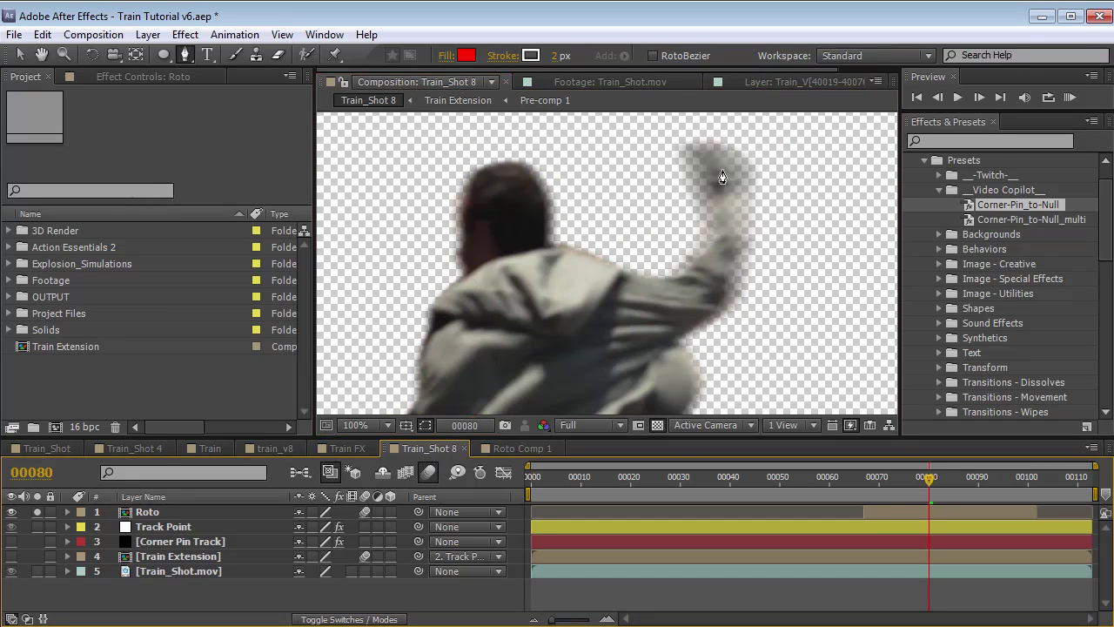
# Check the cutout at frame 72 and switch off motion blur for the Roto layer
pyautogui.moveTo(936, 477); pyautogui.dragTo(889, 481)
pyautogui.scroll(-2, 700, 320)
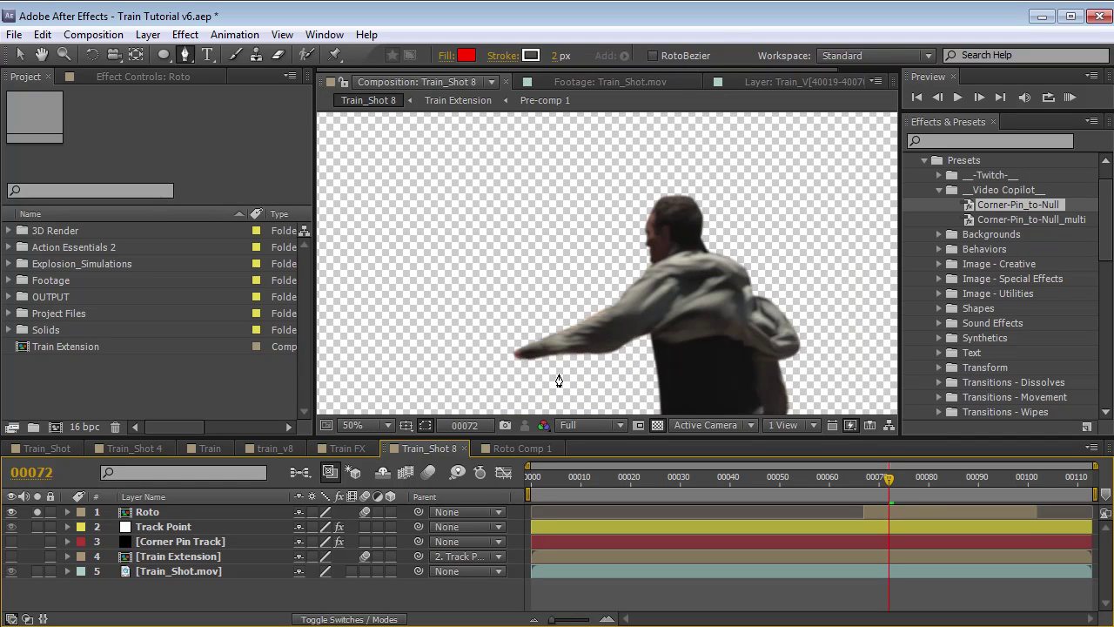
pyautogui.click(363, 512)
pyautogui.click(959, 510)
pyautogui.click(722, 587)
# Make the Train Extension layer visible and check how it sits behind the running man through frame 78
pyautogui.click(146, 527)
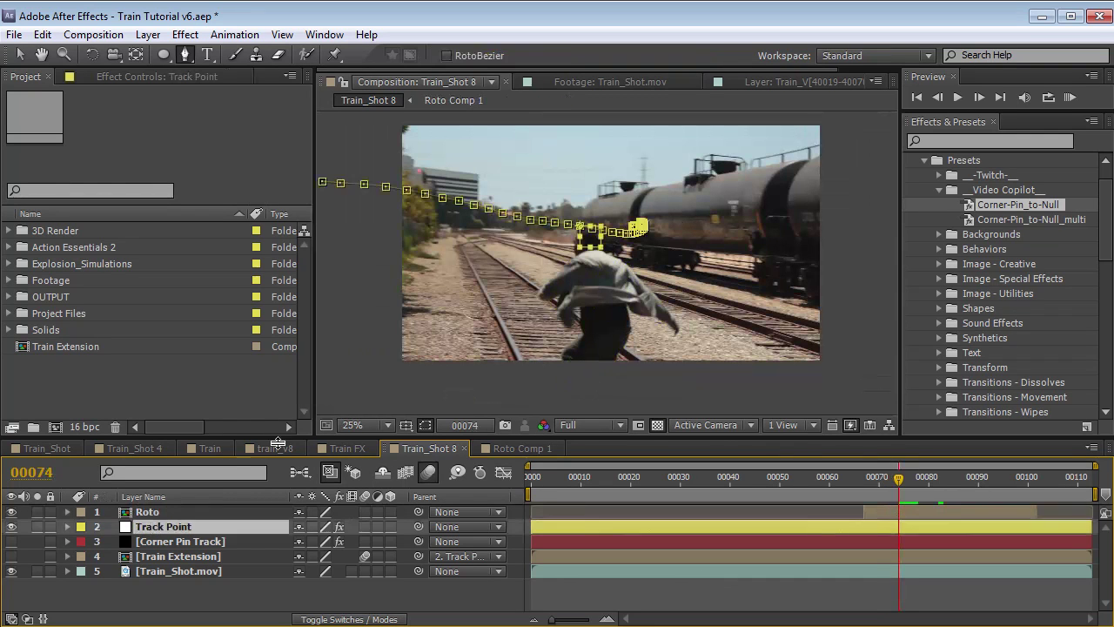
pyautogui.click(181, 557)
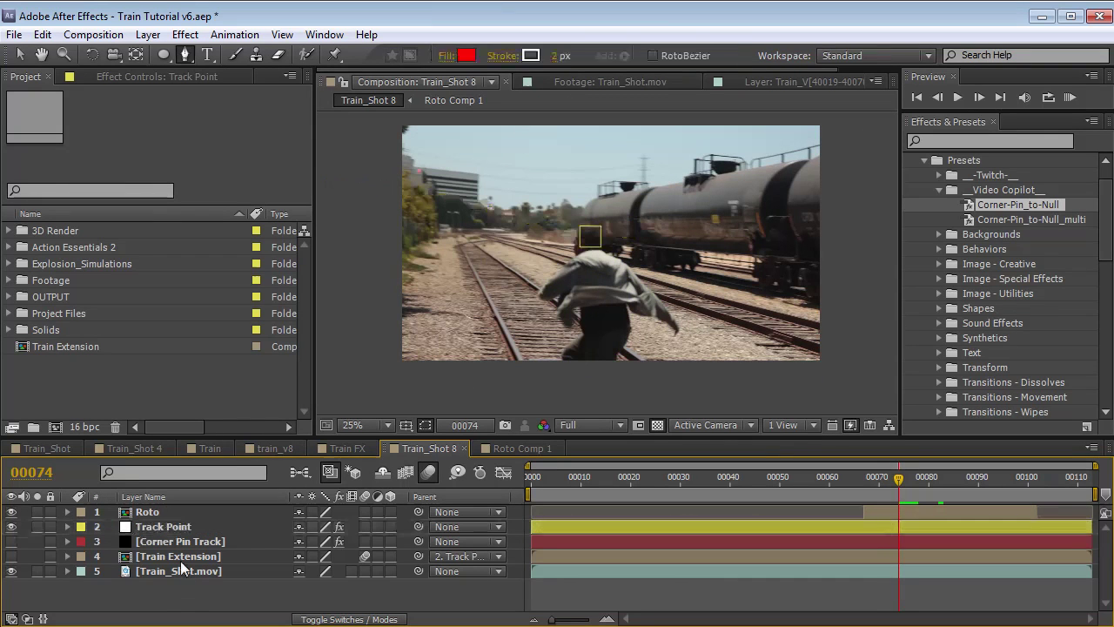
pyautogui.click(12, 556)
pyautogui.click(716, 602)
pyautogui.scroll(2, 614, 324)
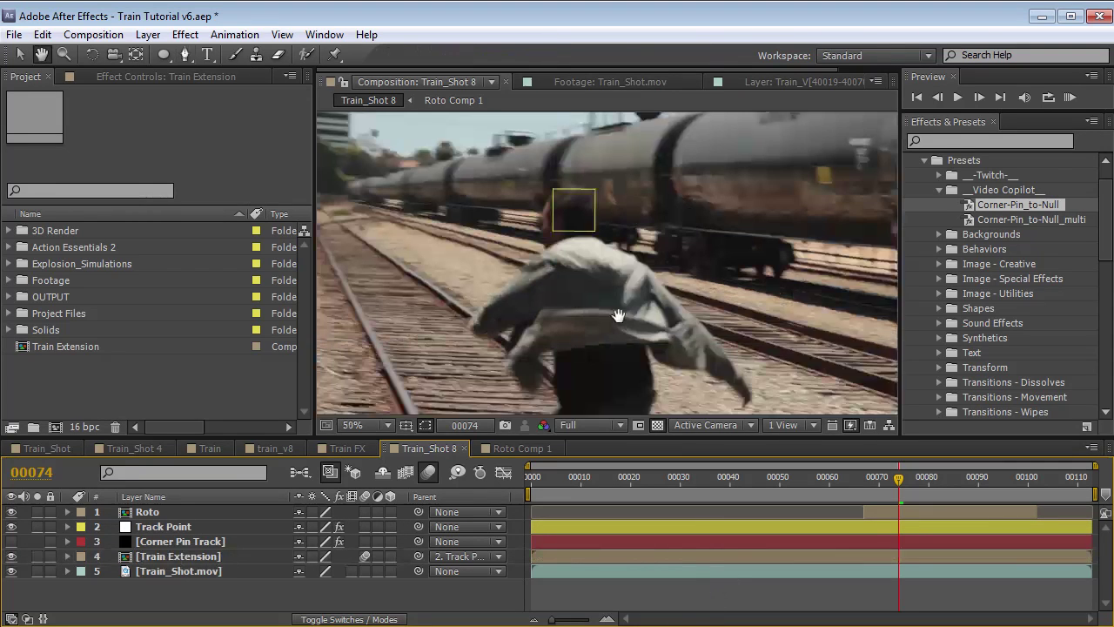
pyautogui.press('g')
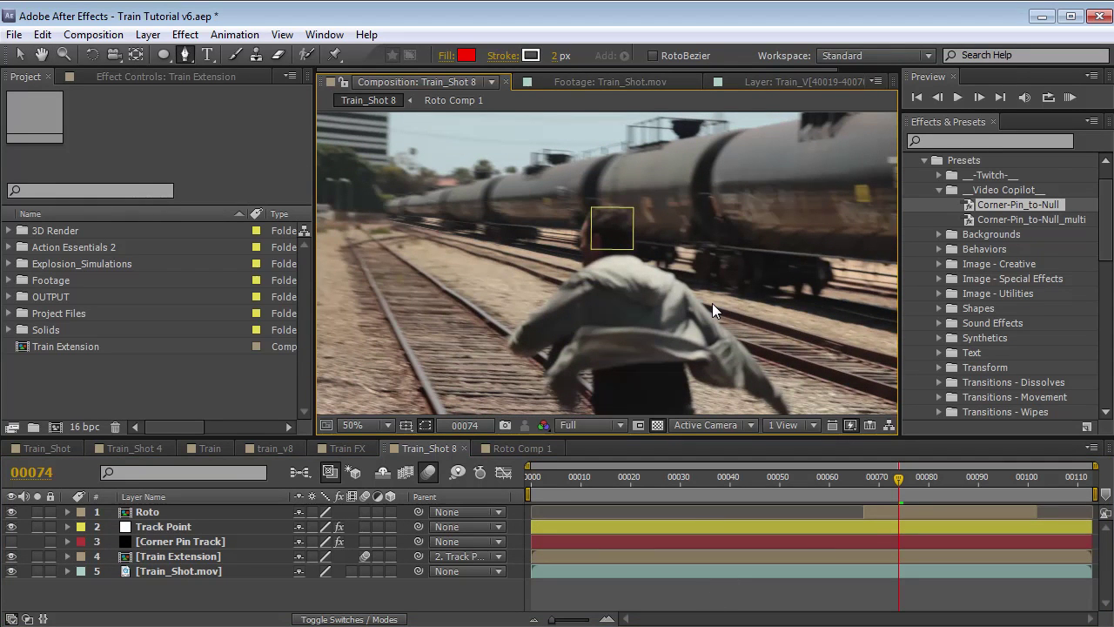
pyautogui.moveTo(900, 474); pyautogui.dragTo(919, 477)
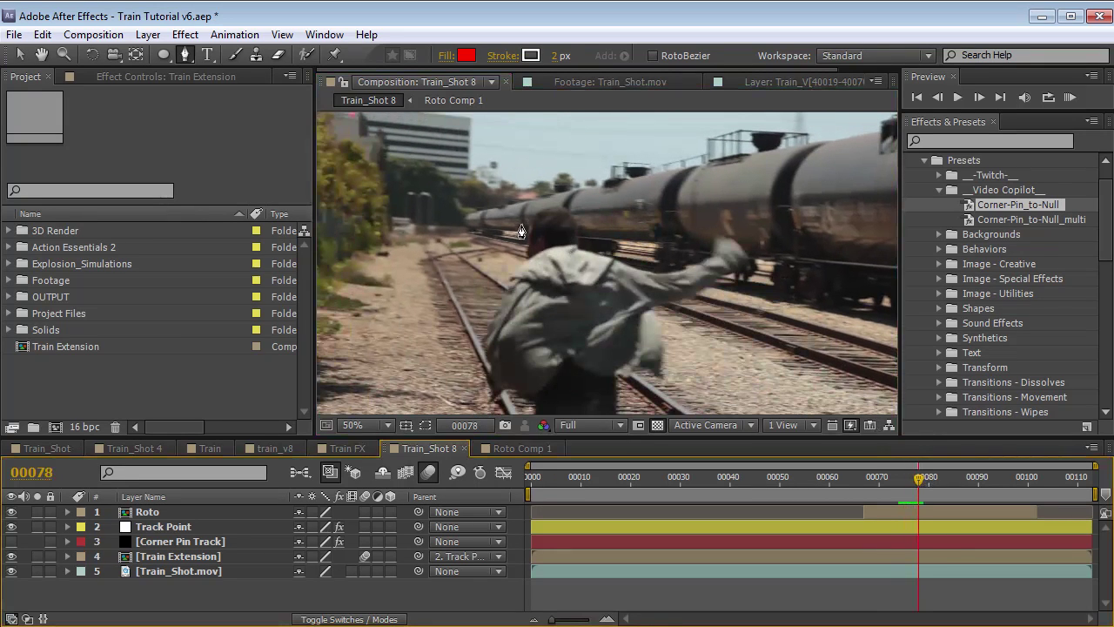
# Toggle the Train Extension layer's visibility repeatedly to compare the shot with and without it, and check frame 76
pyautogui.click(12, 556)
pyautogui.click(11, 556)
pyautogui.click(11, 556)
pyautogui.click(12, 556)
pyautogui.moveTo(926, 478)
pyautogui.mouseDown()
pyautogui.moveTo(963, 475)
pyautogui.moveTo(910, 478)
pyautogui.mouseUp()
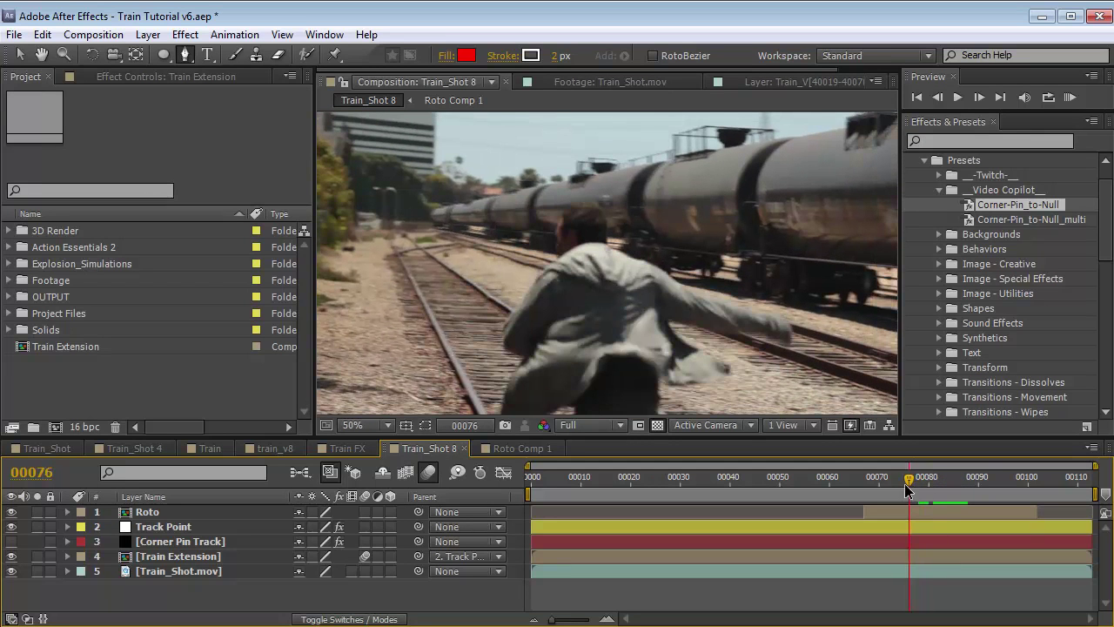
# Add Car_Bomb.mov from Action Essentials 2 just above the Train Extension layer, starting at about frame 66
pyautogui.click(10, 249)
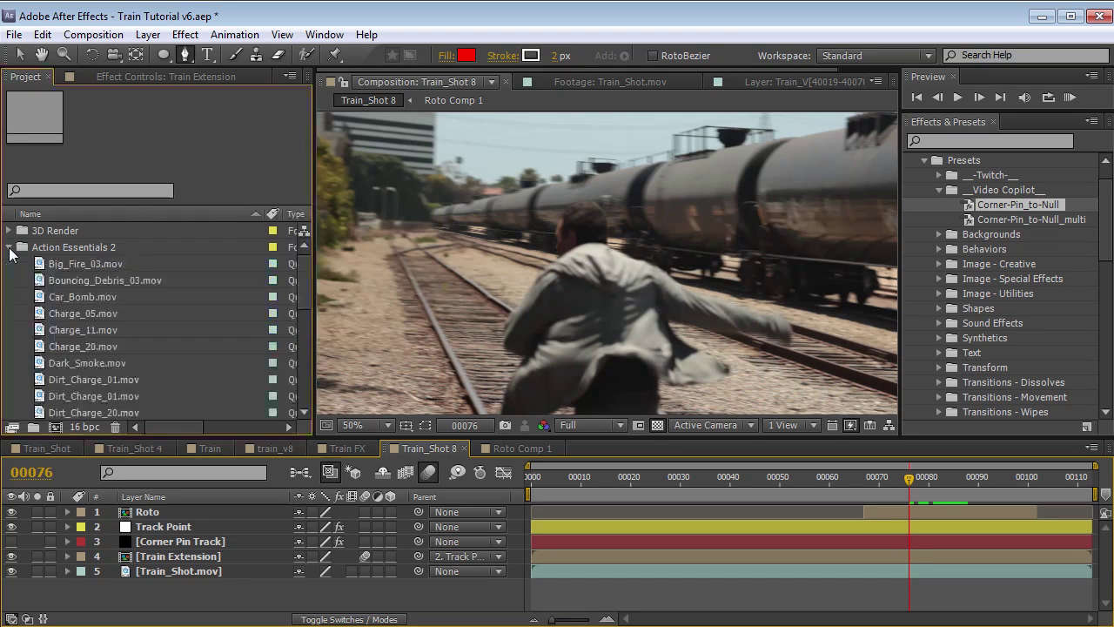
pyautogui.scroll(-1, 11, 255)
pyautogui.click(82, 264)
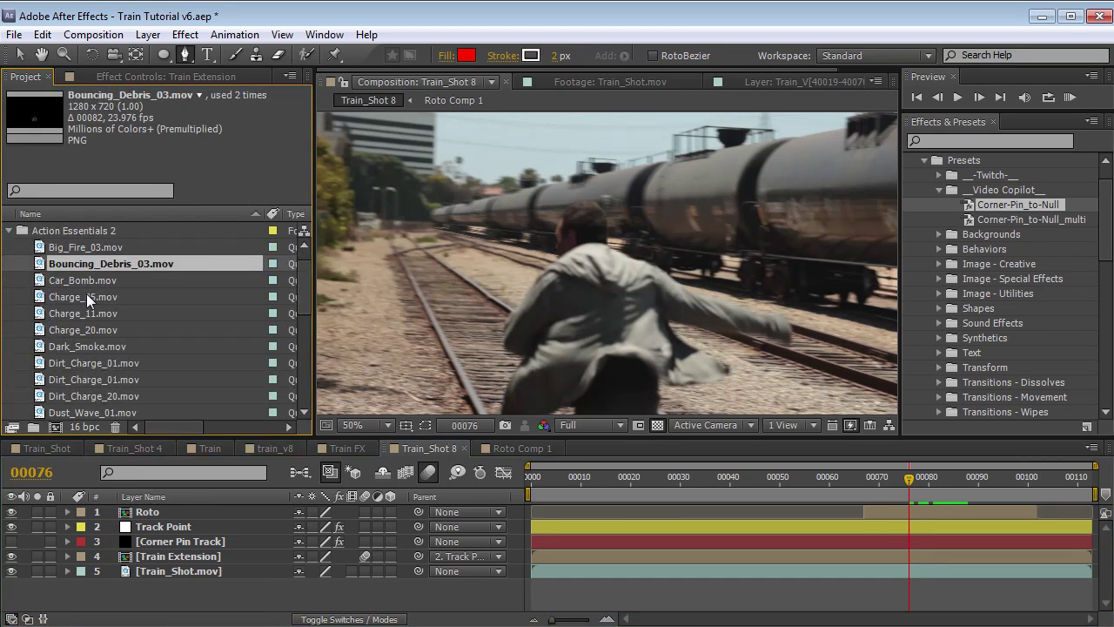
pyautogui.moveTo(85, 284); pyautogui.dragTo(250, 548)
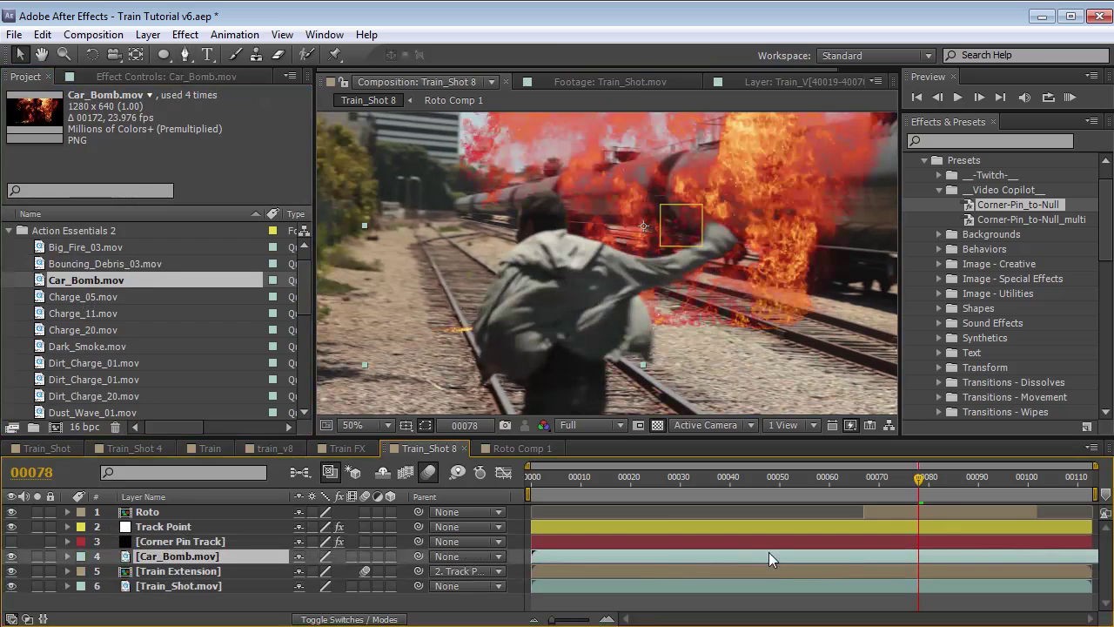
pyautogui.moveTo(556, 556); pyautogui.dragTo(881, 559)
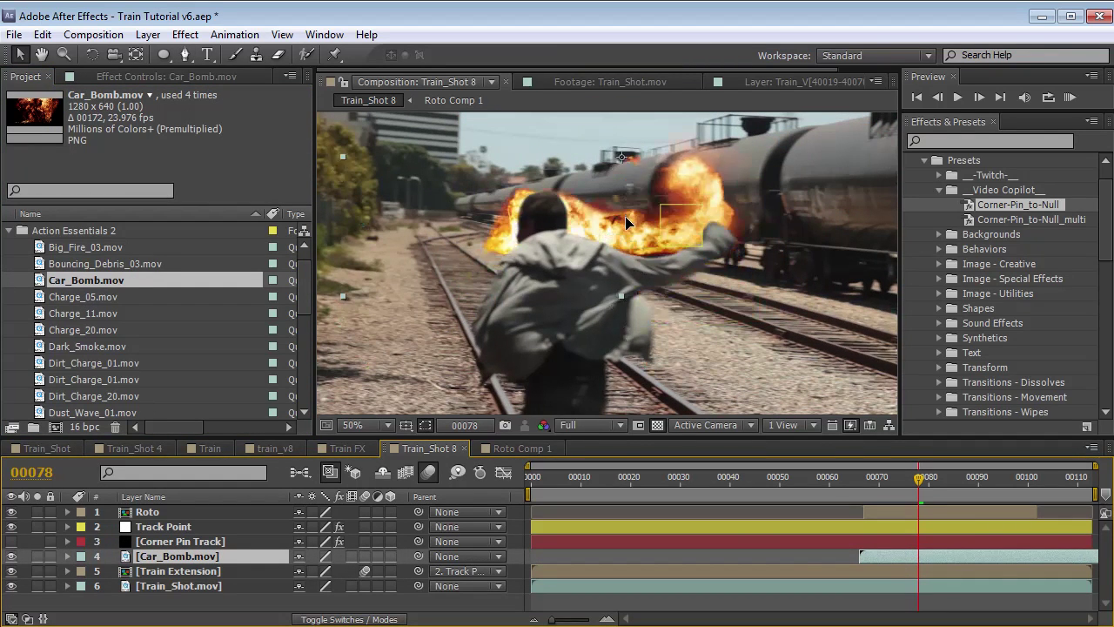
# Scale the Car_Bomb layer to 73% and move the explosion down onto the ground beside the train
pyautogui.press('s')
pyautogui.moveTo(321, 571); pyautogui.dragTo(297, 571)
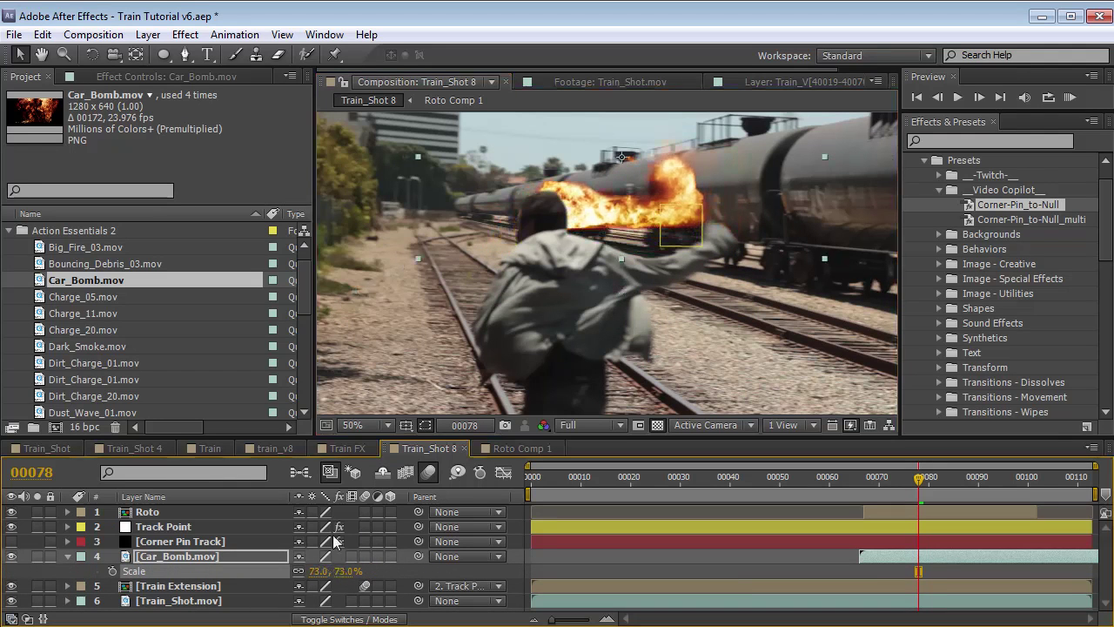
pyautogui.moveTo(617, 235); pyautogui.dragTo(611, 258)
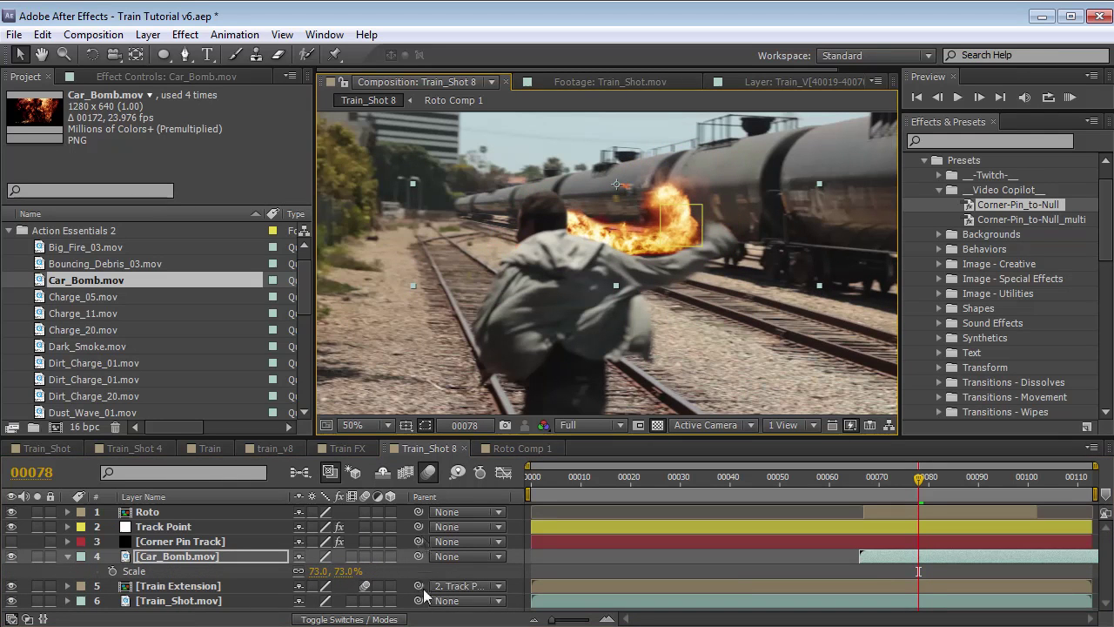
# Parent the Car_Bomb layer to Track Point with motion blur on, and shift its start to about frame 62
pyautogui.moveTo(418, 562); pyautogui.dragTo(212, 536)
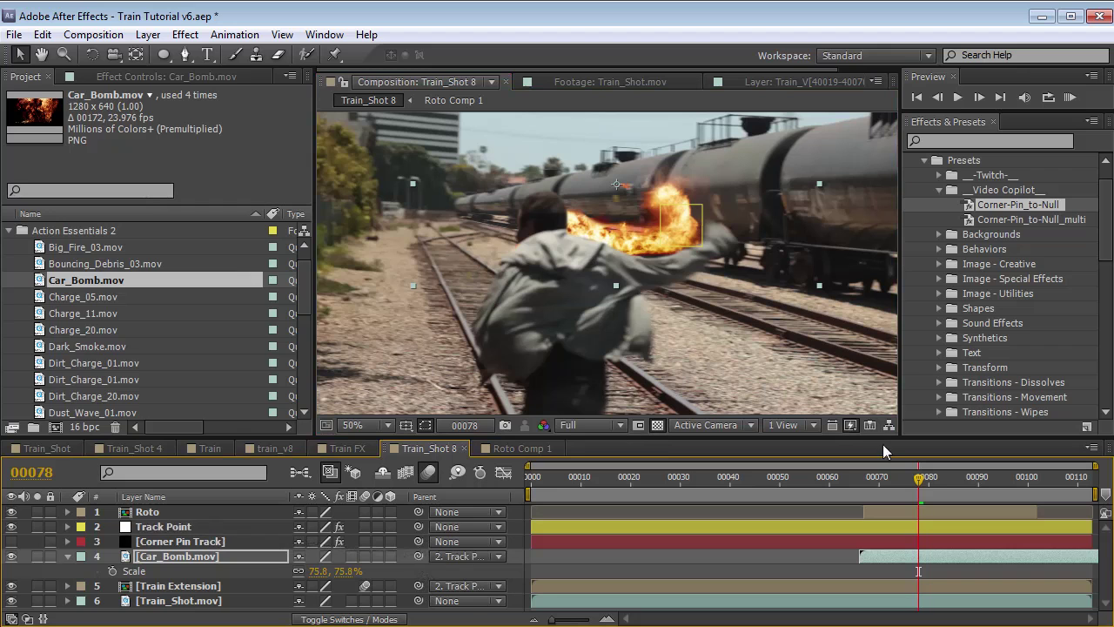
pyautogui.click(365, 556)
pyautogui.moveTo(920, 484); pyautogui.dragTo(979, 485)
pyautogui.moveTo(946, 555); pyautogui.dragTo(928, 555)
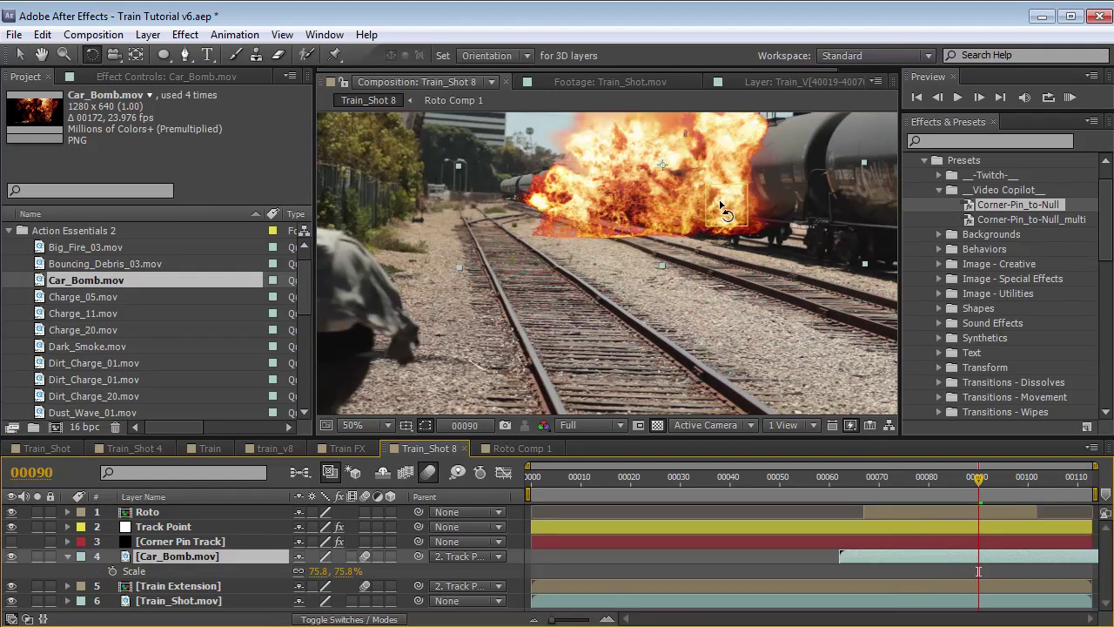
# Tilt the Car_Bomb explosion slightly to match the ground and step back to frame 82 to check it
pyautogui.moveTo(964, 482)
pyautogui.mouseDown()
pyautogui.moveTo(908, 484)
pyautogui.moveTo(953, 481)
pyautogui.mouseUp()
pyautogui.press('pageup')
pyautogui.press('pageup')
pyautogui.press('pageup')
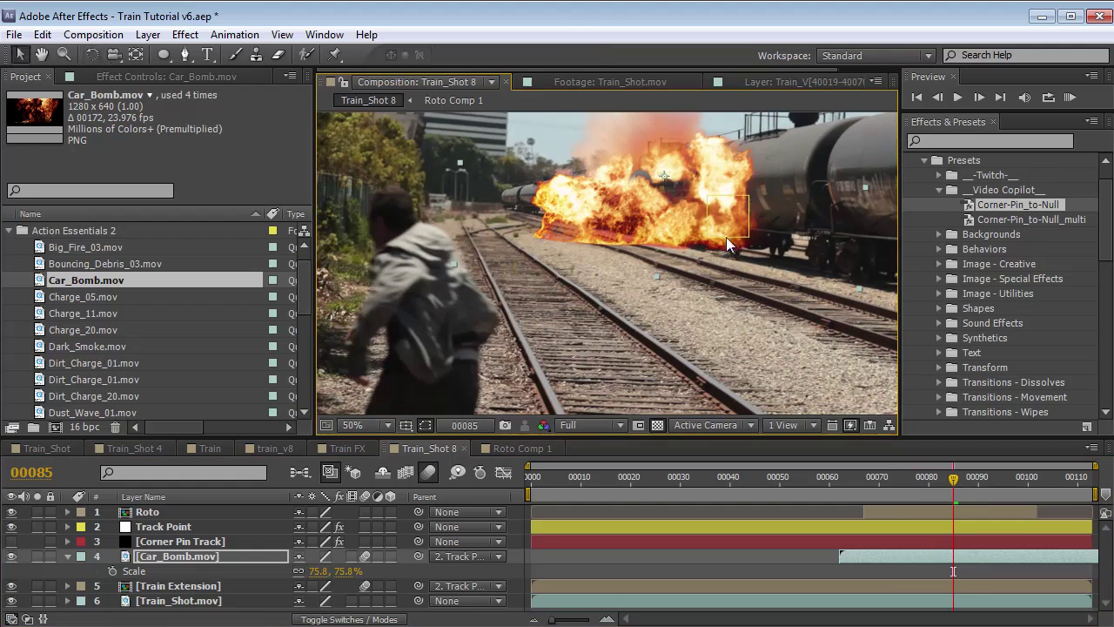
# Add Slow_Sparks_01.mov beneath the Car_Bomb layer and set its blending mode to Add
pyautogui.scroll(-1, 305, 333)
pyautogui.scroll(-2, 300, 343)
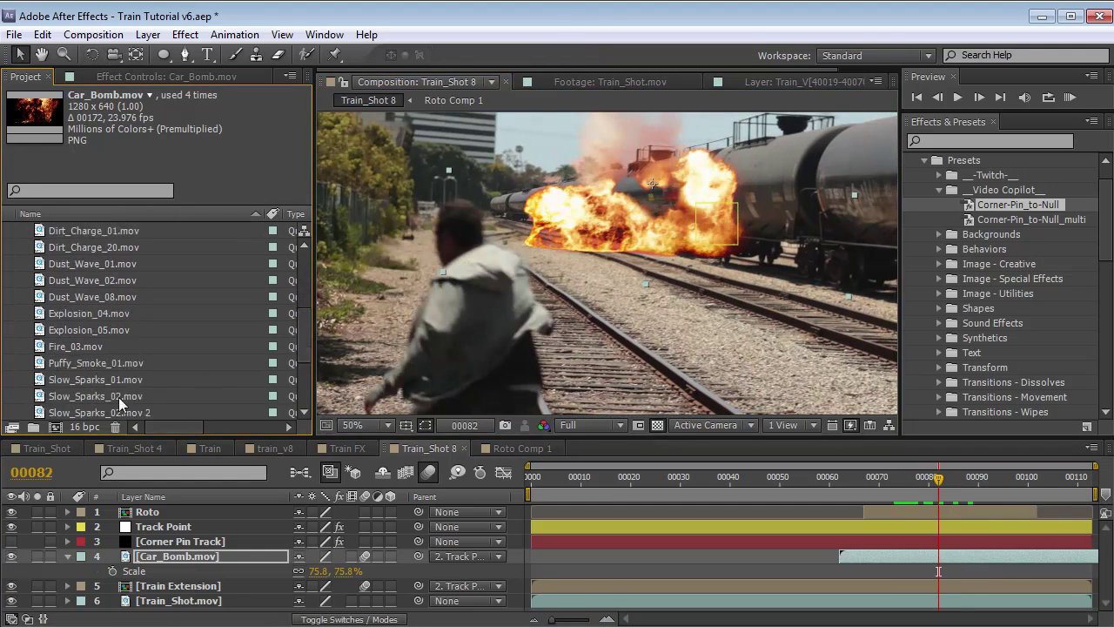
pyautogui.moveTo(79, 382); pyautogui.dragTo(799, 582)
pyautogui.press('F4')
pyautogui.click(322, 586)
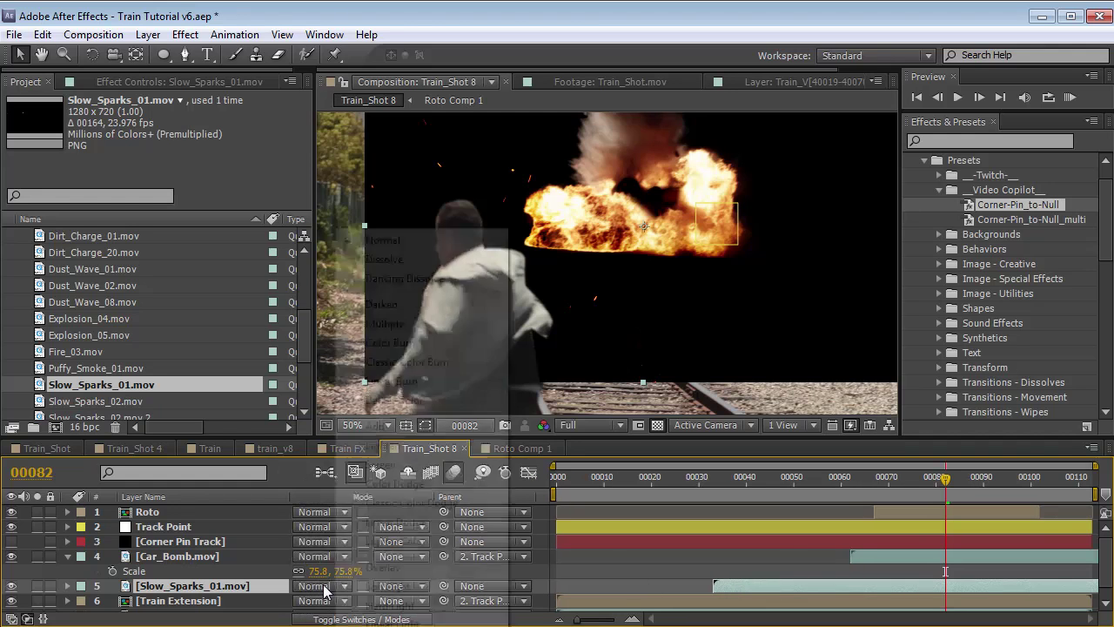
pyautogui.click(373, 426)
# Start the sparks at about frame 58 above Car_Bomb, parented to Track Point, and preview the explosion through frame 91
pyautogui.moveTo(800, 586); pyautogui.dragTo(919, 586)
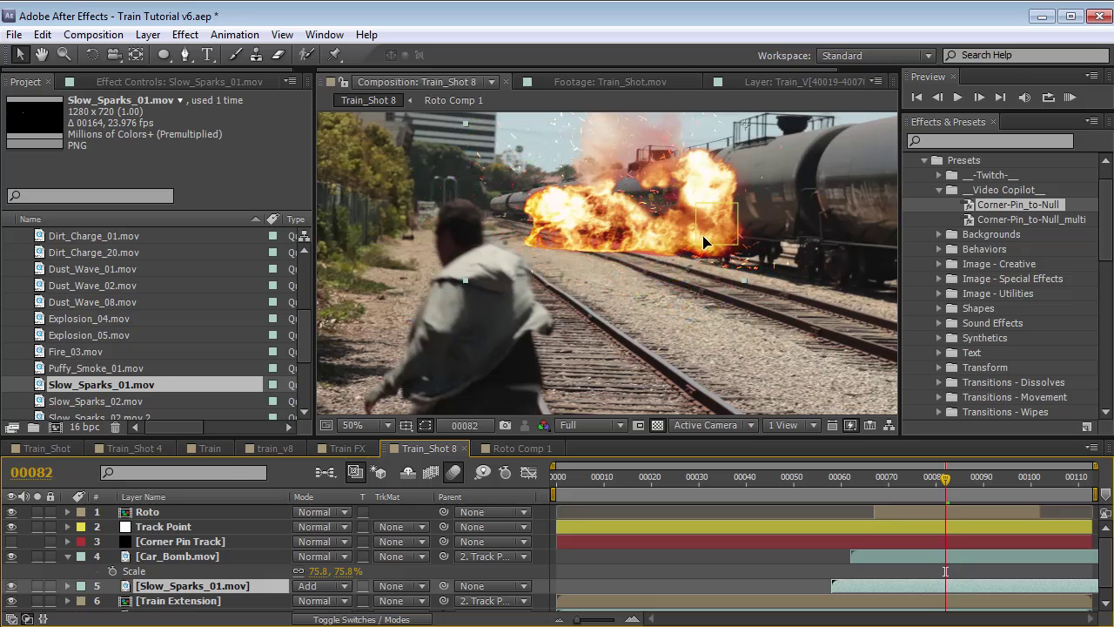
pyautogui.moveTo(131, 588); pyautogui.dragTo(188, 555)
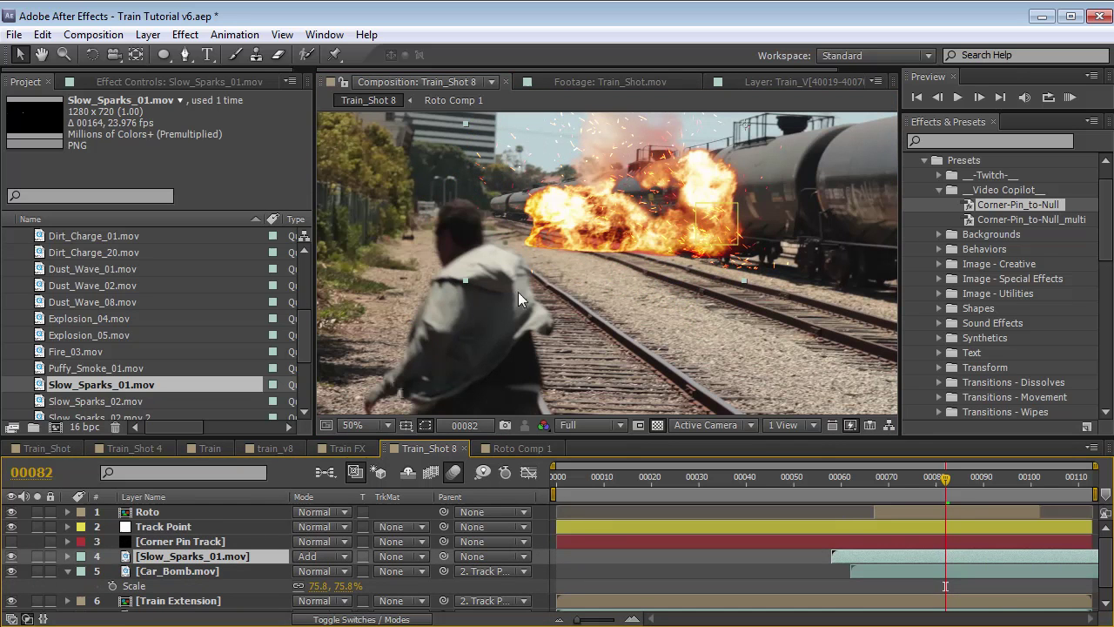
pyautogui.moveTo(946, 485)
pyautogui.mouseDown()
pyautogui.moveTo(1001, 484)
pyautogui.moveTo(931, 485)
pyautogui.mouseUp()
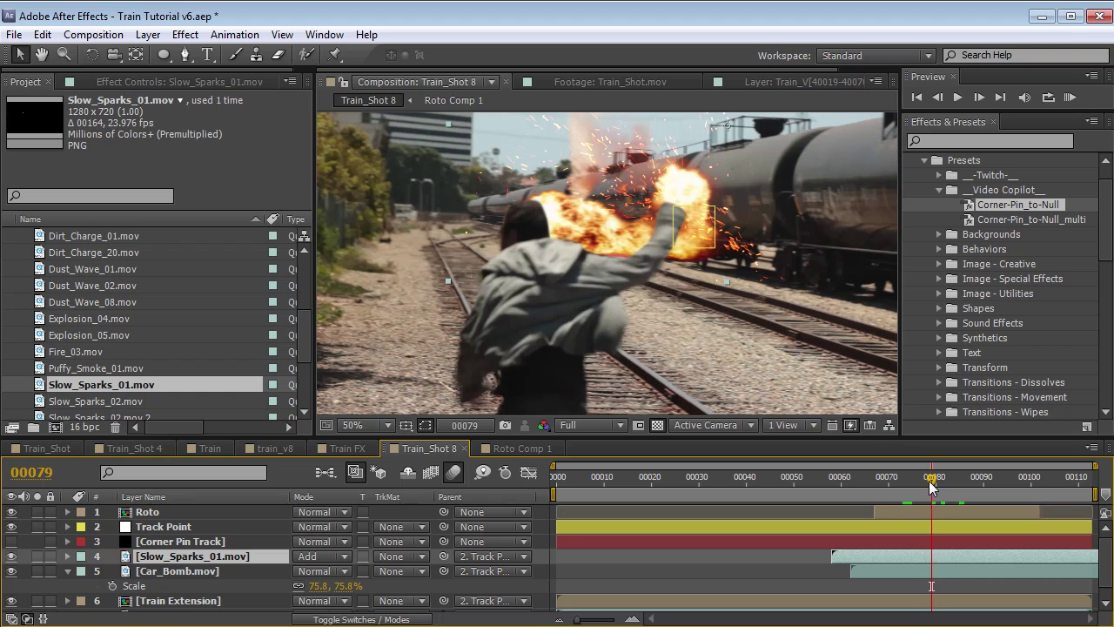
pyautogui.moveTo(931, 486); pyautogui.dragTo(986, 490)
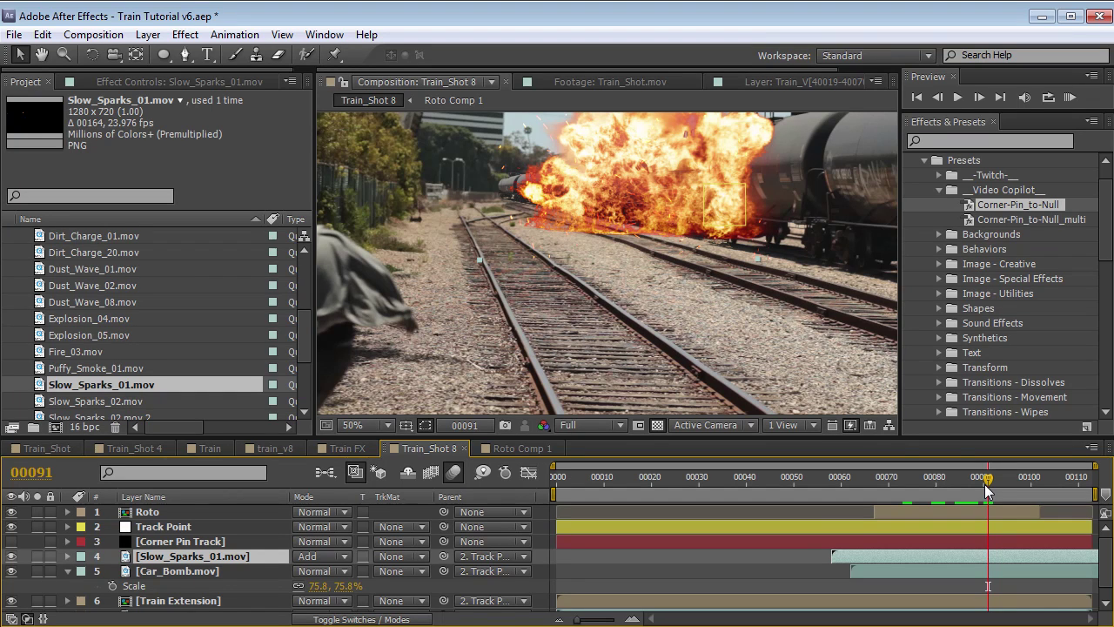
# Delete the Car_Bomb and Slow_Sparks_01 layers from the composition
pyautogui.scroll(-2, 699, 264)
pyautogui.click(888, 567)
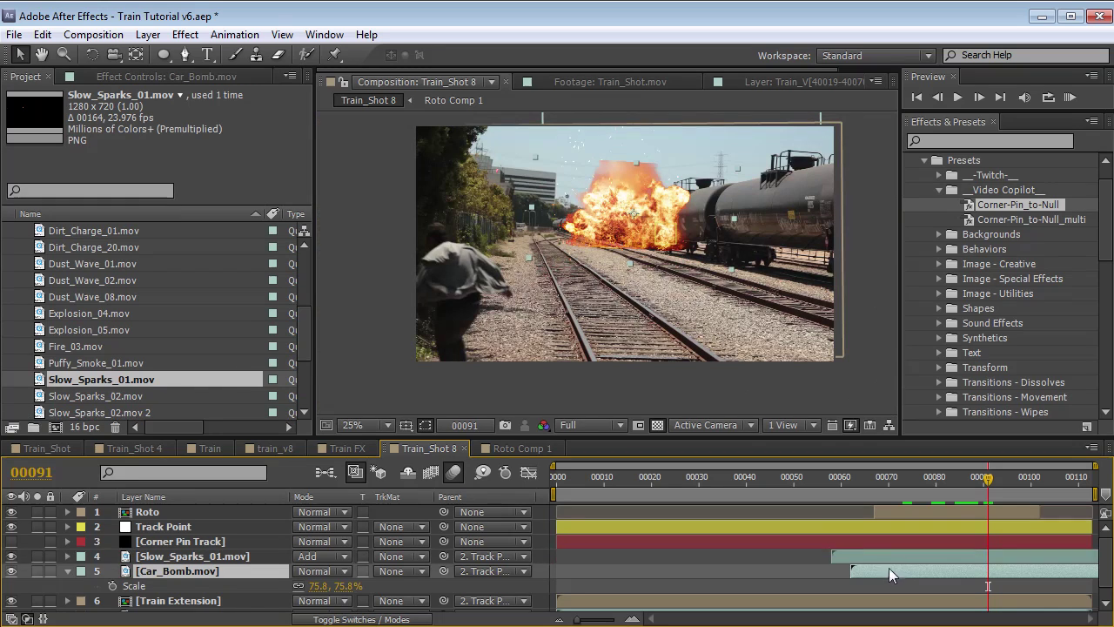
pyautogui.keyDown('shift'); pyautogui.click(891, 559); pyautogui.keyUp('shift')
pyautogui.press('Delete')
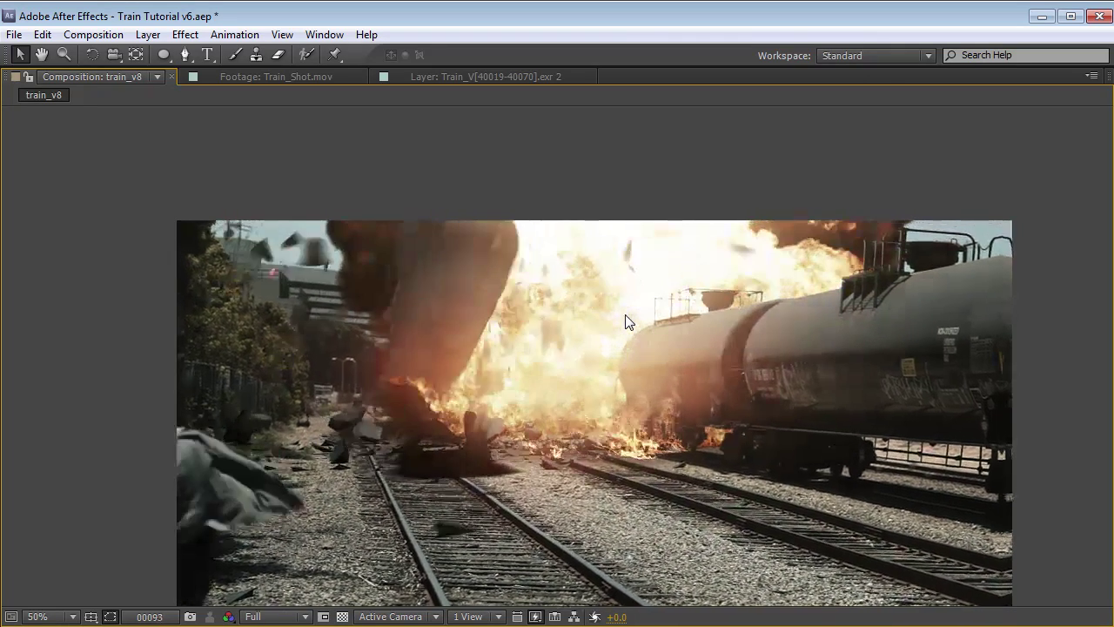
# Step back to frame 90 in the train_v8 composite to examine the flying train car in the explosion
pyautogui.press('pageup')
pyautogui.press('pageup')
pyautogui.press('pageup')
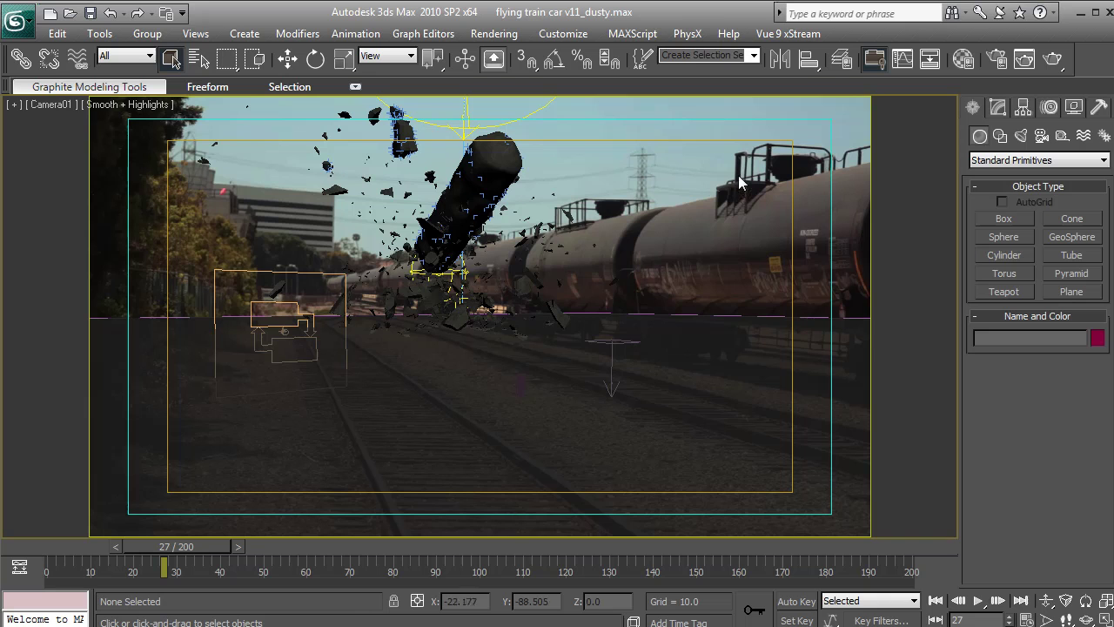
# In 3ds Max, compare the wireframe and shaded views of the flying train car and scrub its animation to frame 25
pyautogui.press('F3')
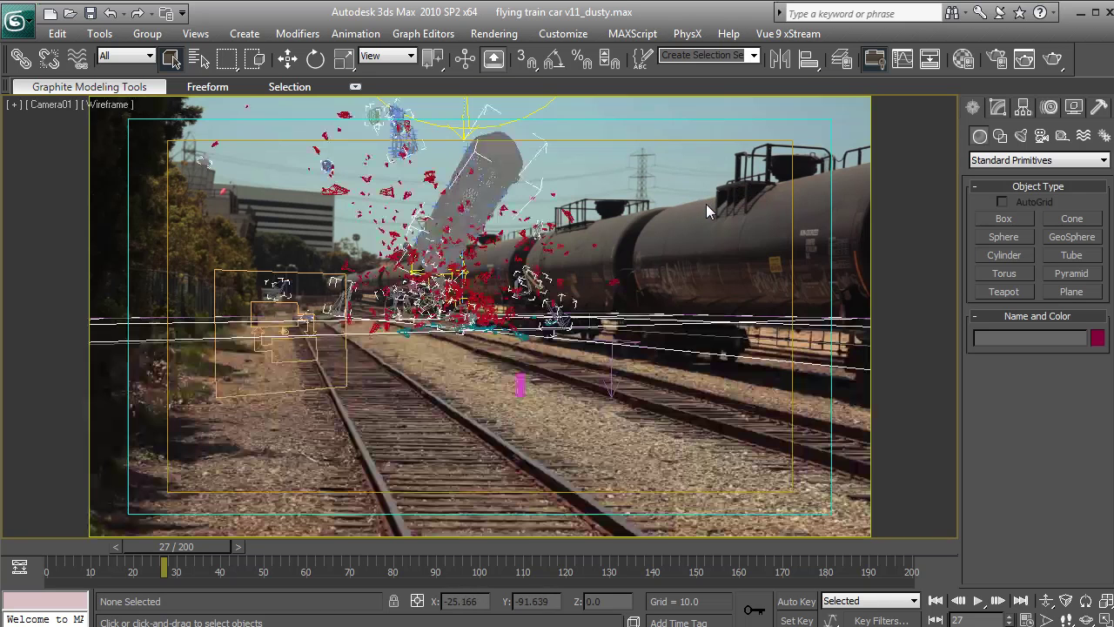
pyautogui.press('F3')
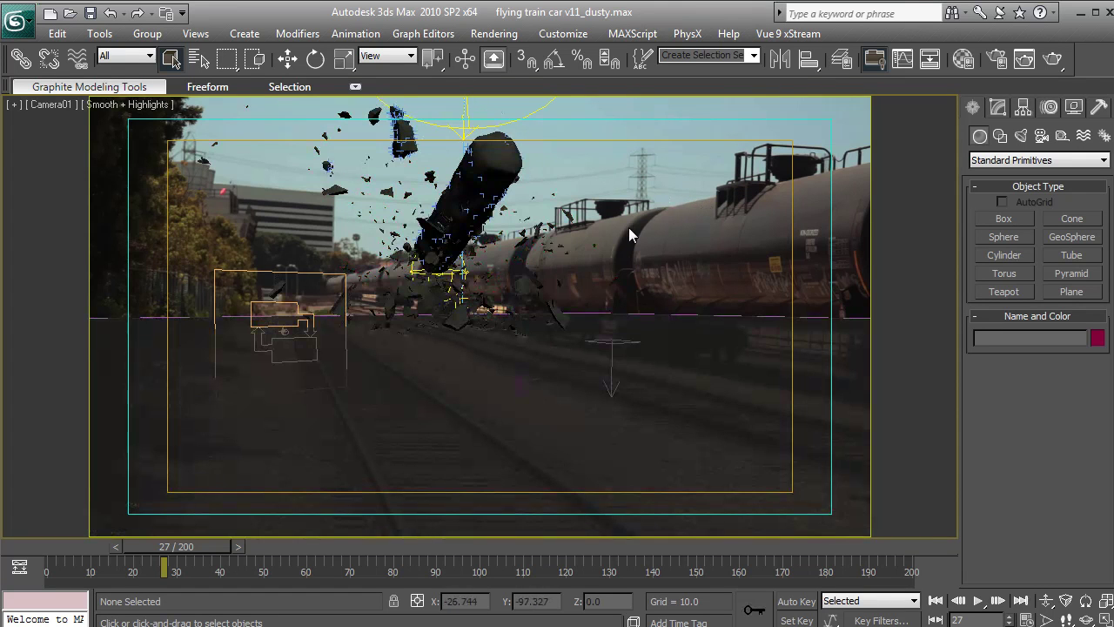
pyautogui.press(',')
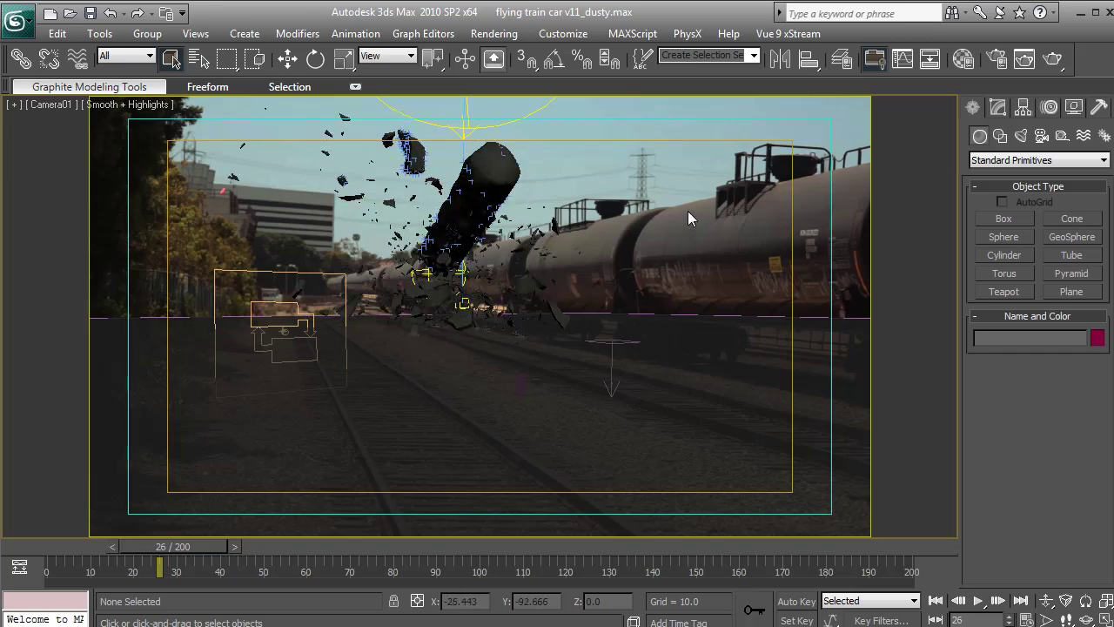
pyautogui.moveTo(179, 549); pyautogui.dragTo(407, 537)
pyautogui.moveTo(328, 546); pyautogui.dragTo(122, 546)
pyautogui.moveTo(218, 542); pyautogui.dragTo(166, 549)
pyautogui.moveTo(178, 542); pyautogui.dragTo(187, 518)
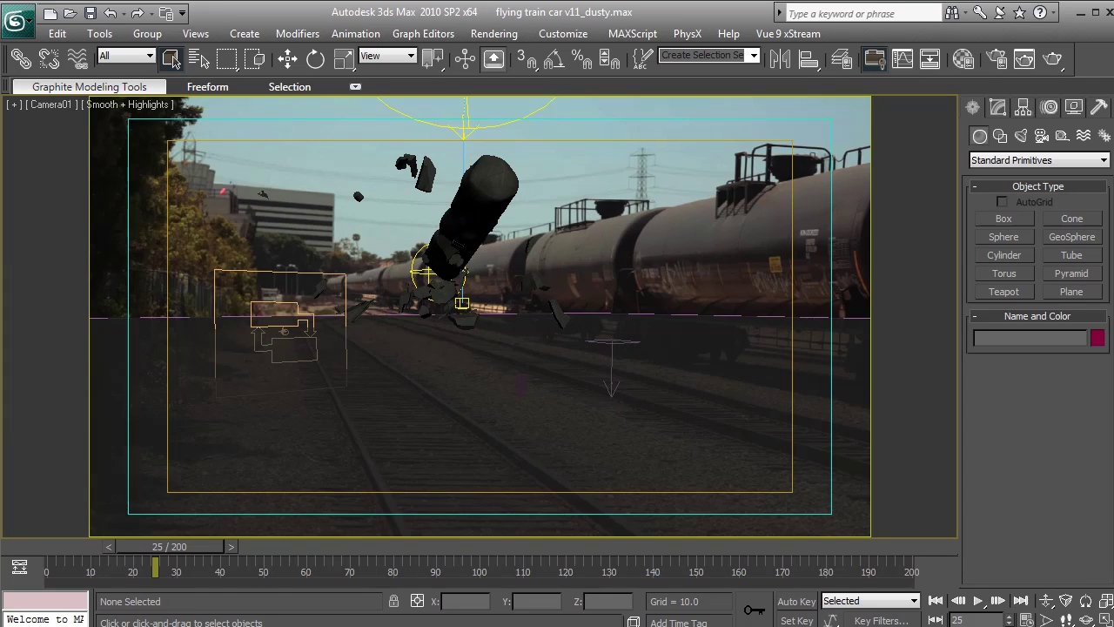
# Open Particle View and enable PF Source 01, PF Source 02 and PF Source 03 for the debris
pyautogui.press('6')
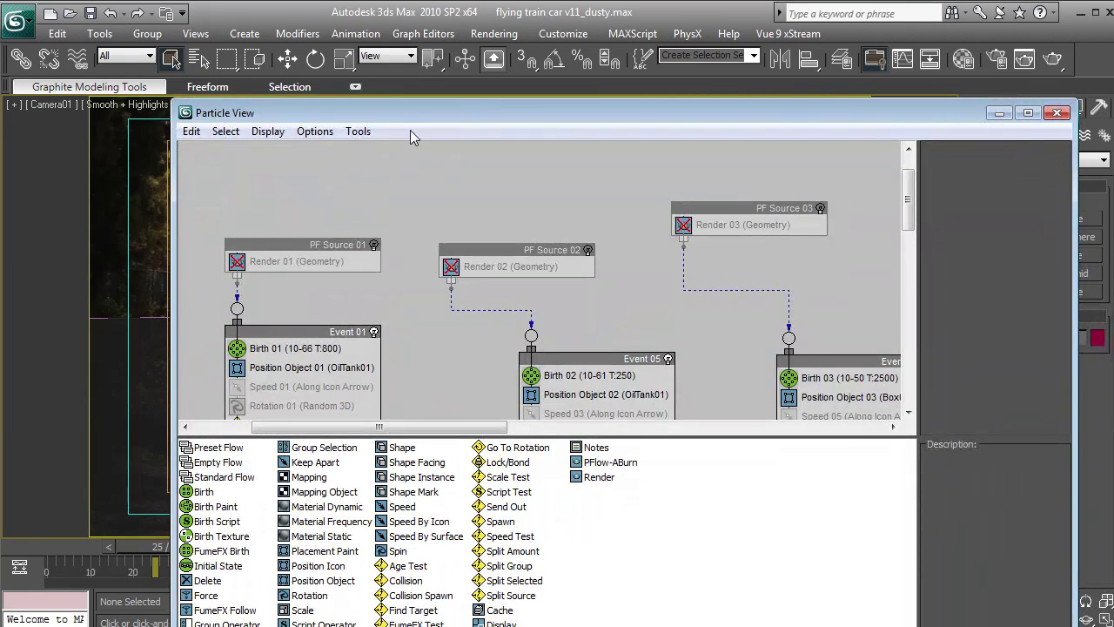
pyautogui.click(374, 246)
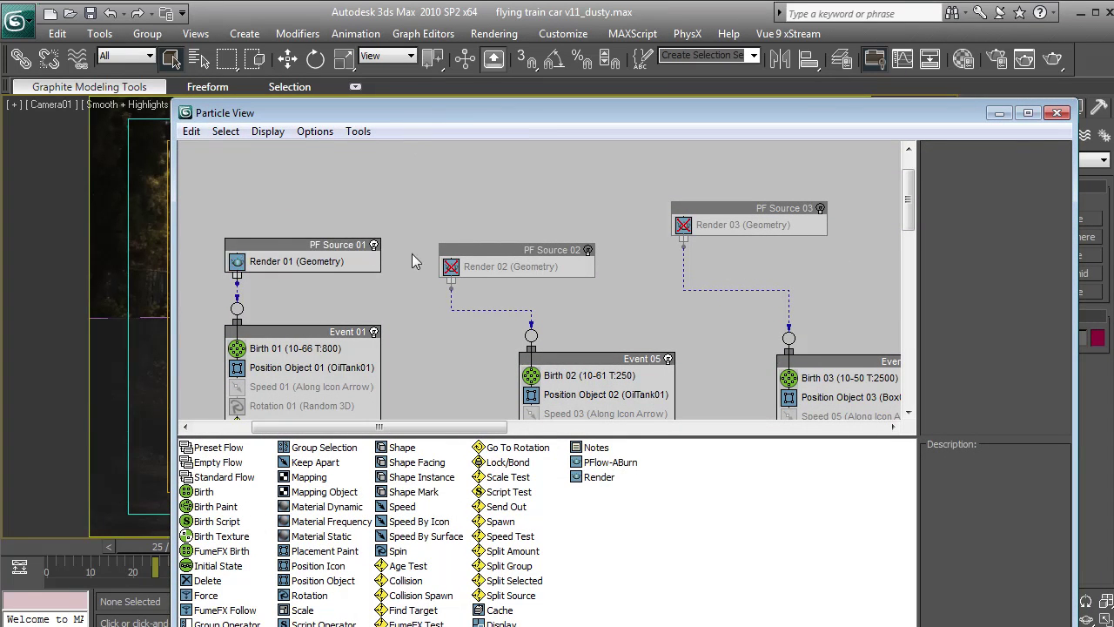
pyautogui.click(588, 250)
pyautogui.click(820, 209)
pyautogui.moveTo(585, 115); pyautogui.dragTo(822, 449)
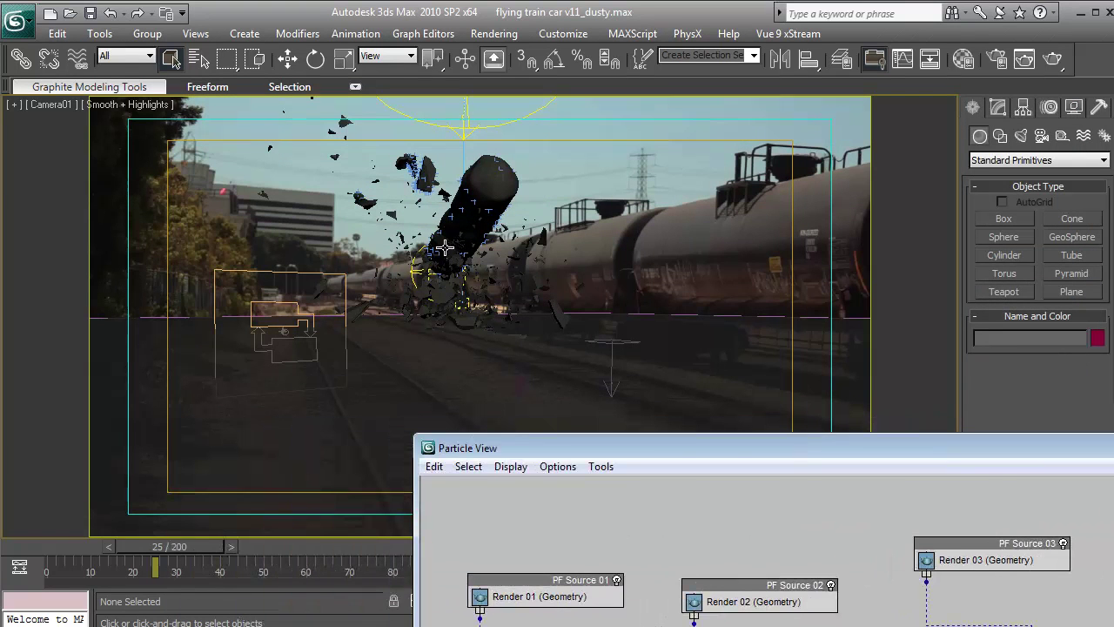
# Inspect the debris at frame 31, toggling PF Source 01 off and on in Particle View
pyautogui.moveTo(188, 546); pyautogui.dragTo(211, 545)
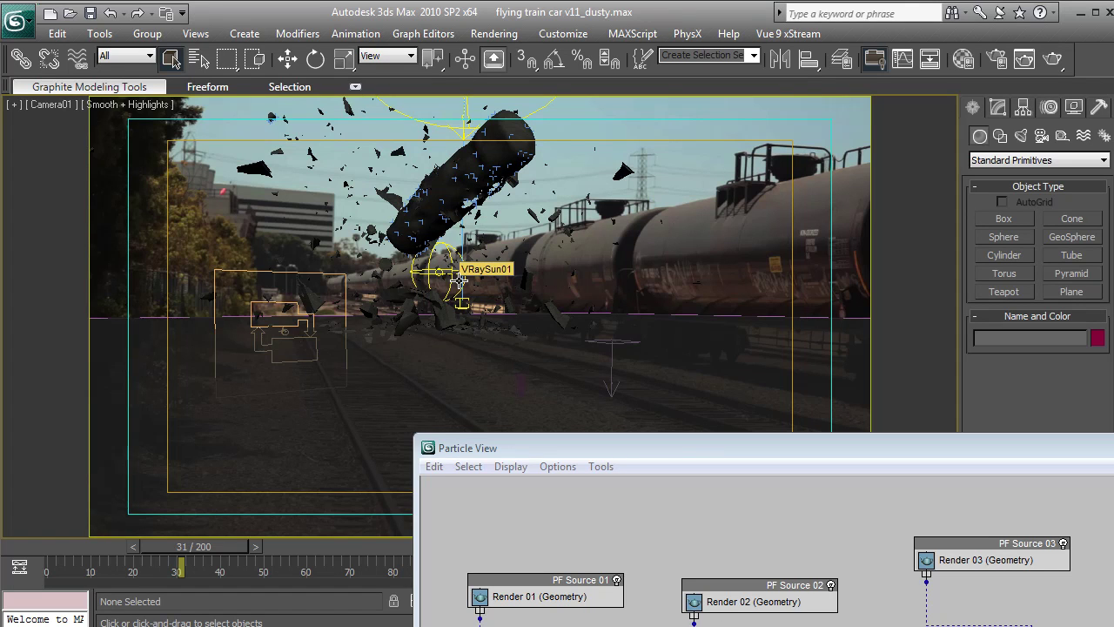
pyautogui.moveTo(612, 460); pyautogui.dragTo(577, 395)
pyautogui.click(581, 515)
pyautogui.click(581, 515)
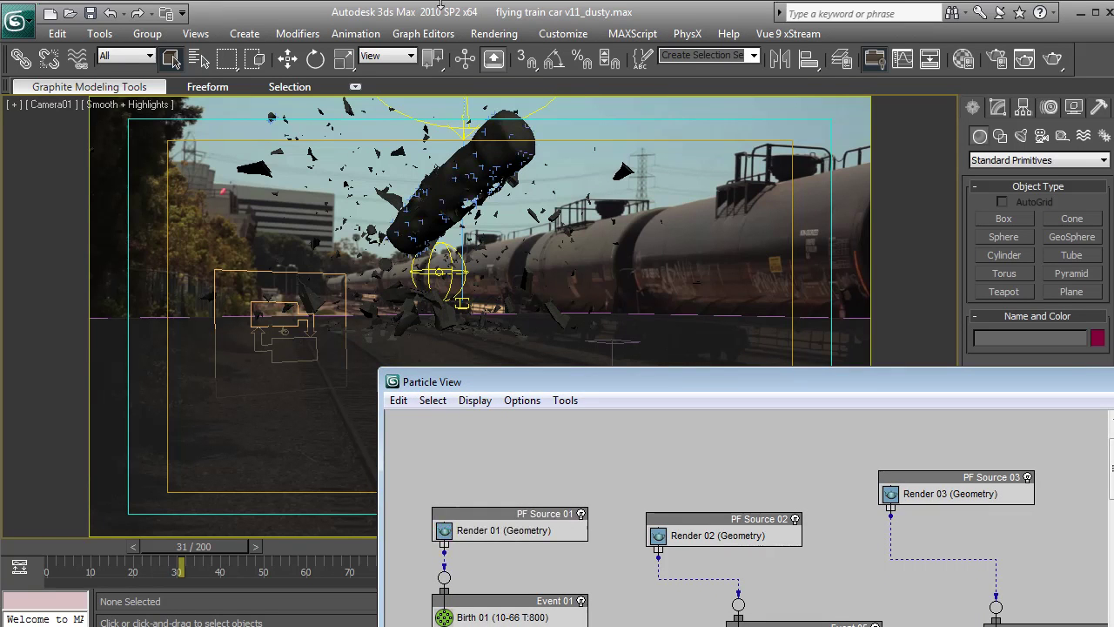
# Move Particle View clear of the timeline and review the train car and debris simulation, ending at frame 37
pyautogui.moveTo(510, 390); pyautogui.dragTo(831, 511)
pyautogui.moveTo(209, 557); pyautogui.dragTo(416, 558)
pyautogui.press('q')
pyautogui.moveTo(191, 567); pyautogui.dragTo(262, 555)
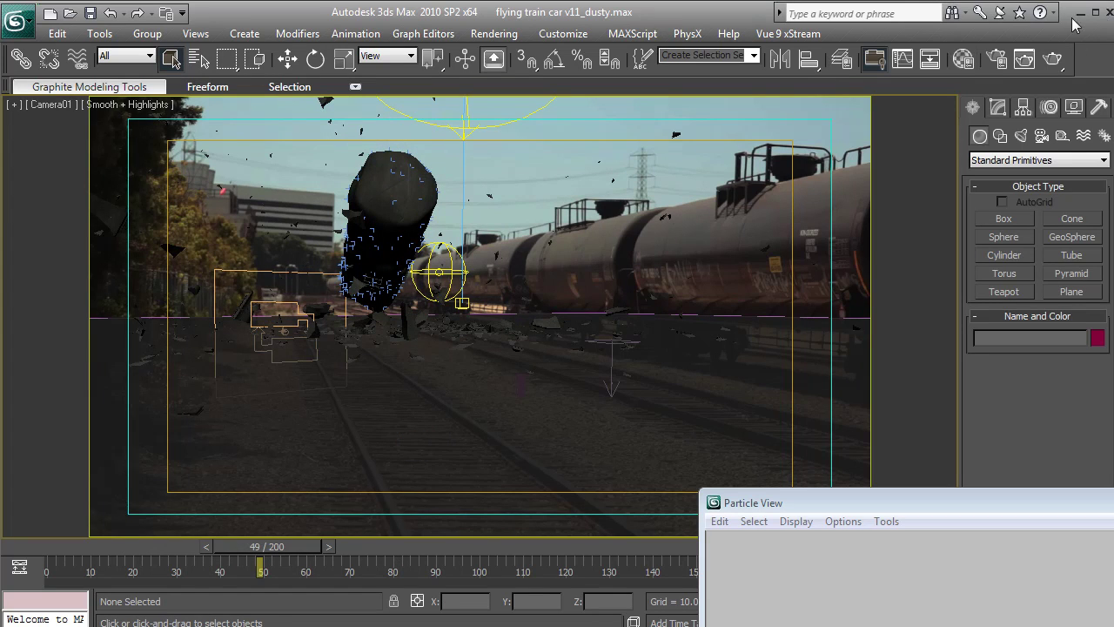
pyautogui.press(',')
pyautogui.press(',')
pyautogui.press(',')
pyautogui.press(',')
pyautogui.press(',')
pyautogui.press(',')
pyautogui.press(',')
pyautogui.press(',')
pyautogui.press(',')
pyautogui.press(',')
pyautogui.press(',')
pyautogui.press(',')
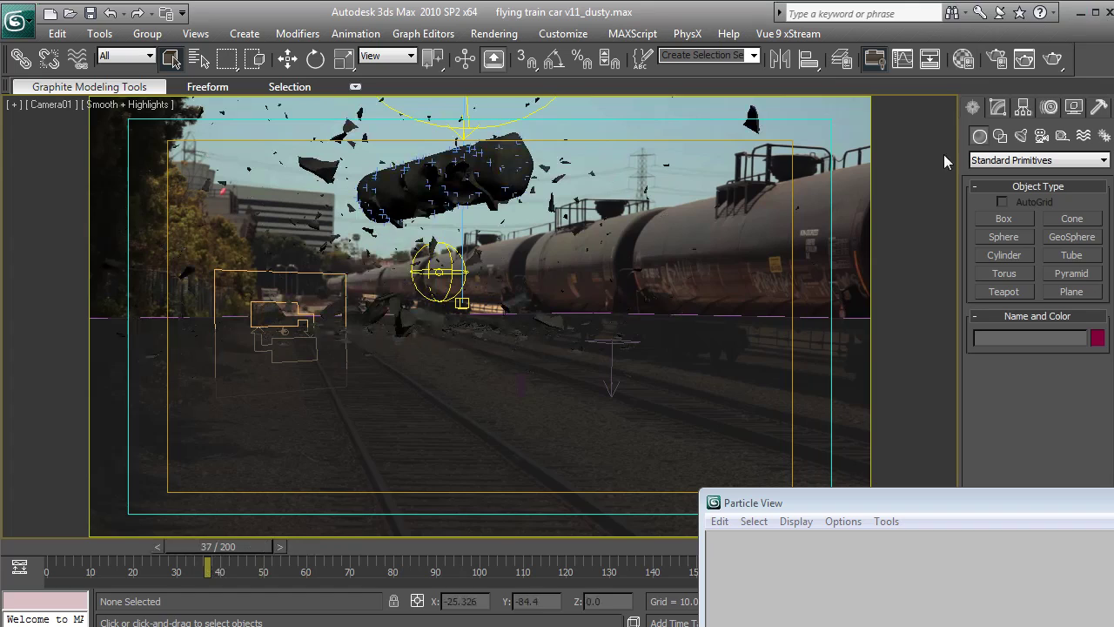
# Return to After Effects, restore the full panel layout and bring up the Train_Shot 8 composition
pyautogui.click(1080, 13)
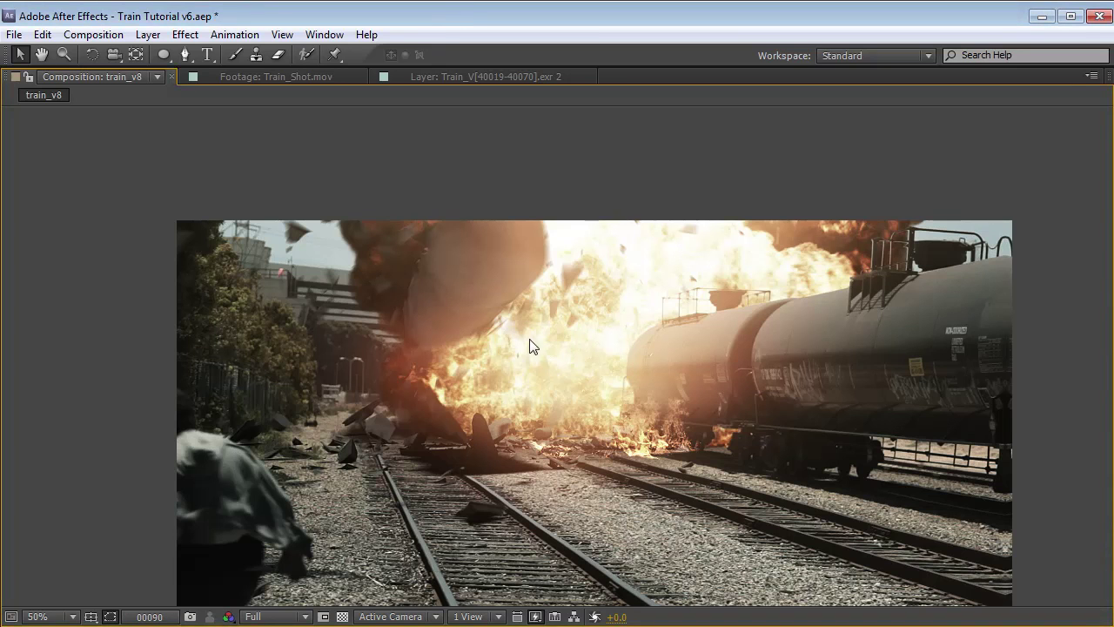
pyautogui.press(',')
pyautogui.press('`')
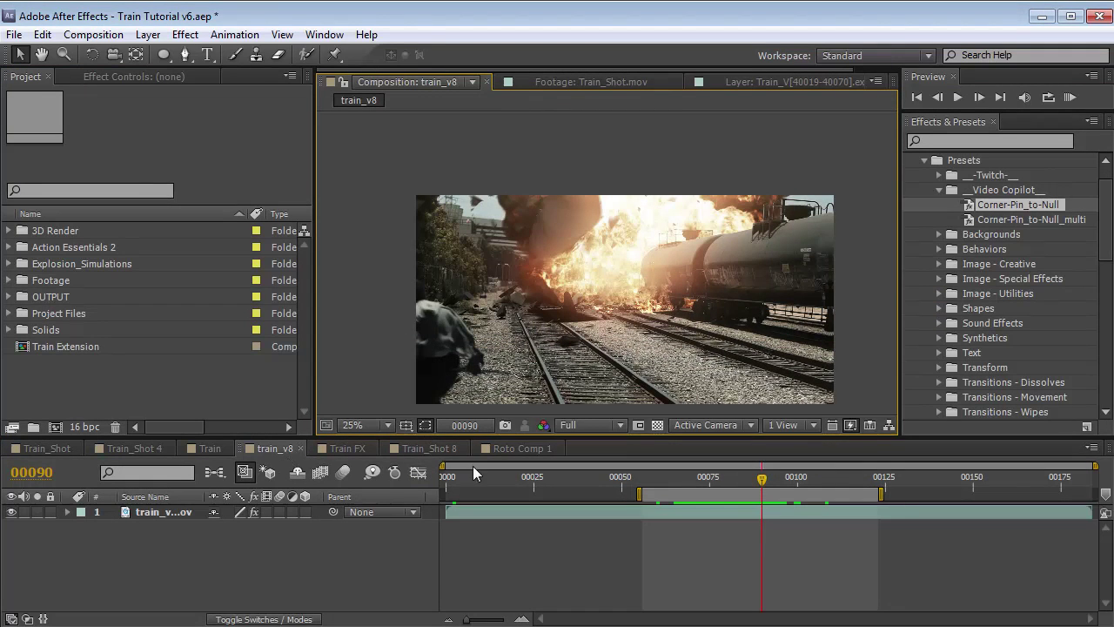
pyautogui.click(523, 449)
pyautogui.click(427, 448)
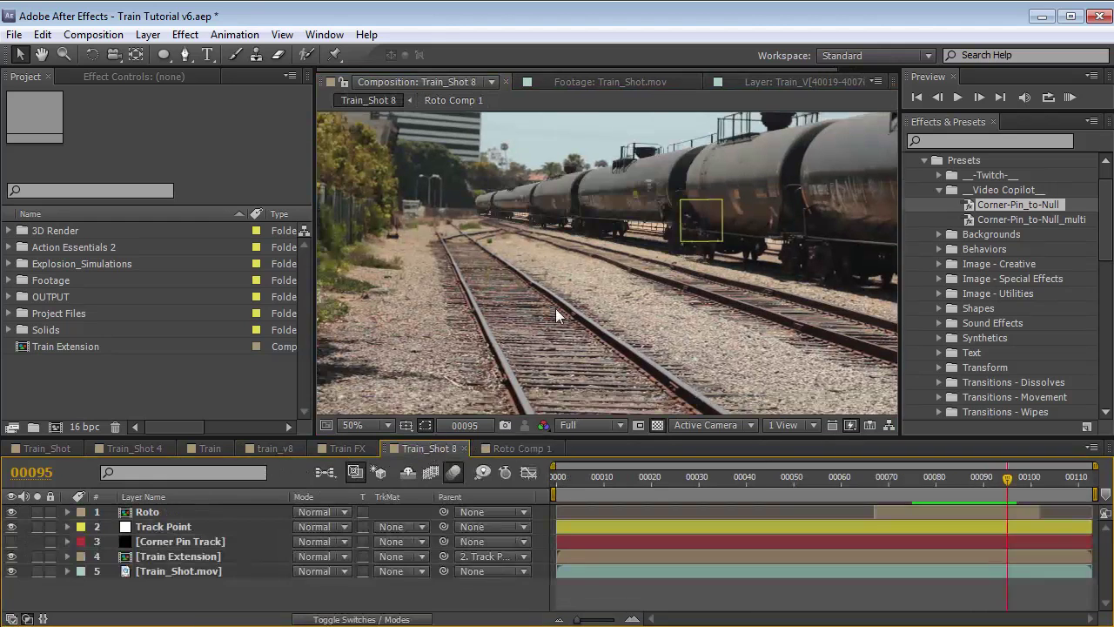
pyautogui.click(922, 477)
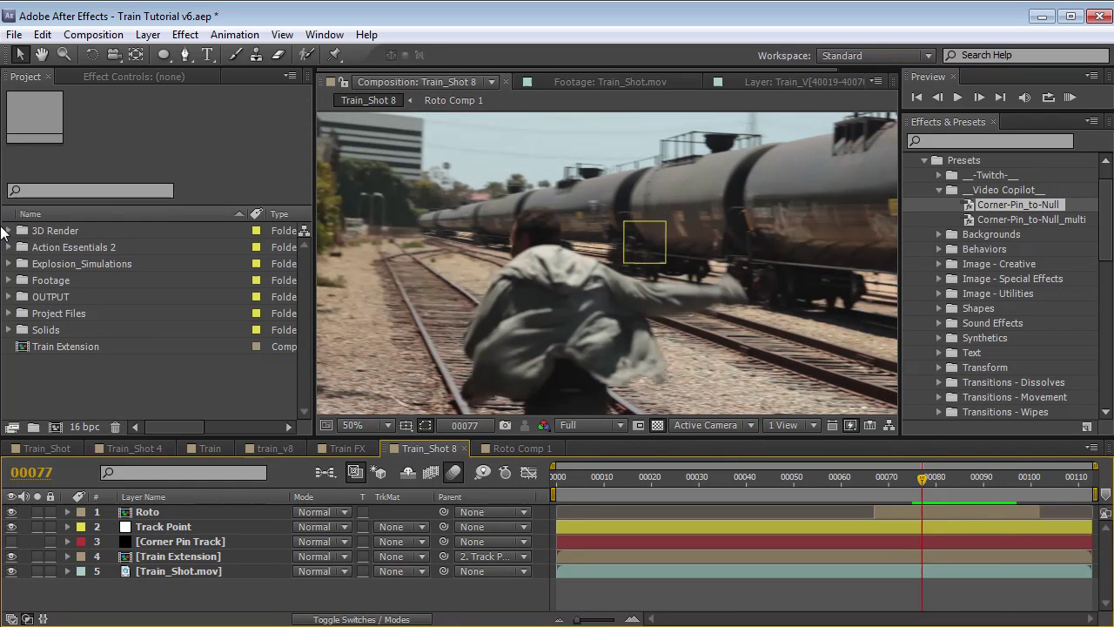
pyautogui.click(8, 230)
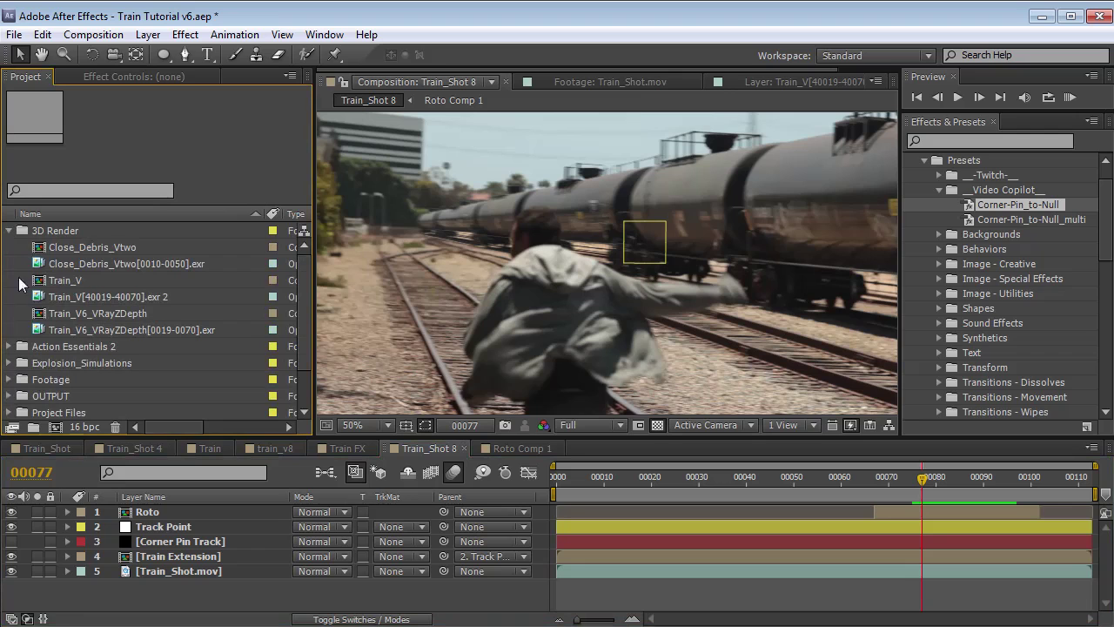
pyautogui.doubleClick(31, 298)
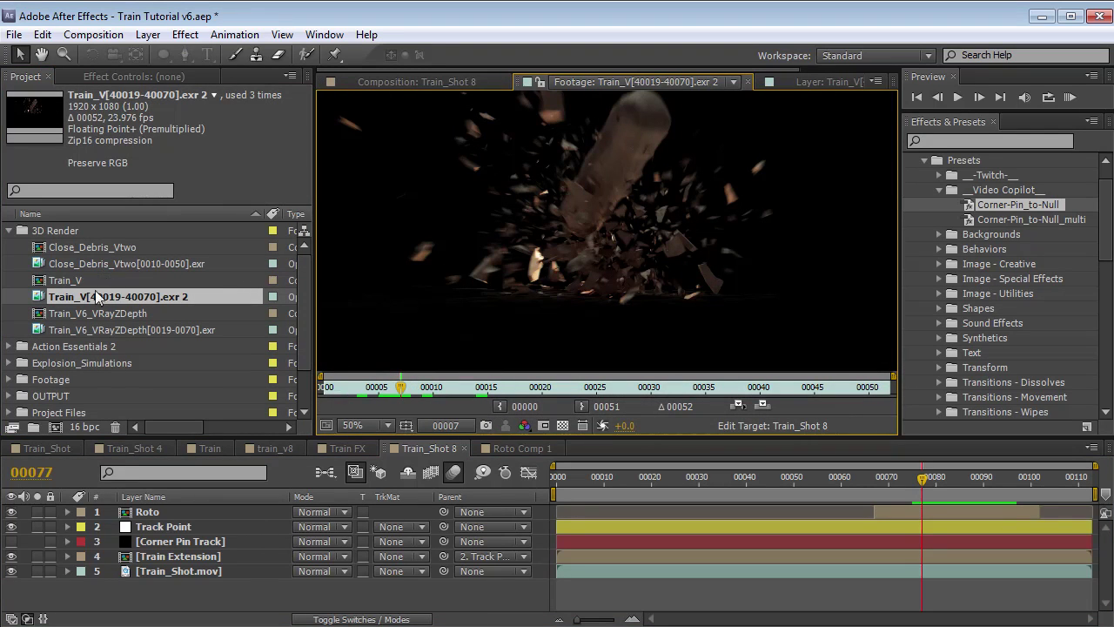
pyautogui.moveTo(100, 299); pyautogui.dragTo(145, 549)
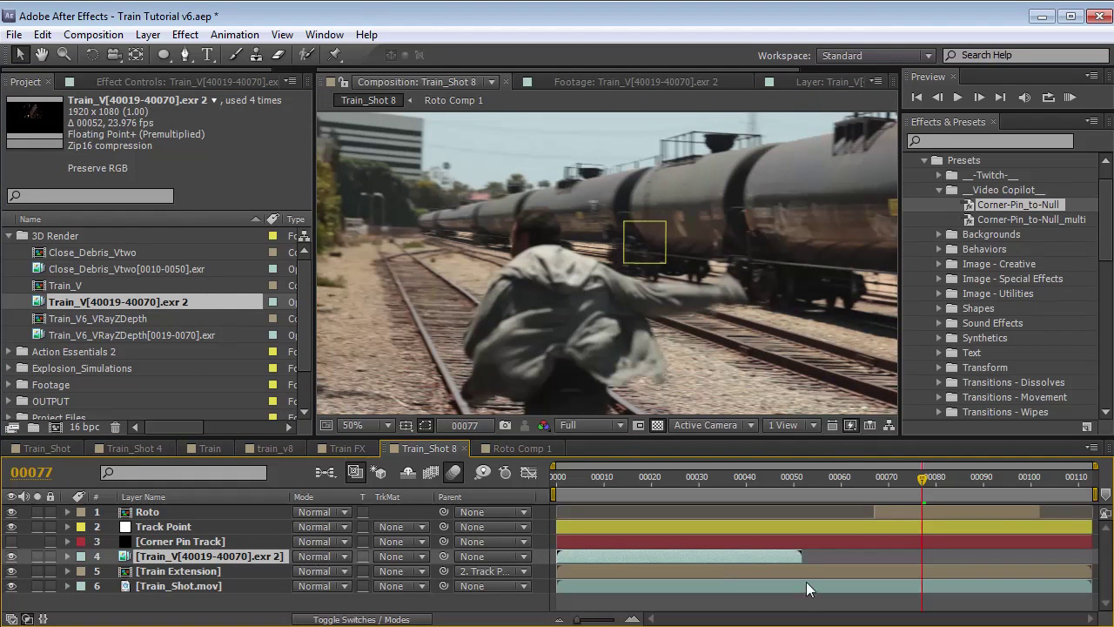
# Set the preview resolution to Half and slide the Train_V render layer in time to start at frame 77
pyautogui.moveTo(595, 561); pyautogui.dragTo(884, 554)
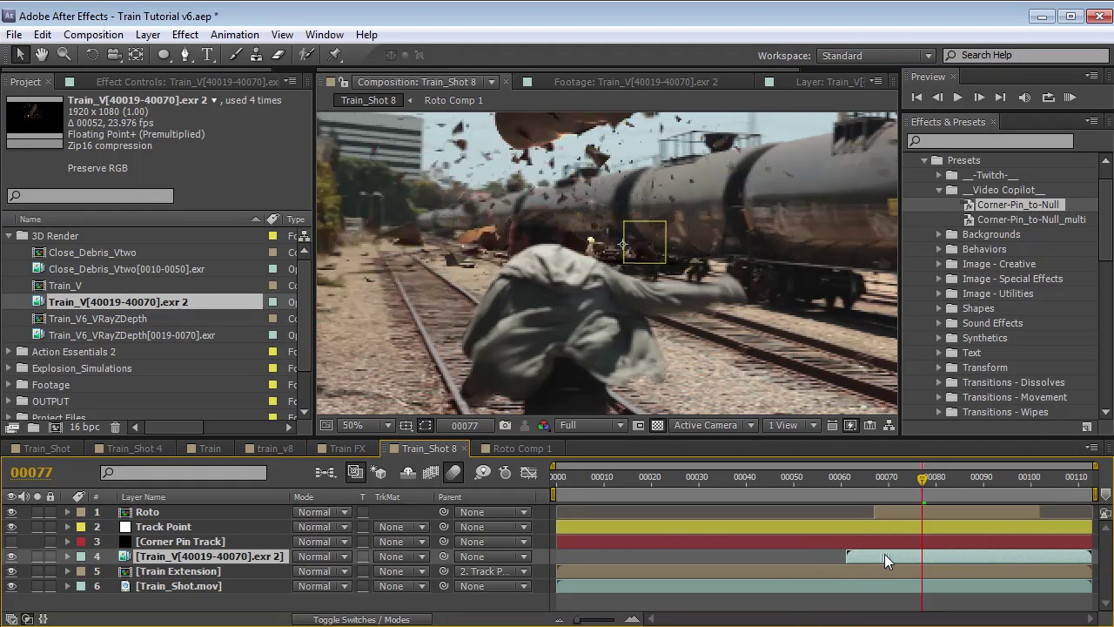
pyautogui.click(596, 425)
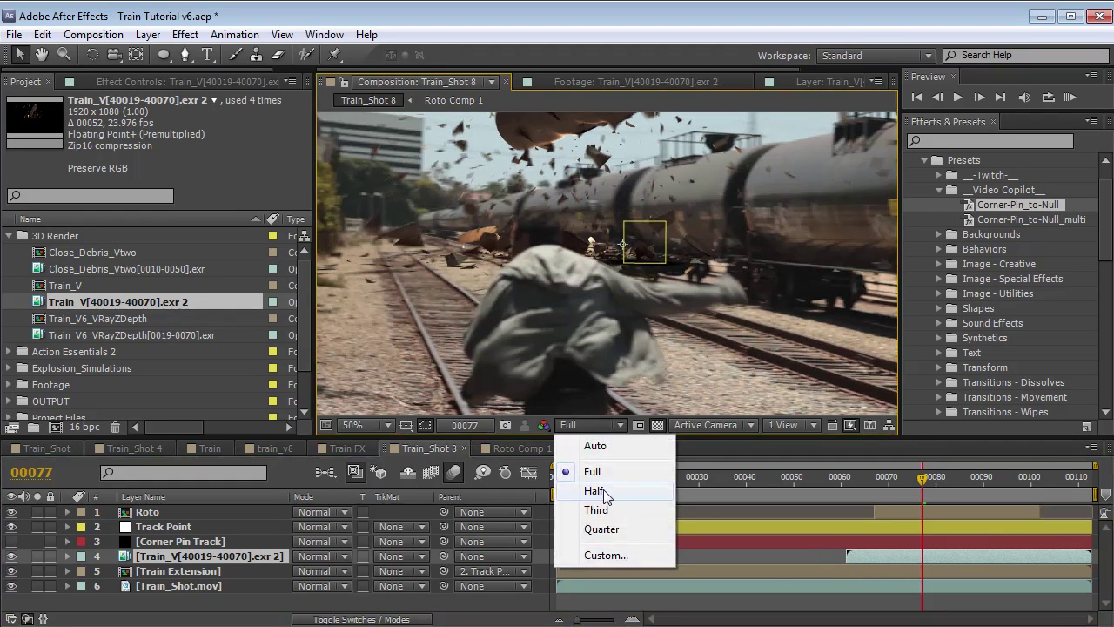
pyautogui.click(606, 493)
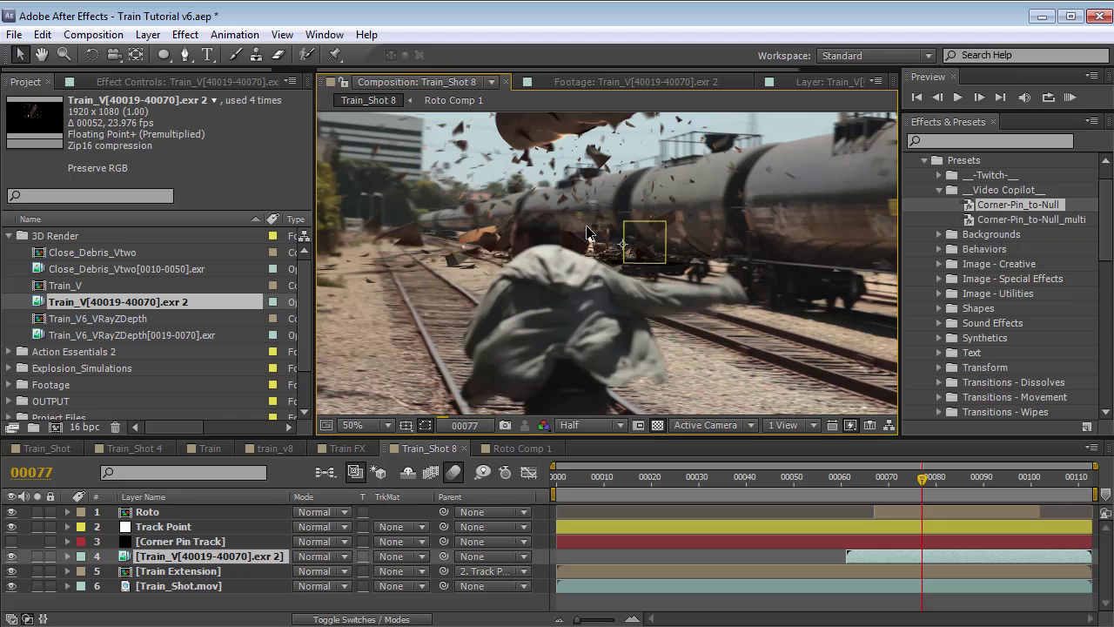
pyautogui.moveTo(866, 555); pyautogui.dragTo(943, 551)
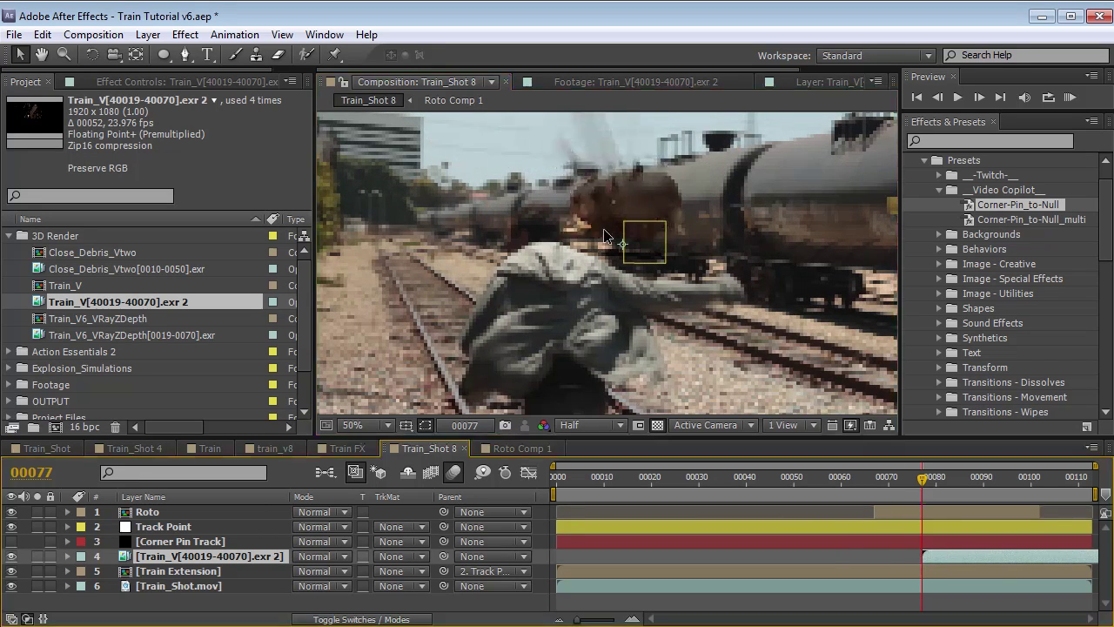
# Scale the Train_V render layer to 120% and position the flying car over the distant train behind the runner
pyautogui.moveTo(658, 202); pyautogui.dragTo(640, 177)
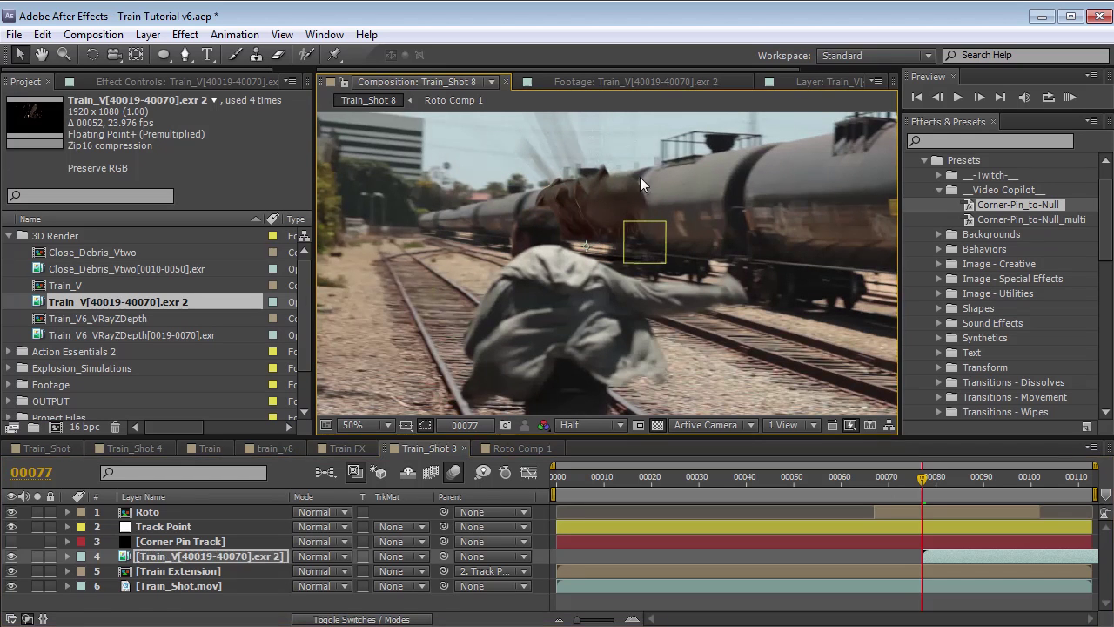
pyautogui.press('s')
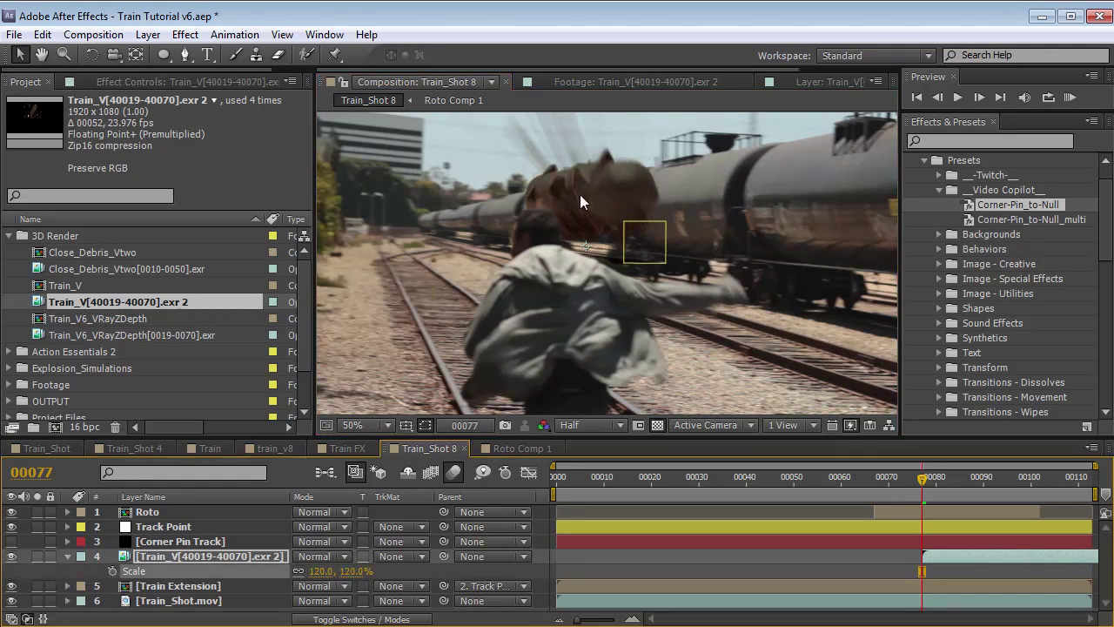
pyautogui.moveTo(583, 217); pyautogui.dragTo(587, 214)
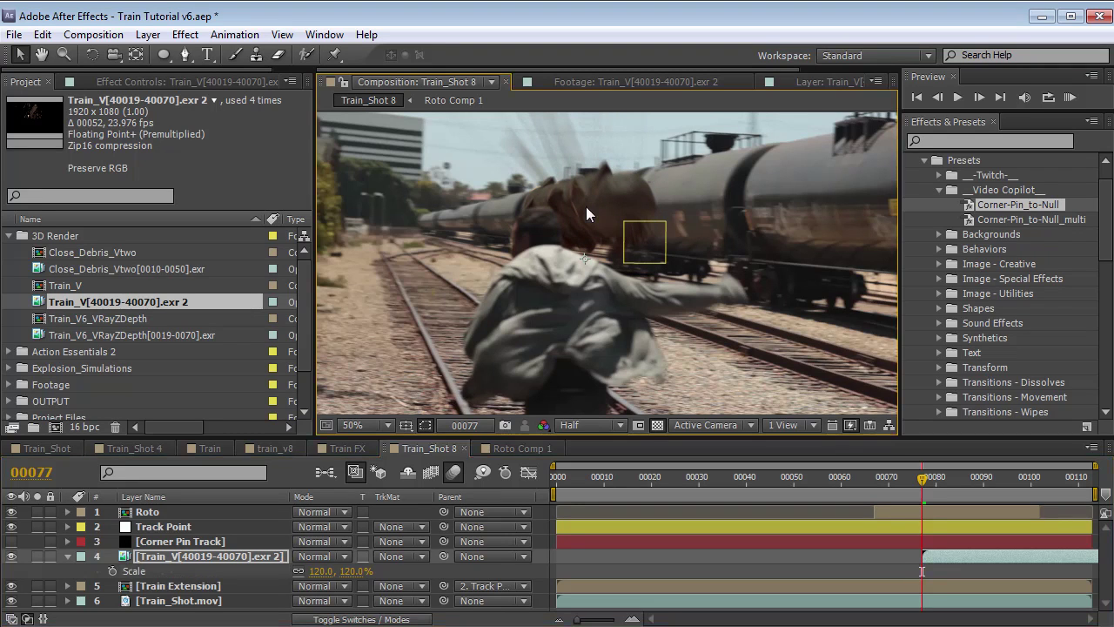
# Parent the Train_V render layer to Track Point and check how it follows the shot up to frame 68
pyautogui.moveTo(447, 556); pyautogui.dragTo(175, 525)
pyautogui.press('h')
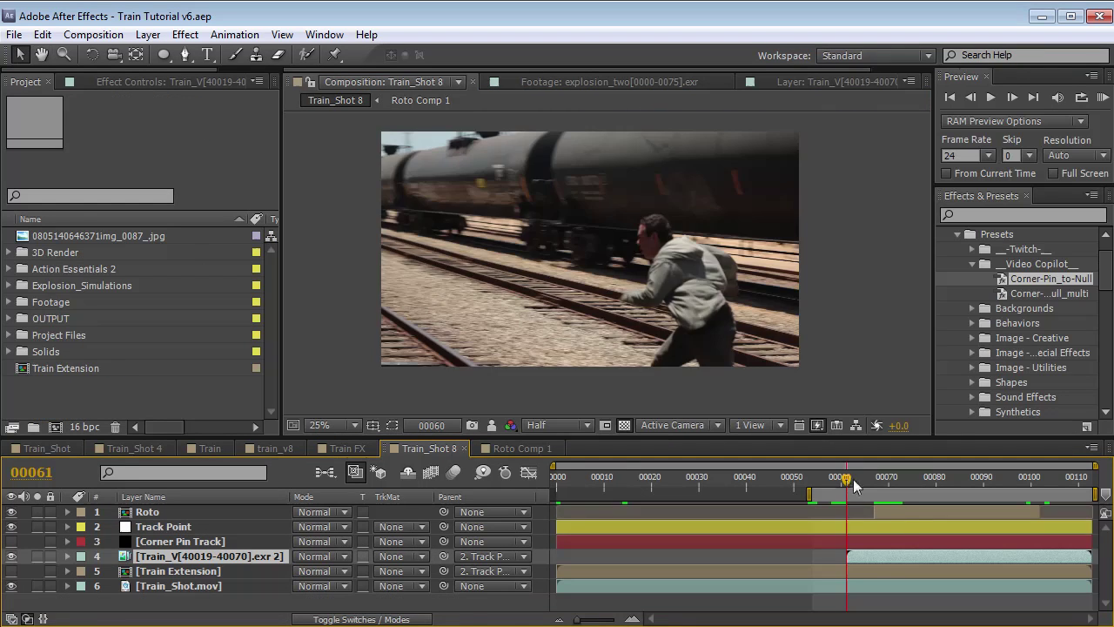
pyautogui.moveTo(853, 479); pyautogui.dragTo(882, 493)
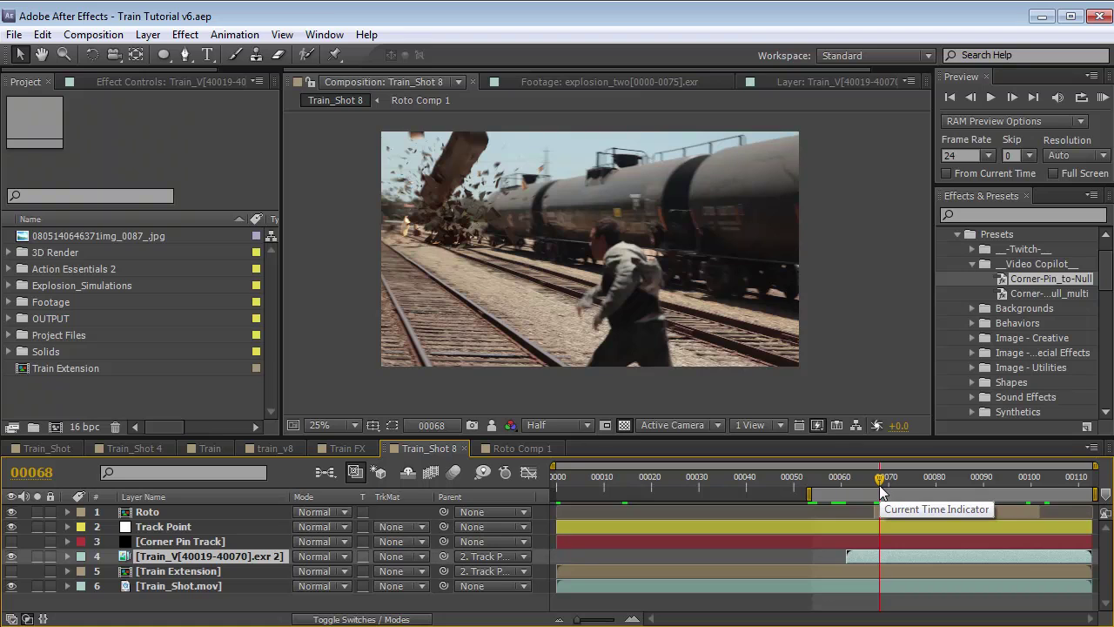
# Examine the stock clips in the Action Essentials 2 folder, including Car_Bomb.mov and Charge_05.mov, and collapse the folder
pyautogui.click(10, 244)
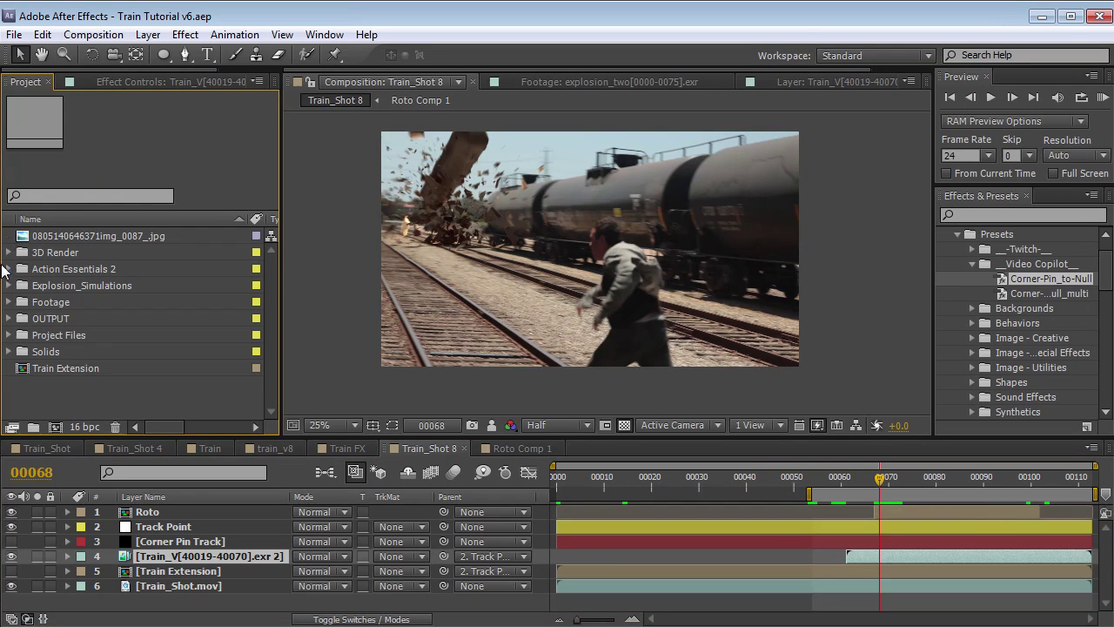
pyautogui.click(9, 269)
pyautogui.click(126, 249)
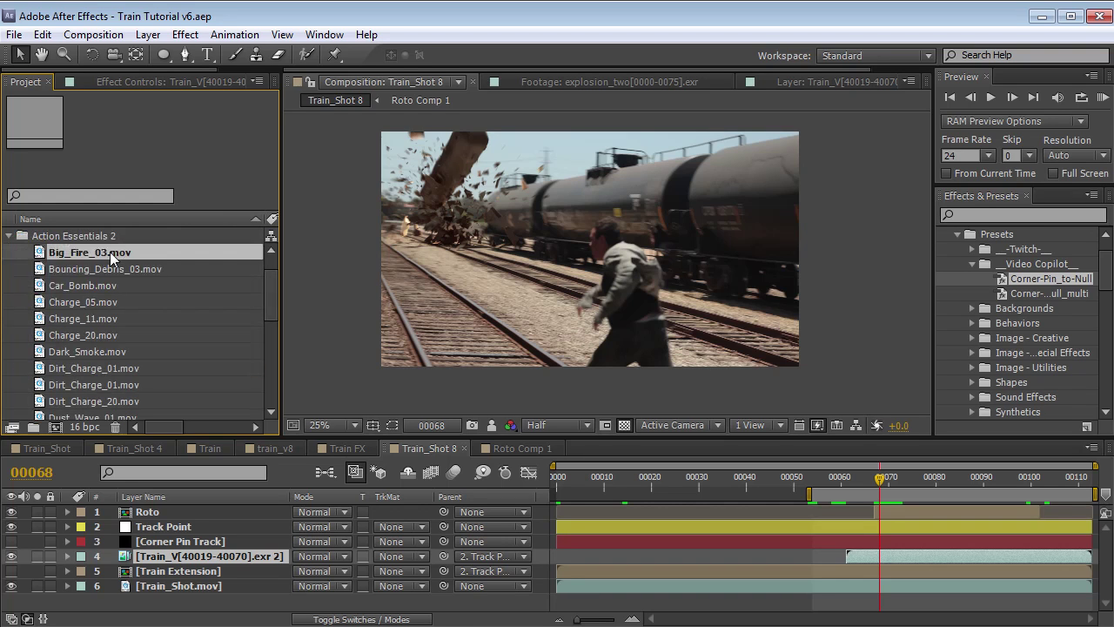
pyautogui.click(90, 270)
pyautogui.click(87, 284)
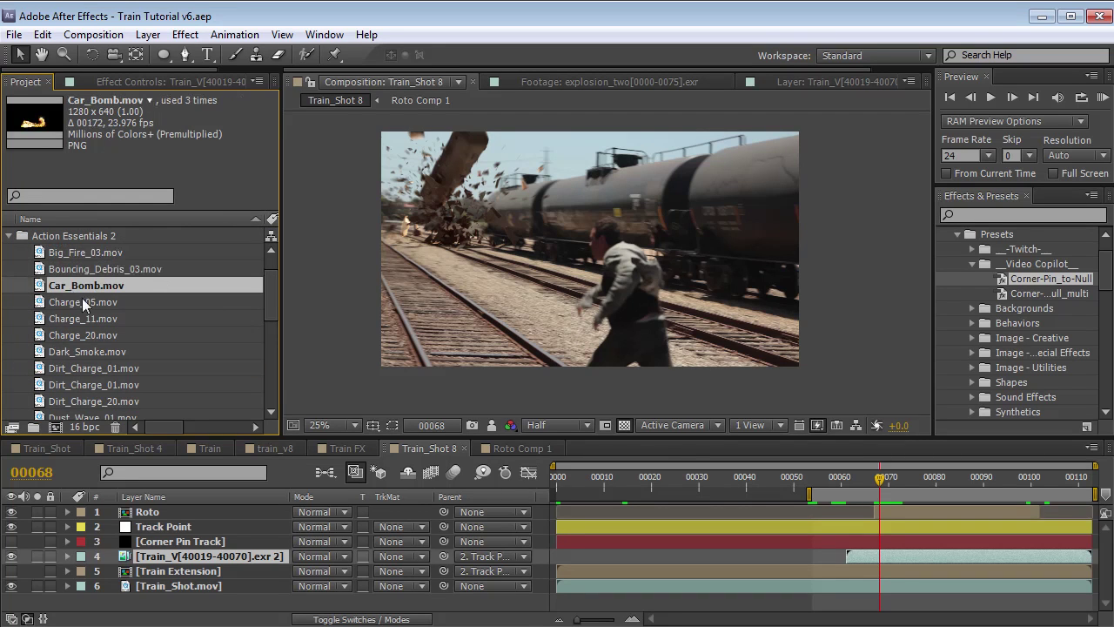
pyautogui.click(87, 302)
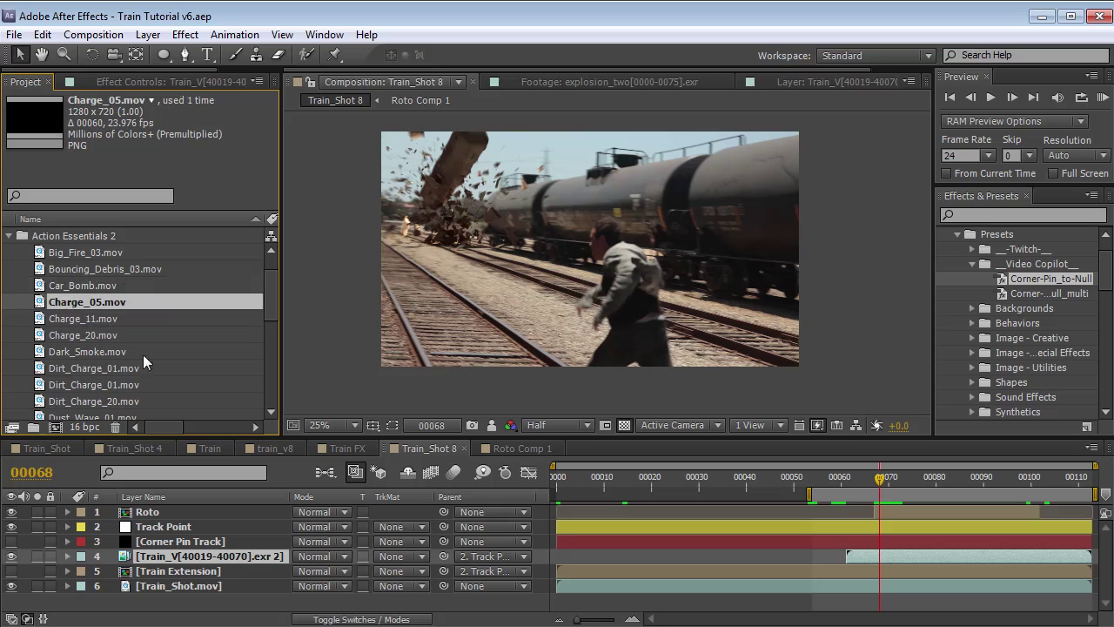
pyautogui.moveTo(270, 307); pyautogui.dragTo(267, 281)
pyautogui.click(10, 269)
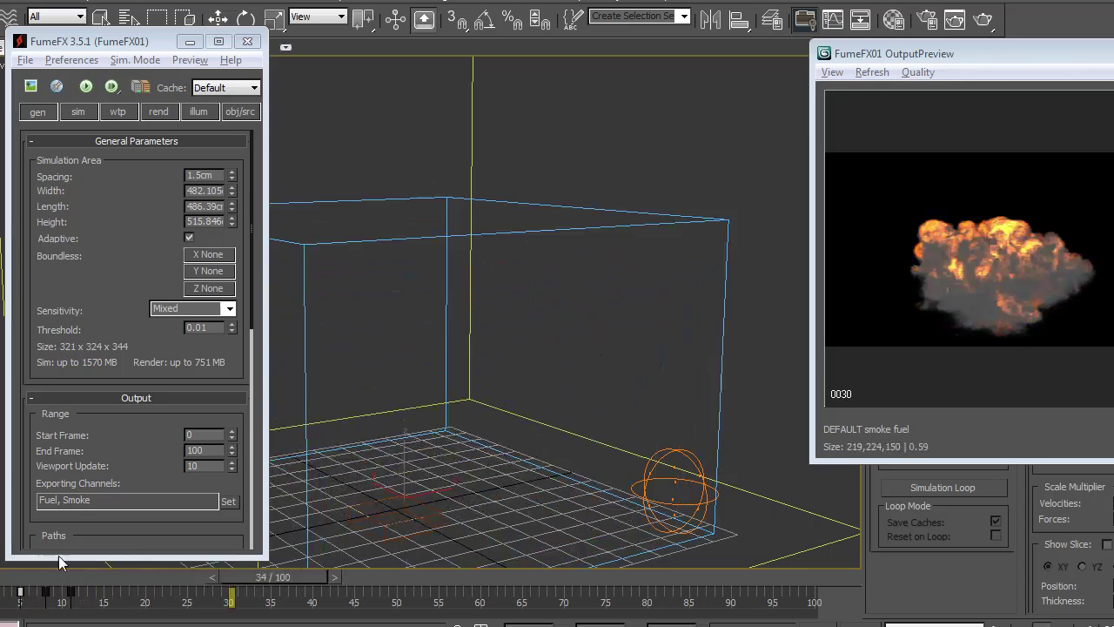
# Review the FumeFX explosion in 3ds Max, then preview explosion[0000-0072].exr from Explosion_Simulations in After Effects up to frame 56
pyautogui.moveTo(2, 595); pyautogui.dragTo(156, 589)
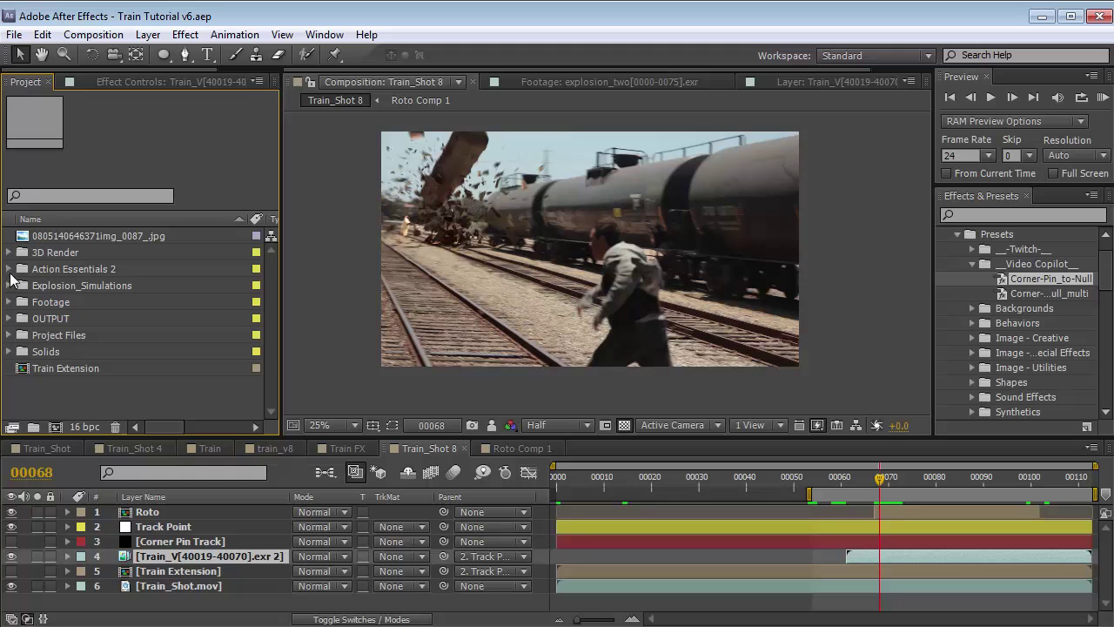
pyautogui.click(10, 286)
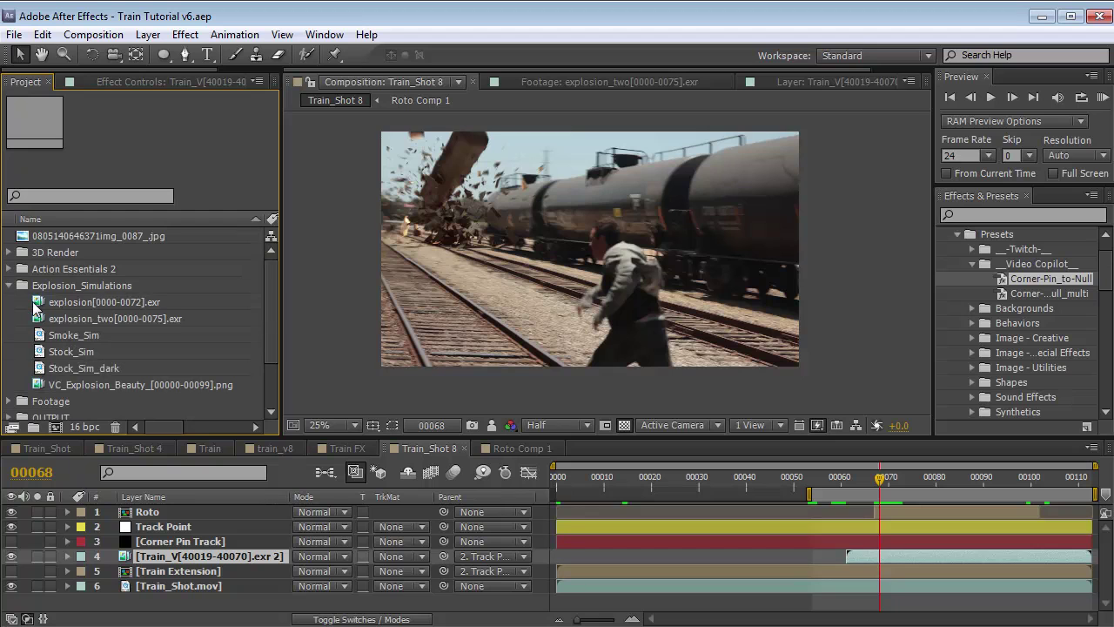
pyautogui.doubleClick(36, 305)
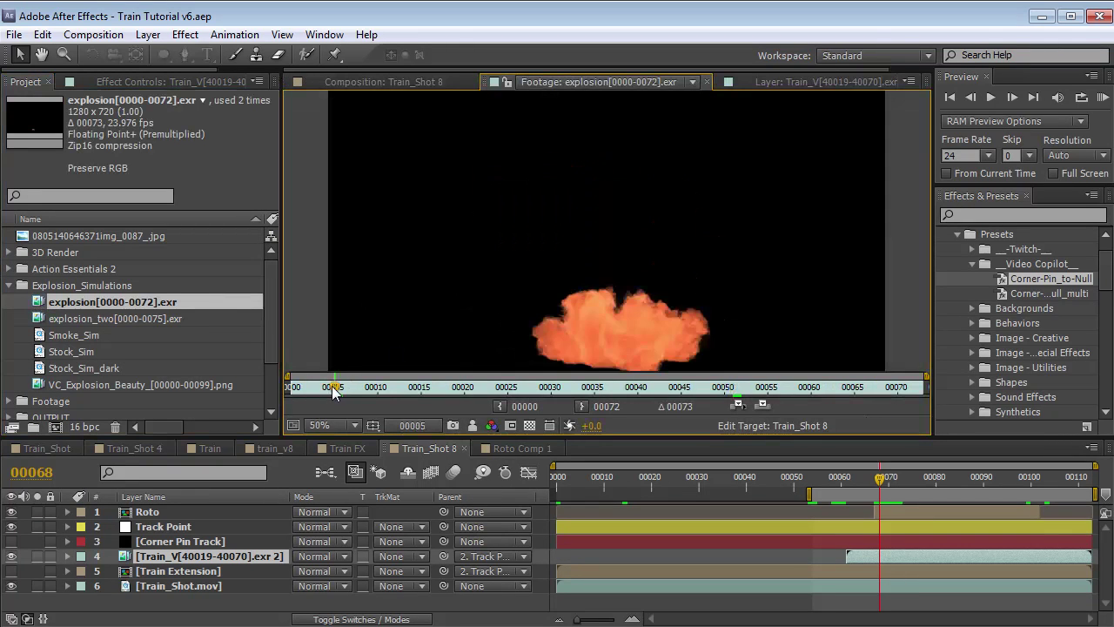
pyautogui.moveTo(405, 391); pyautogui.dragTo(780, 396)
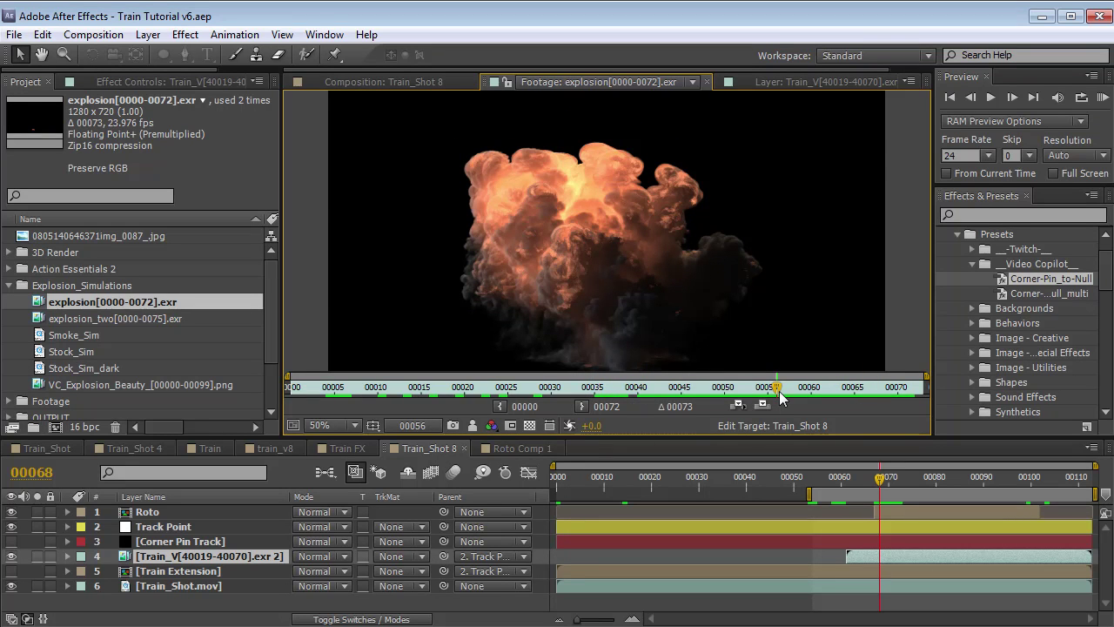
# In Train_Shot 8 at frame 67, add explosion[0000-0072].exr beneath the Train_V render and slide it to start at about frame 50
pyautogui.click(337, 83)
pyautogui.moveTo(875, 486)
pyautogui.mouseDown()
pyautogui.moveTo(844, 486)
pyautogui.moveTo(874, 485)
pyautogui.mouseUp()
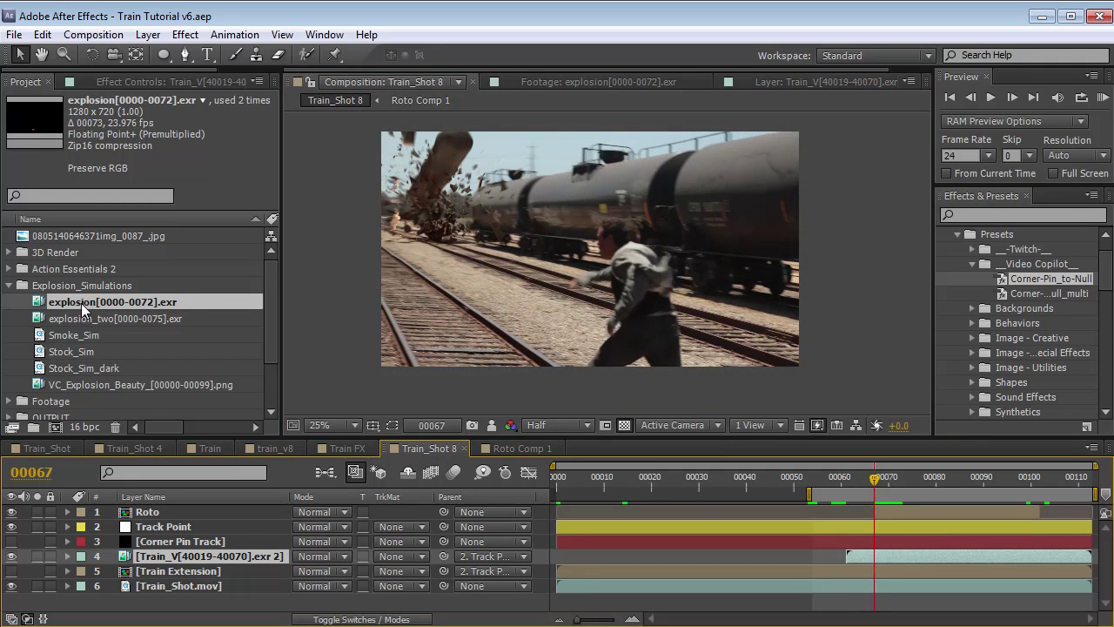
pyautogui.moveTo(89, 299); pyautogui.dragTo(155, 571)
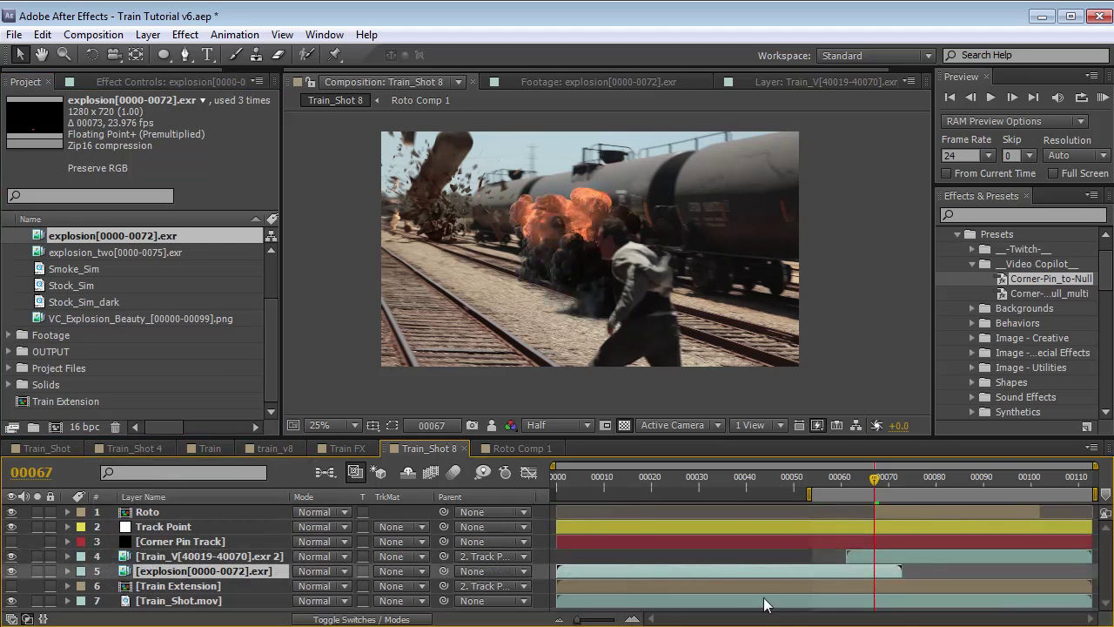
pyautogui.moveTo(570, 570); pyautogui.dragTo(806, 584)
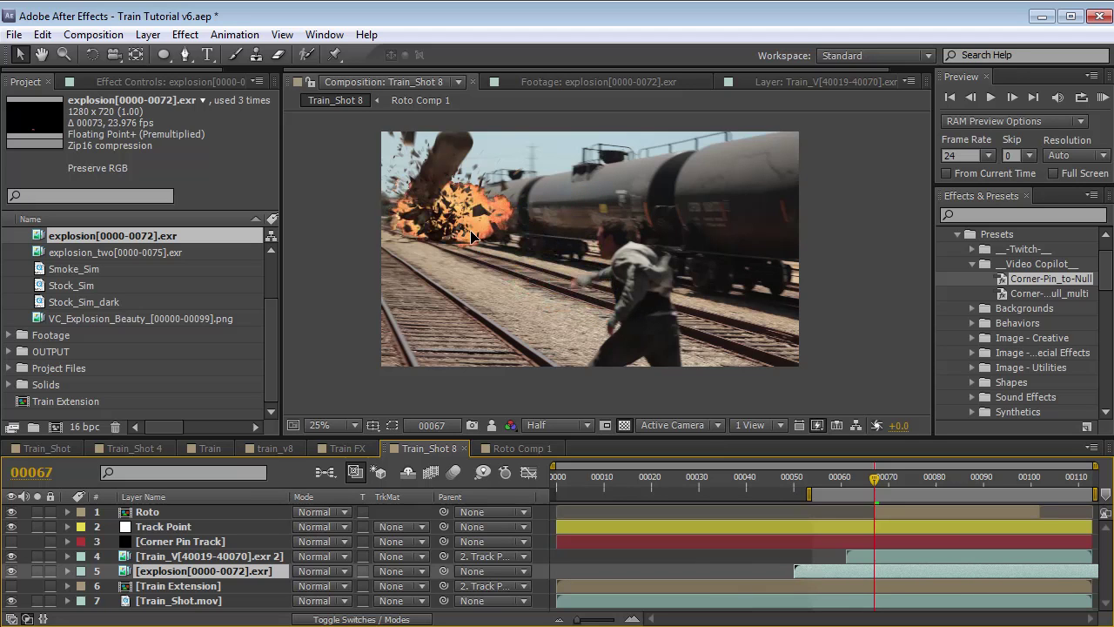
# Scale the explosion layer to 152%, position it behind the flying train car and check it up to frame 81
pyautogui.press('s')
pyautogui.moveTo(487, 330); pyautogui.dragTo(442, 233)
pyautogui.hotkey('ctrl', 'z')
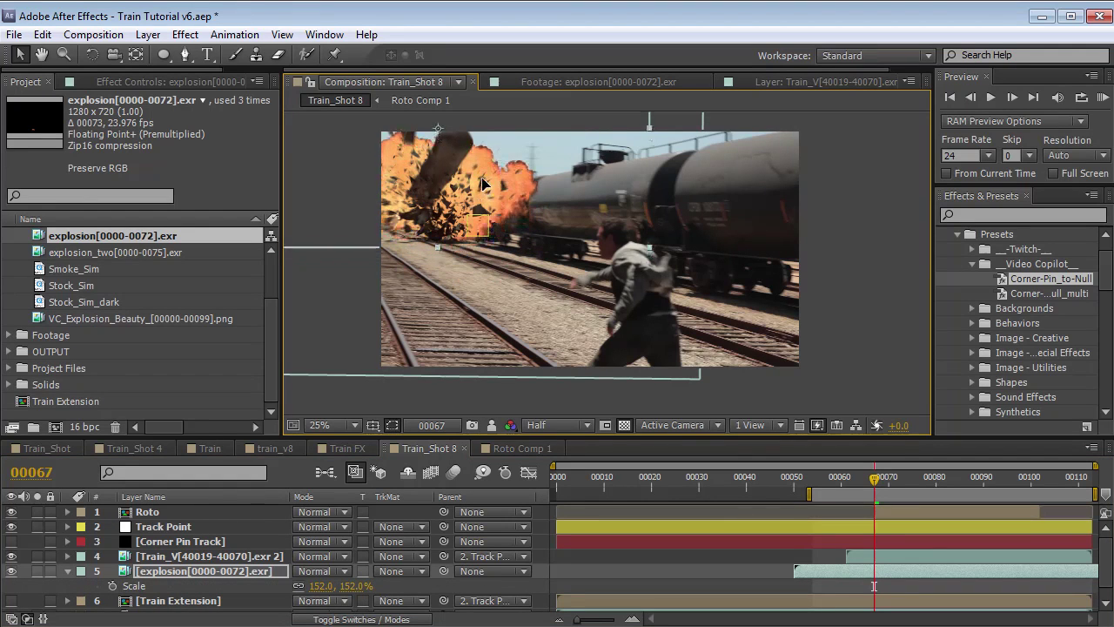
pyautogui.click(847, 479)
pyautogui.moveTo(883, 488); pyautogui.dragTo(941, 485)
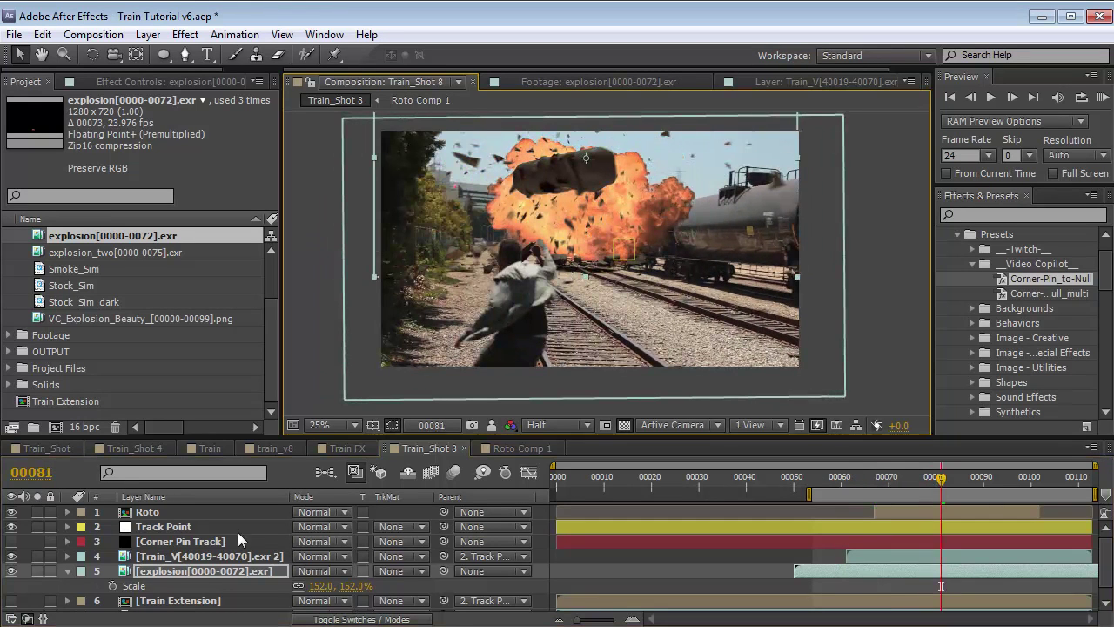
# Parent the explosion layer to Track Point and shift it slightly earlier to start at about frame 48
pyautogui.moveTo(444, 571); pyautogui.dragTo(173, 526)
pyautogui.moveTo(859, 481); pyautogui.dragTo(1044, 508)
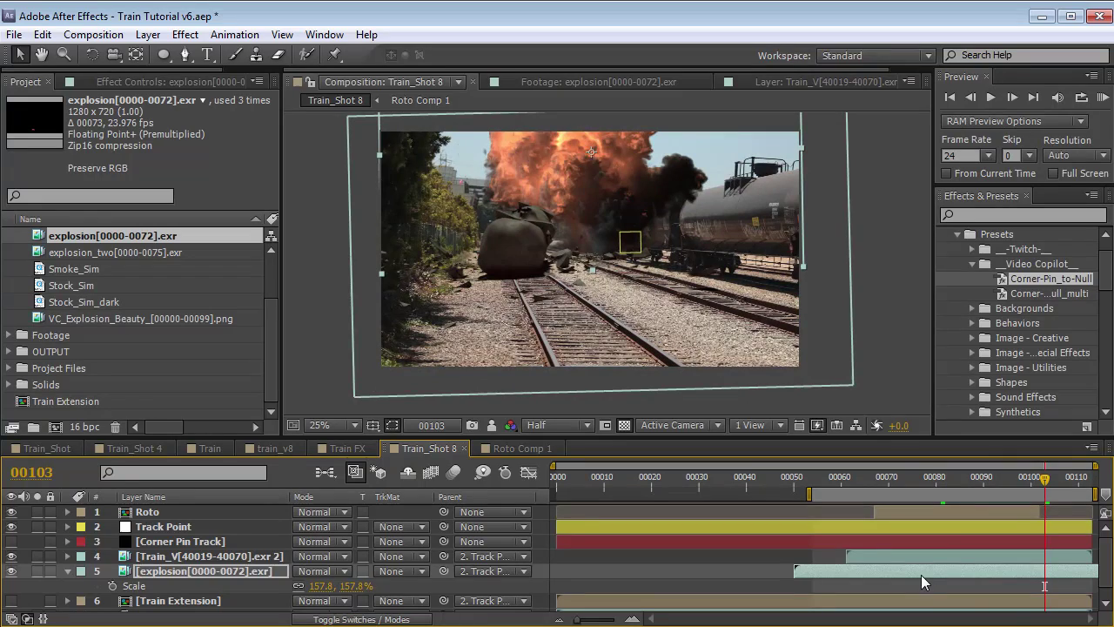
pyautogui.moveTo(924, 582); pyautogui.dragTo(915, 582)
pyautogui.moveTo(840, 478); pyautogui.dragTo(936, 513)
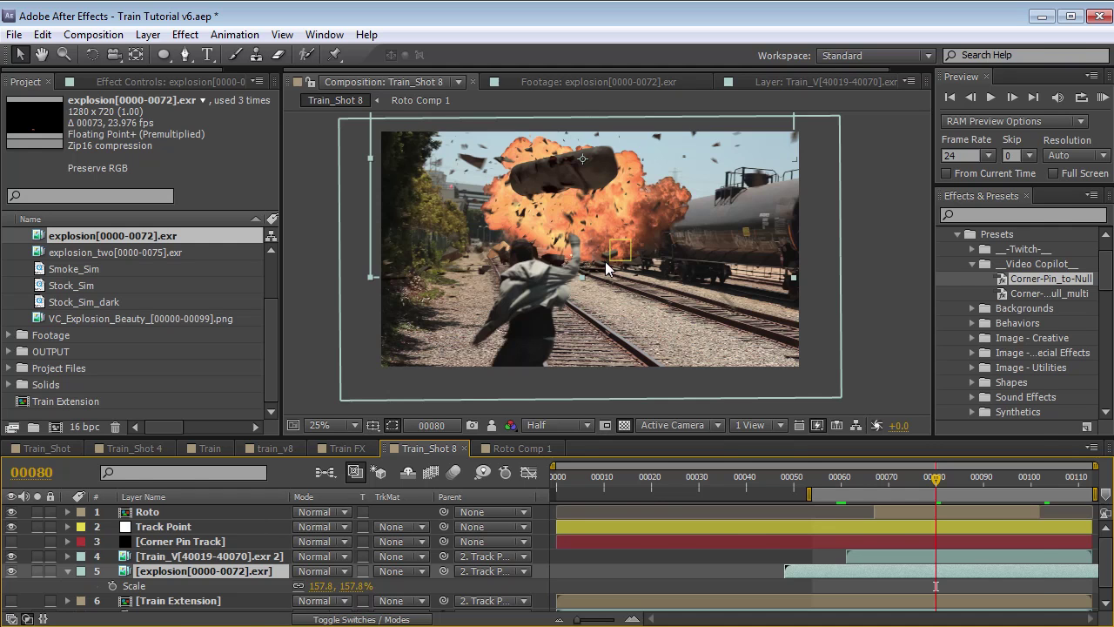
# Switch to Firefox, look over the airshow explosion images, then search images for "explosion watermelons" and browse them
pyautogui.hotkey('alt', 'Tab')
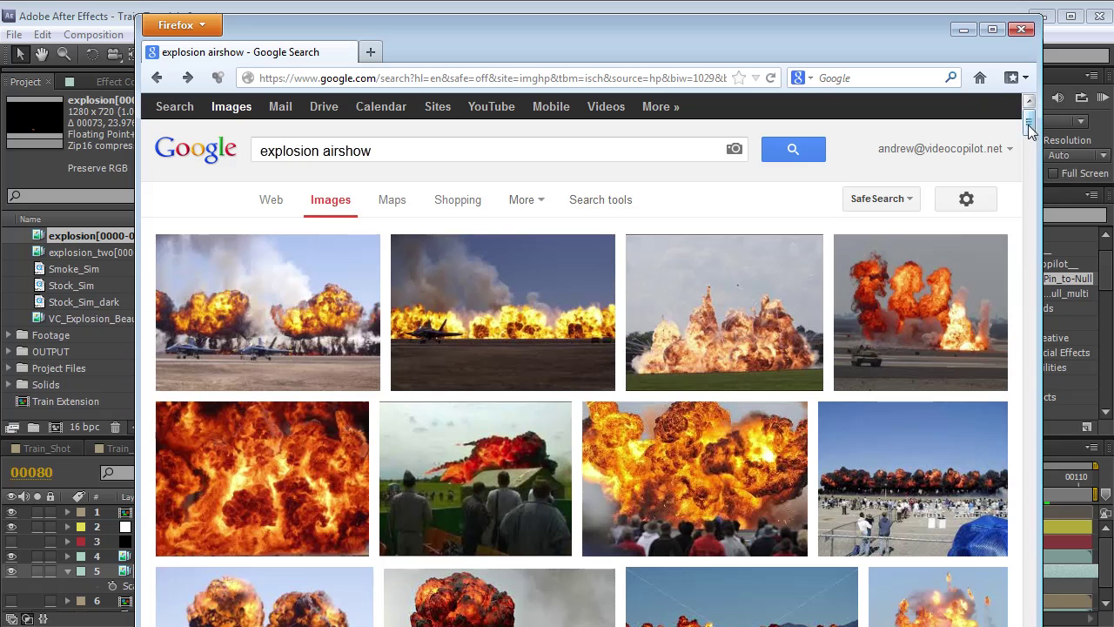
pyautogui.moveTo(1026, 122)
pyautogui.mouseDown()
pyautogui.moveTo(1025, 163)
pyautogui.moveTo(1025, 118)
pyautogui.mouseUp()
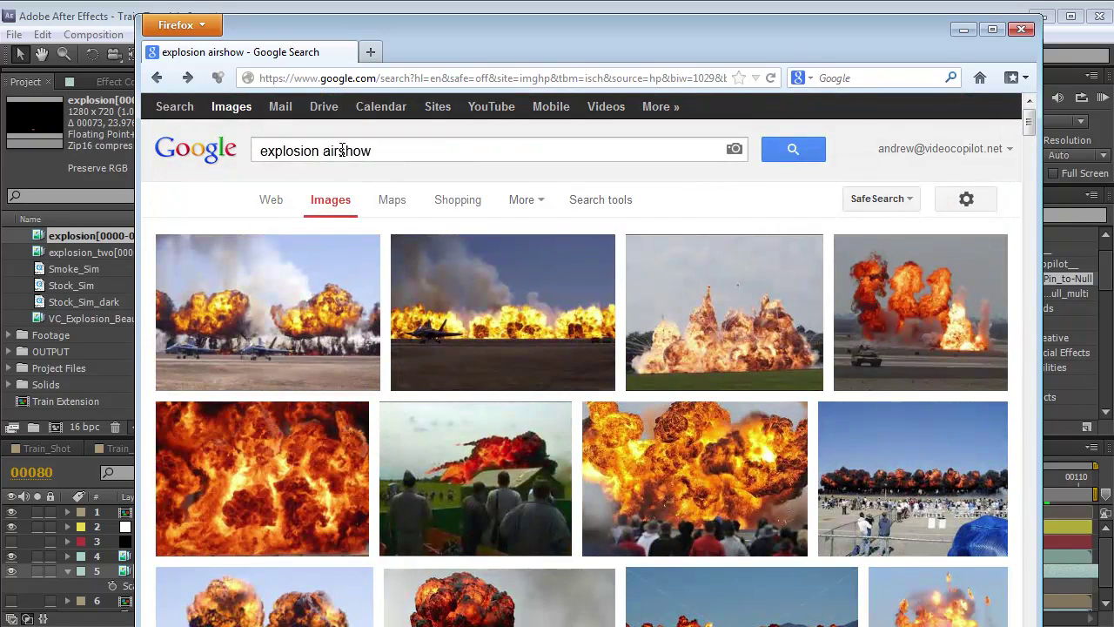
pyautogui.doubleClick(369, 150)
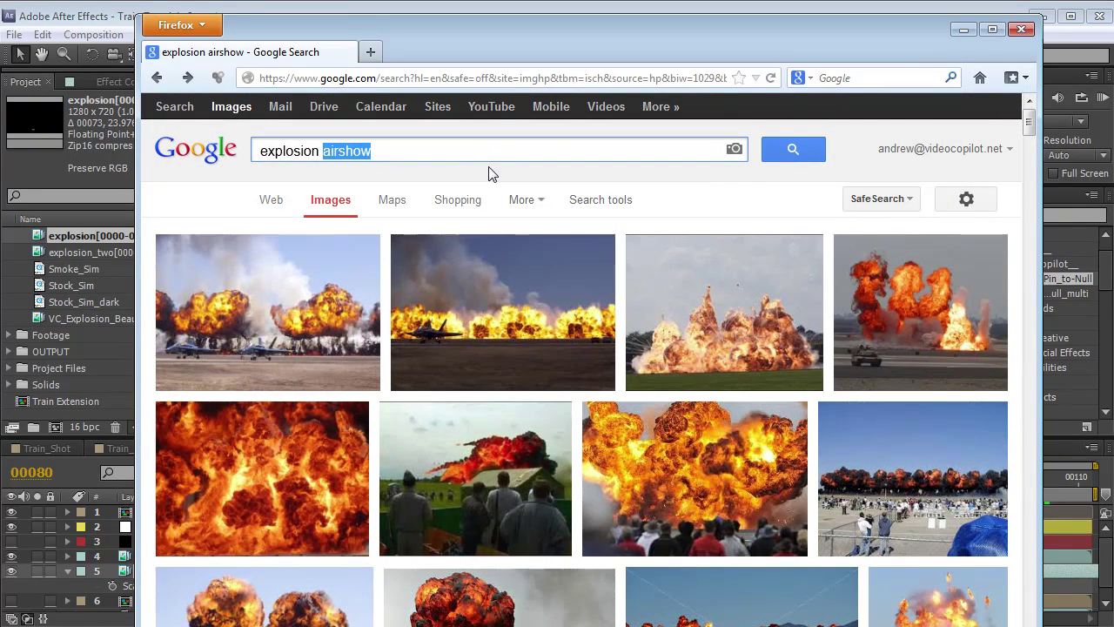
pyautogui.write('watermelons')
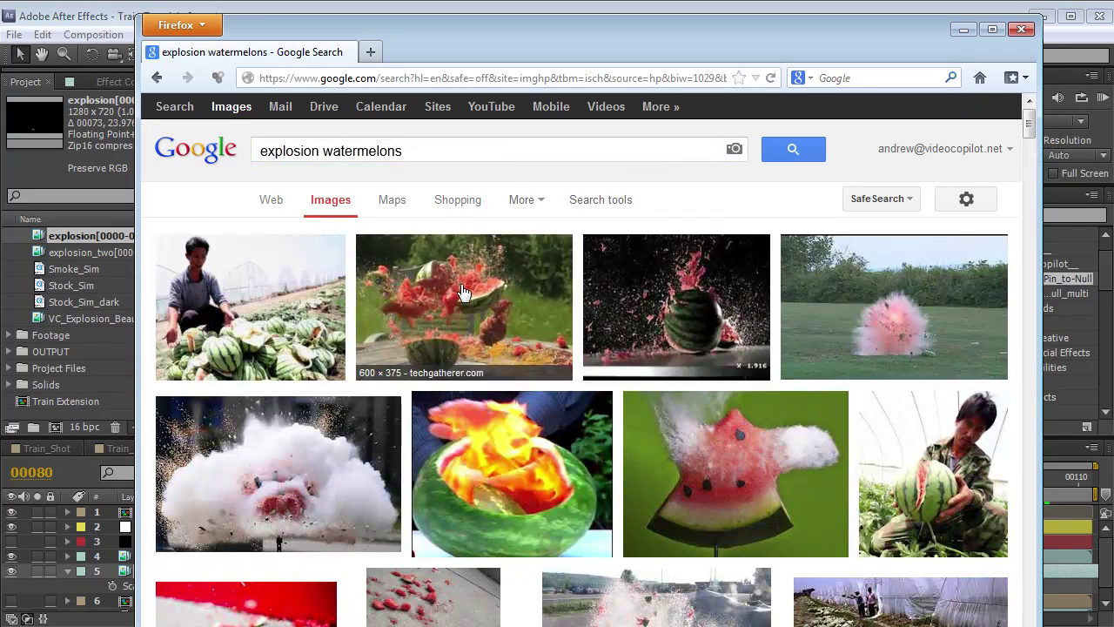
pyautogui.click(1029, 174)
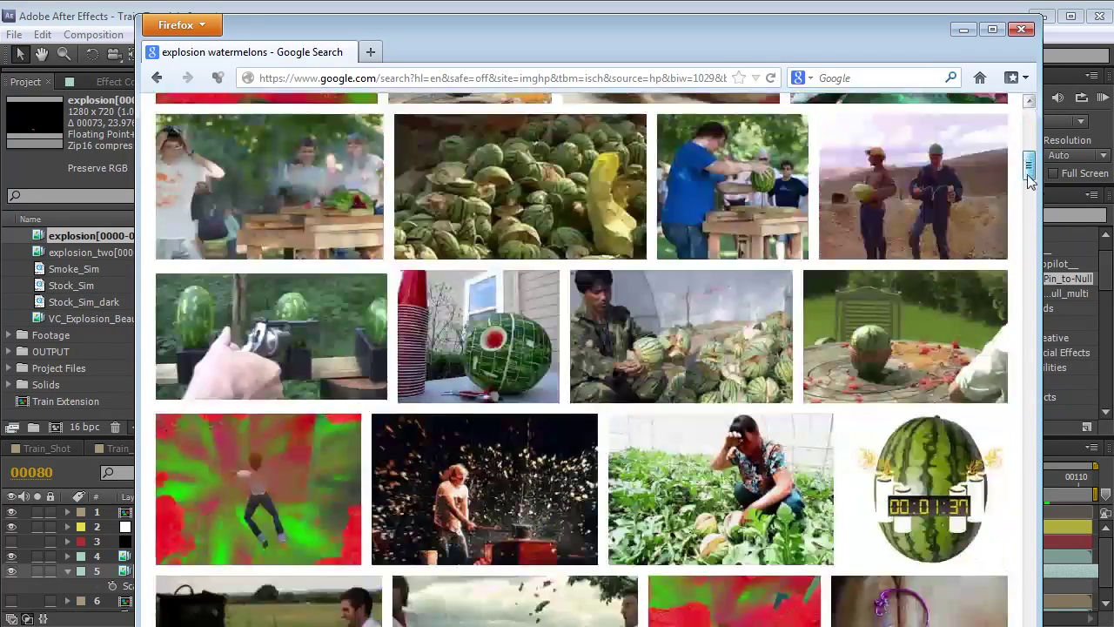
pyautogui.moveTo(1028, 174); pyautogui.dragTo(1029, 113)
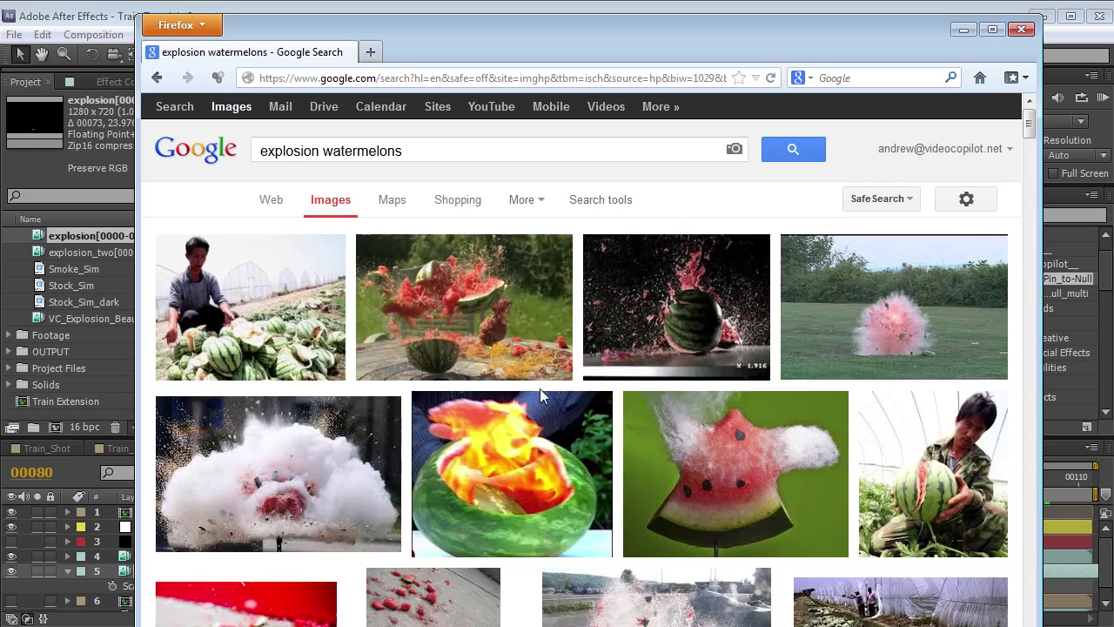
# Go back to the "explosion airshow" image results and open the full-size mushroom fireball photo with the small plane
pyautogui.hotkey('alt', 'Left')
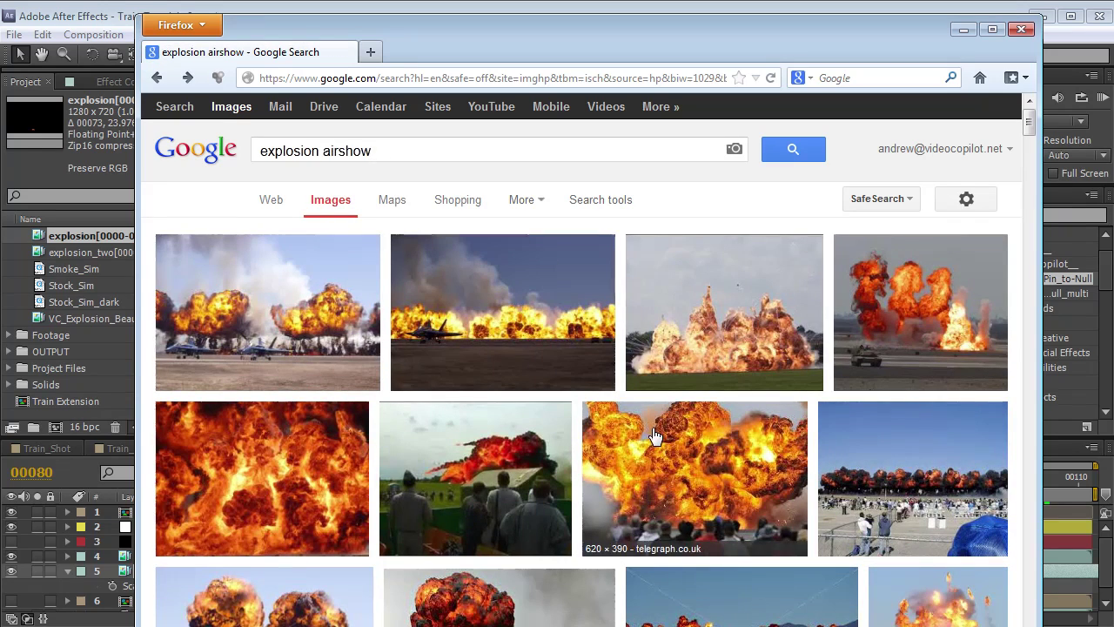
pyautogui.scroll(-5, 261, 262)
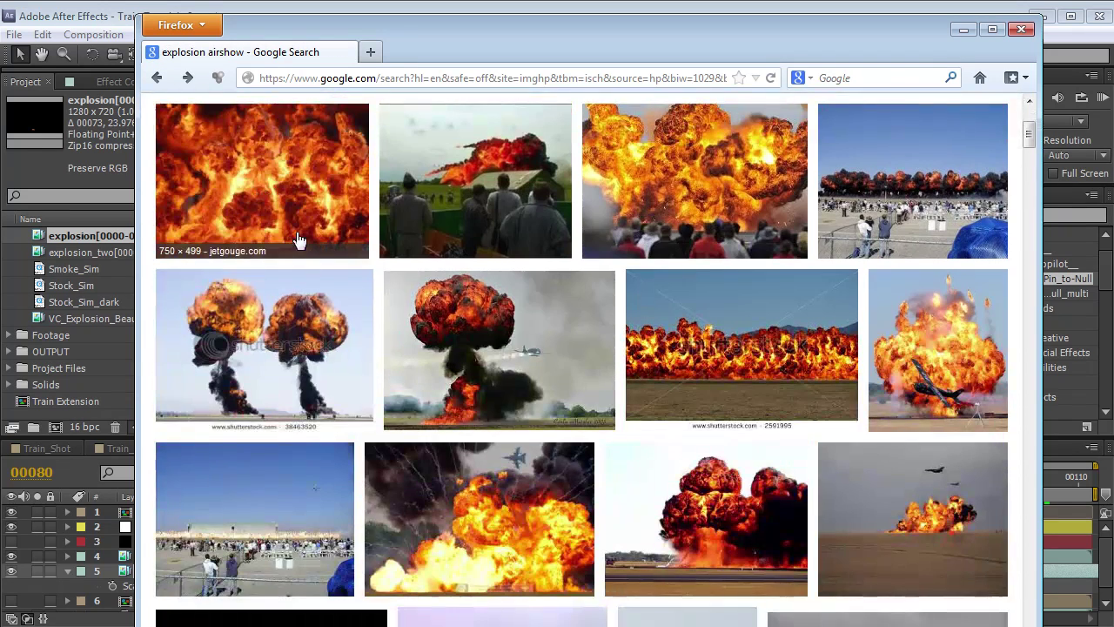
pyautogui.click(465, 326)
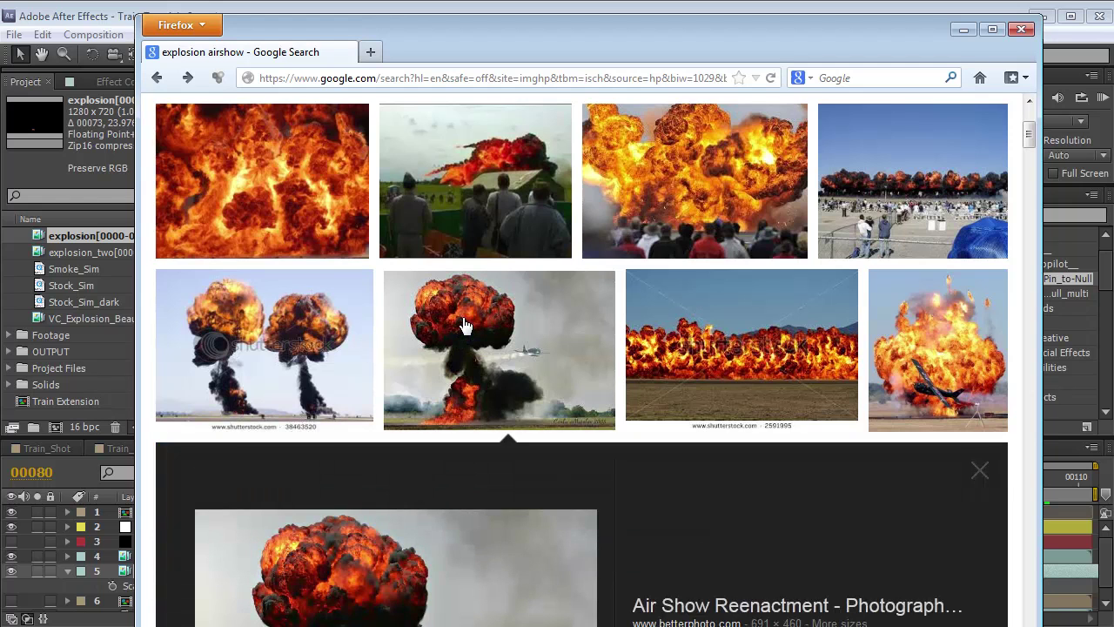
pyautogui.scroll(-3, 801, 523)
pyautogui.click(759, 470)
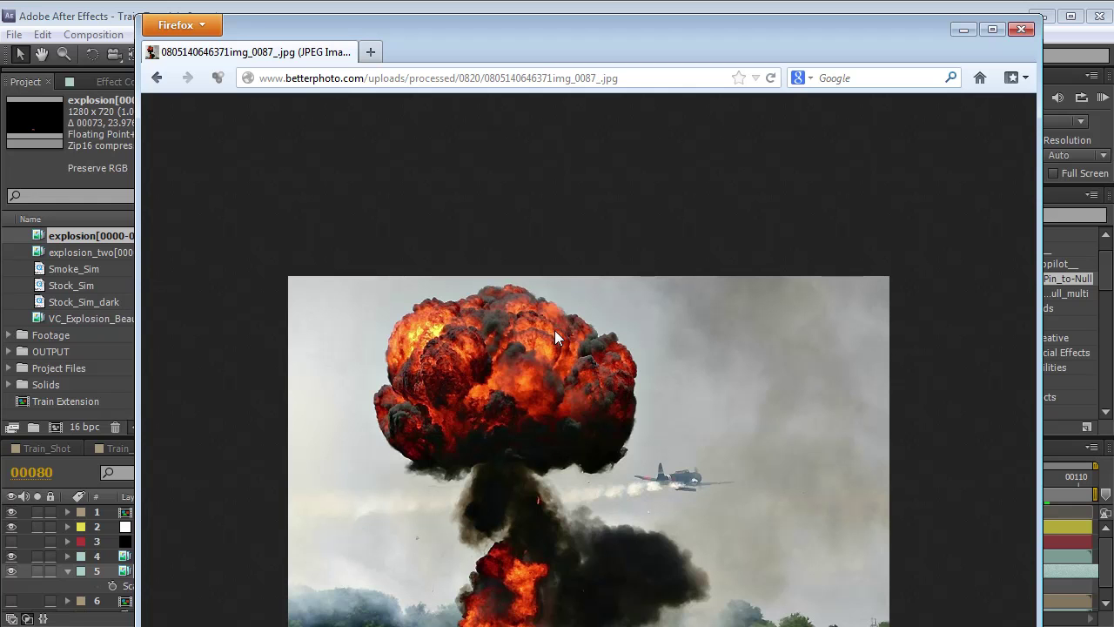
pyautogui.hotkey('alt', 'Tab')
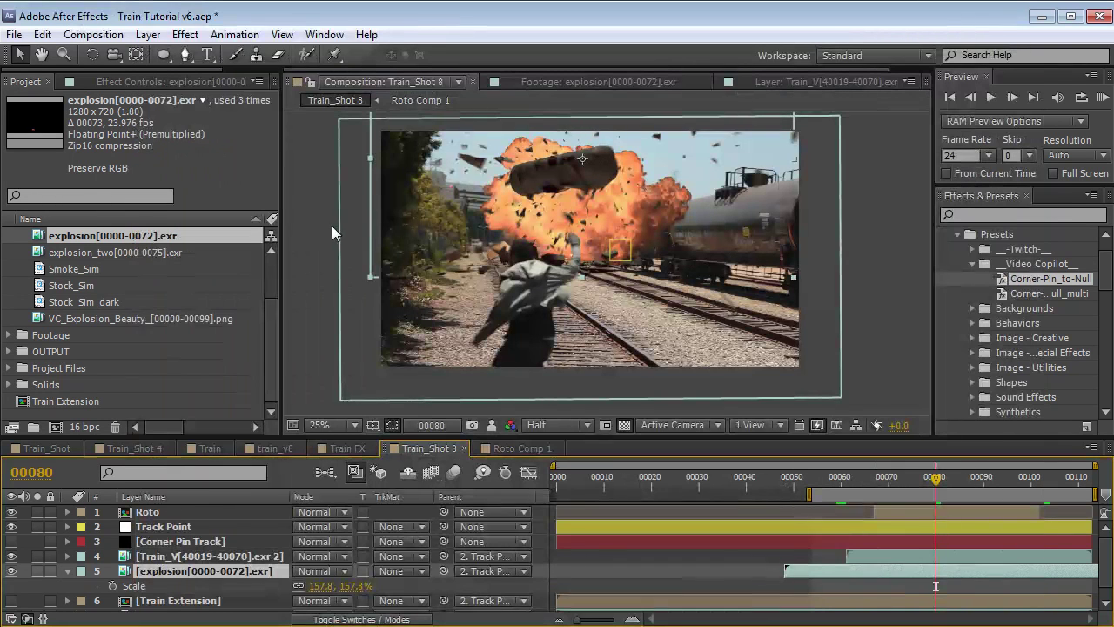
pyautogui.click(272, 359)
pyautogui.scroll(2, 272, 358)
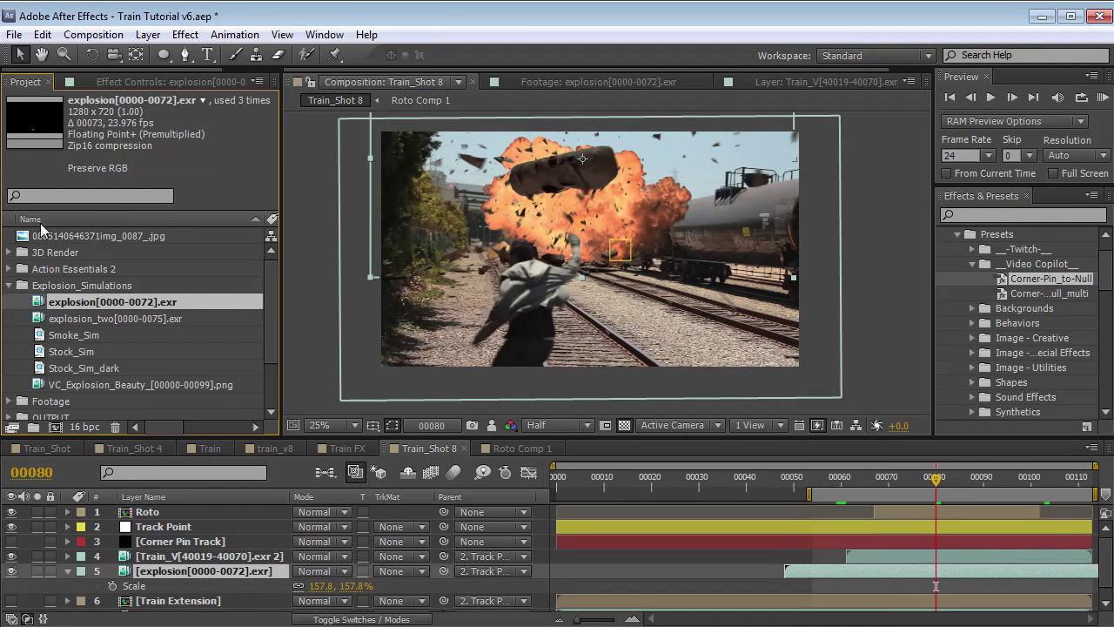
pyautogui.doubleClick(70, 235)
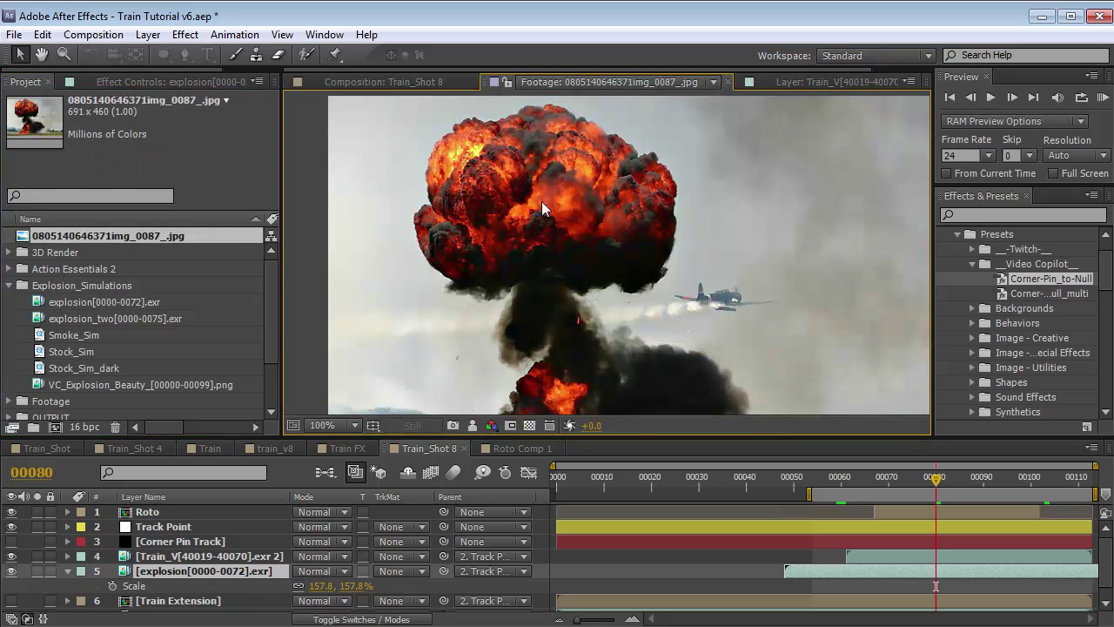
# Dock the fireball reference footage beside the Train_Shot 8 composition, widening the composition view and framing the explosion at 50%
pyautogui.click(349, 78)
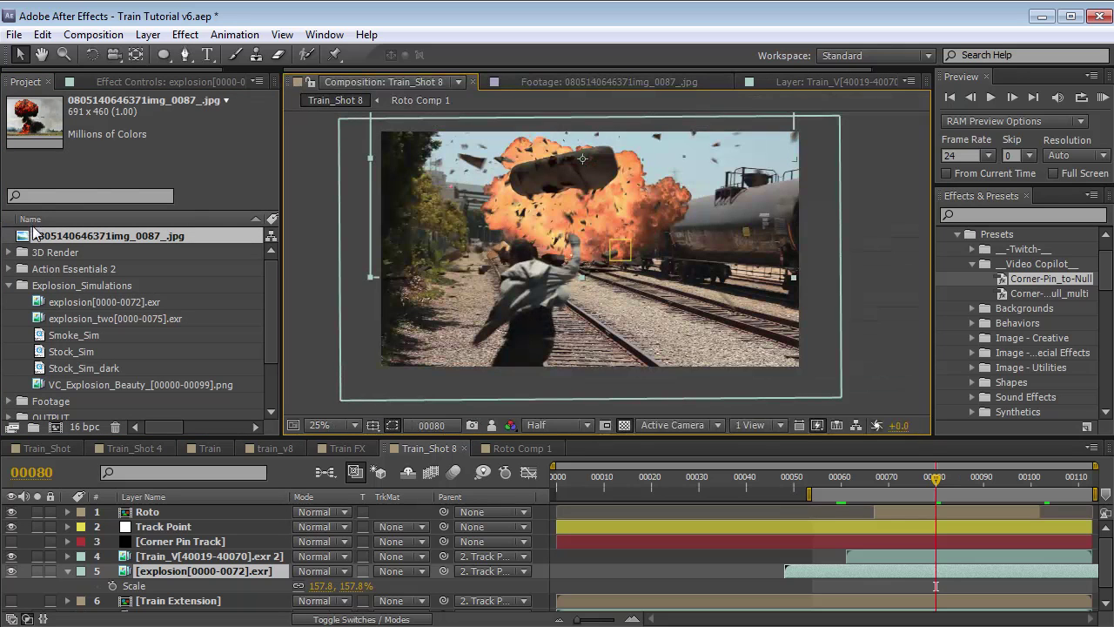
pyautogui.click(488, 82)
pyautogui.moveTo(483, 83); pyautogui.dragTo(907, 229)
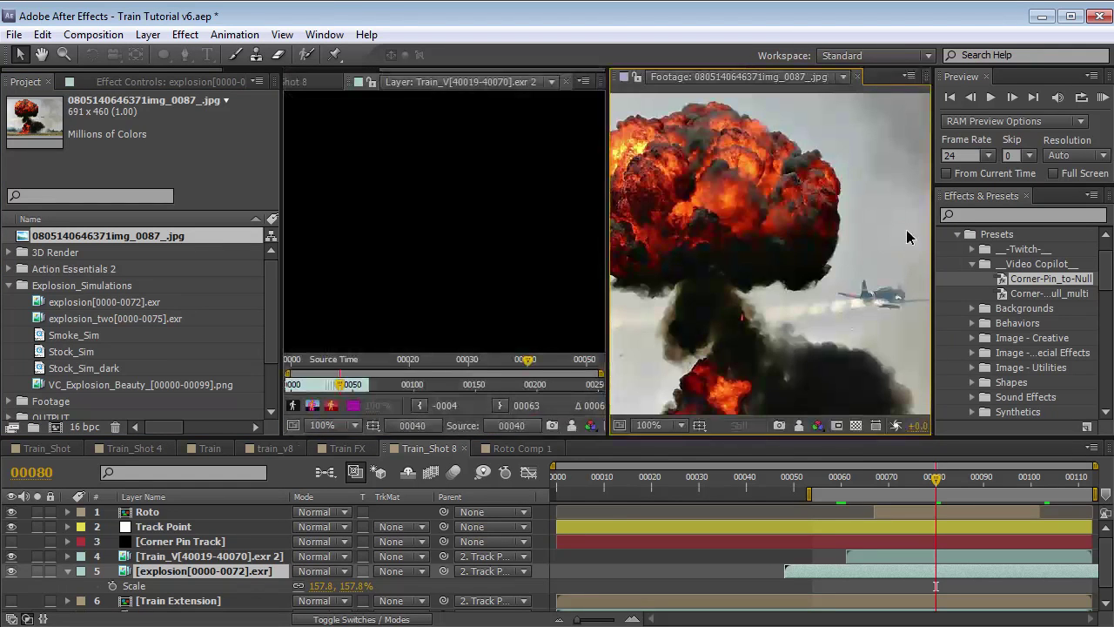
pyautogui.click(288, 79)
pyautogui.press('h')
pyautogui.moveTo(426, 213); pyautogui.dragTo(477, 240)
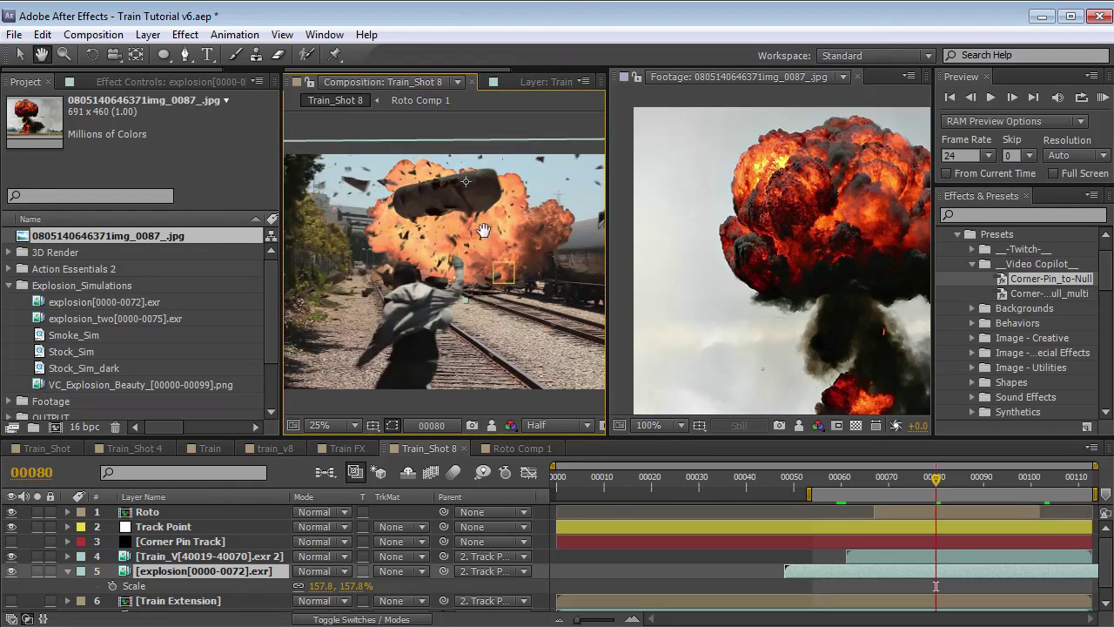
pyautogui.scroll(2, 484, 230)
pyautogui.press('v')
pyautogui.moveTo(607, 272); pyautogui.dragTo(680, 272)
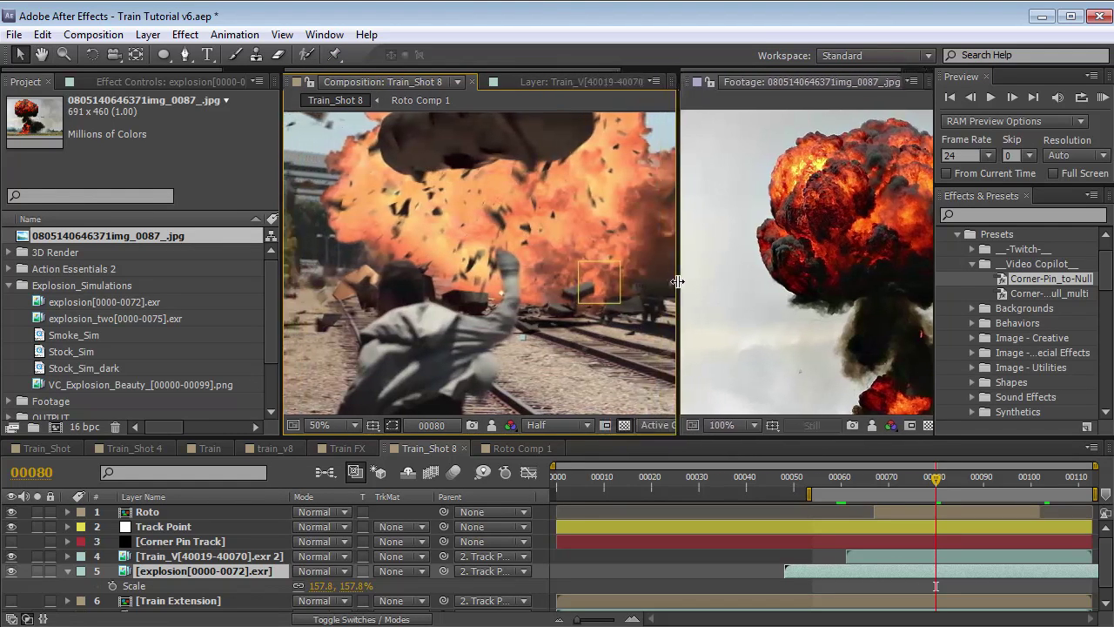
pyautogui.moveTo(409, 161); pyautogui.dragTo(453, 215)
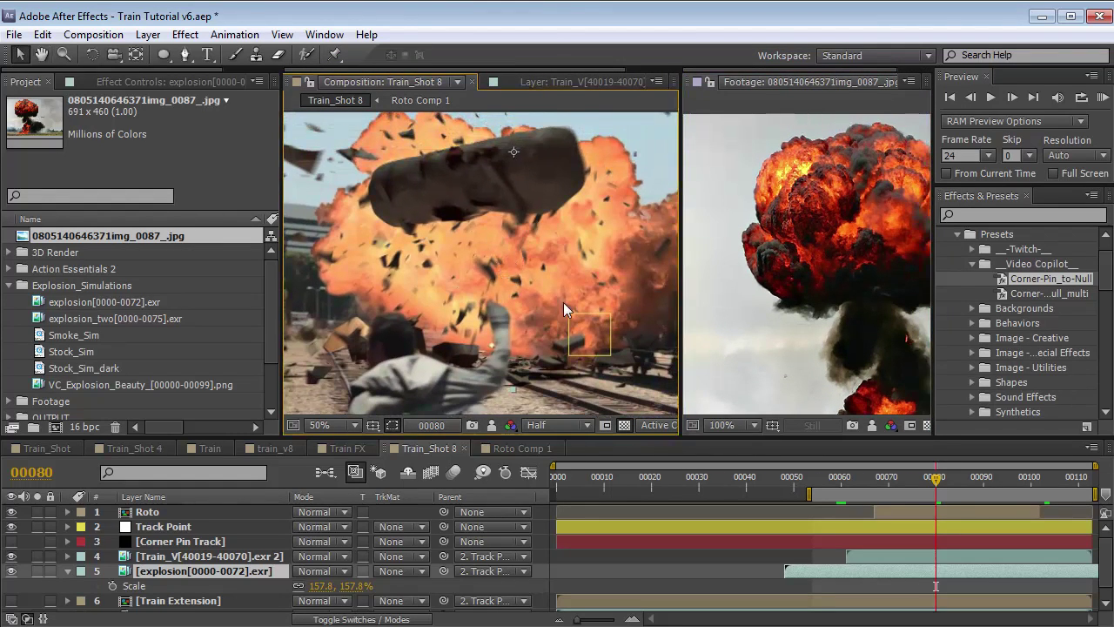
# Collapse the explosion layer's properties and solo it, centring both views for comparison with the reference photo
pyautogui.click(70, 571)
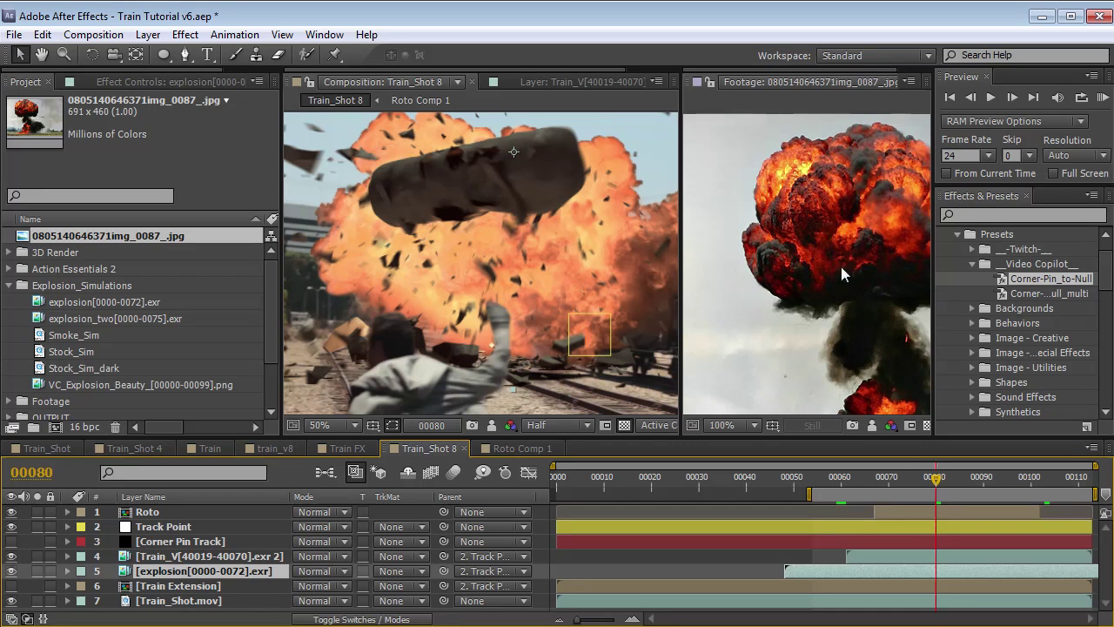
pyautogui.moveTo(841, 266); pyautogui.dragTo(828, 270)
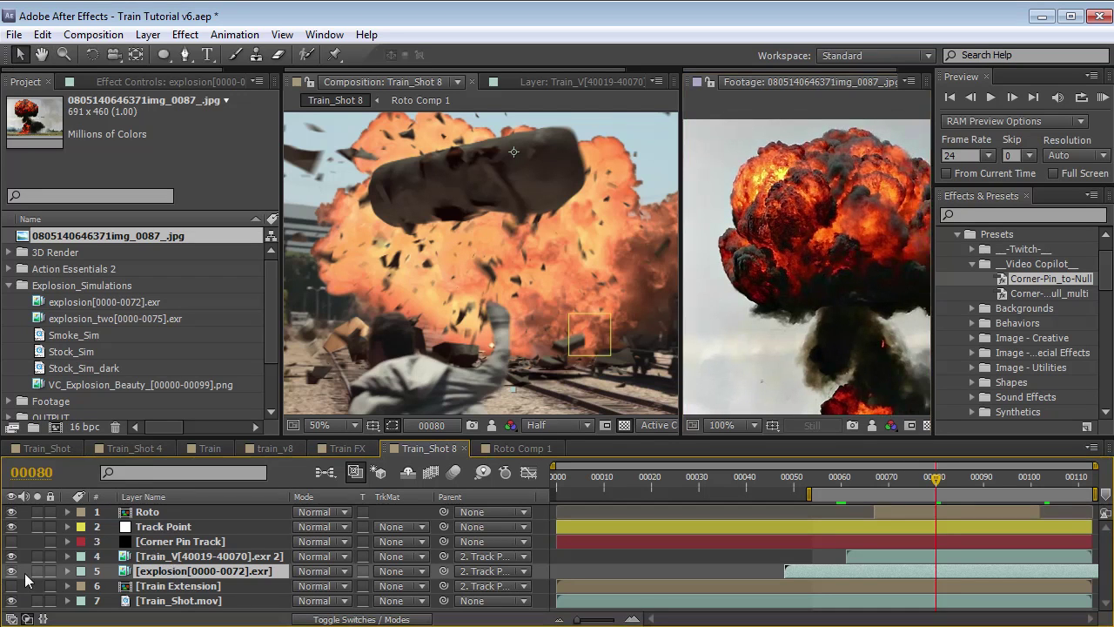
pyautogui.click(38, 571)
pyautogui.moveTo(527, 293); pyautogui.dragTo(519, 302)
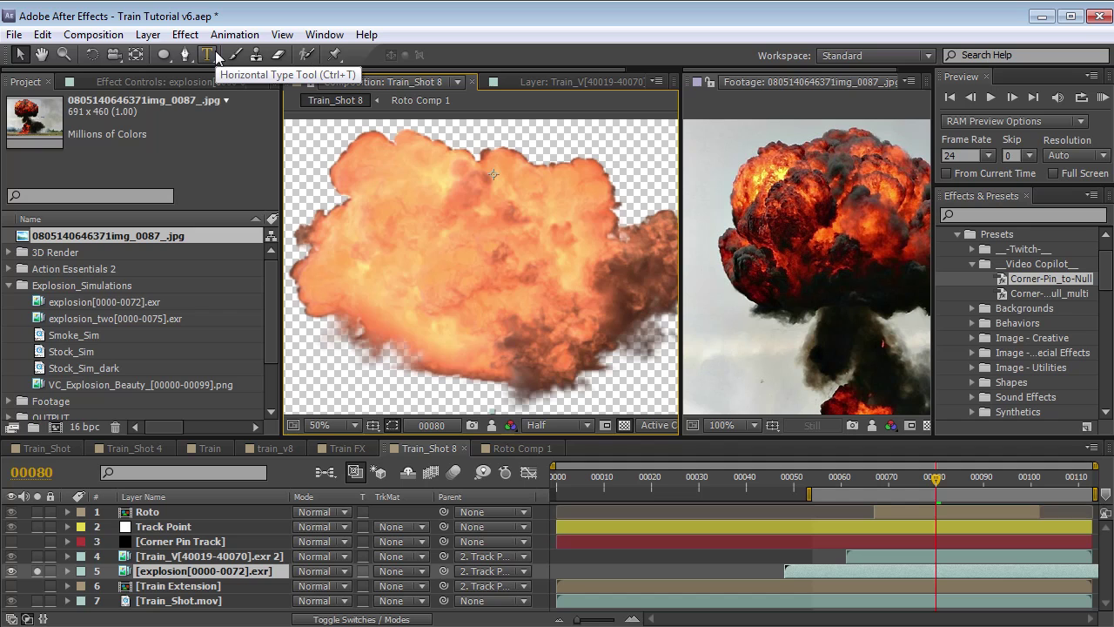
# Try boosting the explosion's contrast with a Curves effect, check it between frames 79 and 98, and delete the effect
pyautogui.click(185, 35)
pyautogui.moveTo(323, 195)
pyautogui.click(457, 502)
pyautogui.moveTo(97, 254)
pyautogui.mouseDown()
pyautogui.moveTo(108, 271)
pyautogui.moveTo(98, 292)
pyautogui.moveTo(130, 266)
pyautogui.moveTo(120, 256)
pyautogui.mouseUp()
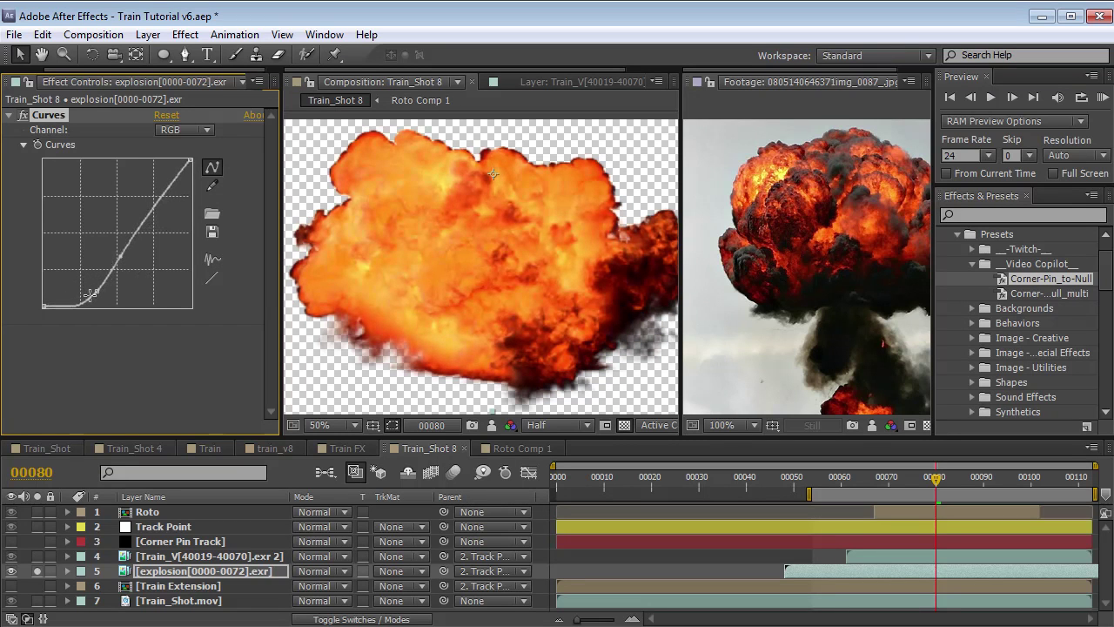
pyautogui.moveTo(96, 293); pyautogui.dragTo(101, 293)
pyautogui.moveTo(937, 479); pyautogui.dragTo(1022, 486)
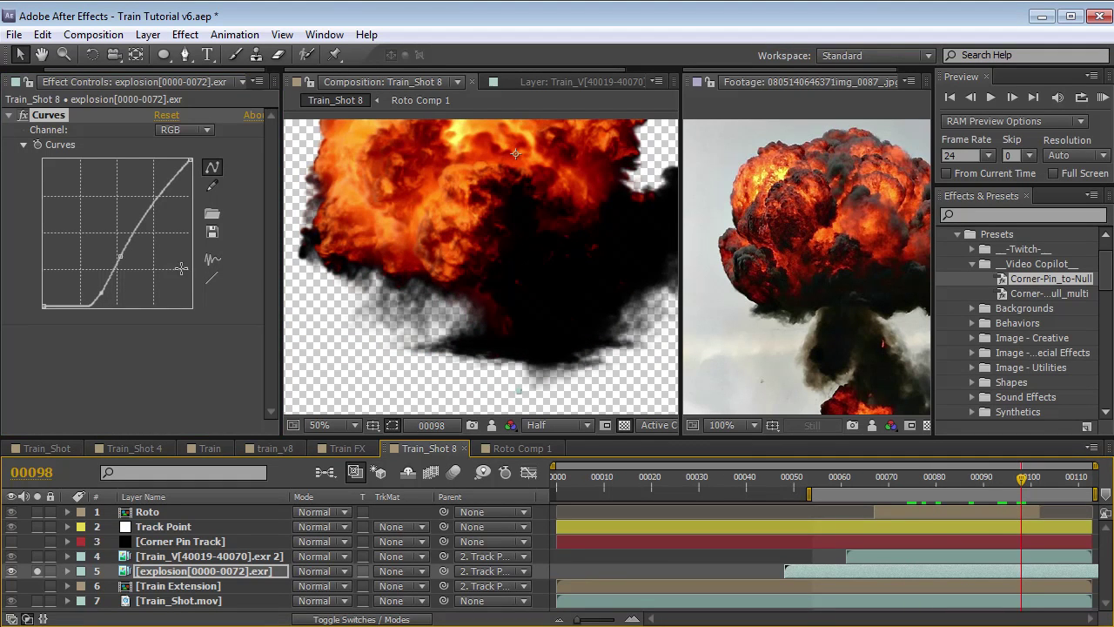
pyautogui.moveTo(990, 484); pyautogui.dragTo(897, 470)
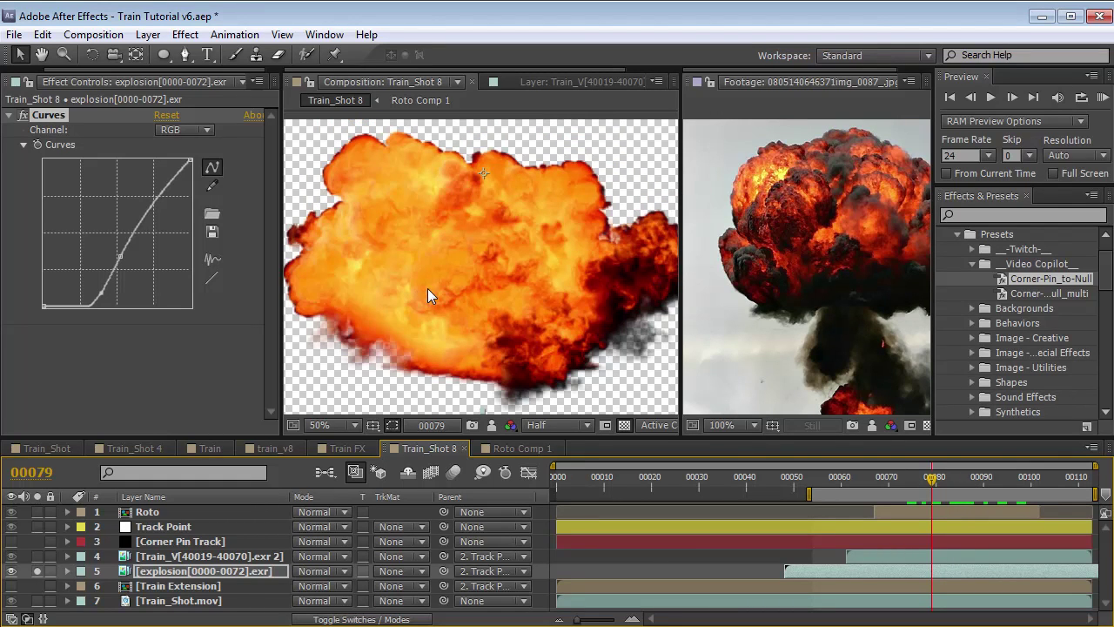
pyautogui.click(49, 115)
pyautogui.press('Delete')
# Apply Hue/Saturation to the explosion layer and set the Reds to hue -6°, saturation 62 and lightness about -72
pyautogui.click(184, 34)
pyautogui.moveTo(267, 200)
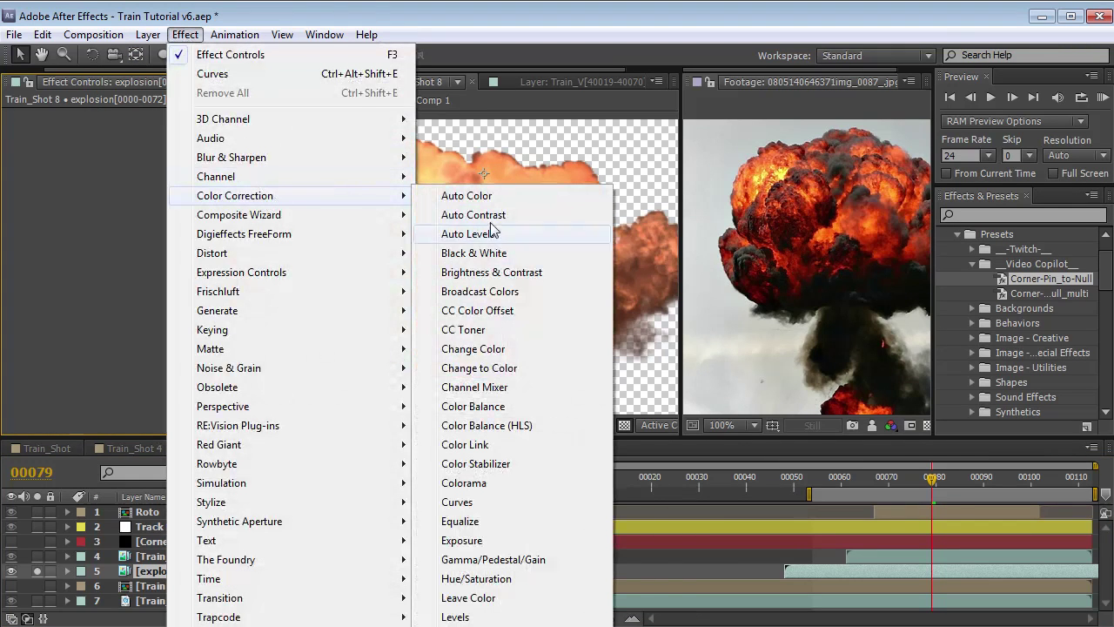
pyautogui.click(476, 579)
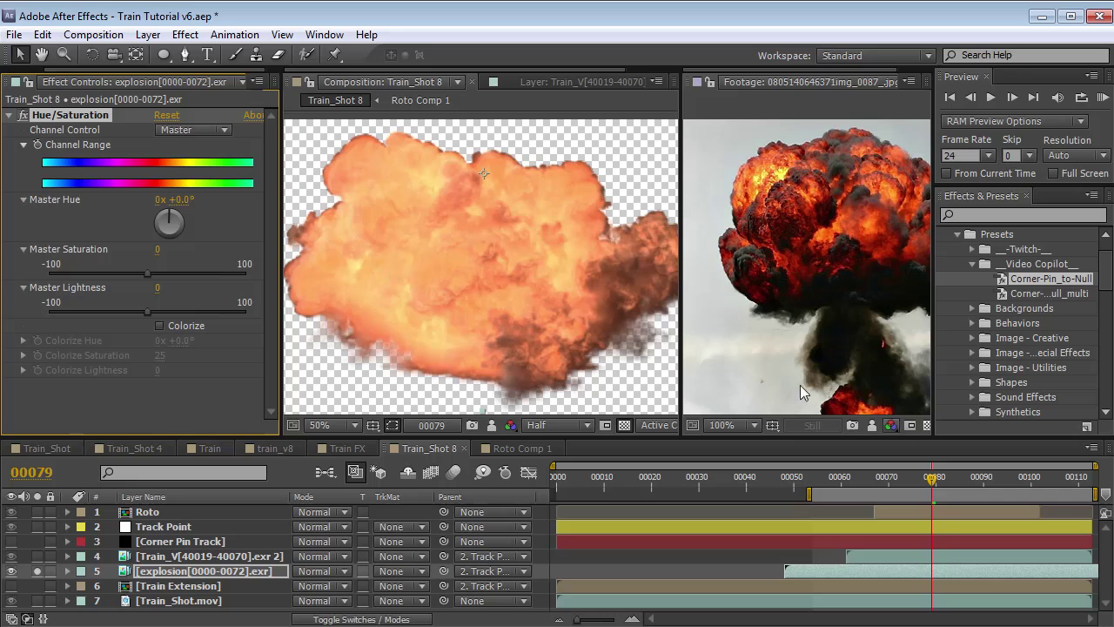
pyautogui.click(193, 130)
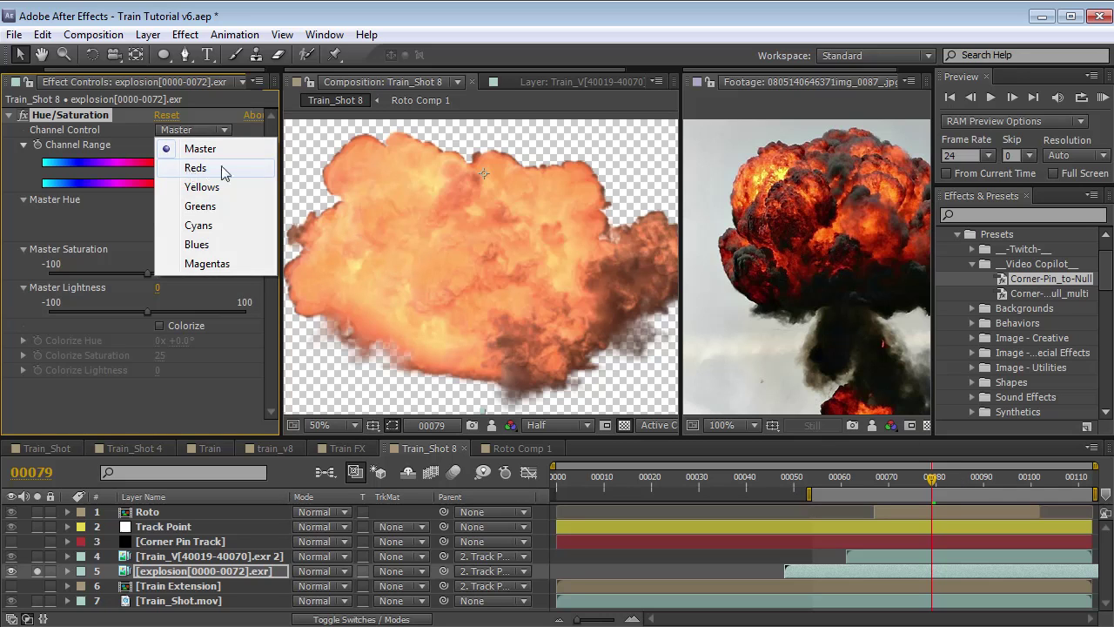
pyautogui.click(224, 169)
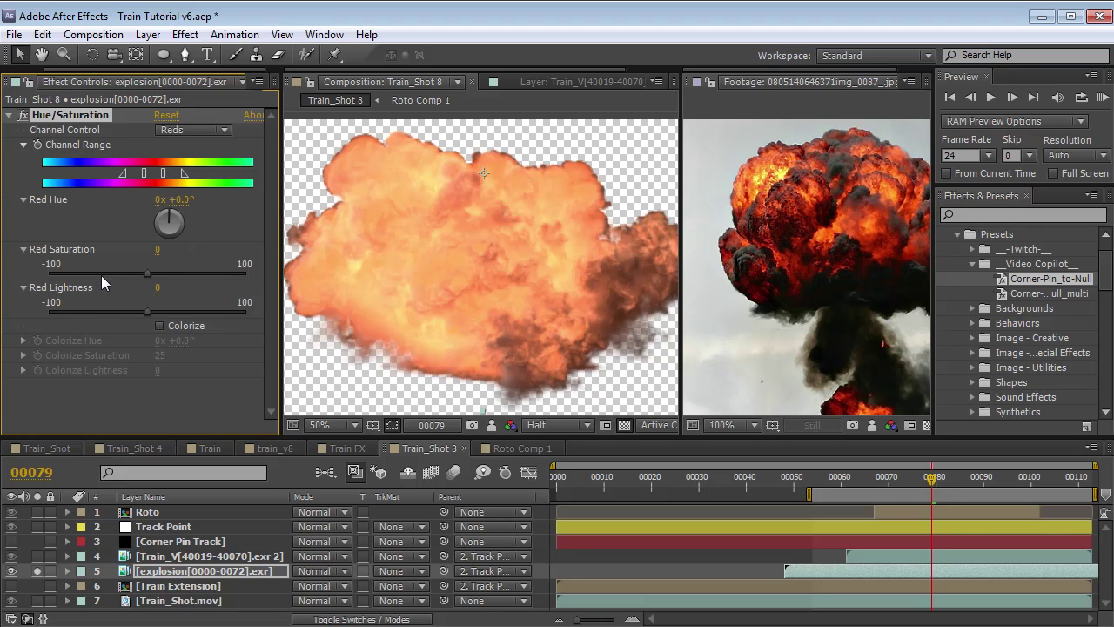
pyautogui.moveTo(148, 312); pyautogui.dragTo(93, 311)
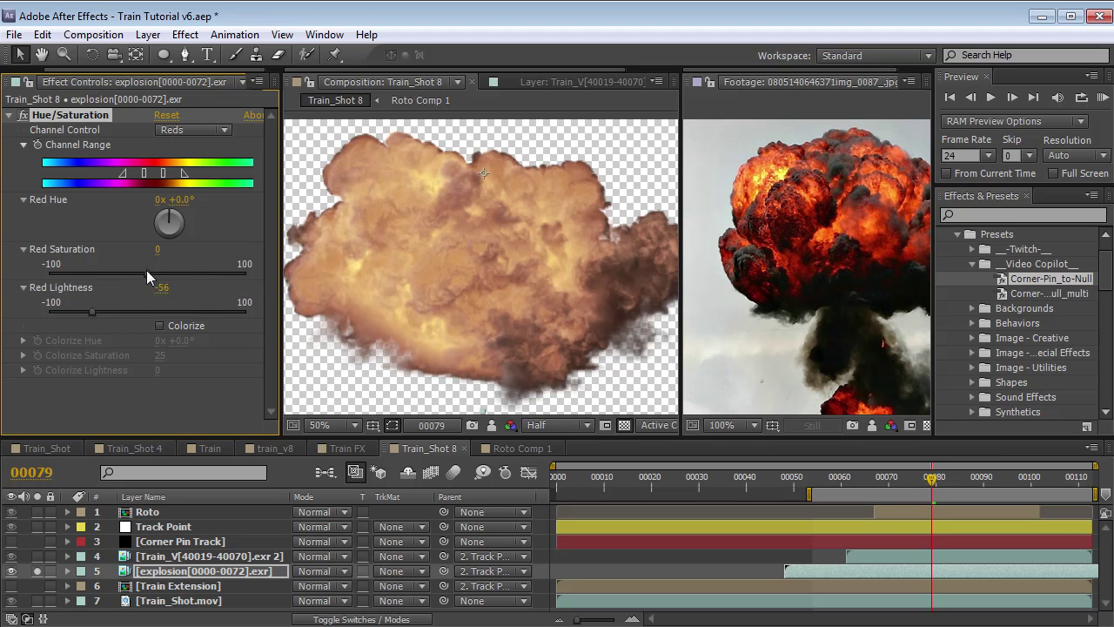
pyautogui.click(203, 275)
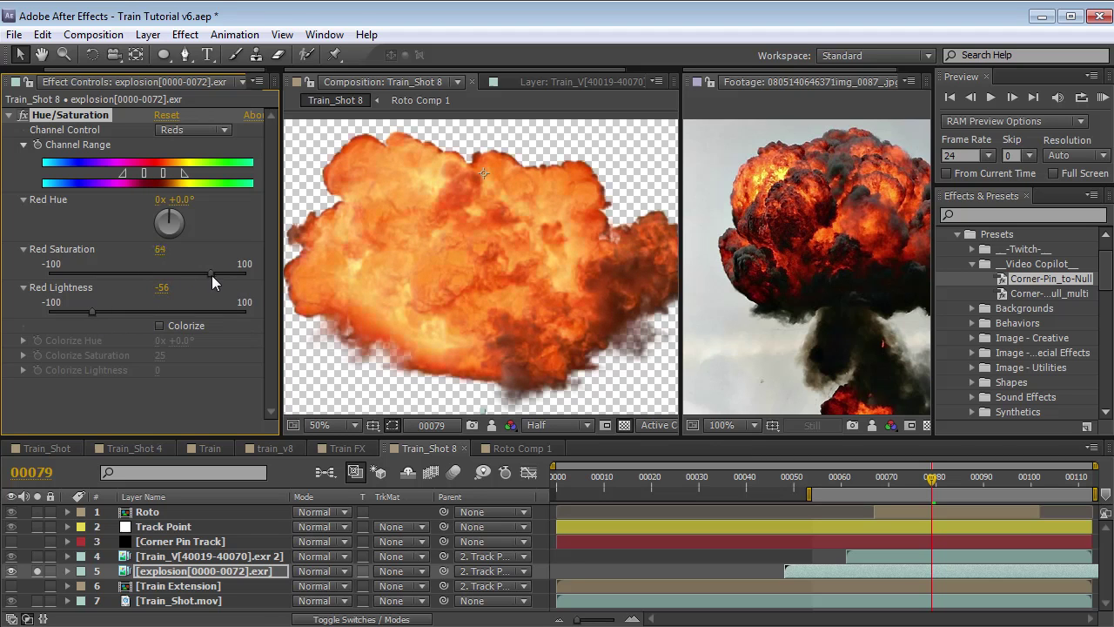
pyautogui.moveTo(207, 275); pyautogui.dragTo(210, 275)
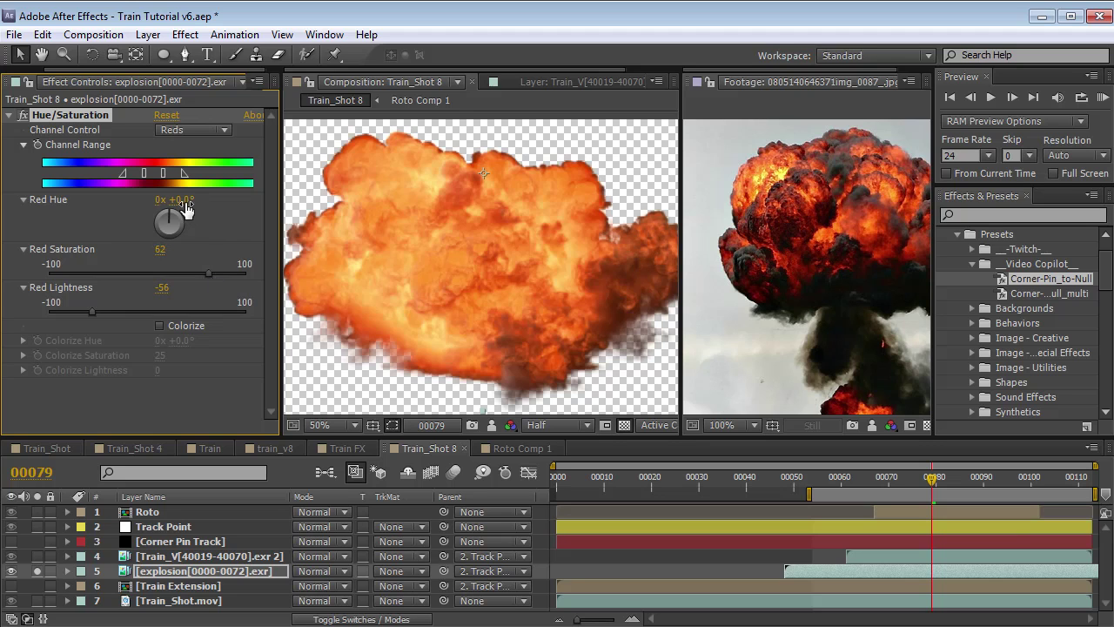
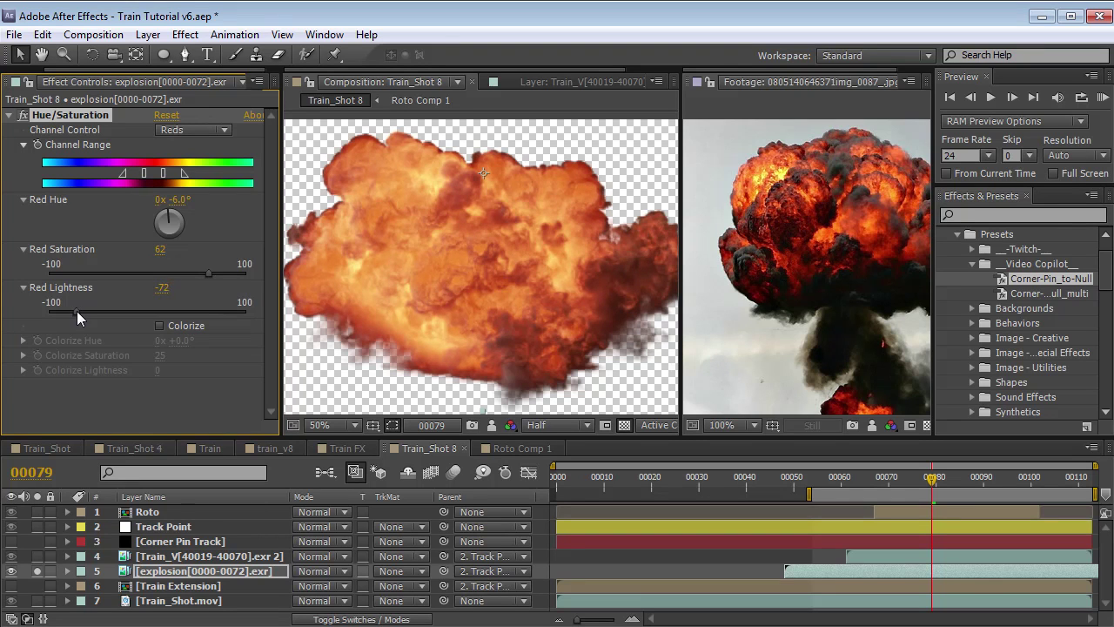
# Set the Yellows in the explosion's Hue/Saturation effect to hue +13°, saturation 50 and lightness 7
pyautogui.click(183, 132)
pyautogui.click(206, 193)
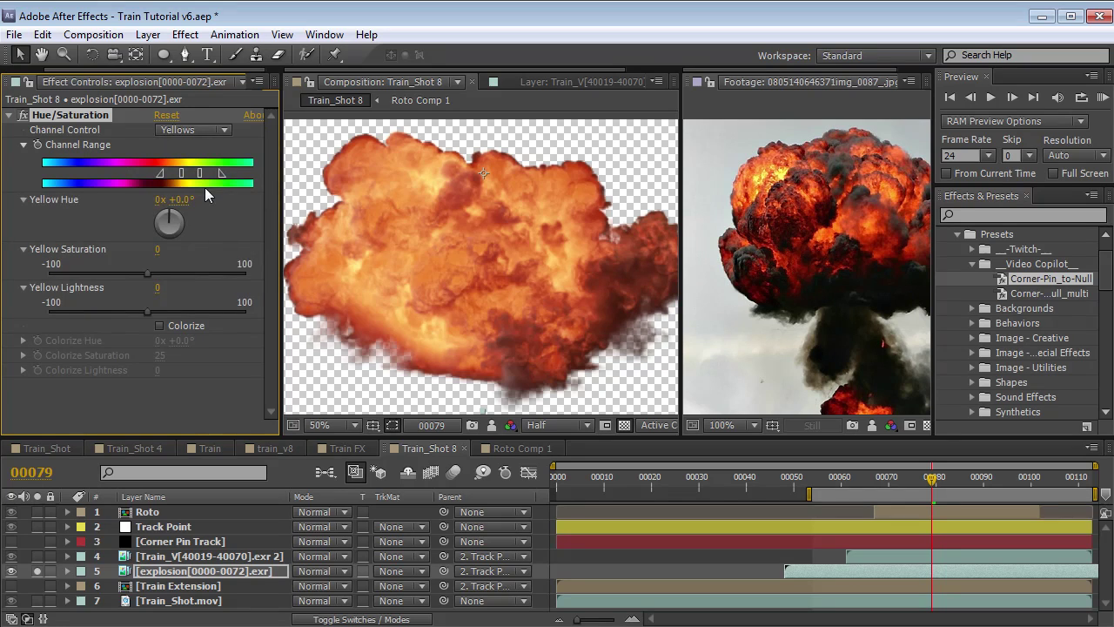
pyautogui.moveTo(149, 275); pyautogui.dragTo(168, 274)
pyautogui.moveTo(148, 310); pyautogui.dragTo(196, 272)
pyautogui.moveTo(180, 200); pyautogui.dragTo(194, 200)
# Examine the graded explosion on several frames up to 92, then compare it with its effects switched off and on
pyautogui.moveTo(961, 483)
pyautogui.mouseDown()
pyautogui.moveTo(1015, 486)
pyautogui.moveTo(946, 486)
pyautogui.mouseUp()
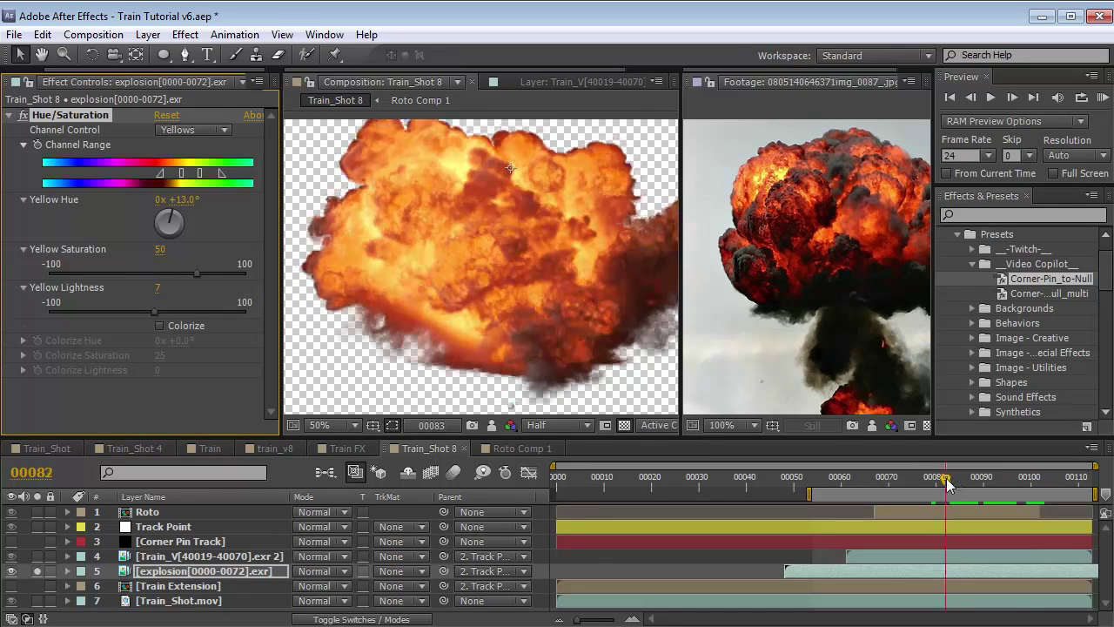
pyautogui.scroll(-2, 508, 270)
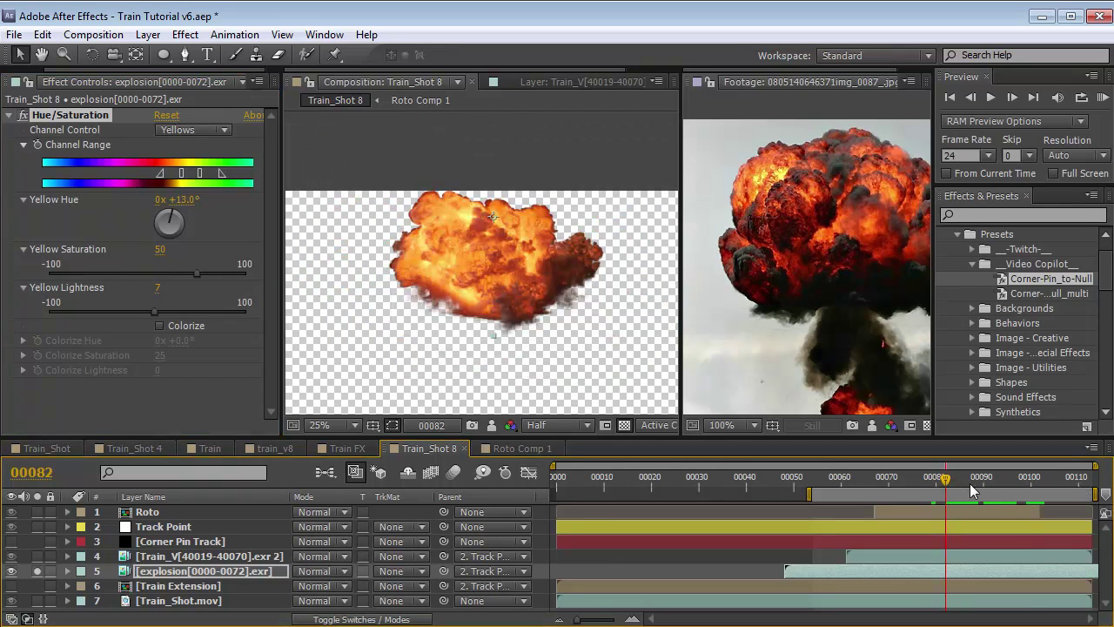
pyautogui.click(964, 479)
pyautogui.moveTo(964, 479); pyautogui.dragTo(994, 485)
pyautogui.press('F4')
pyautogui.click(339, 571)
pyautogui.click(338, 571)
pyautogui.click(339, 571)
pyautogui.click(339, 571)
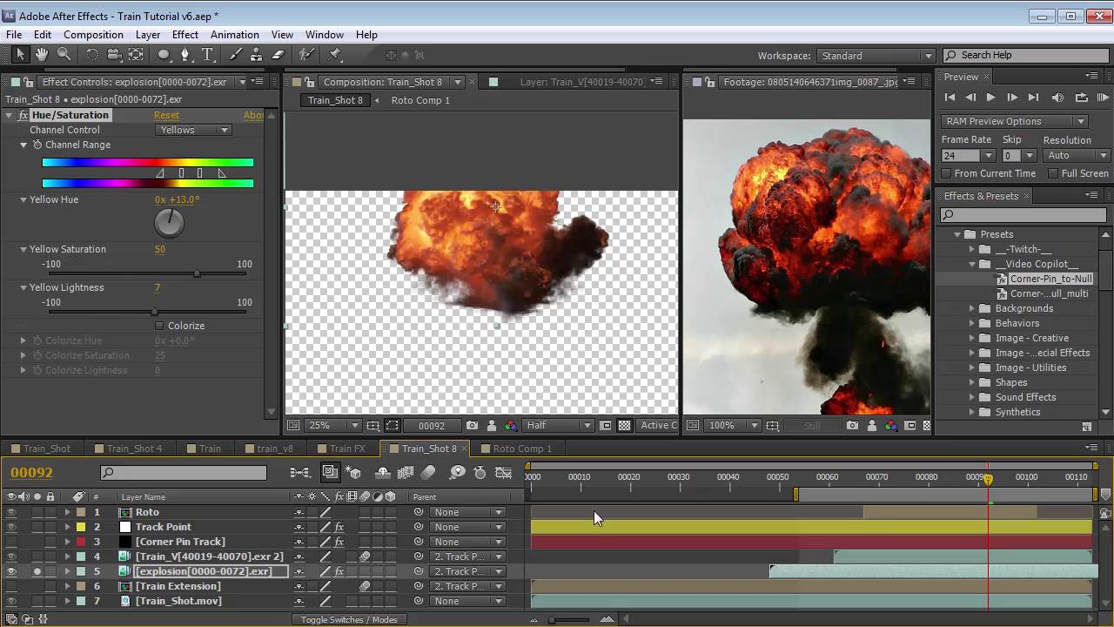
# At frame 97, set the explosion's Reds to saturation 67 and lightness -80, then check the result at frame 85
pyautogui.moveTo(916, 477); pyautogui.dragTo(1014, 487)
pyautogui.scroll(2, 565, 246)
pyautogui.press('space')
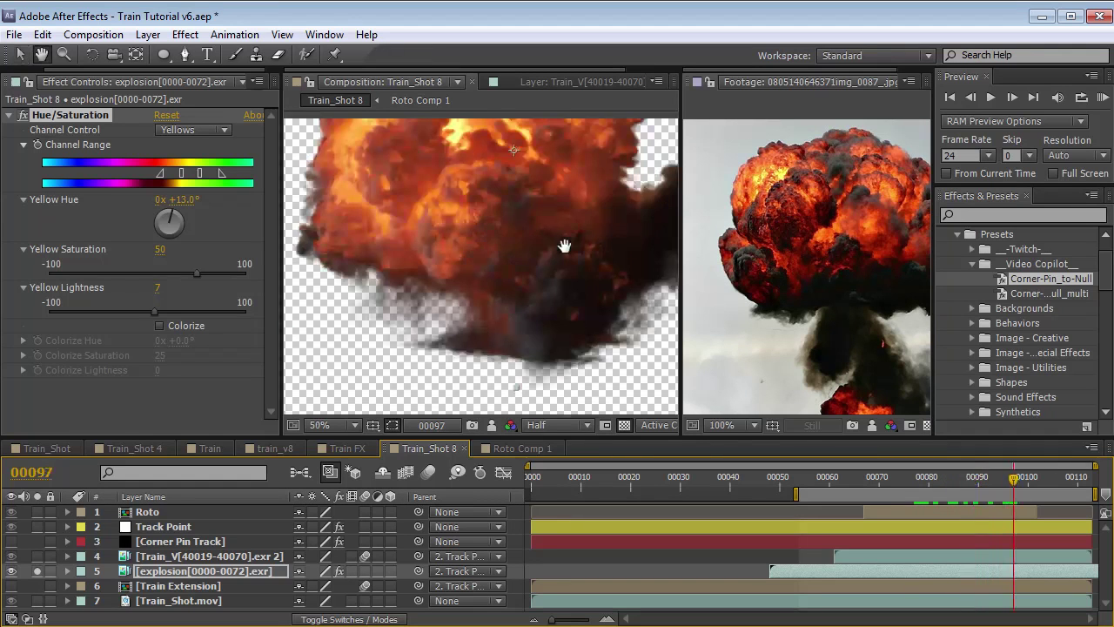
pyautogui.moveTo(565, 246); pyautogui.dragTo(547, 301)
pyautogui.click(193, 130)
pyautogui.click(259, 165)
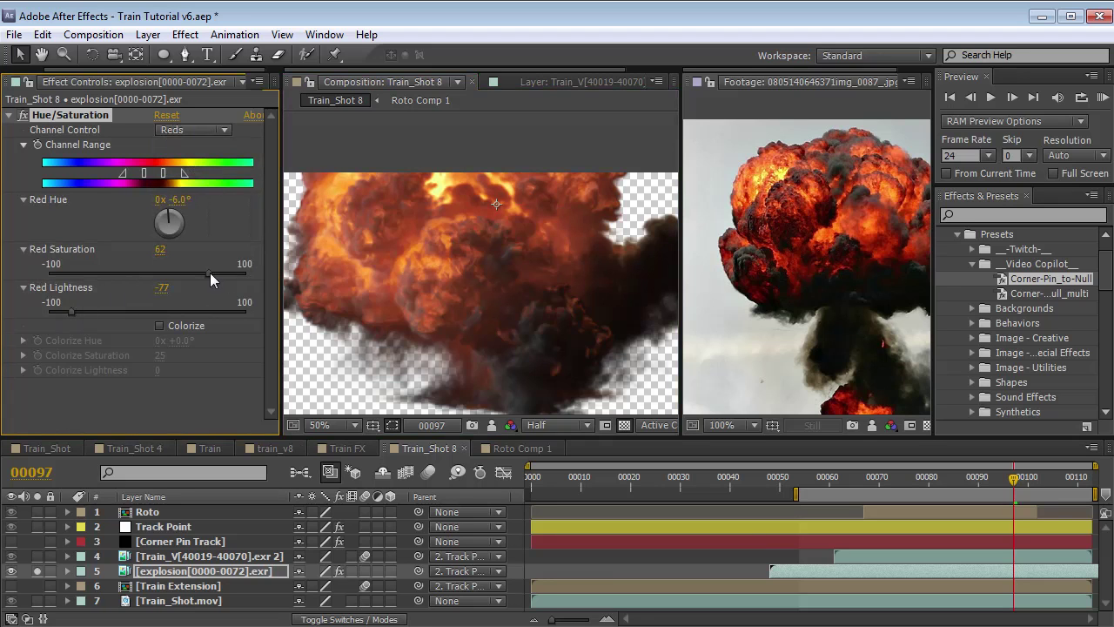
pyautogui.moveTo(69, 311); pyautogui.dragTo(65, 311)
pyautogui.moveTo(969, 481)
pyautogui.mouseDown()
pyautogui.moveTo(940, 482)
pyautogui.moveTo(953, 481)
pyautogui.mouseUp()
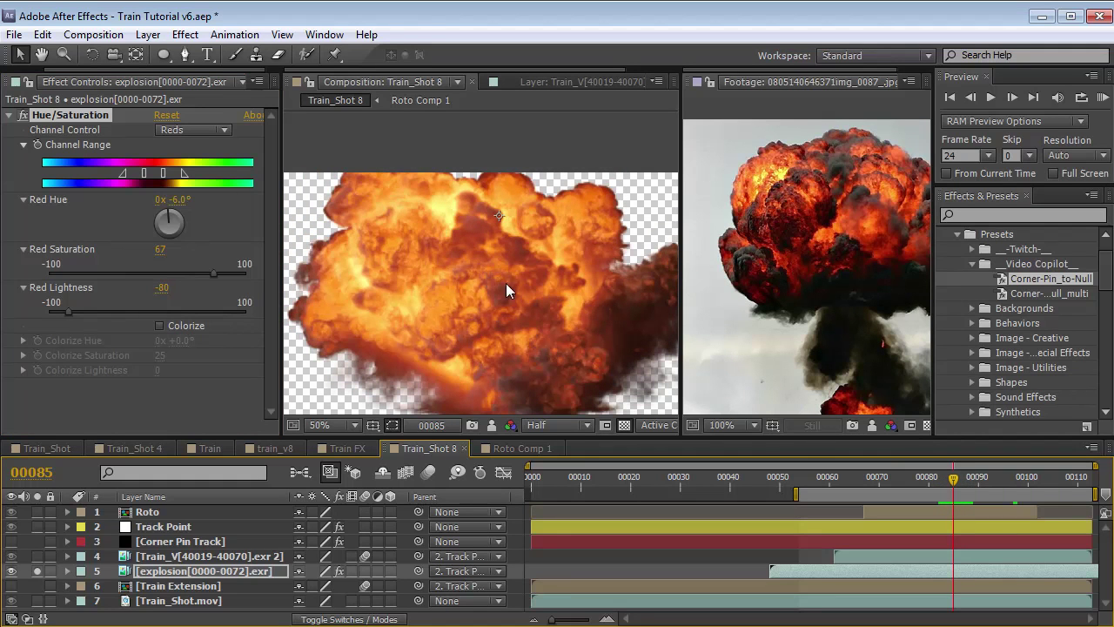
# Apply Curves to the explosion layer and shape a contrast S-curve on RGB, with lowered shadows and raised highlights, checking frames 105 and 82
pyautogui.click(997, 486)
pyautogui.click(185, 34)
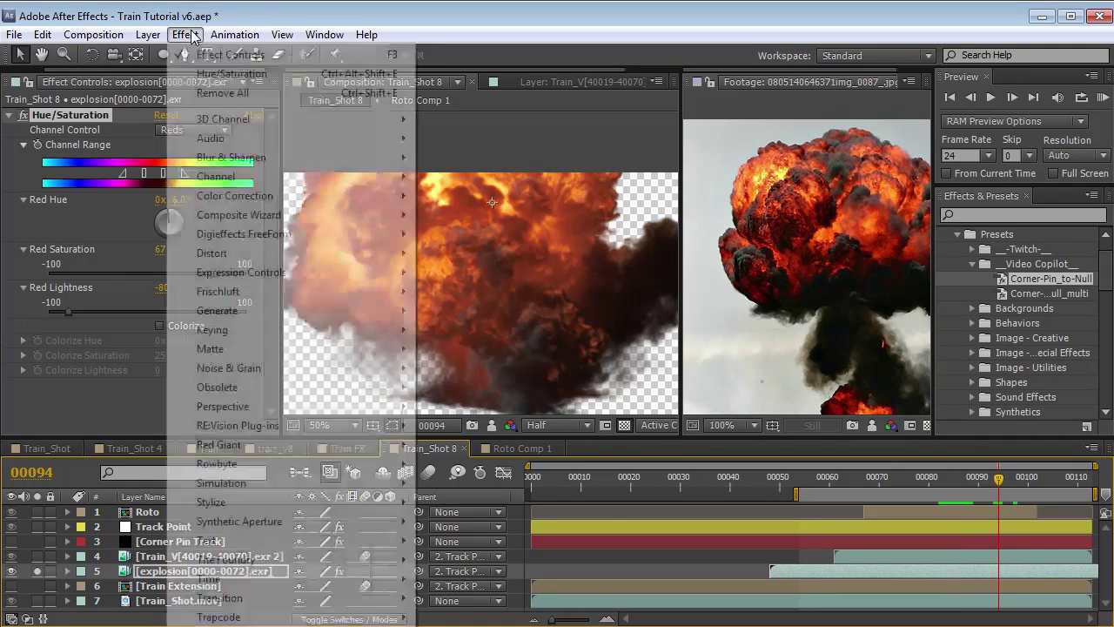
pyautogui.moveTo(277, 197)
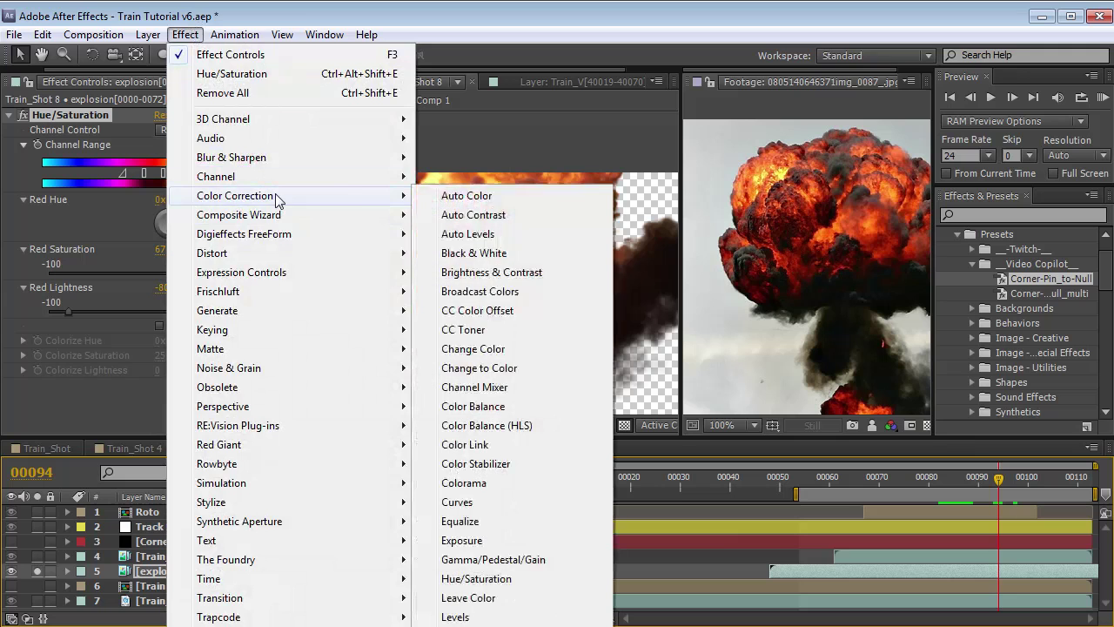
pyautogui.click(459, 500)
pyautogui.moveTo(1039, 481); pyautogui.dragTo(1055, 483)
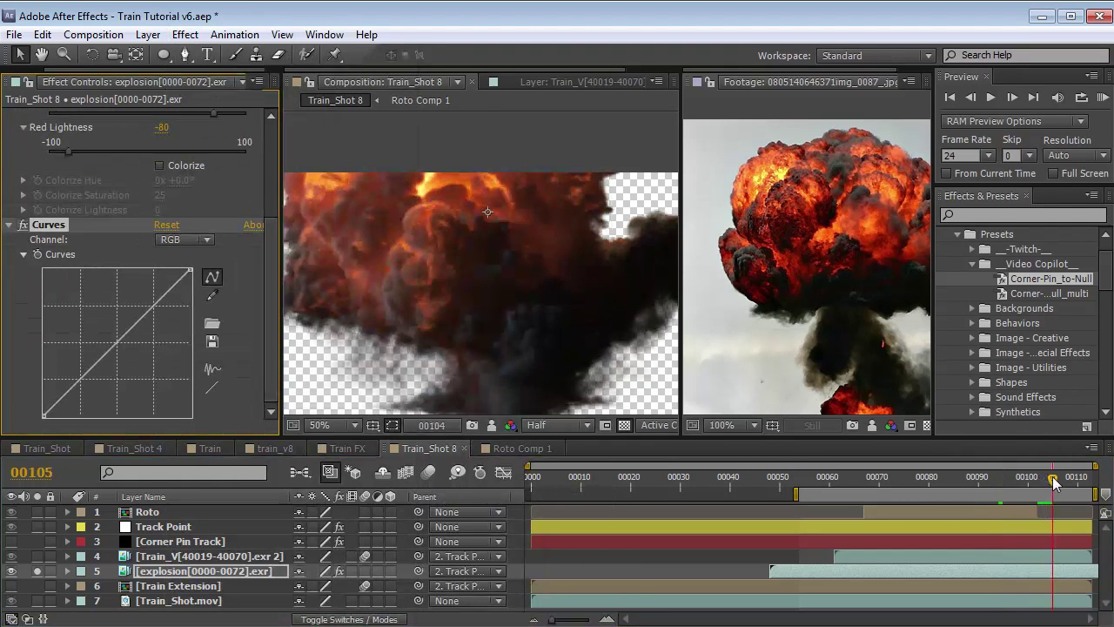
pyautogui.moveTo(99, 361); pyautogui.dragTo(97, 359)
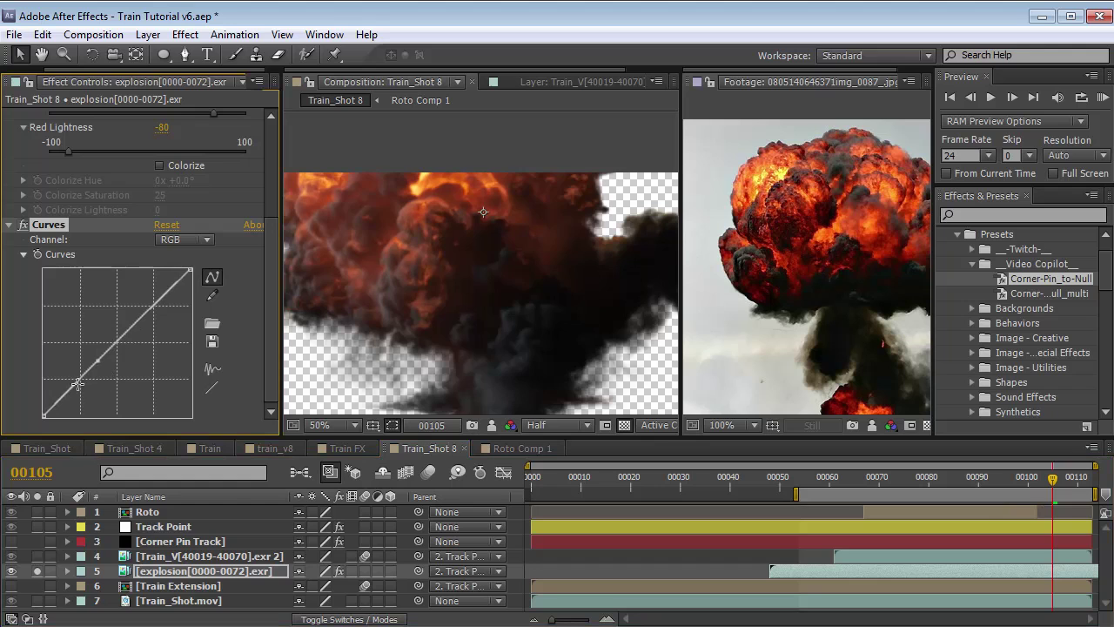
pyautogui.click(77, 386)
pyautogui.moveTo(135, 324); pyautogui.dragTo(136, 309)
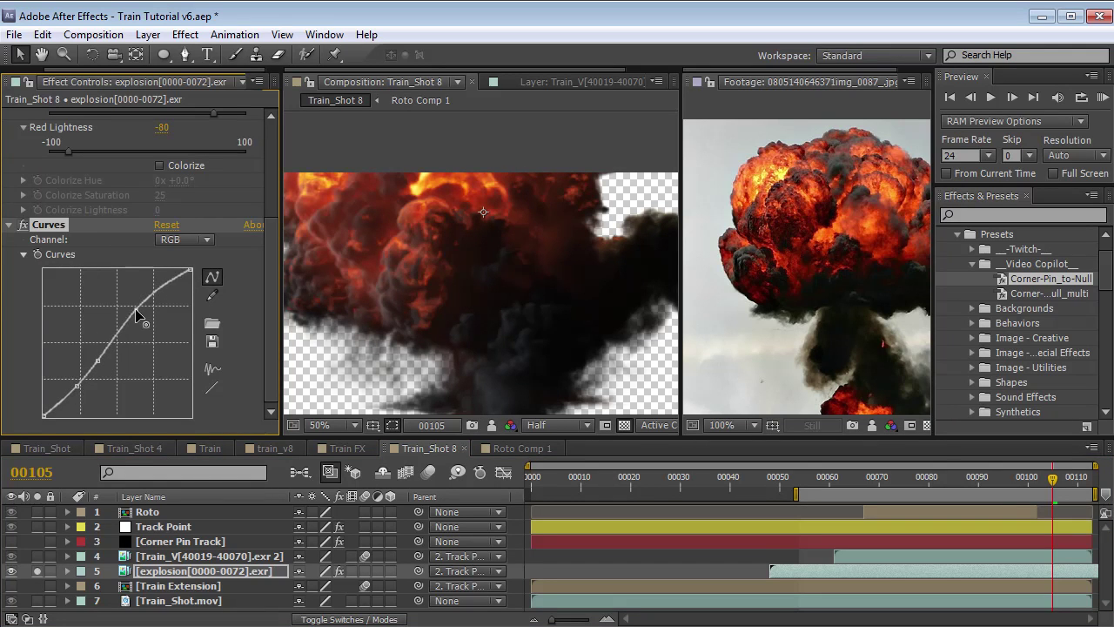
pyautogui.moveTo(1029, 480); pyautogui.dragTo(938, 480)
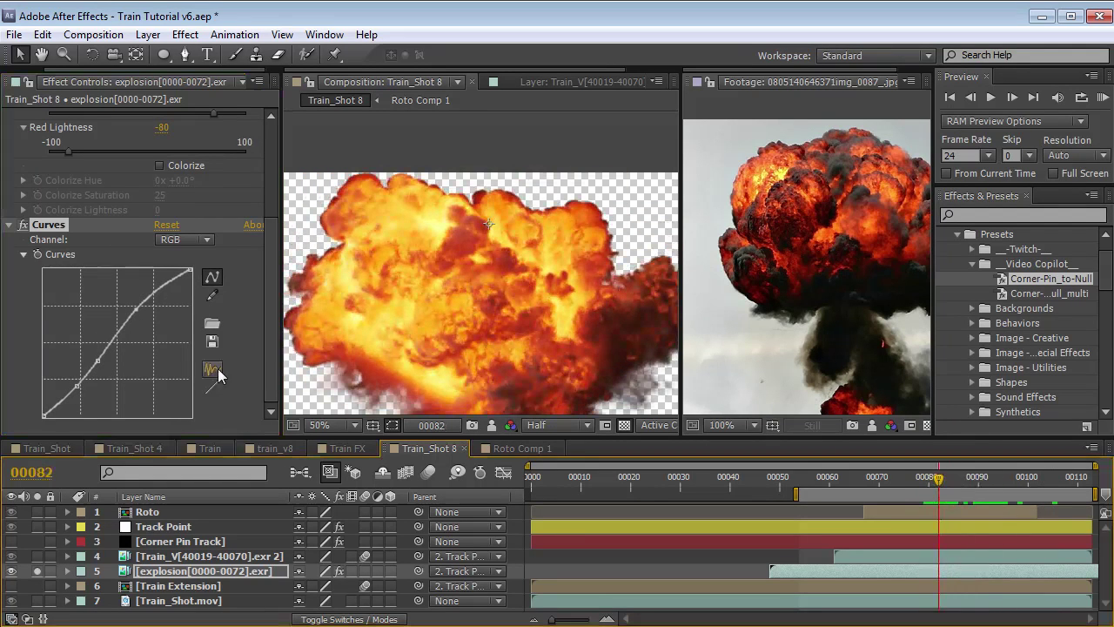
pyautogui.click(137, 320)
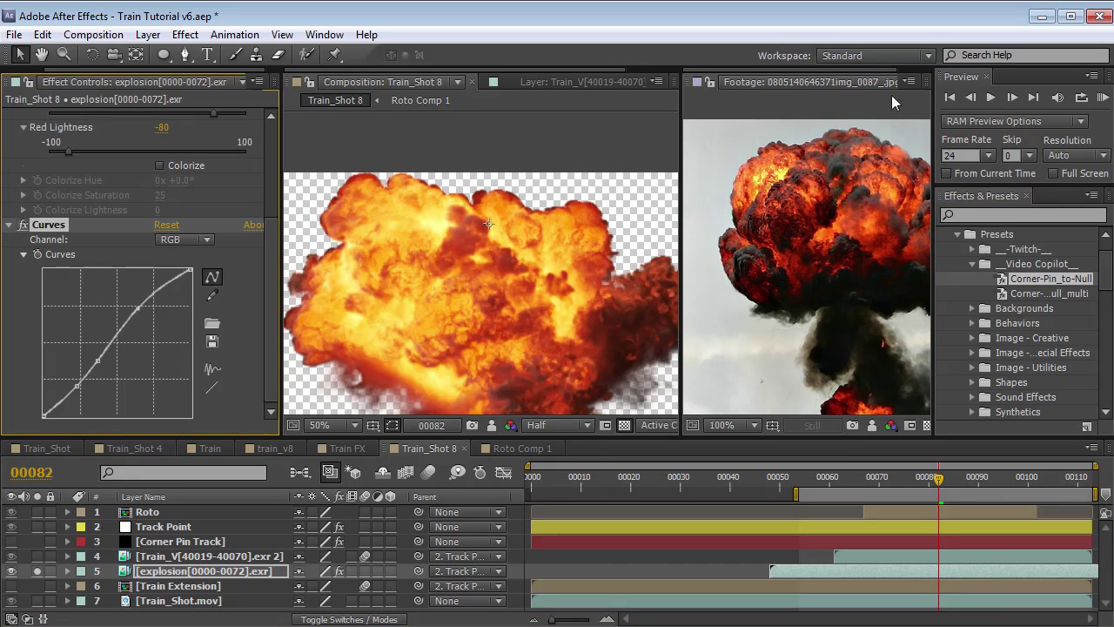
# Close the fireball reference footage view, enlarge the composition view, and turn off solo on the explosion layer to show the full composite
pyautogui.moveTo(678, 108); pyautogui.dragTo(610, 108)
pyautogui.click(858, 77)
pyautogui.scroll(-2, 565, 215)
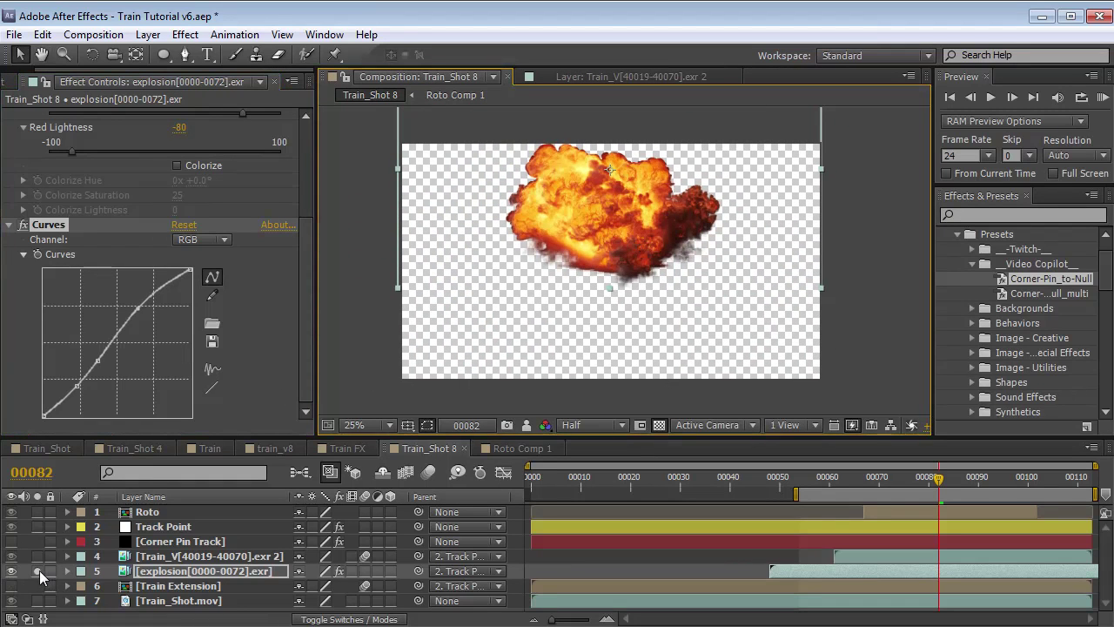
pyautogui.click(37, 571)
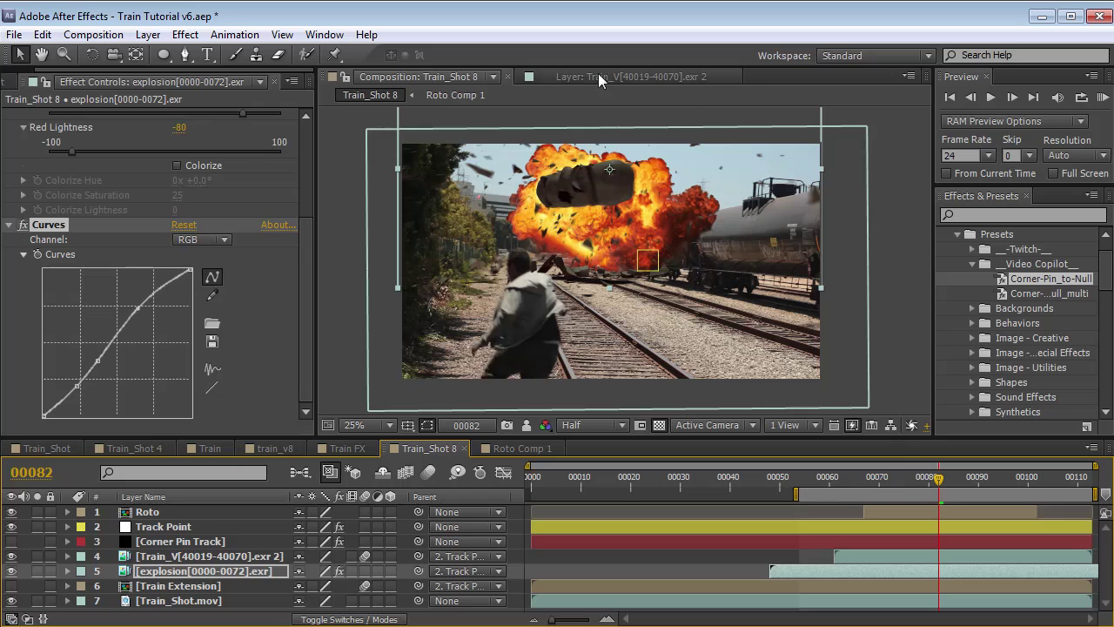
pyautogui.scroll(3, 671, 224)
pyautogui.scroll(-3, 590, 233)
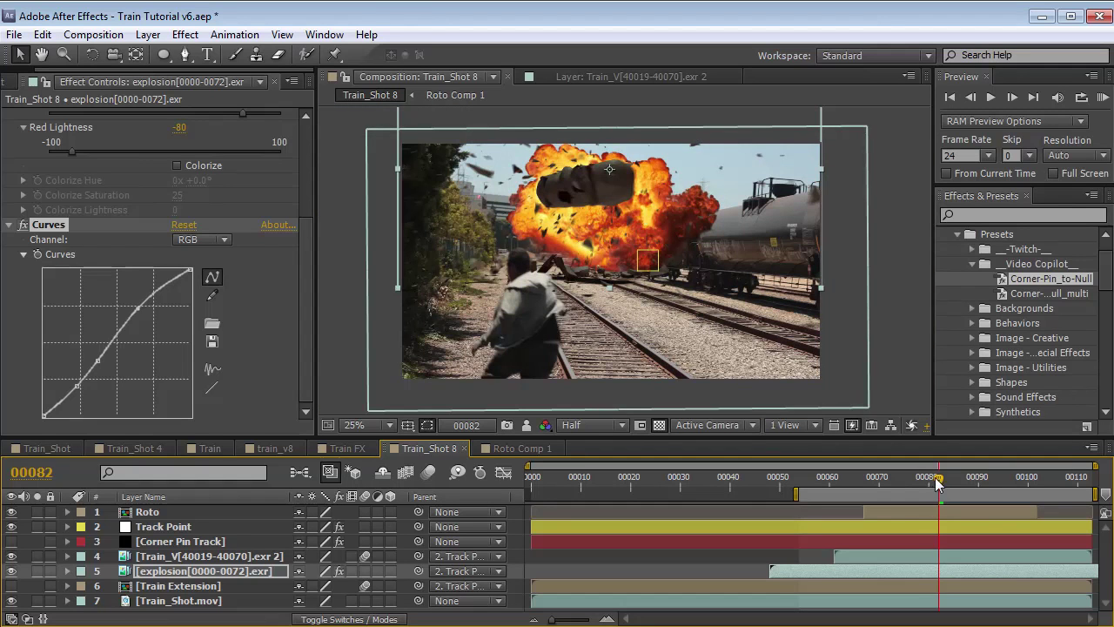
# At frame 73, shape the explosion's Green curve with lowered midtones and slightly raised shadow and highlight points
pyautogui.press('pageup')
pyautogui.press('pageup')
pyautogui.press('pageup')
pyautogui.press('pageup')
pyautogui.press('pageup')
pyautogui.press('pageup')
pyautogui.press('pageup')
pyautogui.press('pageup')
pyautogui.press('pageup')
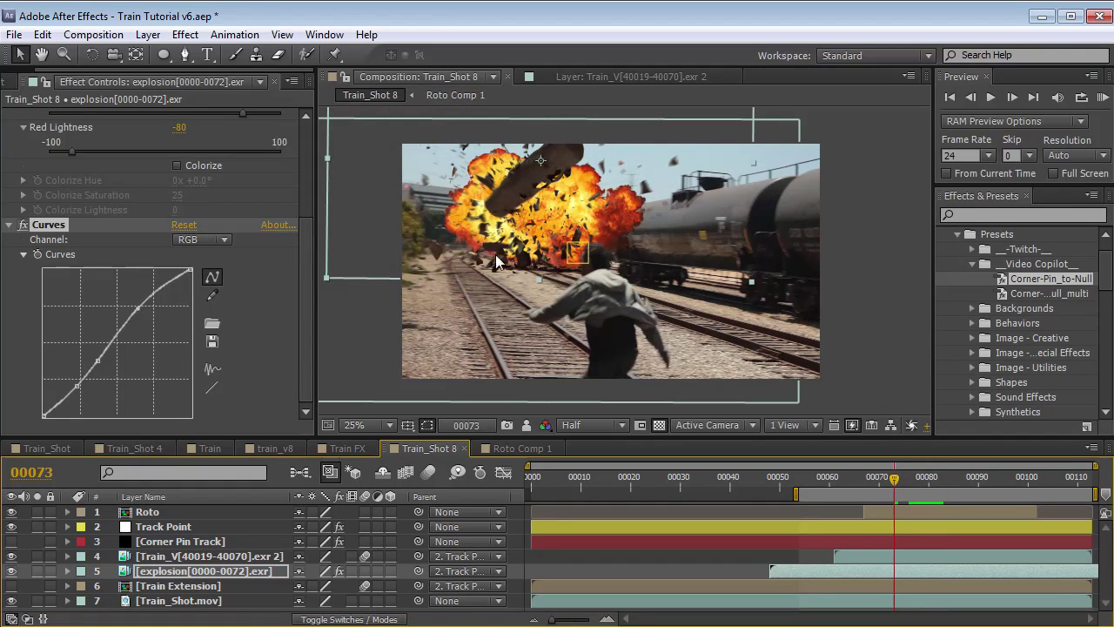
pyautogui.scroll(2, 496, 254)
pyautogui.moveTo(437, 192); pyautogui.dragTo(611, 253)
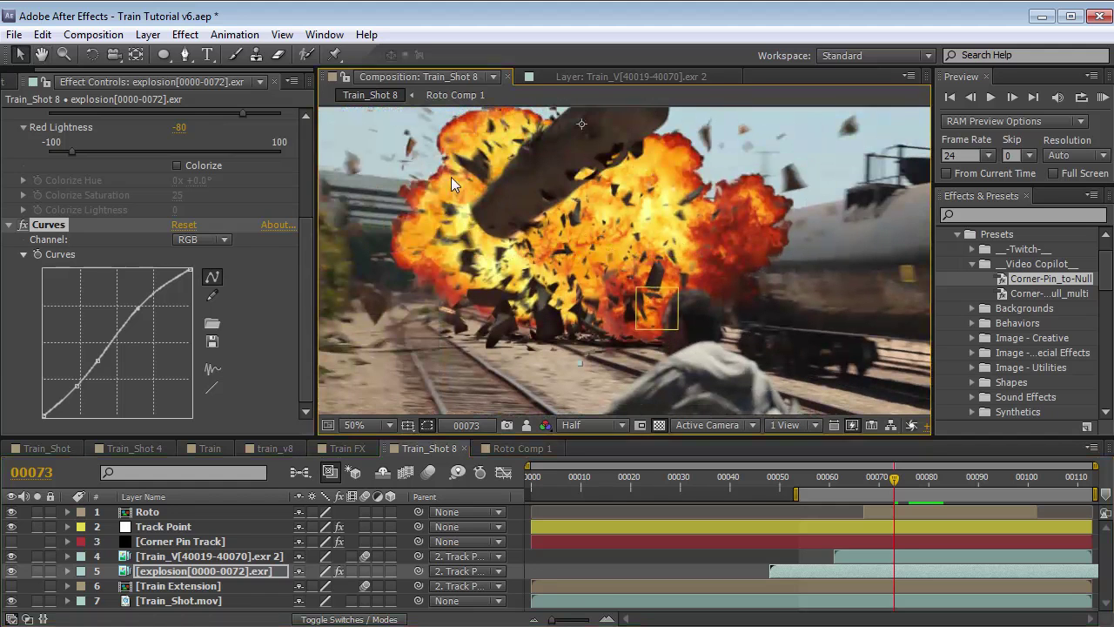
pyautogui.click(204, 239)
pyautogui.click(215, 297)
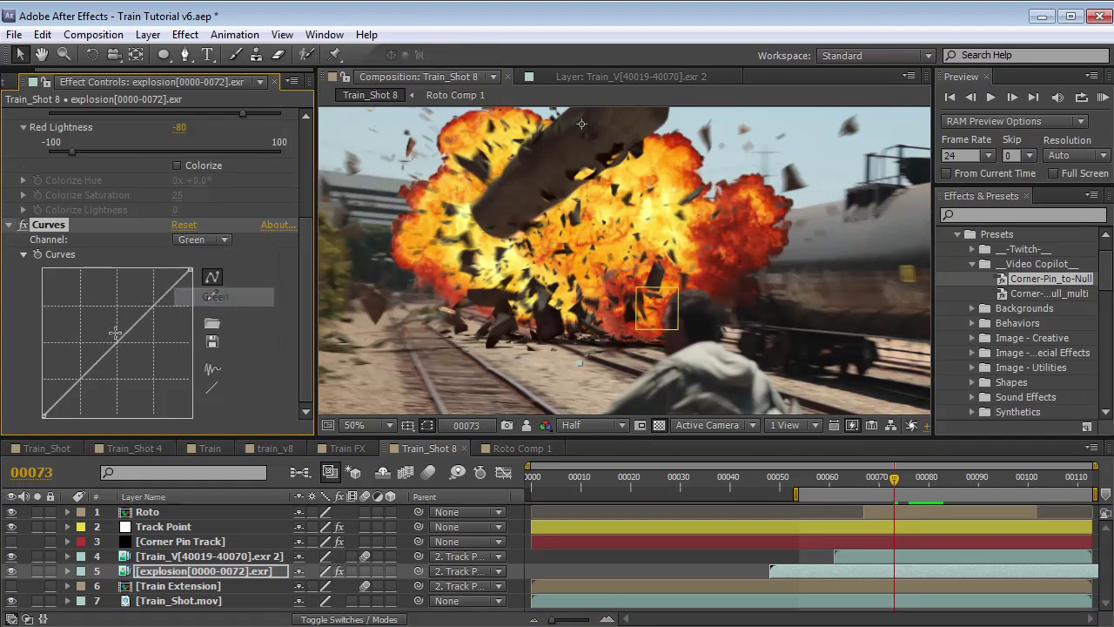
pyautogui.click(92, 372)
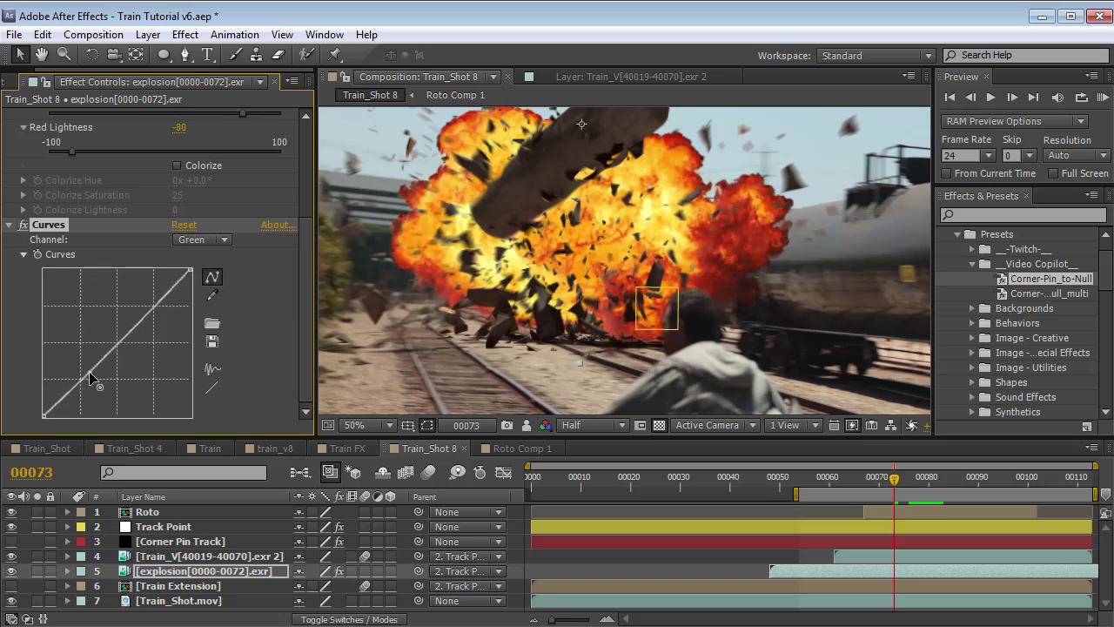
pyautogui.moveTo(120, 333); pyautogui.dragTo(141, 335)
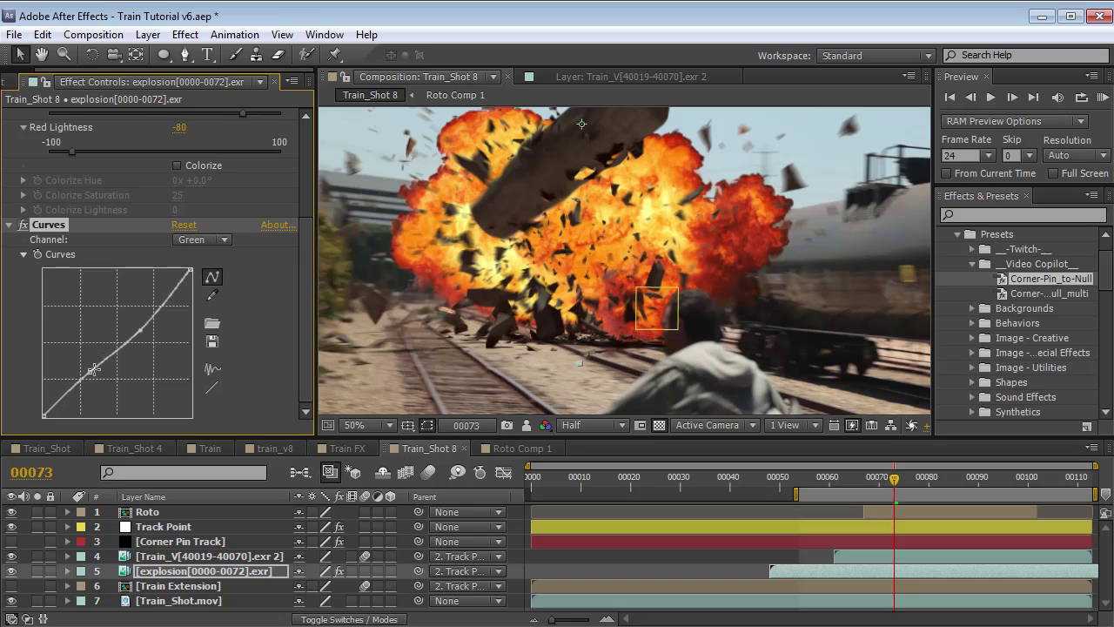
pyautogui.moveTo(89, 373)
pyautogui.mouseDown()
pyautogui.moveTo(99, 378)
pyautogui.moveTo(80, 376)
pyautogui.mouseUp()
pyautogui.moveTo(170, 300); pyautogui.dragTo(164, 293)
# At frame 81, fine-tune the shadow and midtone points of the explosion's Green curve
pyautogui.click(884, 478)
pyautogui.moveTo(884, 481); pyautogui.dragTo(933, 481)
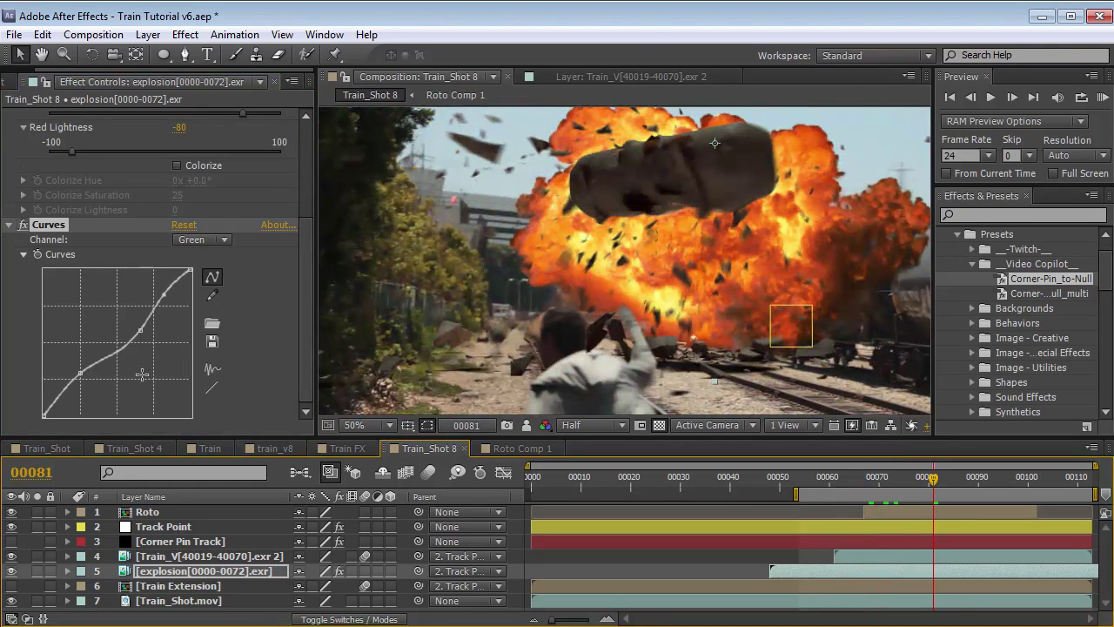
pyautogui.moveTo(79, 374); pyautogui.dragTo(83, 376)
pyautogui.moveTo(140, 330); pyautogui.dragTo(140, 329)
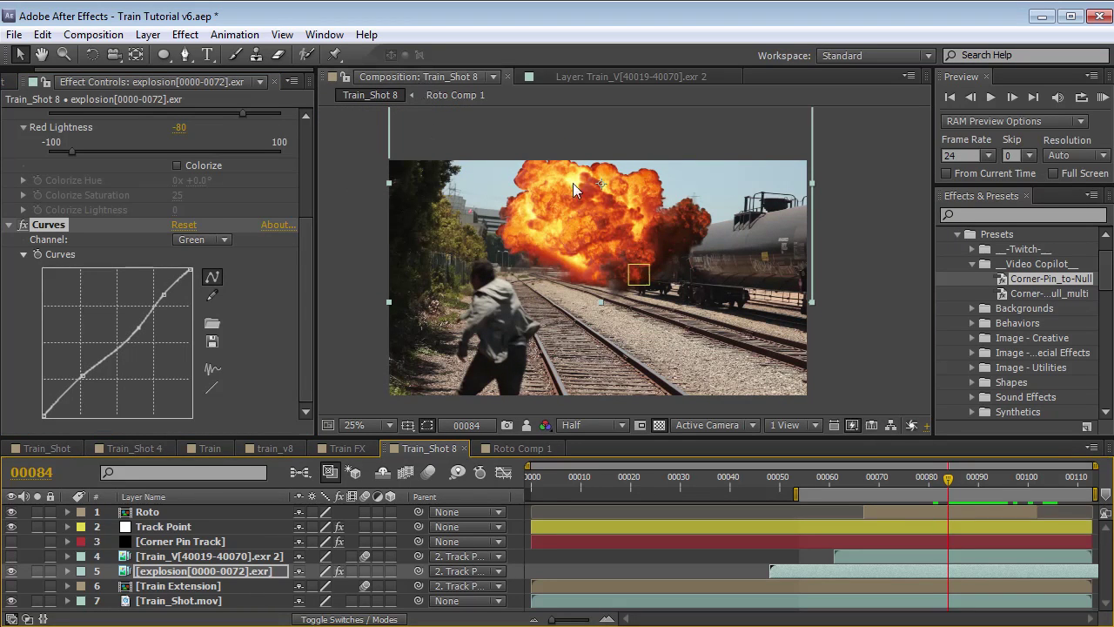
# At frame 98, lower the shadows of the explosion's Red curve, then shift the explosion layer about nine frames earlier in time
pyautogui.moveTo(954, 488); pyautogui.dragTo(1022, 493)
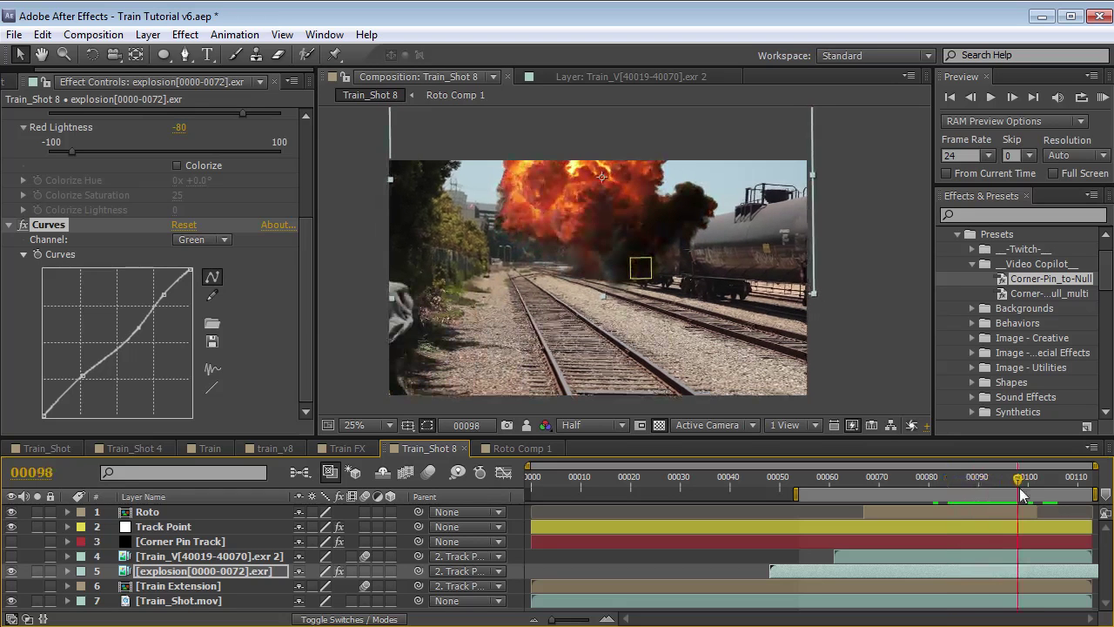
pyautogui.click(199, 240)
pyautogui.click(209, 277)
pyautogui.moveTo(84, 374); pyautogui.dragTo(94, 376)
pyautogui.moveTo(924, 481)
pyautogui.mouseDown()
pyautogui.moveTo(915, 481)
pyautogui.moveTo(937, 494)
pyautogui.mouseUp()
pyautogui.moveTo(919, 565); pyautogui.dragTo(873, 564)
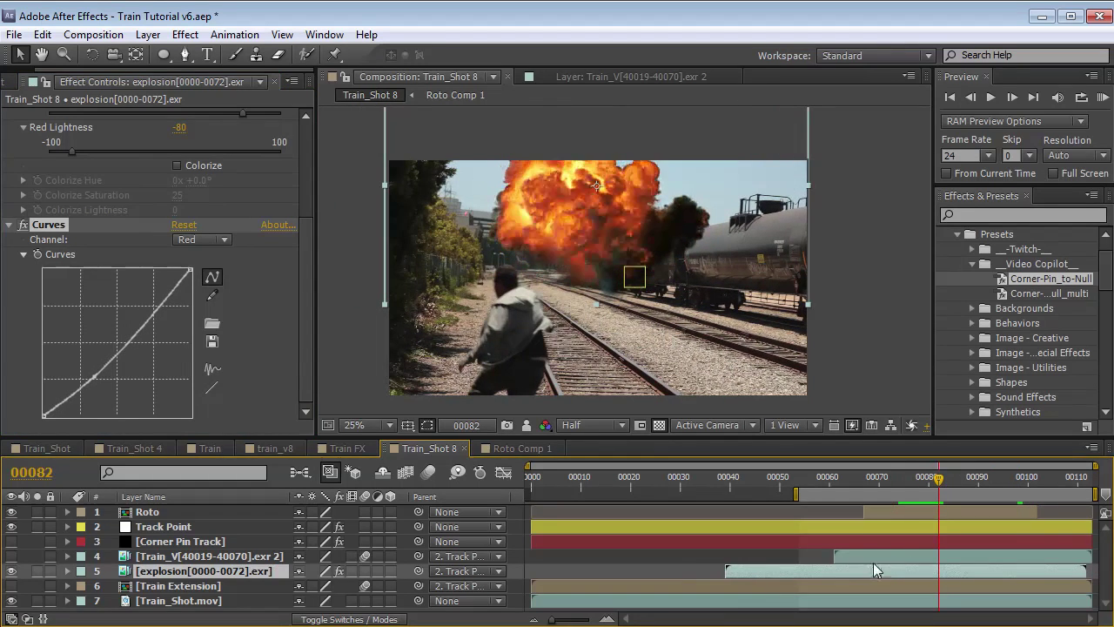
# Add a second Hue/Saturation effect to the explosion layer and set its channel control to Yellows
pyautogui.click(185, 35)
pyautogui.moveTo(245, 197)
pyautogui.click(483, 580)
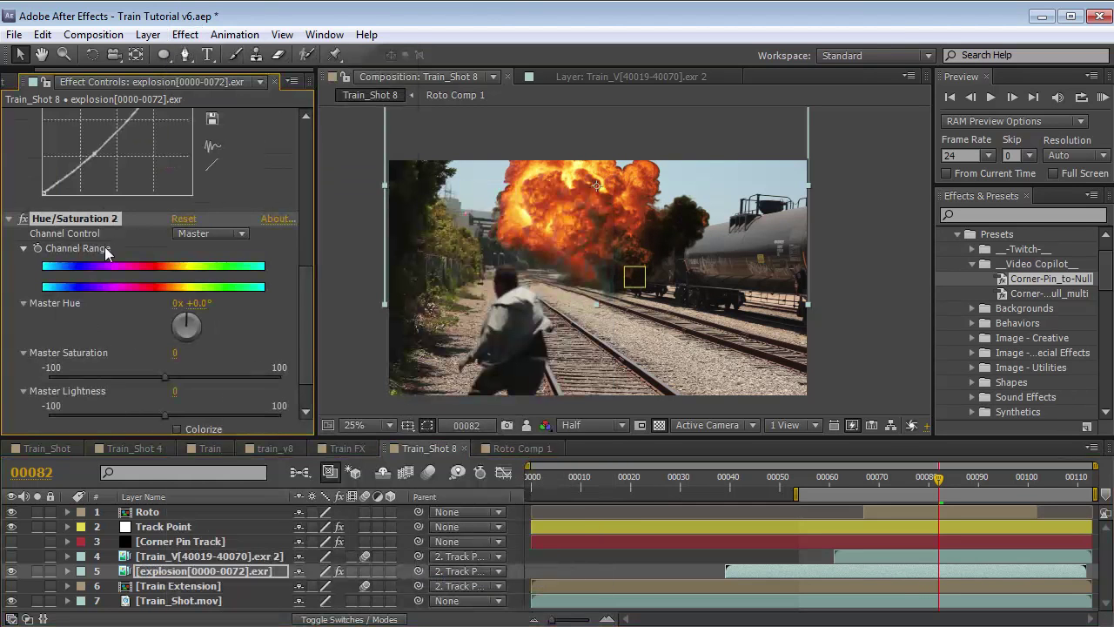
pyautogui.click(217, 234)
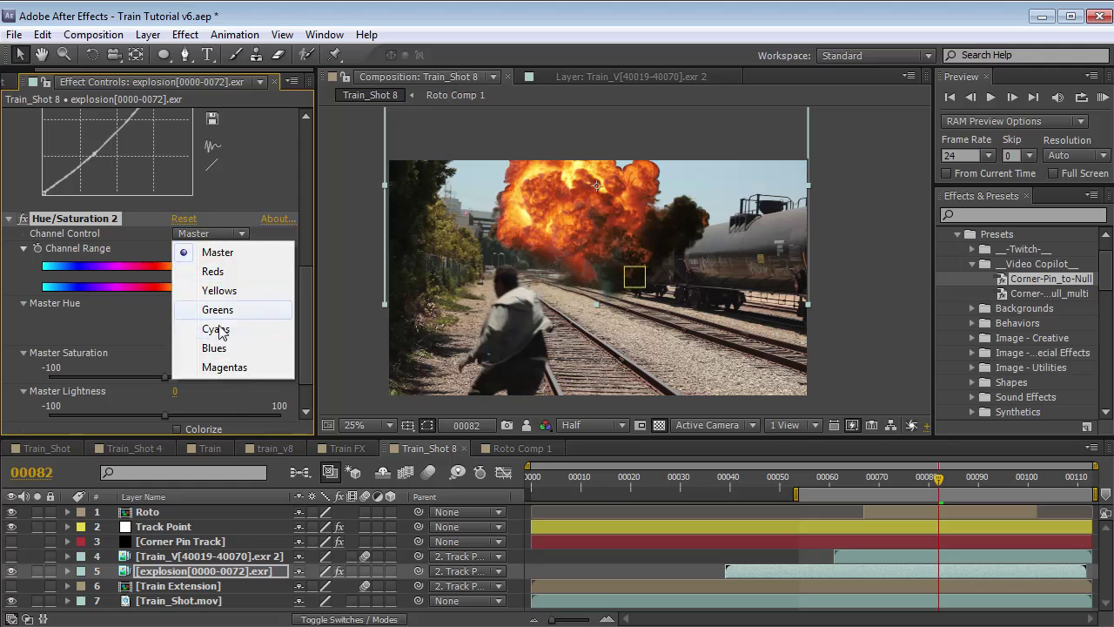
pyautogui.click(219, 292)
# At frame 74, set the second Hue/Saturation's Yellows to saturation -21 and lightness 26
pyautogui.scroll(2, 579, 255)
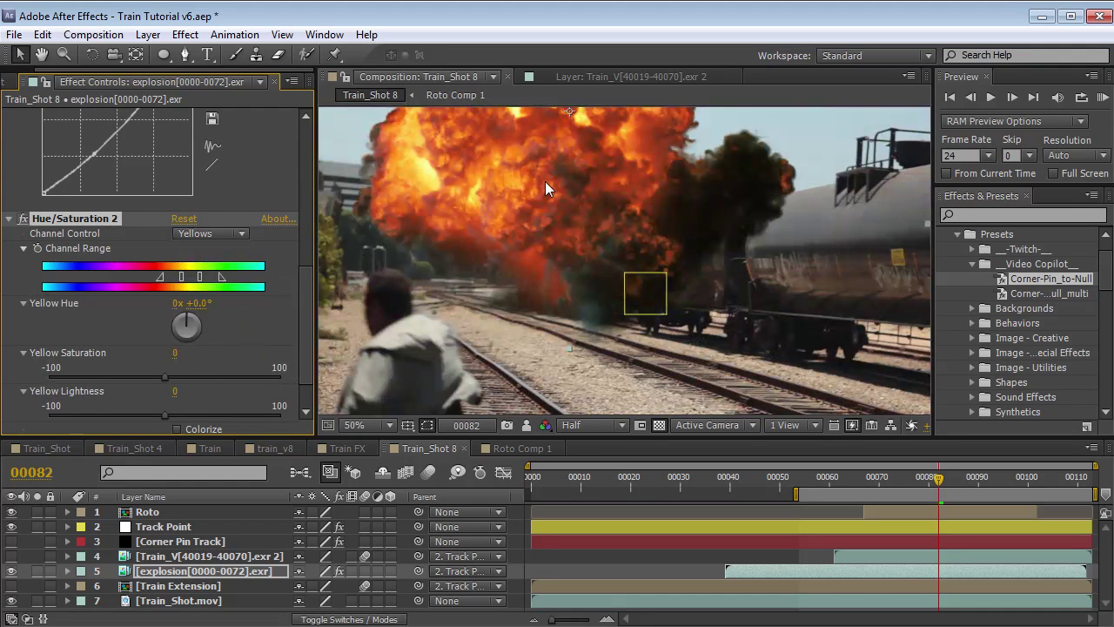
pyautogui.moveTo(550, 233); pyautogui.dragTo(555, 299)
pyautogui.moveTo(938, 479); pyautogui.dragTo(899, 487)
pyautogui.moveTo(402, 254); pyautogui.dragTo(434, 258)
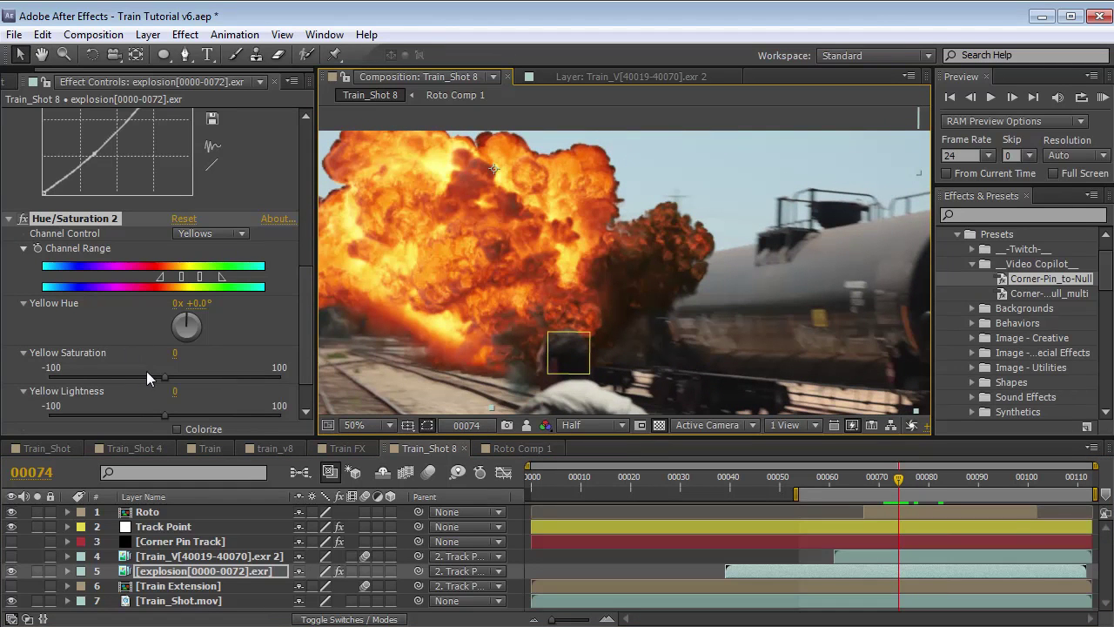
pyautogui.moveTo(163, 378); pyautogui.dragTo(111, 377)
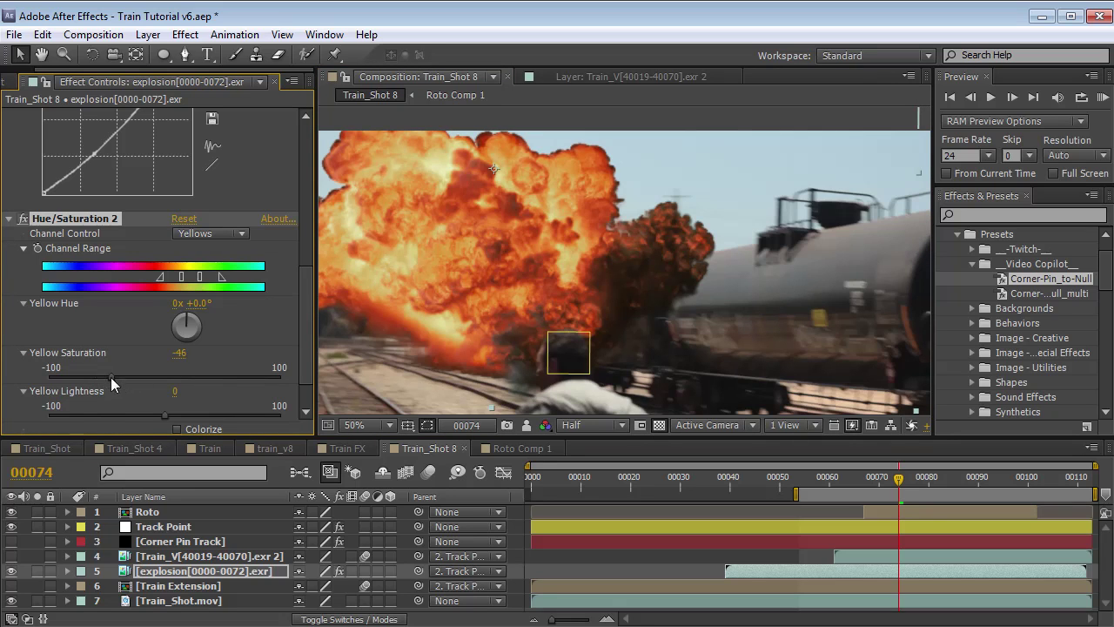
pyautogui.moveTo(111, 377); pyautogui.dragTo(151, 372)
pyautogui.moveTo(165, 414); pyautogui.dragTo(201, 416)
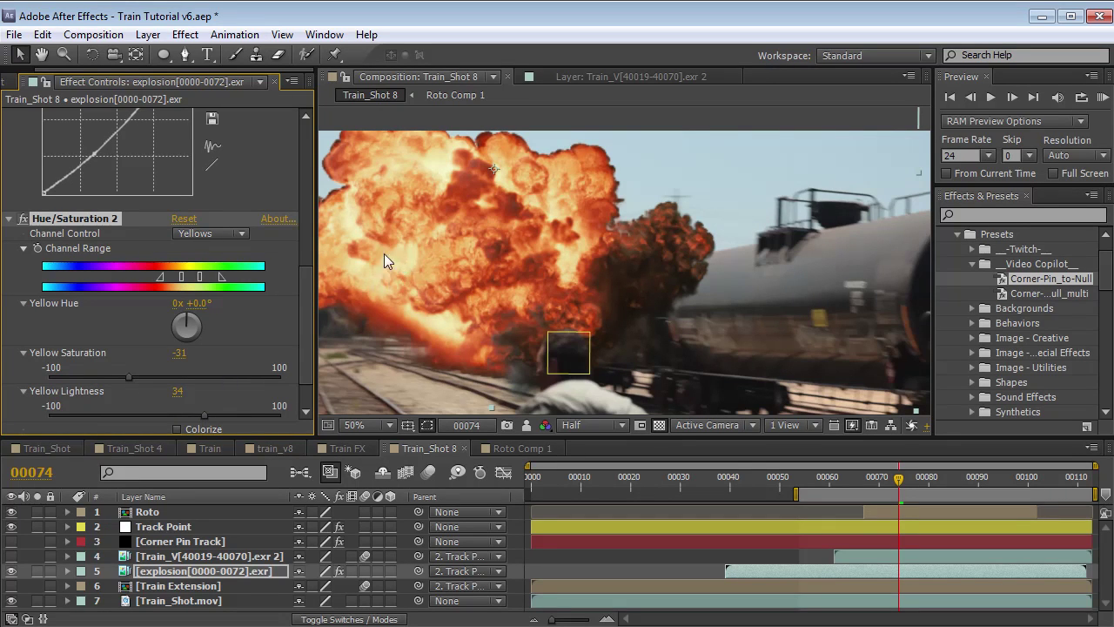
pyautogui.moveTo(137, 373); pyautogui.dragTo(148, 376)
# Compare the explosion with its effects switched off and on, then preview its color across the shot
pyautogui.click(339, 571)
pyautogui.click(340, 571)
pyautogui.click(340, 571)
pyautogui.click(339, 571)
pyautogui.scroll(-1, 630, 320)
pyautogui.press('space')
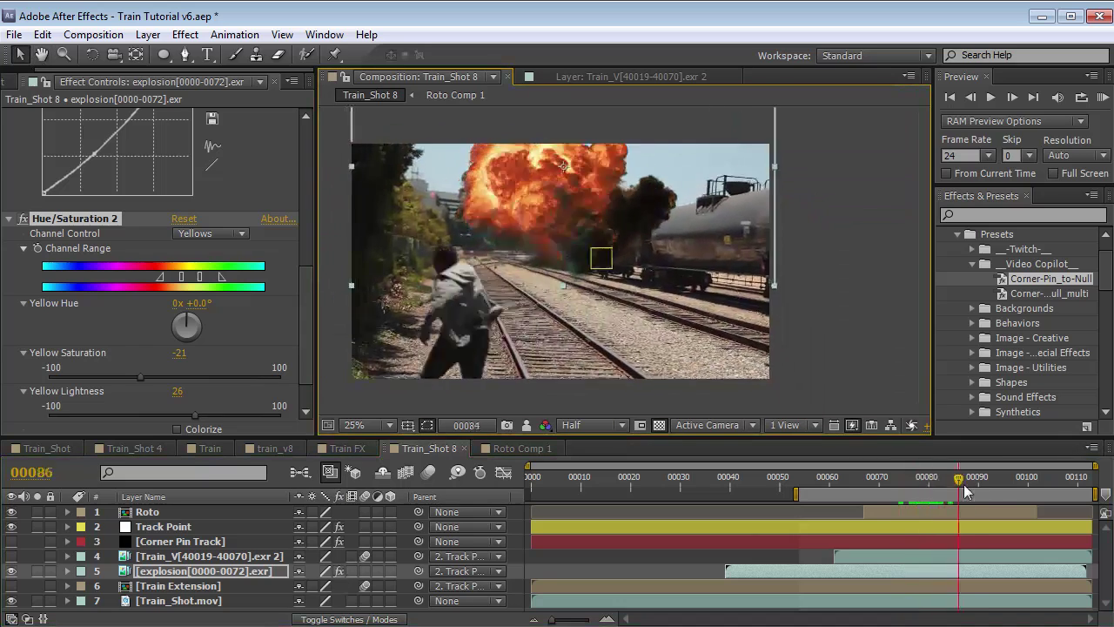
pyautogui.moveTo(900, 495)
pyautogui.mouseDown()
pyautogui.moveTo(849, 490)
pyautogui.moveTo(908, 492)
pyautogui.mouseUp()
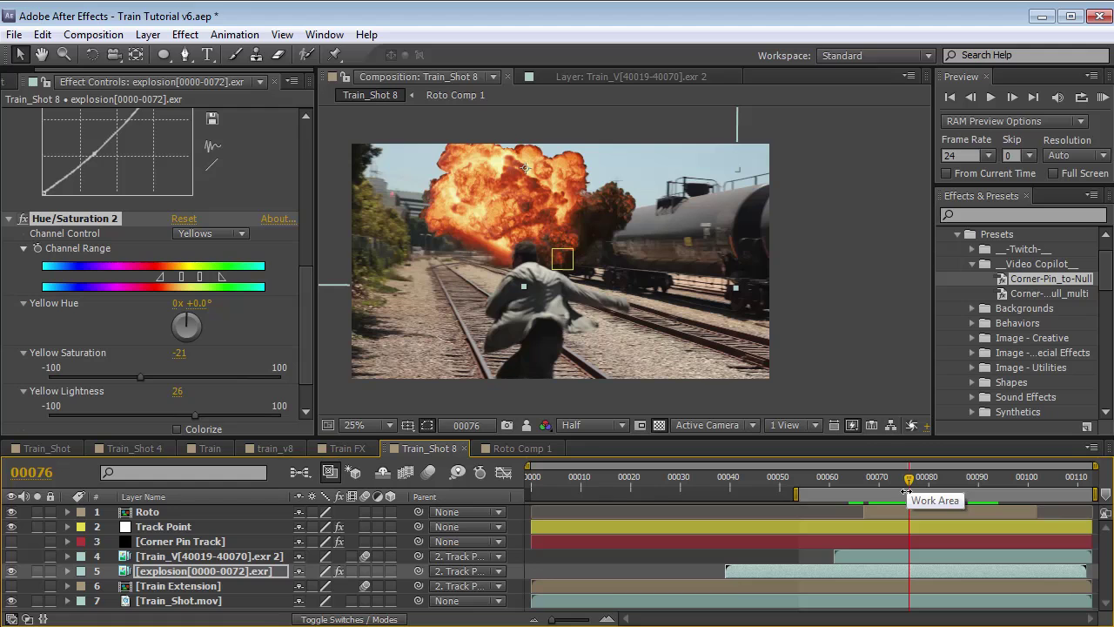
pyautogui.moveTo(907, 493); pyautogui.dragTo(953, 492)
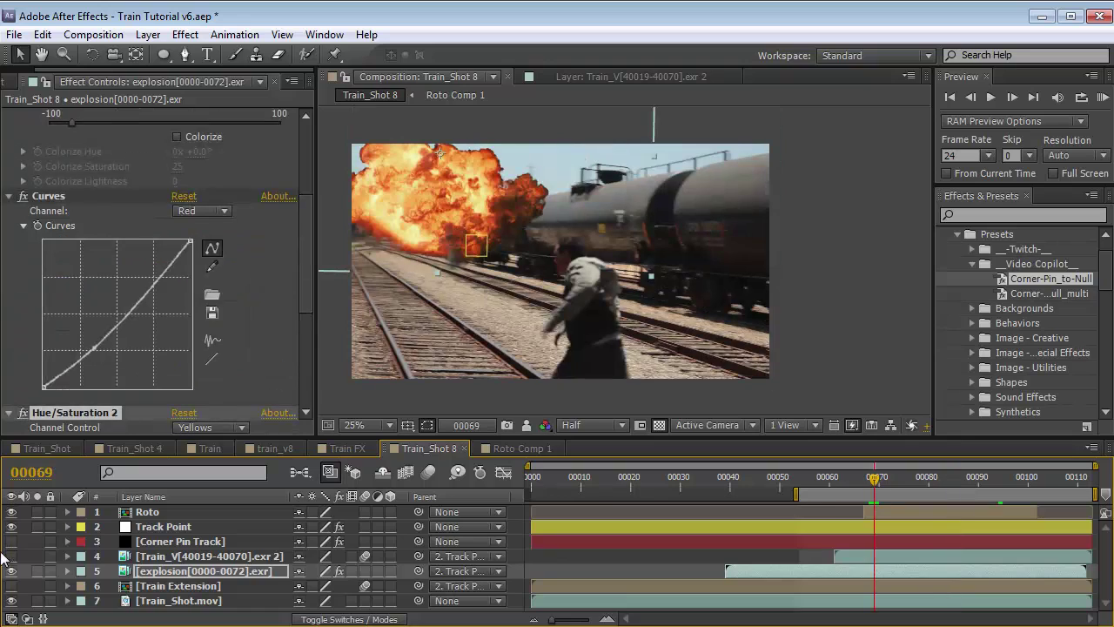
pyautogui.click(171, 556)
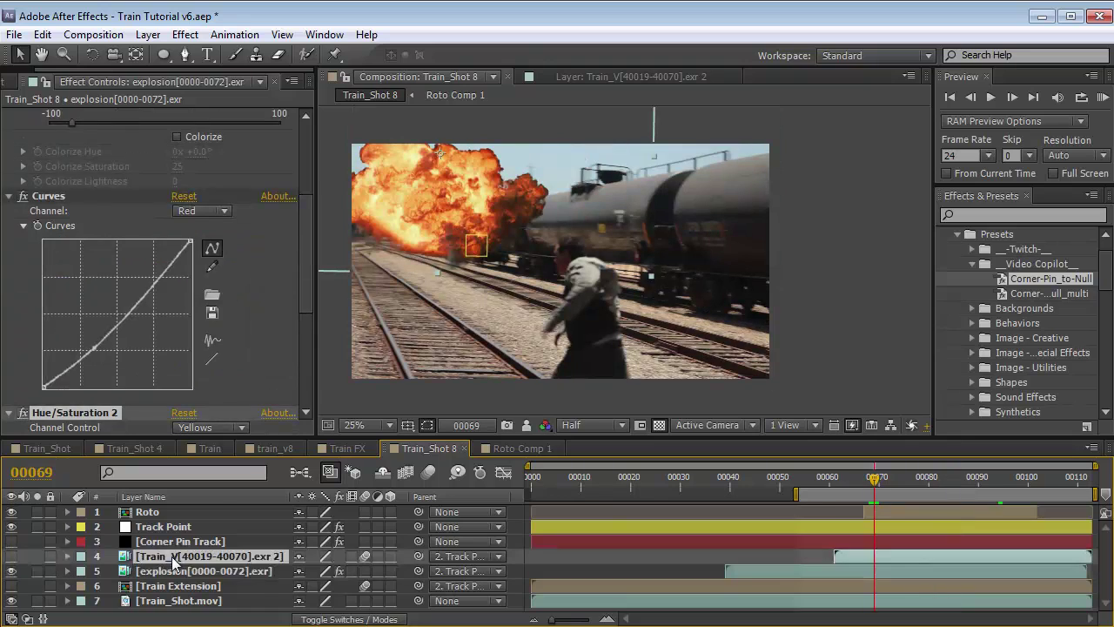
pyautogui.click(12, 557)
pyautogui.moveTo(874, 489); pyautogui.dragTo(1017, 498)
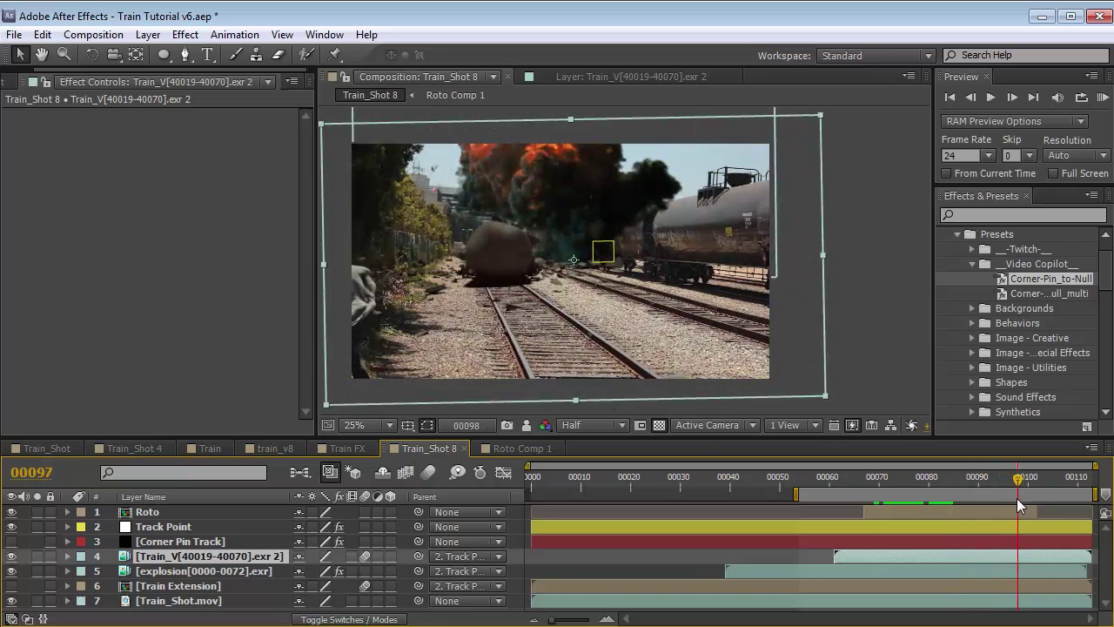
# At frame 97, slightly lower the shadow point on the Green curve in the explosion layer's Curves effect
pyautogui.press('.')
pyautogui.press('h')
pyautogui.moveTo(518, 235); pyautogui.dragTo(685, 289)
pyautogui.press('v')
pyautogui.click(176, 573)
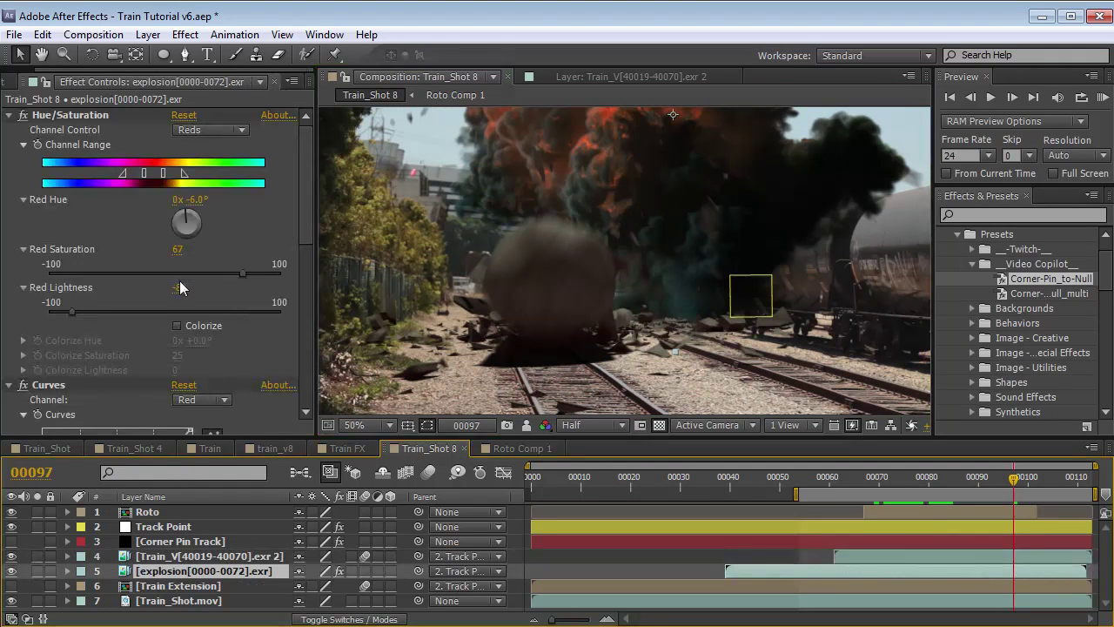
pyautogui.moveTo(305, 217); pyautogui.dragTo(299, 296)
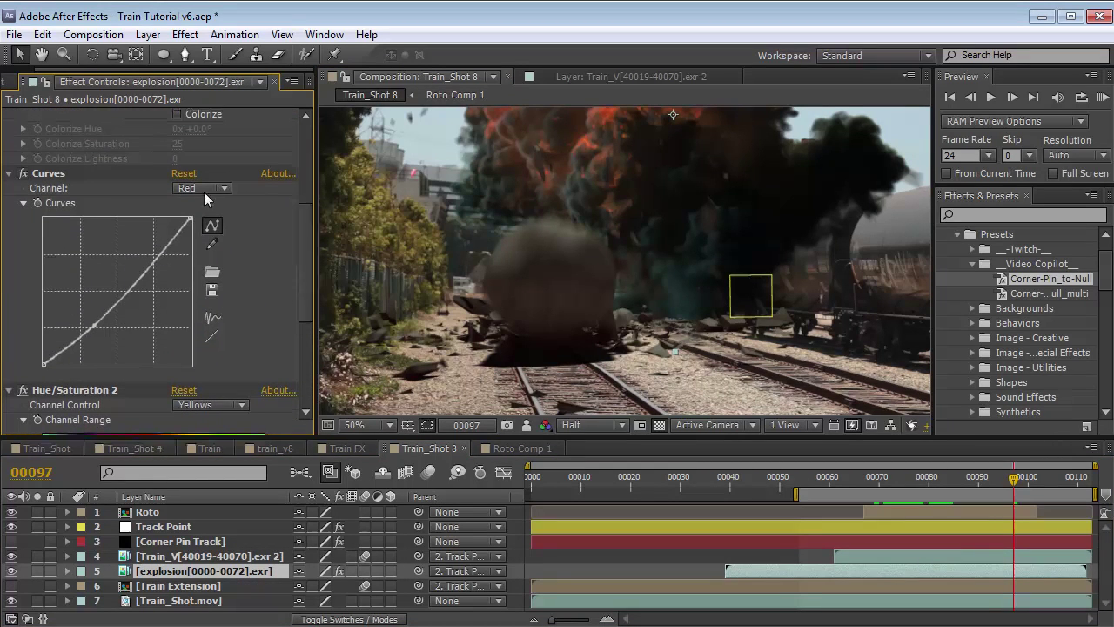
pyautogui.click(203, 190)
pyautogui.click(209, 245)
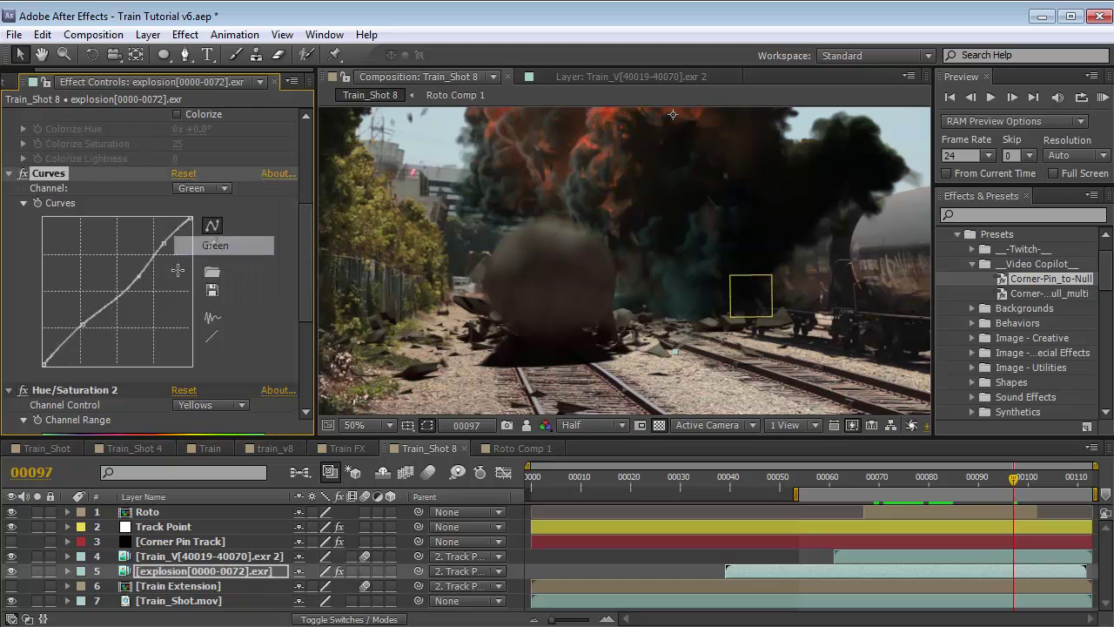
pyautogui.moveTo(83, 325); pyautogui.dragTo(84, 326)
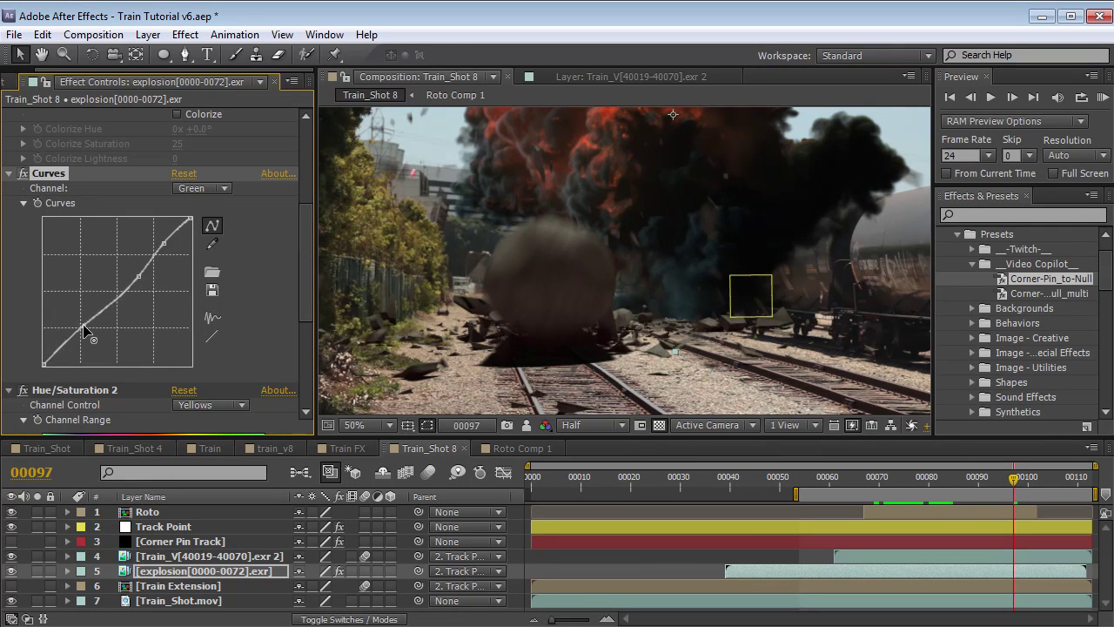
# Lower the midtones of the explosion's Blue curve and add a slightly raised point in the deep shadows of its Red curve
pyautogui.click(196, 188)
pyautogui.click(209, 260)
pyautogui.moveTo(106, 311); pyautogui.dragTo(117, 310)
pyautogui.click(200, 188)
pyautogui.click(196, 228)
pyautogui.moveTo(94, 326); pyautogui.dragTo(70, 348)
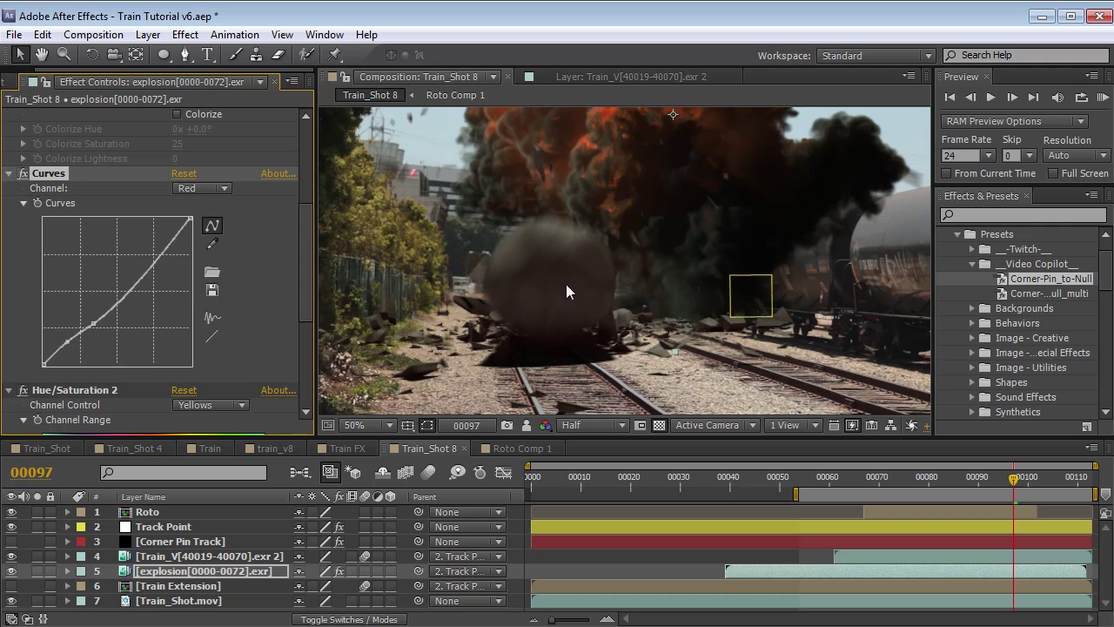
# At frame 82, set the Reds lightness to -51 in the explosion layer's Hue/Saturation 2 effect and check frame 78
pyautogui.press(',')
pyautogui.moveTo(946, 481); pyautogui.dragTo(1041, 493)
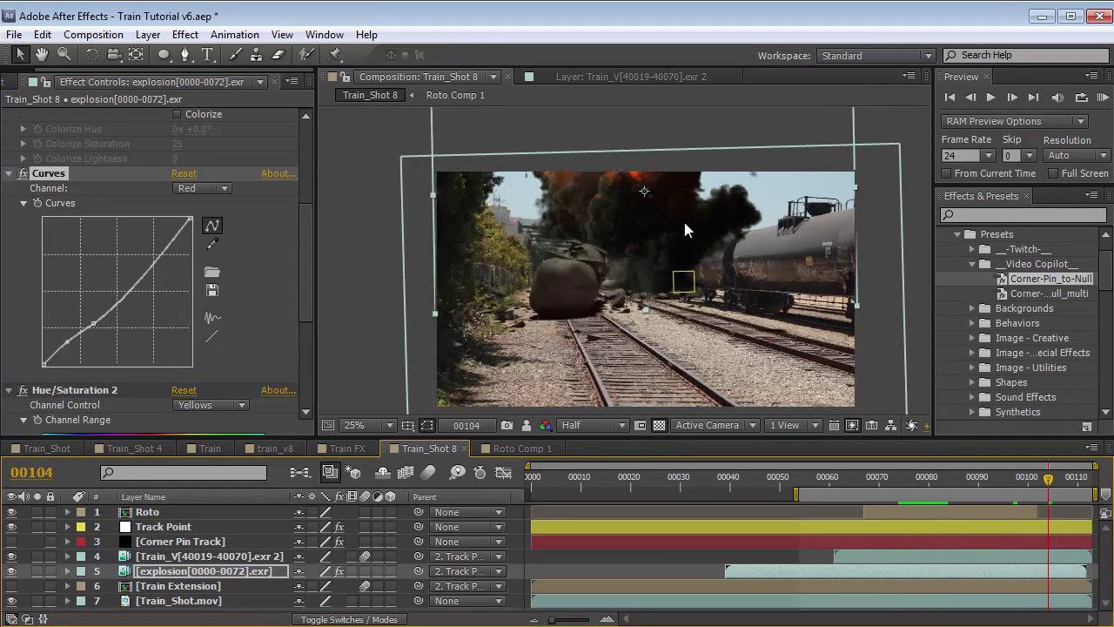
pyautogui.press('.')
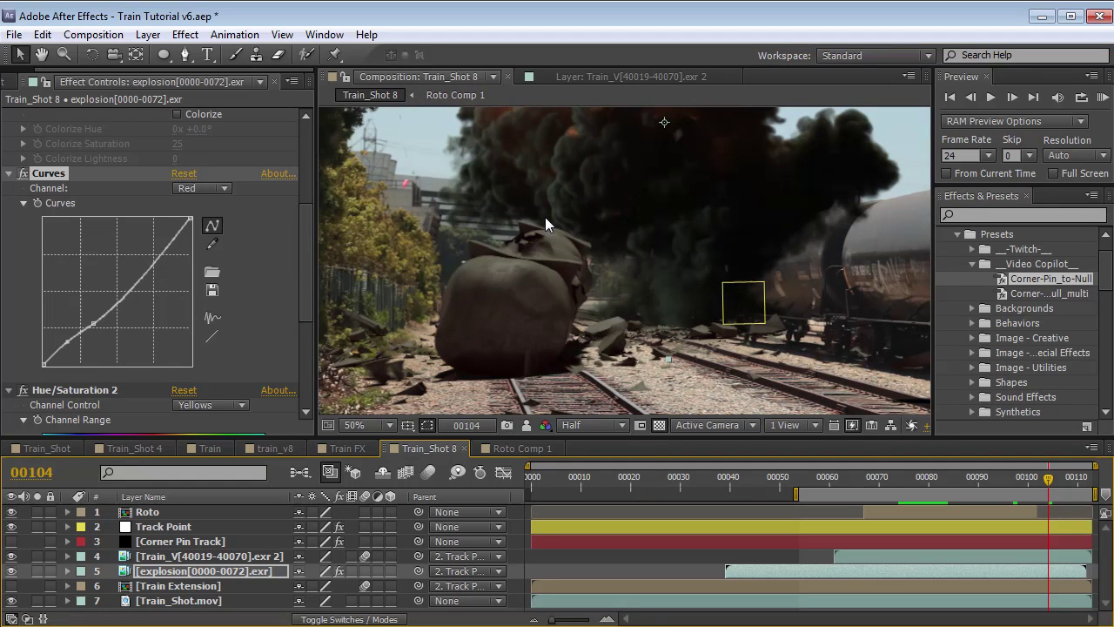
pyautogui.moveTo(953, 475); pyautogui.dragTo(933, 488)
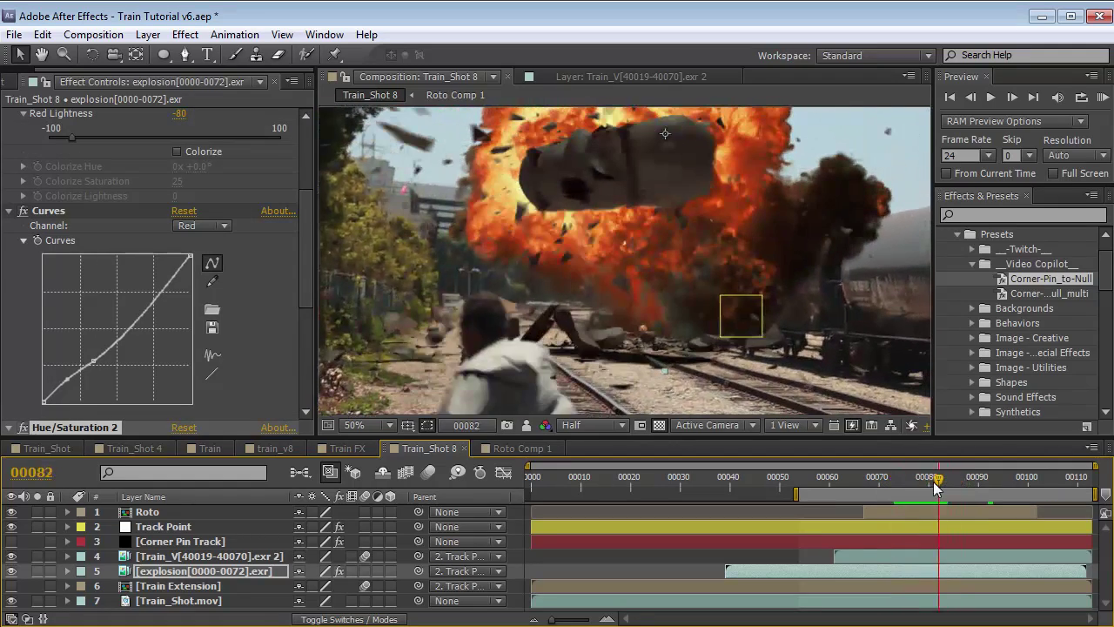
pyautogui.scroll(-6, 309, 233)
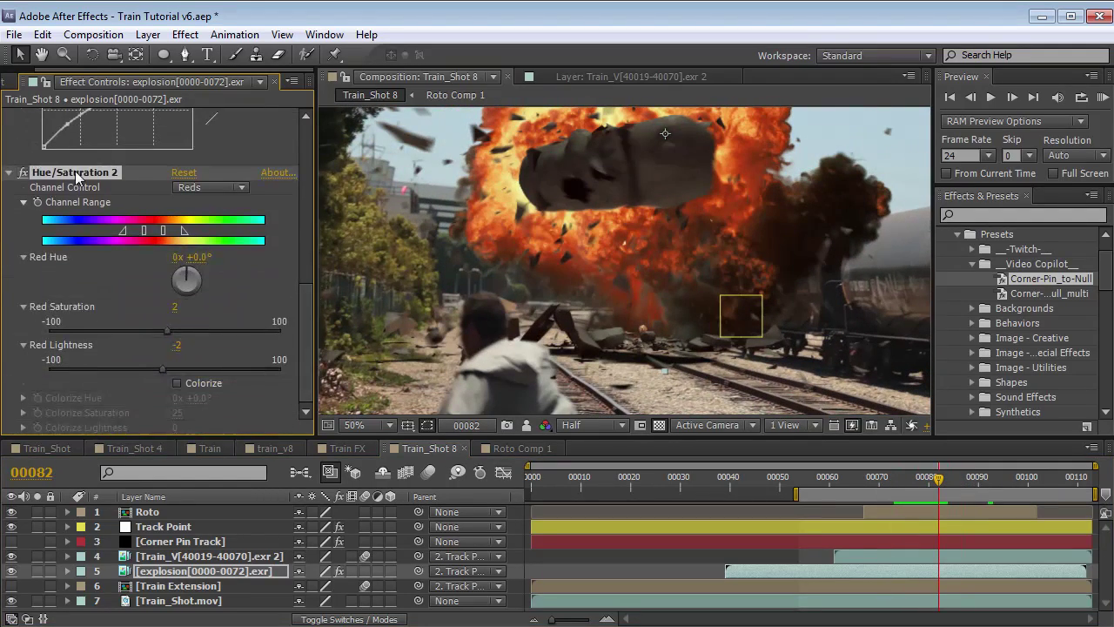
pyautogui.click(236, 192)
pyautogui.click(214, 224)
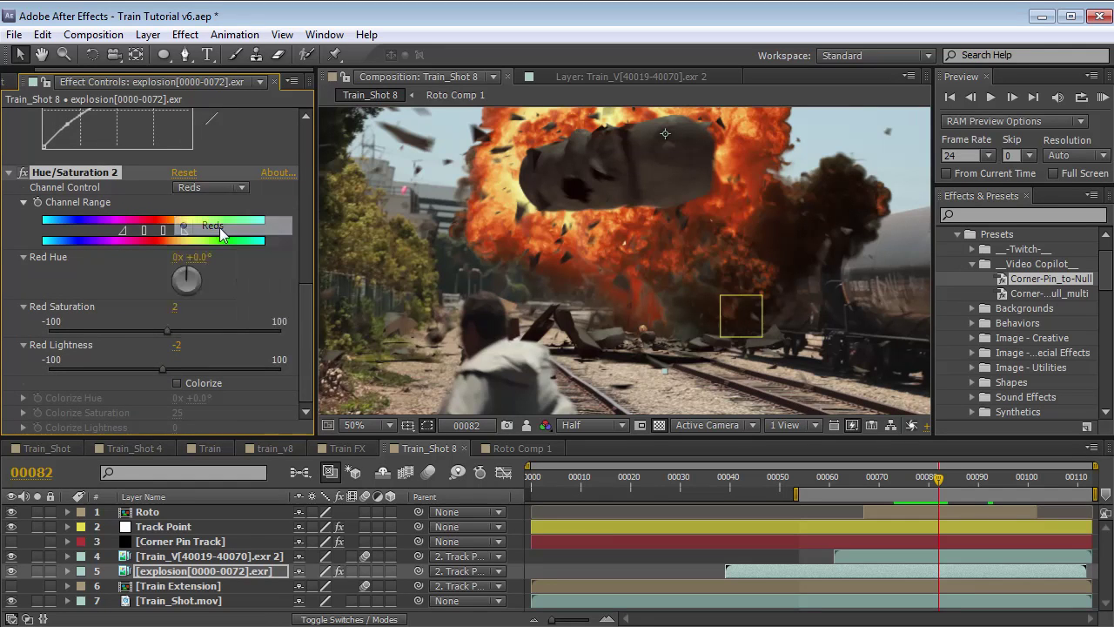
pyautogui.moveTo(162, 369); pyautogui.dragTo(105, 369)
pyautogui.moveTo(939, 479); pyautogui.dragTo(919, 490)
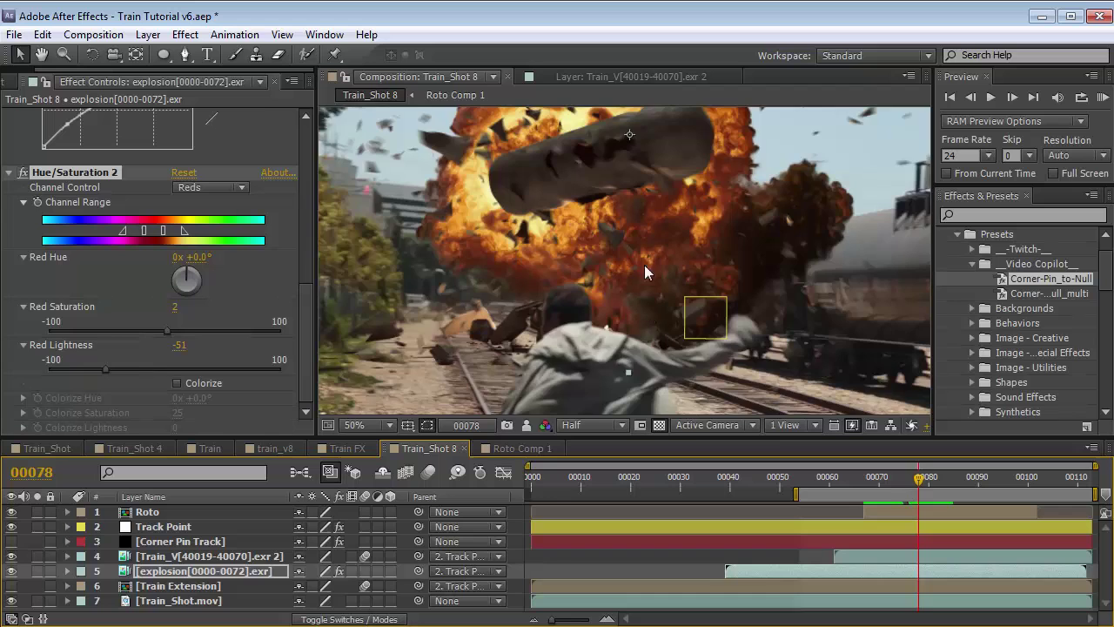
# Open the explosion_two[0000-0075].exr footage in an enlarged viewer and scrub through its animation
pyautogui.scroll(-1, 669, 294)
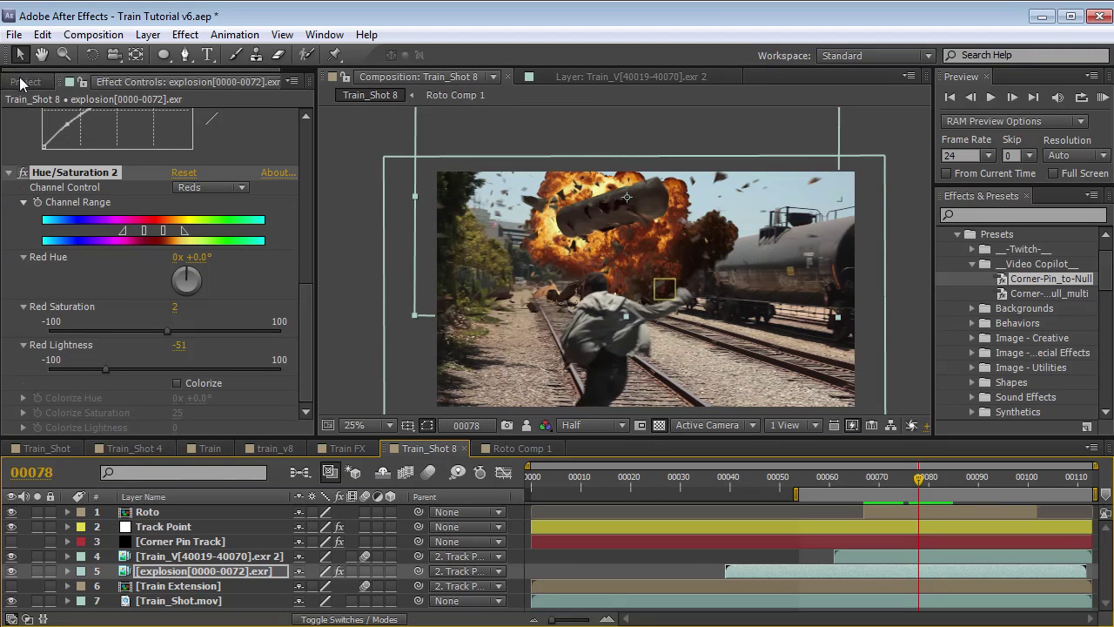
pyautogui.click(26, 81)
pyautogui.press('.')
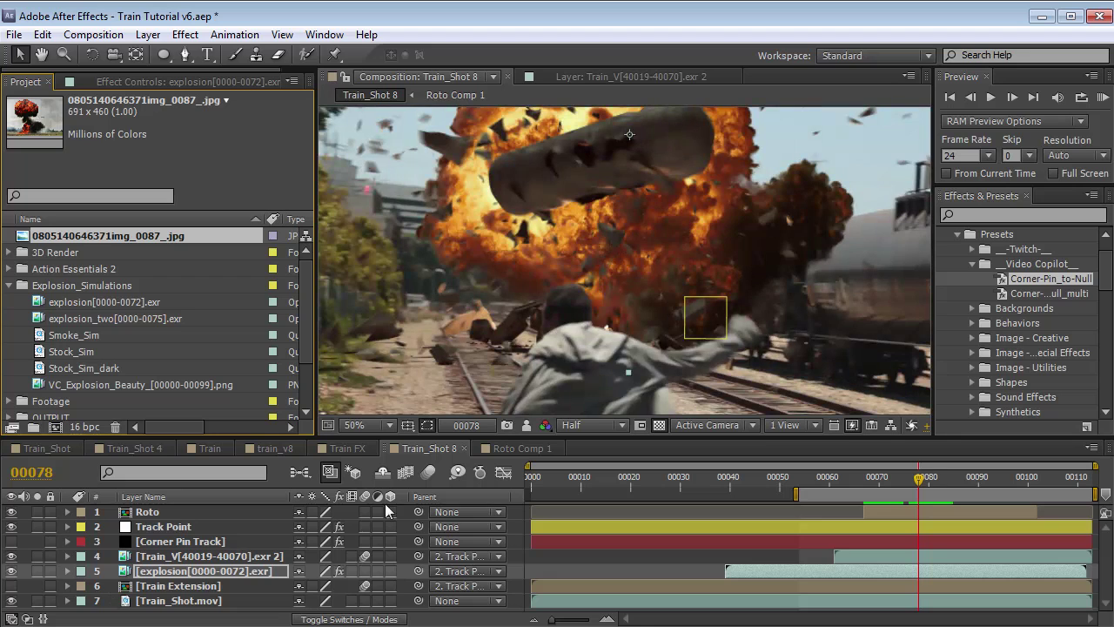
pyautogui.moveTo(932, 487); pyautogui.dragTo(997, 480)
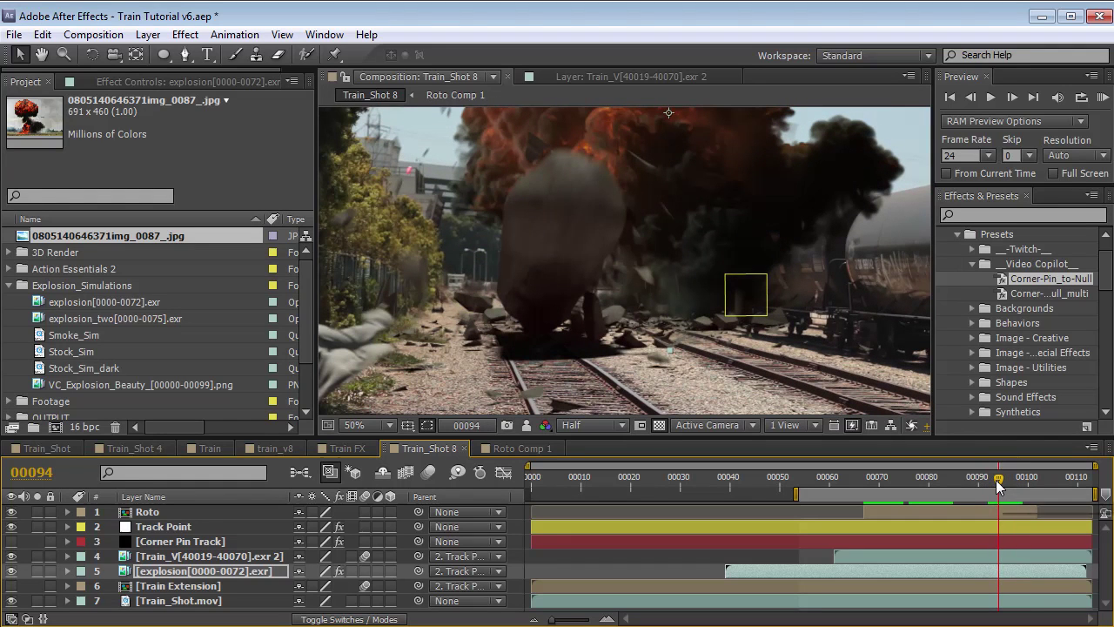
pyautogui.click(94, 318)
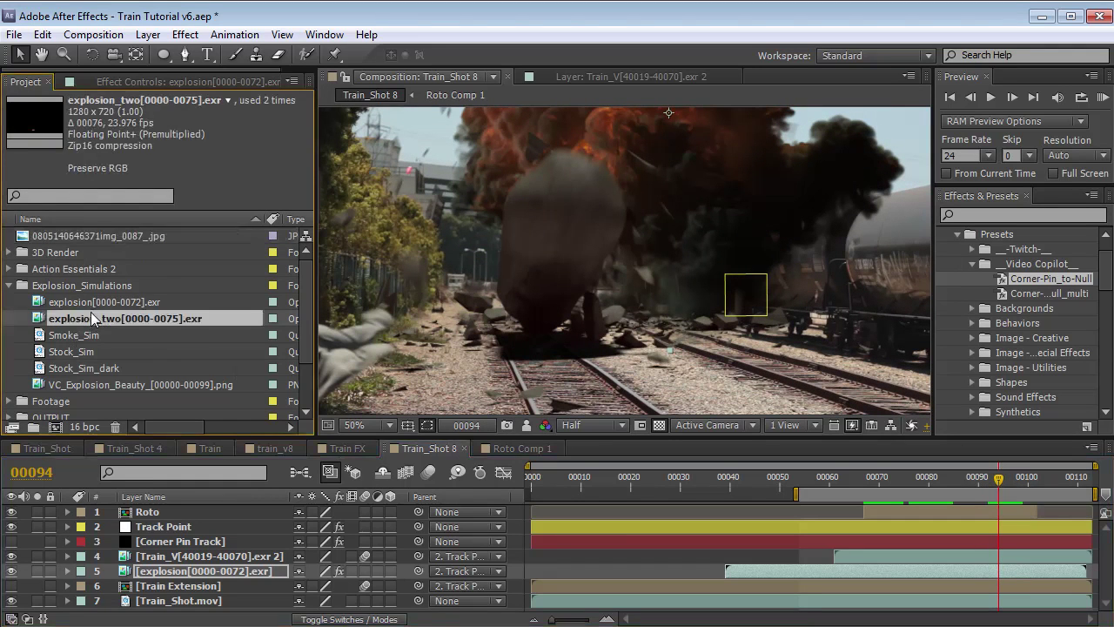
pyautogui.doubleClick(69, 317)
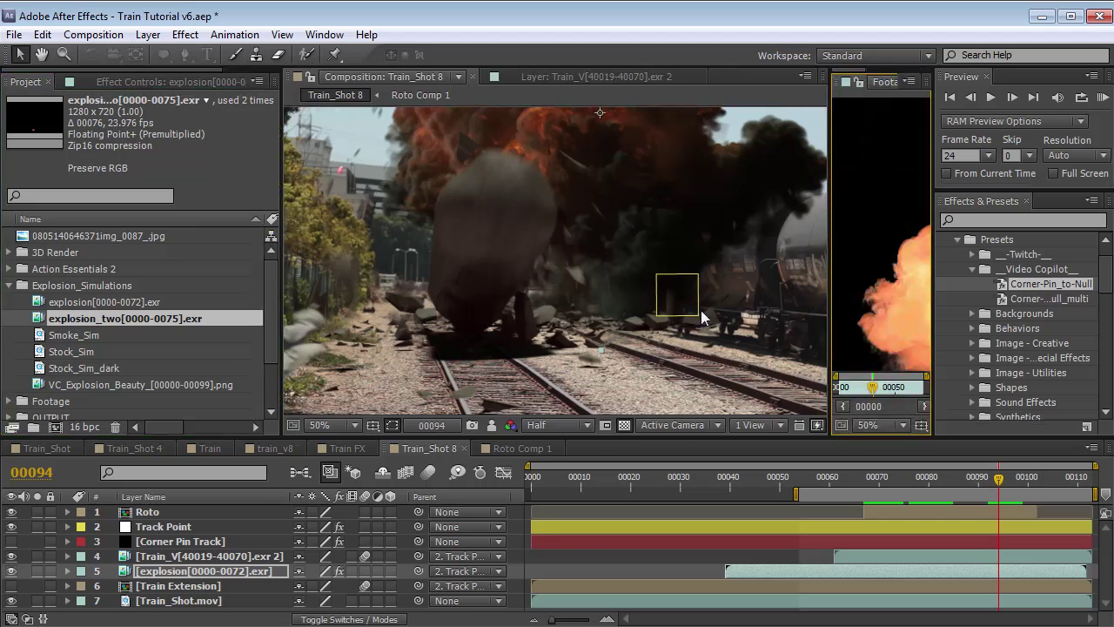
pyautogui.moveTo(828, 286); pyautogui.dragTo(407, 286)
pyautogui.press('space')
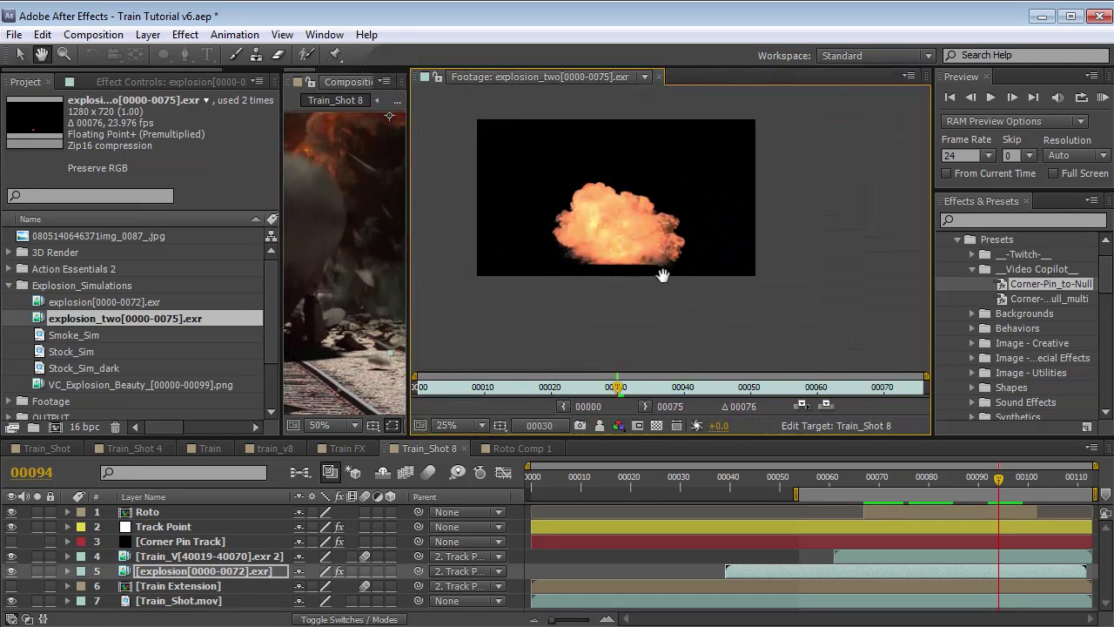
pyautogui.moveTo(496, 388); pyautogui.dragTo(777, 381)
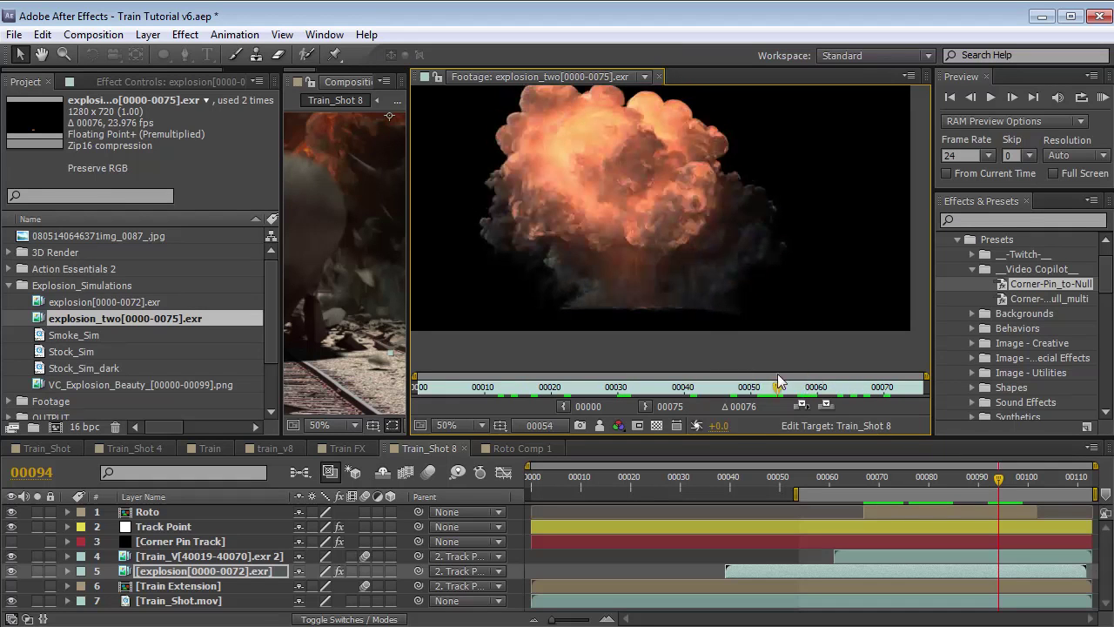
# Add explosion_two[0000-0075].exr above the Train_V debris layer, position the blast over the far end of the tracks, and start it at about frame 81
pyautogui.moveTo(406, 190); pyautogui.dragTo(749, 195)
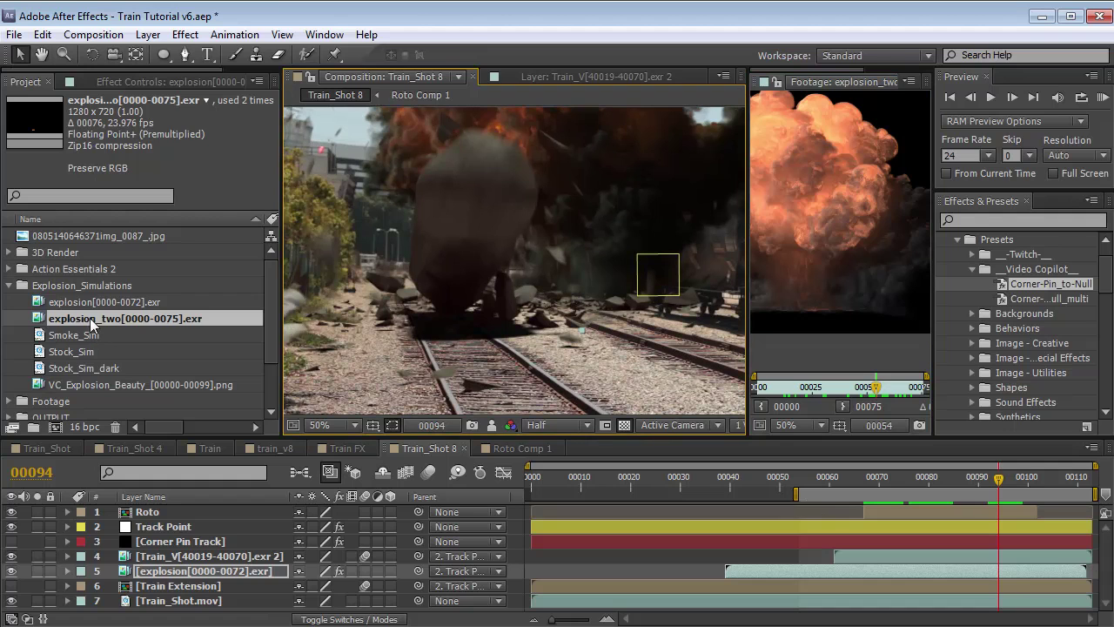
pyautogui.moveTo(90, 318); pyautogui.dragTo(160, 550)
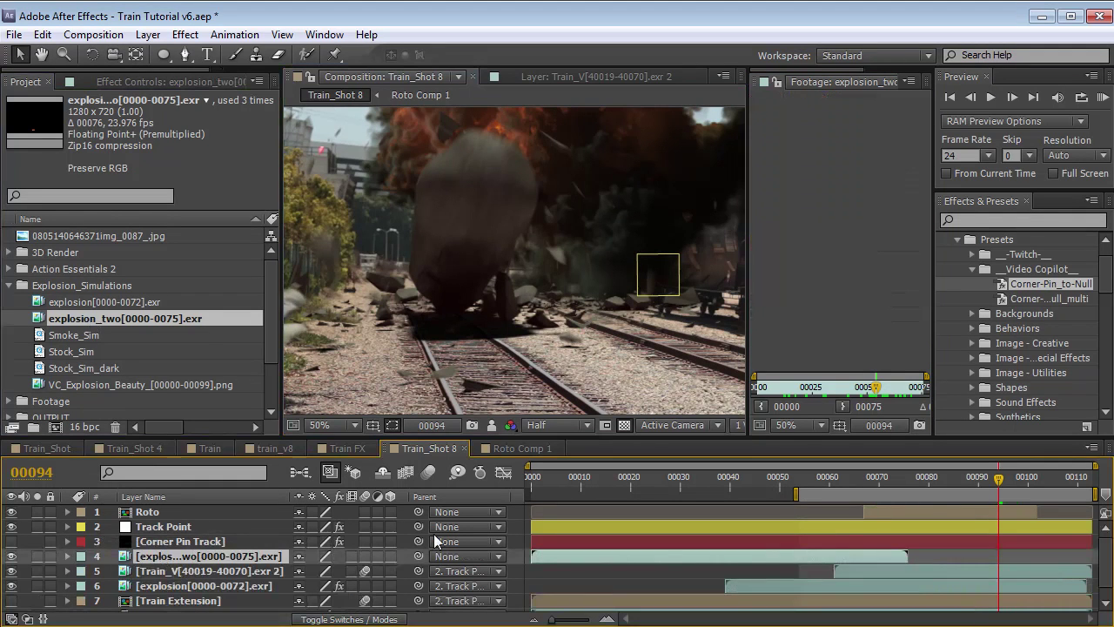
pyautogui.moveTo(540, 560); pyautogui.dragTo(908, 554)
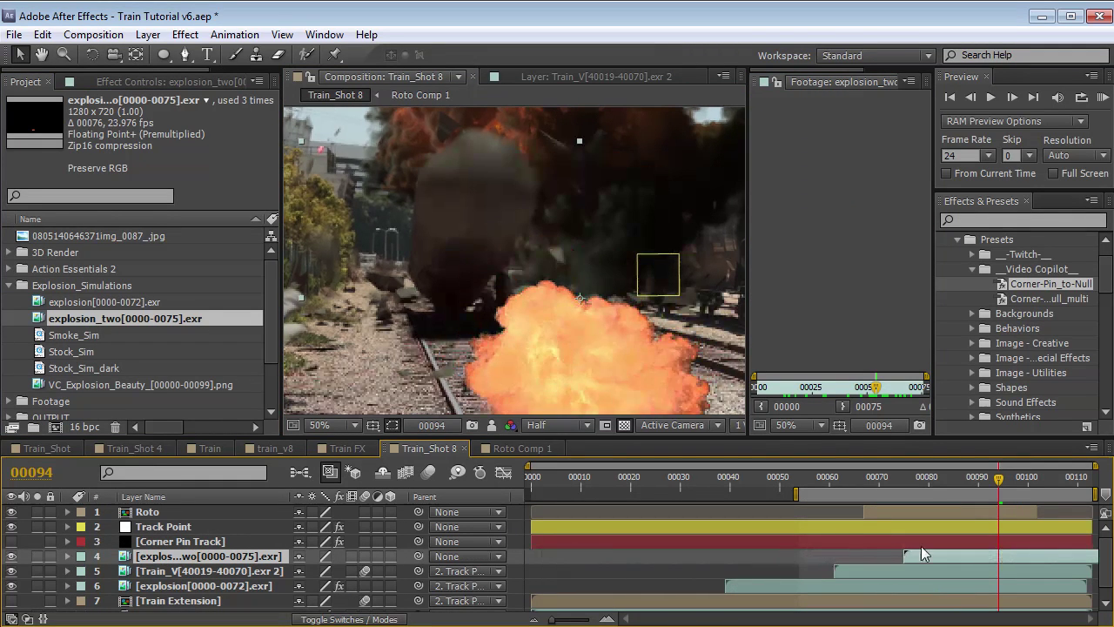
pyautogui.moveTo(539, 366); pyautogui.dragTo(409, 279)
pyautogui.moveTo(926, 556); pyautogui.dragTo(955, 552)
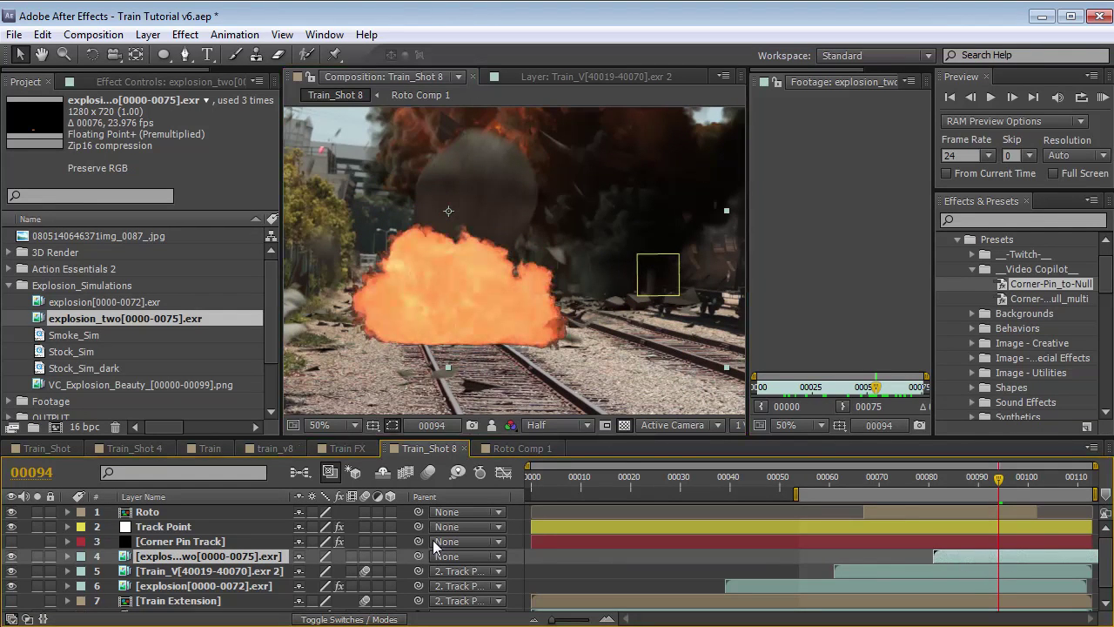
# Copy the Hue/Saturation, Curves and Hue/Saturation 2 effects from the explosion[0000-0072].exr layer onto the explosion_two layer
pyautogui.click(164, 592)
pyautogui.click(109, 80)
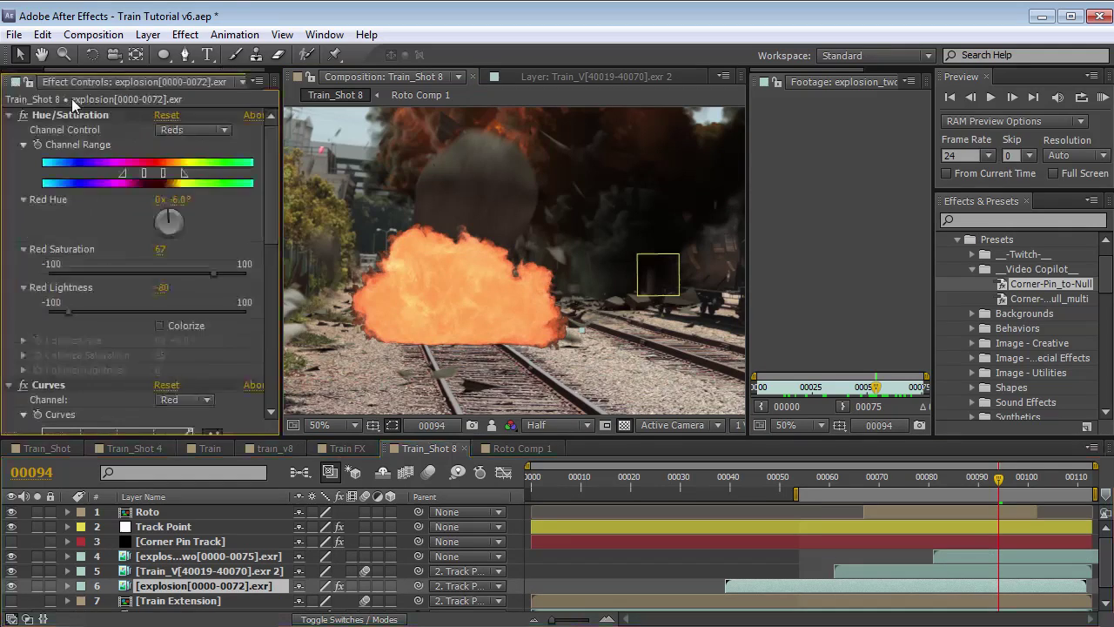
pyautogui.click(9, 115)
pyautogui.click(8, 130)
pyautogui.click(8, 145)
pyautogui.click(55, 116)
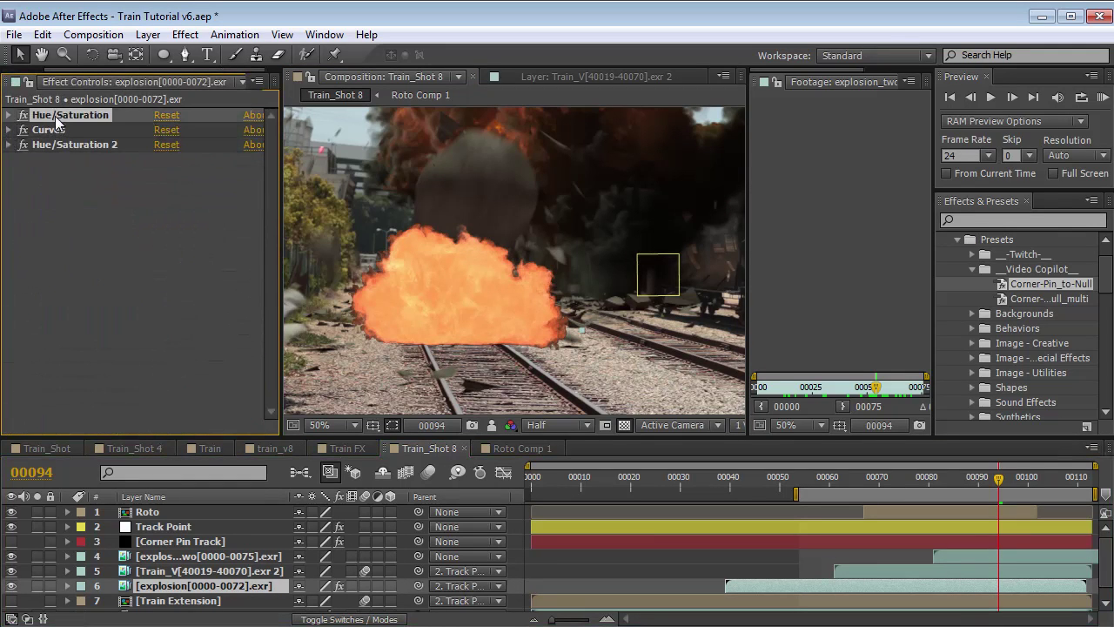
pyautogui.keyDown('shift'); pyautogui.click(53, 144); pyautogui.keyUp('shift')
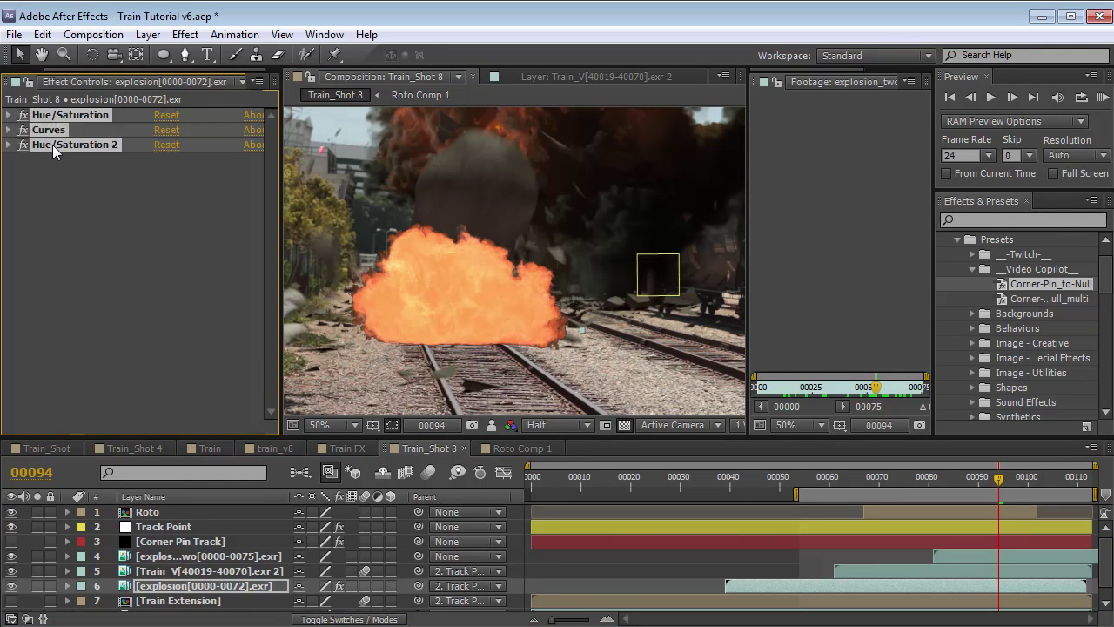
pyautogui.click(41, 35)
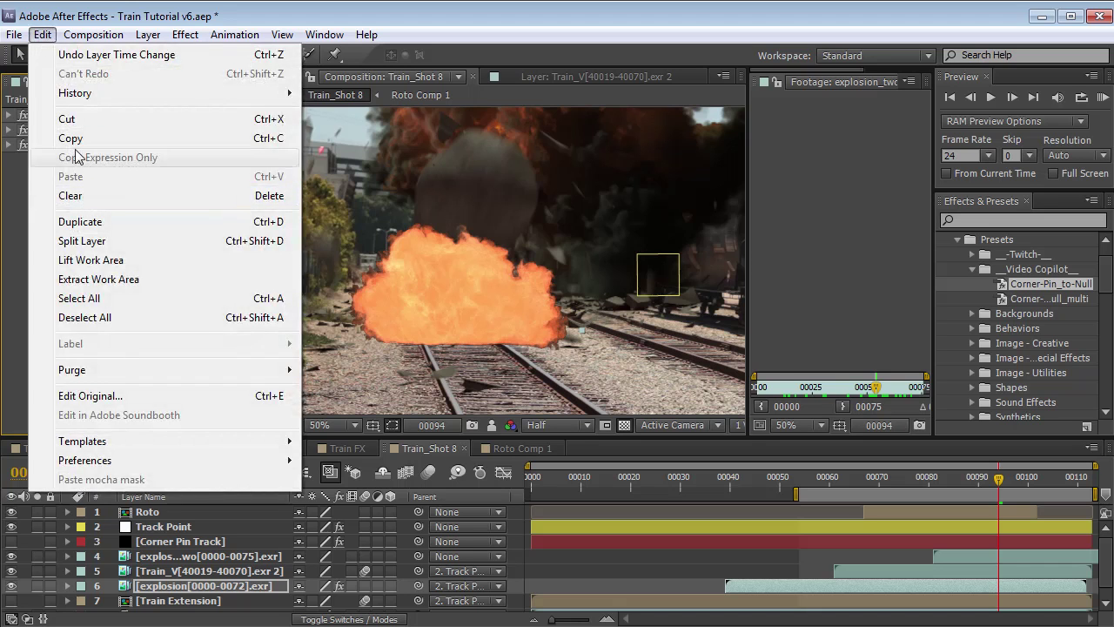
pyautogui.click(63, 138)
pyautogui.click(187, 557)
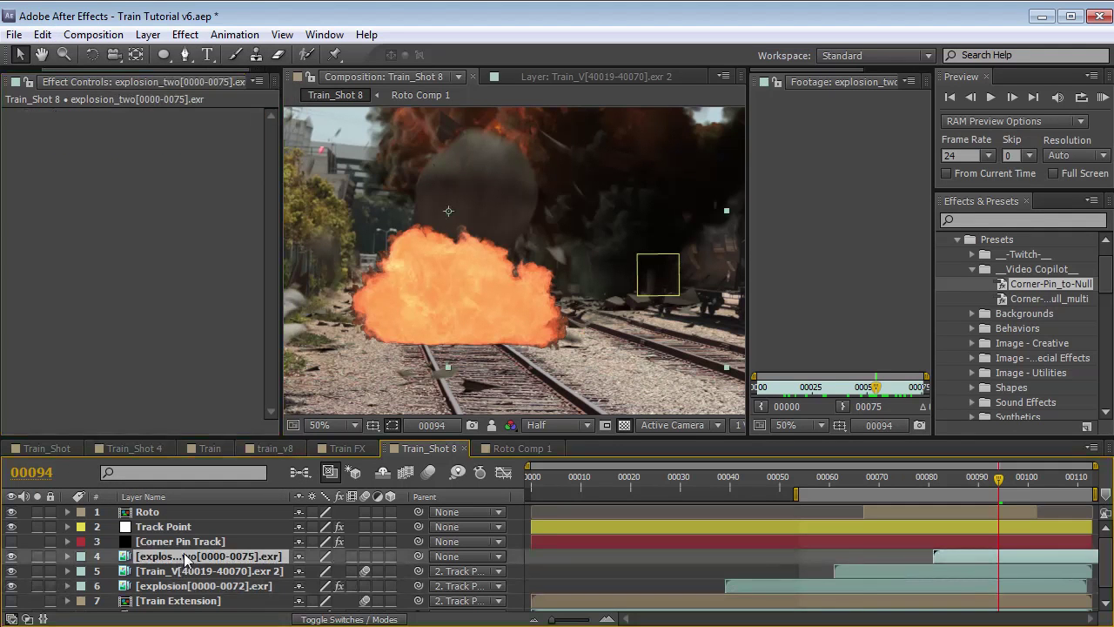
pyautogui.click(41, 35)
pyautogui.click(72, 177)
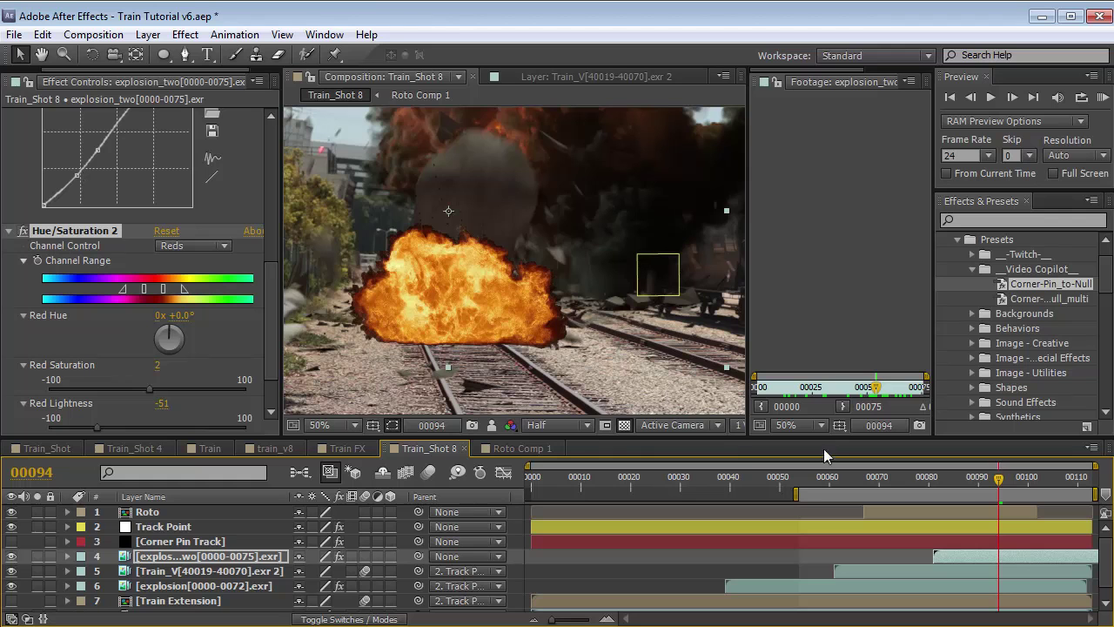
# At frame 96, parent the explosion_two layer to Track Point and close the footage viewer
pyautogui.moveTo(995, 490)
pyautogui.mouseDown()
pyautogui.moveTo(1053, 493)
pyautogui.moveTo(1009, 493)
pyautogui.mouseUp()
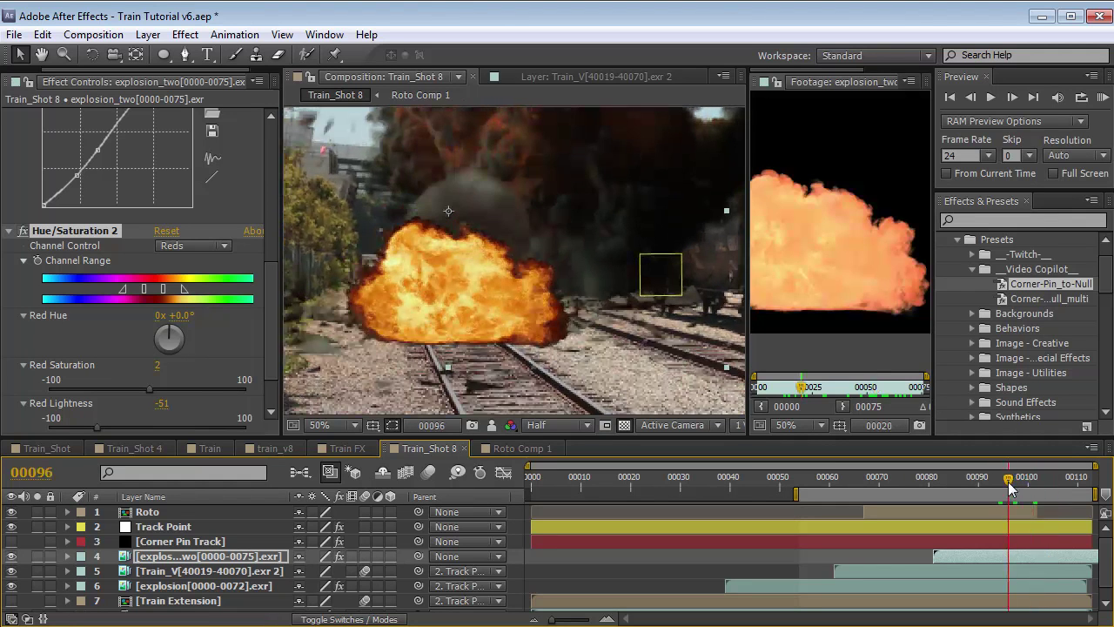
pyautogui.moveTo(418, 556); pyautogui.dragTo(186, 528)
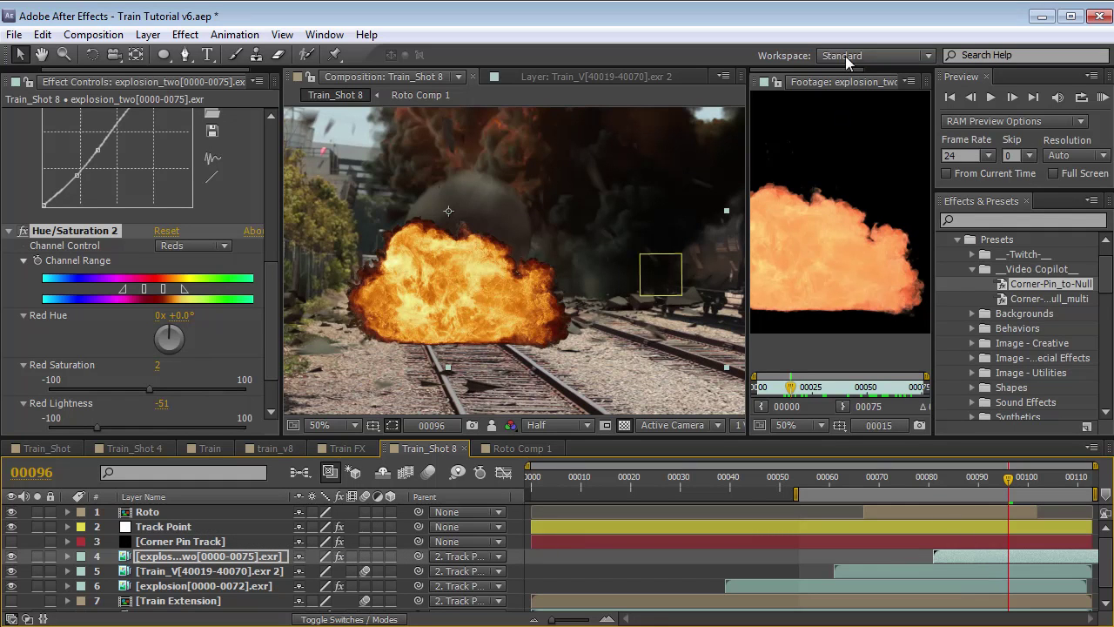
pyautogui.moveTo(747, 111); pyautogui.dragTo(699, 111)
pyautogui.click(900, 81)
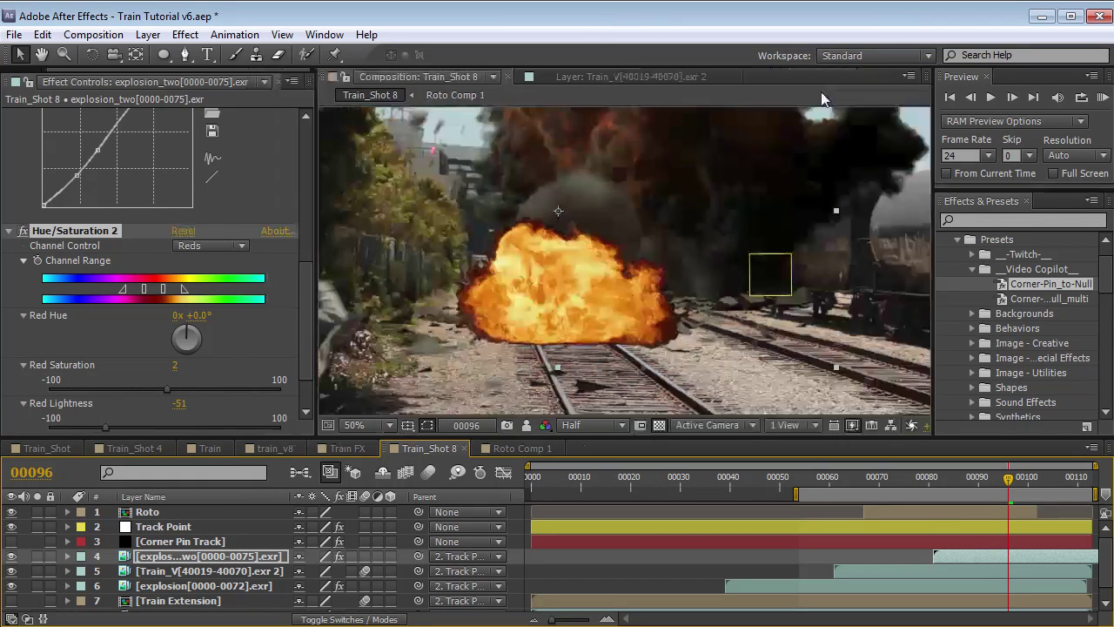
# Shift the explosion_two layer earlier so it starts at about frame 73, and preview the blast against the shot
pyautogui.scroll(-1, 982, 495)
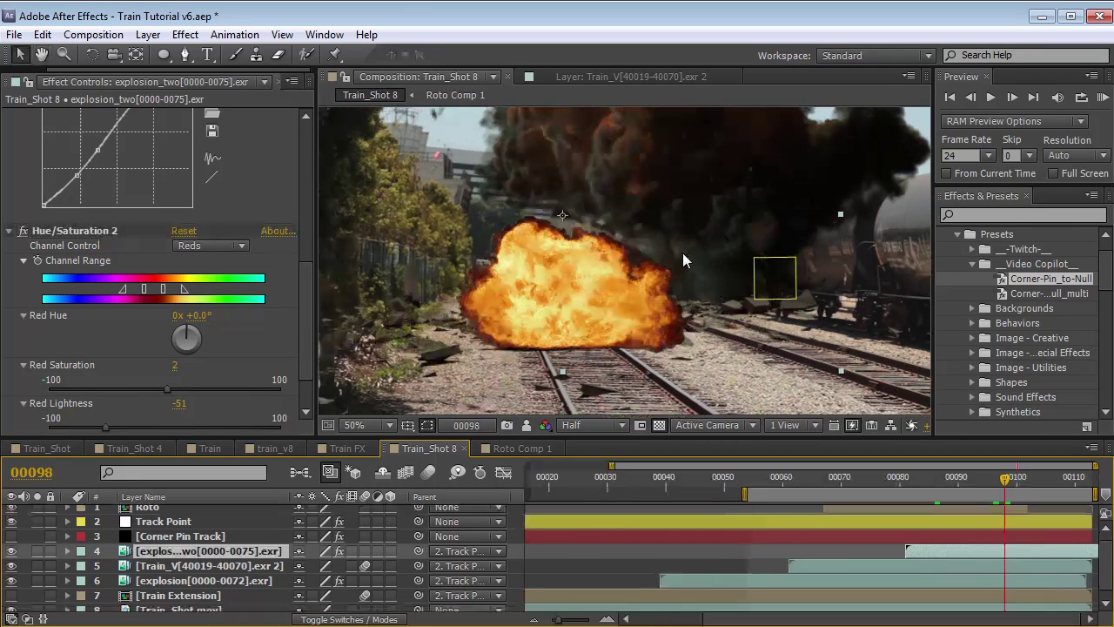
pyautogui.scroll(-2, 677, 259)
pyautogui.moveTo(663, 311); pyautogui.dragTo(622, 294)
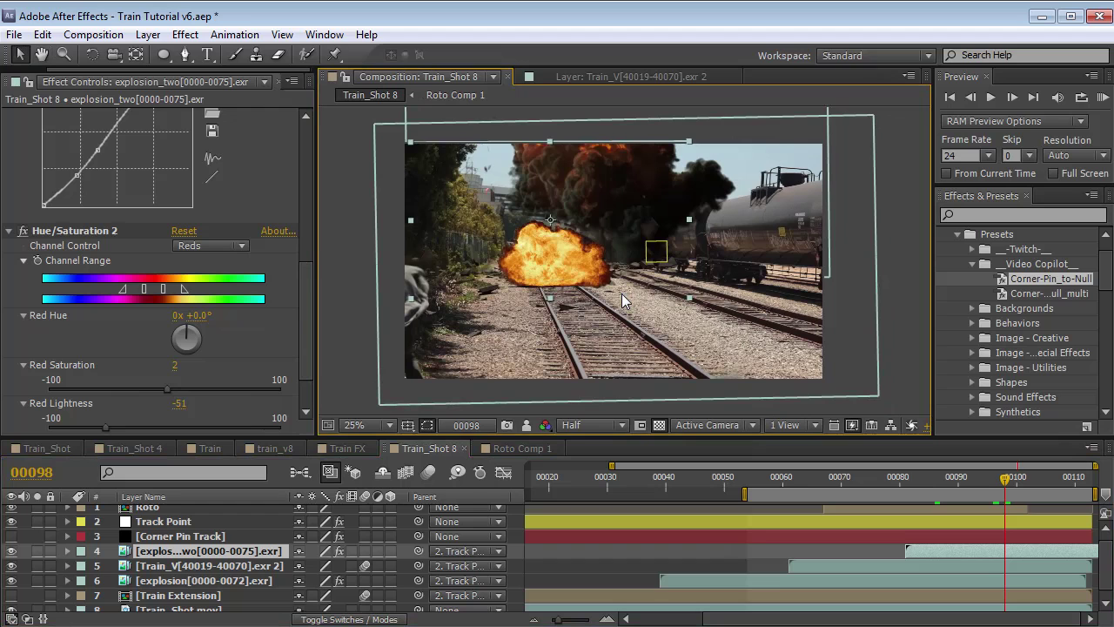
pyautogui.moveTo(967, 492); pyautogui.dragTo(993, 508)
pyautogui.scroll(2, 581, 258)
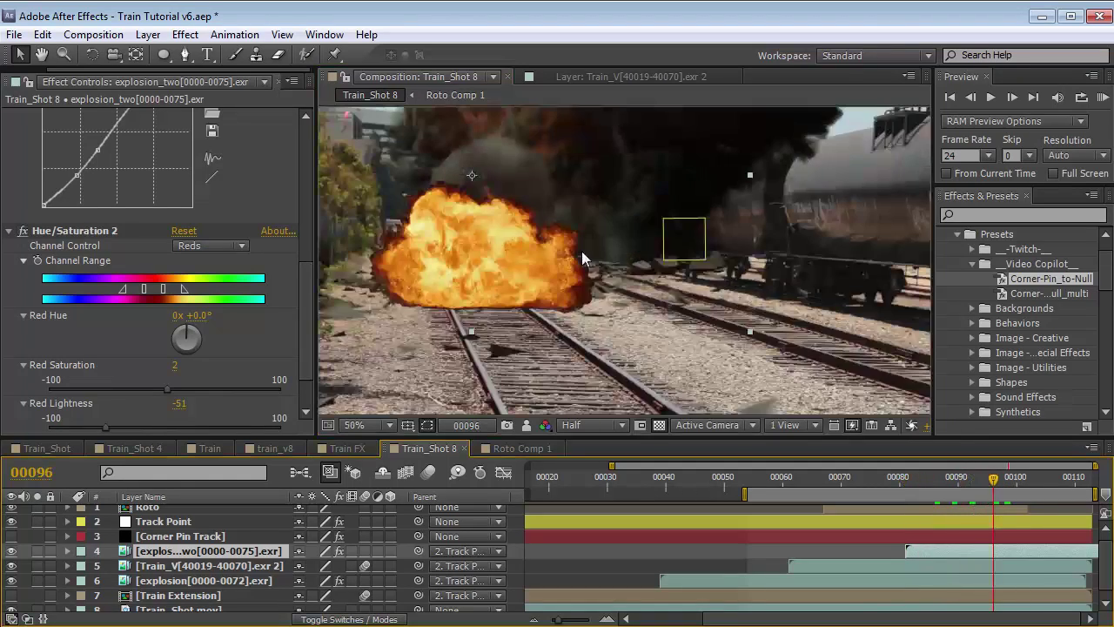
pyautogui.moveTo(440, 275); pyautogui.dragTo(562, 310)
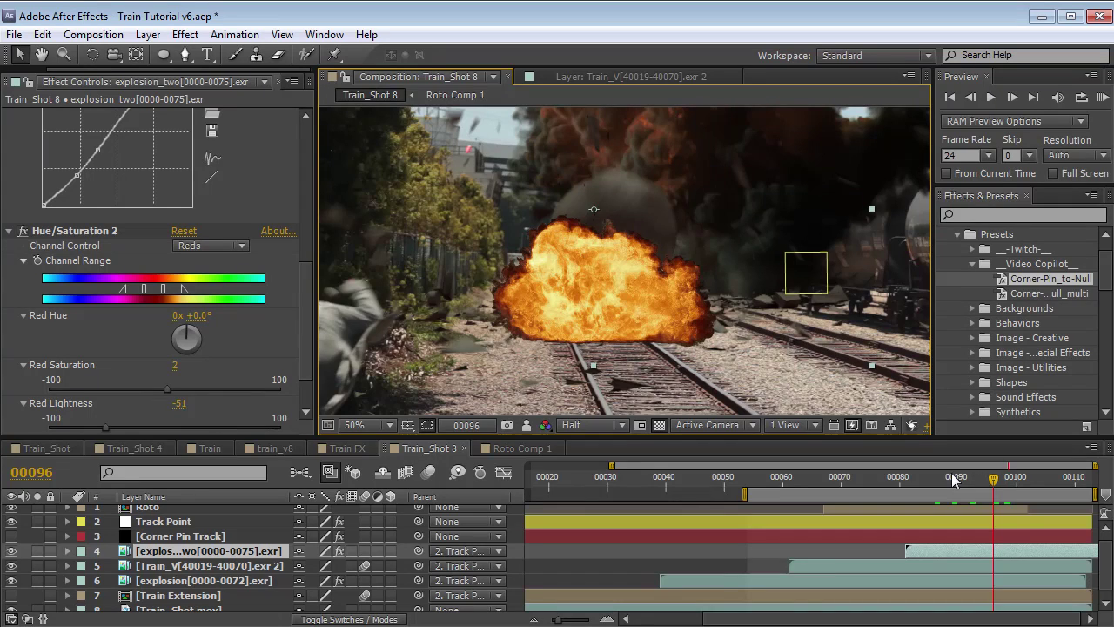
pyautogui.press('-')
pyautogui.moveTo(1024, 557); pyautogui.dragTo(978, 557)
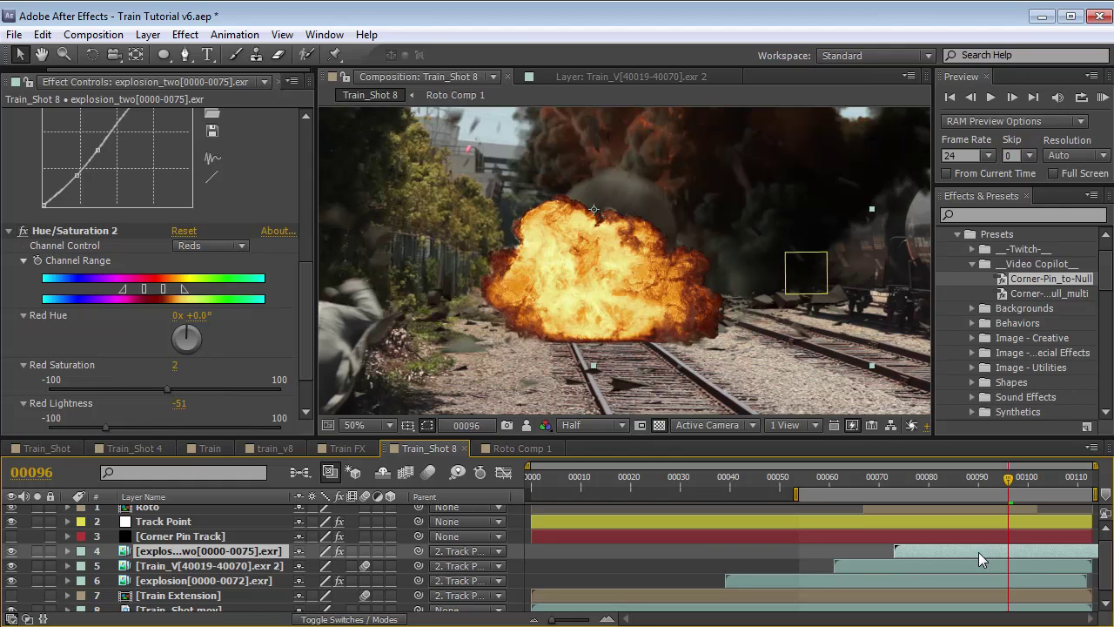
pyautogui.press('space')
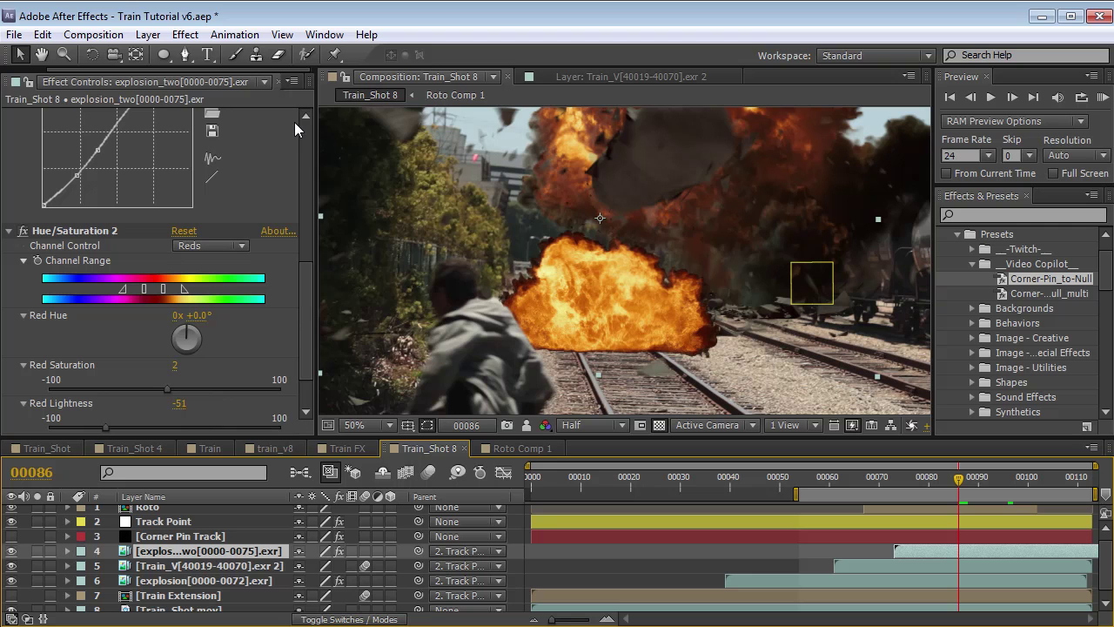
# Pre-compose the explosion_two layer as "Explosion V2", leaving all attributes in Train_Shot 8
pyautogui.click(148, 35)
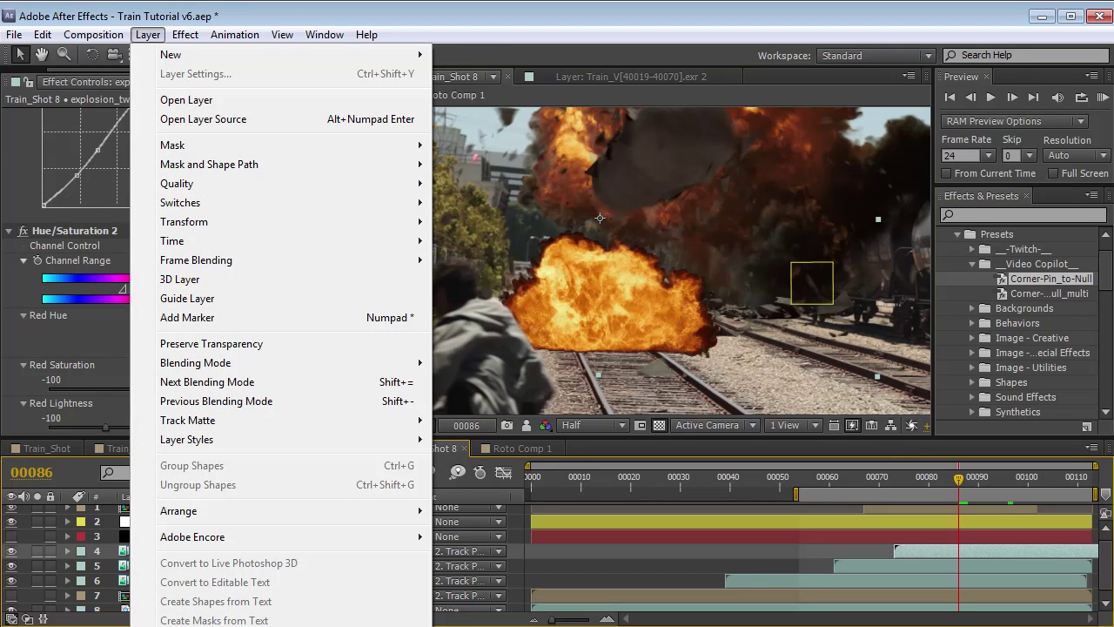
pyautogui.hotkey('ctrl', 'shift', 'c')
pyautogui.click(488, 355)
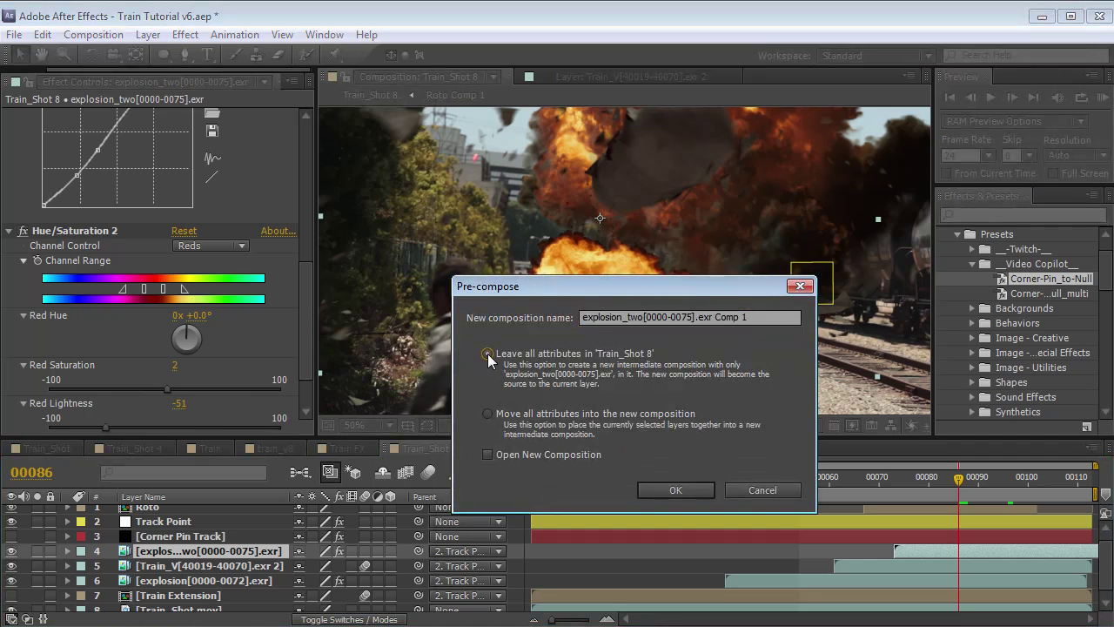
pyautogui.moveTo(791, 318); pyautogui.dragTo(541, 320)
pyautogui.write('Explosion V2')
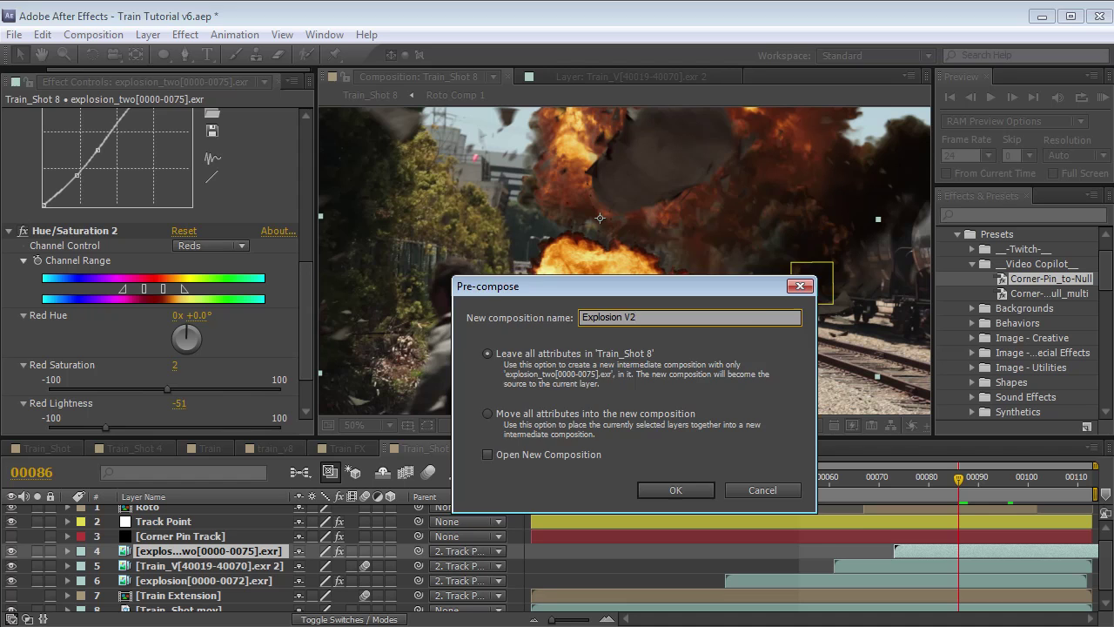
pyautogui.press('Return')
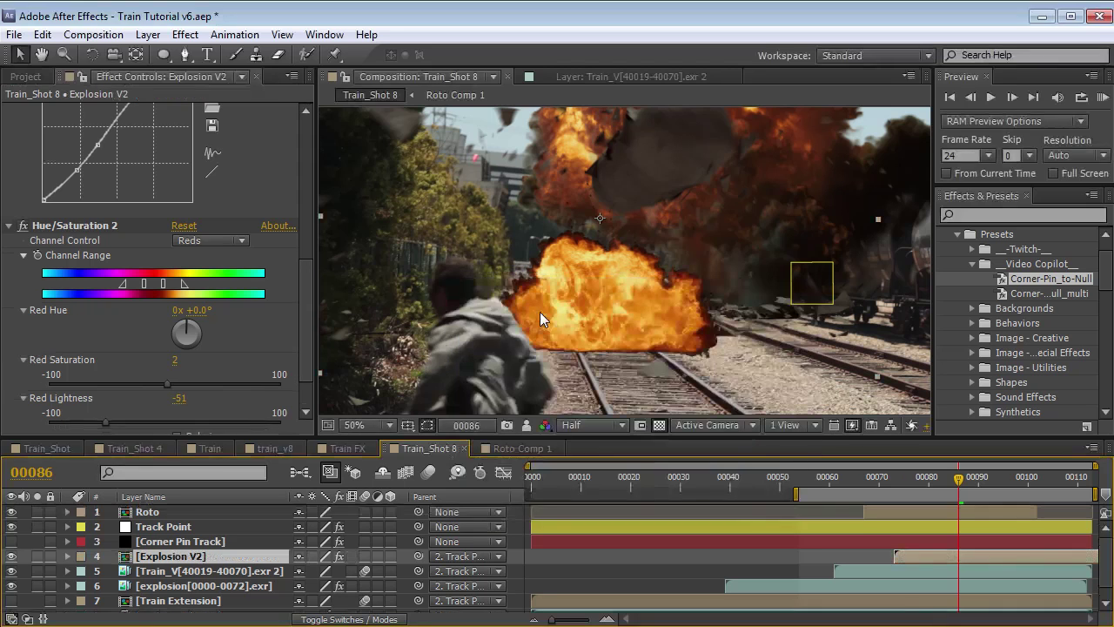
# Open the Explosion V2 composition, show the transparency grid, and add an adjustment layer above the explosion footage
pyautogui.doubleClick(913, 554)
pyautogui.scroll(2, 635, 287)
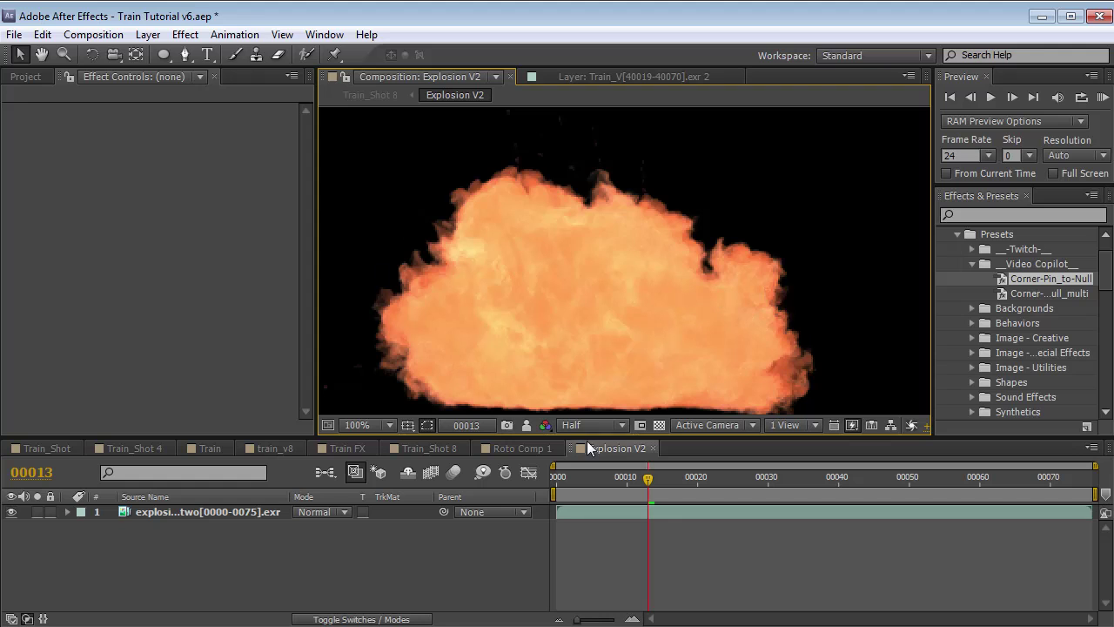
pyautogui.click(658, 425)
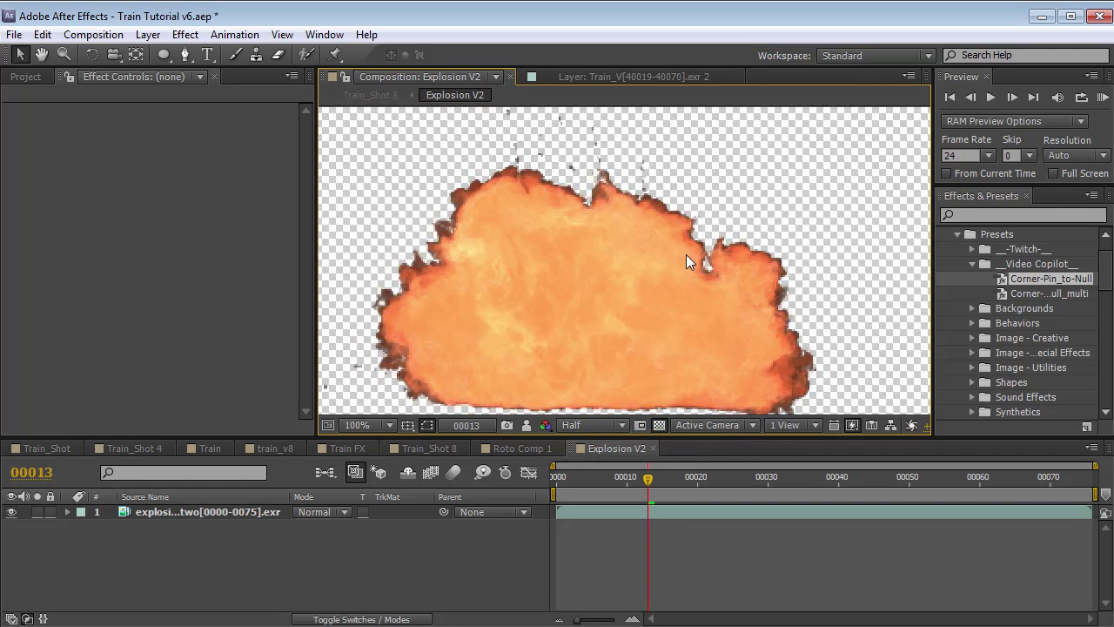
pyautogui.scroll(-1, 636, 344)
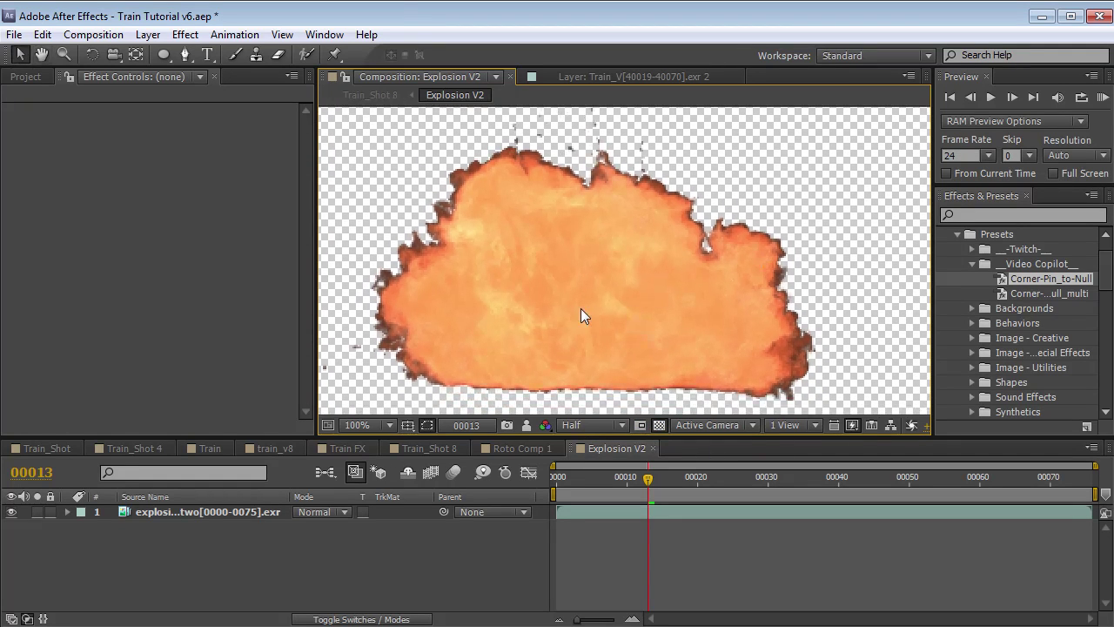
pyautogui.click(145, 36)
pyautogui.moveTo(174, 54)
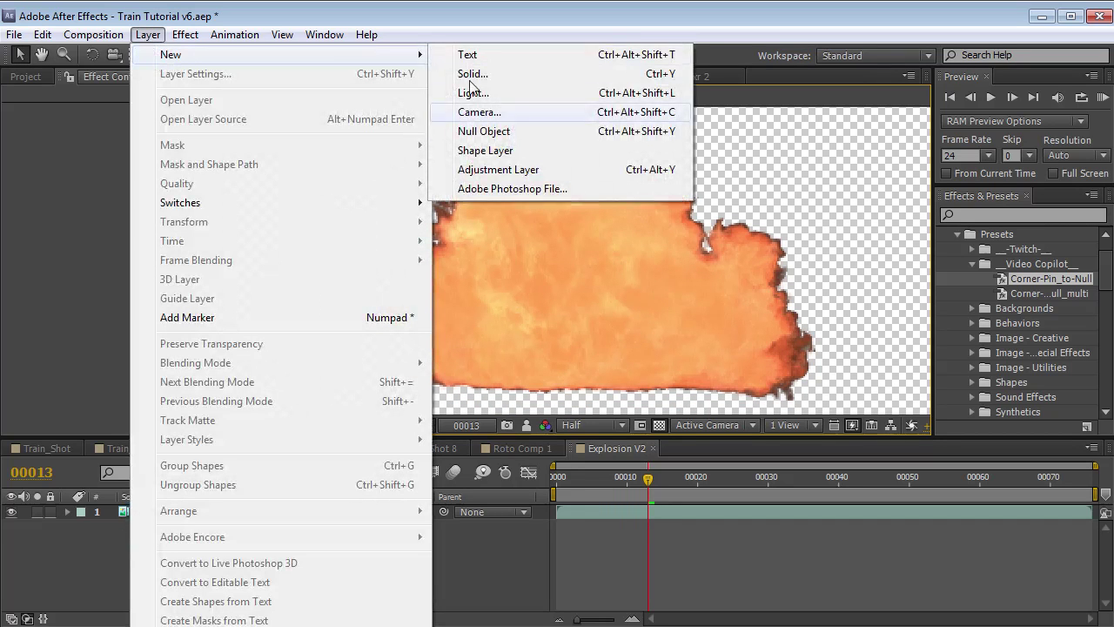
pyautogui.click(496, 171)
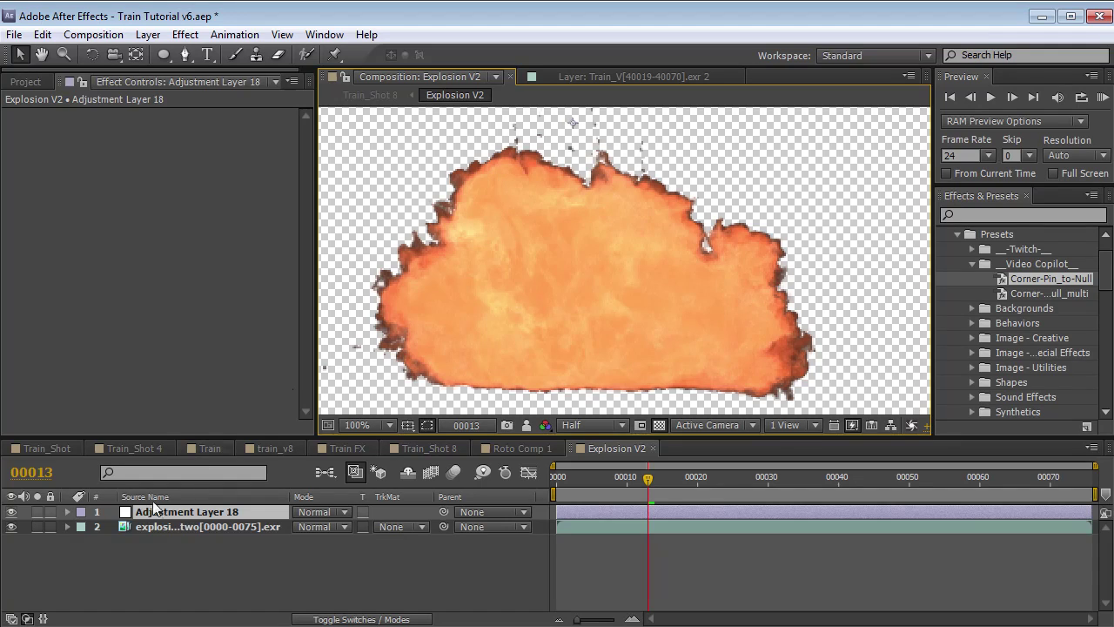
# Duplicate the explosion_two layer above the adjustment layer and set the adjustment layer's track matte to Alpha Inverted Matte
pyautogui.click(173, 527)
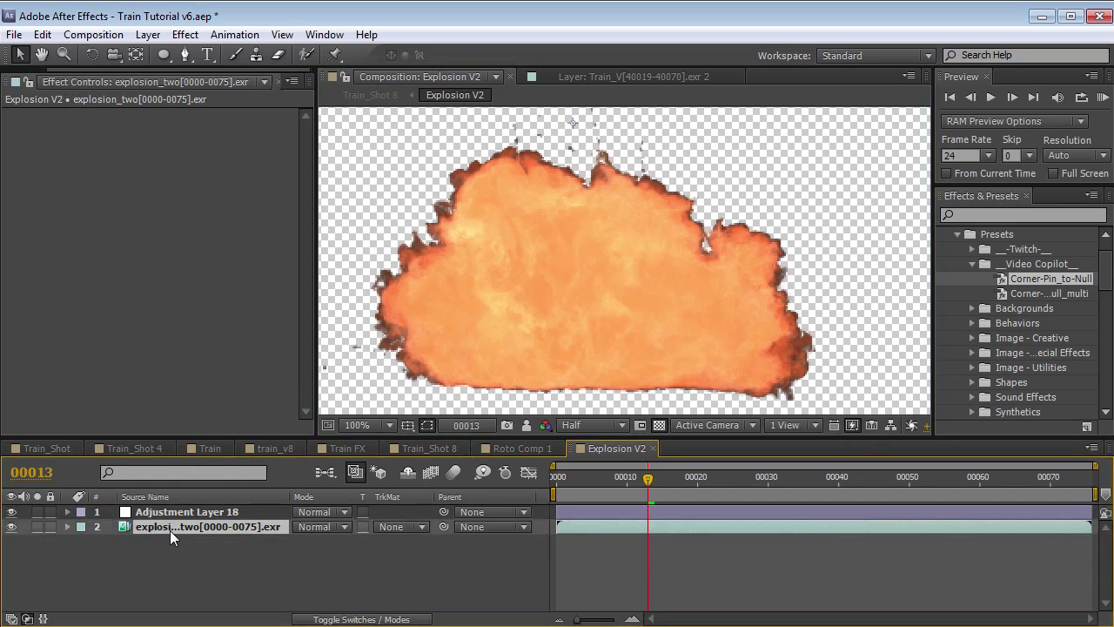
pyautogui.hotkey('ctrl', 'd')
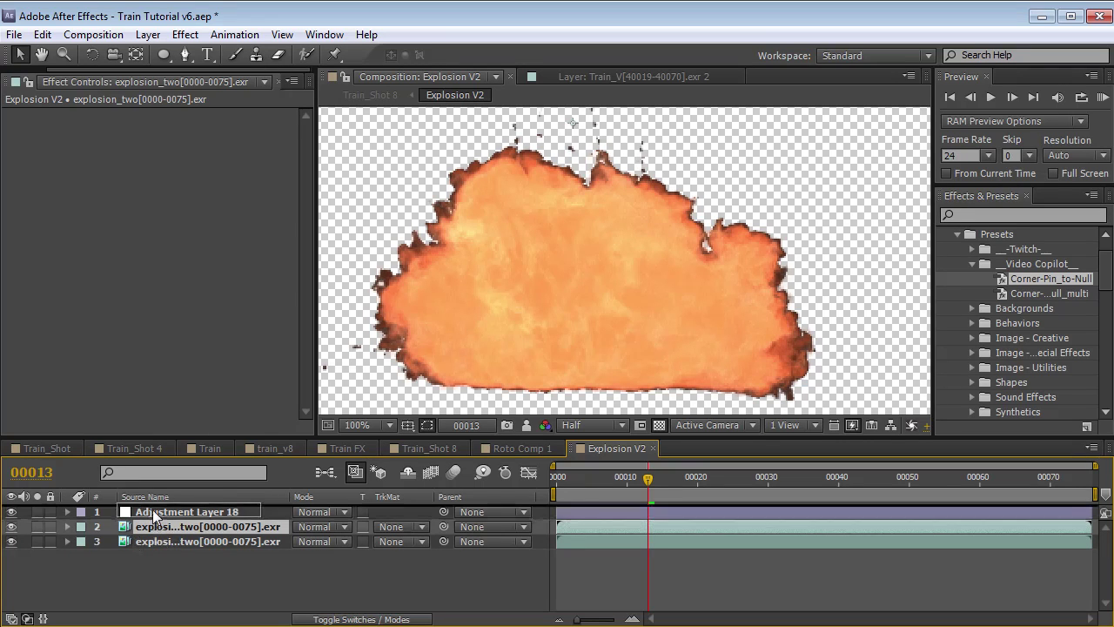
pyautogui.hotkey('ctrl', ']')
pyautogui.click(154, 527)
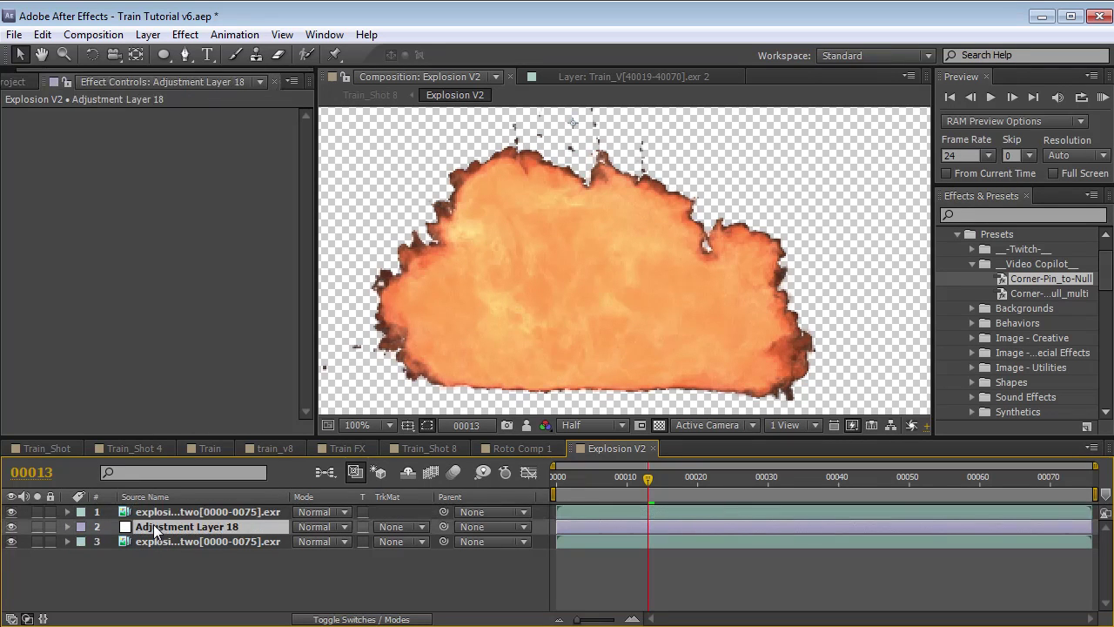
pyautogui.click(394, 526)
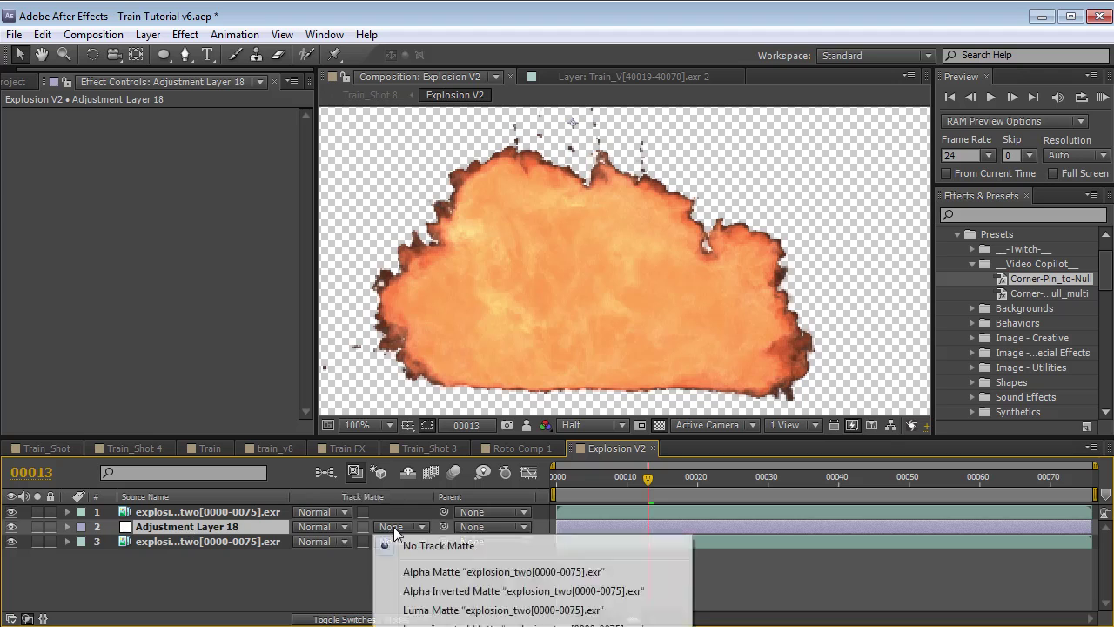
pyautogui.click(456, 592)
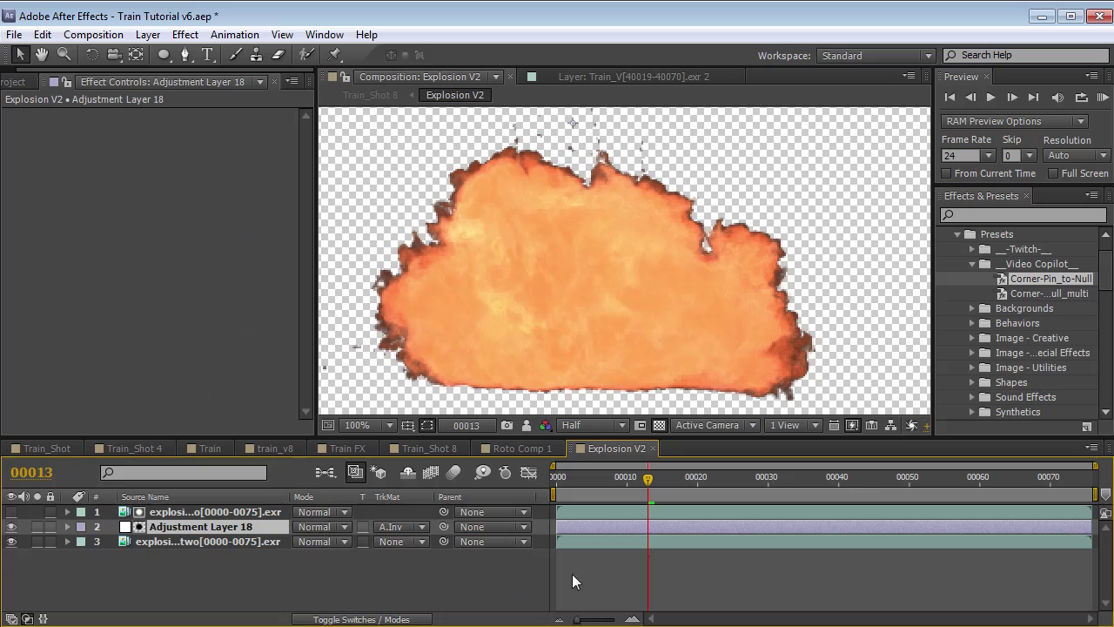
# Rename the upper explosion_two copy as "Explosion Matte"
pyautogui.click(220, 512)
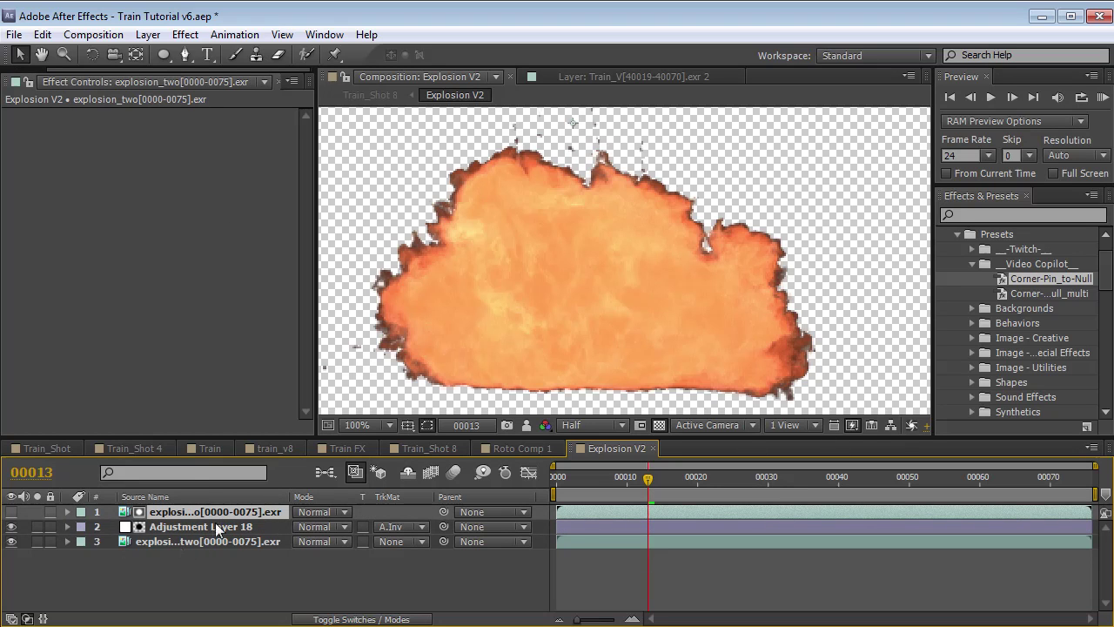
pyautogui.press('Return')
pyautogui.write('E')
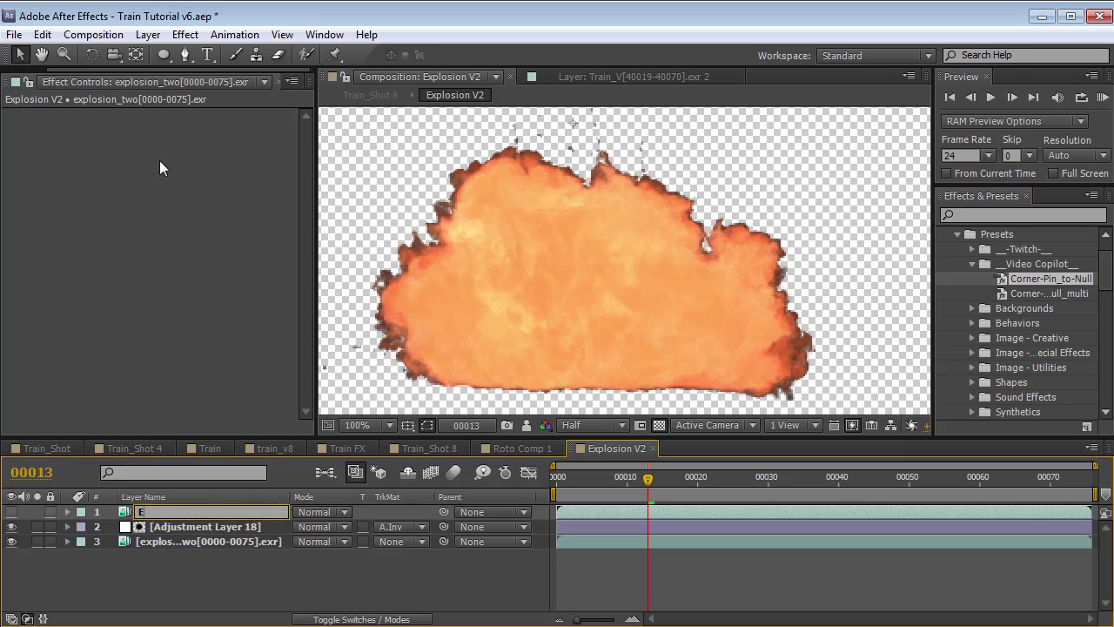
pyautogui.write('xplosion Matte')
pyautogui.press('Return')
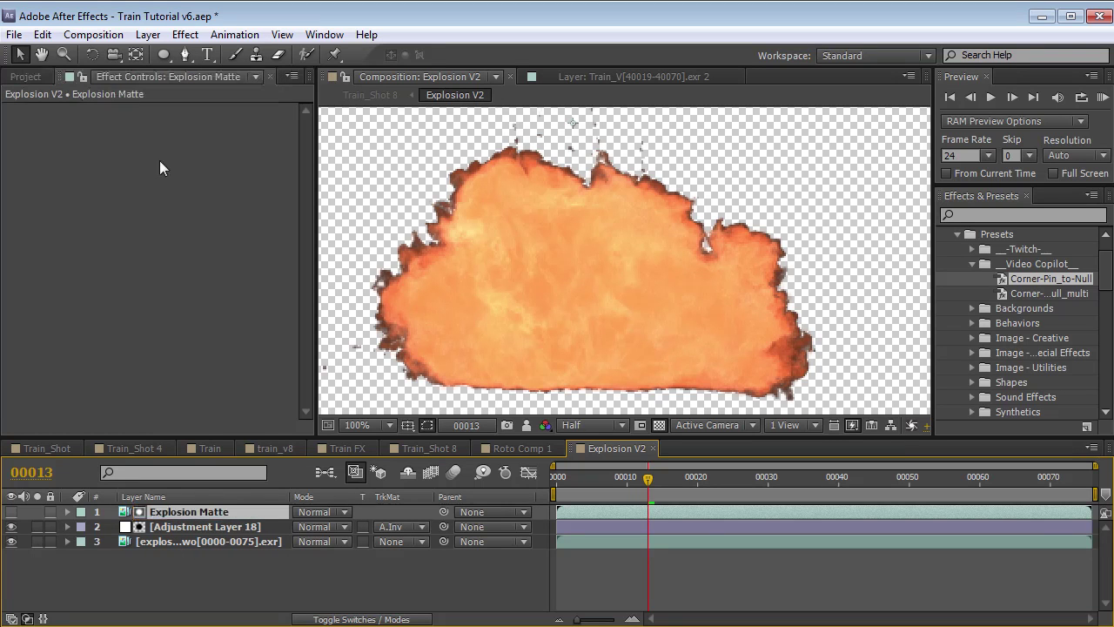
# Apply Fast Blur to the Explosion Matte layer with Blurriness 53 and Repeat Edge Pixels on
pyautogui.click(184, 34)
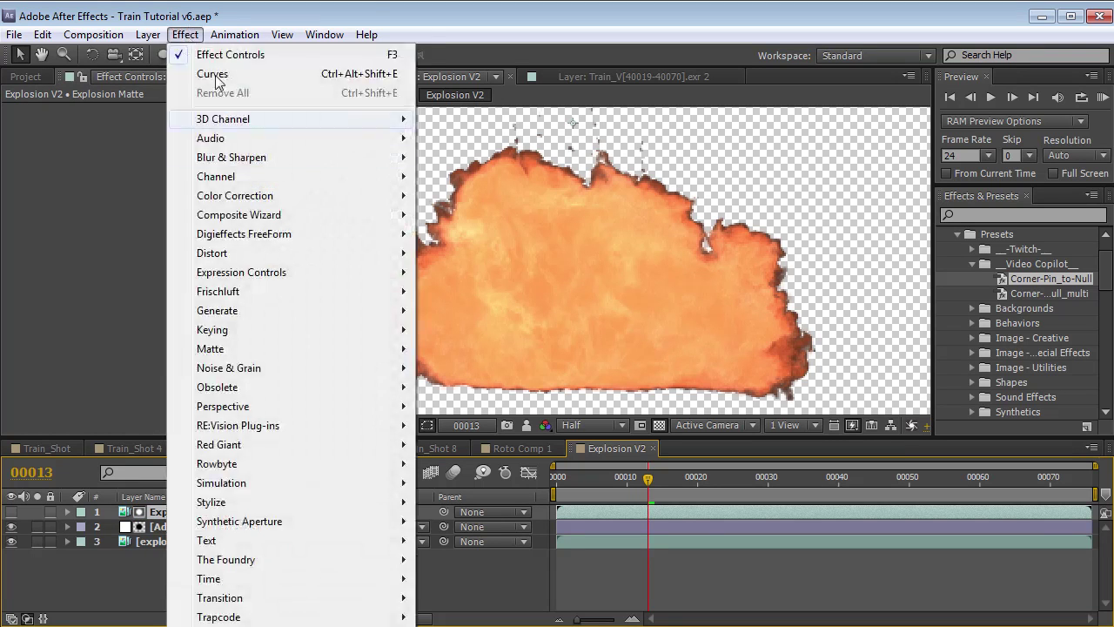
pyautogui.moveTo(251, 160)
pyautogui.click(460, 311)
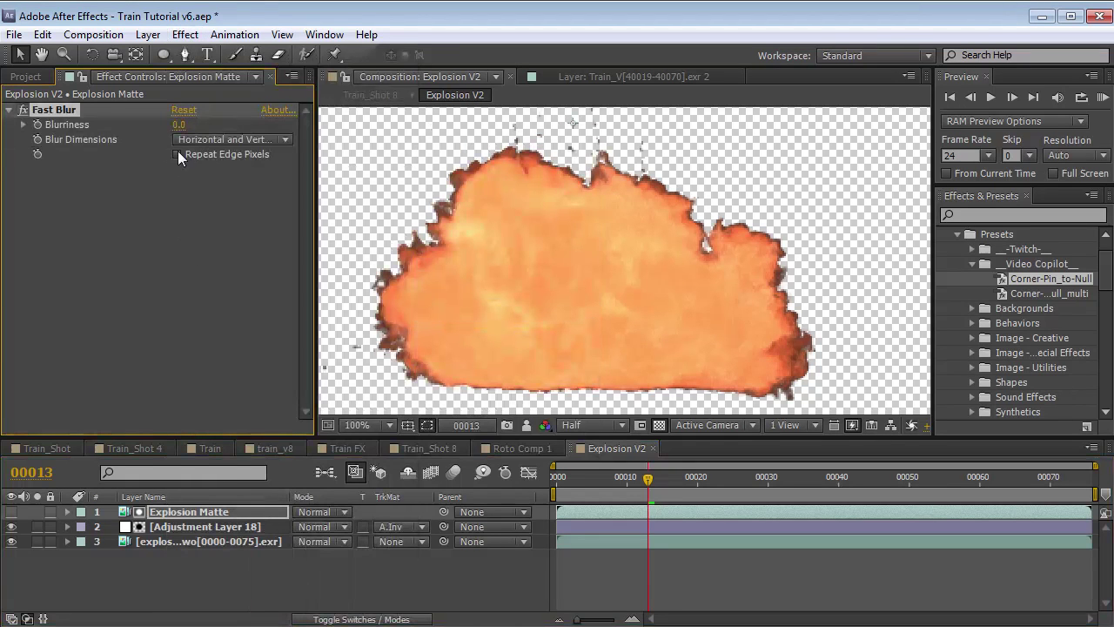
pyautogui.moveTo(179, 124); pyautogui.dragTo(186, 124)
# Apply Curves to the adjustment layer and bend the RGB curve downward to darken the explosion's edges
pyautogui.click(179, 527)
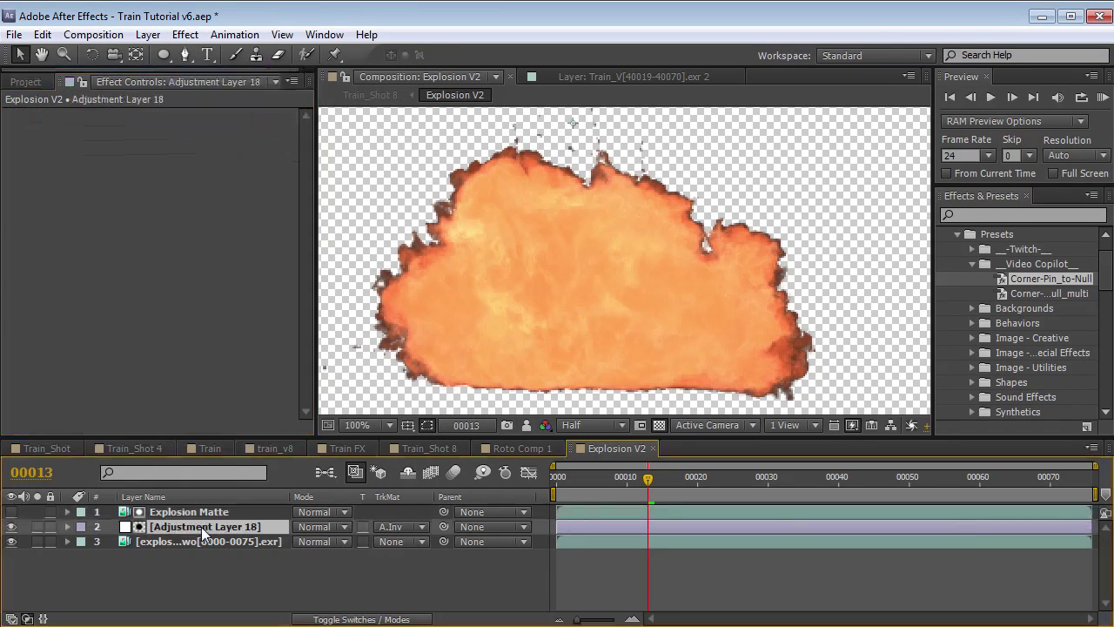
pyautogui.click(11, 513)
pyautogui.click(11, 514)
pyautogui.click(184, 35)
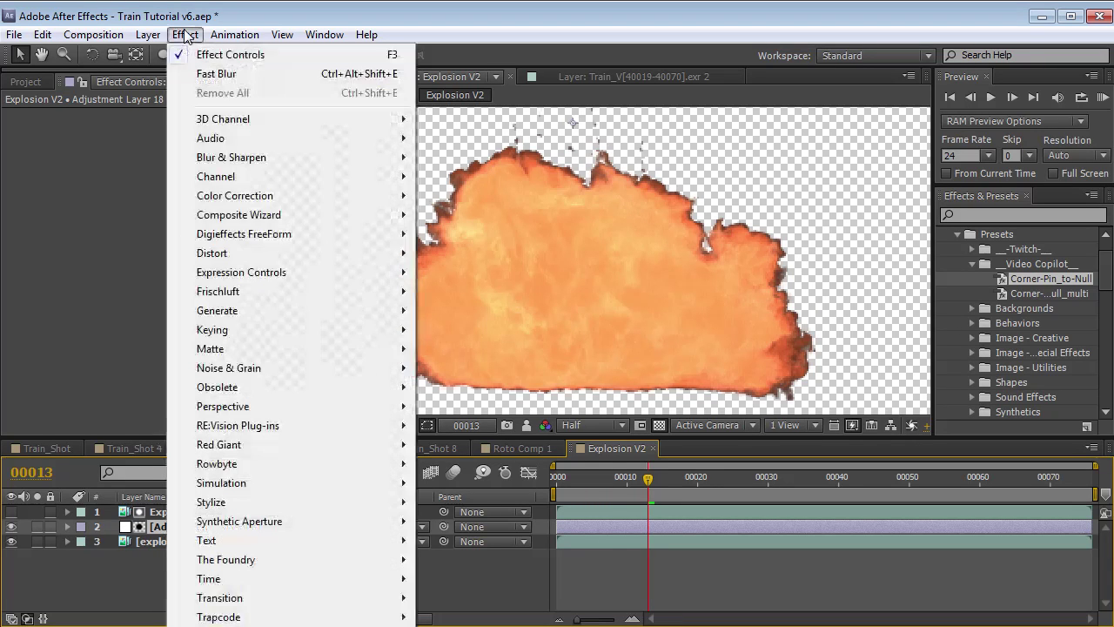
pyautogui.moveTo(248, 202)
pyautogui.click(466, 498)
pyautogui.moveTo(117, 234); pyautogui.dragTo(132, 269)
# Set the Explosion Matte's Blurriness to 63, add a Curves effect set to the Alpha channel, and solo the matte layer
pyautogui.click(184, 510)
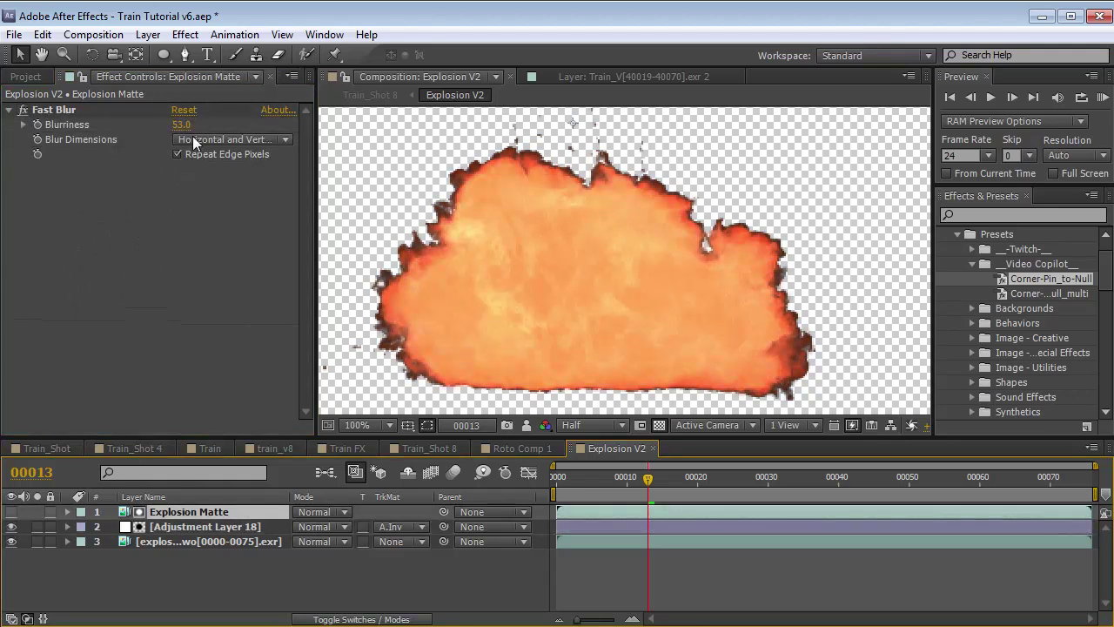
pyautogui.moveTo(168, 124); pyautogui.dragTo(50, 140)
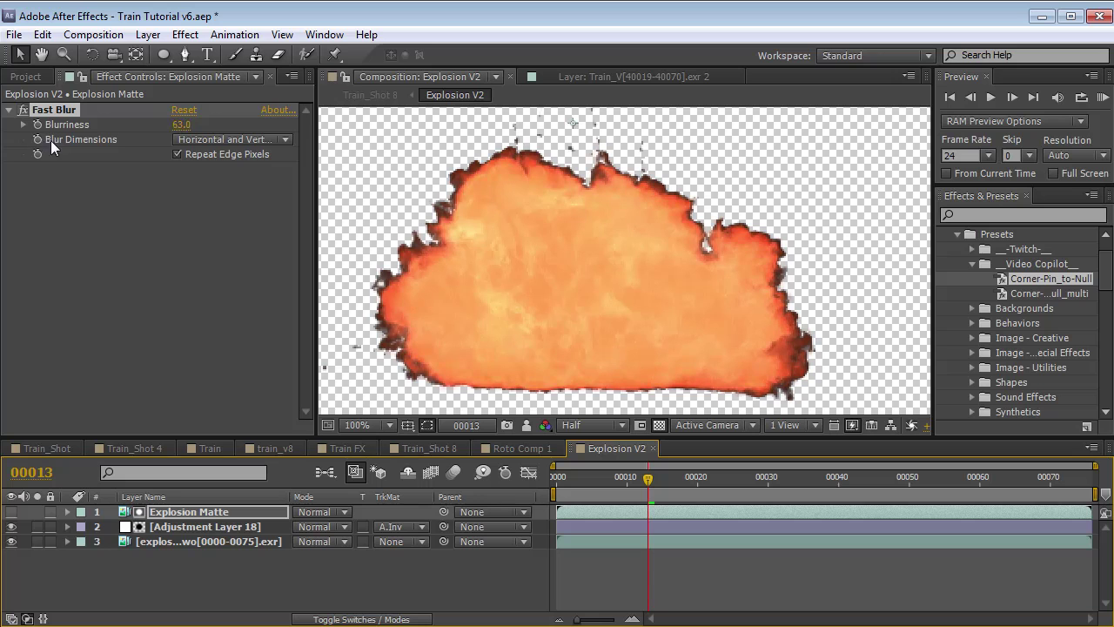
pyautogui.click(184, 34)
pyautogui.moveTo(248, 185)
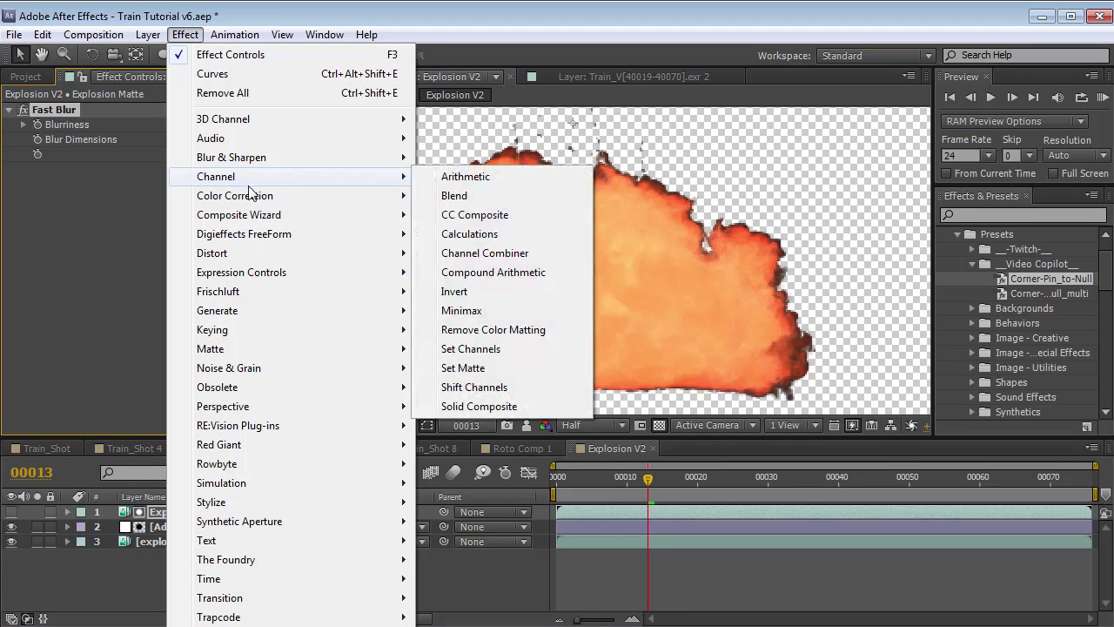
pyautogui.click(457, 513)
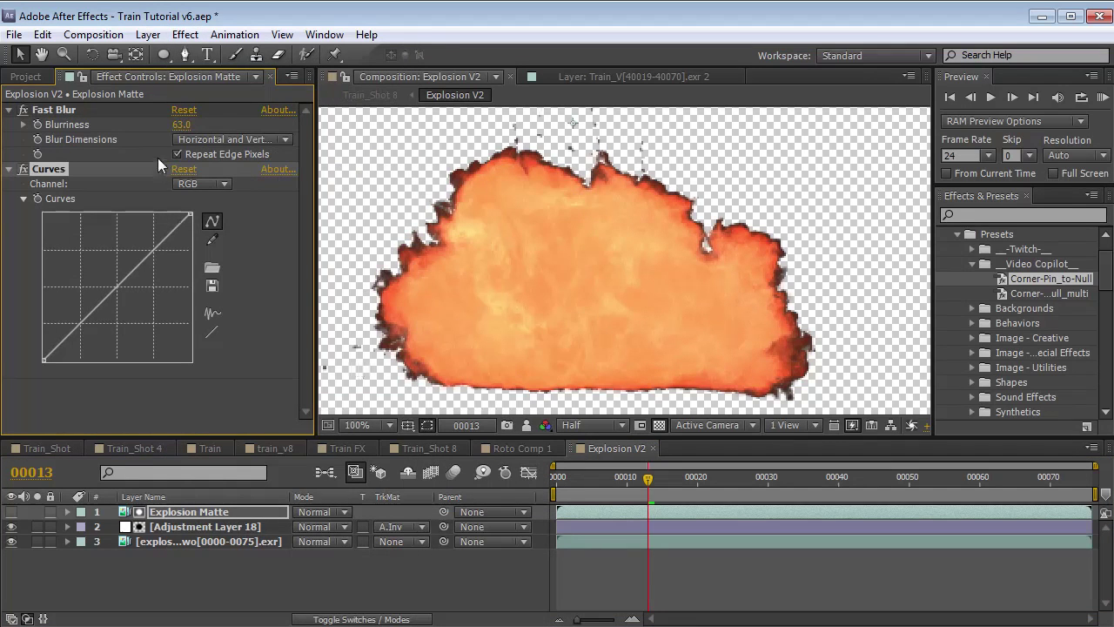
pyautogui.click(200, 183)
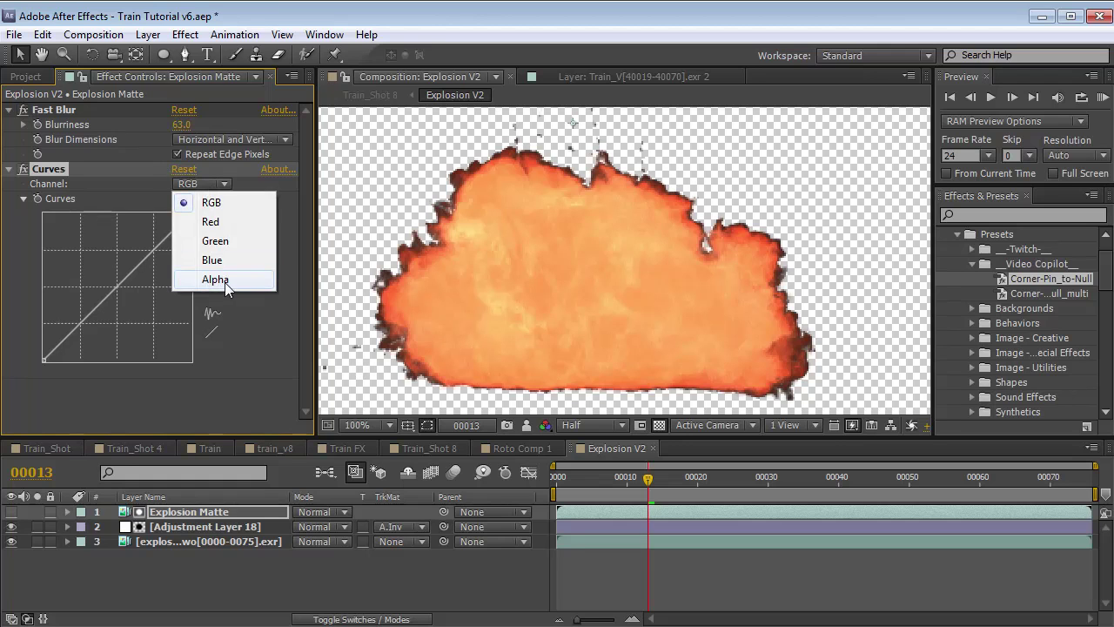
pyautogui.click(215, 280)
pyautogui.click(11, 512)
pyautogui.click(37, 512)
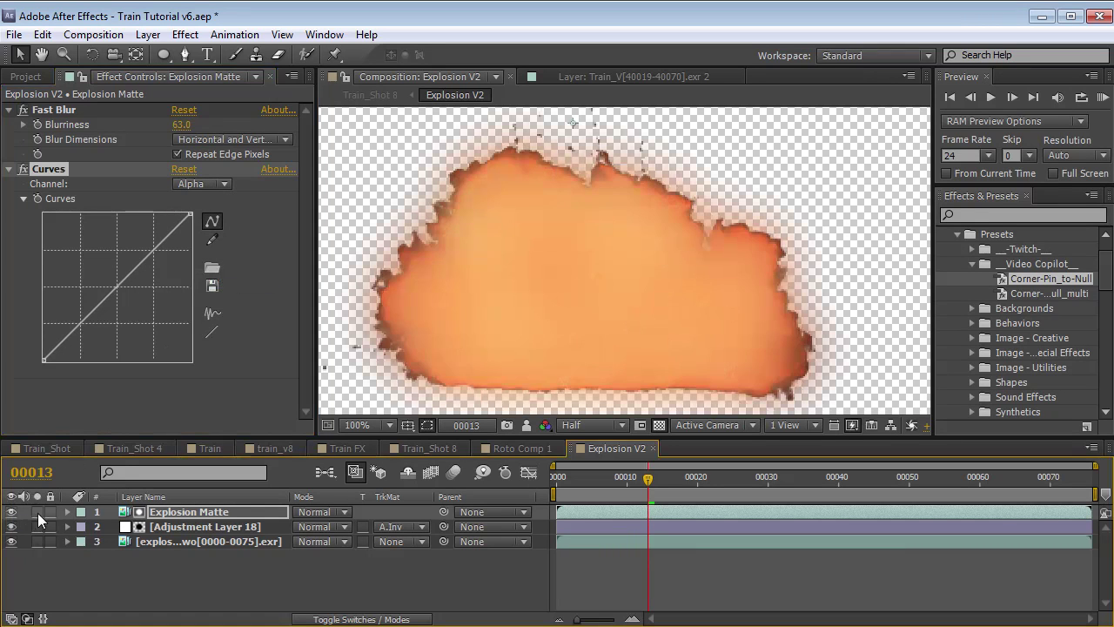
pyautogui.click(200, 184)
pyautogui.click(209, 279)
# Shape the Explosion Matte's alpha curve into an S-shape and set its Fast Blur Blurriness to 14
pyautogui.moveTo(90, 311)
pyautogui.mouseDown()
pyautogui.moveTo(110, 281)
pyautogui.moveTo(85, 304)
pyautogui.moveTo(113, 323)
pyautogui.moveTo(98, 322)
pyautogui.mouseUp()
pyautogui.moveTo(108, 258)
pyautogui.mouseDown()
pyautogui.moveTo(149, 290)
pyautogui.moveTo(111, 254)
pyautogui.mouseUp()
pyautogui.moveTo(180, 124)
pyautogui.mouseDown()
pyautogui.moveTo(116, 132)
pyautogui.moveTo(184, 123)
pyautogui.mouseUp()
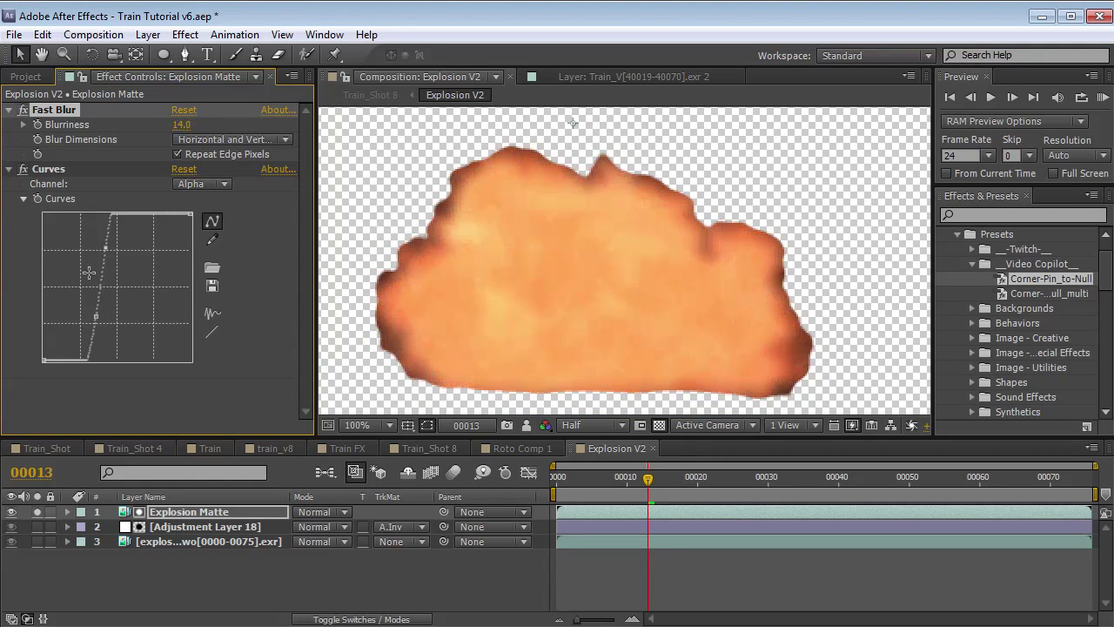
pyautogui.moveTo(105, 250); pyautogui.dragTo(124, 250)
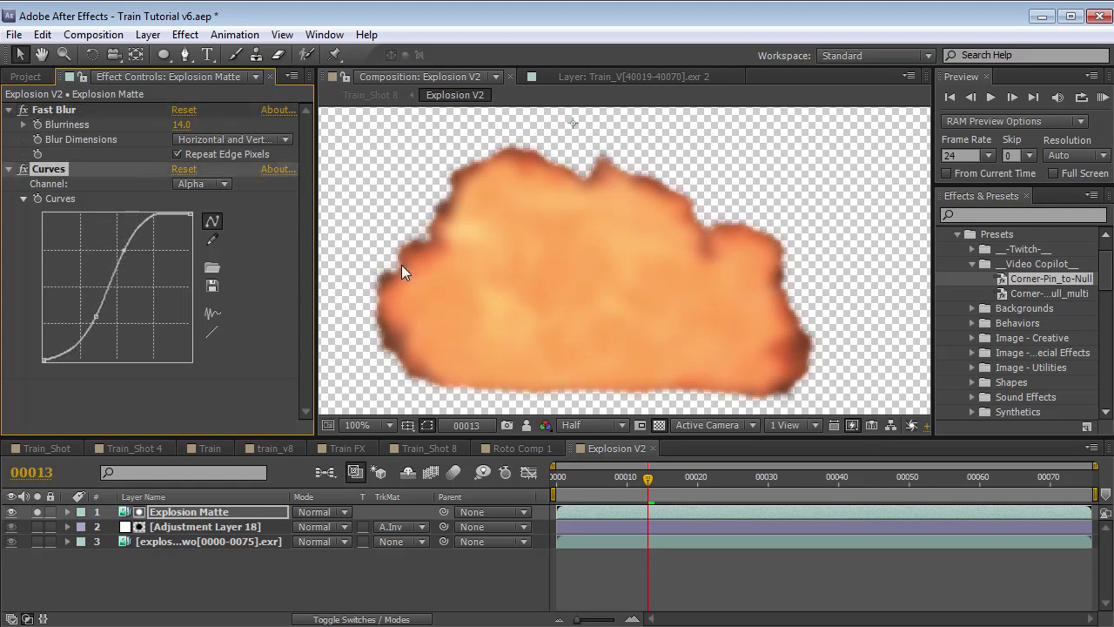
# Hide the Explosion Matte layer and bend the adjustment layer's RGB curve upward to brighten the explosion's edges
pyautogui.click(11, 512)
pyautogui.click(165, 530)
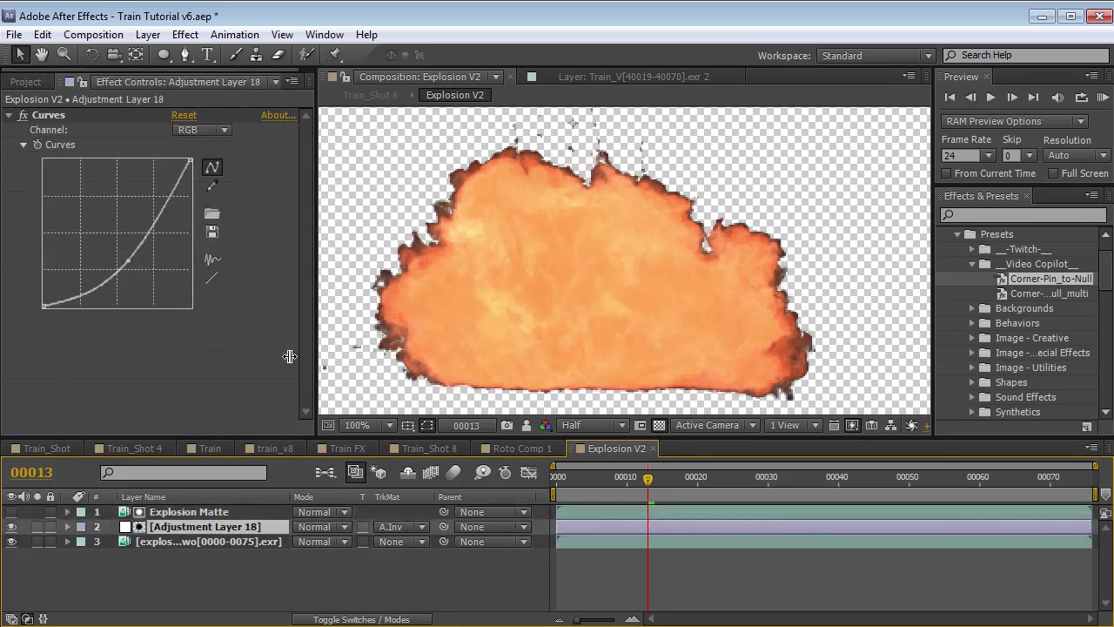
pyautogui.click(157, 168)
pyautogui.moveTo(110, 237); pyautogui.dragTo(87, 220)
# Reset the Explosion Matte's Curves, bend its Alpha curve downward, and set the Fast Blur Blurriness to 41
pyautogui.click(192, 514)
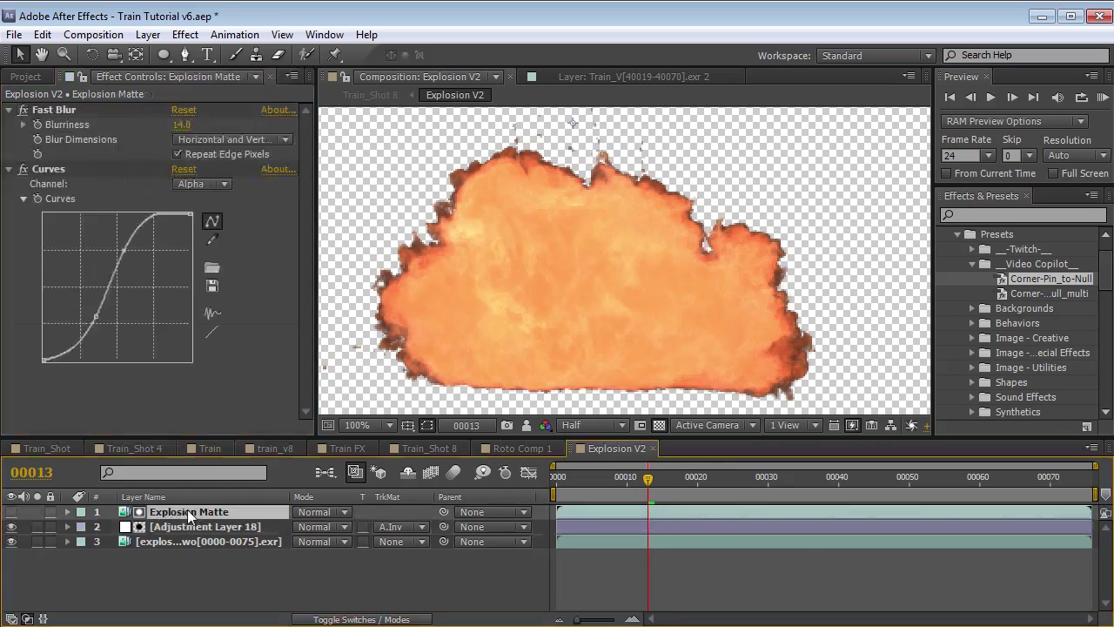
pyautogui.click(184, 169)
pyautogui.click(200, 184)
pyautogui.click(213, 278)
pyautogui.moveTo(141, 293); pyautogui.dragTo(174, 256)
pyautogui.moveTo(146, 315); pyautogui.dragTo(148, 311)
pyautogui.moveTo(177, 124); pyautogui.dragTo(201, 125)
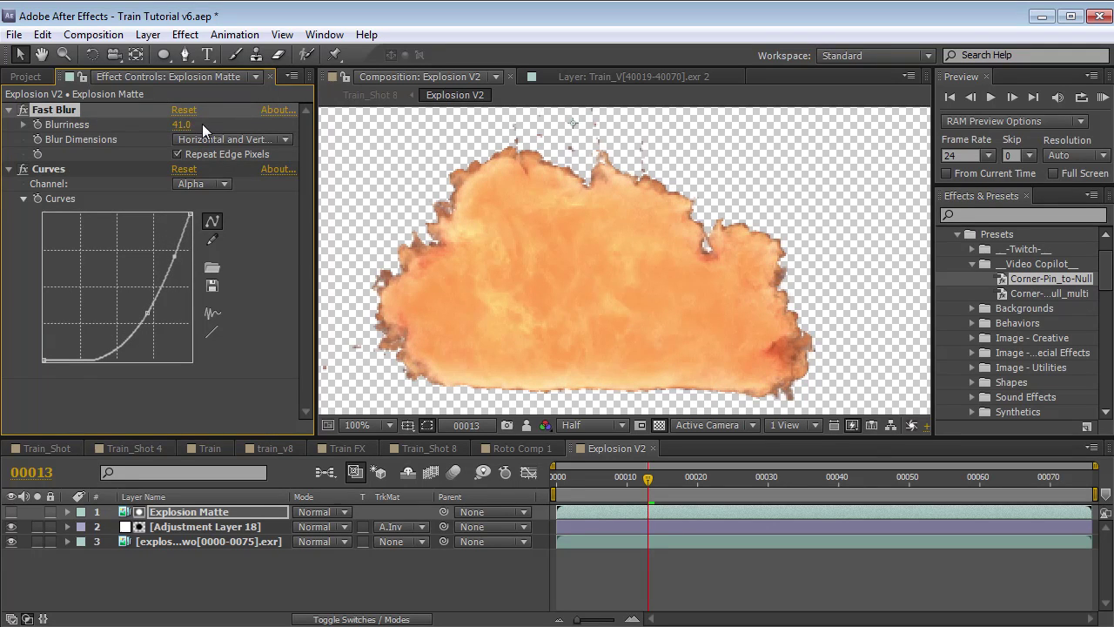
# Raise the lower part of the adjustment layer's RGB curve with extra points, and compare the edge brightening on and off up to frame 26
pyautogui.click(173, 526)
pyautogui.moveTo(48, 297); pyautogui.dragTo(48, 292)
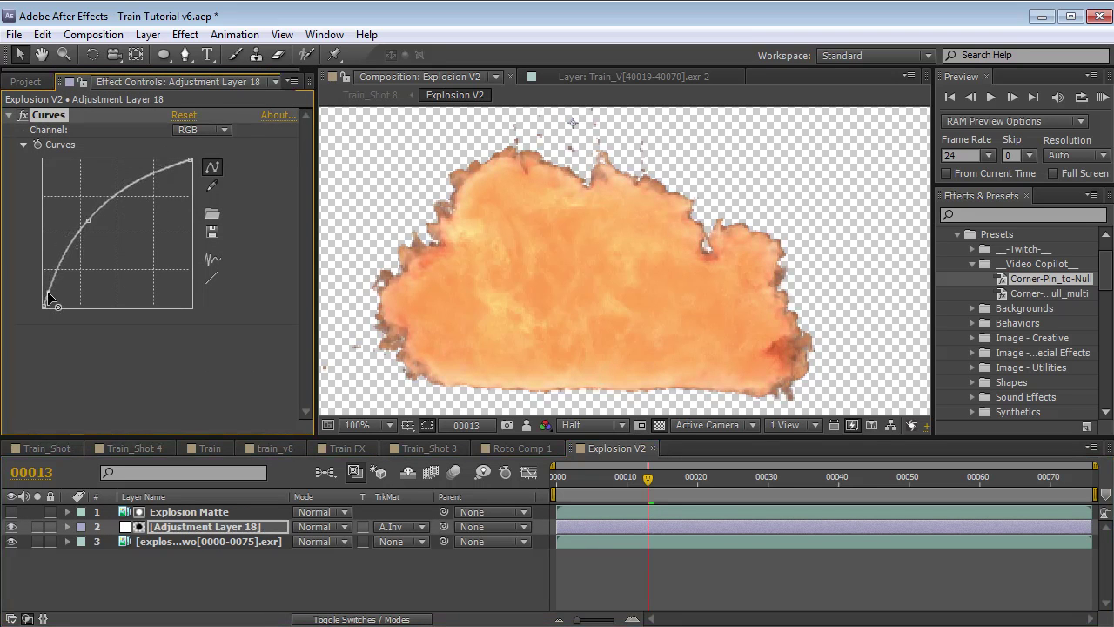
pyautogui.click(63, 254)
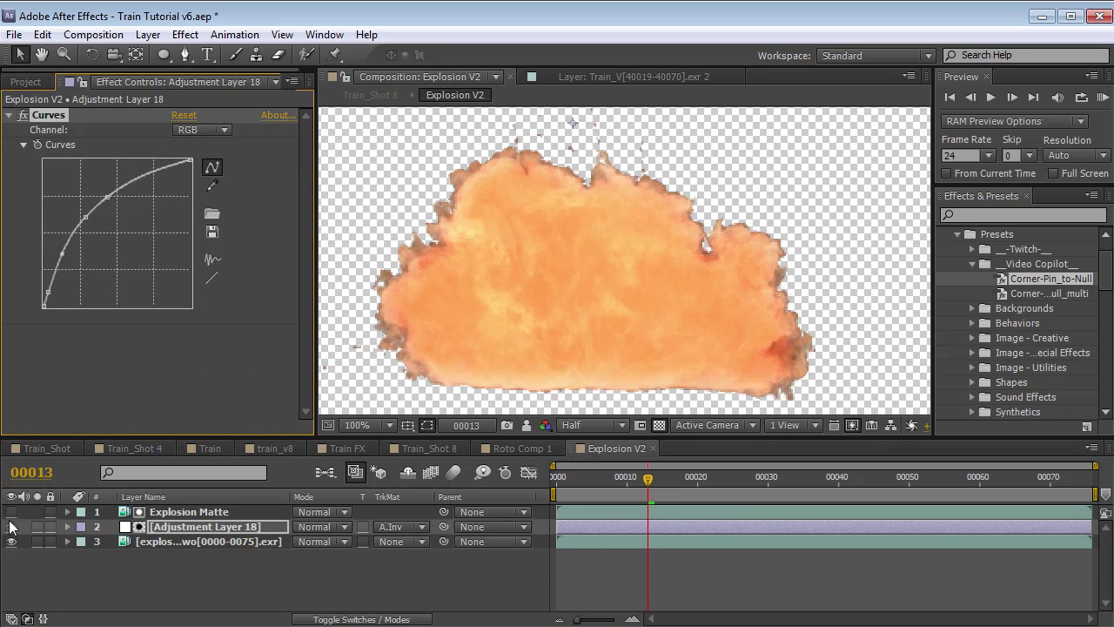
pyautogui.click(10, 527)
pyautogui.click(12, 527)
pyautogui.moveTo(656, 477); pyautogui.dragTo(745, 478)
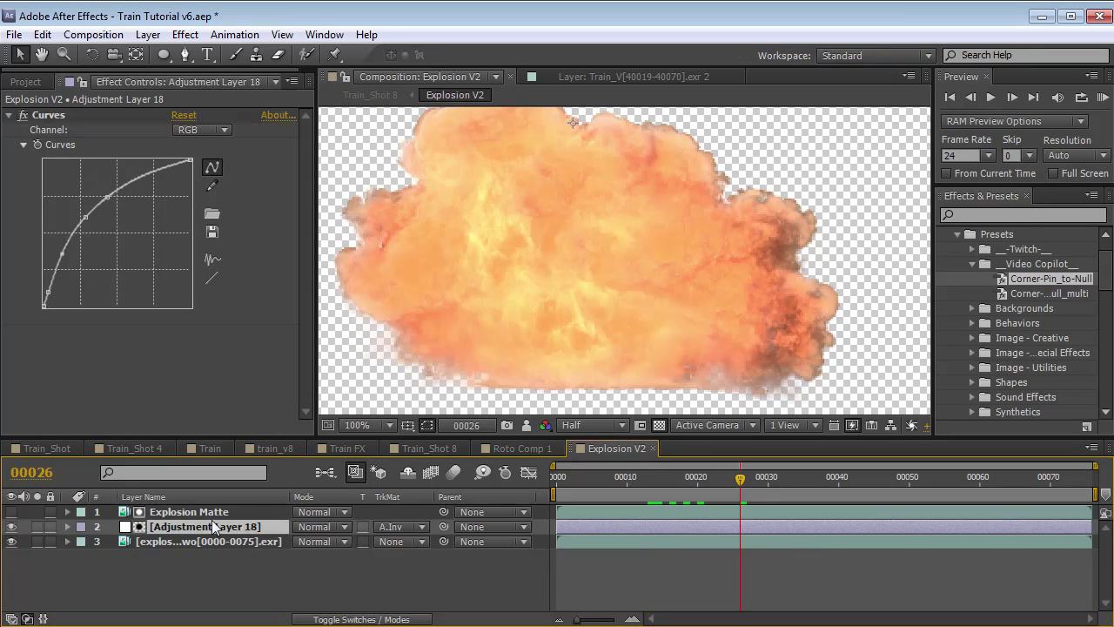
# Keyframe the adjustment layer's opacity from 100% at frame 34 to 0% at frame 53, and review the fade
pyautogui.scroll(-2, 554, 304)
pyautogui.press('t')
pyautogui.moveTo(740, 477); pyautogui.dragTo(845, 477)
pyautogui.click(112, 542)
pyautogui.press('space')
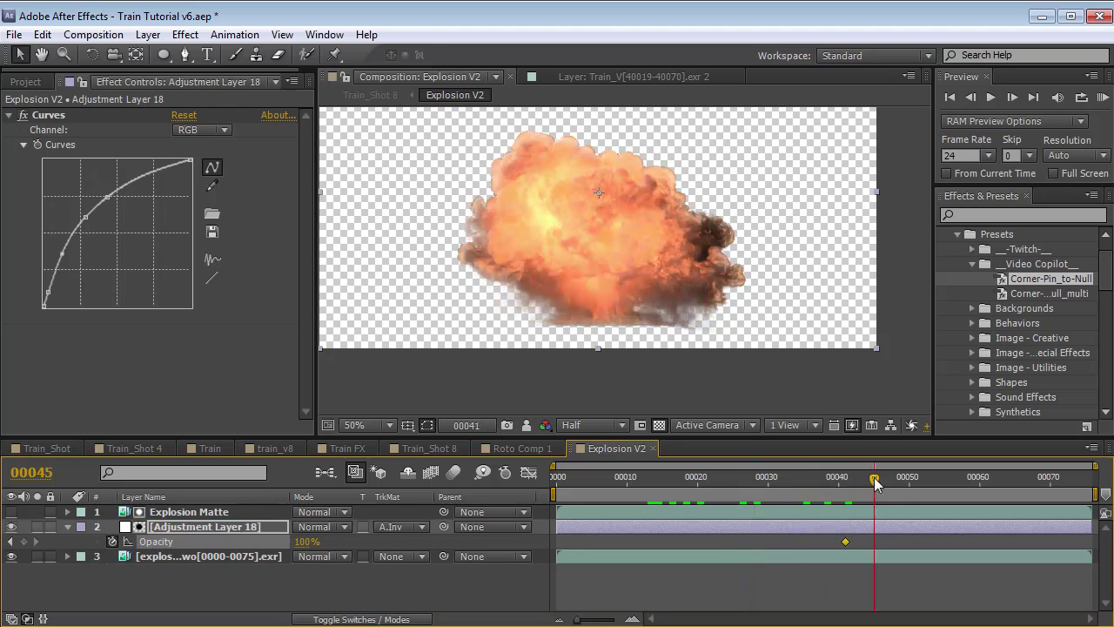
pyautogui.moveTo(319, 547); pyautogui.dragTo(534, 310)
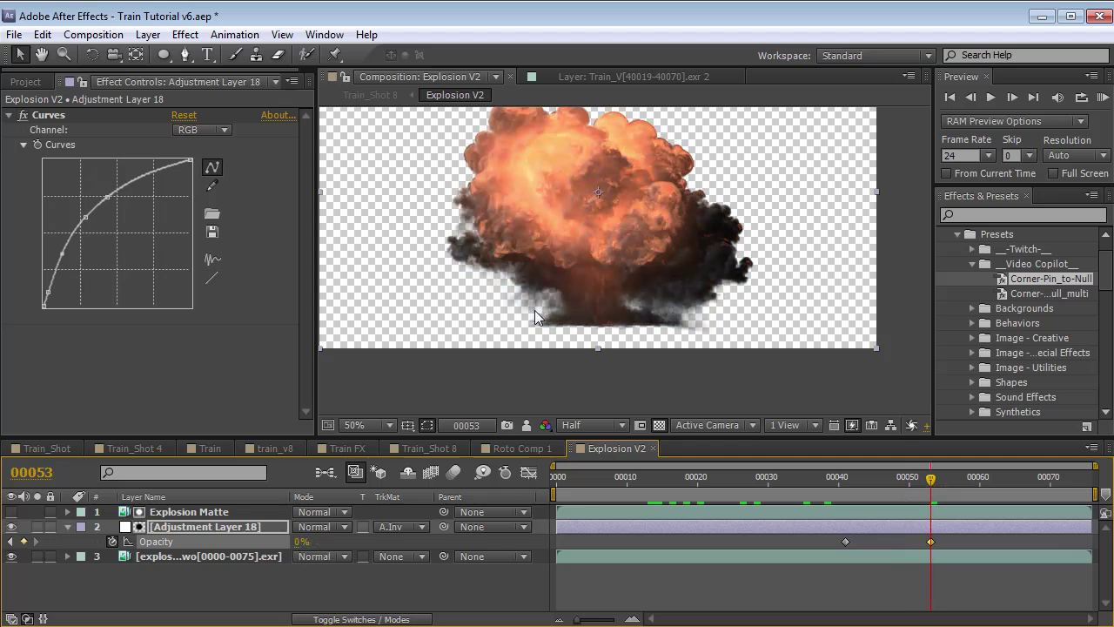
pyautogui.moveTo(796, 479); pyautogui.dragTo(678, 511)
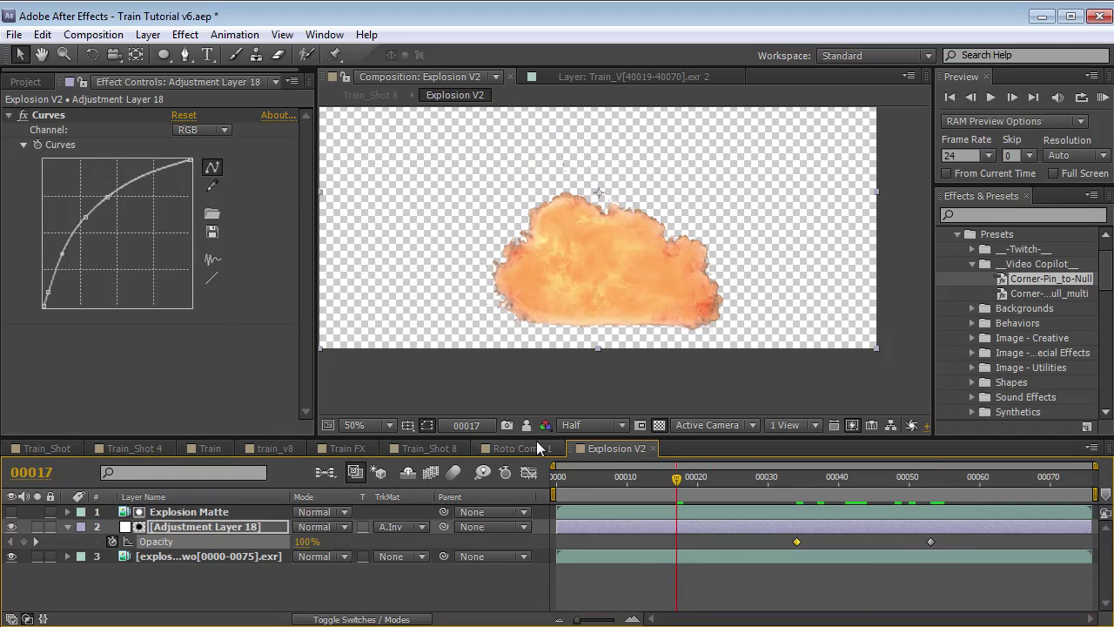
# Check the explosion's edges in Train_Shot 8, and in Explosion V2 raise the adjustment layer's Red curve and lower its Blue curve
pyautogui.click(417, 446)
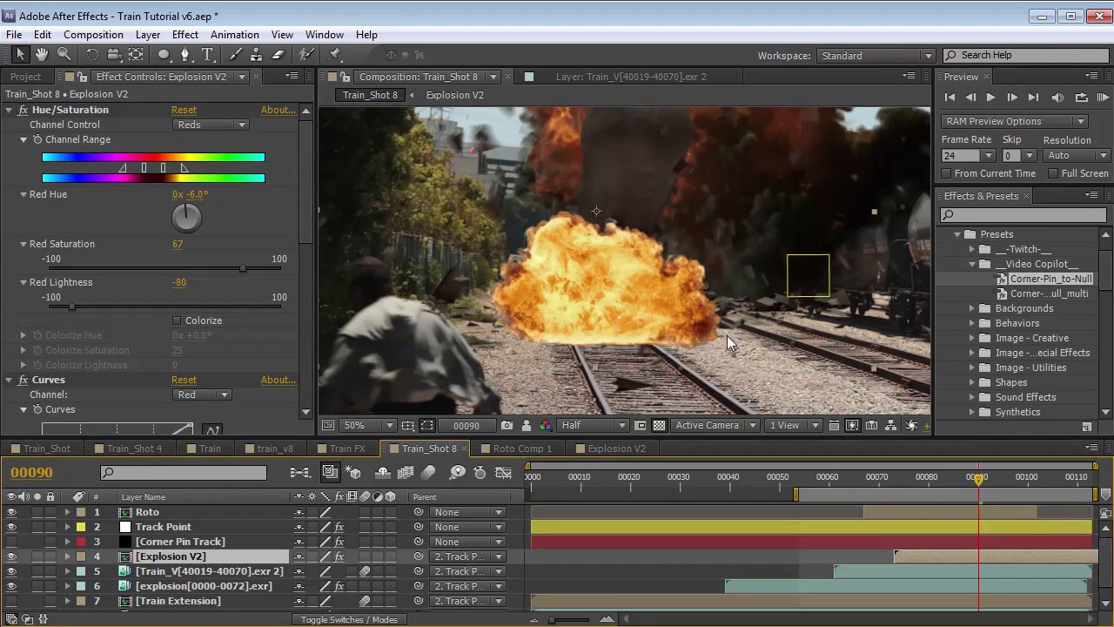
pyautogui.scroll(2, 554, 214)
pyautogui.moveTo(468, 343); pyautogui.dragTo(530, 313)
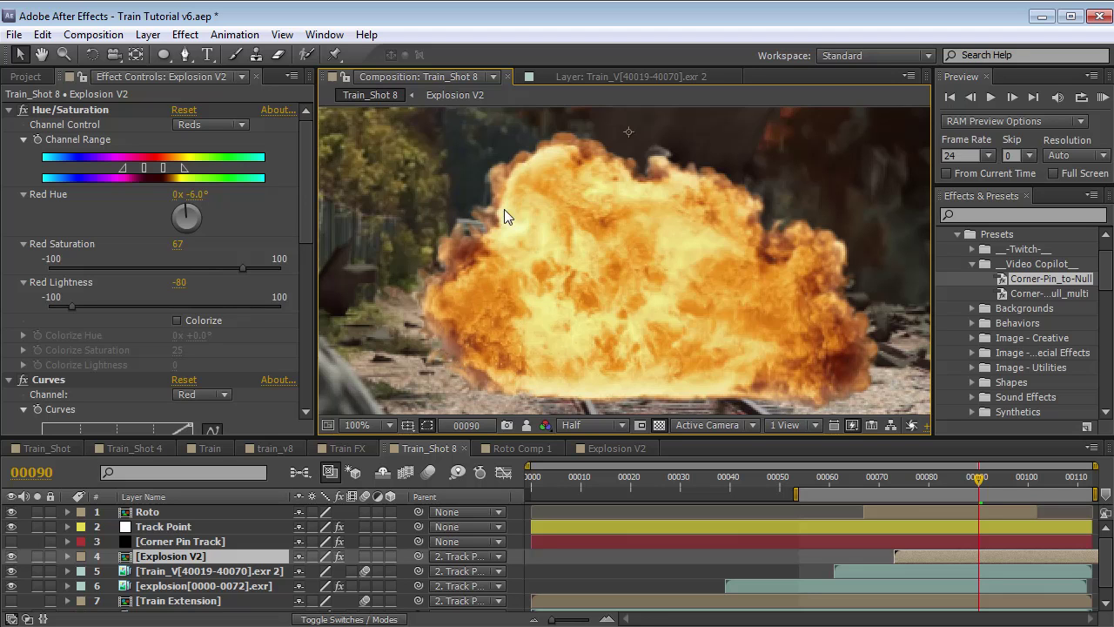
pyautogui.click(600, 449)
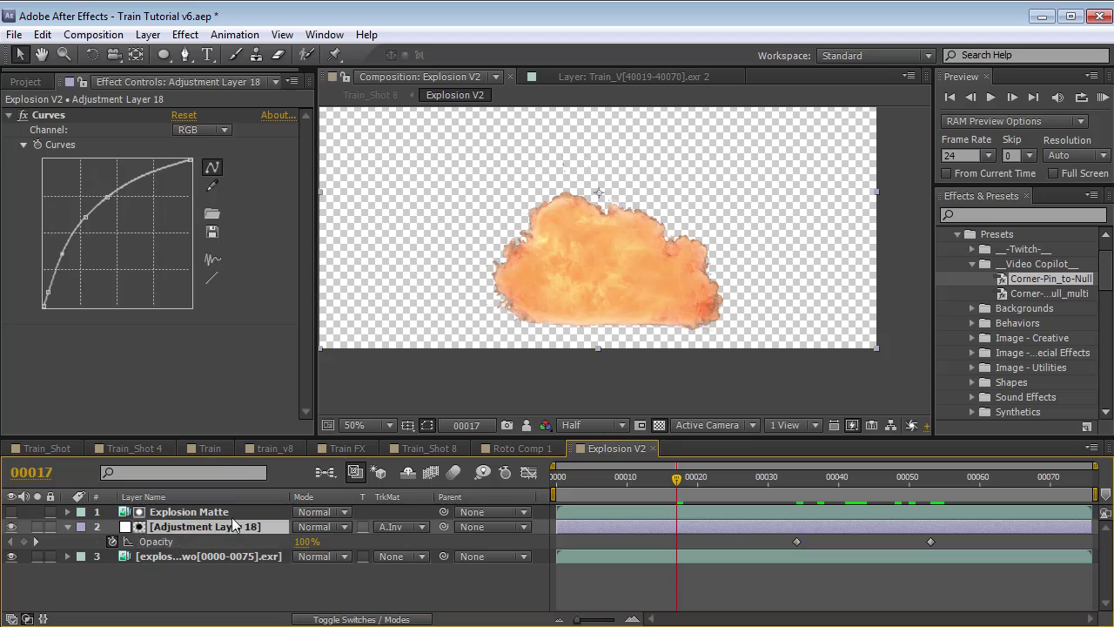
pyautogui.click(203, 132)
pyautogui.click(187, 166)
pyautogui.moveTo(109, 241); pyautogui.dragTo(89, 225)
pyautogui.press('/')
pyautogui.click(201, 130)
pyautogui.click(211, 206)
pyautogui.moveTo(115, 235)
pyautogui.mouseDown()
pyautogui.moveTo(134, 259)
pyautogui.moveTo(128, 242)
pyautogui.mouseUp()
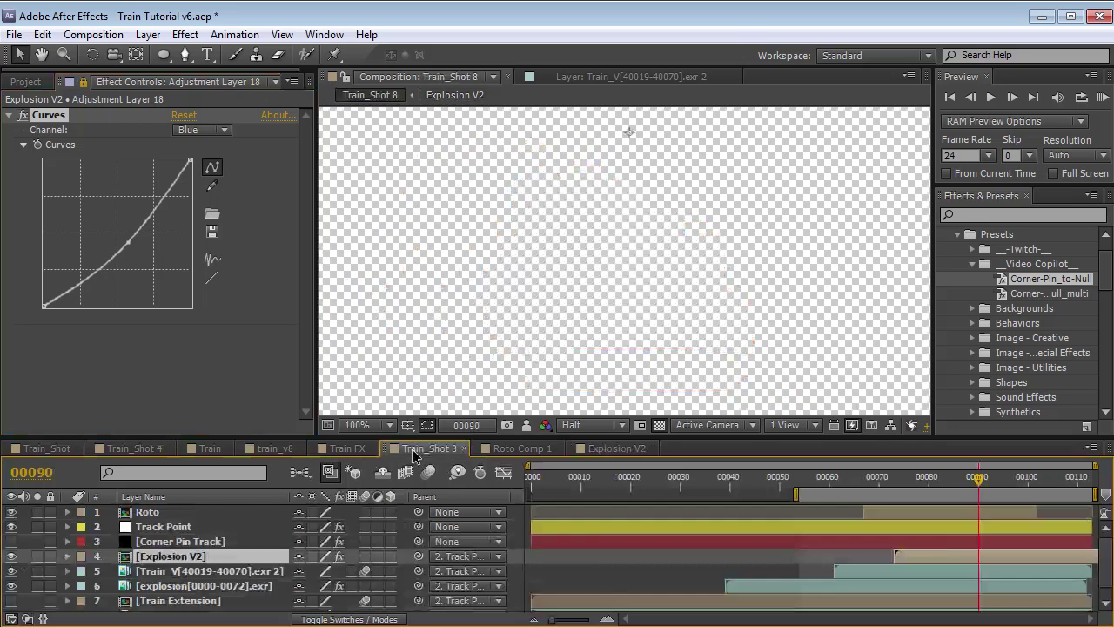
# Raise the upper part of the adjustment layer's RGB curve while viewing Train_Shot 8, and unlock the effect controls
pyautogui.click(436, 449)
pyautogui.click(217, 130)
pyautogui.click(209, 149)
pyautogui.moveTo(108, 196)
pyautogui.mouseDown()
pyautogui.moveTo(97, 181)
pyautogui.moveTo(120, 187)
pyautogui.mouseUp()
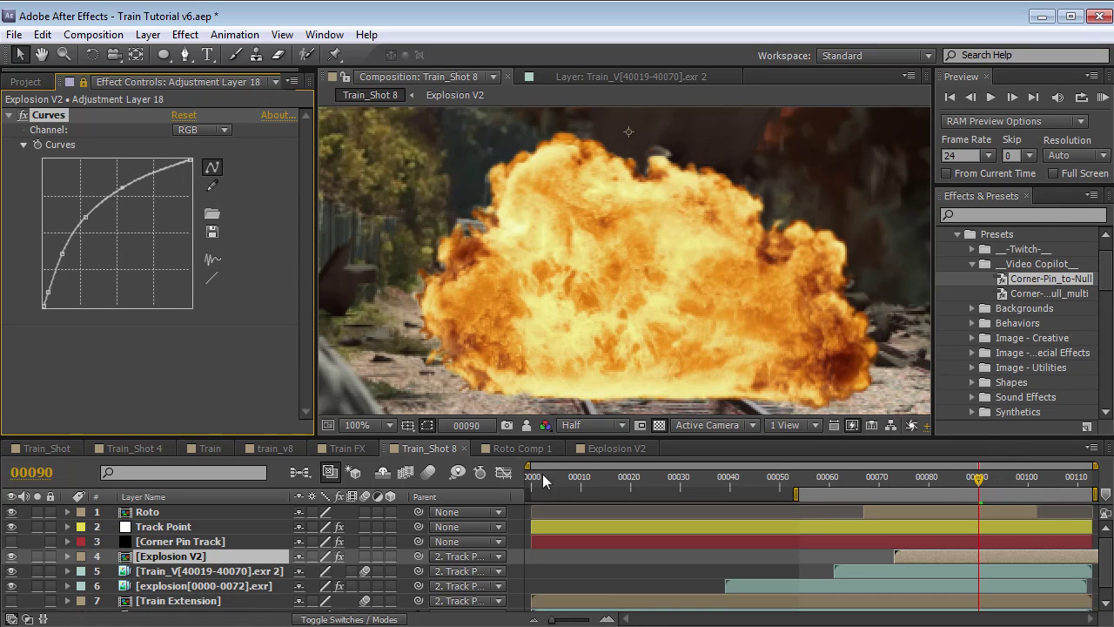
pyautogui.click(83, 82)
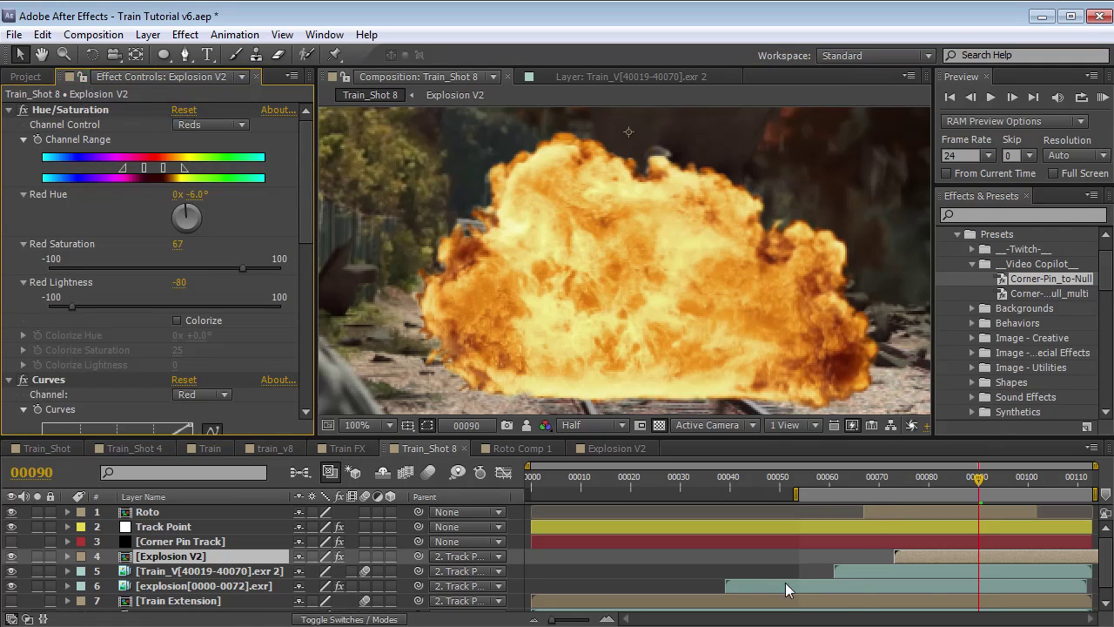
# Slide the Explosion V2 layer to start at frame 89 and check its timing up to frame 97
pyautogui.click(769, 559)
pyautogui.click(721, 323)
pyautogui.press('pageup')
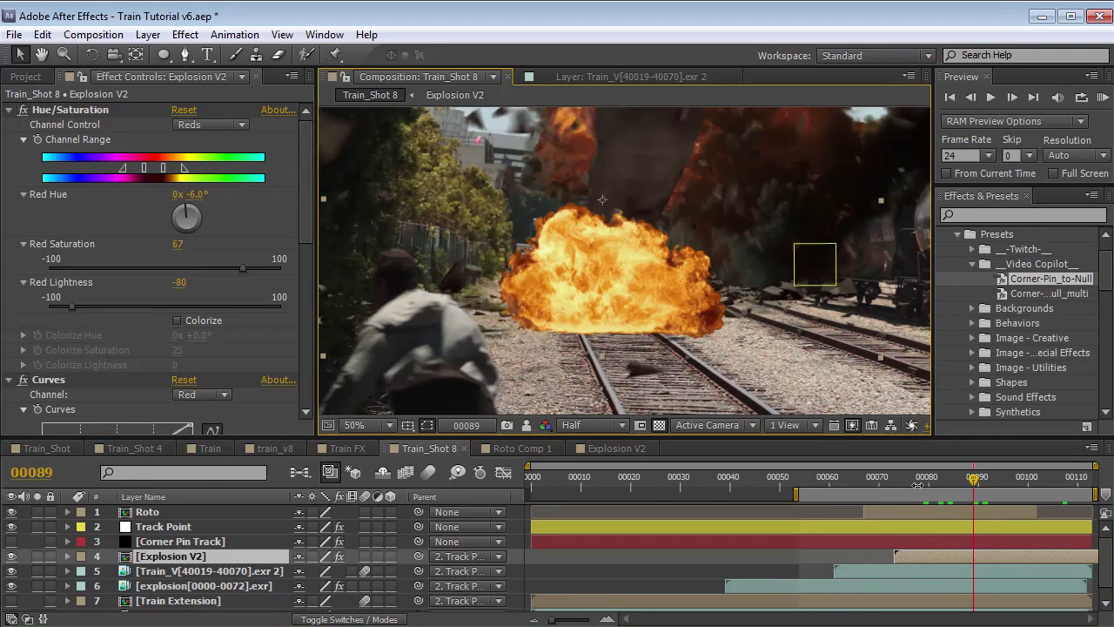
pyautogui.moveTo(914, 486); pyautogui.dragTo(1006, 495)
pyautogui.moveTo(907, 557); pyautogui.dragTo(995, 561)
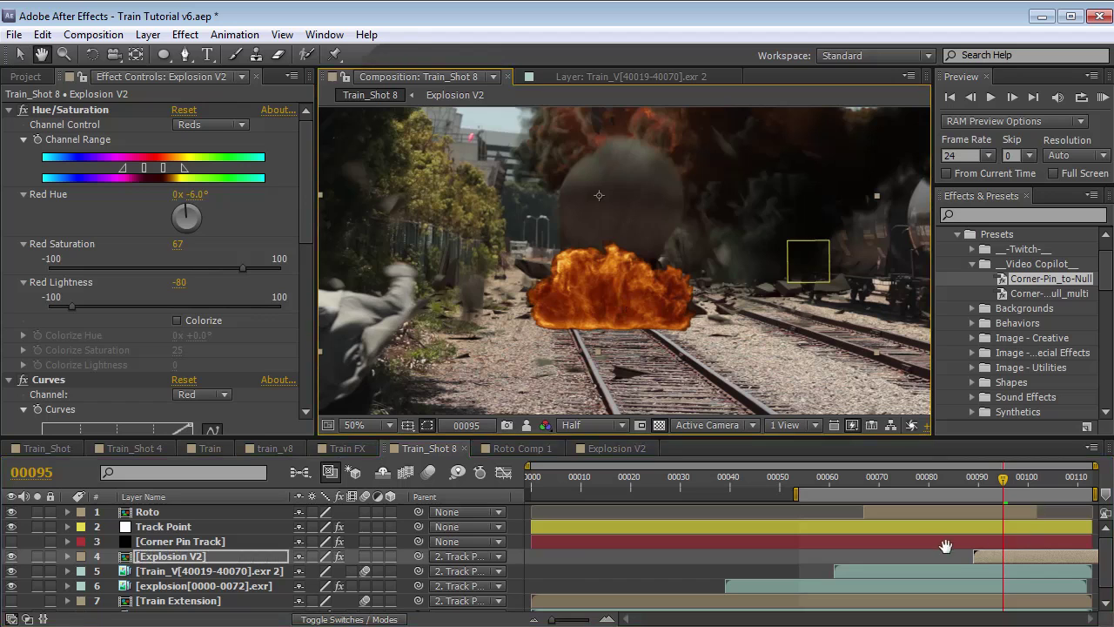
pyautogui.click(1012, 485)
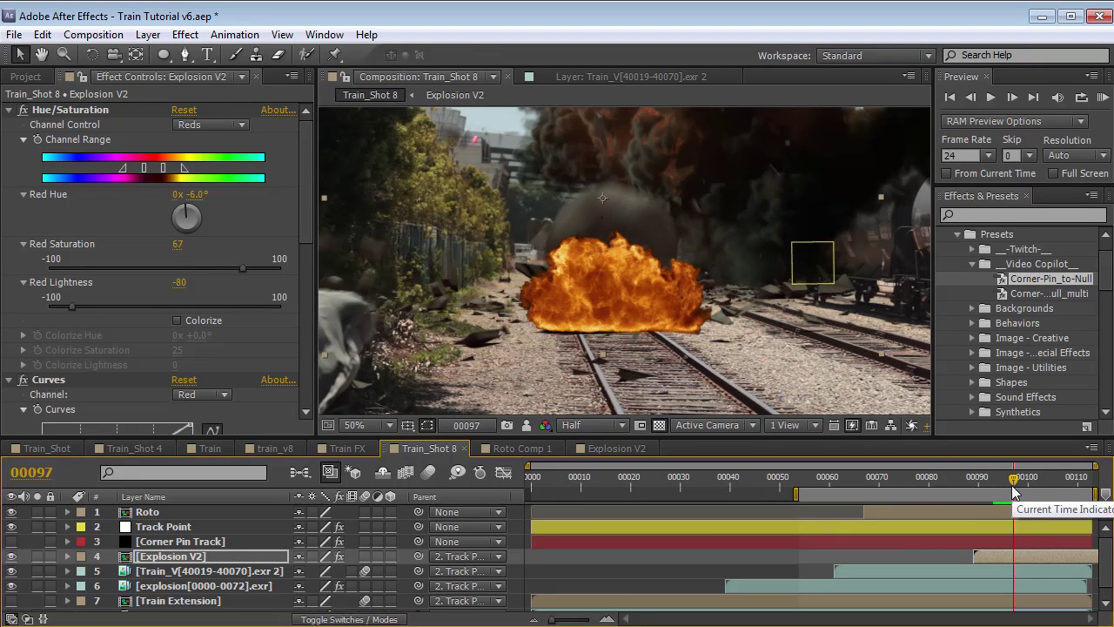
# Enable time remapping on Explosion V2, slide the layer to start at frame 63, and add a Time Remap keyframe at frame 97
pyautogui.rightClick(544, 248)
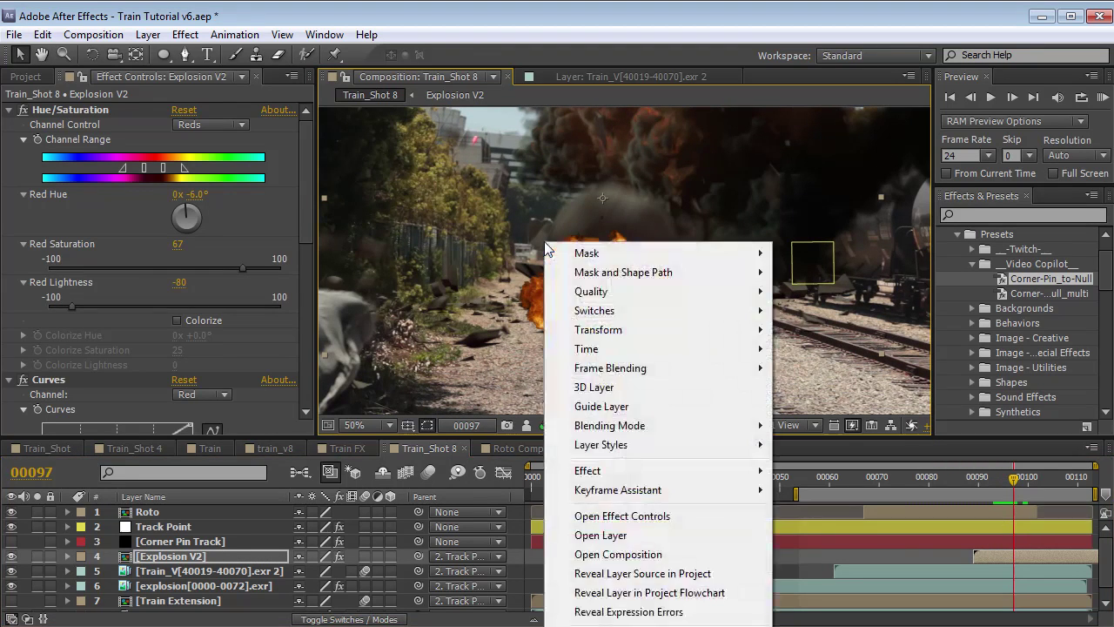
pyautogui.moveTo(583, 350)
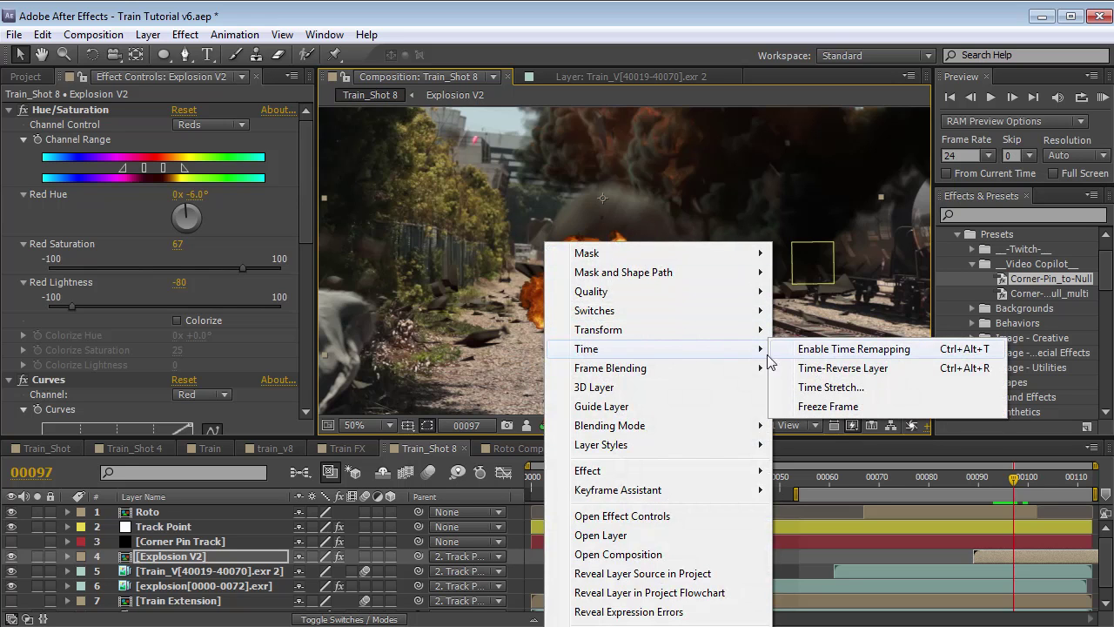
pyautogui.click(852, 349)
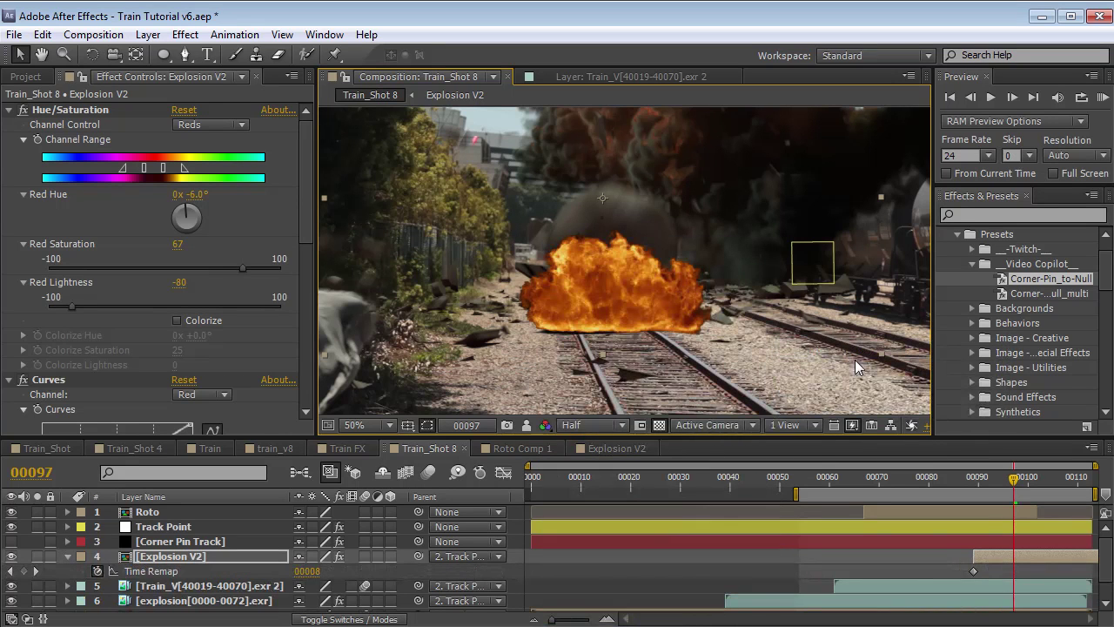
pyautogui.moveTo(1031, 558); pyautogui.dragTo(884, 557)
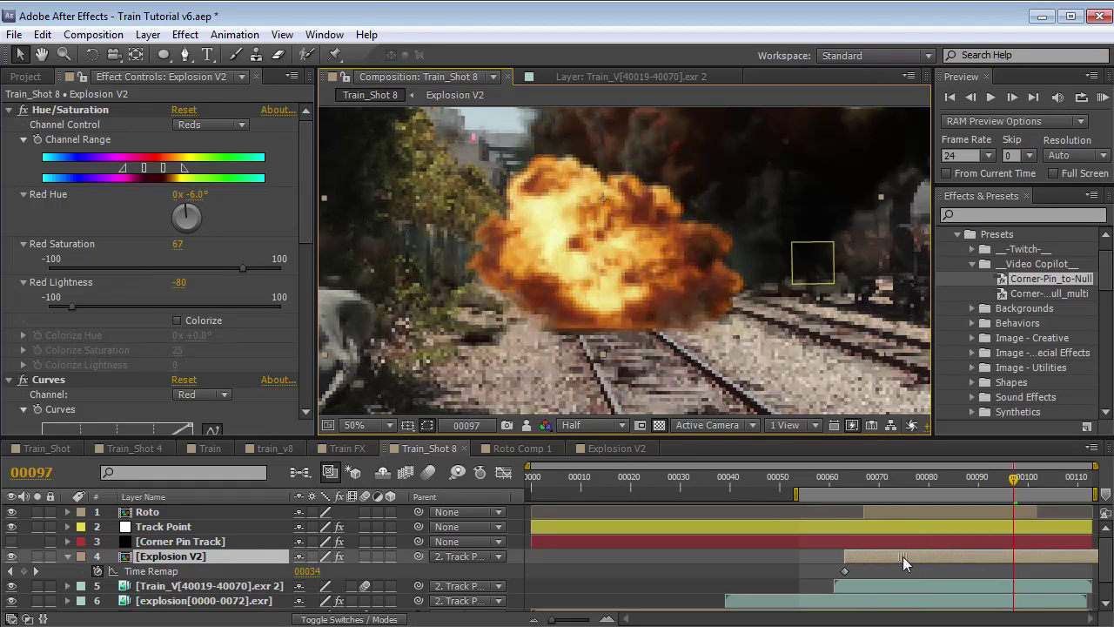
pyautogui.click(22, 571)
# Move the first Time Remap keyframe to frame 84 and trim the start of Explosion V2 to it
pyautogui.moveTo(849, 479); pyautogui.dragTo(968, 488)
pyautogui.click(844, 571)
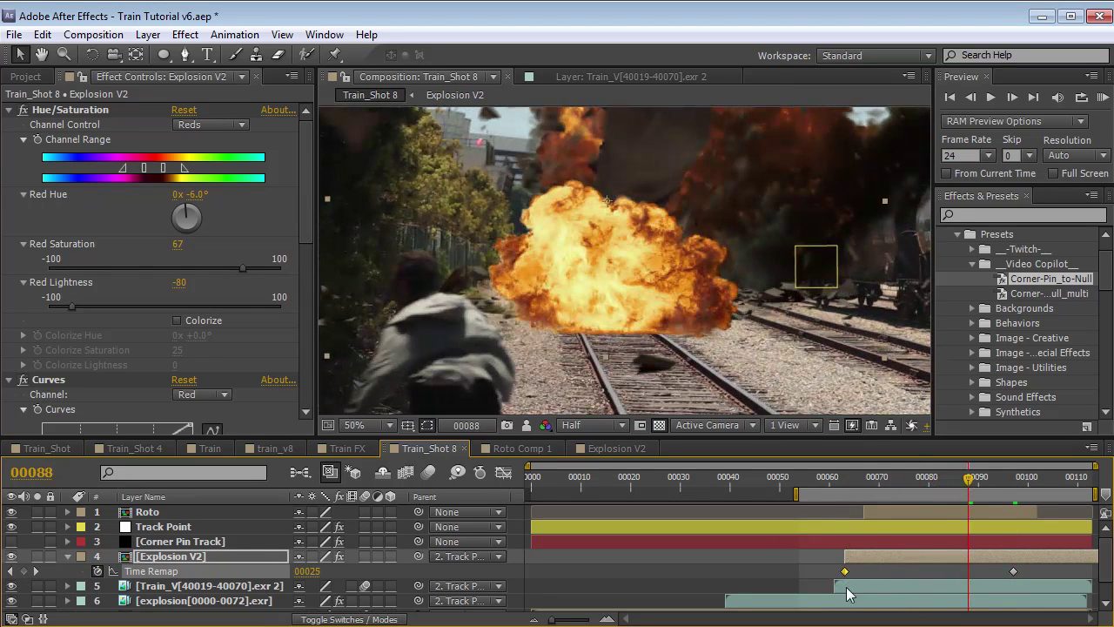
pyautogui.moveTo(849, 580); pyautogui.dragTo(955, 582)
pyautogui.moveTo(968, 485); pyautogui.dragTo(947, 485)
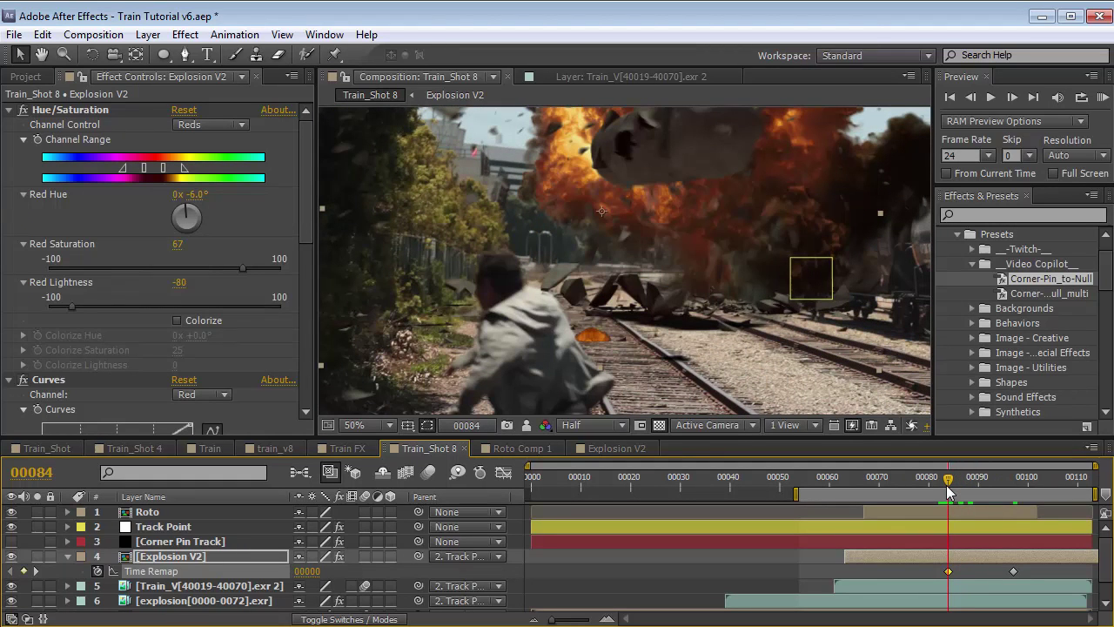
pyautogui.moveTo(846, 558); pyautogui.dragTo(946, 561)
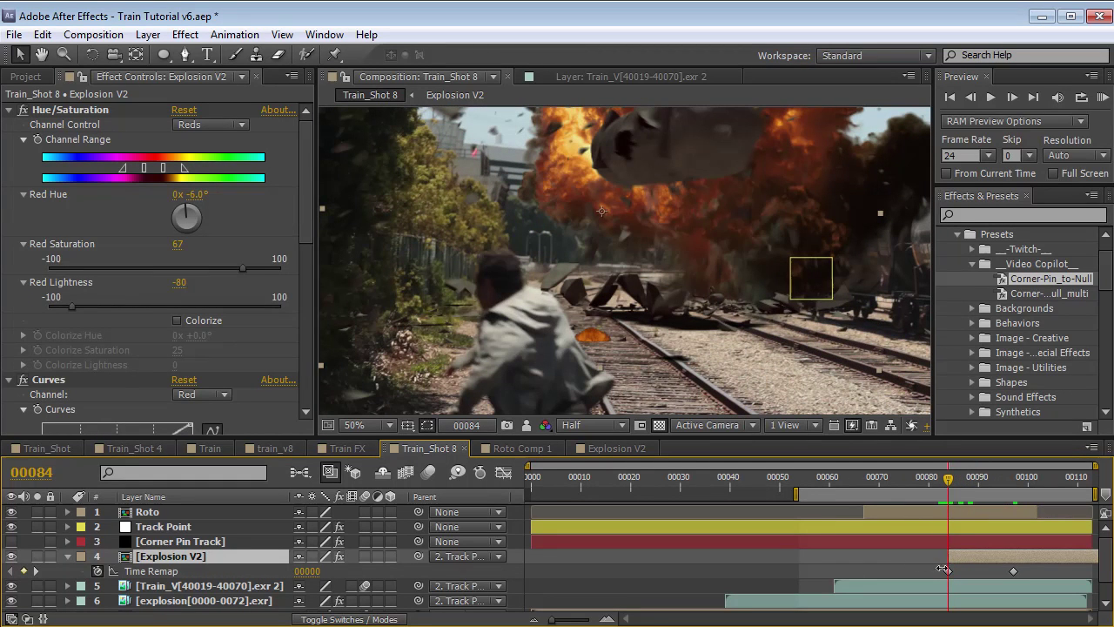
# Slide Explosion V2 with its Time Remap keyframes to start at frame 92, and review the sped-up blast to frame 104
pyautogui.moveTo(955, 484); pyautogui.dragTo(993, 484)
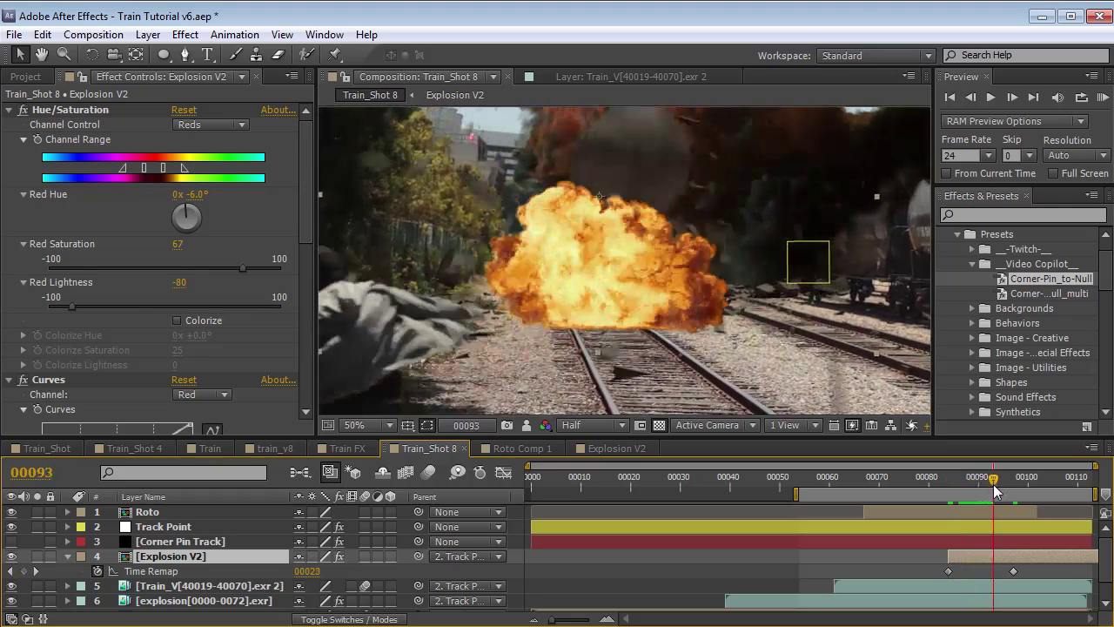
pyautogui.moveTo(961, 556); pyautogui.dragTo(999, 558)
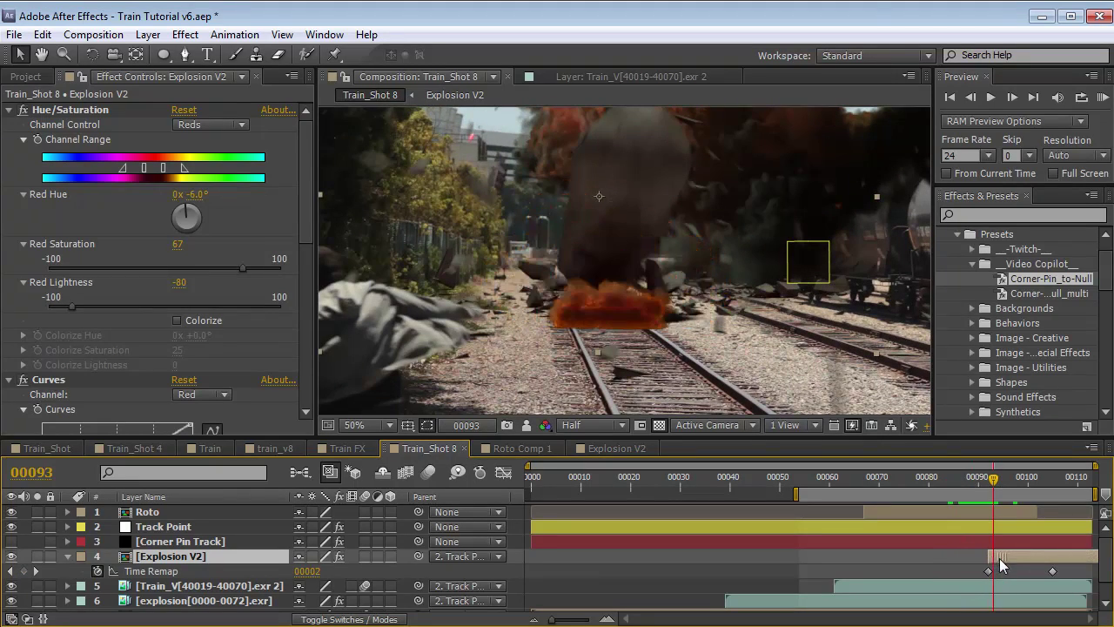
pyautogui.moveTo(991, 484); pyautogui.dragTo(1049, 488)
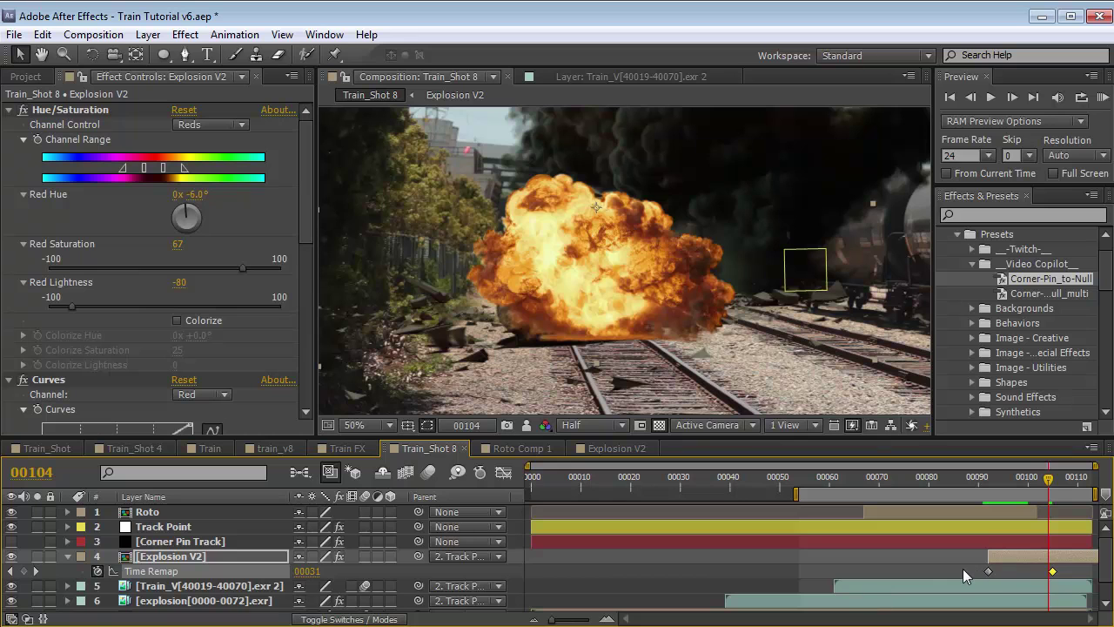
# Apply Easy Ease In to the Time Remap keyframe at frame 105 and lower and lengthen its incoming handle in the Graph Editor
pyautogui.click(503, 472)
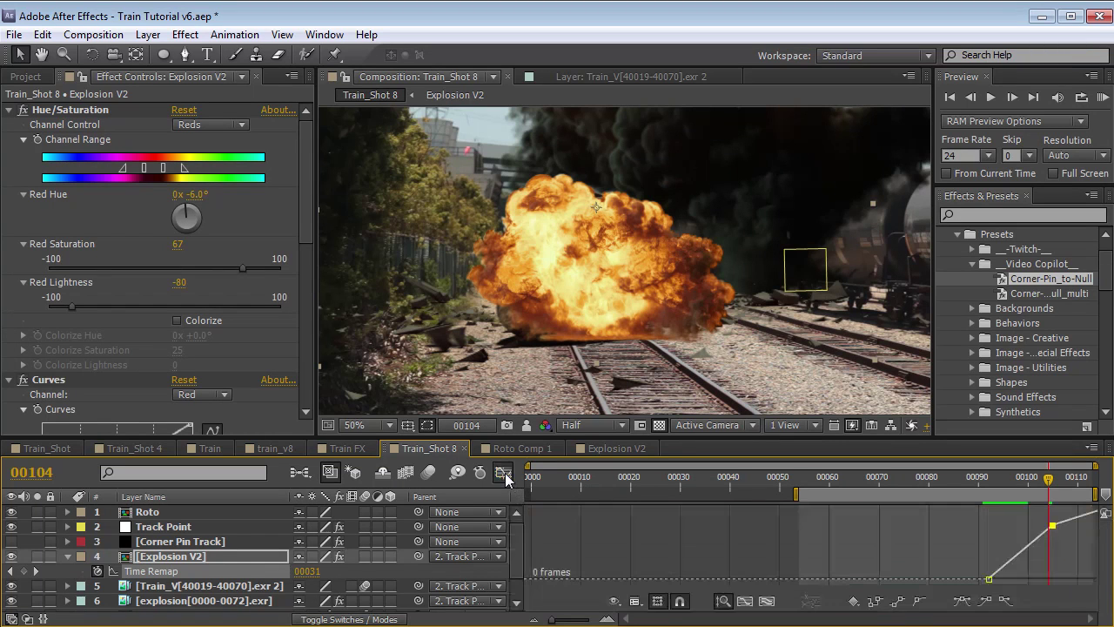
pyautogui.rightClick(1054, 528)
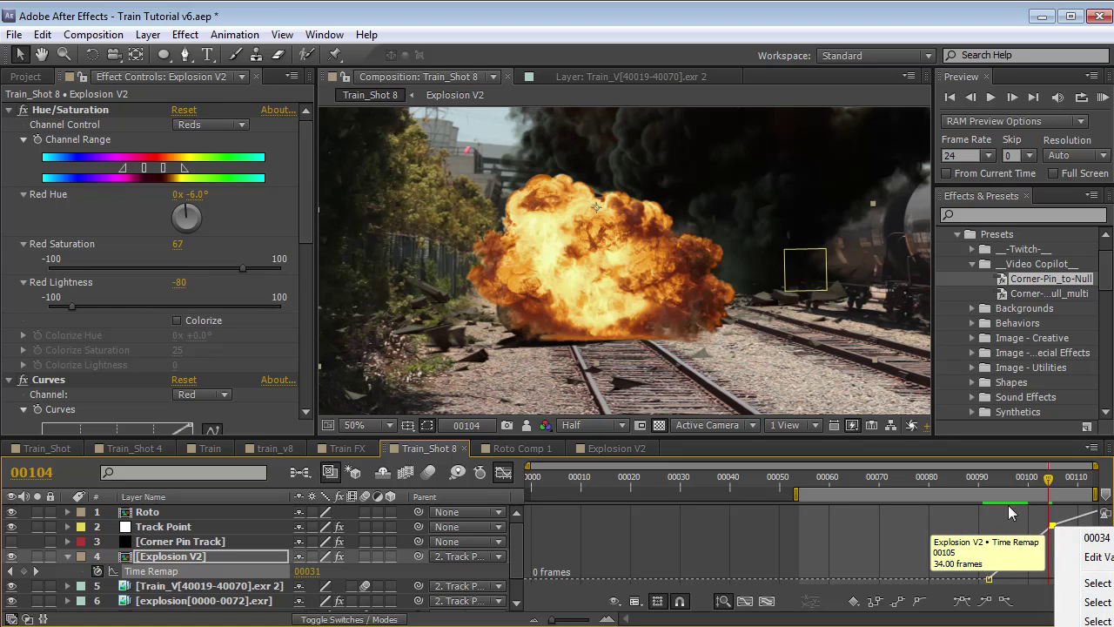
pyautogui.click(247, 36)
pyautogui.moveTo(322, 220)
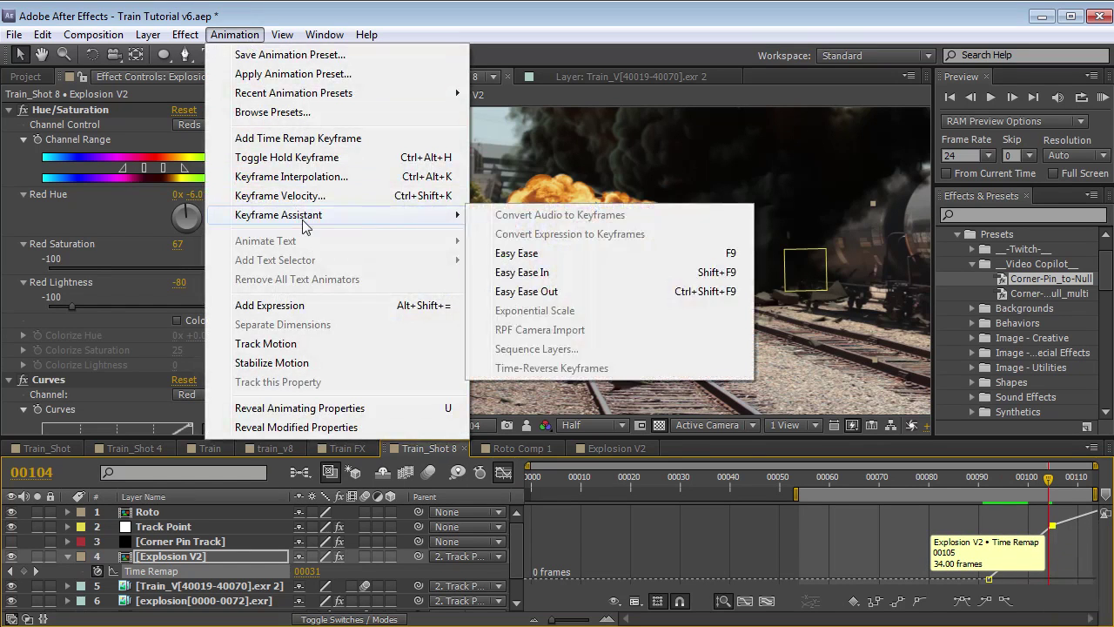
pyautogui.click(534, 277)
pyautogui.press('=')
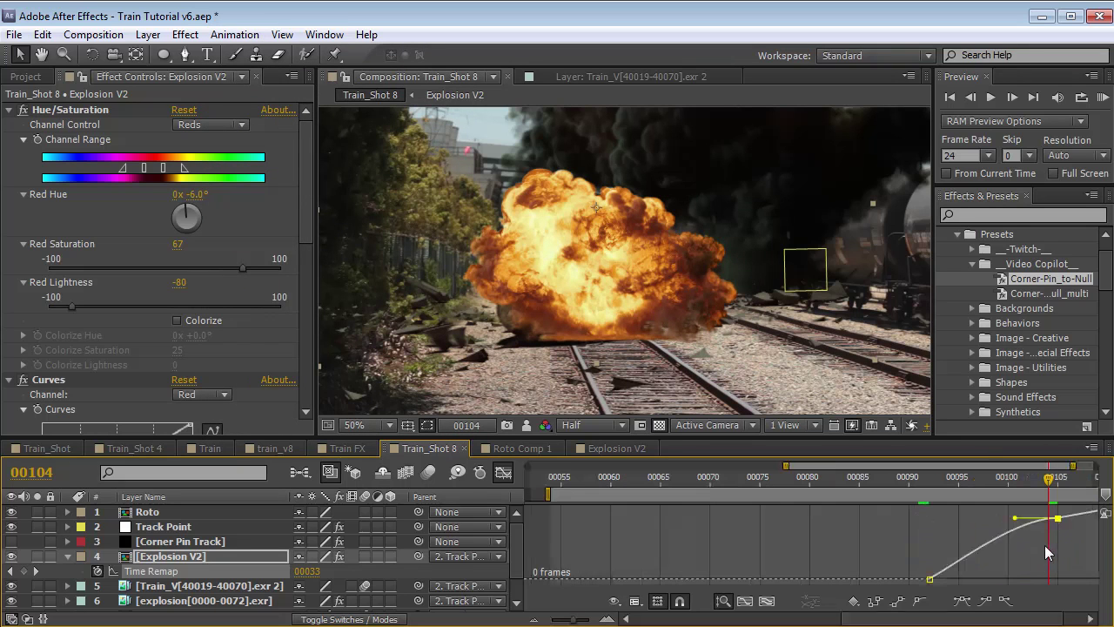
pyautogui.moveTo(1015, 518); pyautogui.dragTo(980, 540)
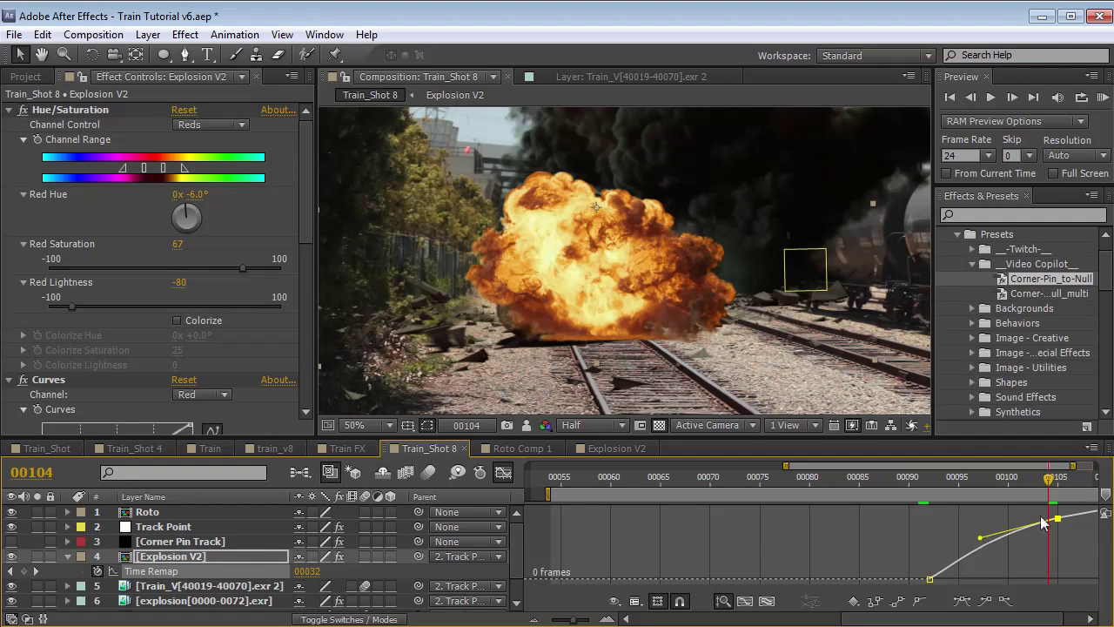
pyautogui.press('-')
pyautogui.press('pageup')
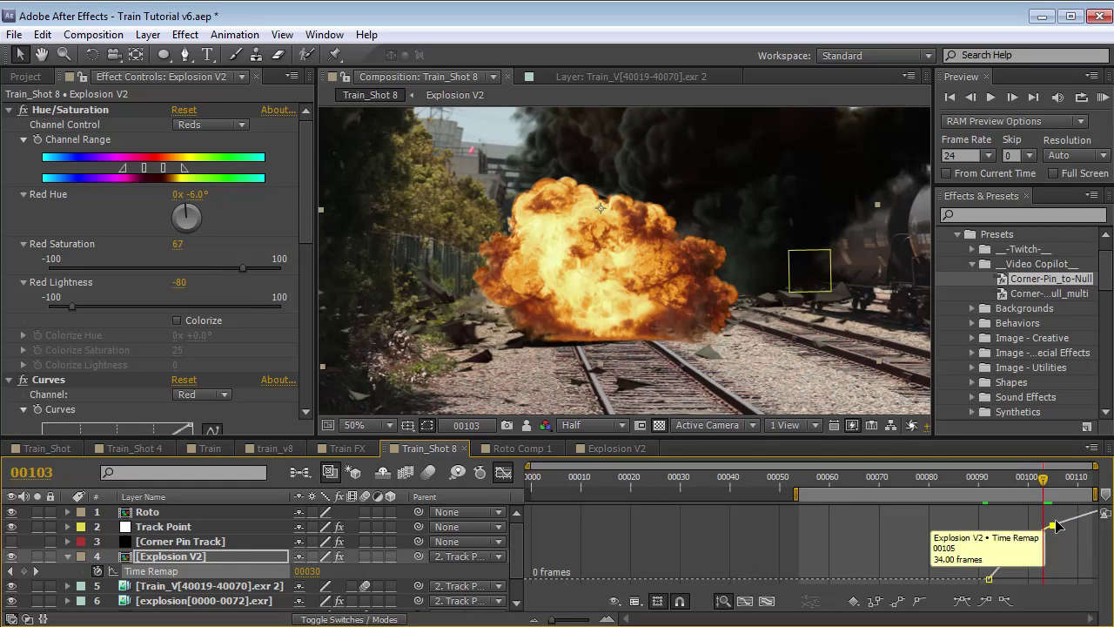
pyautogui.click(501, 472)
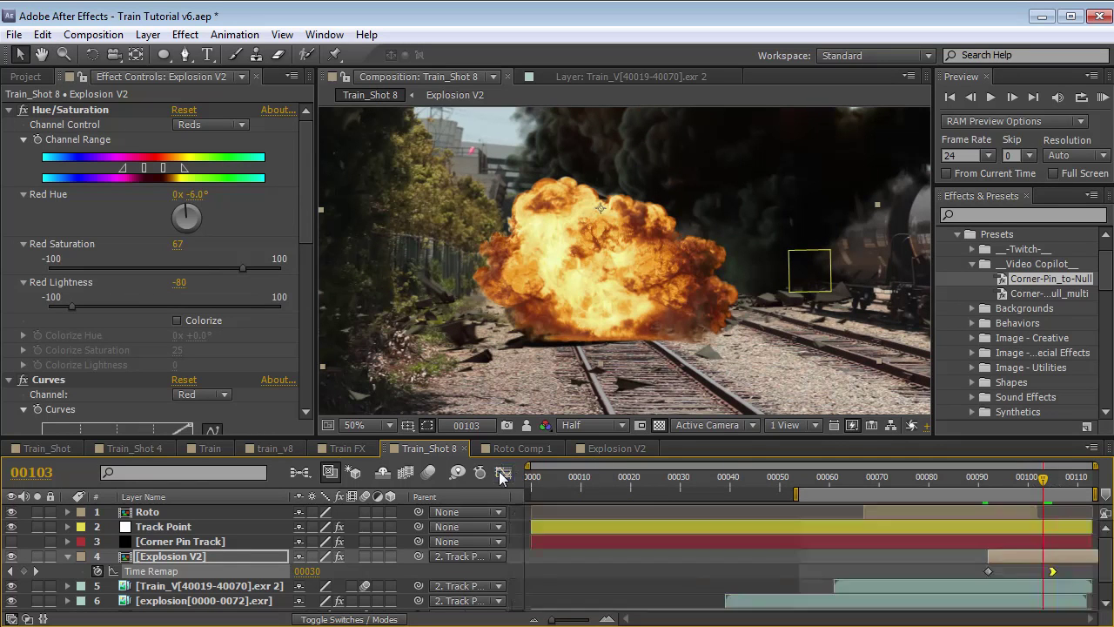
# Scale Explosion V2 up to 180.1%, raise it so its base sits on the tracks, and preview the shot
pyautogui.click(1053, 481)
pyautogui.moveTo(1021, 490); pyautogui.dragTo(826, 497)
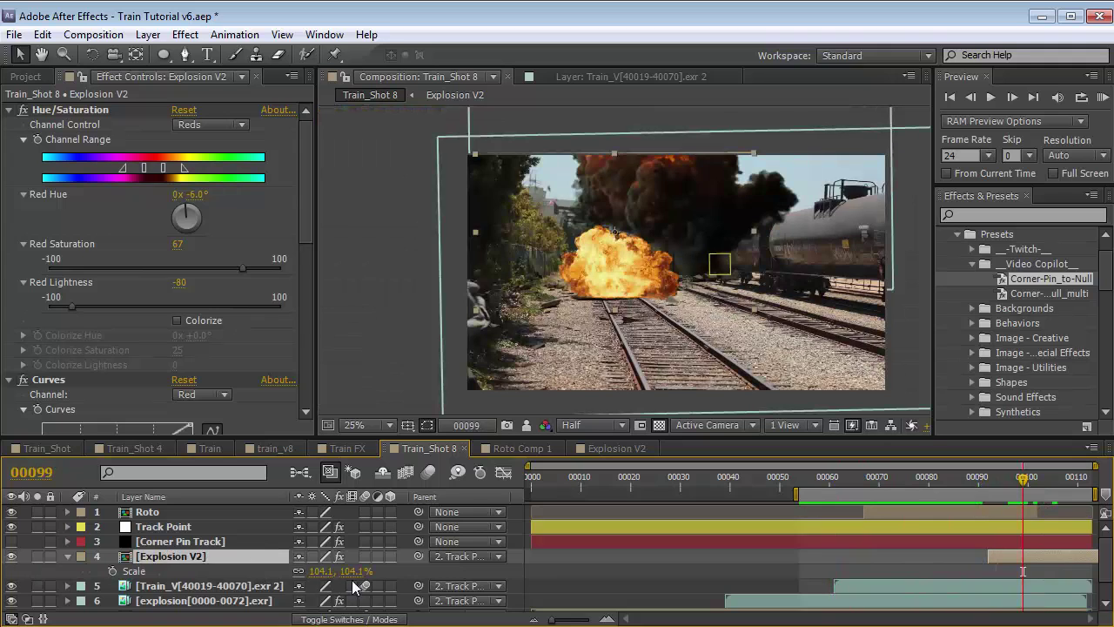
pyautogui.moveTo(353, 571); pyautogui.dragTo(436, 572)
pyautogui.moveTo(623, 287); pyautogui.dragTo(618, 236)
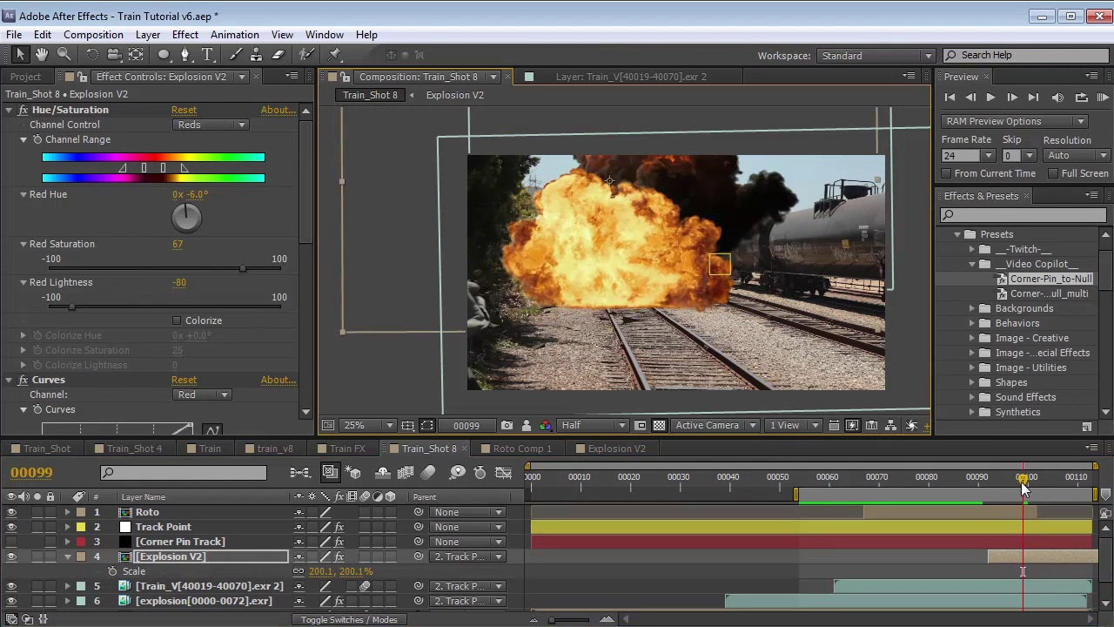
pyautogui.press('space')
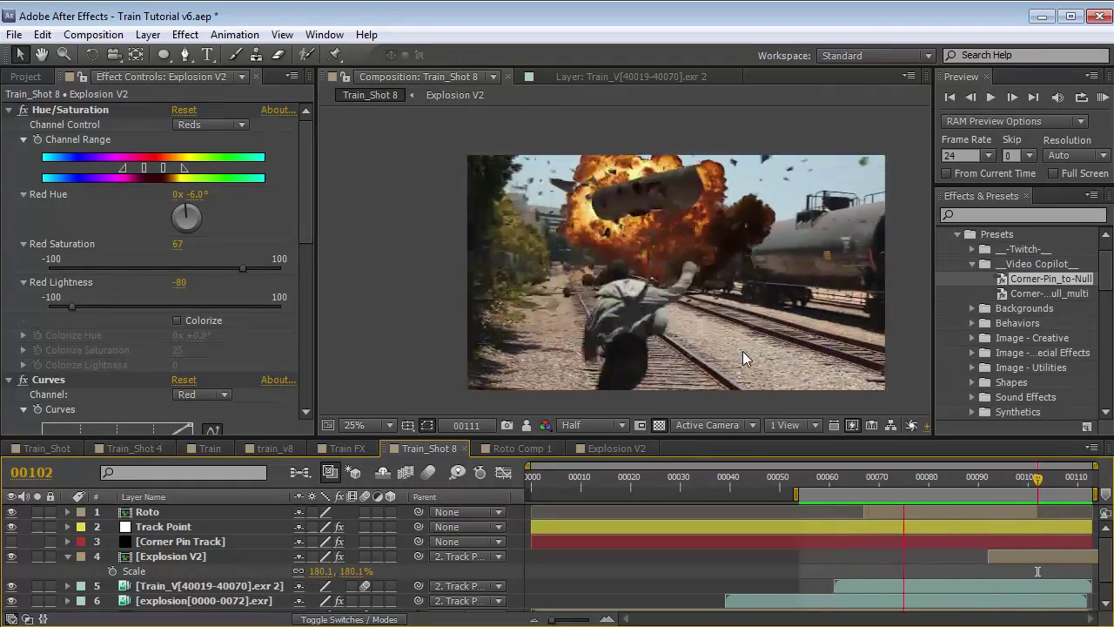
pyautogui.press('space')
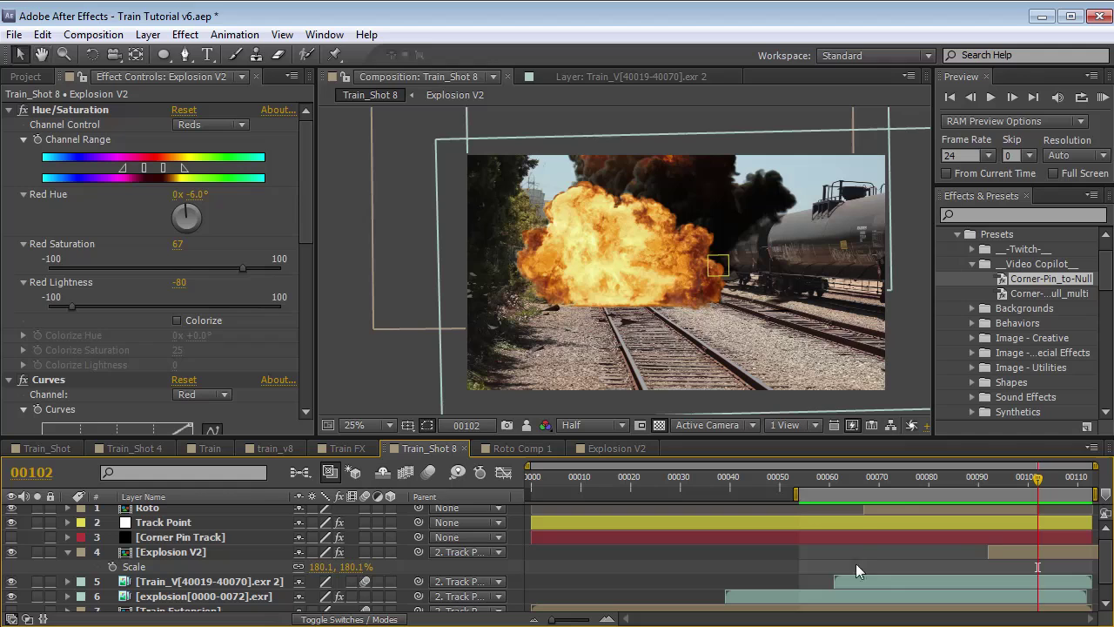
# Slide the Explosion V2 layer one frame later to start at frame 93, and review it through frame 112
pyautogui.click(1027, 479)
pyautogui.moveTo(1027, 484); pyautogui.dragTo(999, 490)
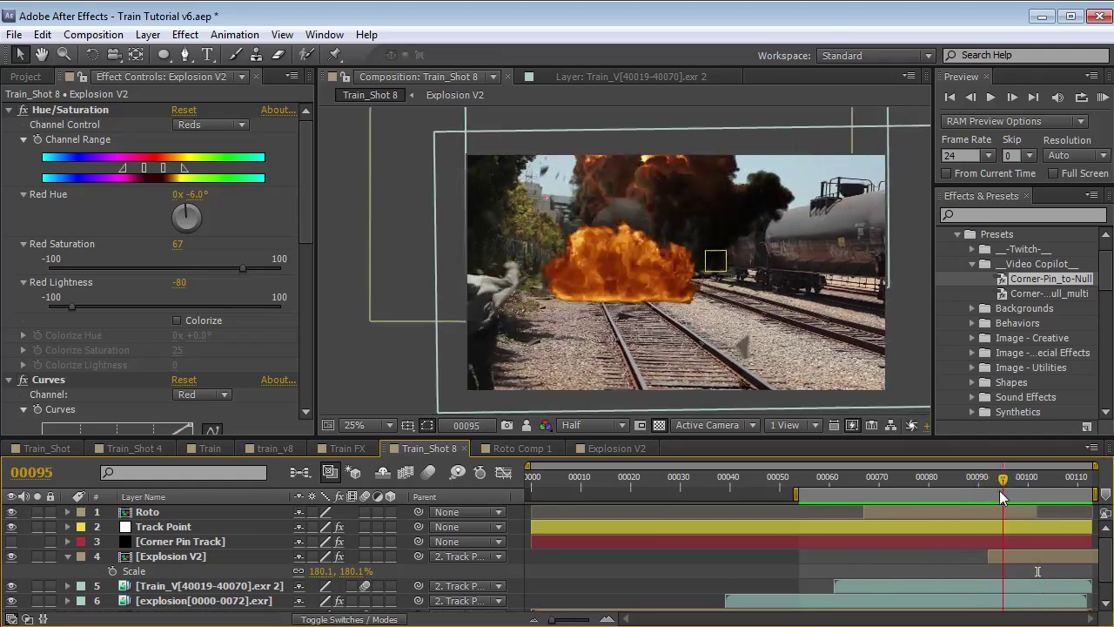
pyautogui.moveTo(1006, 561); pyautogui.dragTo(1010, 559)
pyautogui.moveTo(1001, 480); pyautogui.dragTo(1085, 502)
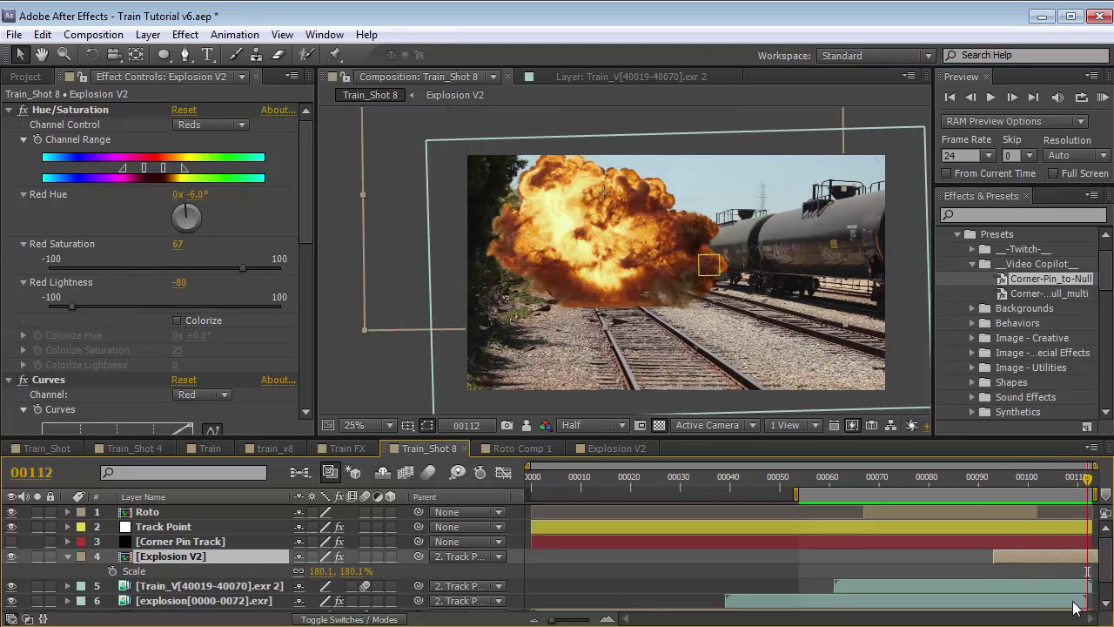
# Slide the explosion[0000-0072].exr layer one frame later so it covers frame 112, and select Explosion V2 at frame 96
pyautogui.moveTo(1027, 607); pyautogui.dragTo(1032, 607)
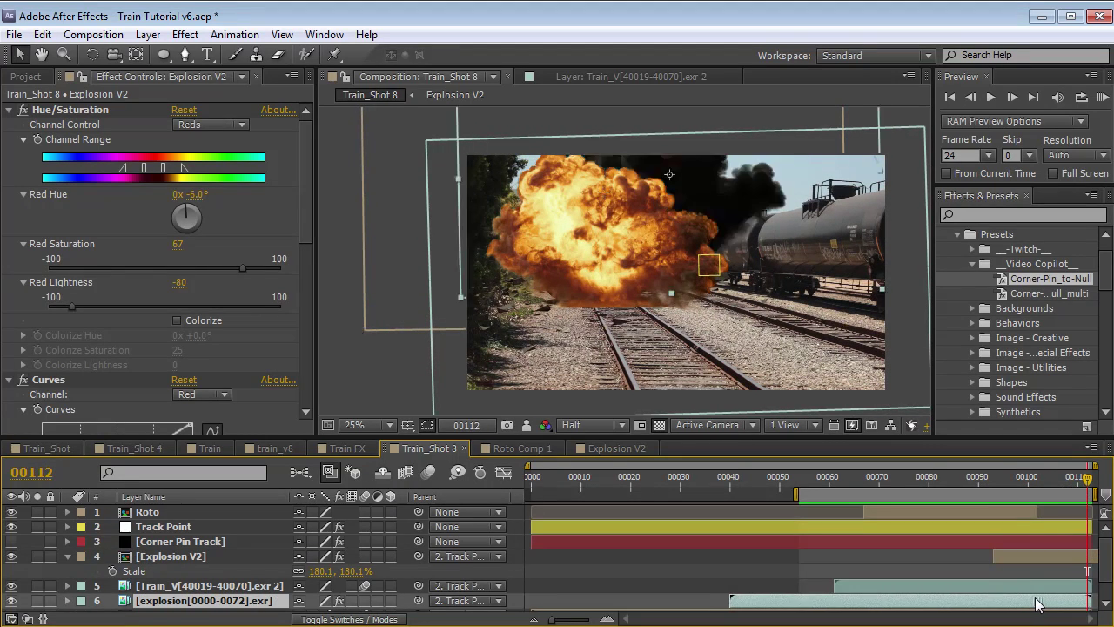
pyautogui.moveTo(1085, 482); pyautogui.dragTo(1008, 480)
pyautogui.click(1023, 563)
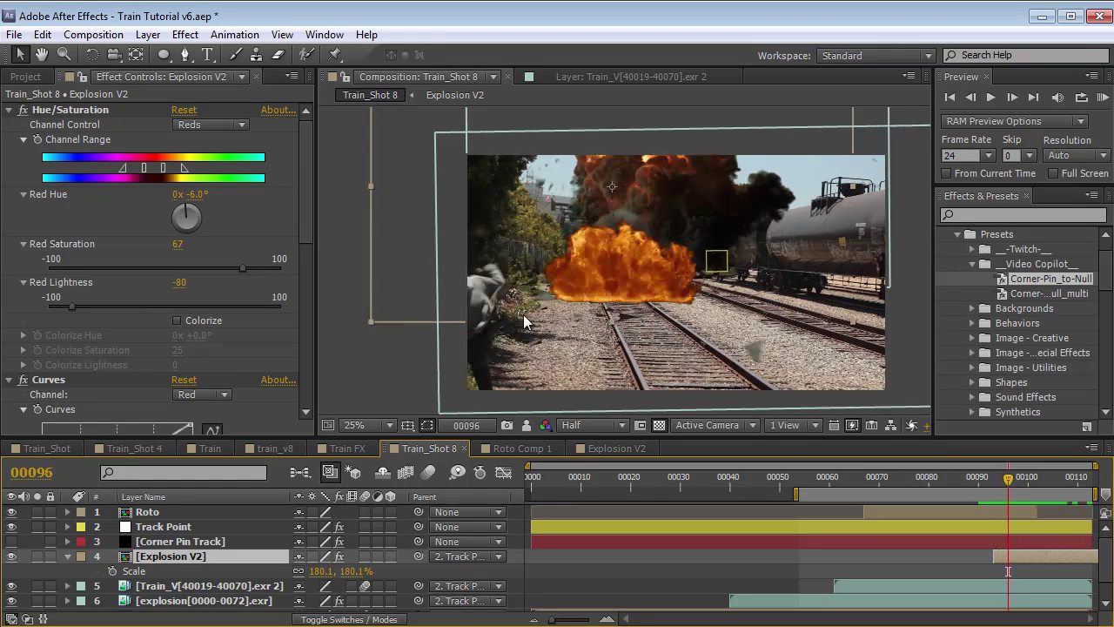
# Open the Train_V6_VRayZDepth[0019-0070].exr footage from the 3D Render folder in a maximized viewer
pyautogui.click(25, 76)
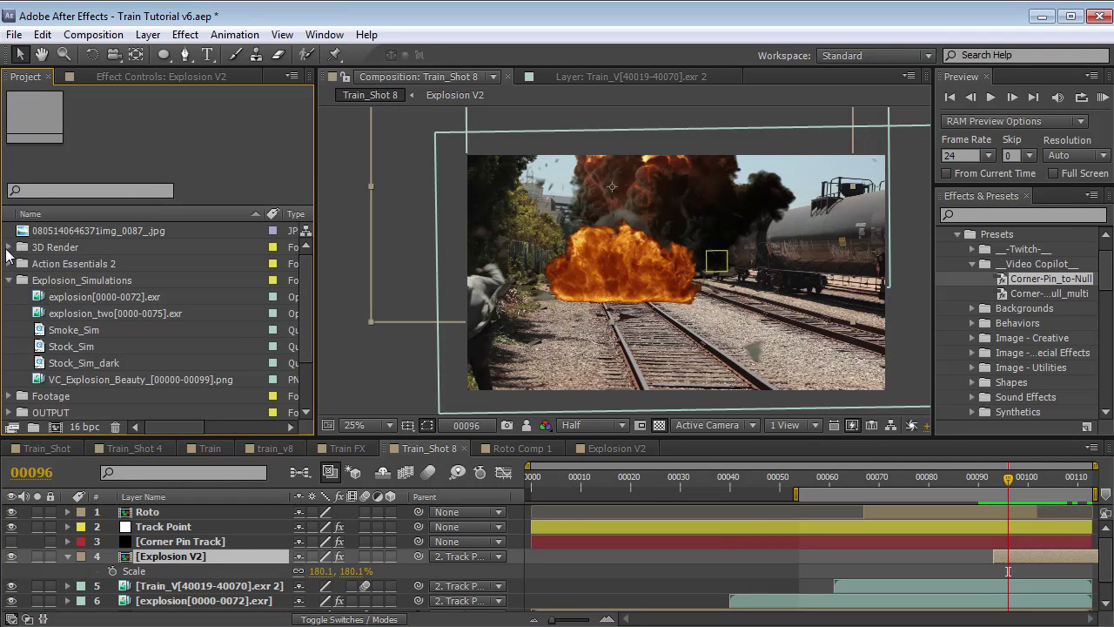
pyautogui.click(9, 248)
pyautogui.click(108, 348)
pyautogui.doubleClick(144, 348)
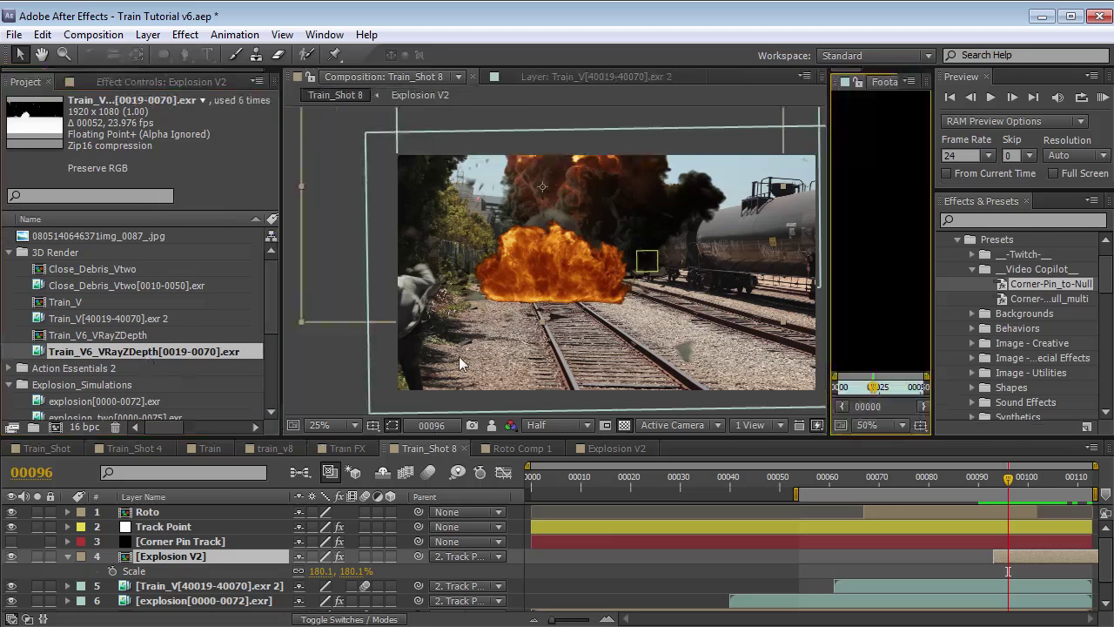
pyautogui.press('`')
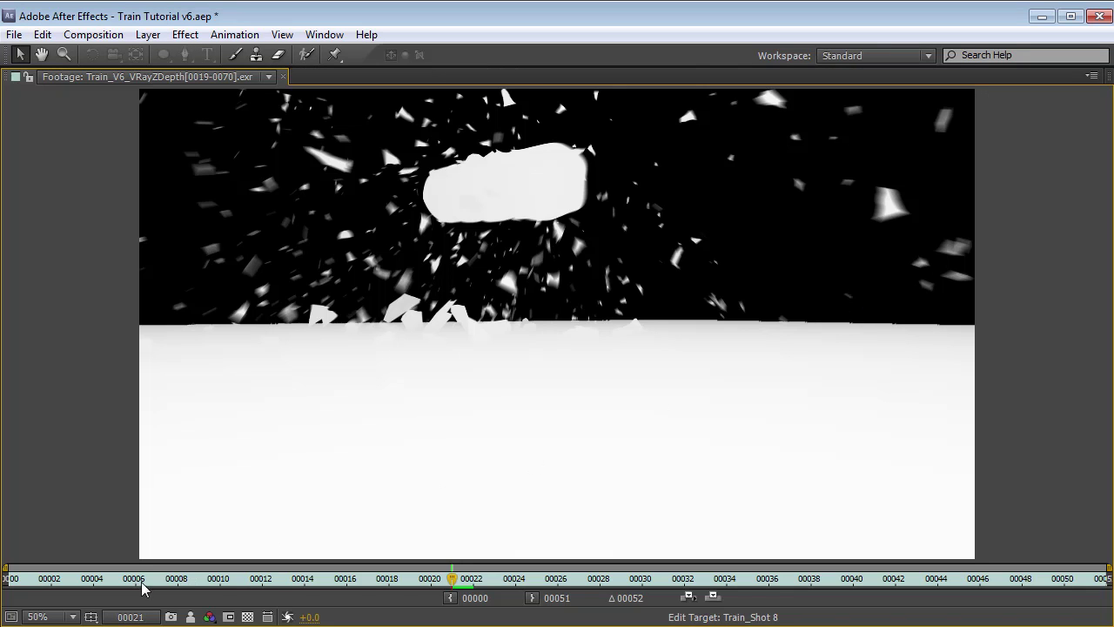
# Examine the depth pass at different frames with the viewer exposure at -2.7, and close the footage viewer
pyautogui.press('pageup')
pyautogui.moveTo(309, 616); pyautogui.dragTo(384, 611)
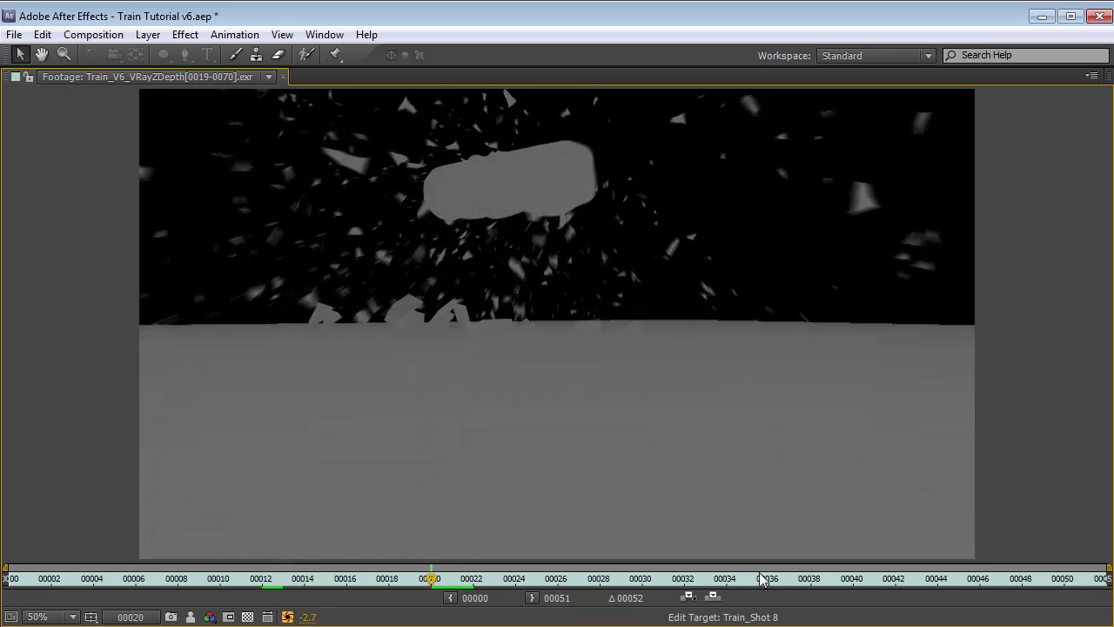
pyautogui.click(851, 578)
pyautogui.press('`')
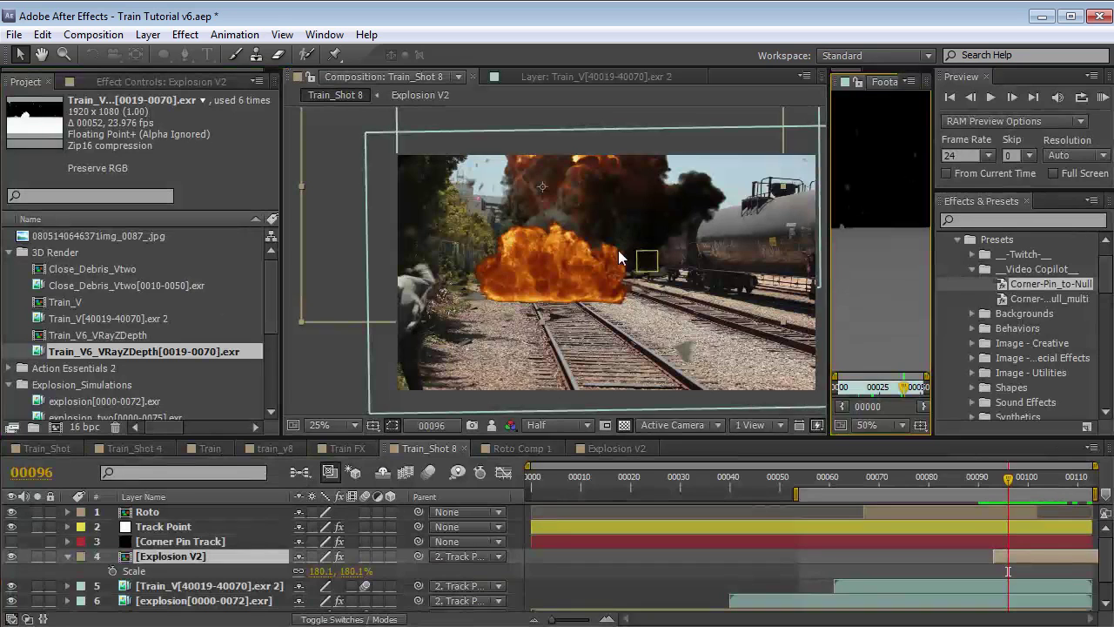
pyautogui.moveTo(828, 122); pyautogui.dragTo(676, 122)
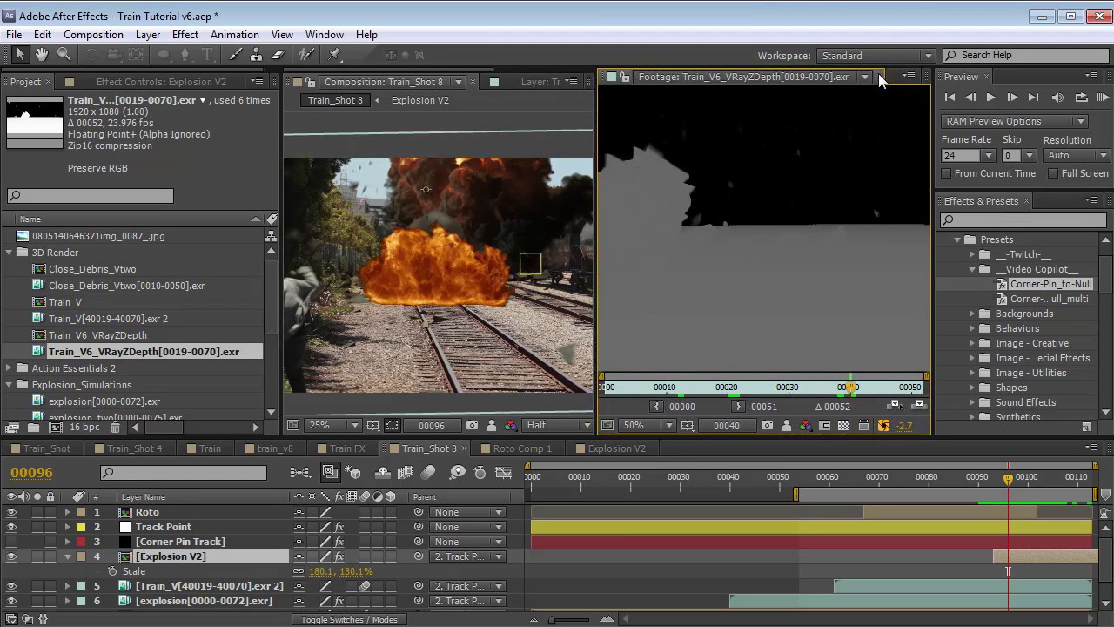
pyautogui.click(878, 74)
pyautogui.moveTo(684, 290); pyautogui.dragTo(606, 264)
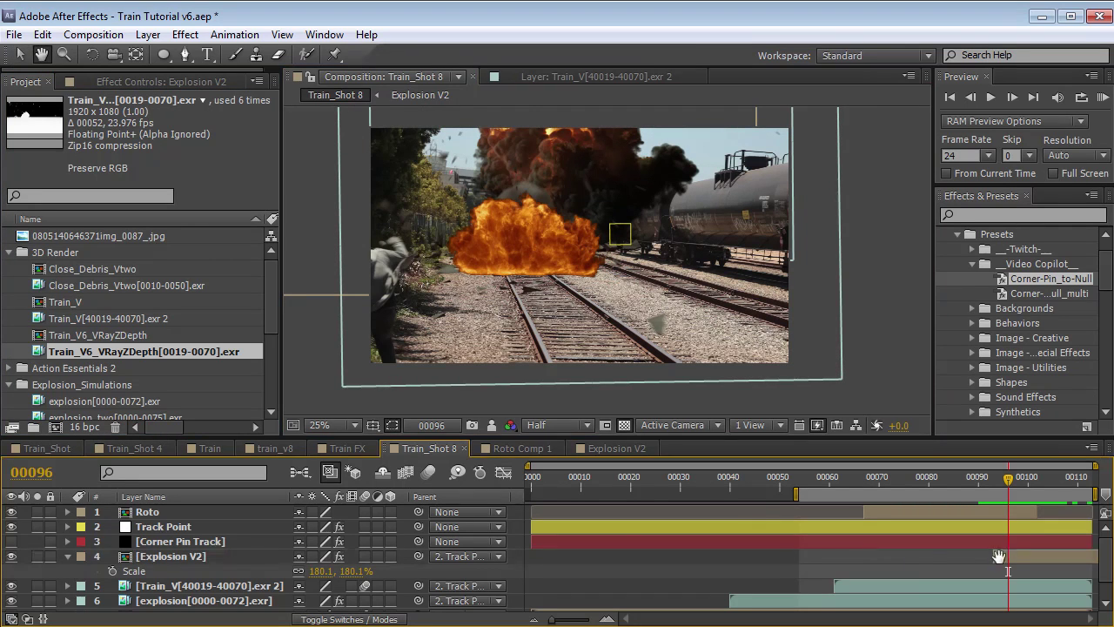
# View the Explosion V2 layer in isolation at frame 99, and turn its solo off again
pyautogui.click(165, 561)
pyautogui.click(67, 556)
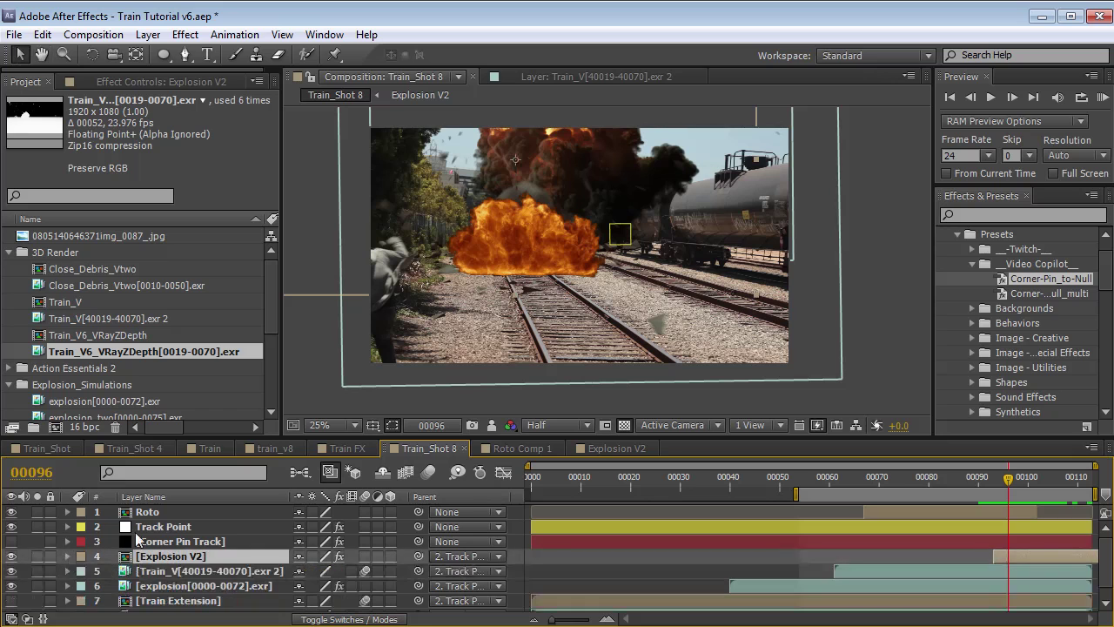
pyautogui.click(37, 556)
pyautogui.moveTo(1014, 479)
pyautogui.mouseDown()
pyautogui.moveTo(995, 480)
pyautogui.moveTo(1023, 487)
pyautogui.mouseUp()
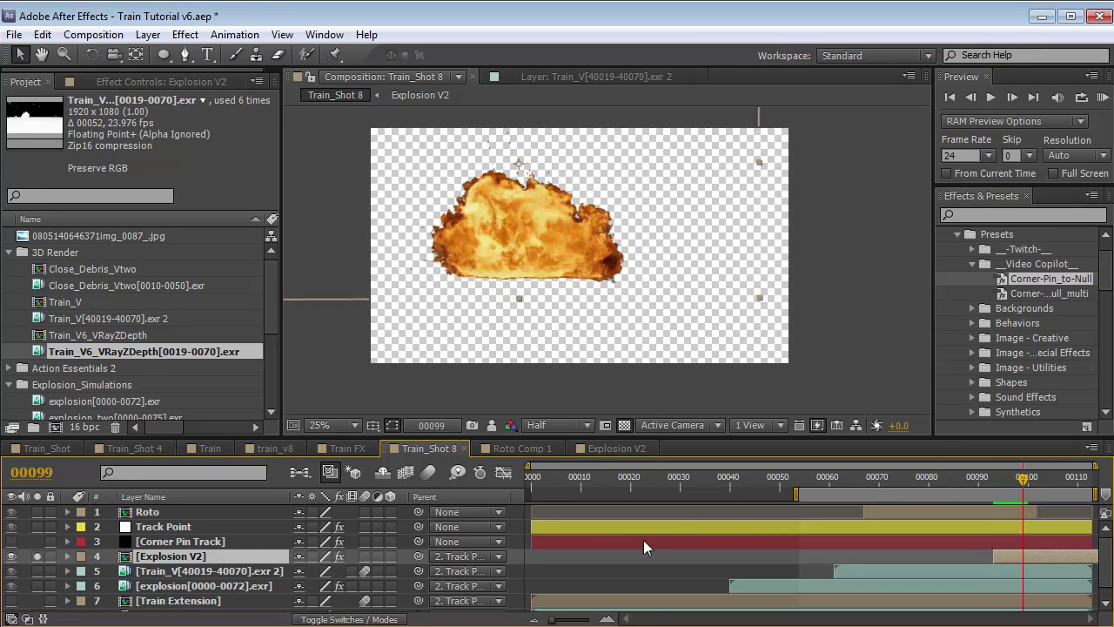
pyautogui.click(214, 588)
pyautogui.click(38, 557)
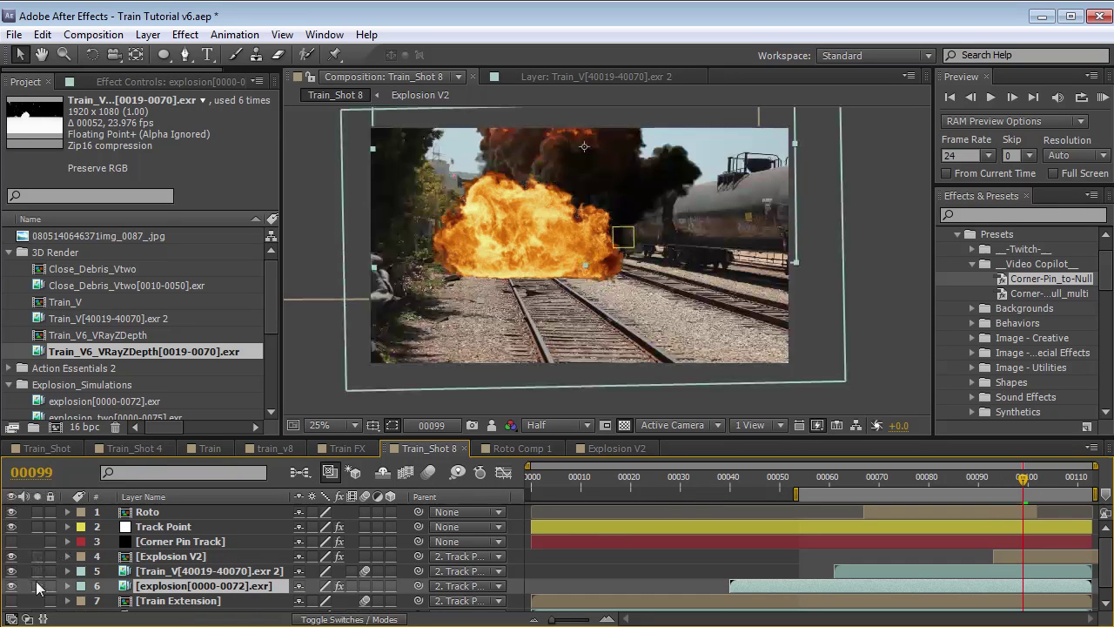
pyautogui.click(47, 569)
pyautogui.click(36, 571)
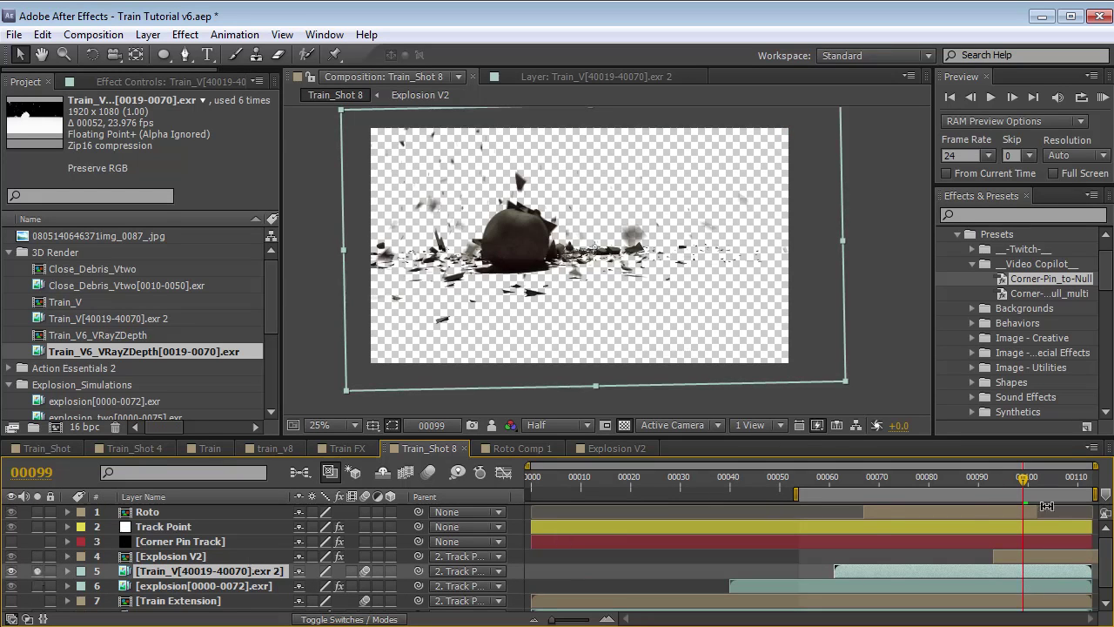
pyautogui.click(985, 486)
pyautogui.moveTo(984, 492); pyautogui.dragTo(977, 488)
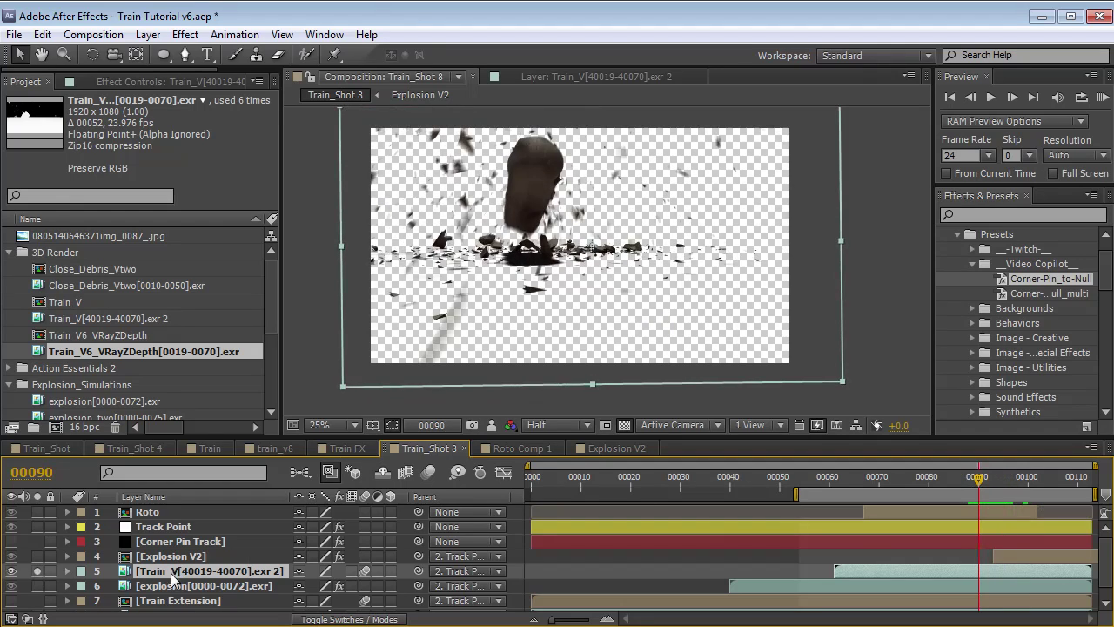
# Duplicate the soloed train layer, replace the copy's source with Train_V6_VRayZDepth[0019-0070].exr, and compare the two by toggling the depth layer's solo
pyautogui.hotkey('ctrl', 'd')
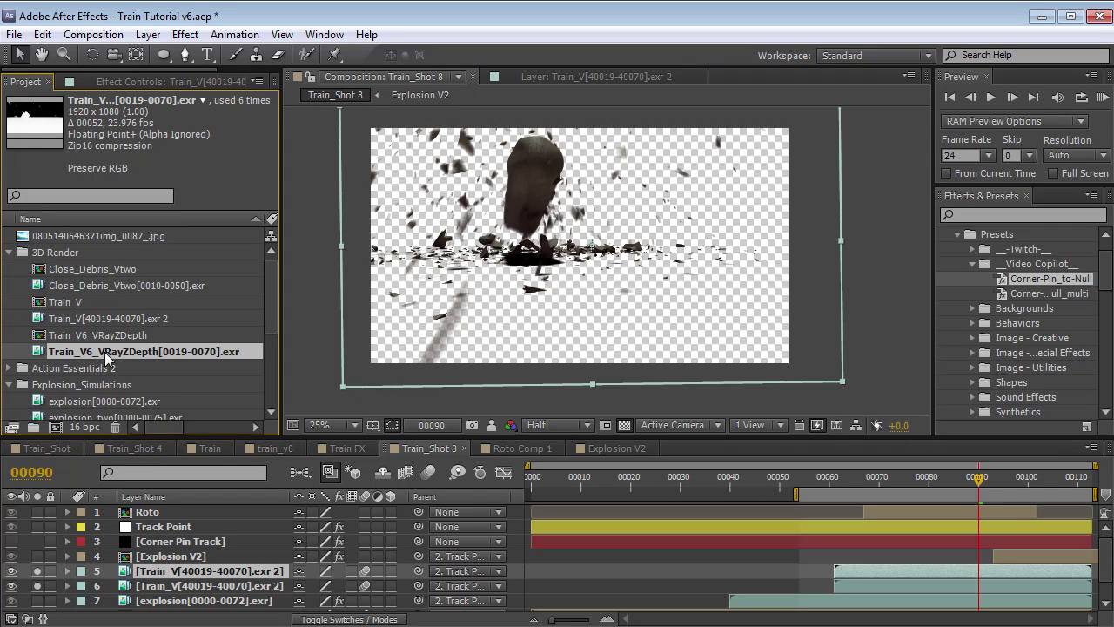
pyautogui.moveTo(132, 353); pyautogui.dragTo(163, 573)
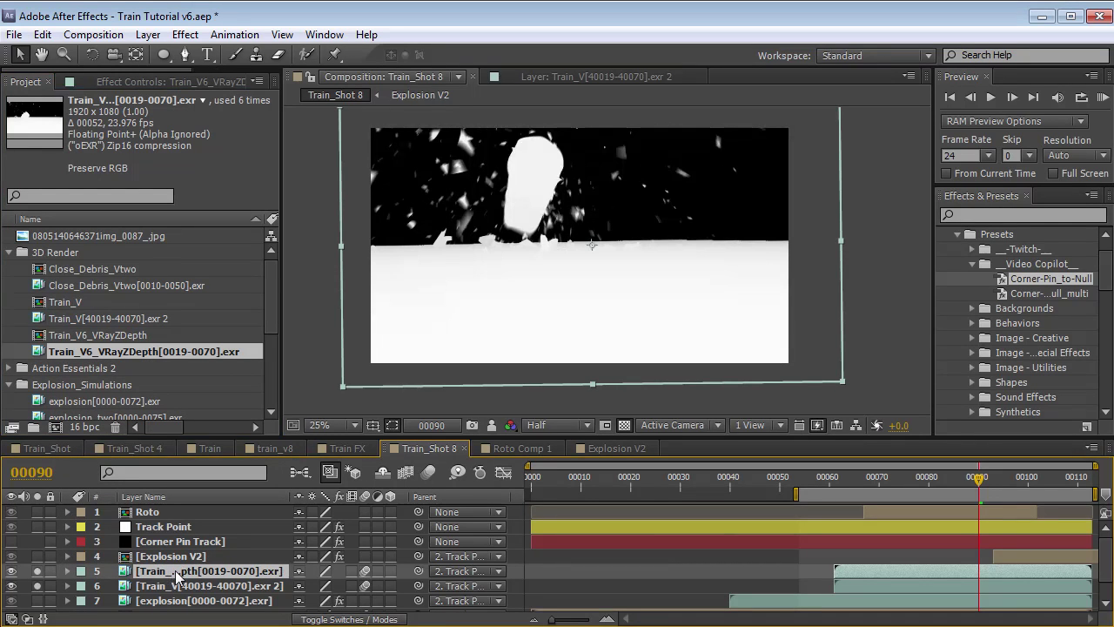
pyautogui.click(37, 569)
pyautogui.click(38, 569)
pyautogui.click(38, 569)
pyautogui.click(38, 570)
pyautogui.click(37, 569)
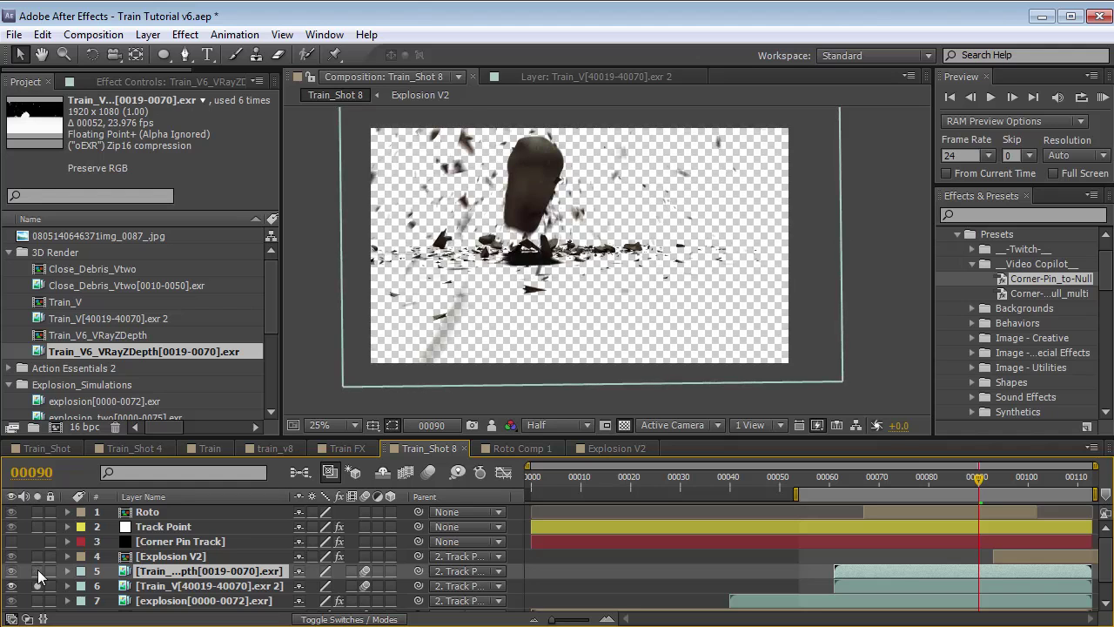
pyautogui.click(37, 570)
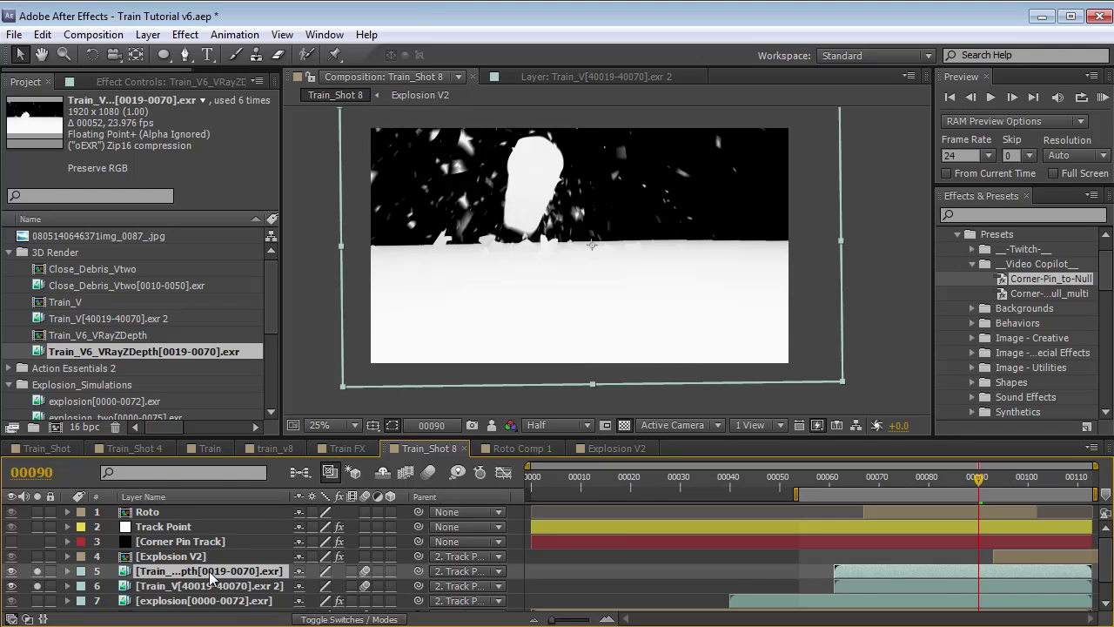
# Apply the Exposure and Levels color correction effects to the Train_V6_VRayZDepth layer
pyautogui.click(184, 35)
pyautogui.moveTo(287, 196)
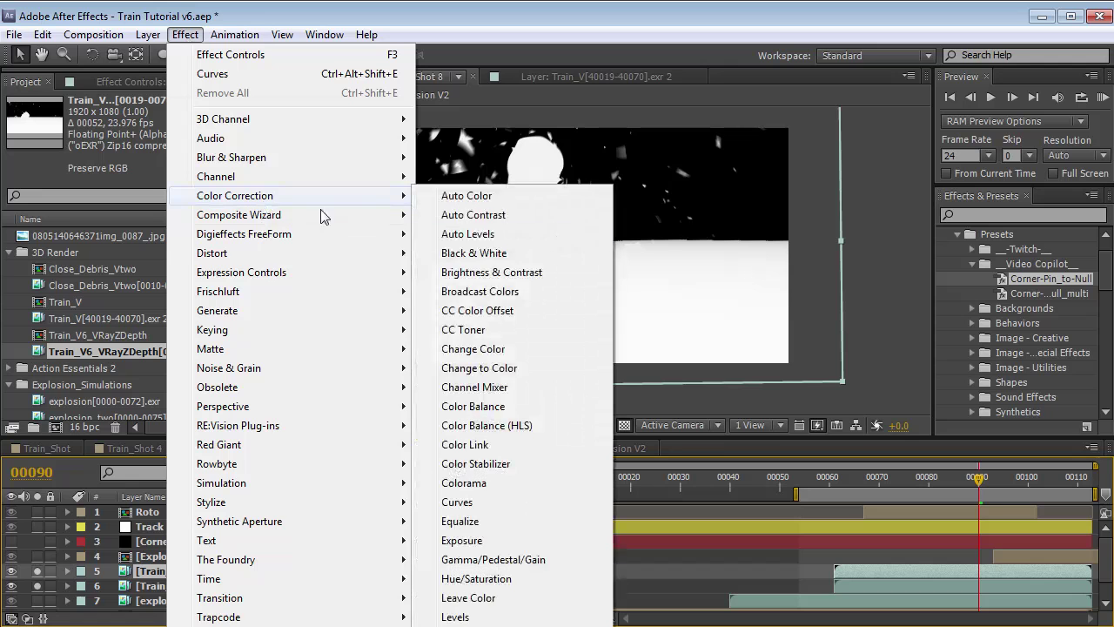
pyautogui.click(465, 541)
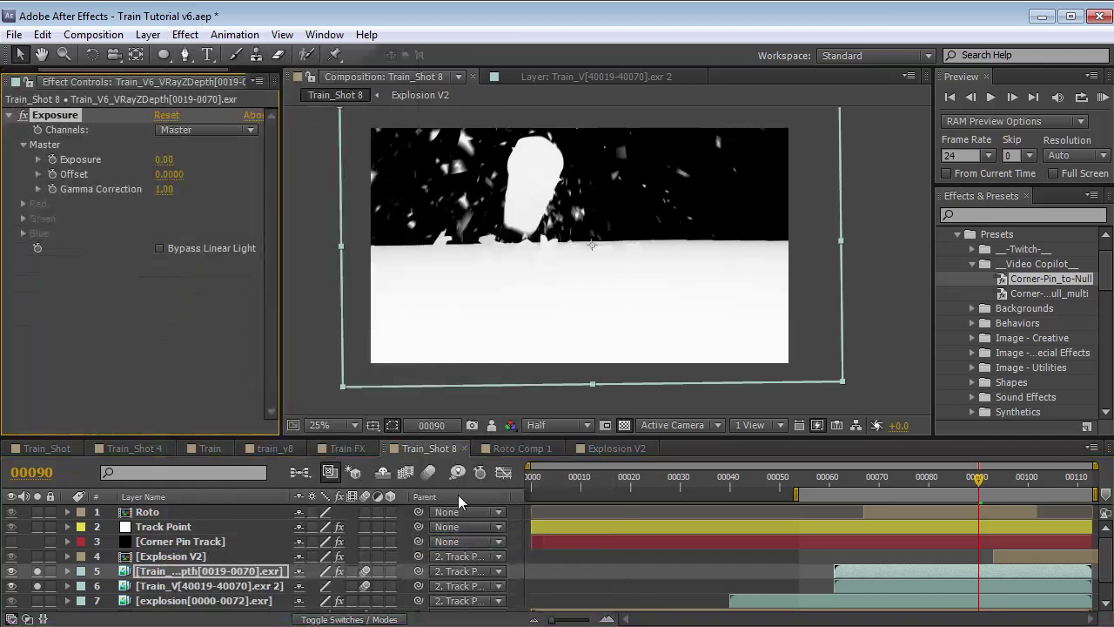
pyautogui.click(199, 37)
pyautogui.moveTo(261, 196)
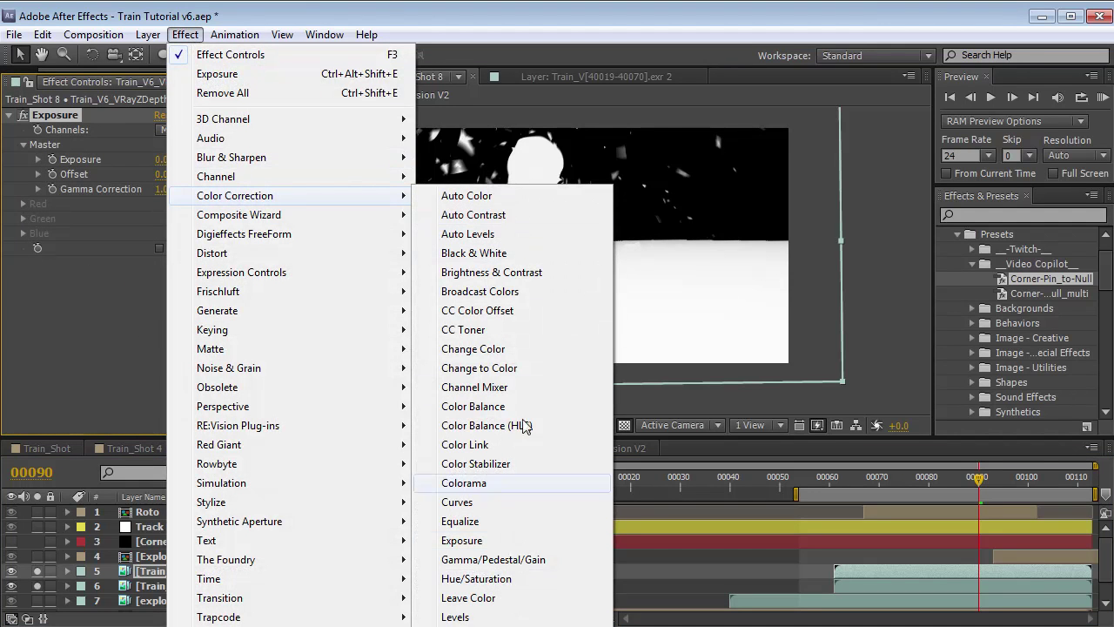
pyautogui.click(455, 618)
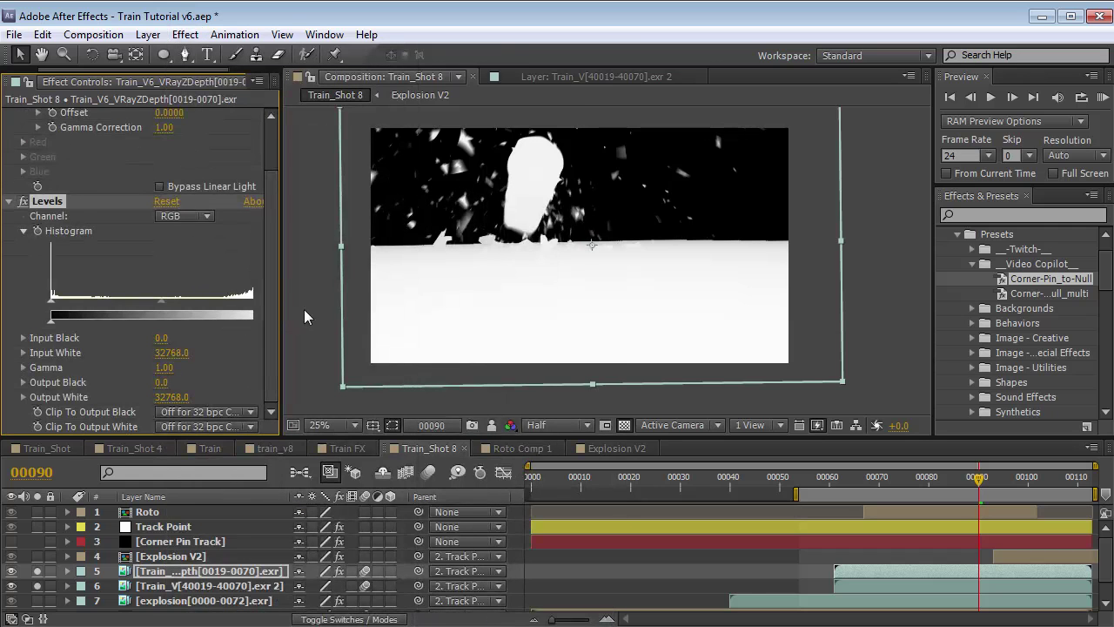
# Crush the depth layer into a hard matte with Levels Input Black 29169.9, Input White 29298.4 and Exposure -0.14
pyautogui.moveTo(281, 309); pyautogui.dragTo(335, 309)
pyautogui.moveTo(52, 304); pyautogui.dragTo(253, 303)
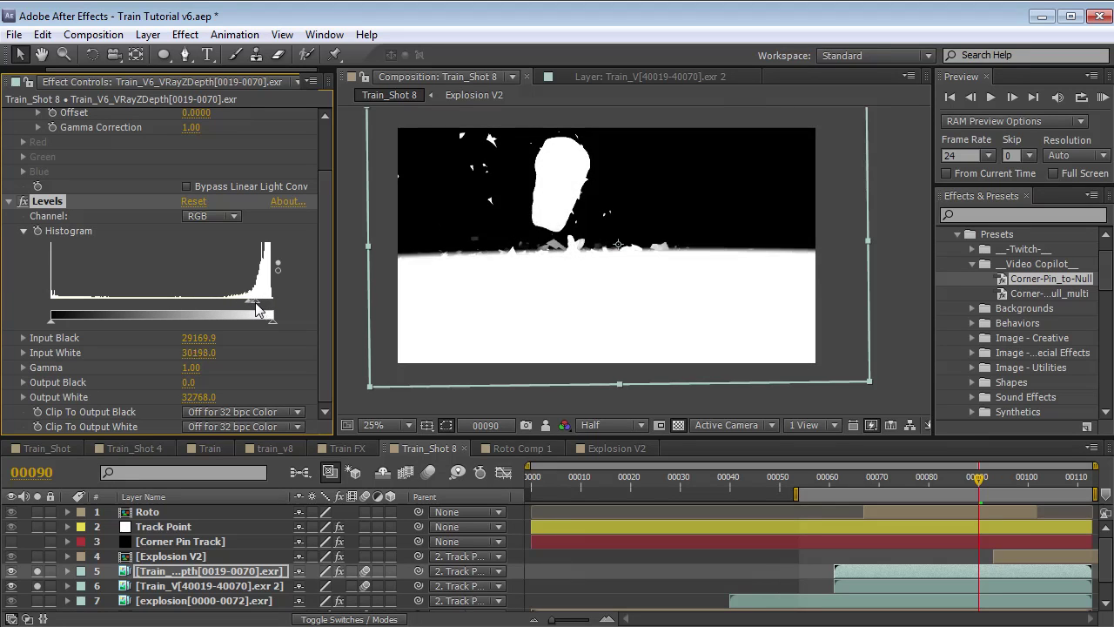
pyautogui.scroll(2, 322, 324)
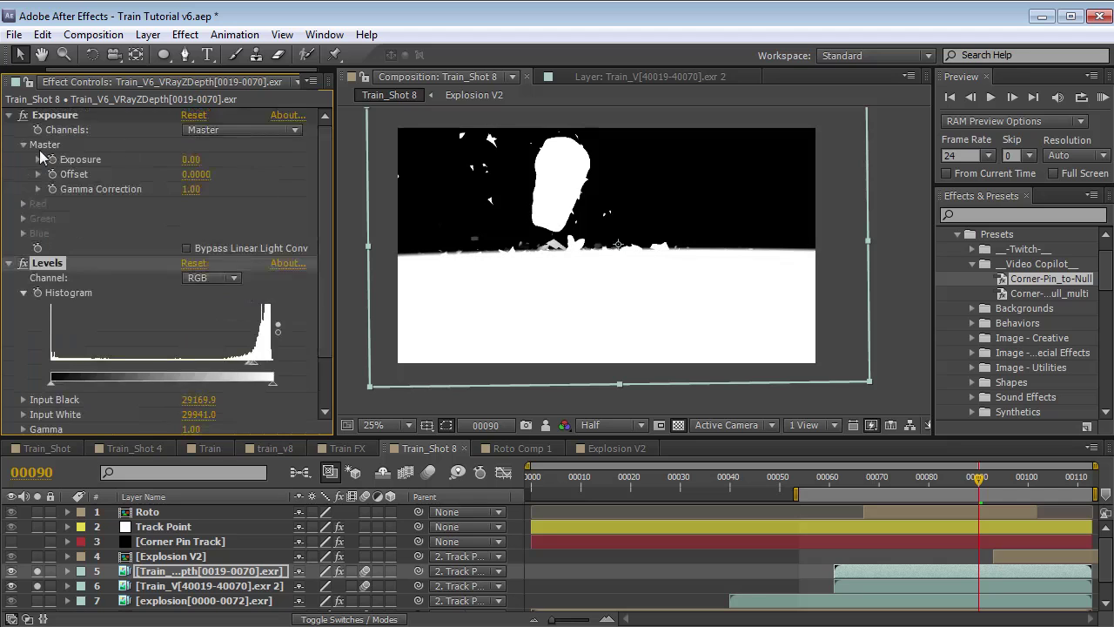
pyautogui.moveTo(190, 159); pyautogui.dragTo(181, 162)
pyautogui.moveTo(259, 372); pyautogui.dragTo(251, 369)
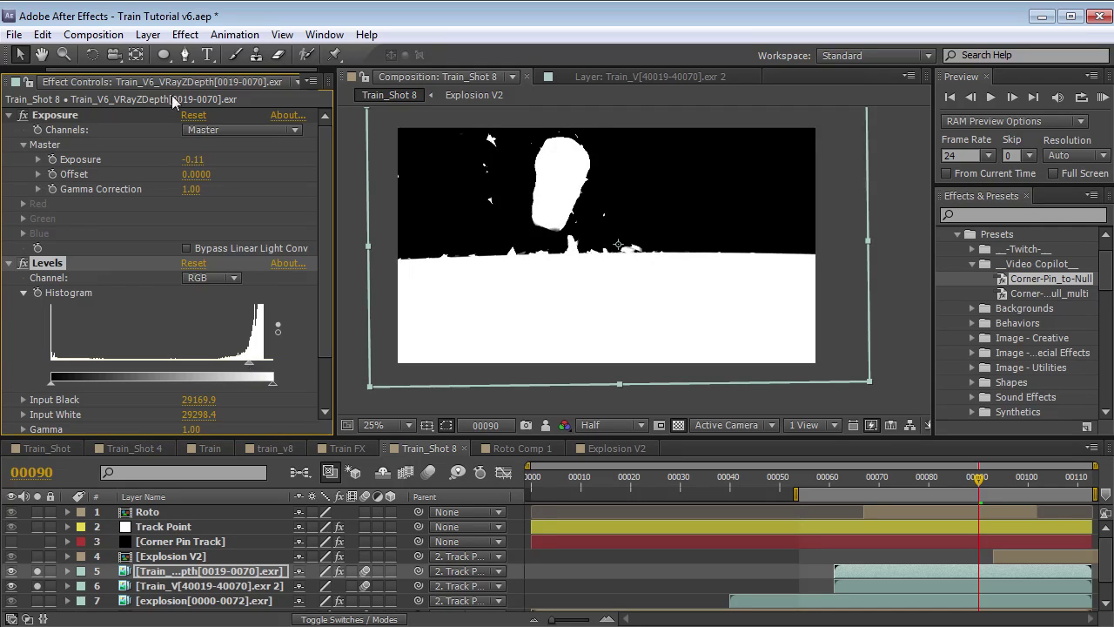
pyautogui.moveTo(193, 160); pyautogui.dragTo(140, 158)
# At frame 93, unsolo the depth layer, place Explosion V2 directly beneath it, and solo Explosion V2
pyautogui.press('pagedown')
pyautogui.press('pagedown')
pyautogui.press('pagedown')
pyautogui.click(37, 573)
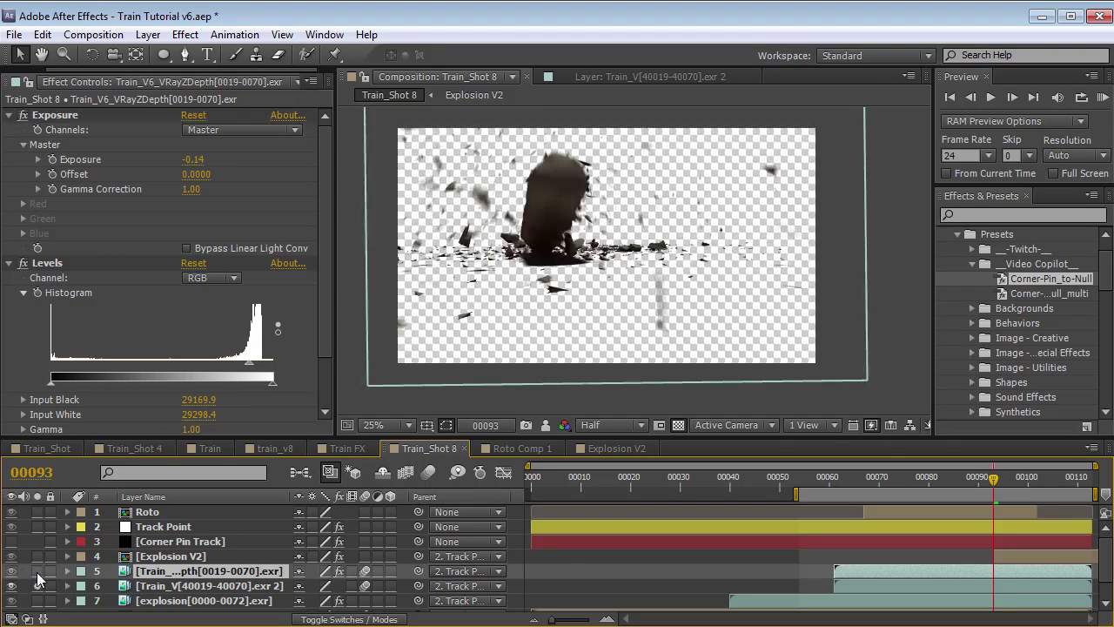
pyautogui.moveTo(157, 557); pyautogui.dragTo(150, 570)
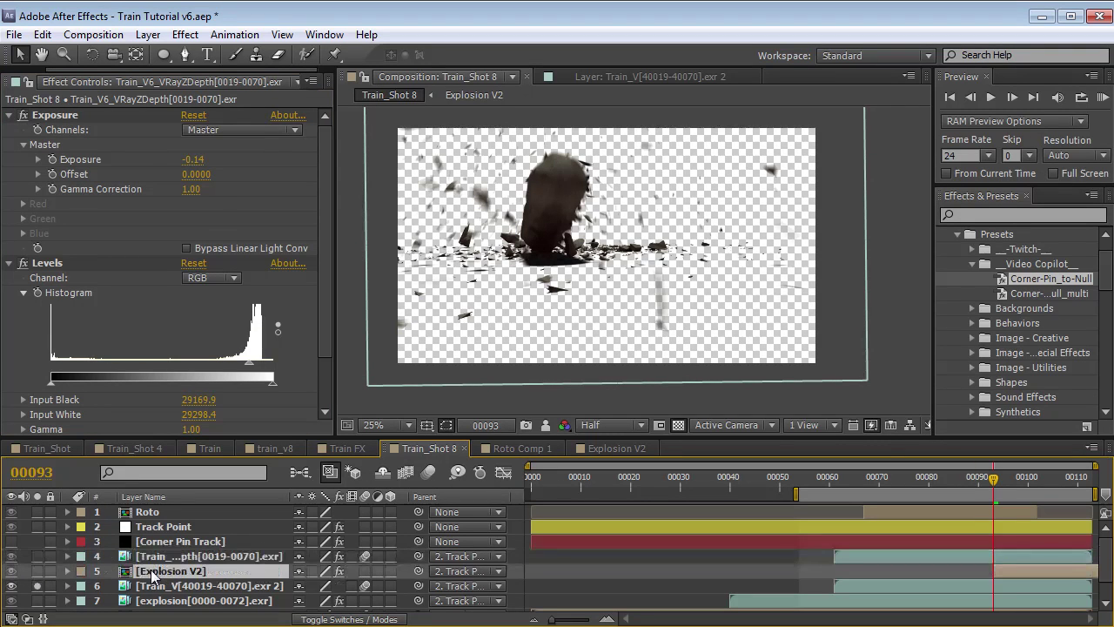
pyautogui.click(38, 571)
# At frame 95, set the Explosion V2 layer's track matte to Luma Inverted using the depth layer
pyautogui.moveTo(993, 481)
pyautogui.mouseDown()
pyautogui.moveTo(1015, 482)
pyautogui.moveTo(1001, 488)
pyautogui.mouseUp()
pyautogui.press('F4')
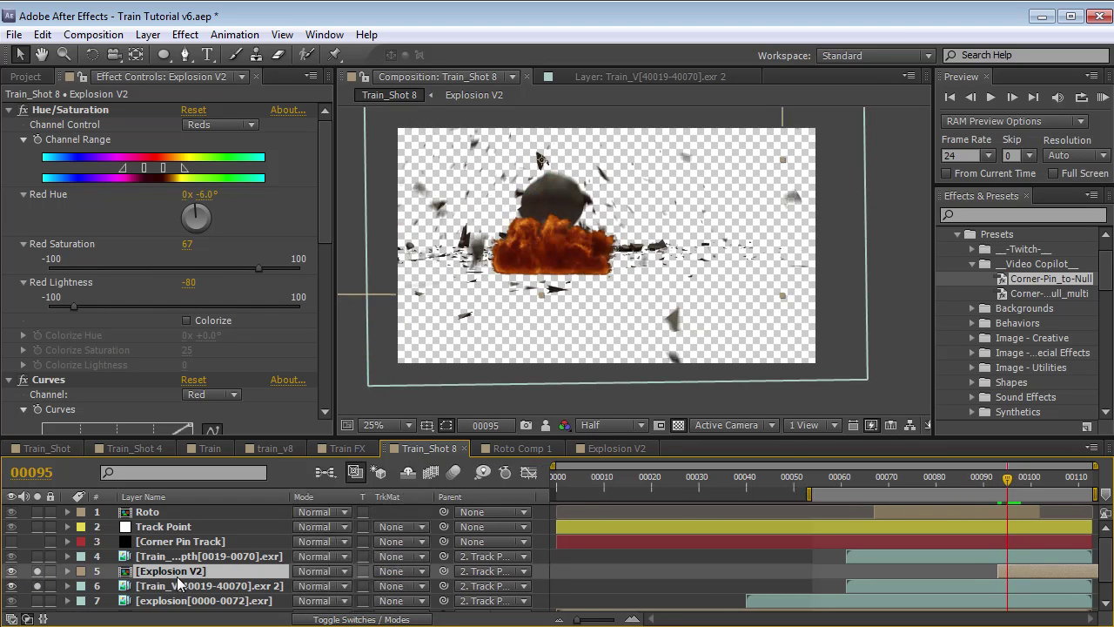
pyautogui.click(399, 571)
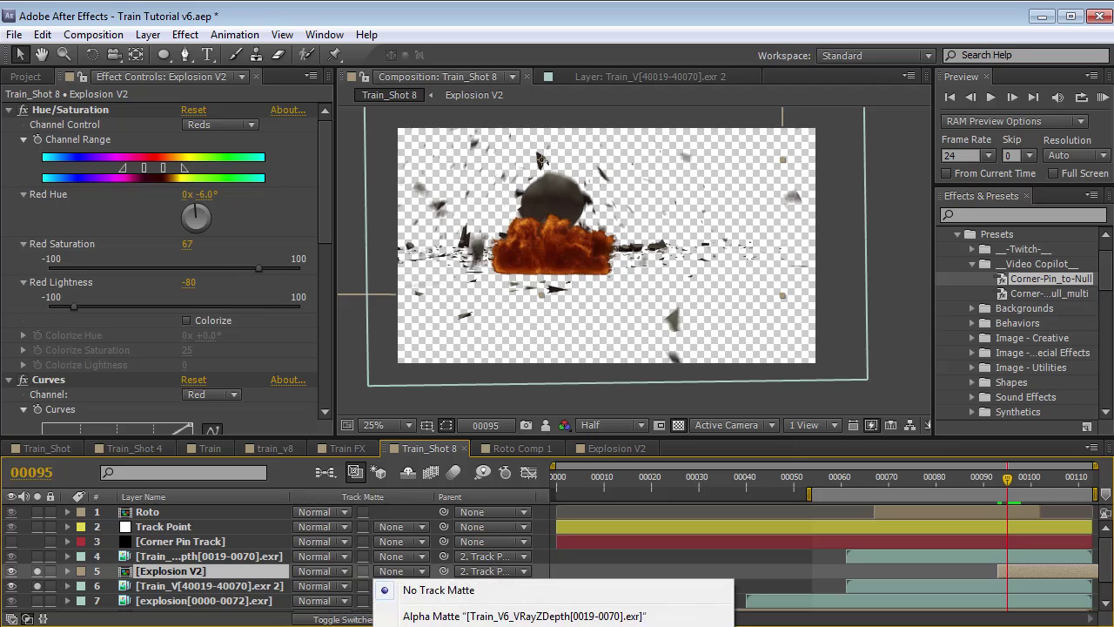
pyautogui.click(470, 624)
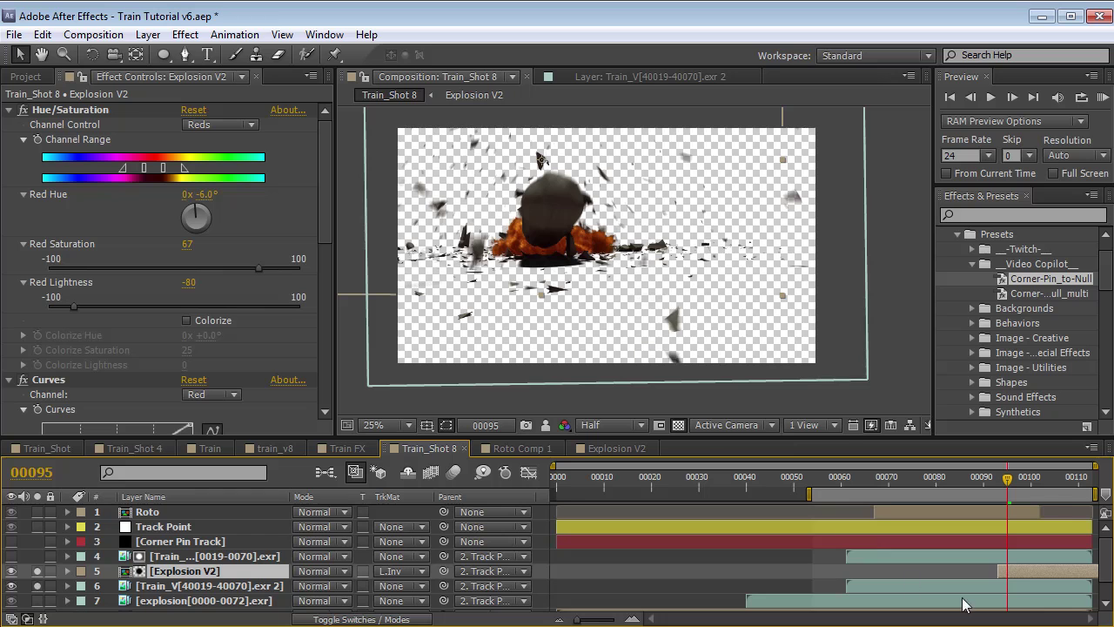
# Inspect the matted explosion at 50% magnification, comparing it with the depth matte by toggling the matte layer's solo
pyautogui.press('=')
pyautogui.scroll(2, 515, 254)
pyautogui.press('space')
pyautogui.moveTo(514, 254); pyautogui.dragTo(666, 298)
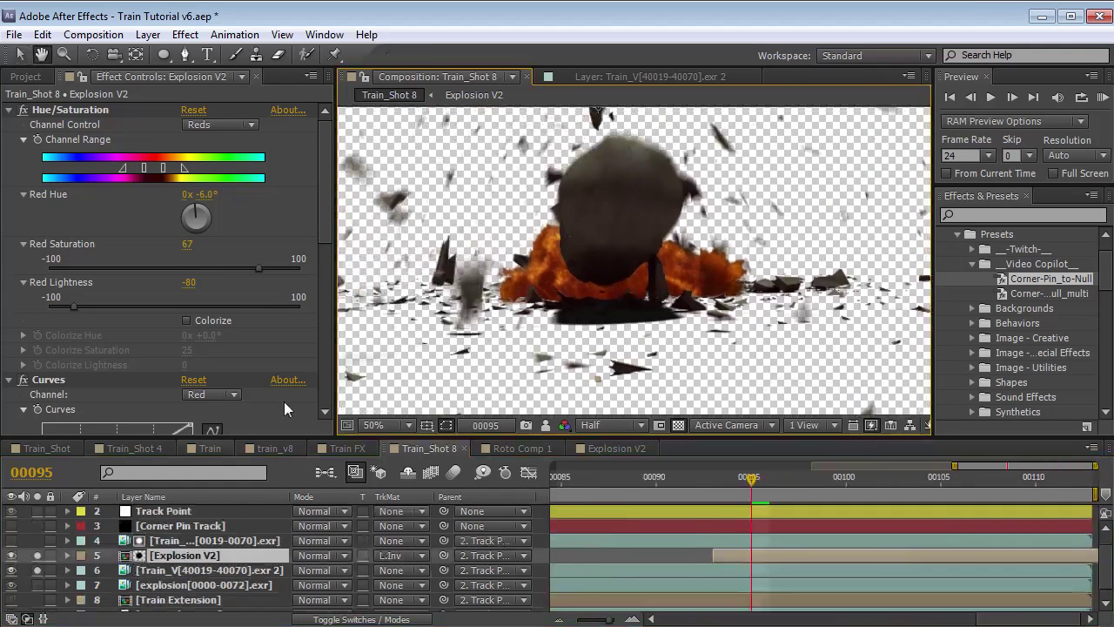
pyautogui.click(209, 541)
pyautogui.click(36, 540)
pyautogui.click(36, 541)
pyautogui.click(36, 541)
pyautogui.click(36, 540)
pyautogui.click(36, 541)
pyautogui.click(37, 541)
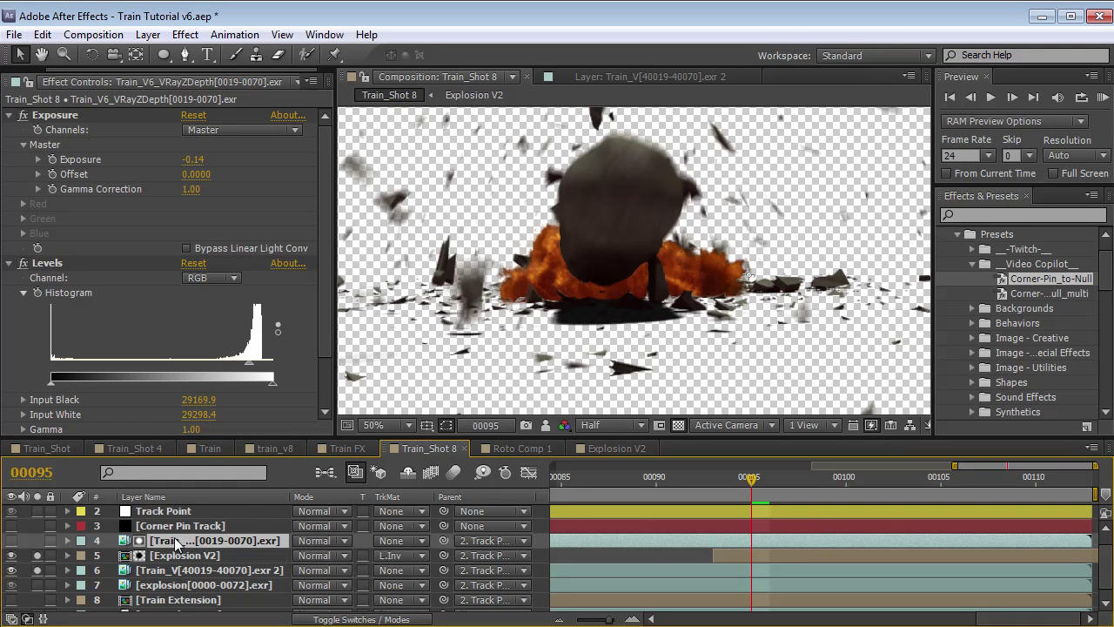
# Rename the depth matte layer to Z Matte
pyautogui.press('Return')
pyautogui.write('Z Matte')
pyautogui.press('Return')
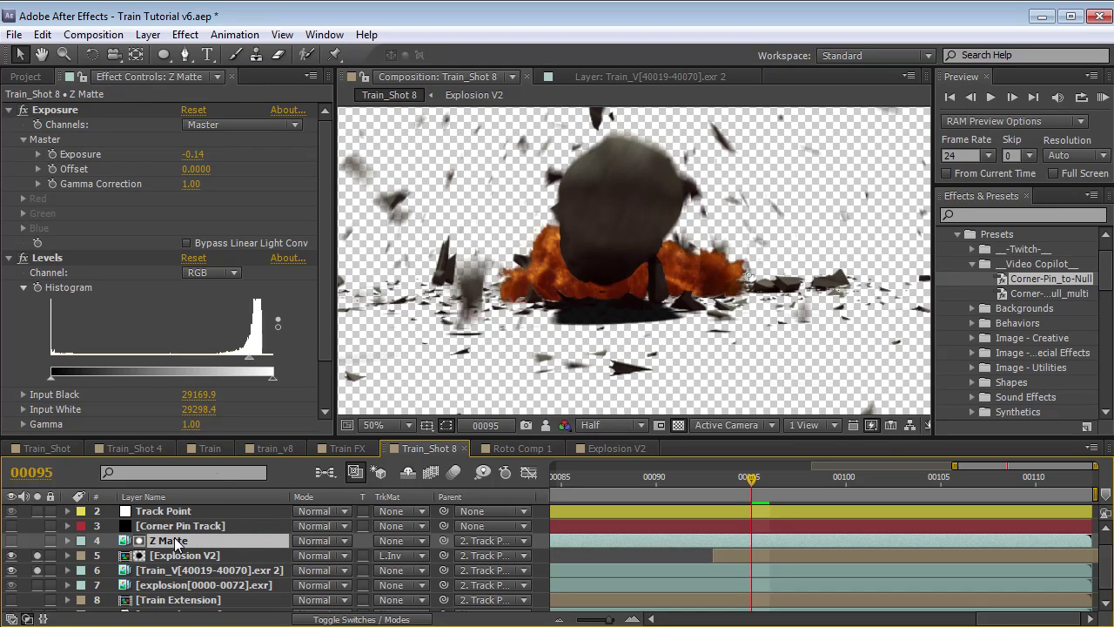
# Try Exposure values of -0.21 and -0.12 on Z Matte, checking the explosion's depth at frame 97
pyautogui.moveTo(193, 154); pyautogui.dragTo(192, 154)
pyautogui.click(784, 482)
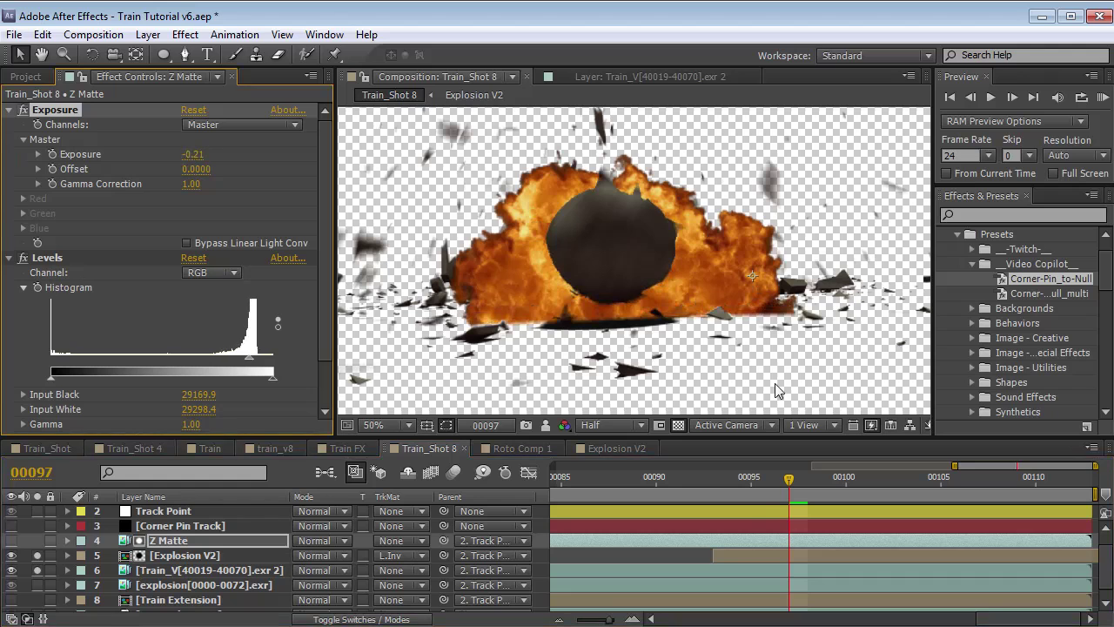
pyautogui.moveTo(767, 480); pyautogui.dragTo(789, 492)
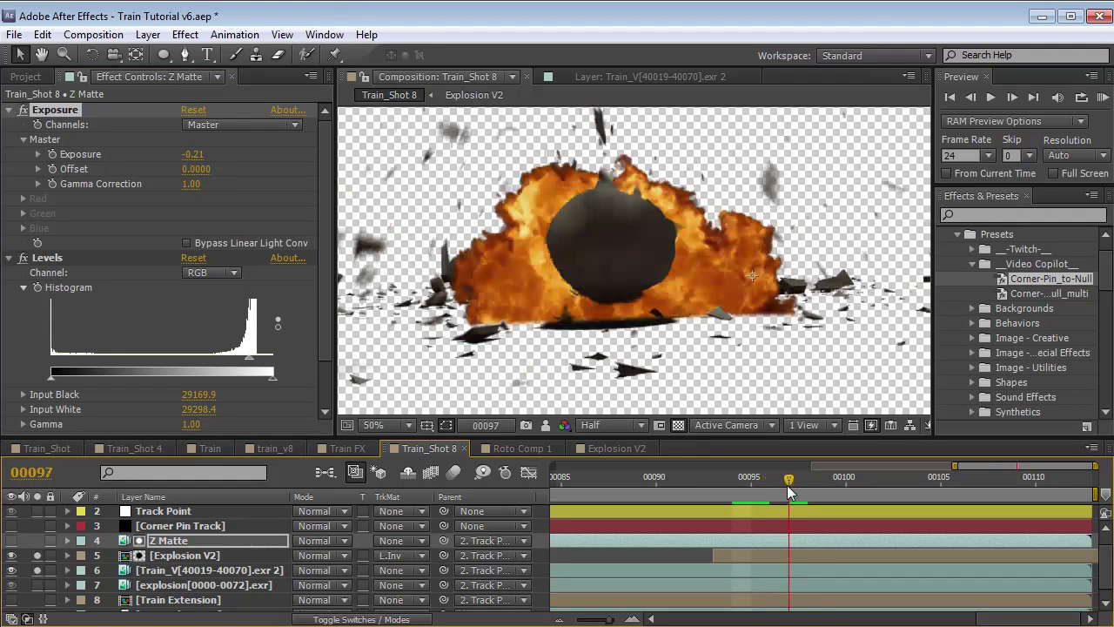
pyautogui.moveTo(190, 154); pyautogui.dragTo(198, 154)
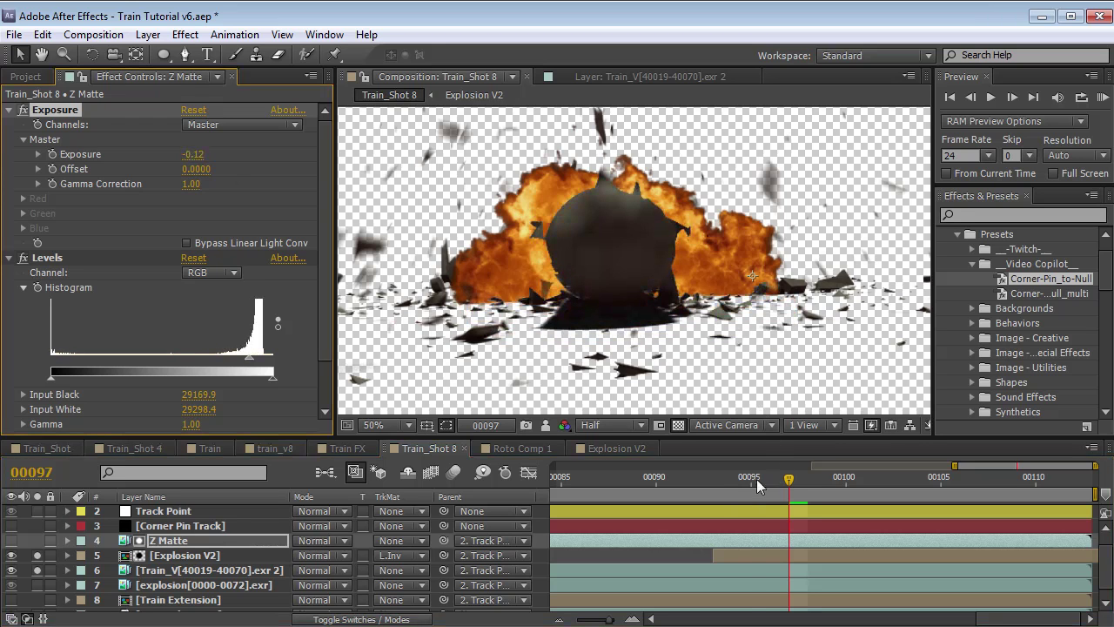
# At frame 95, set the Z Matte layer's Exposure to -0.14 and its Levels Input White to 29555.5
pyautogui.click(757, 480)
pyautogui.moveTo(191, 163); pyautogui.dragTo(187, 163)
pyautogui.moveTo(250, 358); pyautogui.dragTo(251, 357)
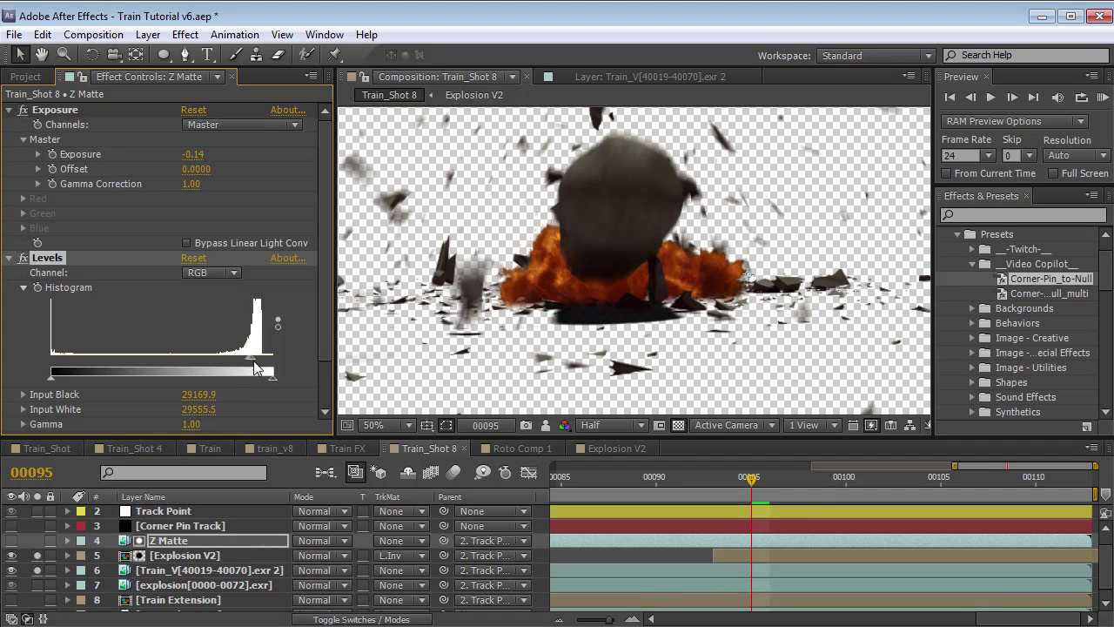
# Keyframe the Z Matte layer's Exposure at -0.14 on frame 95 and lower it to -0.21 by frame 99
pyautogui.click(53, 153)
pyautogui.press('pagedown')
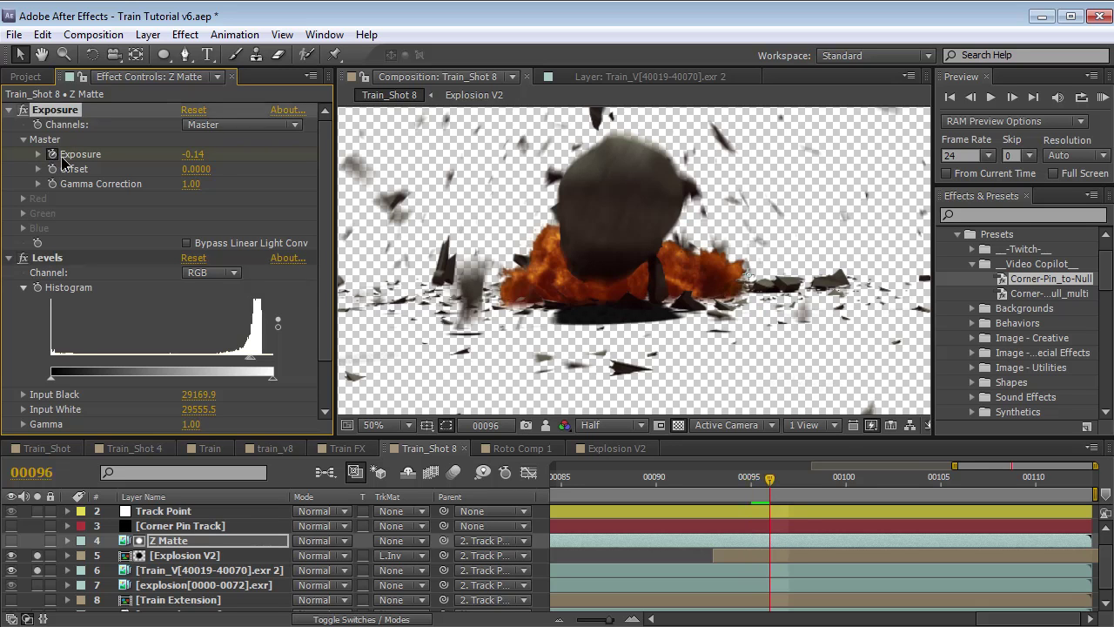
pyautogui.press('pagedown')
pyautogui.press('pagedown')
pyautogui.press('pagedown')
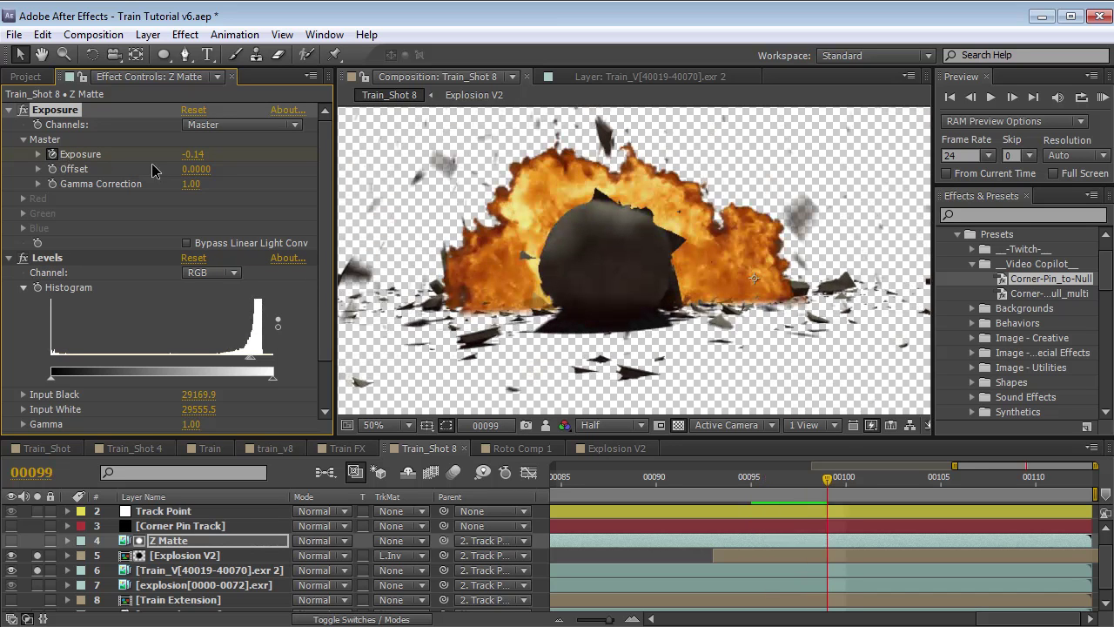
pyautogui.moveTo(193, 154); pyautogui.dragTo(187, 153)
pyautogui.press('u')
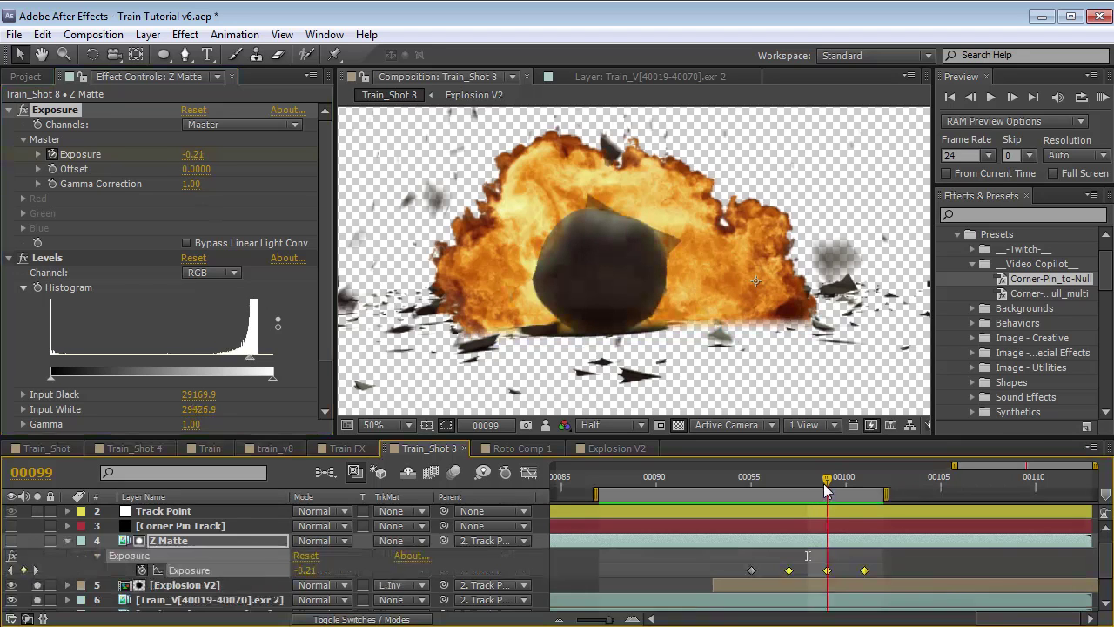
# Retime Z Matte's Exposure keyframes, moving the -0.21 keyframe to frame 100 and the last one to frame 104
pyautogui.click(851, 482)
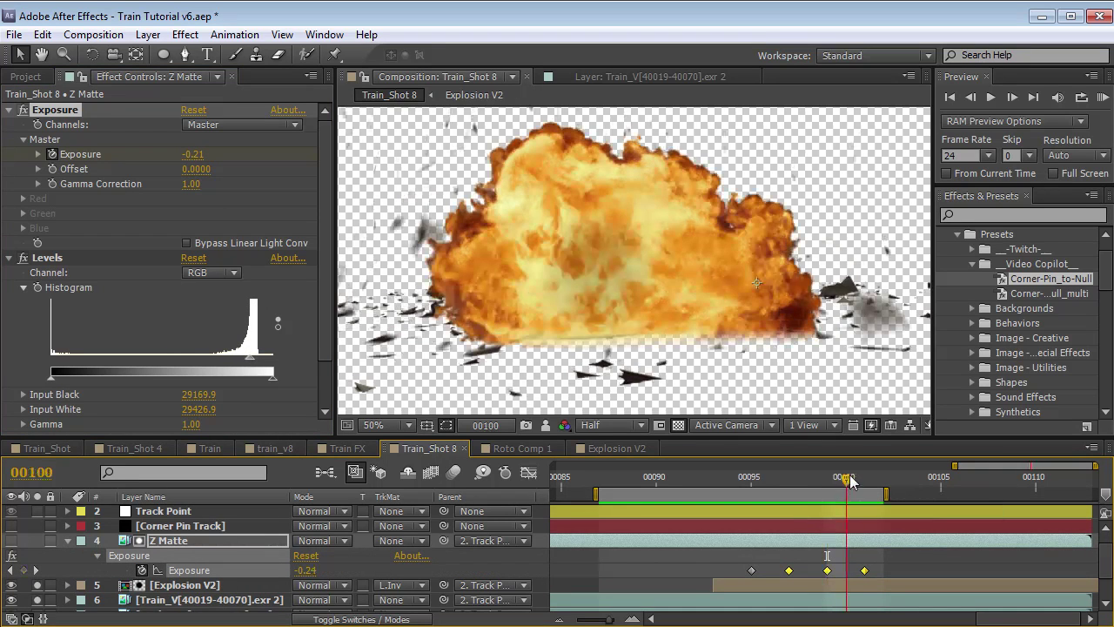
pyautogui.click(878, 573)
pyautogui.click(826, 570)
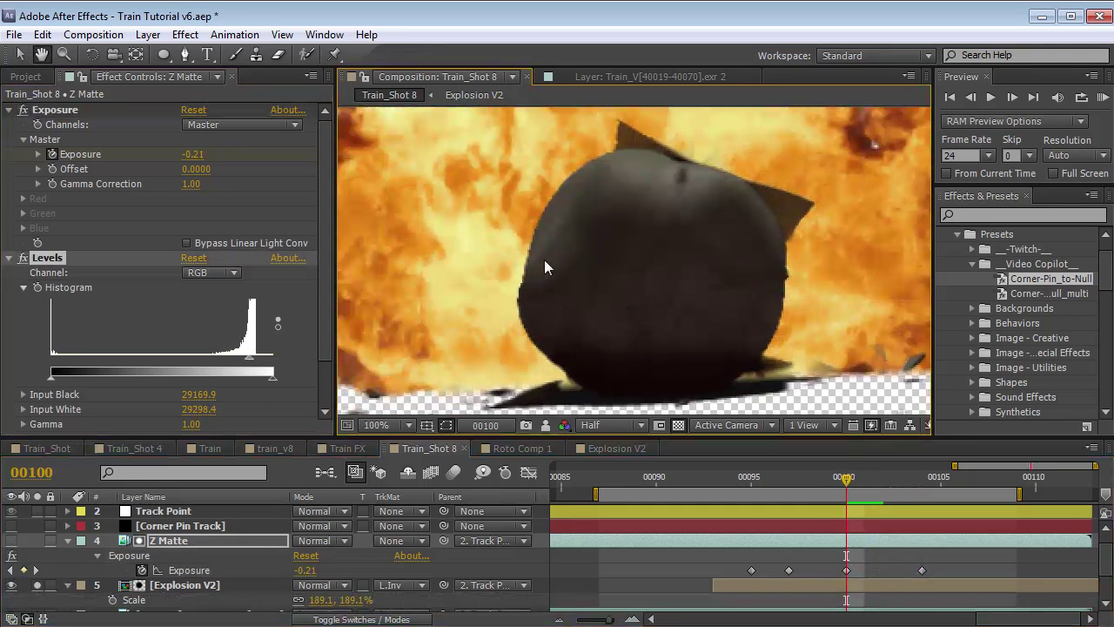
# Add a Fast Blur to Z Matte with Blurriness 3.0 and Repeat Edge Pixels enabled
pyautogui.click(185, 35)
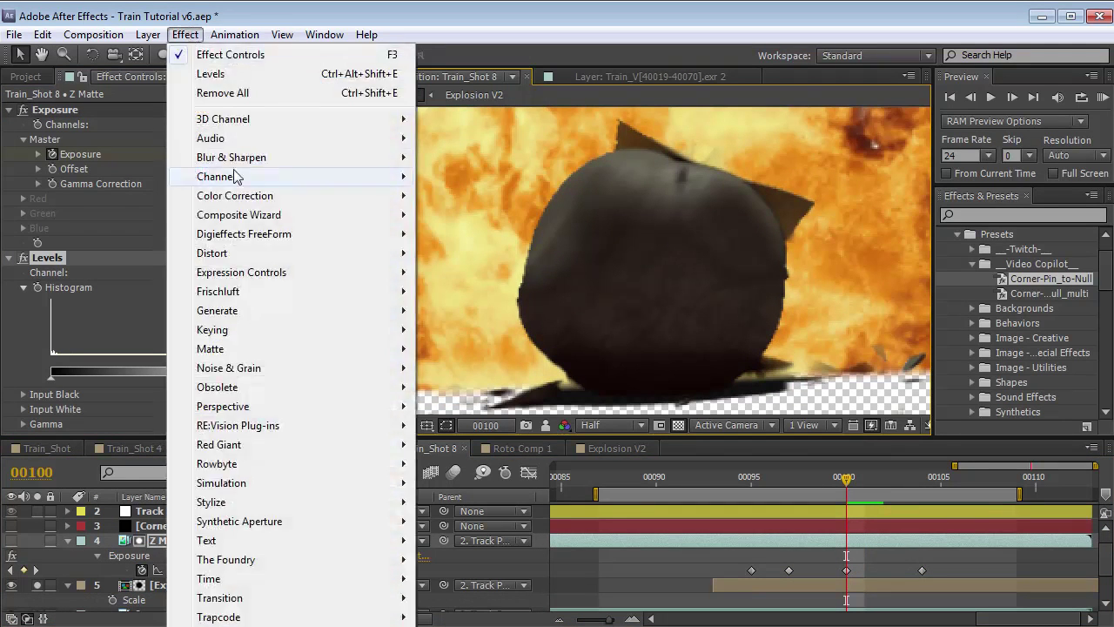
pyautogui.moveTo(261, 149)
pyautogui.click(455, 310)
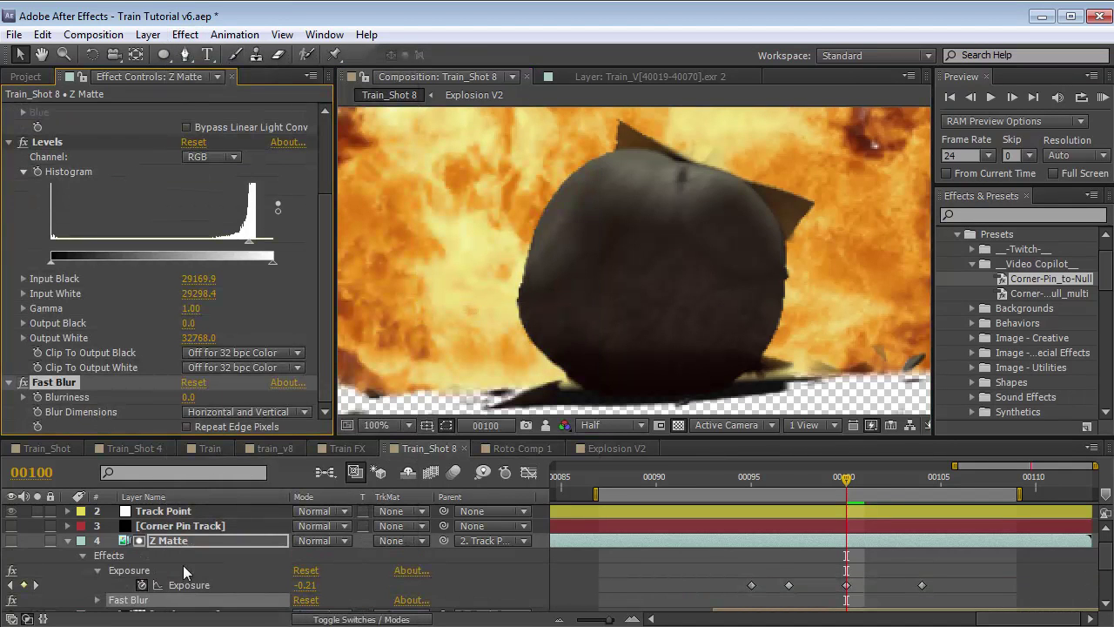
pyautogui.moveTo(189, 398); pyautogui.dragTo(205, 398)
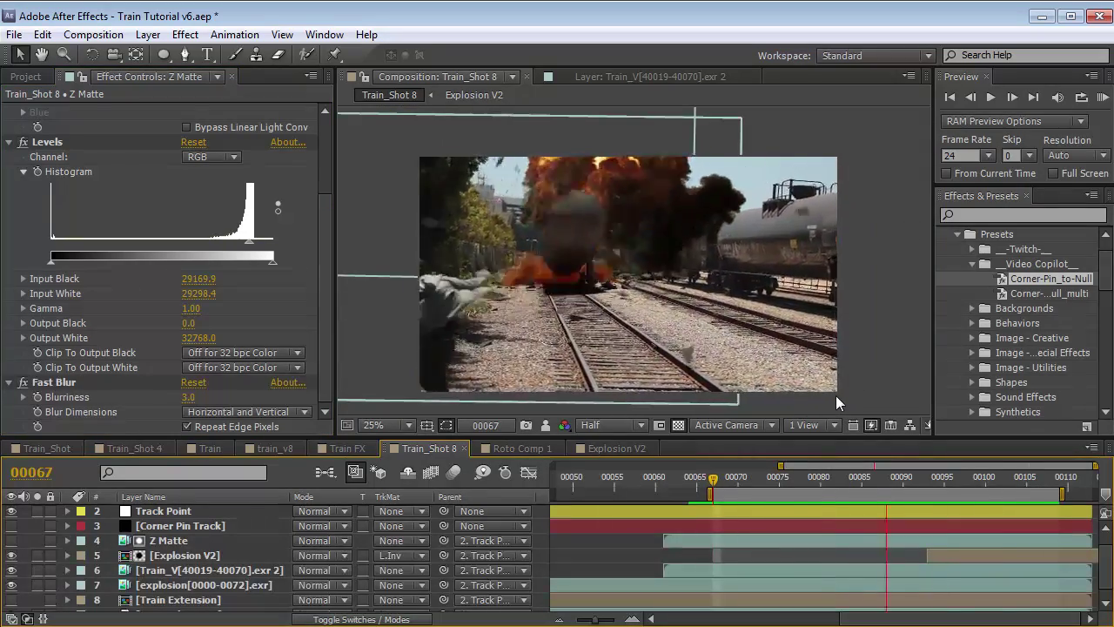
# Add an Exposure effect to the Explosion V2 layer and place it above the first Hue/Saturation effect
pyautogui.click(864, 490)
pyautogui.press('space')
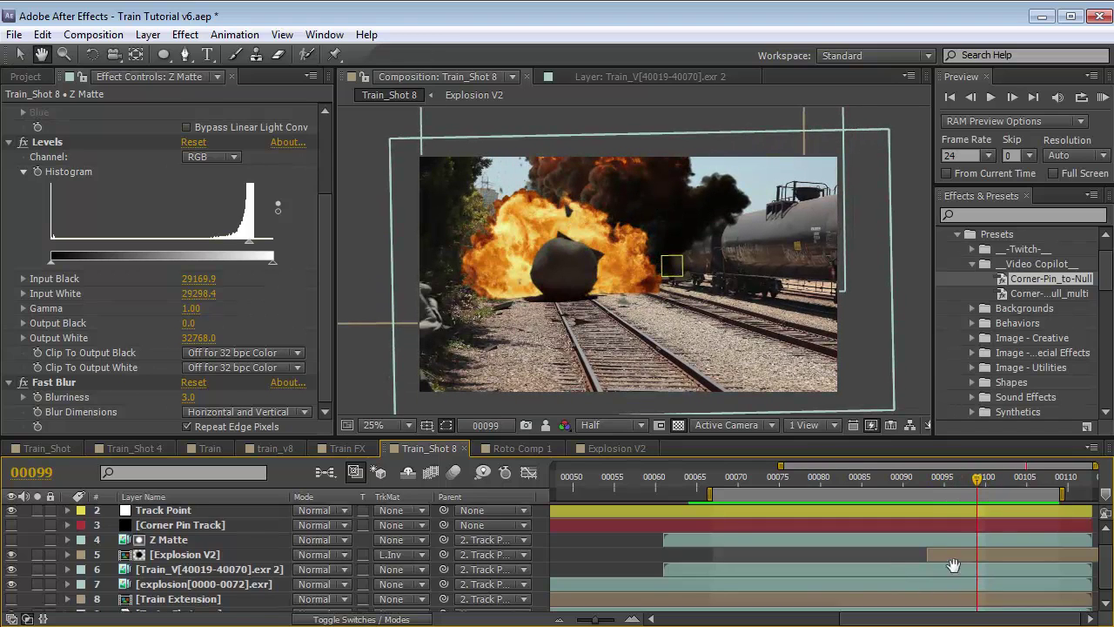
pyautogui.scroll(-1, 940, 549)
pyautogui.click(858, 547)
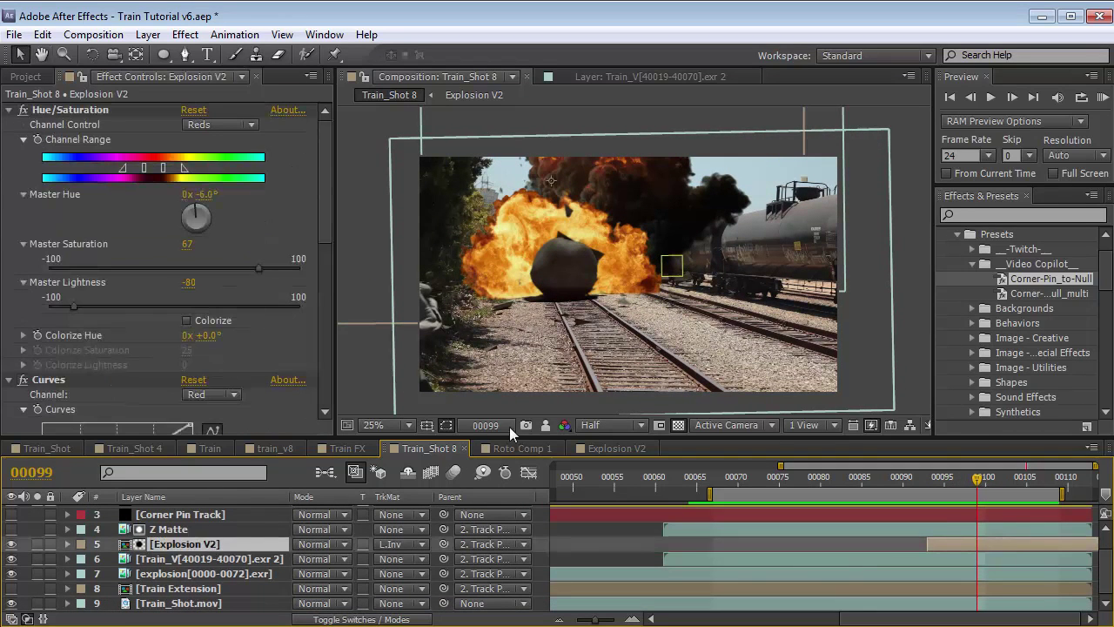
pyautogui.click(945, 494)
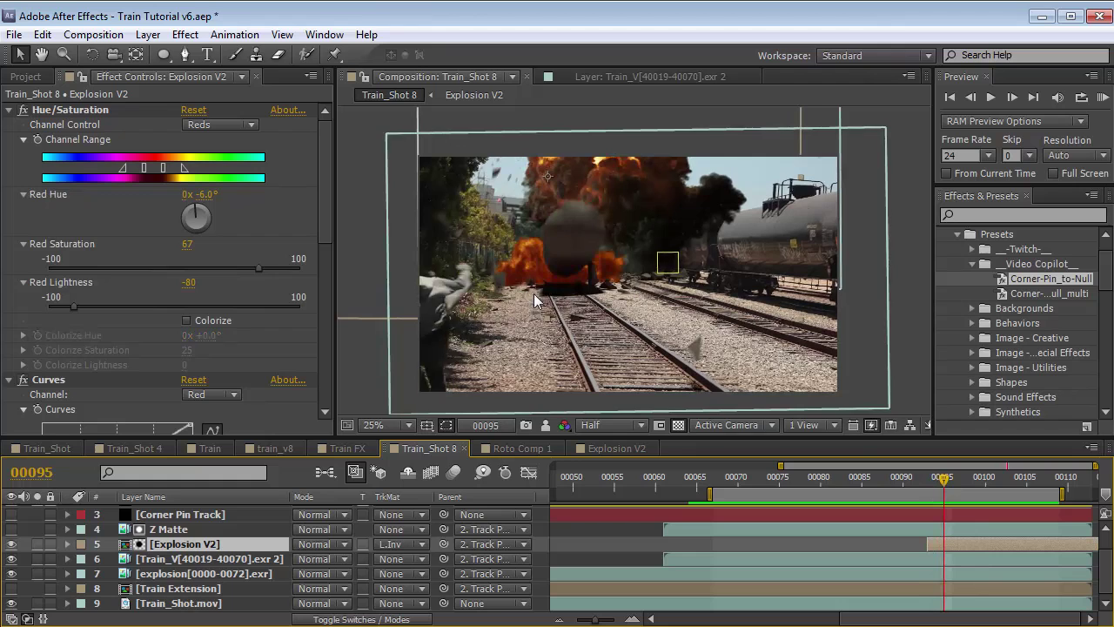
pyautogui.scroll(1, 538, 274)
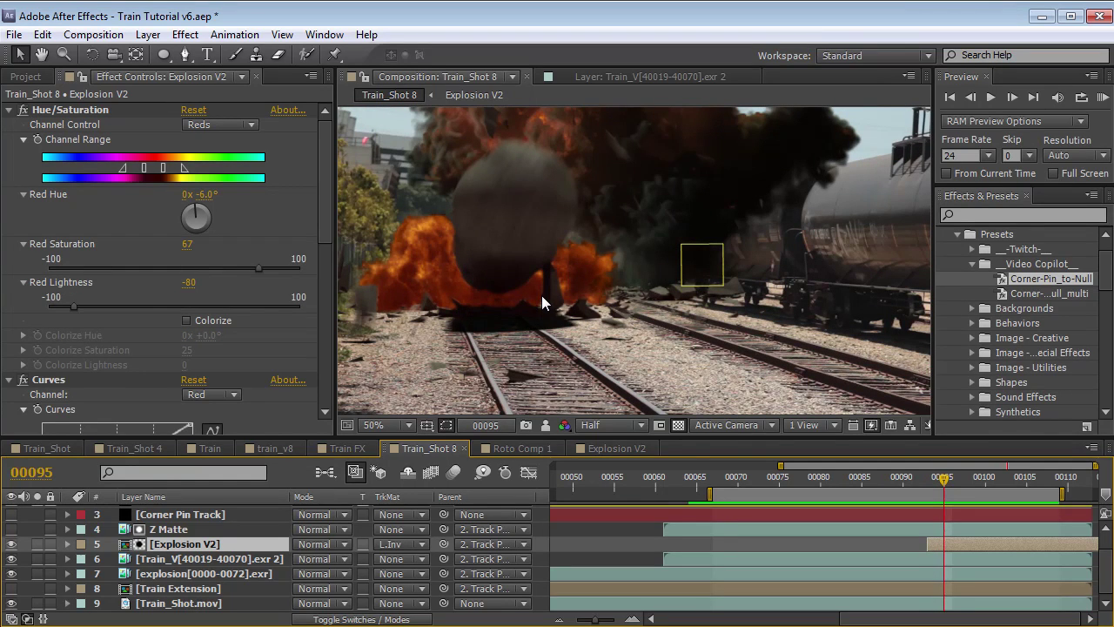
pyautogui.click(185, 35)
pyautogui.moveTo(287, 197)
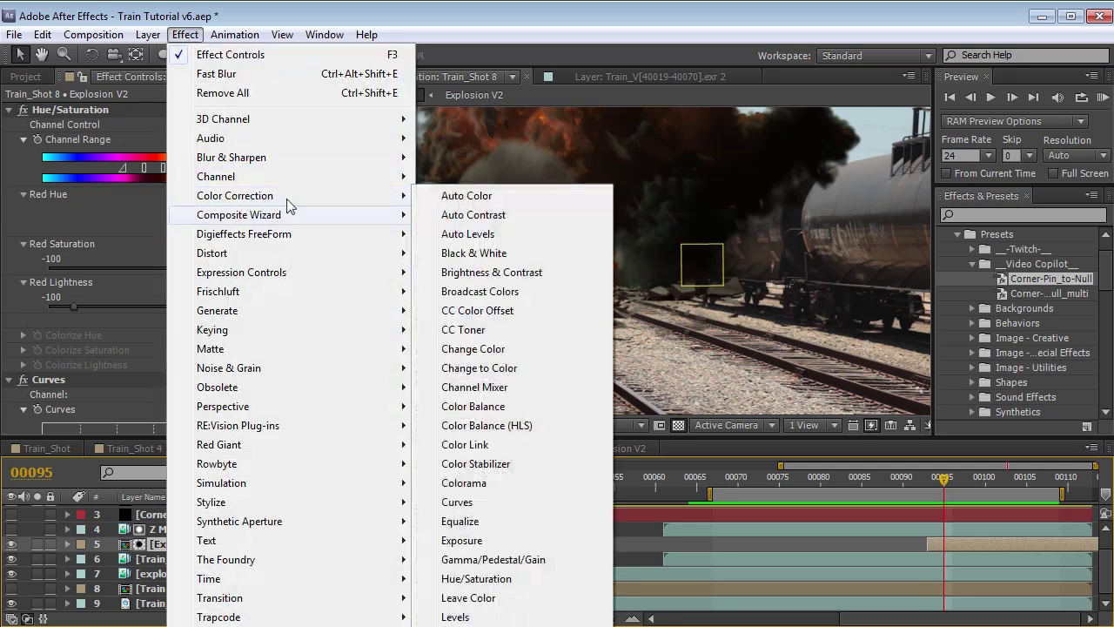
pyautogui.click(462, 539)
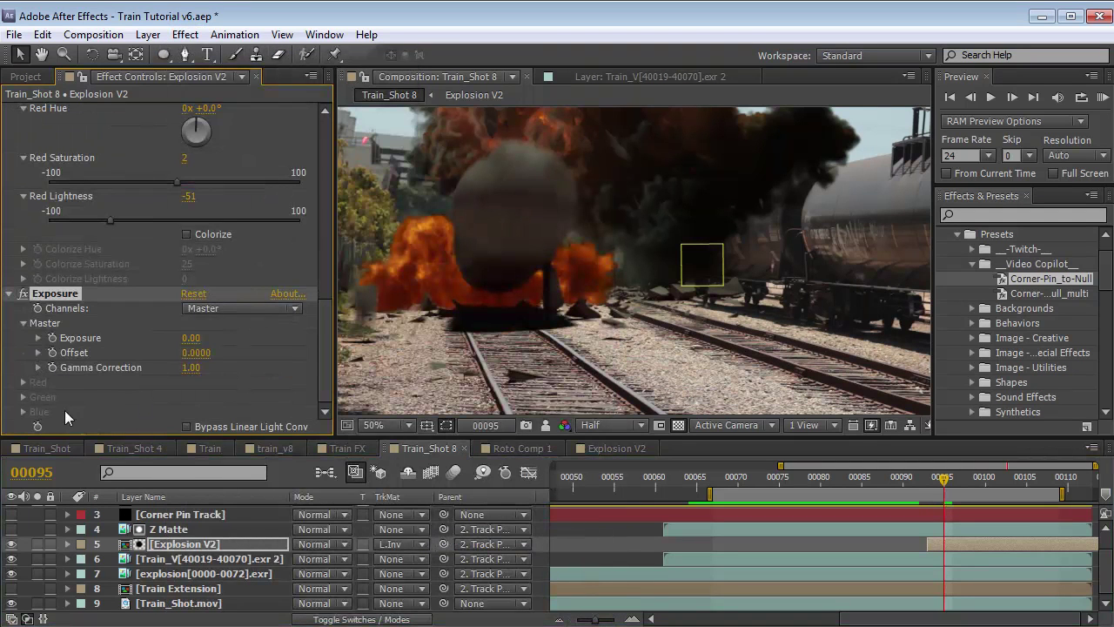
pyautogui.scroll(5, 82, 101)
pyautogui.scroll(6, 80, 103)
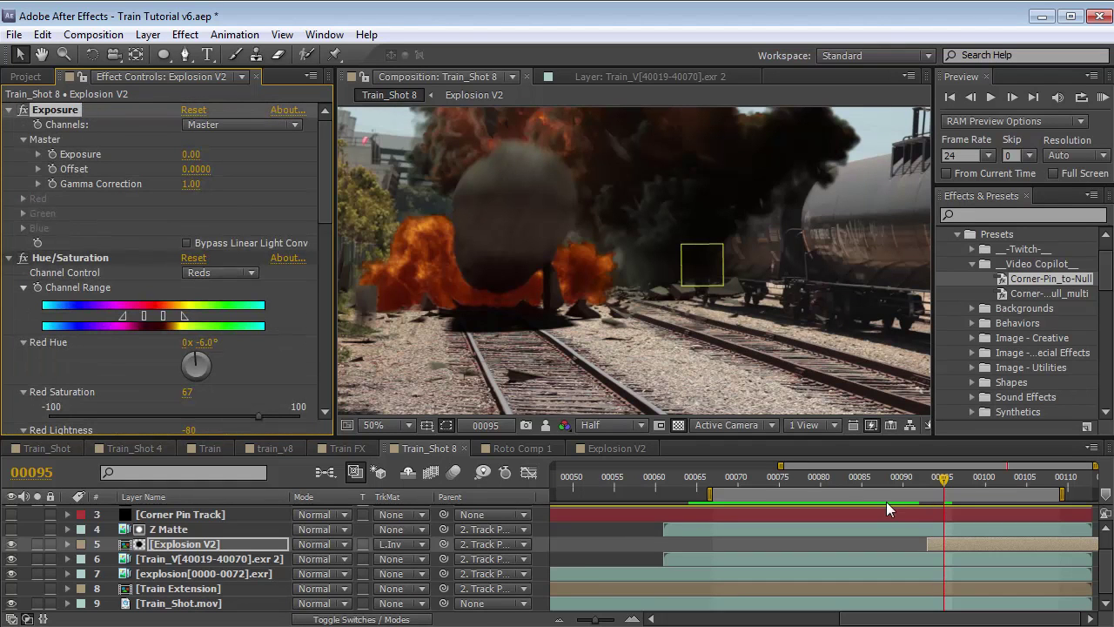
# Animate Explosion V2's Exposure and Gamma Correction from raised values near frame 94 down to 0.00 and 1.00 at frame 101
pyautogui.moveTo(948, 485); pyautogui.dragTo(993, 485)
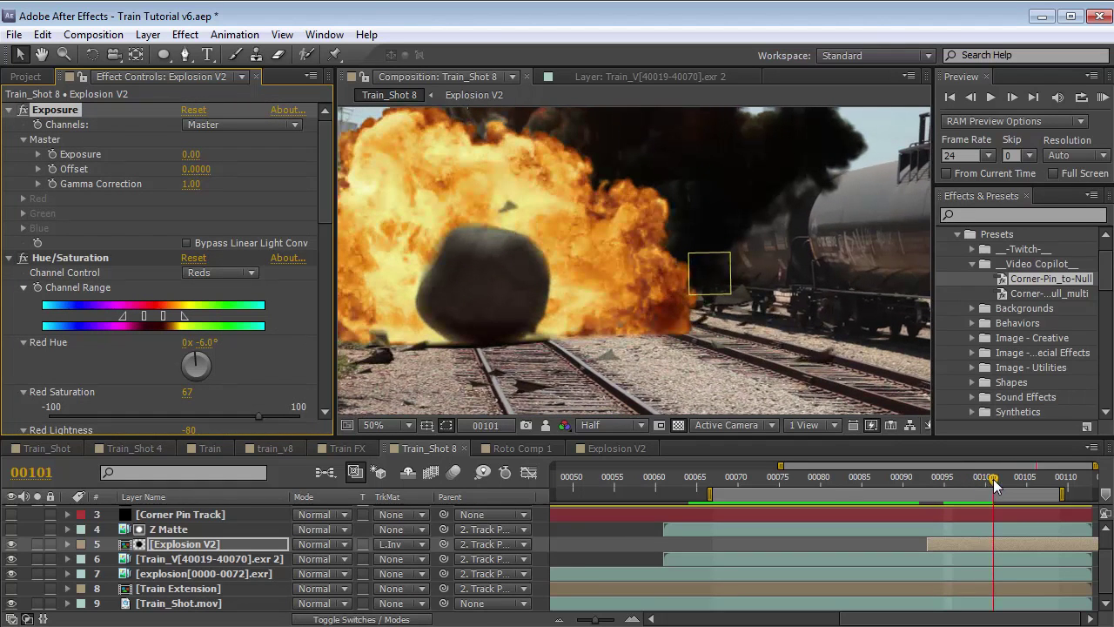
pyautogui.click(53, 154)
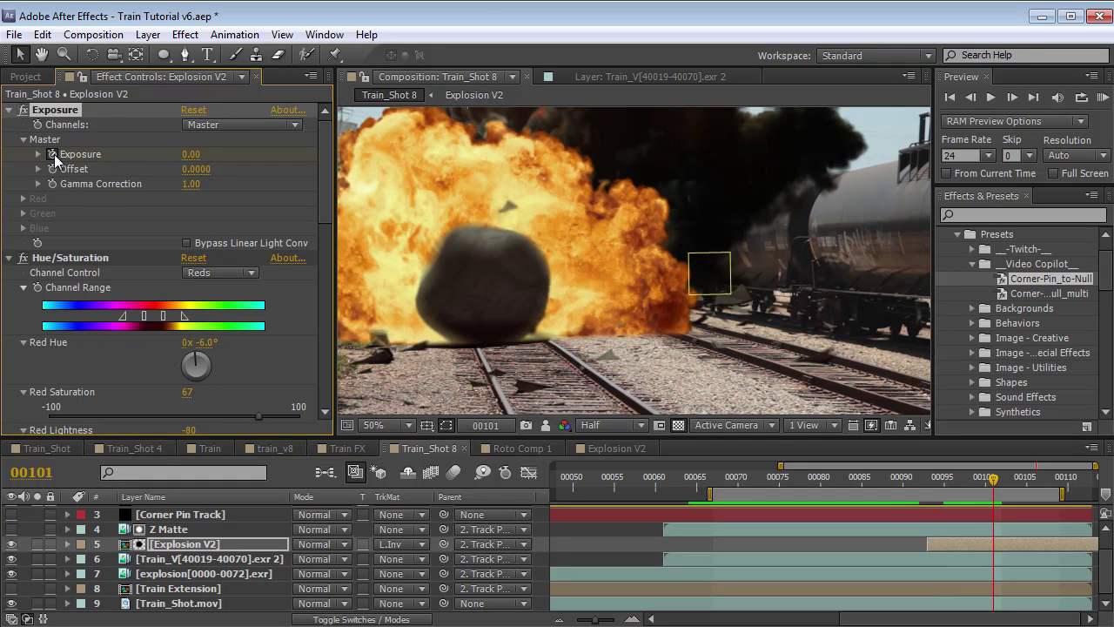
pyautogui.click(53, 184)
pyautogui.click(938, 484)
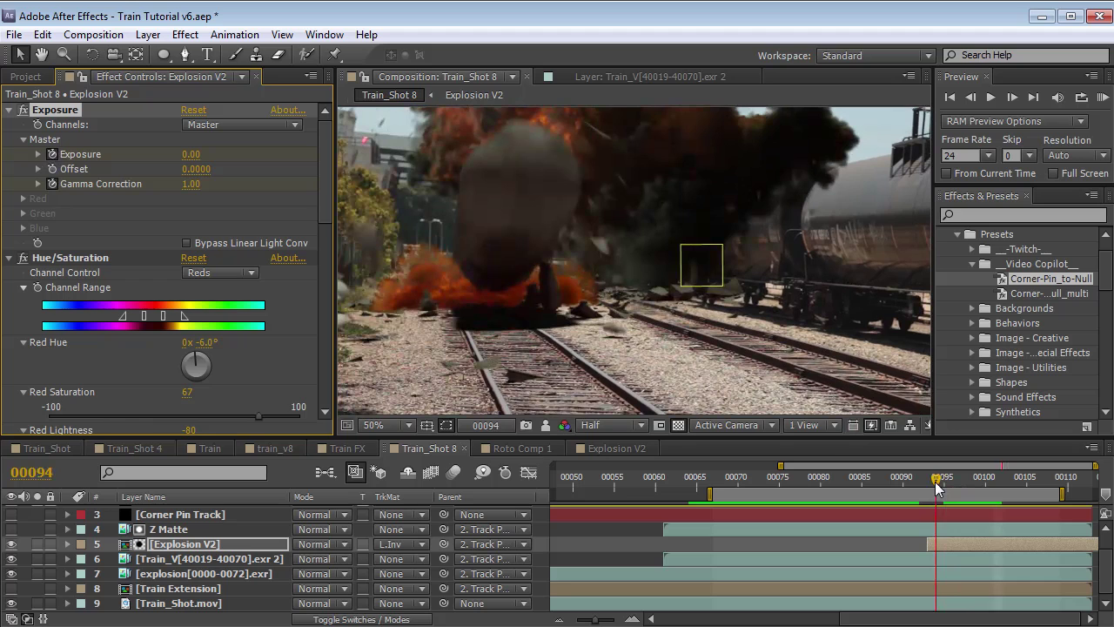
pyautogui.moveTo(190, 159)
pyautogui.mouseDown()
pyautogui.moveTo(208, 174)
pyautogui.moveTo(204, 190)
pyautogui.moveTo(233, 180)
pyautogui.moveTo(212, 150)
pyautogui.moveTo(199, 153)
pyautogui.mouseUp()
pyautogui.moveTo(917, 479); pyautogui.dragTo(976, 480)
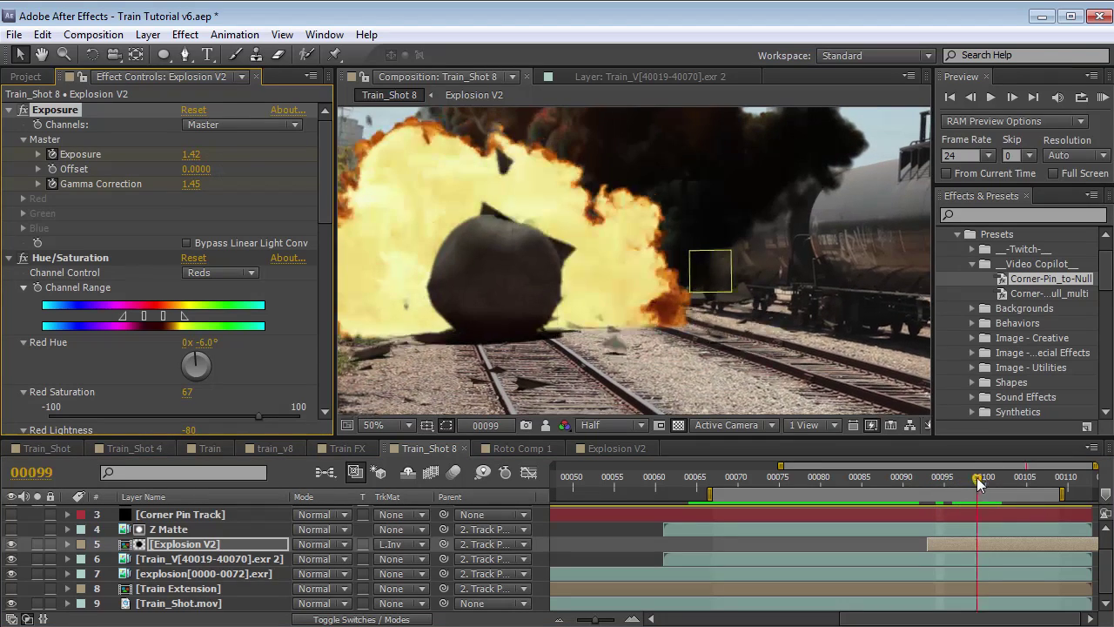
pyautogui.press('u')
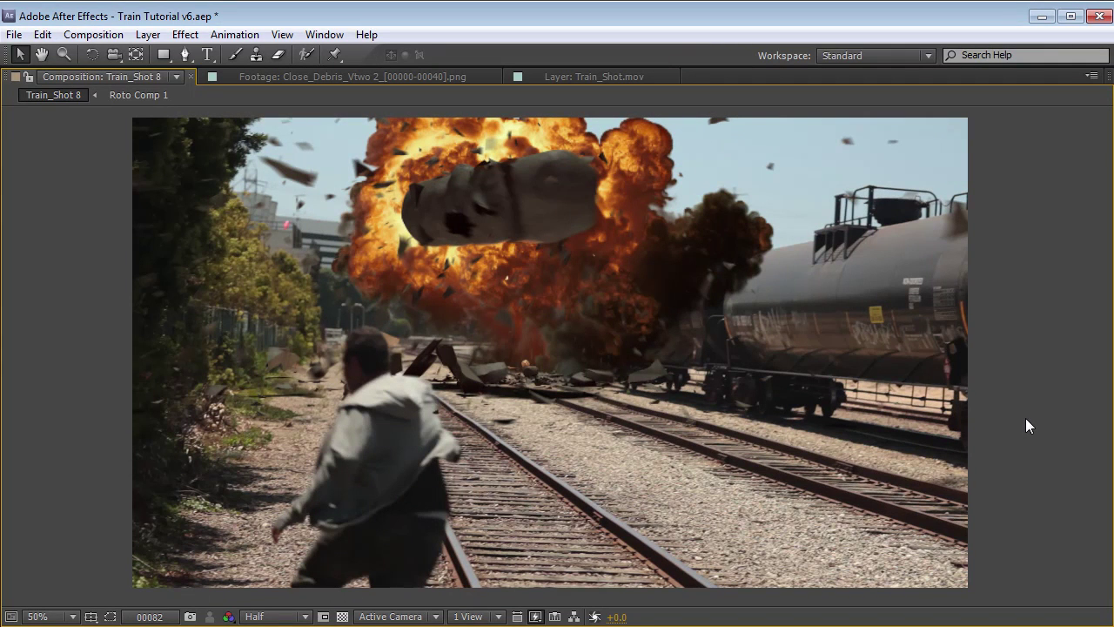
# Restore the full panel layout and review the Close_Debris_Vtwo 2 image sequence before returning to Train_Shot 8
pyautogui.press('`')
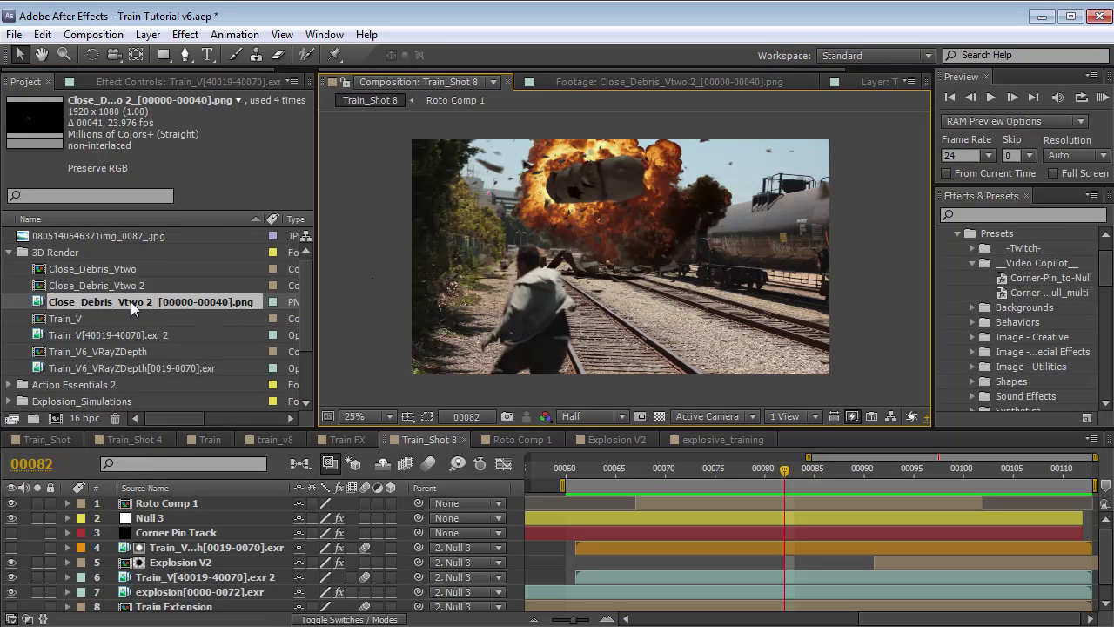
pyautogui.doubleClick(76, 303)
pyautogui.moveTo(442, 386); pyautogui.dragTo(474, 379)
pyautogui.click(396, 83)
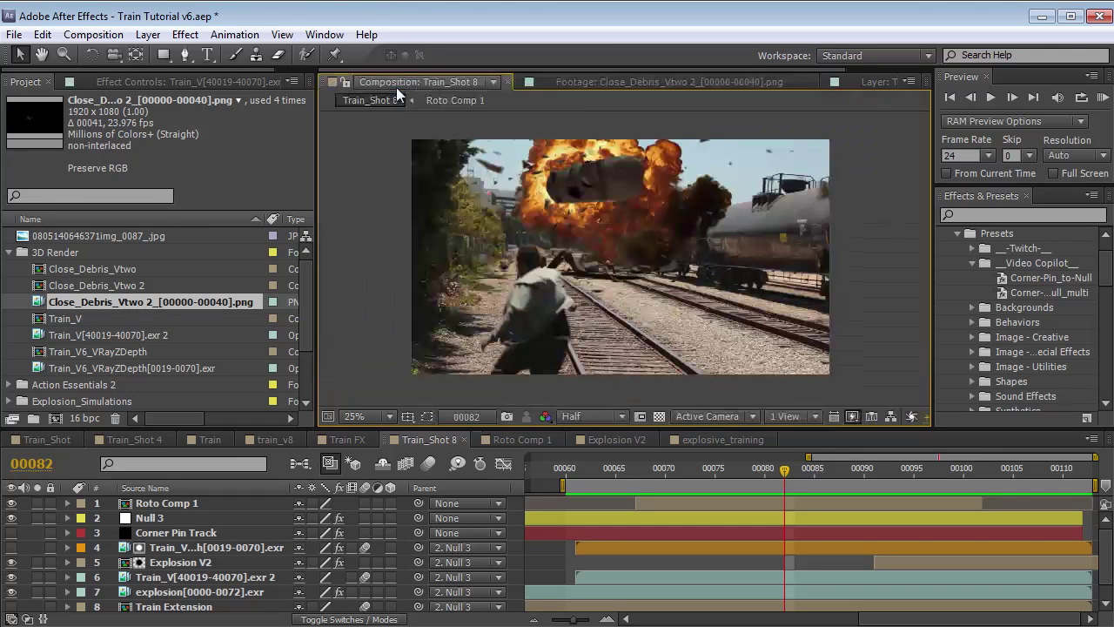
# Add the Close_Debris_Vtwo 2 image sequence to Train_Shot 8 between Roto Comp 1 and Null 3
pyautogui.click(95, 302)
pyautogui.moveTo(653, 427); pyautogui.dragTo(761, 510)
pyautogui.moveTo(846, 477); pyautogui.dragTo(995, 484)
pyautogui.press('h')
pyautogui.moveTo(987, 538); pyautogui.dragTo(927, 538)
pyautogui.press('v')
# Shift the close debris layer to start at about frame 93 and trim its in point to frame 96
pyautogui.moveTo(725, 521); pyautogui.dragTo(902, 518)
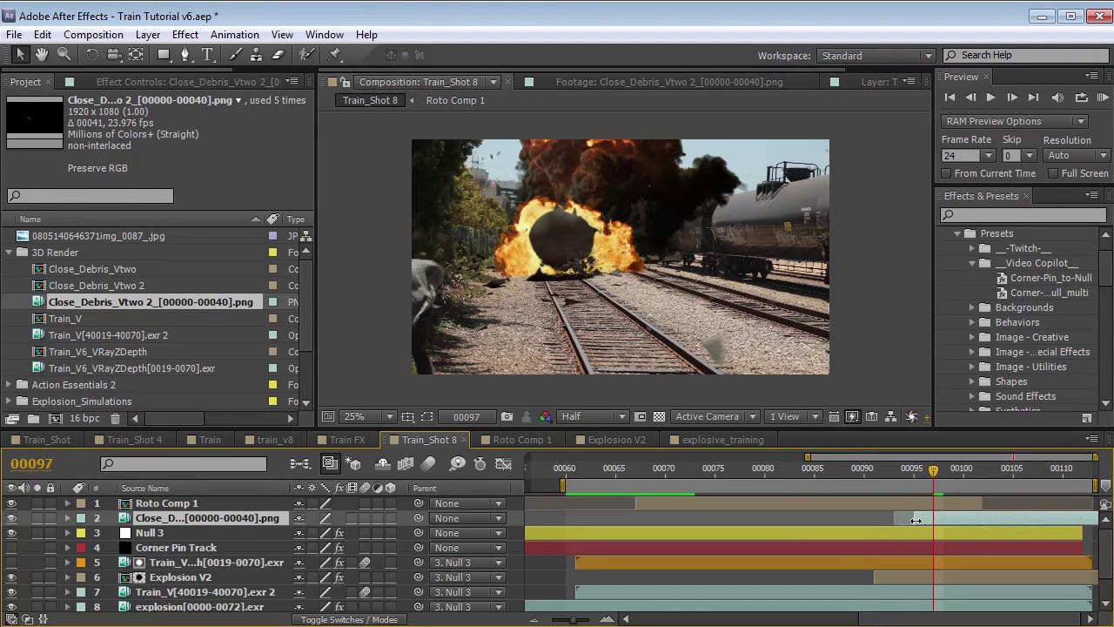
pyautogui.moveTo(914, 474); pyautogui.dragTo(942, 474)
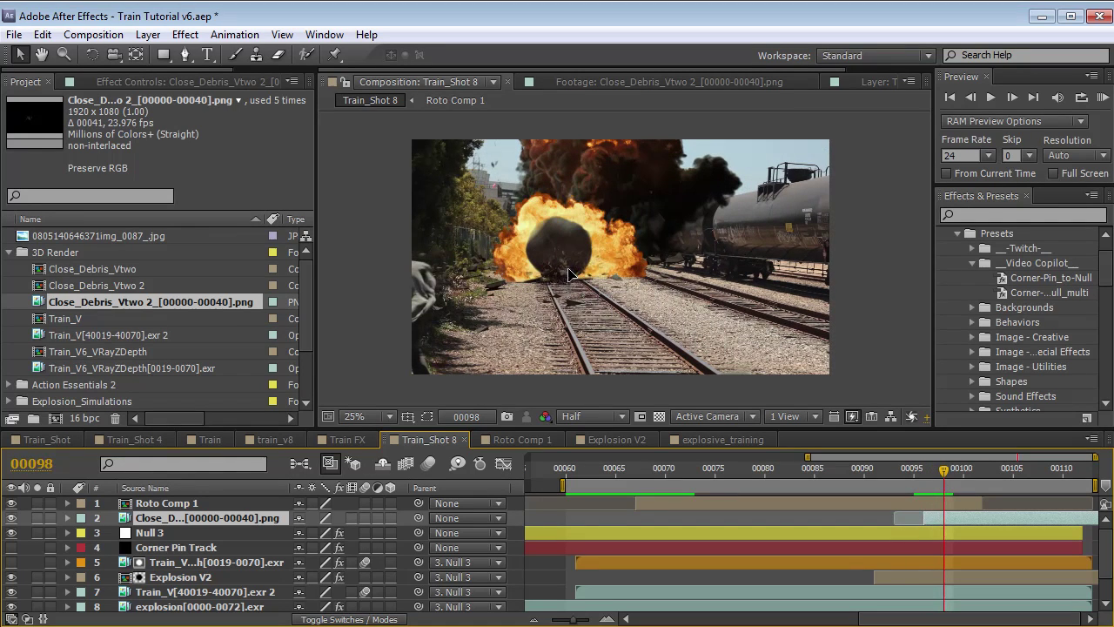
pyautogui.click(937, 473)
# Scale the close debris layer to 123% and check its motion through frame 112
pyautogui.moveTo(937, 470); pyautogui.dragTo(1003, 485)
pyautogui.press('s')
pyautogui.moveTo(353, 541); pyautogui.dragTo(372, 542)
pyautogui.moveTo(1056, 470); pyautogui.dragTo(1087, 513)
pyautogui.click(1079, 470)
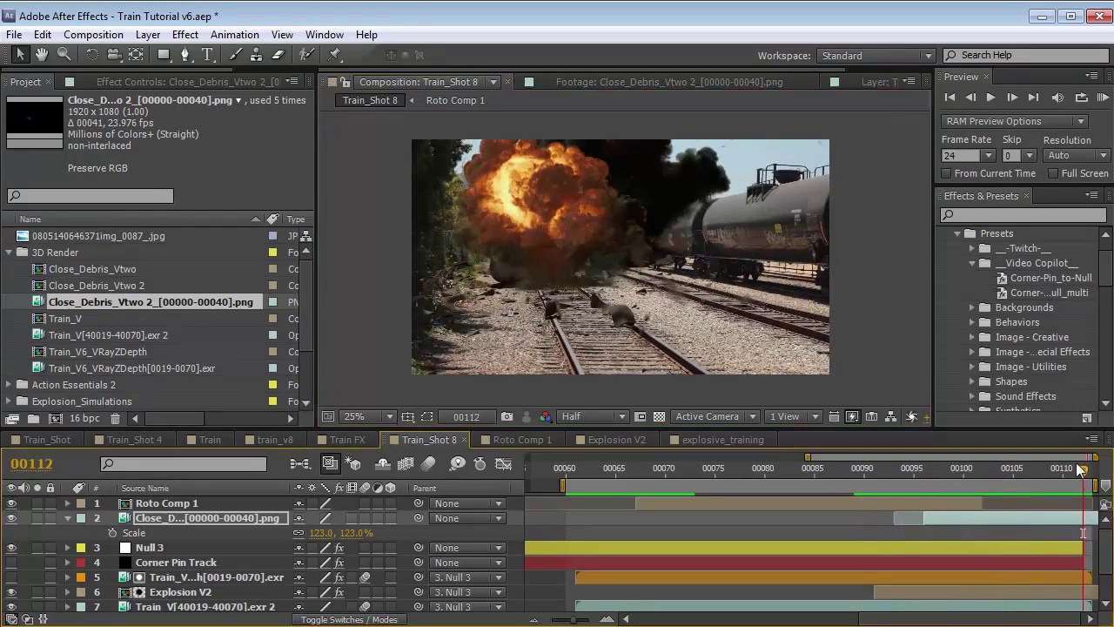
# Extend the Train_Shot 8 composition to about 150 frames and end its work area at frame 112
pyautogui.click(93, 34)
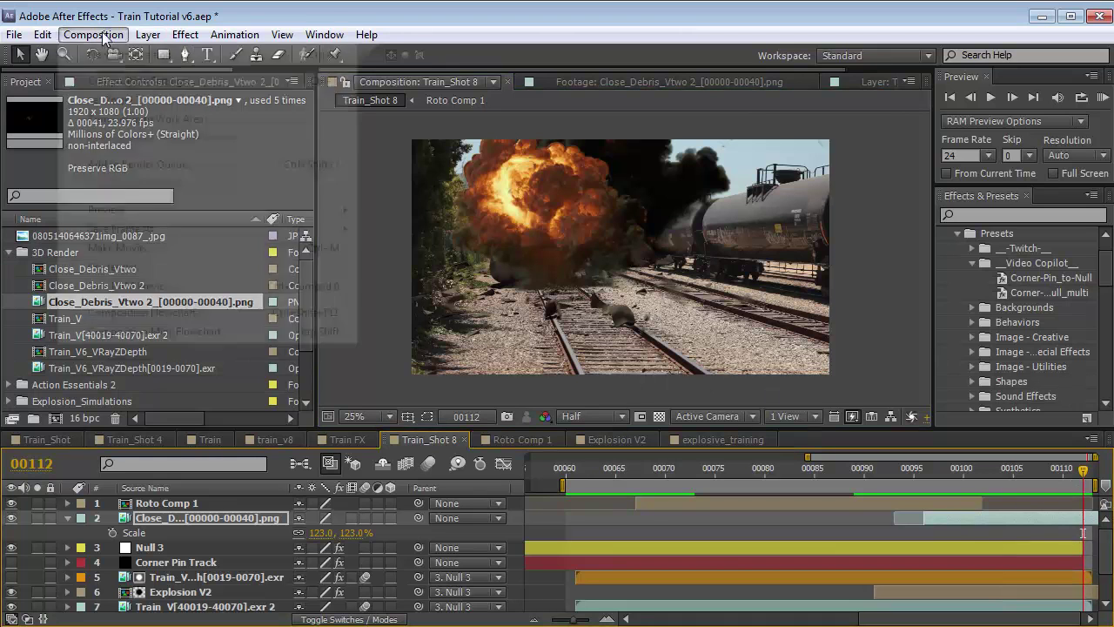
pyautogui.click(131, 78)
pyautogui.click(491, 430)
pyautogui.press('Return')
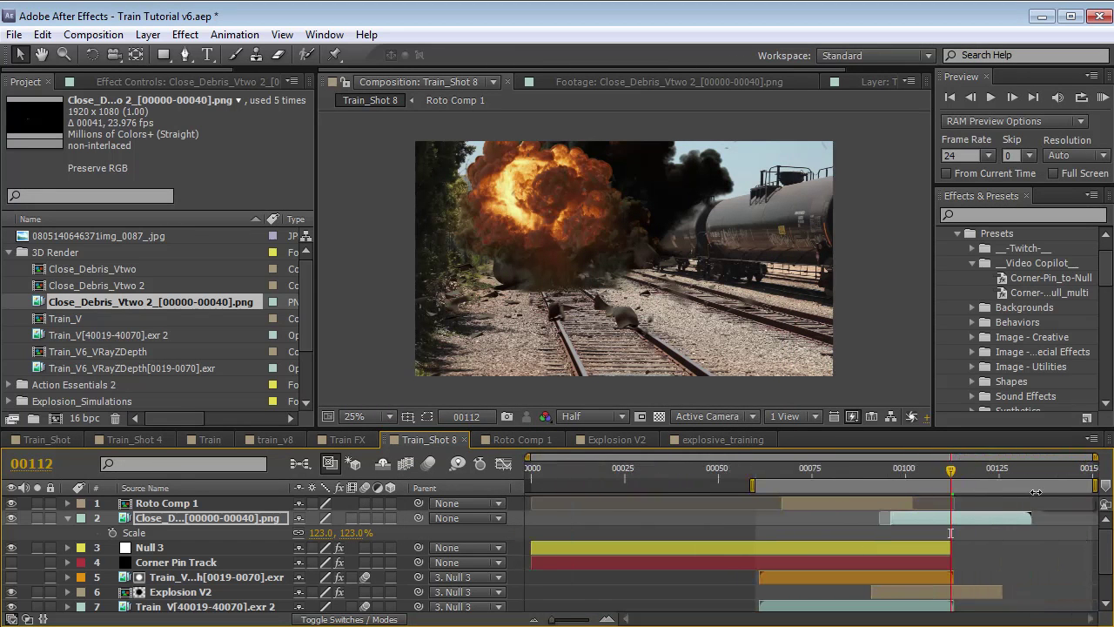
pyautogui.press('n')
pyautogui.moveTo(951, 470); pyautogui.dragTo(975, 474)
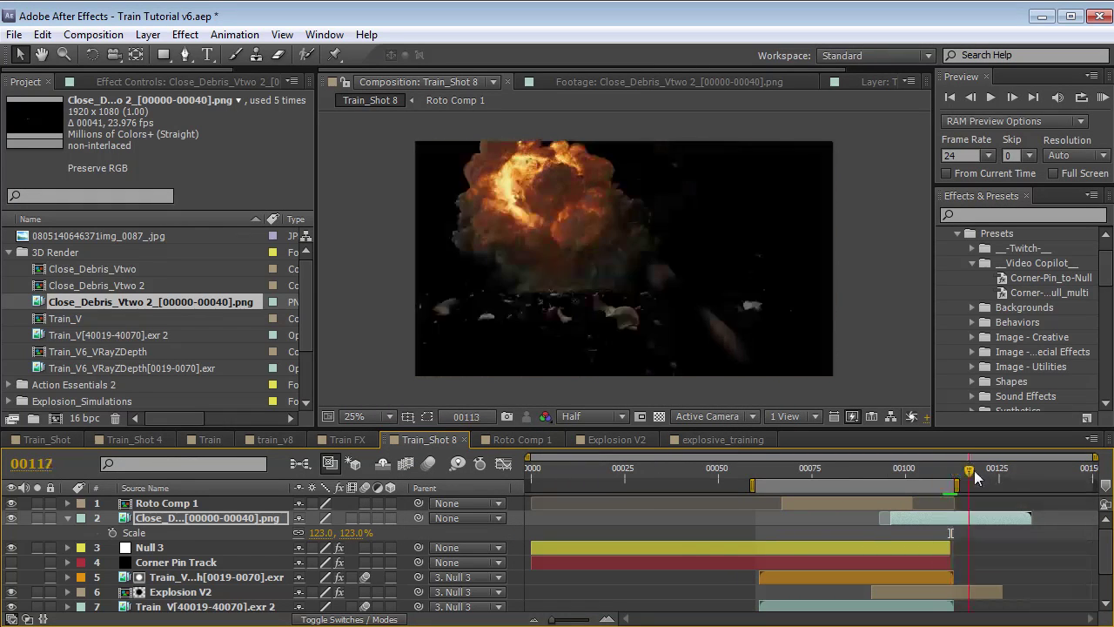
# Examine how the close debris flies out of the explosion between frames 100 and 108
pyautogui.click(906, 474)
pyautogui.press('=')
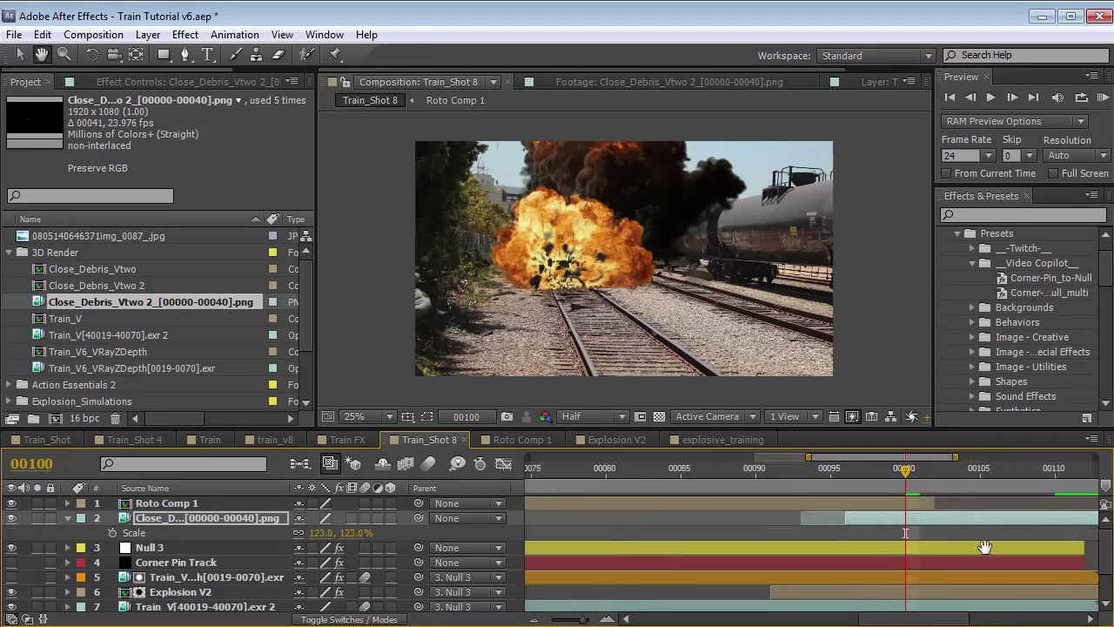
pyautogui.moveTo(985, 547); pyautogui.dragTo(839, 530)
pyautogui.press('=')
pyautogui.moveTo(779, 470); pyautogui.dragTo(808, 481)
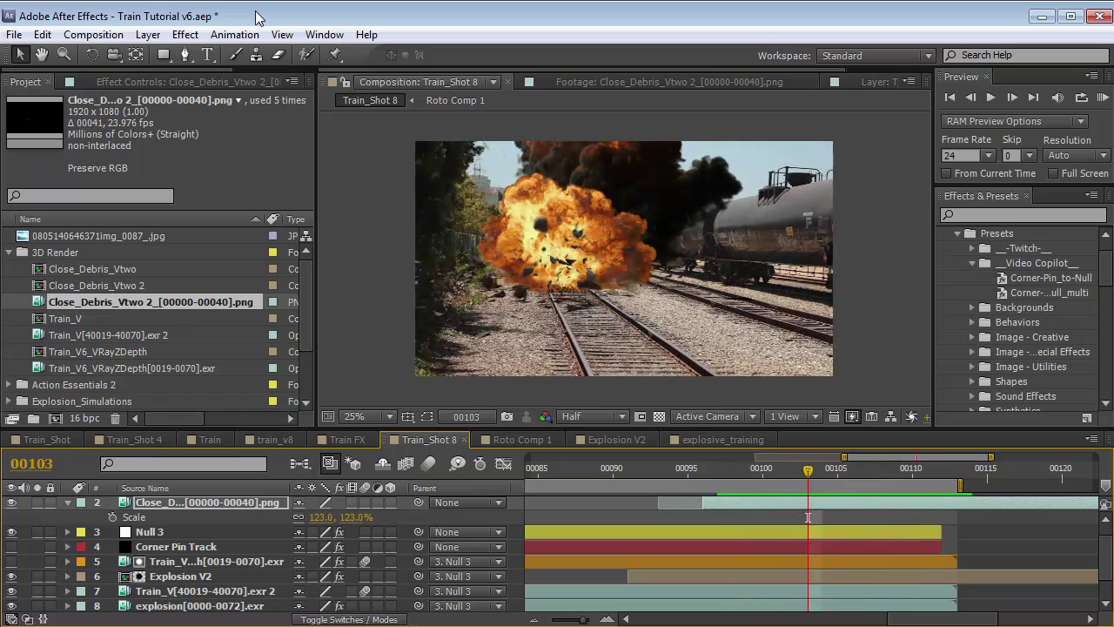
pyautogui.press('space')
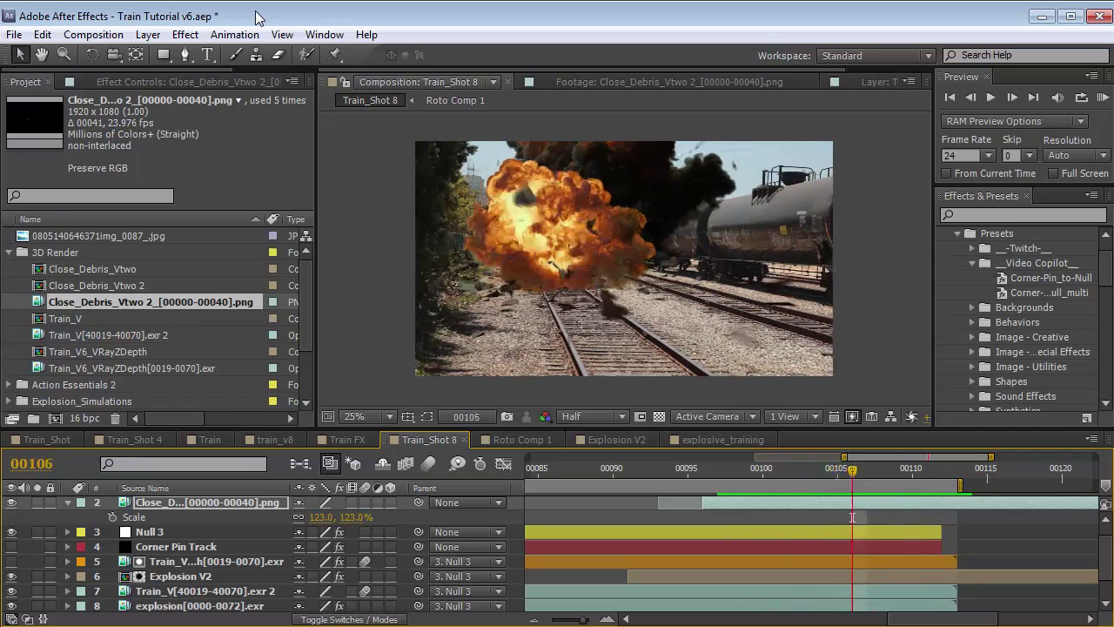
# Open Dirt_Charge_20.mov from the Action Essentials 2 folder and preview the footage around frame 43
pyautogui.click(10, 253)
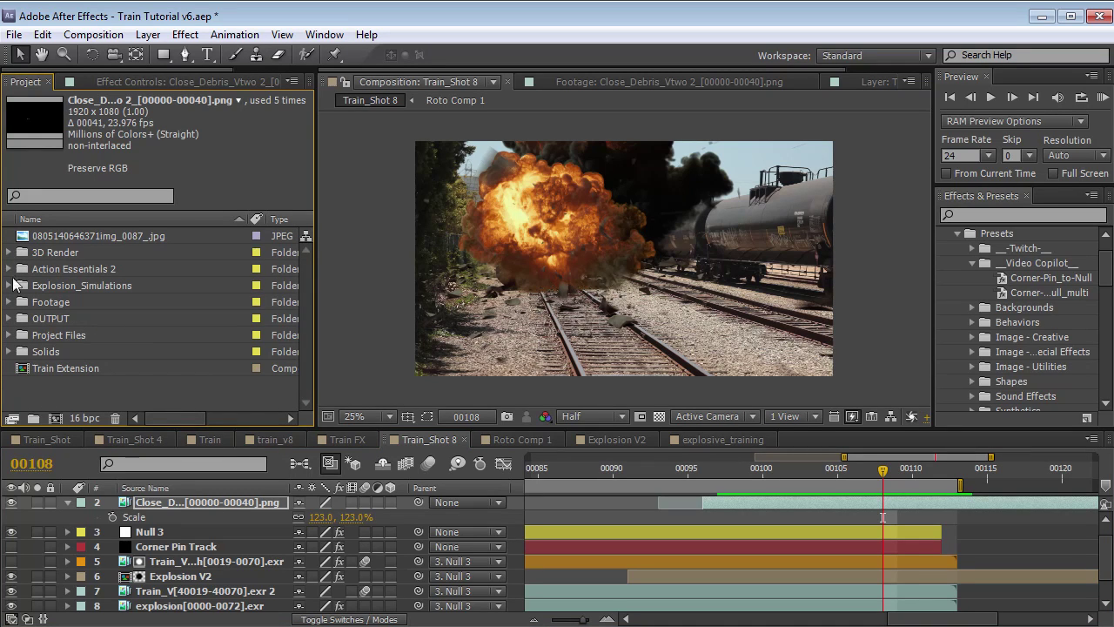
pyautogui.doubleClick(87, 274)
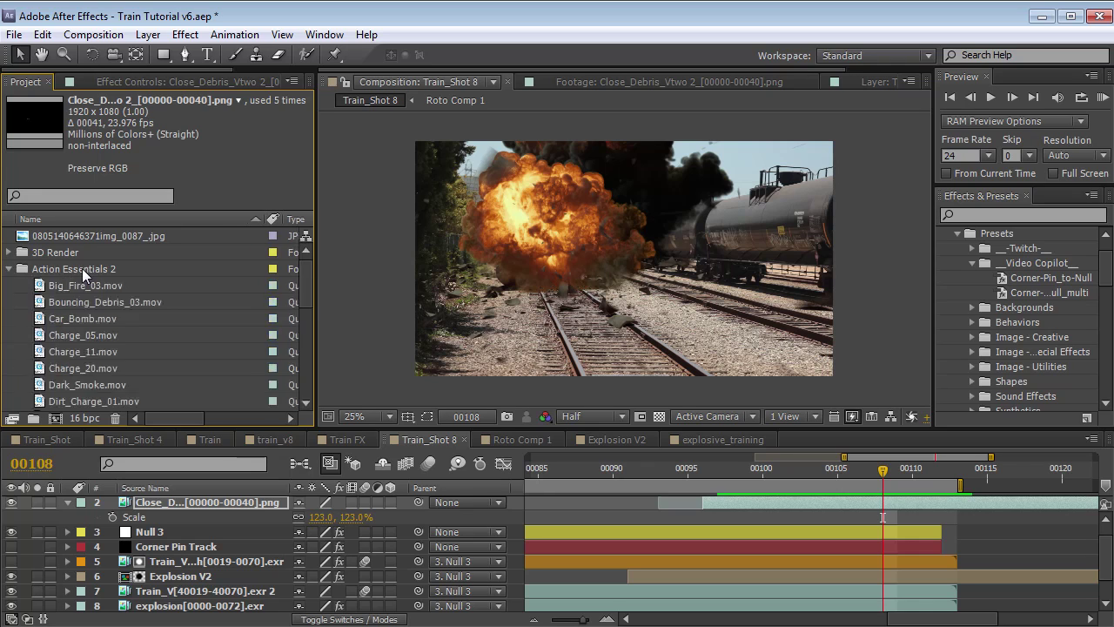
pyautogui.scroll(-1, 87, 274)
pyautogui.scroll(-3, 303, 299)
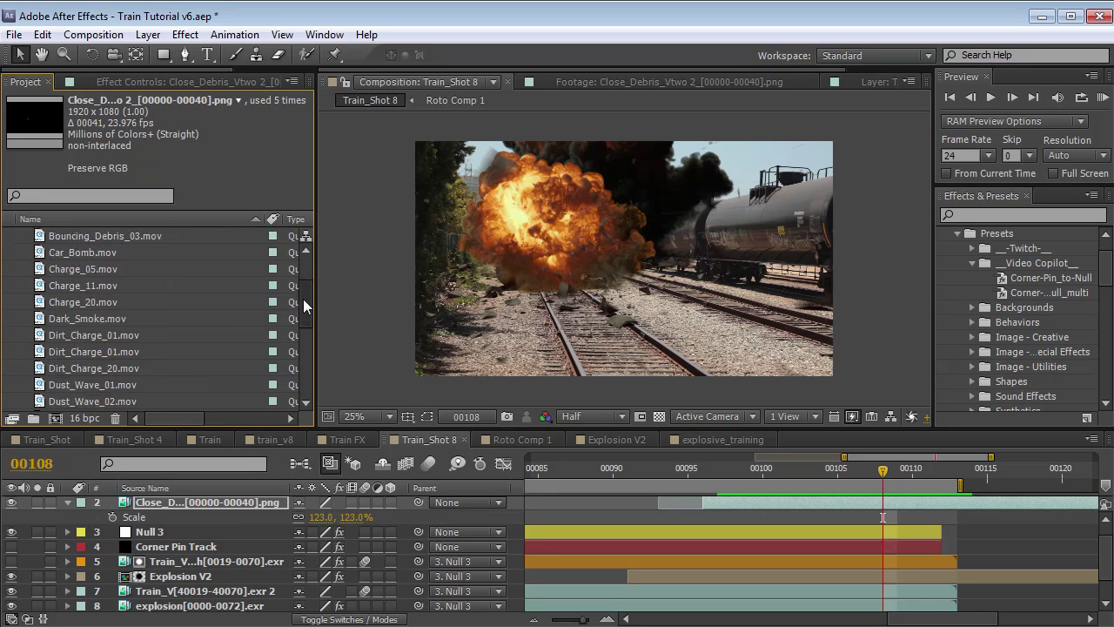
pyautogui.click(116, 321)
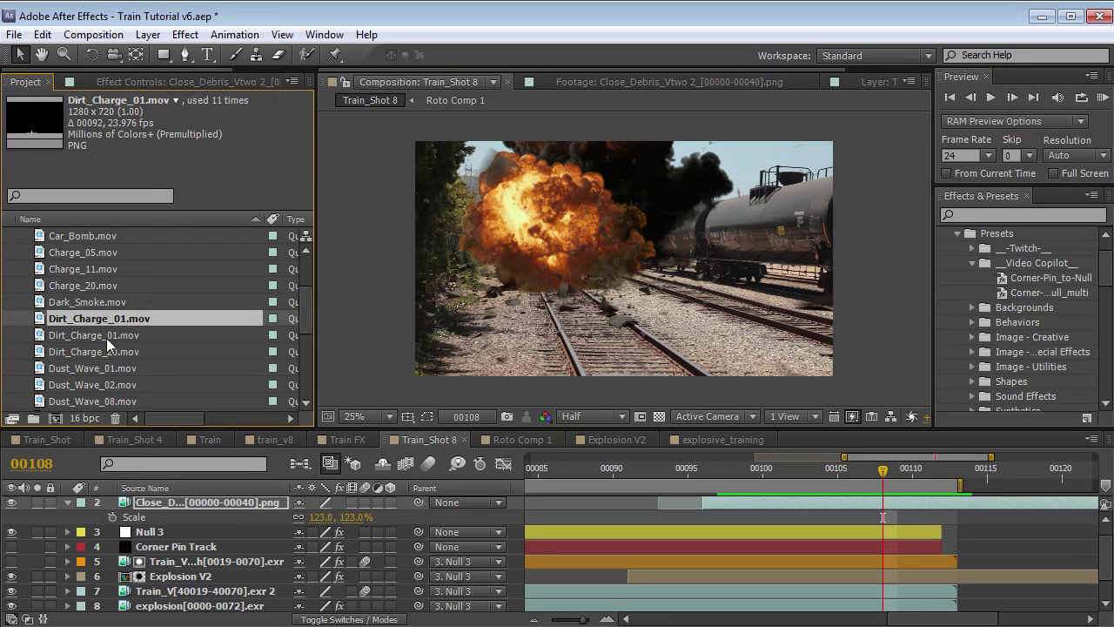
pyautogui.click(53, 353)
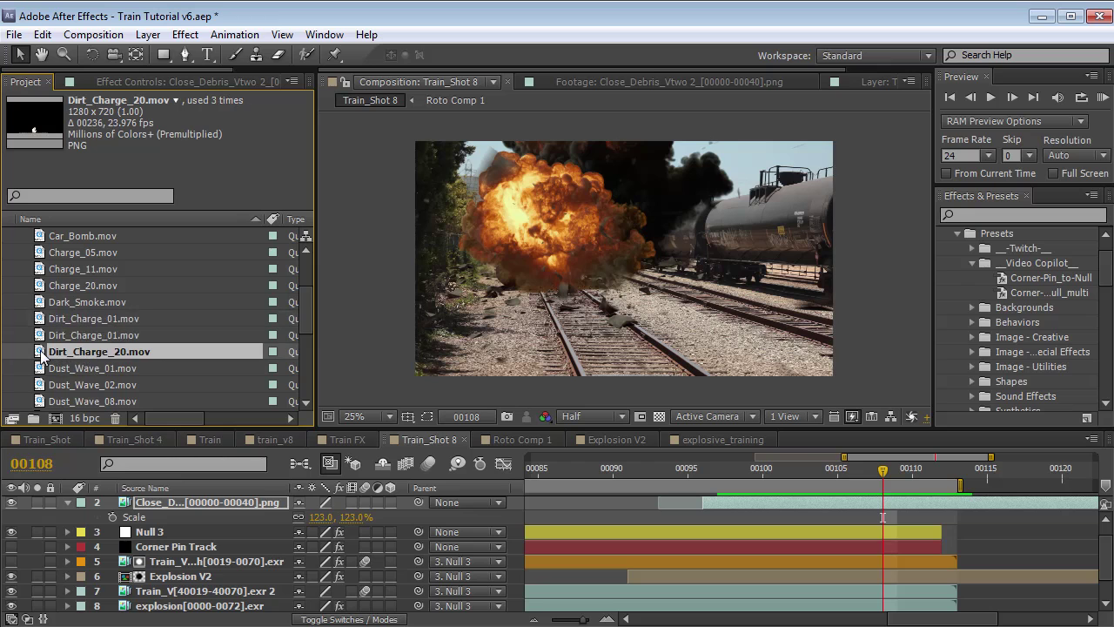
pyautogui.doubleClick(40, 351)
pyautogui.moveTo(396, 386); pyautogui.dragTo(433, 386)
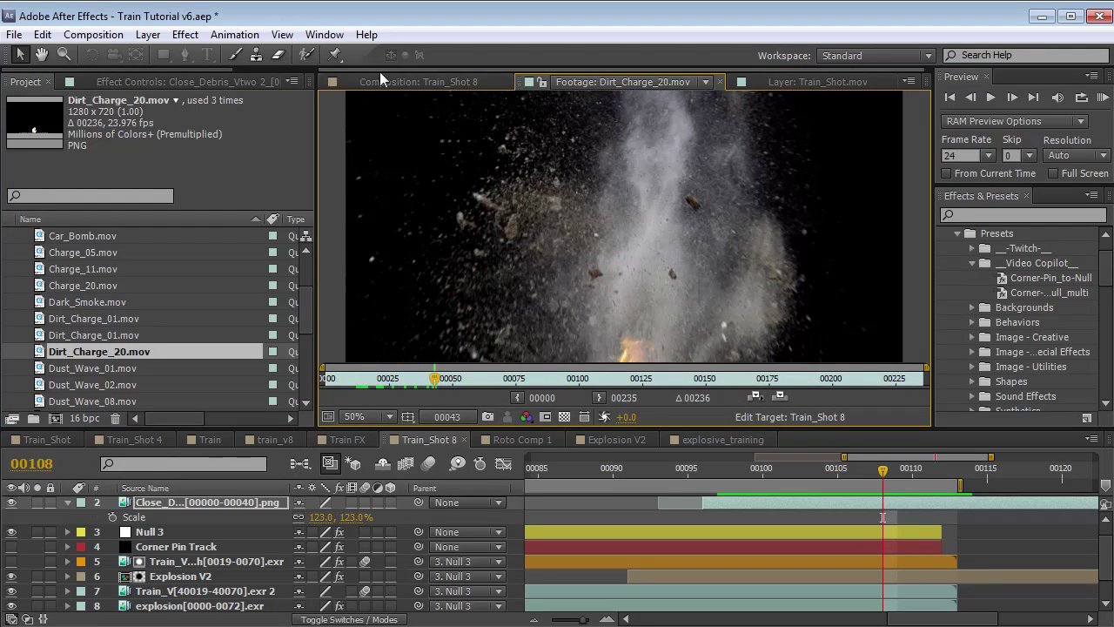
# Add Dirt_Charge_20.mov to Train_Shot 8 at frame 94, directly beneath the Explosion V2 layer
pyautogui.click(389, 81)
pyautogui.moveTo(744, 471); pyautogui.dragTo(696, 484)
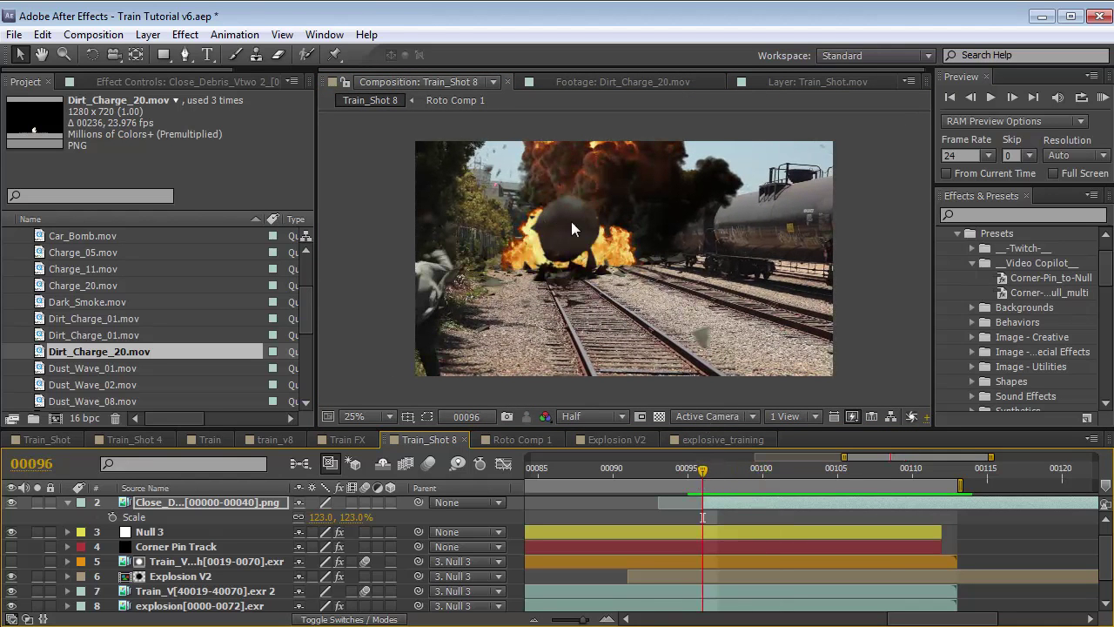
pyautogui.moveTo(703, 471); pyautogui.dragTo(673, 475)
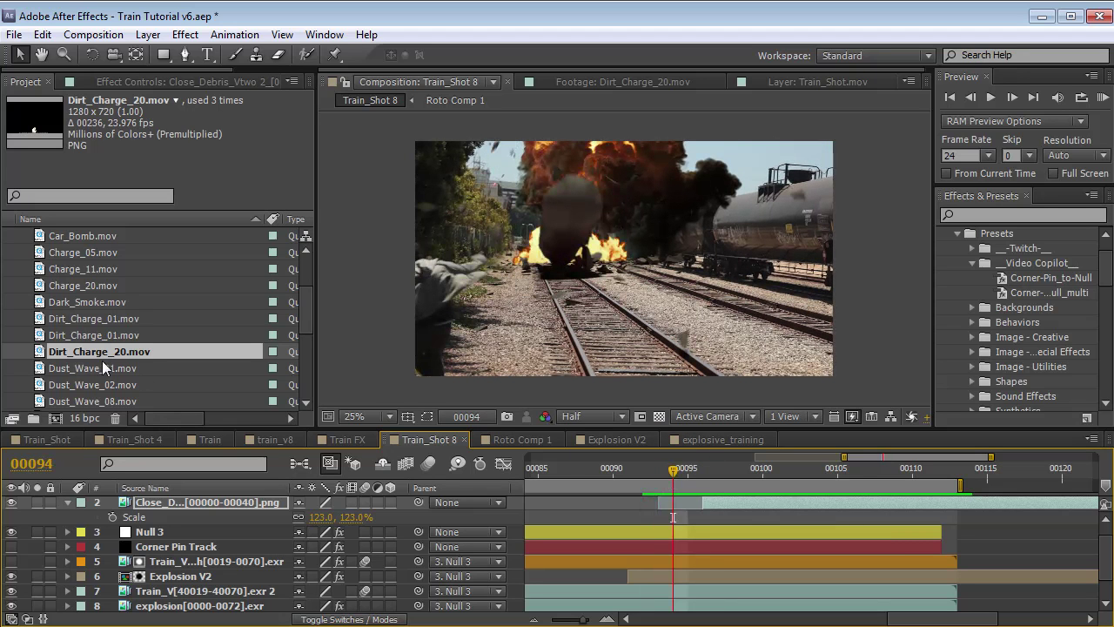
pyautogui.click(170, 576)
pyautogui.moveTo(171, 576); pyautogui.dragTo(171, 589)
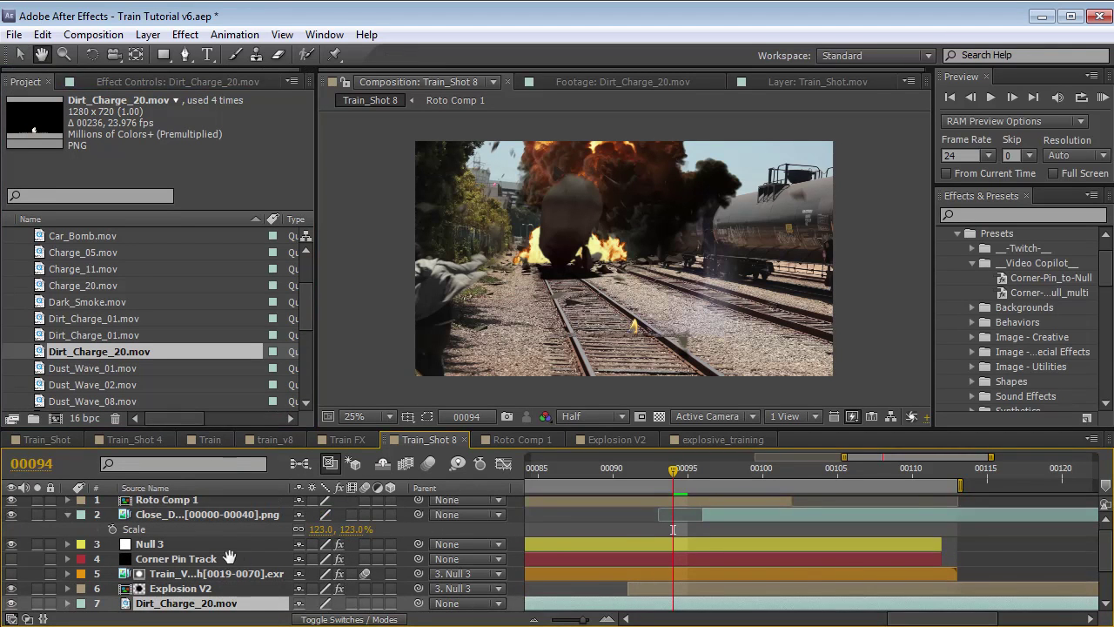
# Duplicate the Z Matte layer and place the copy directly above the Dirt_Charge_20 layer
pyautogui.scroll(-2, 207, 566)
pyautogui.click(205, 514)
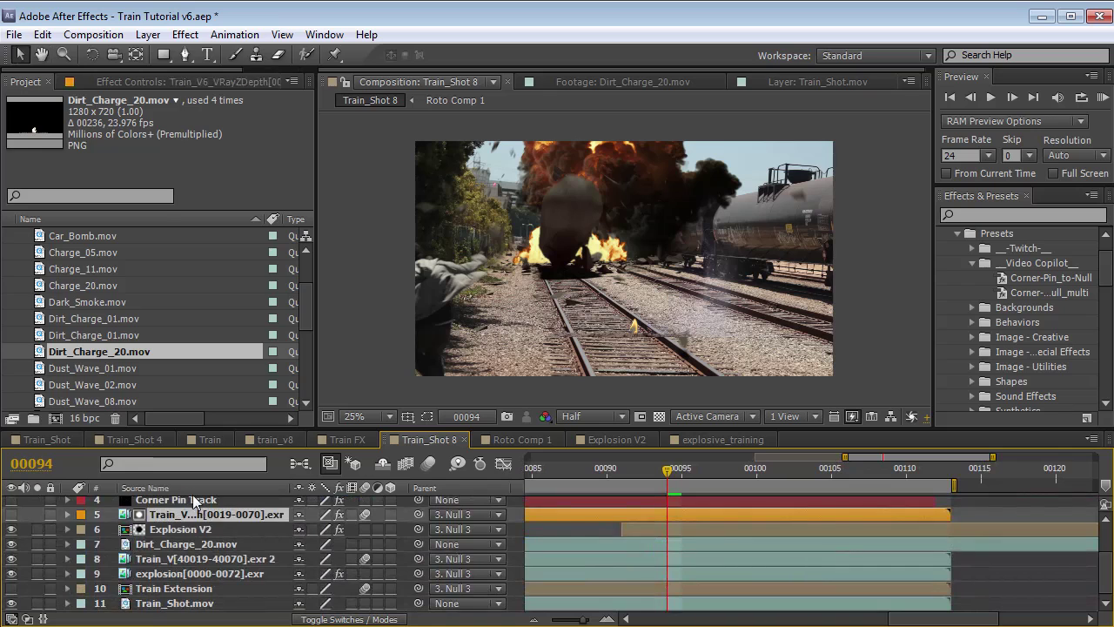
pyautogui.click(193, 487)
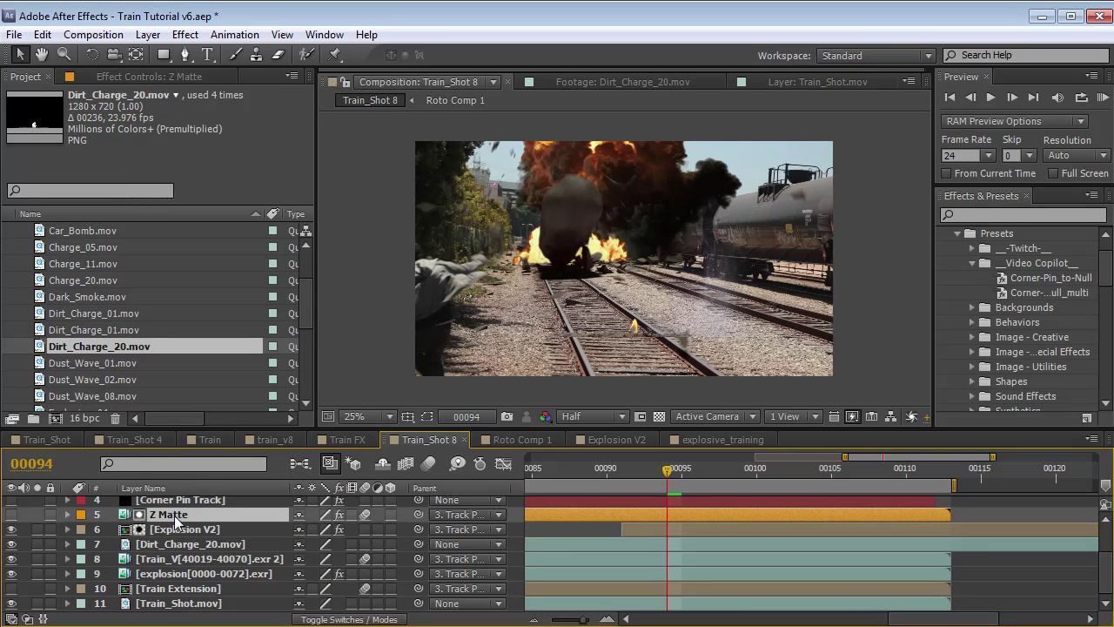
pyautogui.hotkey('ctrl', 'd')
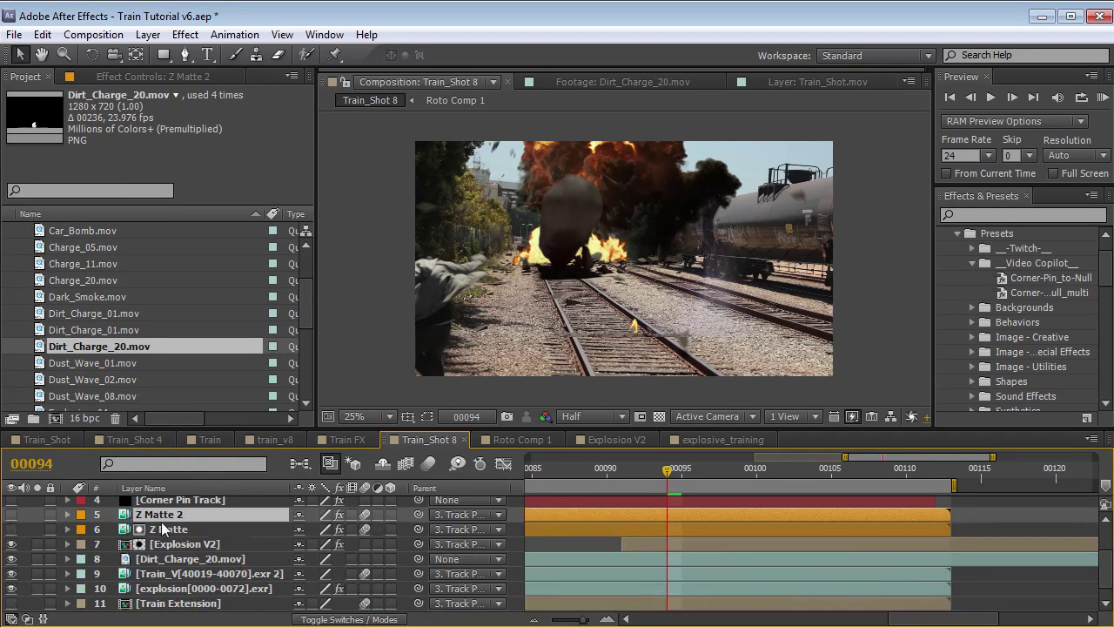
pyautogui.moveTo(159, 520); pyautogui.dragTo(168, 561)
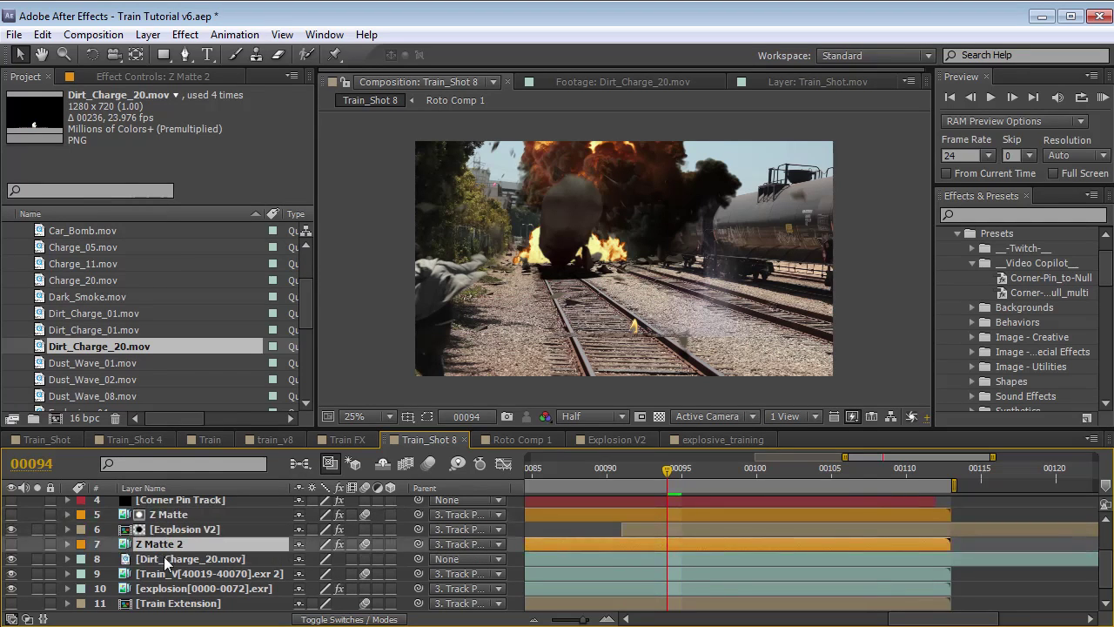
# Set the Dirt_Charge_20 layer's track matte to Luma Inverted, using Z Matte 2
pyautogui.click(166, 562)
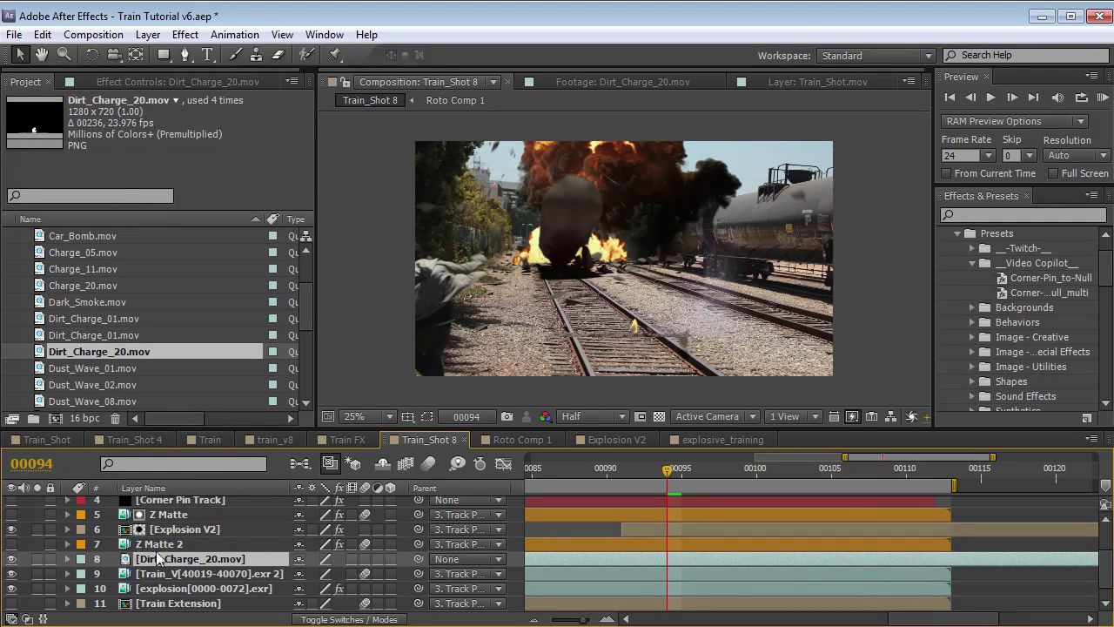
pyautogui.press('F4')
pyautogui.click(396, 560)
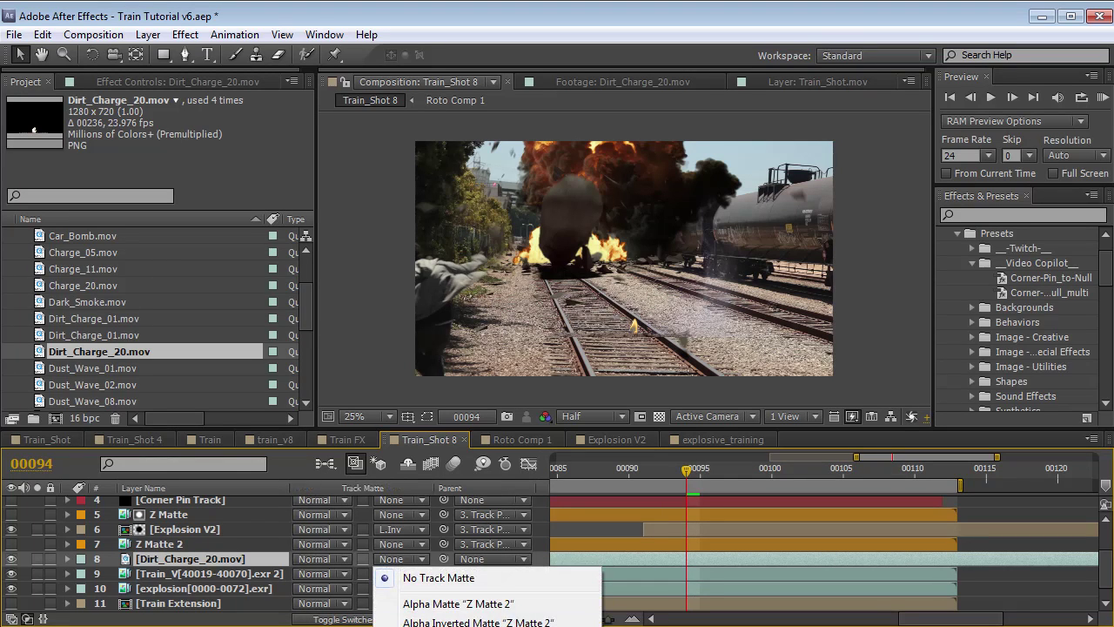
pyautogui.press('Down')
pyautogui.press('Down')
pyautogui.press('Down')
pyautogui.press('Down')
pyautogui.press('Return')
pyautogui.click(396, 560)
pyautogui.click(386, 558)
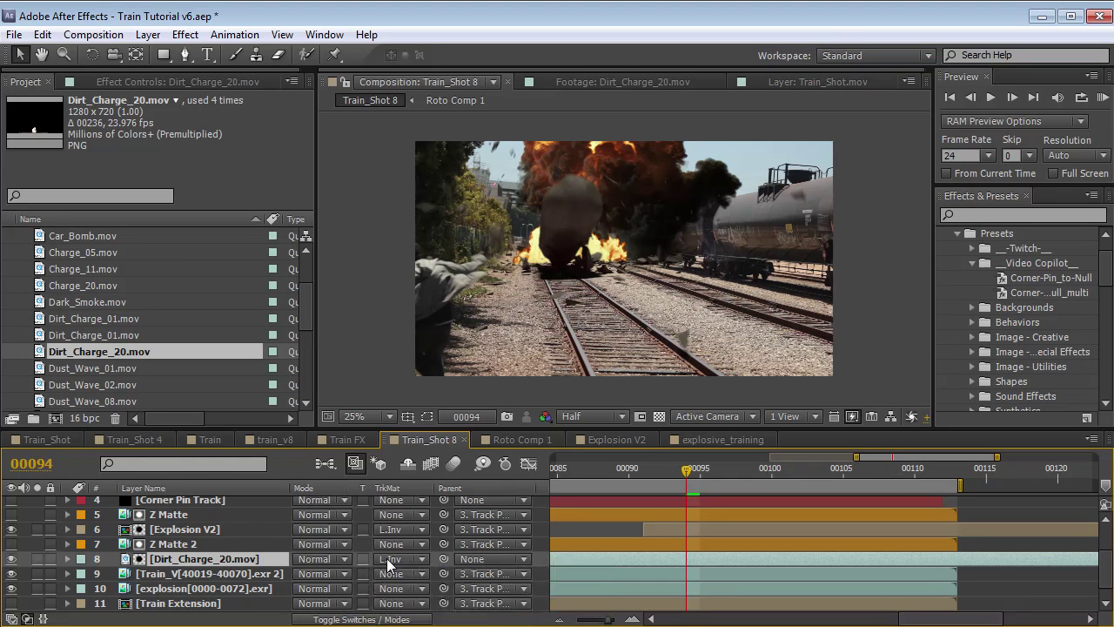
pyautogui.click(391, 559)
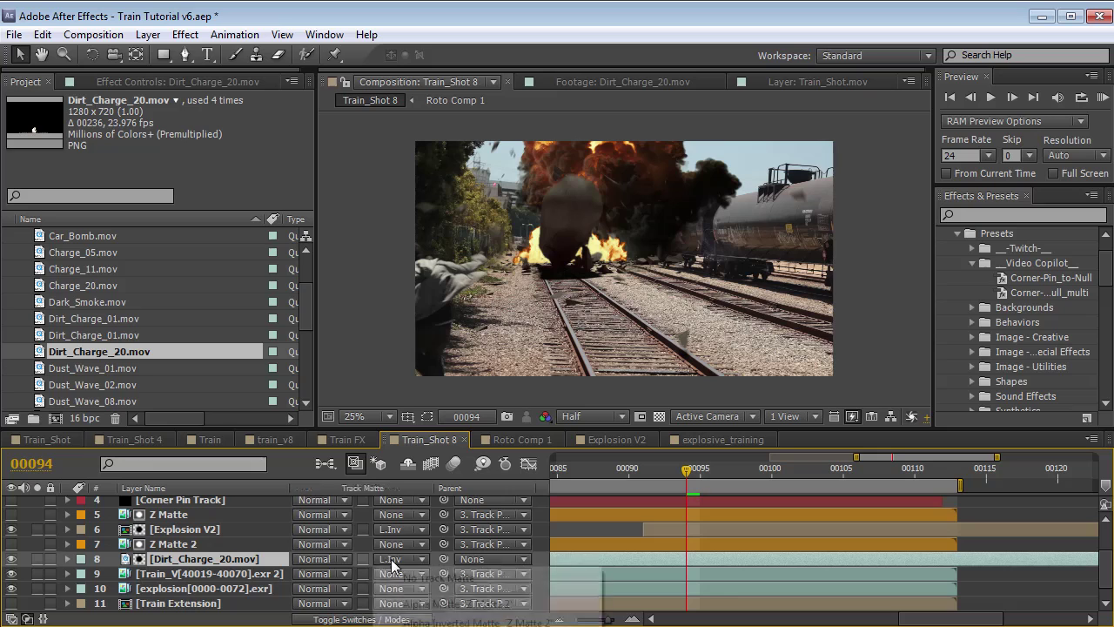
# Slide the Dirt_Charge_20 layer earlier in time and reposition the blast just left of the exploding train car
pyautogui.click(233, 564)
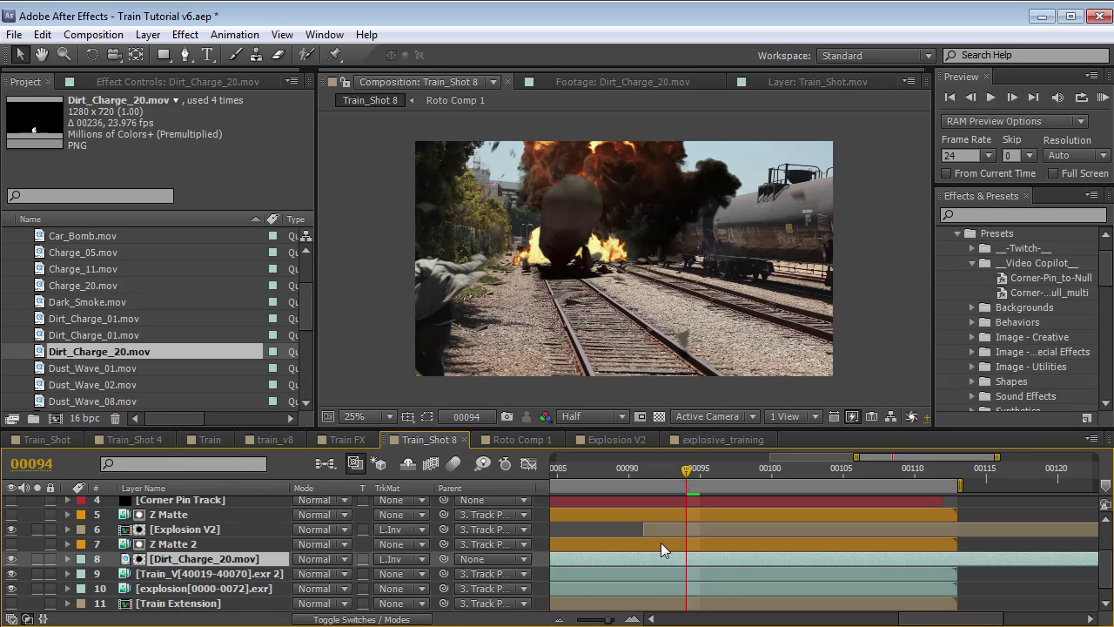
pyautogui.hotkey('alt', '[')
pyautogui.moveTo(755, 557); pyautogui.dragTo(673, 554)
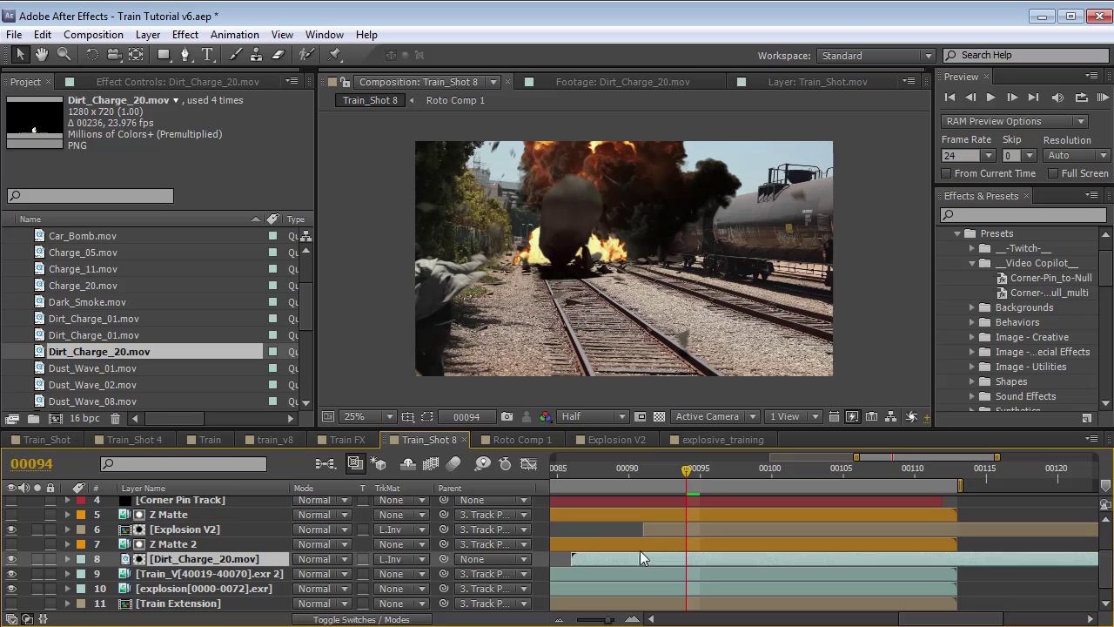
pyautogui.click(566, 270)
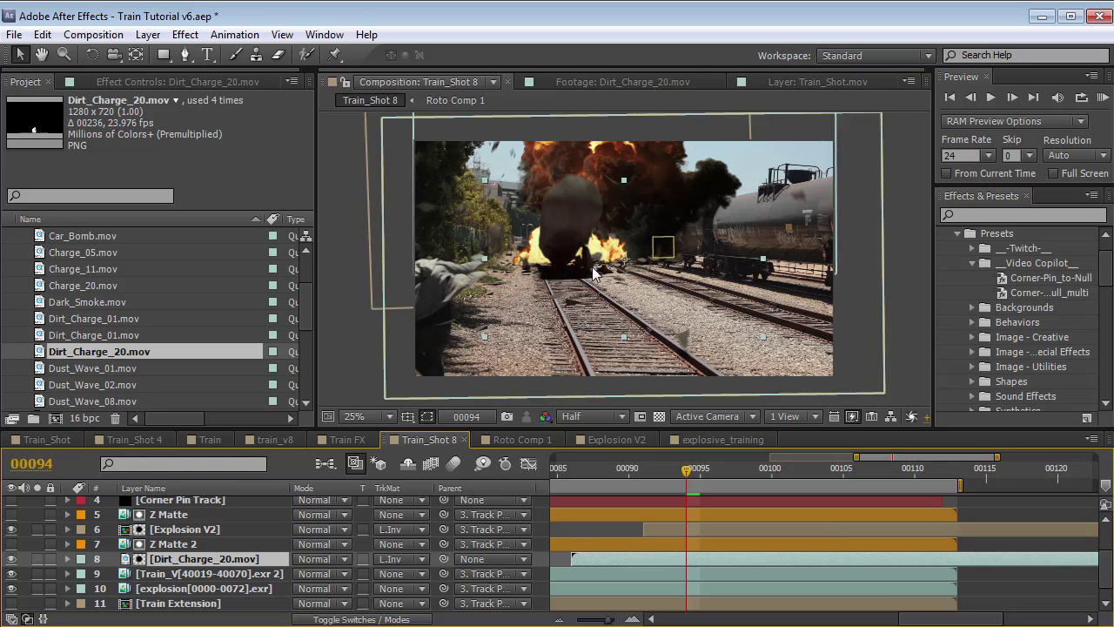
pyautogui.moveTo(507, 245); pyautogui.dragTo(489, 244)
pyautogui.moveTo(756, 558); pyautogui.dragTo(662, 549)
pyautogui.moveTo(481, 192); pyautogui.dragTo(490, 189)
# Shift the Dirt_Charge_20 layer slightly earlier again and trim its in point to frame 92
pyautogui.moveTo(686, 468); pyautogui.dragTo(657, 474)
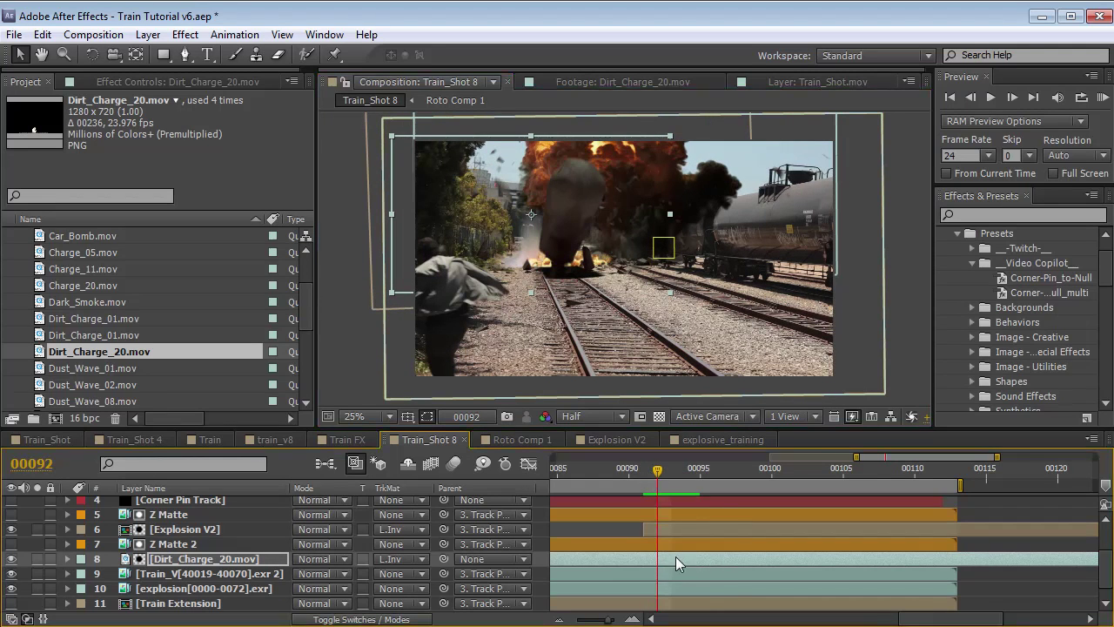
pyautogui.moveTo(675, 562); pyautogui.dragTo(664, 566)
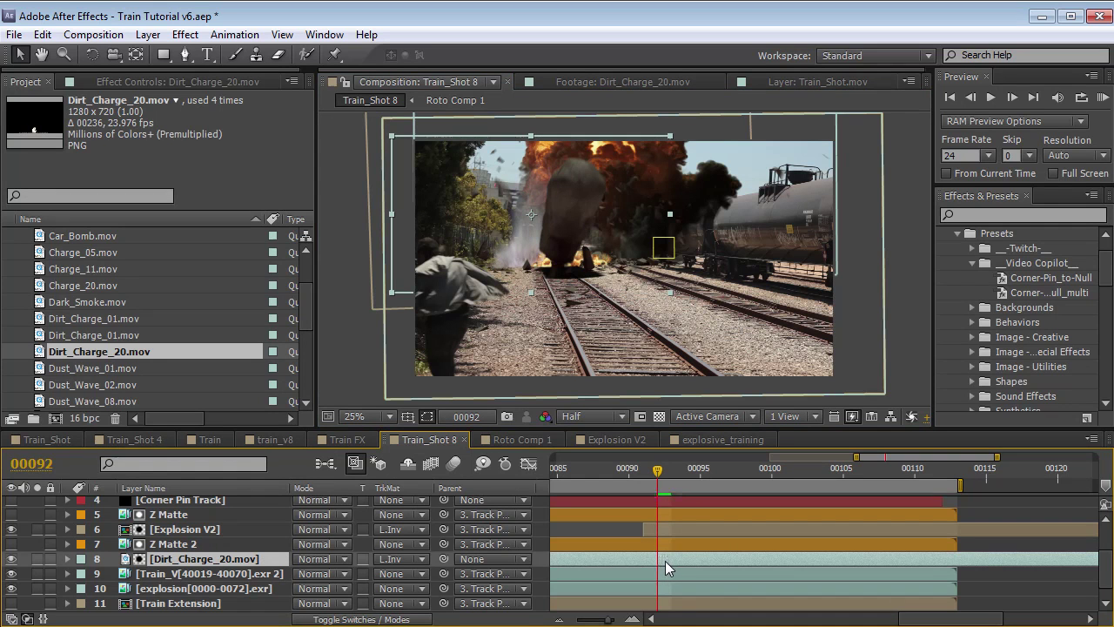
pyautogui.hotkey('alt', '[')
# Lower the Exposure effect on Z Matte 2 to -0.14 at frame 92
pyautogui.scroll(2, 627, 379)
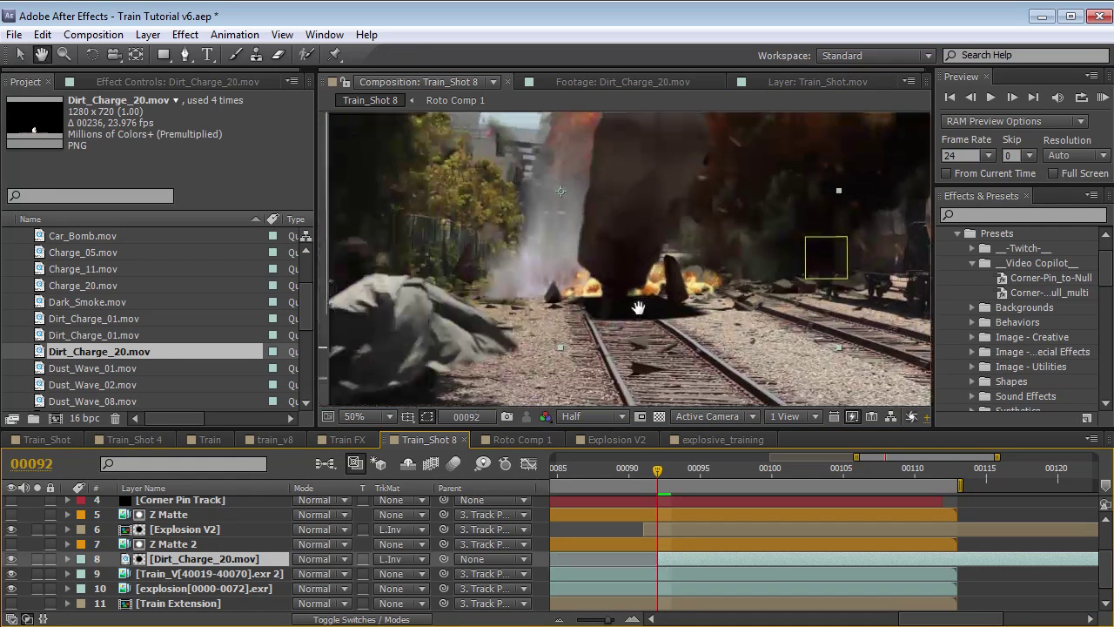
pyautogui.click(174, 544)
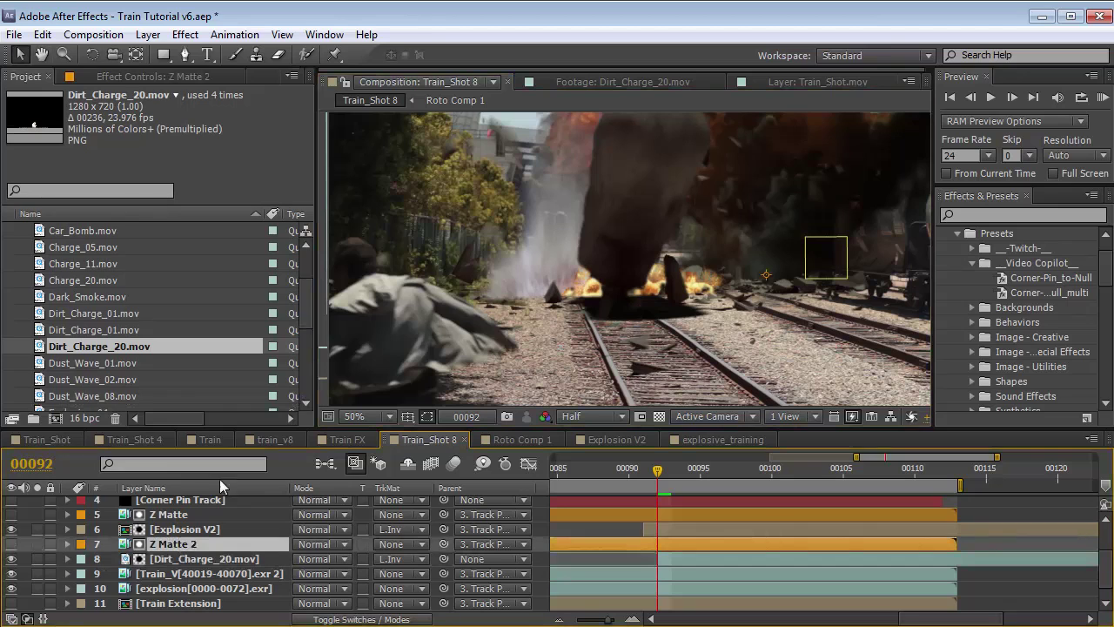
pyautogui.click(152, 81)
pyautogui.moveTo(185, 154); pyautogui.dragTo(180, 154)
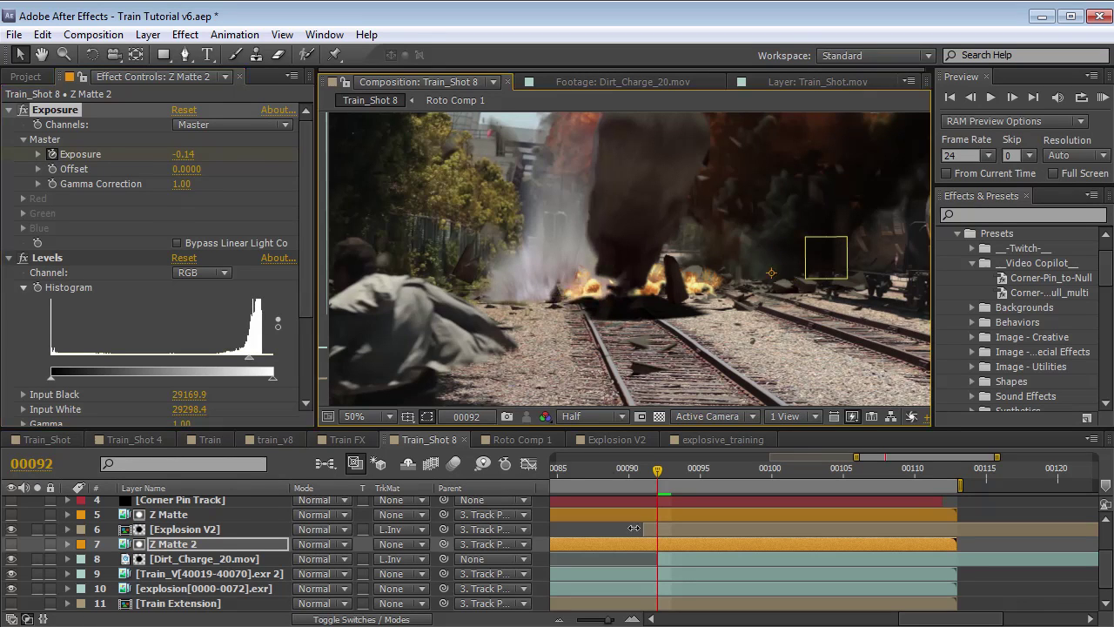
# Move the dirt charge a little closer to the train car's base and scale its layer to 87%
pyautogui.click(667, 558)
pyautogui.moveTo(530, 296); pyautogui.dragTo(546, 293)
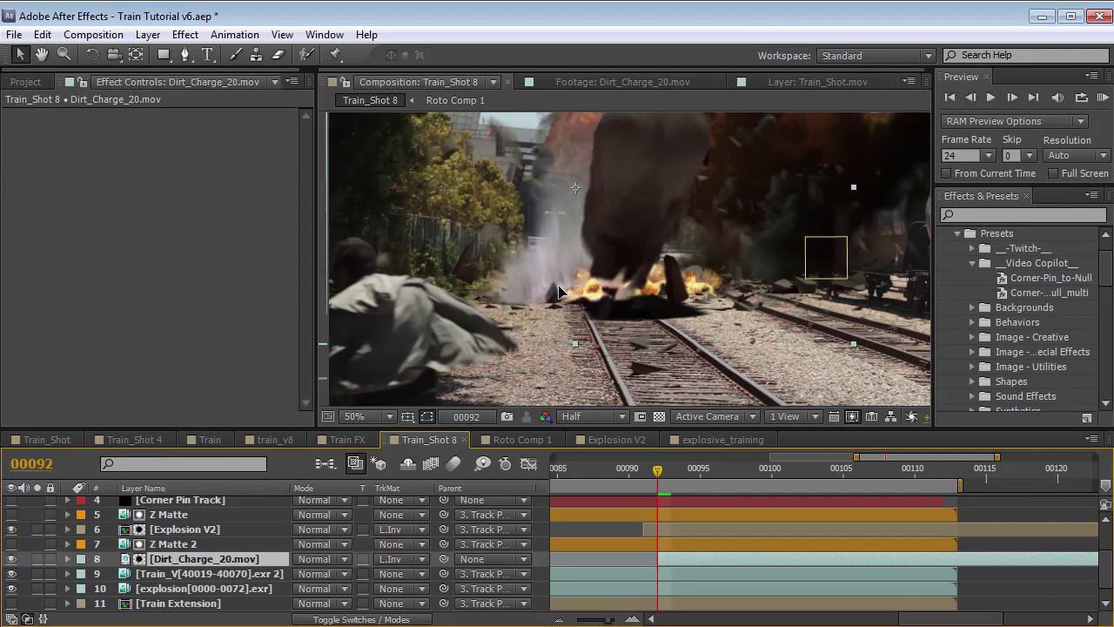
pyautogui.press('s')
pyautogui.click(366, 576)
pyautogui.write('87')
pyautogui.press('Return')
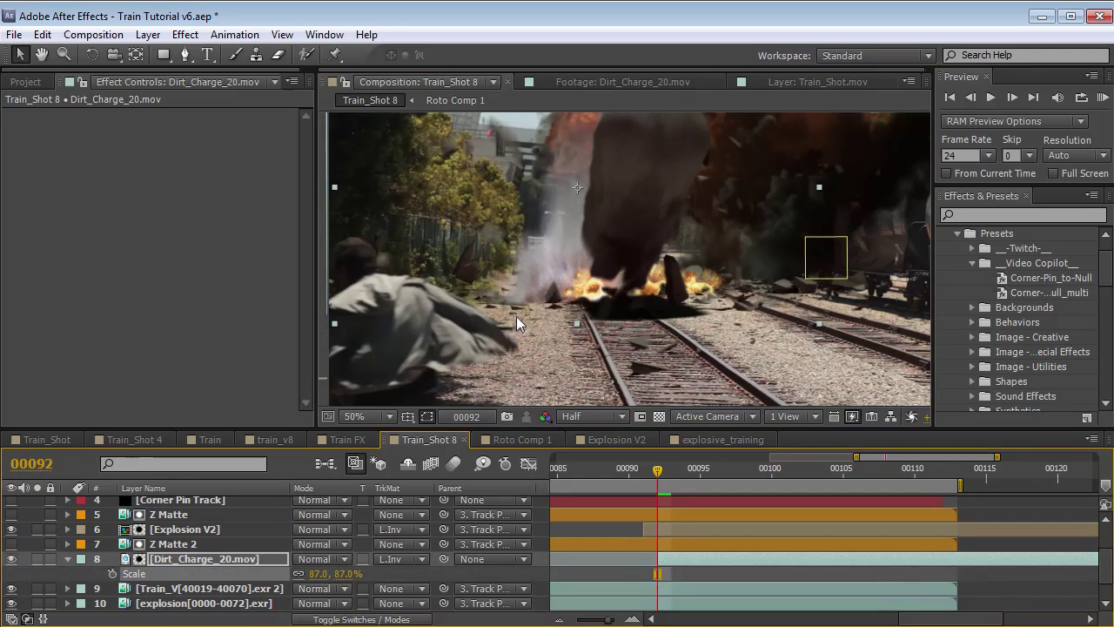
# Check the dirt charge's motion, go to frame 93 and parent its layer to the Track Point layer
pyautogui.moveTo(713, 474); pyautogui.dragTo(676, 494)
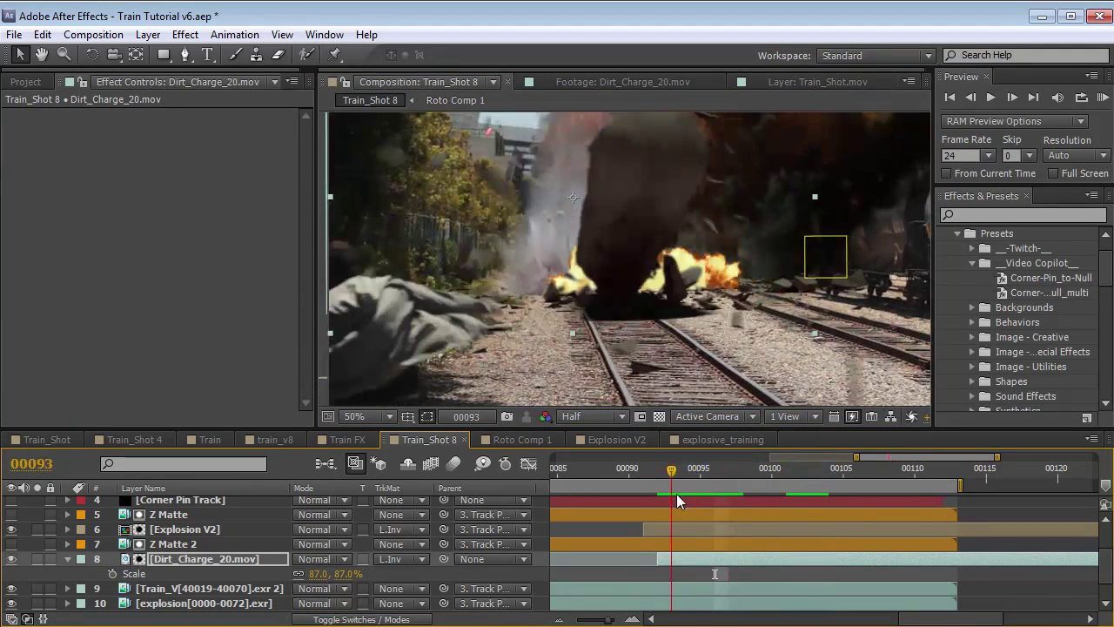
pyautogui.click(195, 560)
pyautogui.press('space')
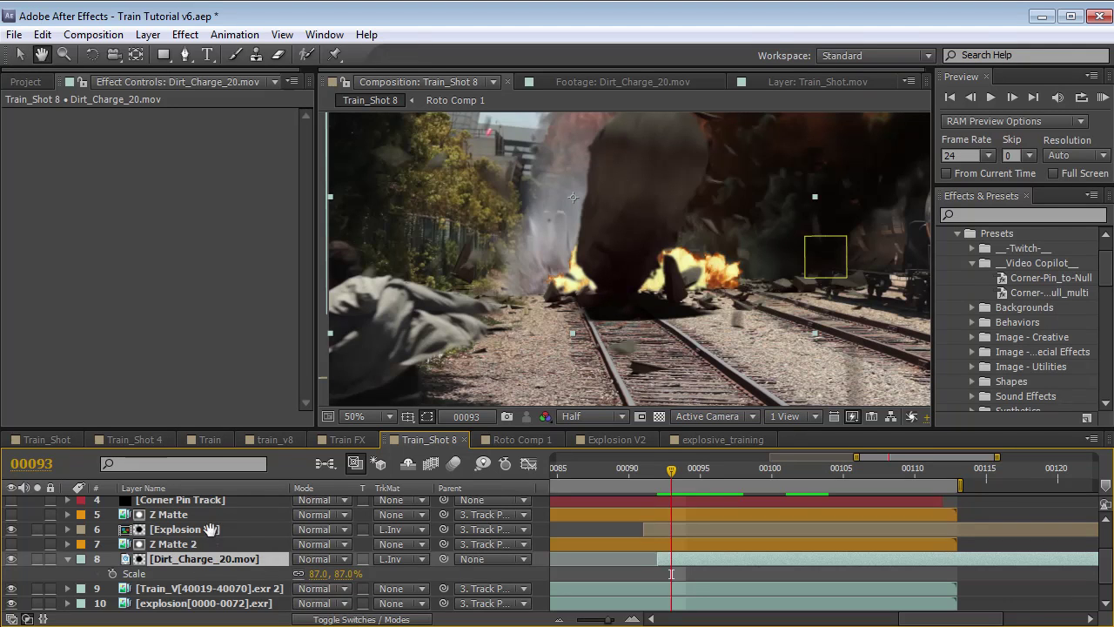
pyautogui.moveTo(228, 515); pyautogui.dragTo(226, 544)
pyautogui.moveTo(442, 587); pyautogui.dragTo(229, 526)
# Parent the close debris layer to the Track Point layer at frame 97
pyautogui.click(196, 520)
pyautogui.press('space')
pyautogui.click(232, 522)
pyautogui.click(719, 476)
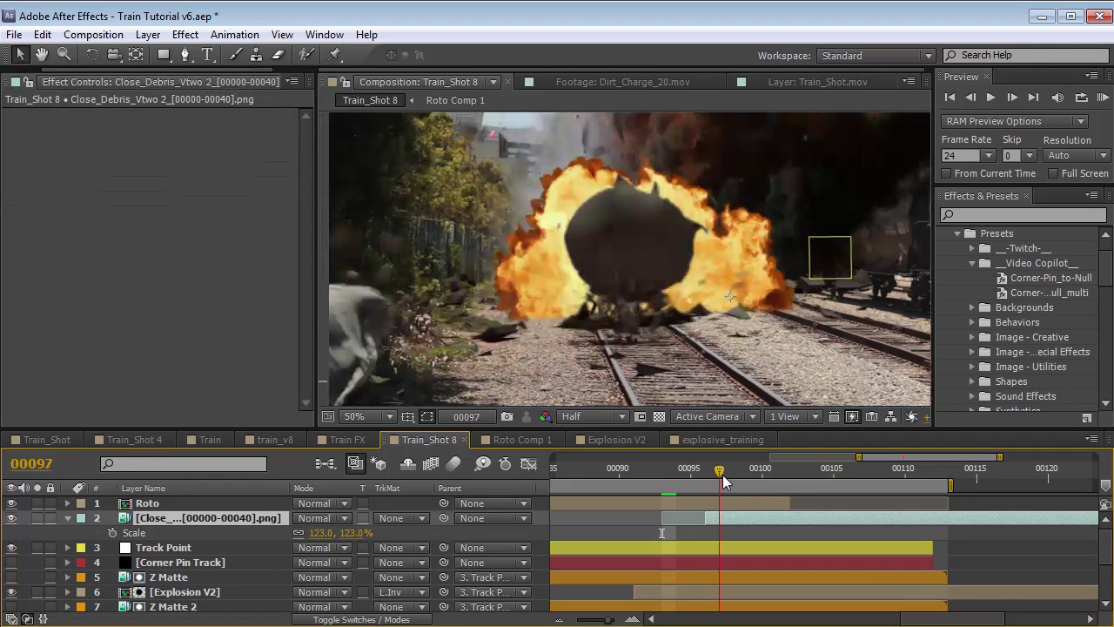
pyautogui.moveTo(444, 518); pyautogui.dragTo(170, 550)
# Examine how the parented close debris follows the tracks between frames 97 and 102
pyautogui.moveTo(728, 476); pyautogui.dragTo(790, 486)
pyautogui.press('space')
pyautogui.moveTo(680, 368); pyautogui.dragTo(673, 335)
pyautogui.scroll(1, 673, 336)
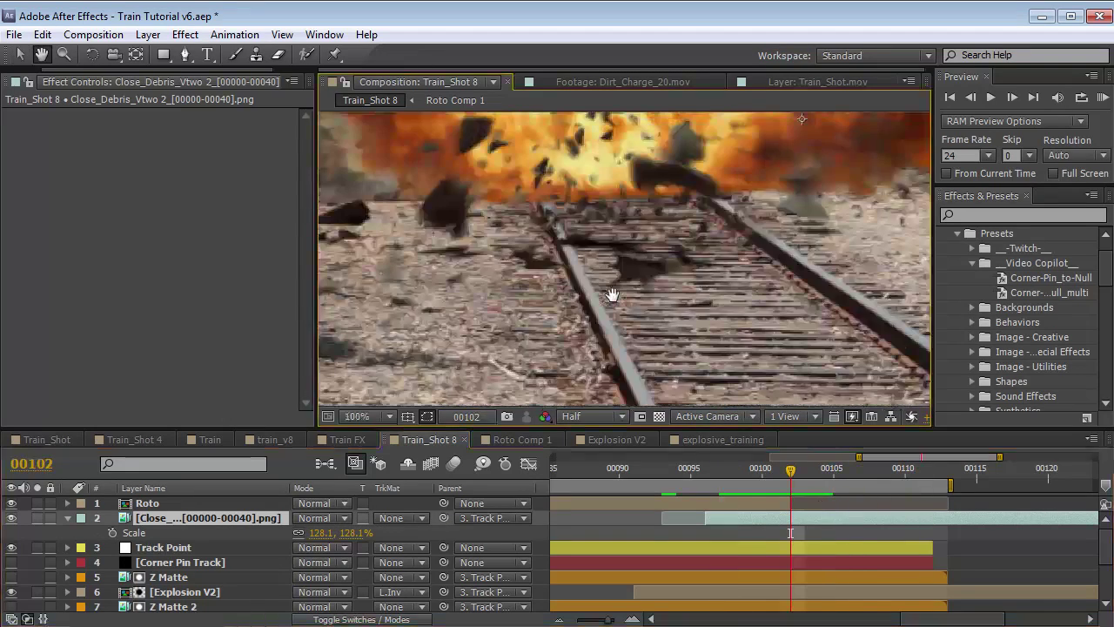
pyautogui.moveTo(786, 480); pyautogui.dragTo(747, 477)
pyautogui.scroll(-1, 631, 253)
pyautogui.press('space')
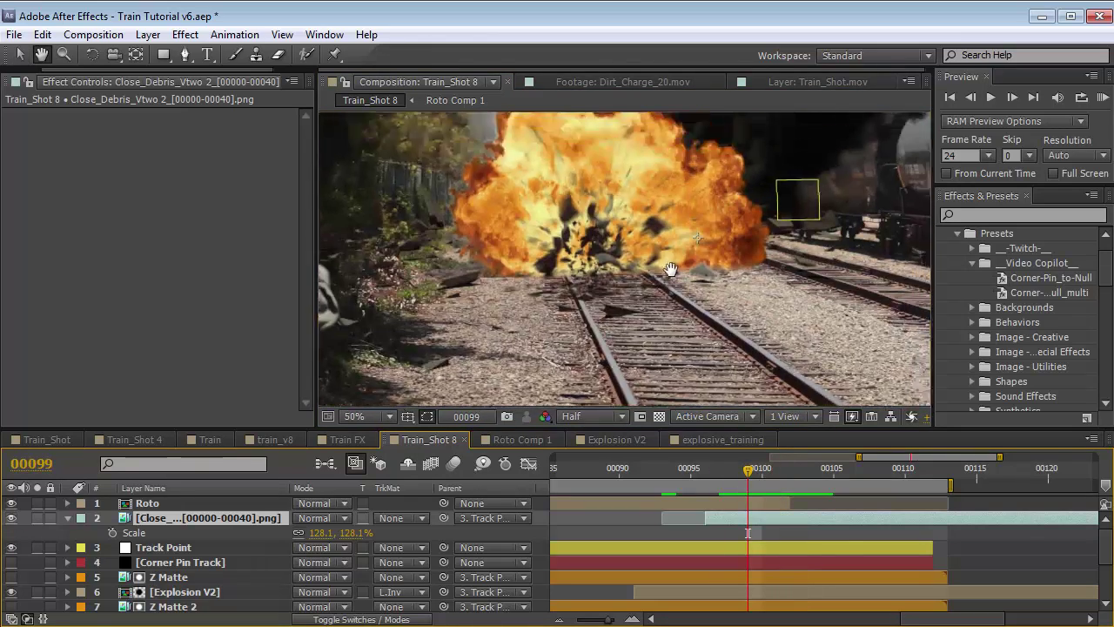
pyautogui.scroll(-2, 667, 266)
pyautogui.moveTo(701, 294); pyautogui.dragTo(671, 311)
pyautogui.click(714, 482)
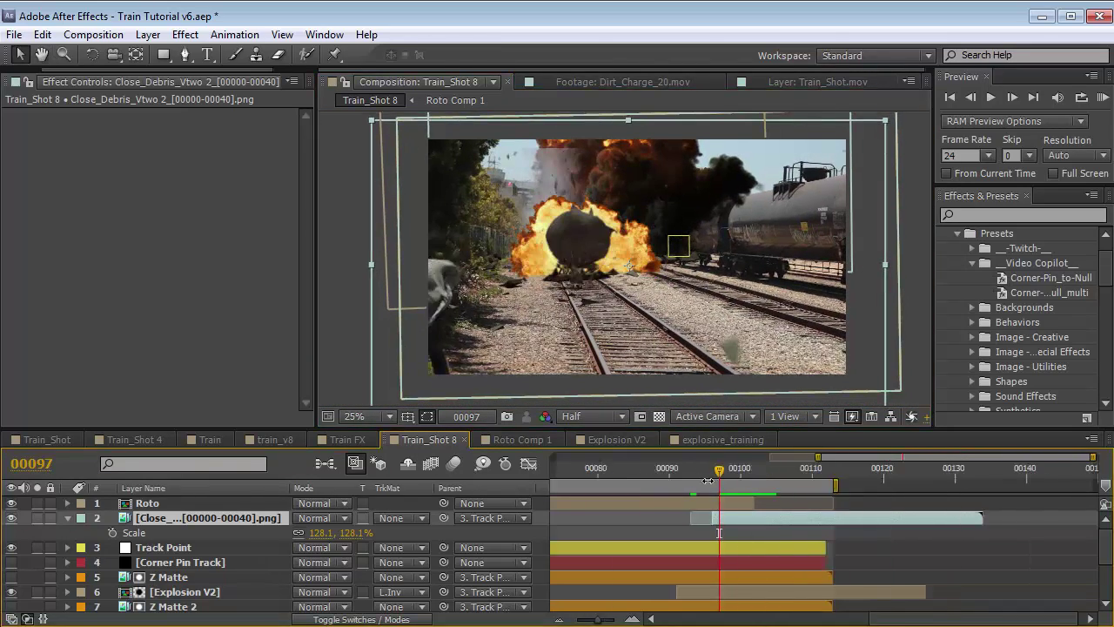
# Preview the Dust_Wave_01.mov footage and add it to the Train_Shot 8 composition as the top layer
pyautogui.moveTo(769, 457); pyautogui.dragTo(572, 457)
pyautogui.click(25, 80)
pyautogui.click(25, 80)
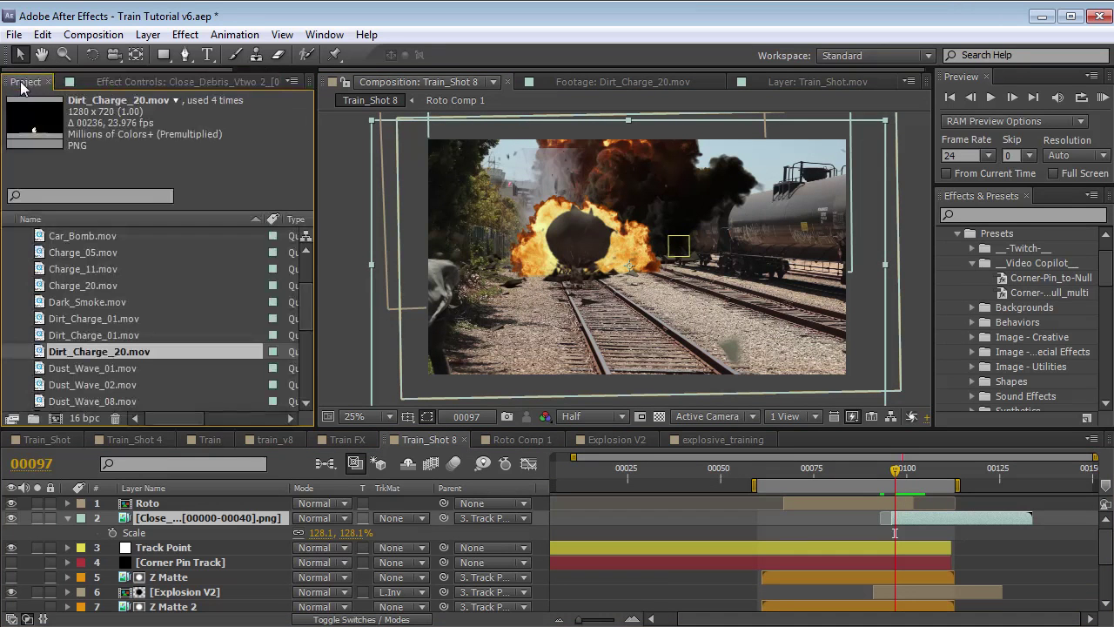
pyautogui.doubleClick(38, 369)
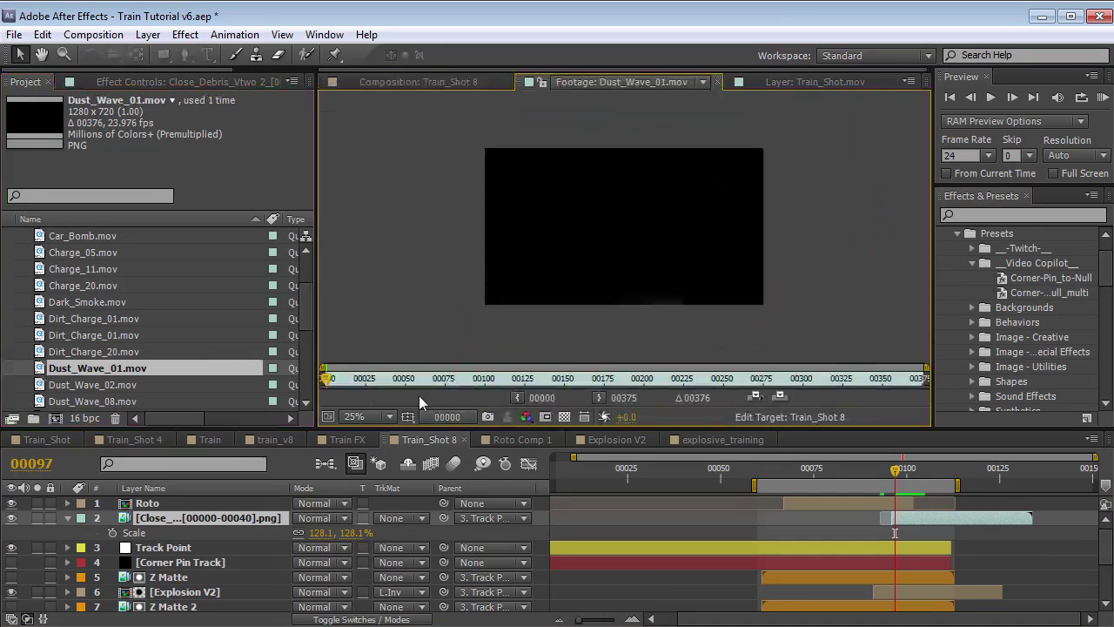
pyautogui.moveTo(345, 383)
pyautogui.mouseDown()
pyautogui.moveTo(363, 381)
pyautogui.moveTo(334, 382)
pyautogui.moveTo(361, 383)
pyautogui.mouseUp()
pyautogui.click(399, 82)
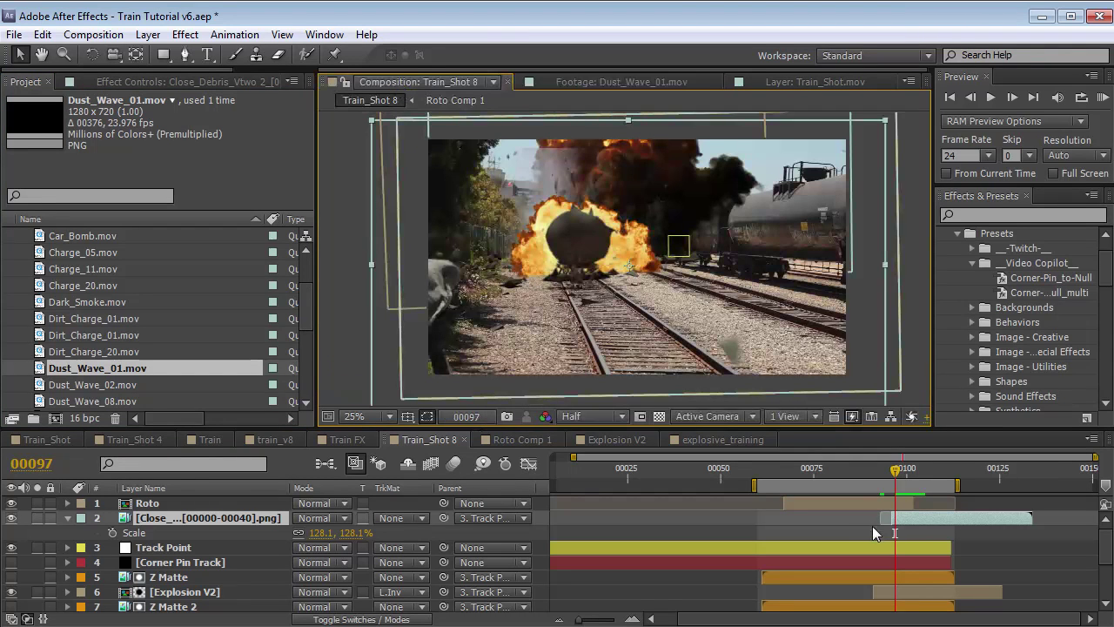
pyautogui.moveTo(74, 366); pyautogui.dragTo(143, 504)
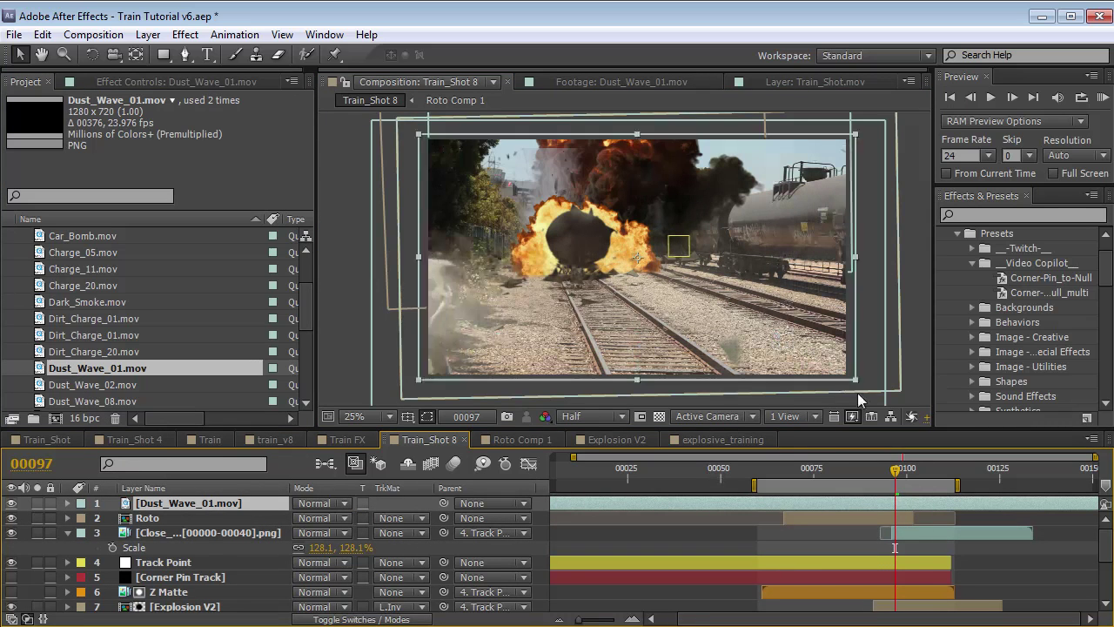
# Place the Dust_Wave_01.mov layer directly below Roto and parent it to the Track Point layer at frame 74
pyautogui.moveTo(834, 470)
pyautogui.mouseDown()
pyautogui.moveTo(788, 471)
pyautogui.moveTo(817, 472)
pyautogui.mouseUp()
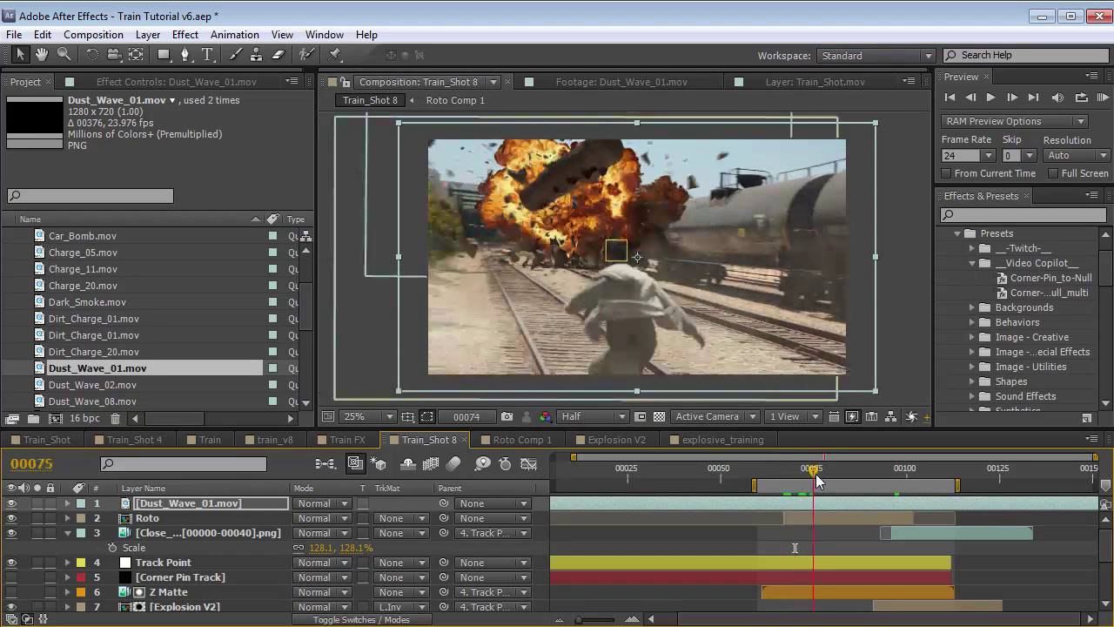
pyautogui.moveTo(144, 509); pyautogui.dragTo(148, 524)
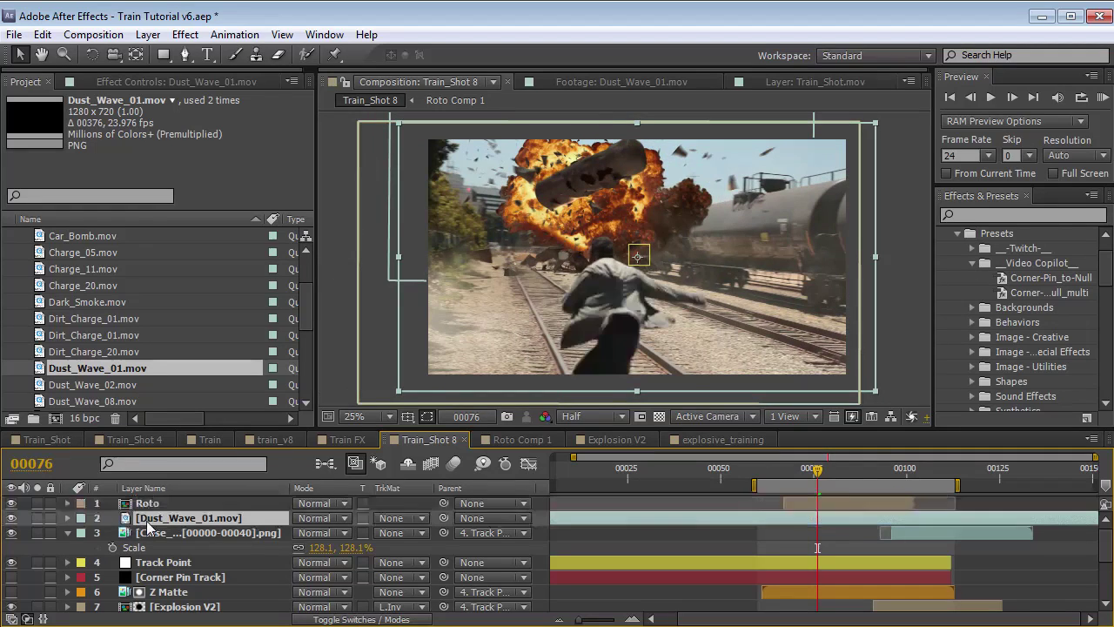
pyautogui.moveTo(846, 467); pyautogui.dragTo(810, 470)
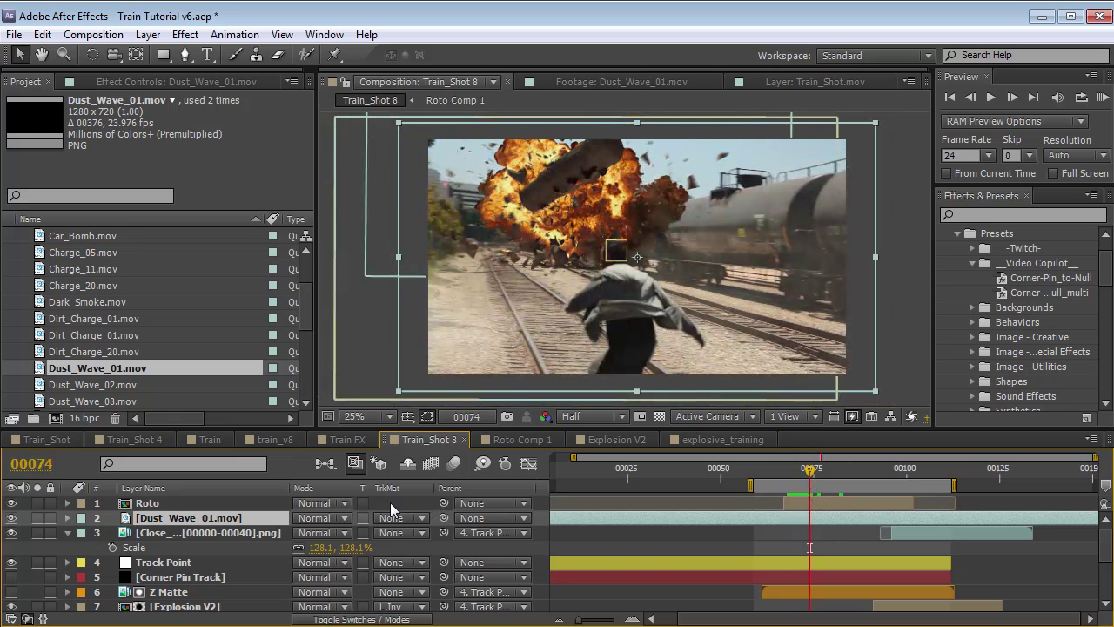
pyautogui.moveTo(444, 520); pyautogui.dragTo(183, 565)
# Shift the dust wave layer to start at about frame 92 and position the dust over the train car's base
pyautogui.moveTo(474, 283); pyautogui.dragTo(465, 252)
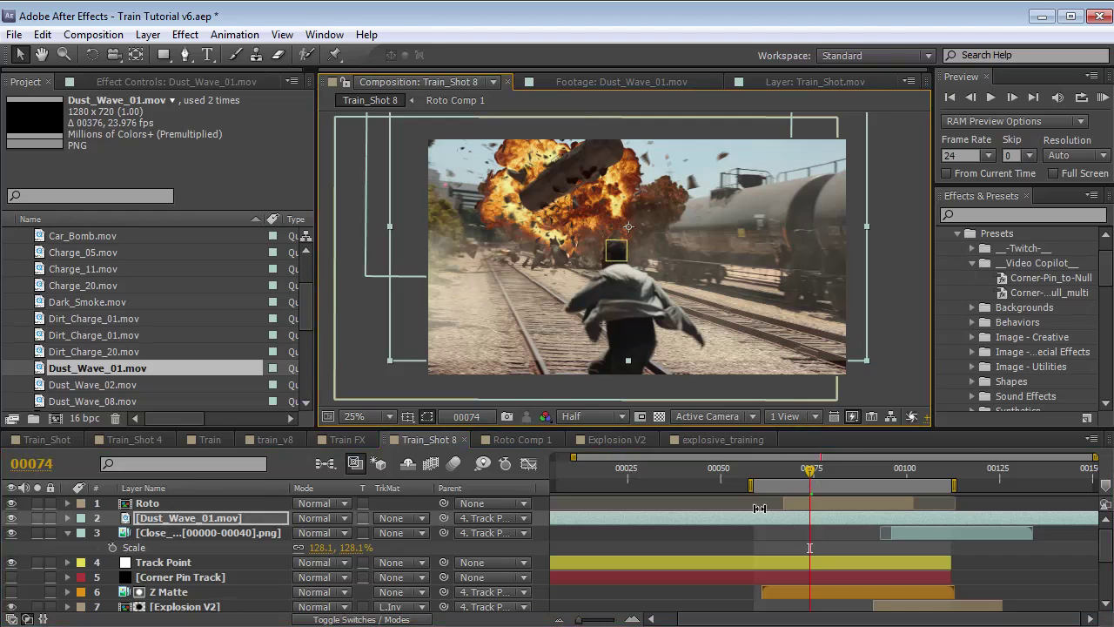
pyautogui.moveTo(820, 517); pyautogui.dragTo(848, 515)
pyautogui.moveTo(848, 470); pyautogui.dragTo(892, 482)
pyautogui.moveTo(786, 517); pyautogui.dragTo(894, 517)
pyautogui.moveTo(641, 276); pyautogui.dragTo(594, 269)
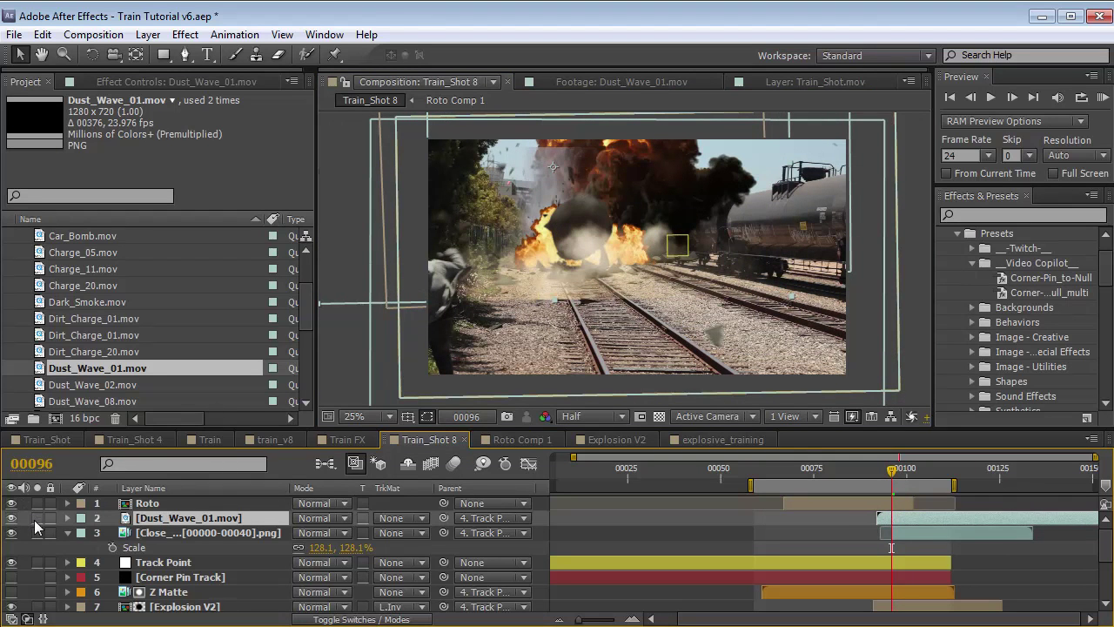
# Isolate the dust wave, mask off its lower edge with a rectangle feathered 68 pixels, and show all layers again
pyautogui.click(37, 518)
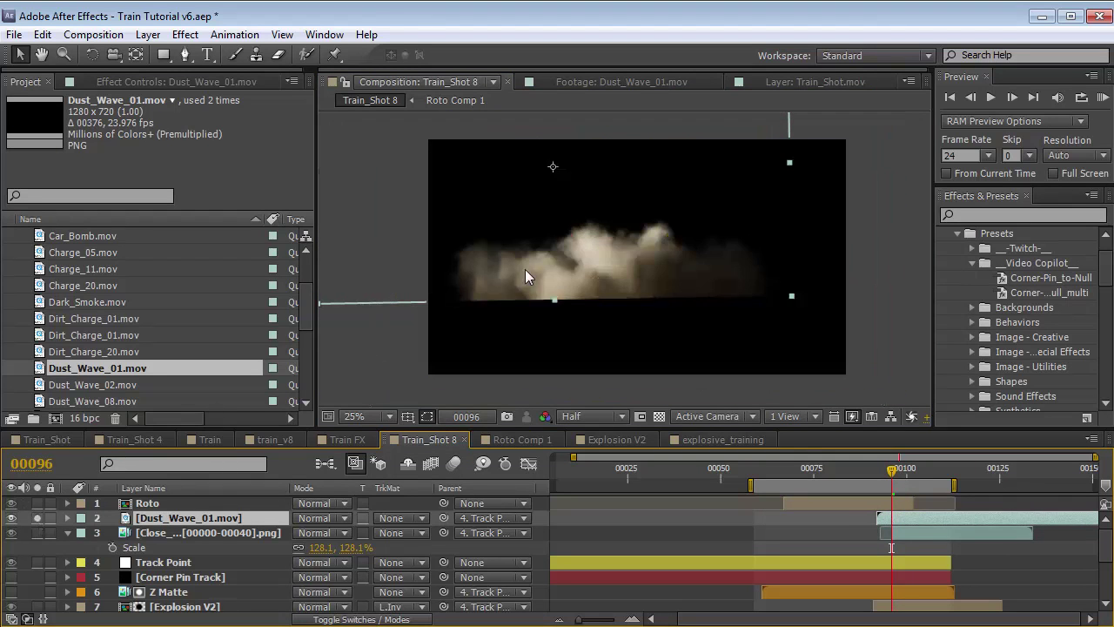
pyautogui.click(164, 54)
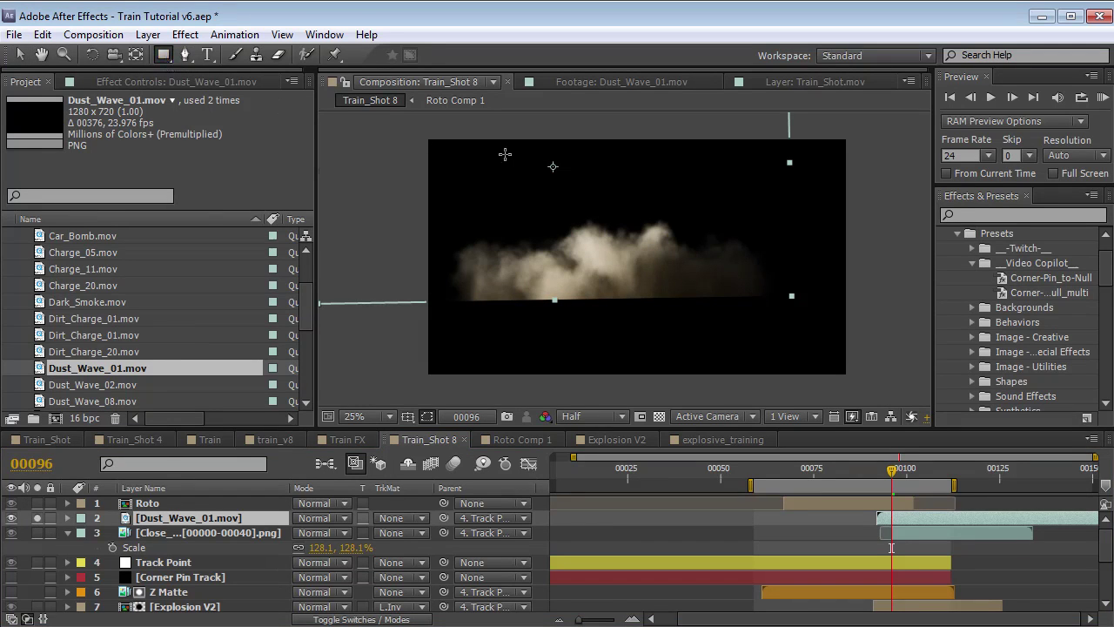
pyautogui.moveTo(368, 119)
pyautogui.mouseDown()
pyautogui.moveTo(865, 330)
pyautogui.moveTo(762, 281)
pyautogui.mouseUp()
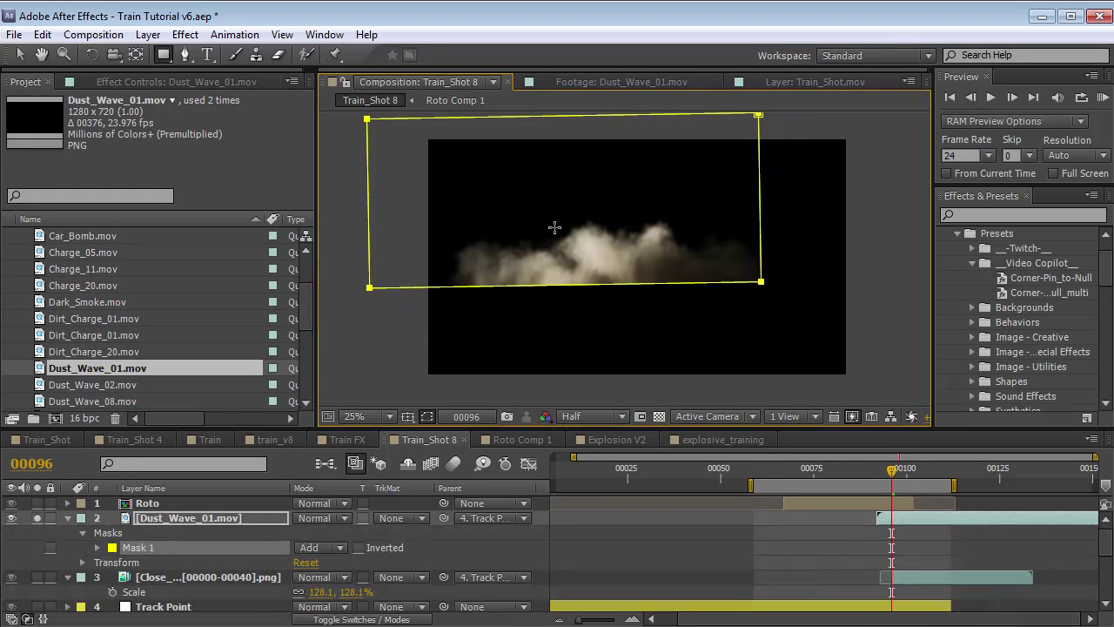
pyautogui.press('f')
pyautogui.moveTo(335, 555); pyautogui.dragTo(396, 555)
pyautogui.press('v')
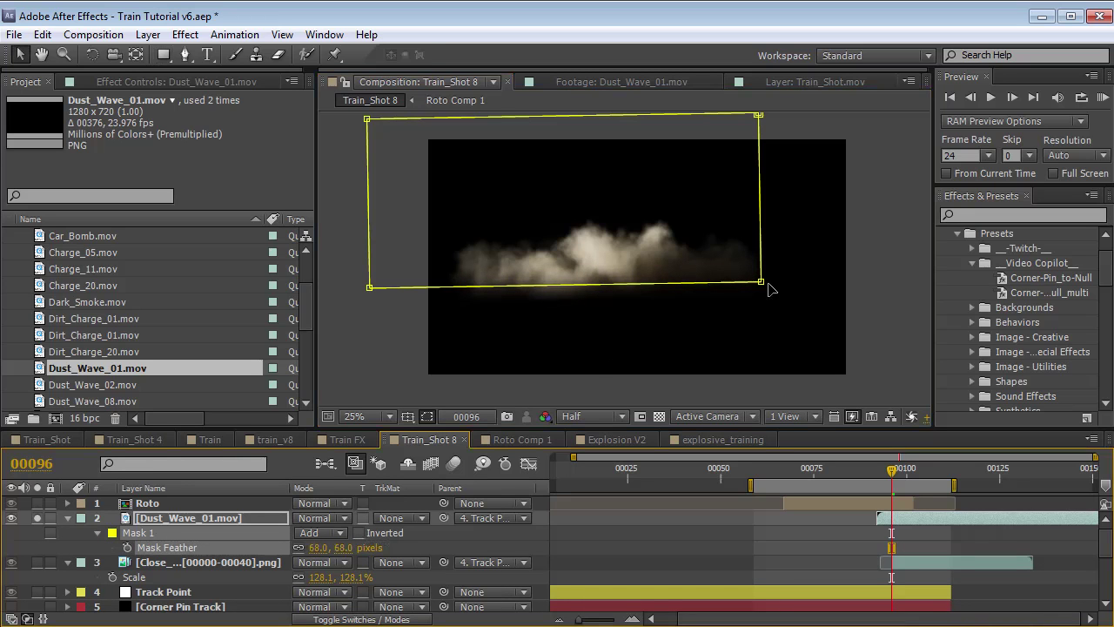
pyautogui.click(37, 518)
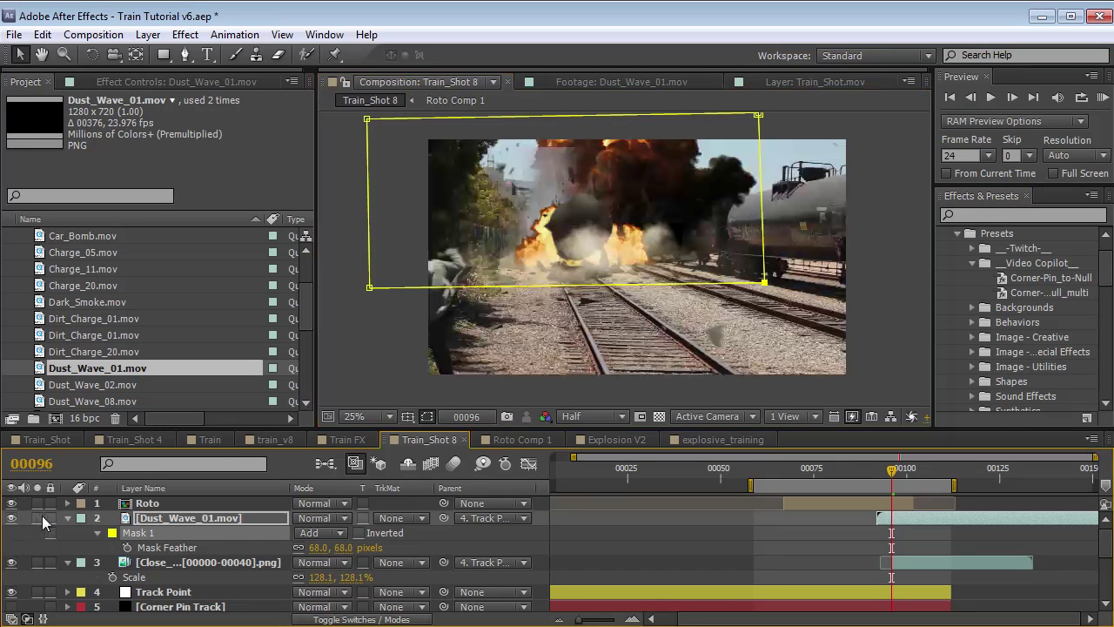
# Set the dust wave layer's opacity to 79% and its scale to 194.2%
pyautogui.press('t')
pyautogui.moveTo(303, 538); pyautogui.dragTo(355, 533)
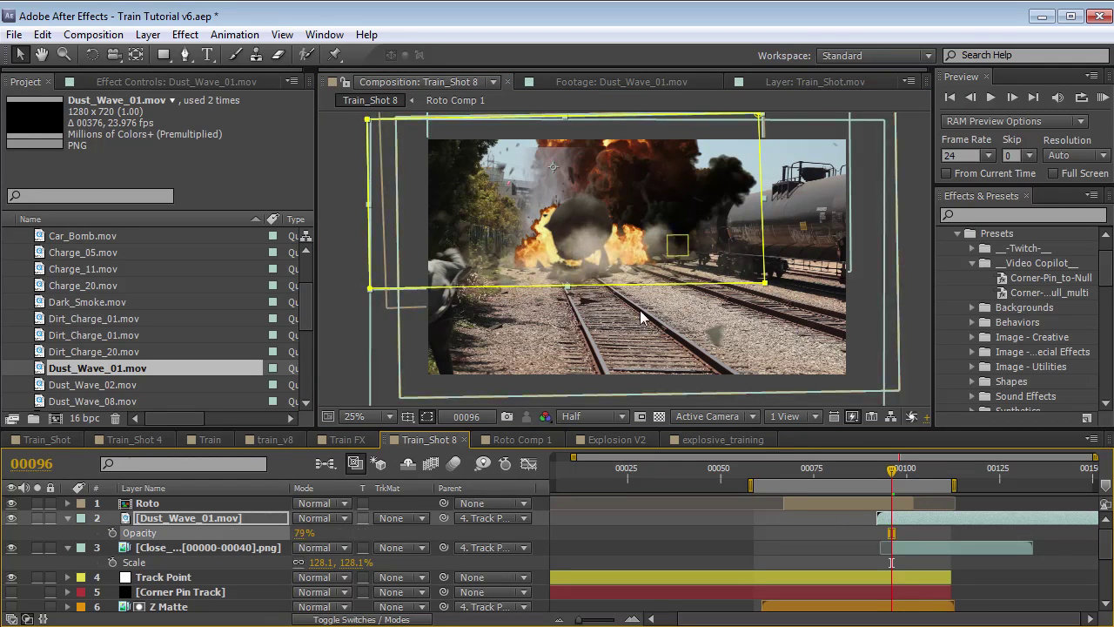
pyautogui.press('=')
pyautogui.moveTo(923, 556); pyautogui.dragTo(794, 527)
pyautogui.moveTo(799, 474)
pyautogui.mouseDown()
pyautogui.moveTo(821, 475)
pyautogui.moveTo(789, 475)
pyautogui.moveTo(798, 475)
pyautogui.mouseUp()
pyautogui.press('s')
pyautogui.moveTo(353, 533); pyautogui.dragTo(367, 533)
pyautogui.moveTo(795, 474); pyautogui.dragTo(753, 474)
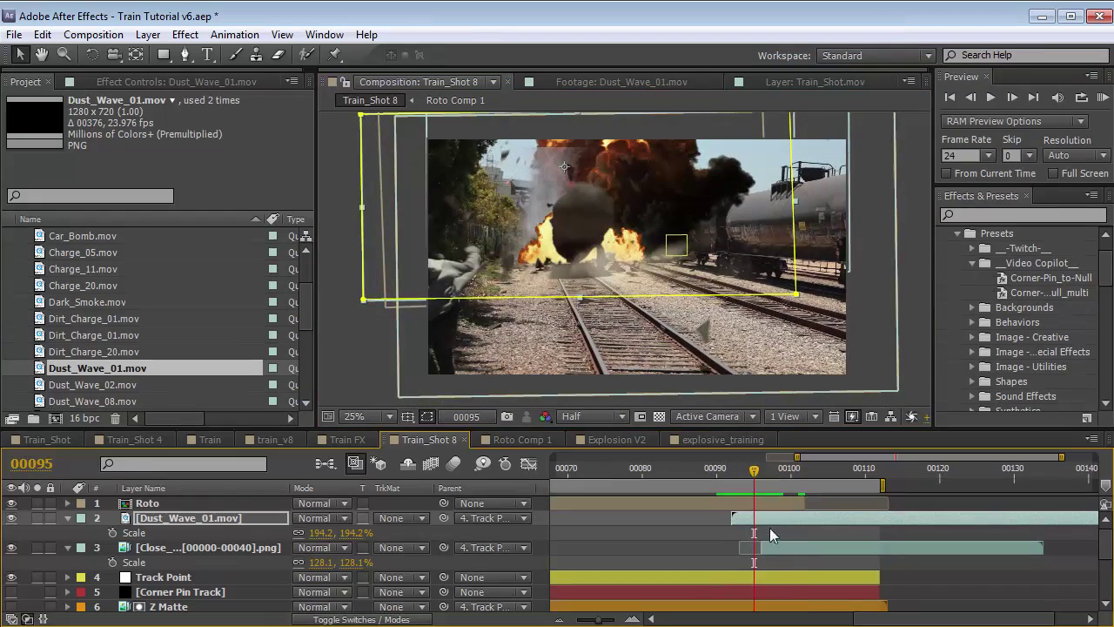
# Slide the dust wave layer to start at frame 93, begin the work area at frame 77, and check the impact frames
pyautogui.moveTo(764, 523); pyautogui.dragTo(771, 522)
pyautogui.moveTo(754, 474); pyautogui.dragTo(621, 480)
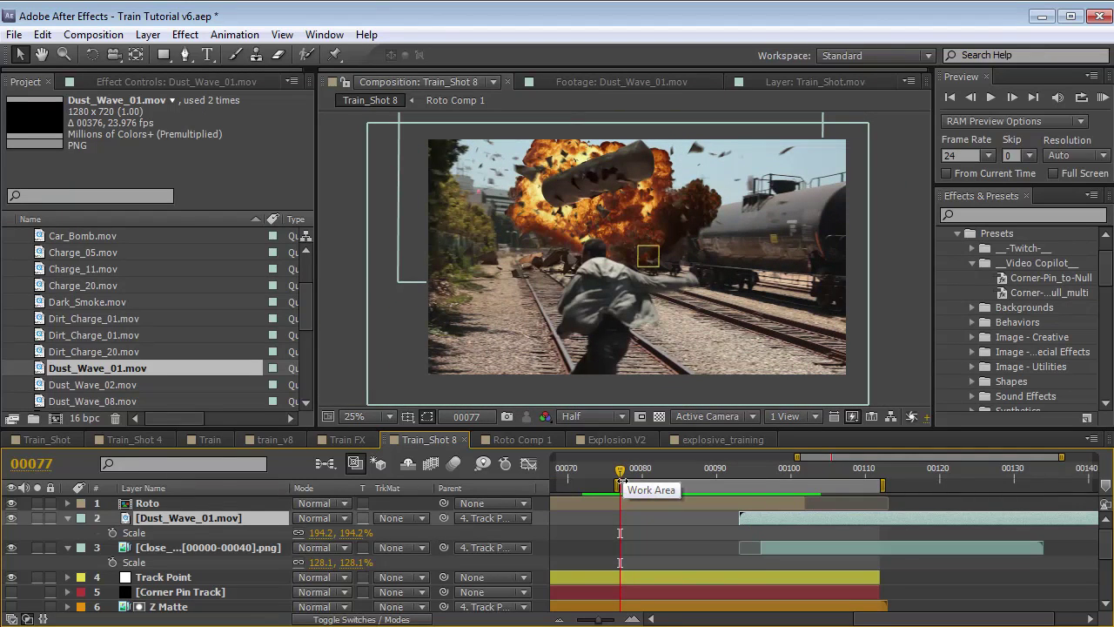
pyautogui.click(737, 475)
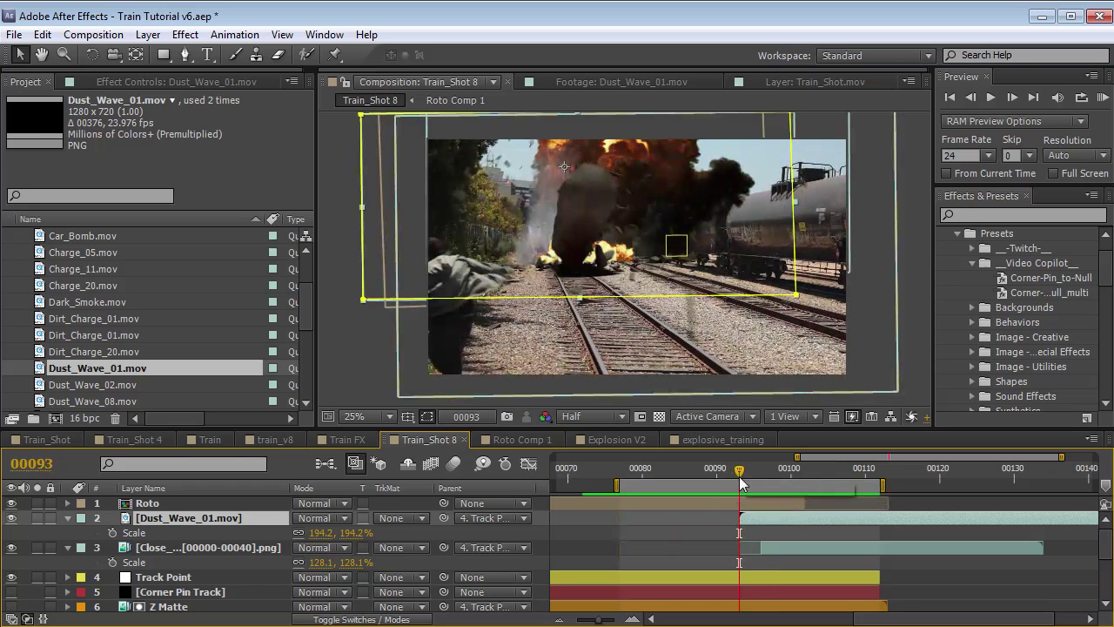
pyautogui.click(769, 477)
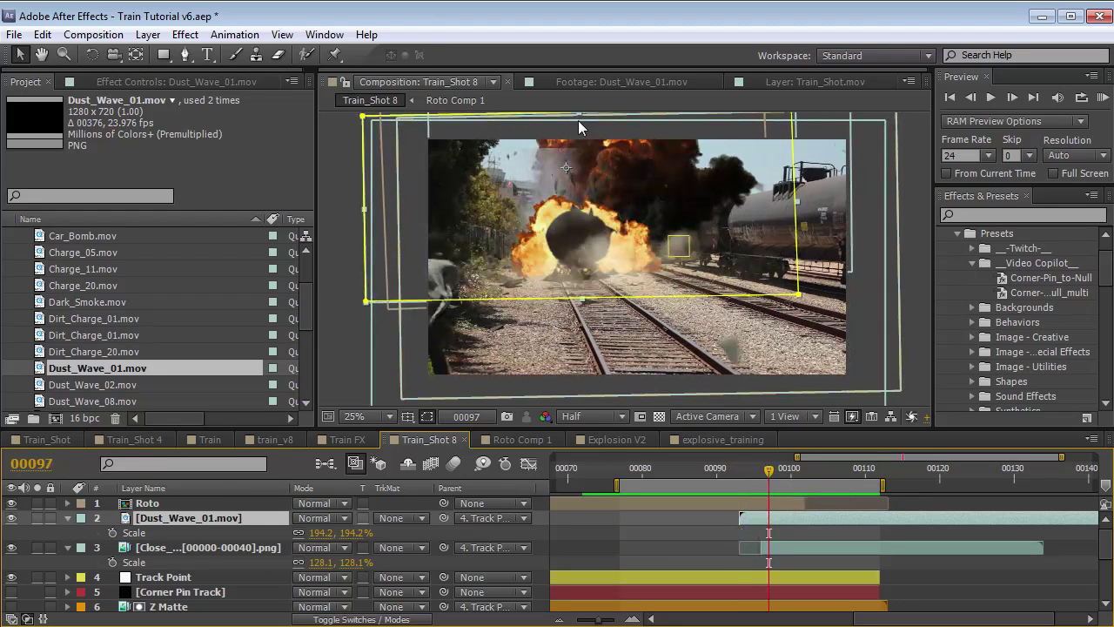
# Add a rectangular Subtract mask with 203-pixel feather over the top of Dirt_Charge_20.mov and preview the shot
pyautogui.scroll(-3, 174, 575)
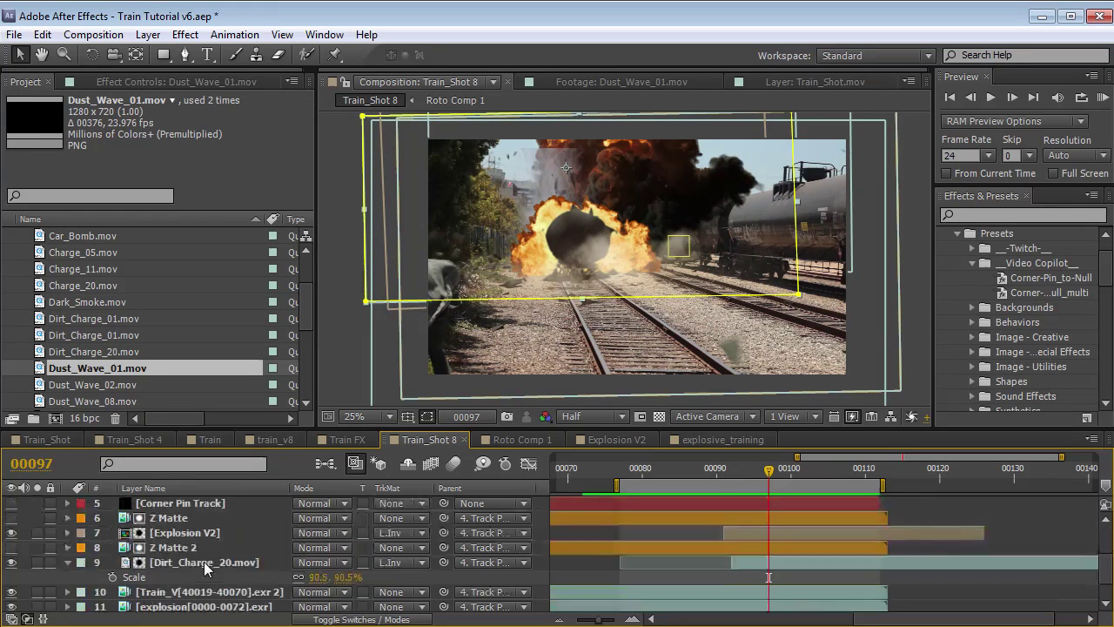
pyautogui.click(260, 563)
pyautogui.moveTo(480, 193); pyautogui.dragTo(489, 223)
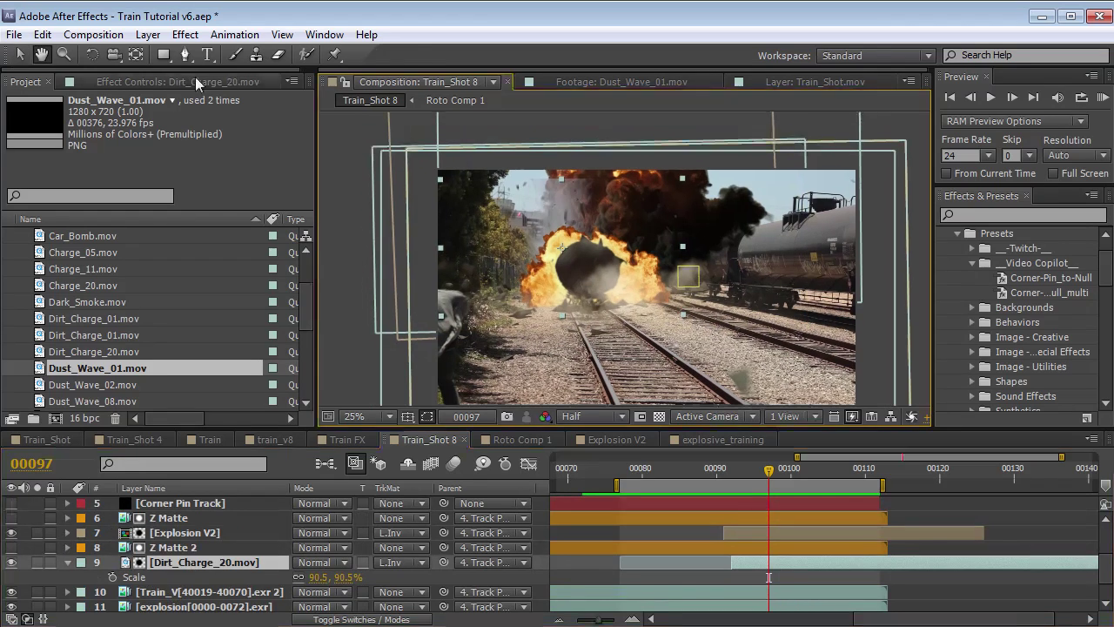
pyautogui.click(163, 54)
pyautogui.moveTo(381, 135); pyautogui.dragTo(785, 201)
pyautogui.press('f')
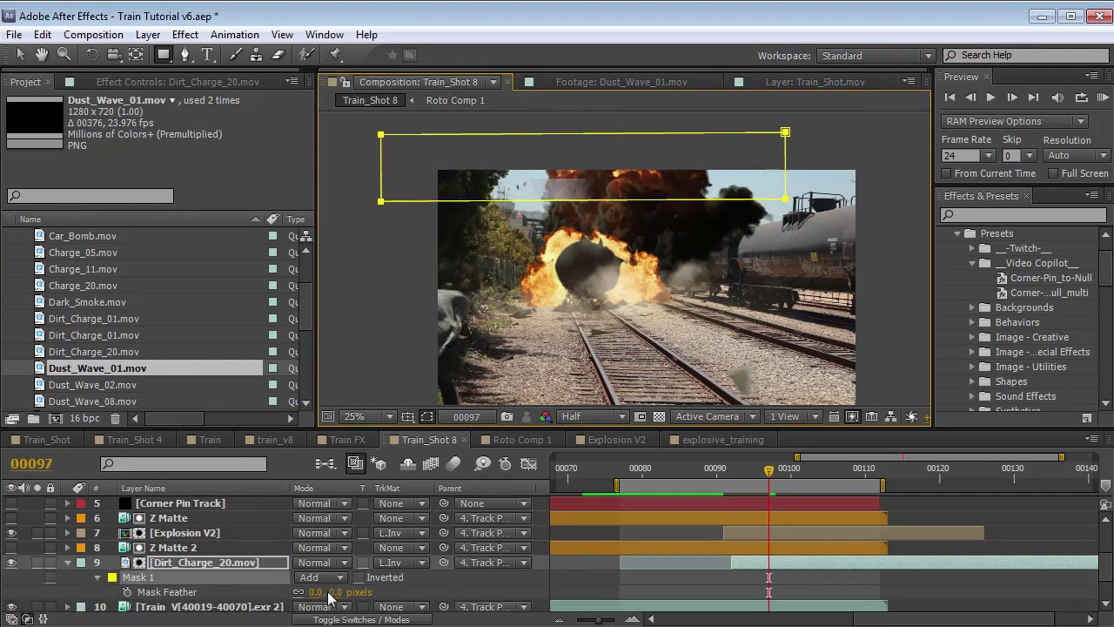
pyautogui.moveTo(334, 599); pyautogui.dragTo(525, 613)
pyautogui.click(320, 577)
pyautogui.click(335, 621)
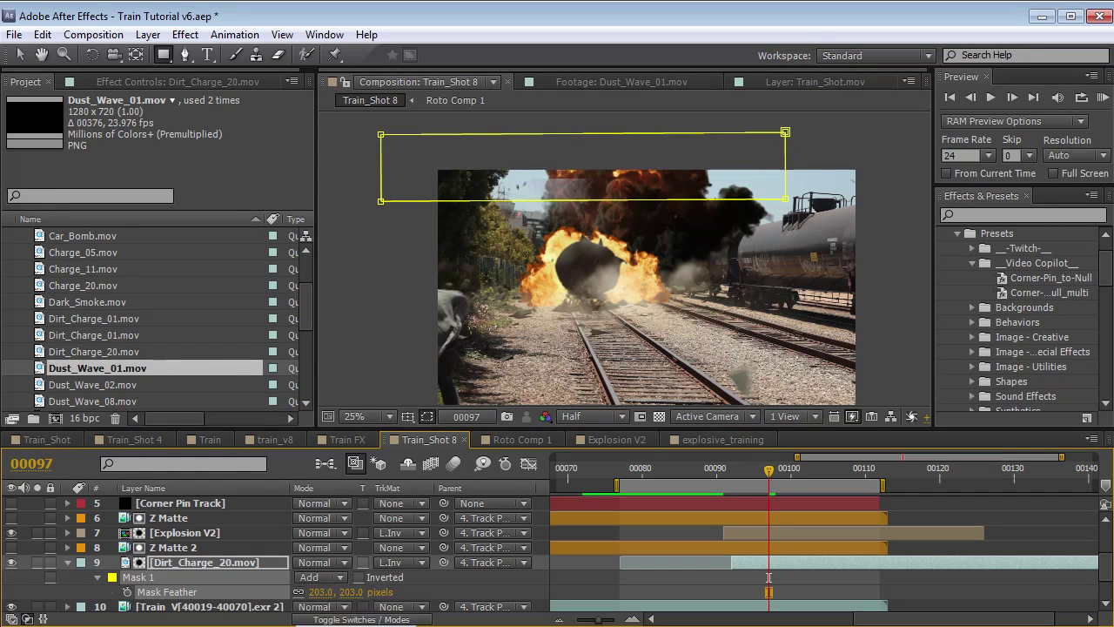
pyautogui.press('space')
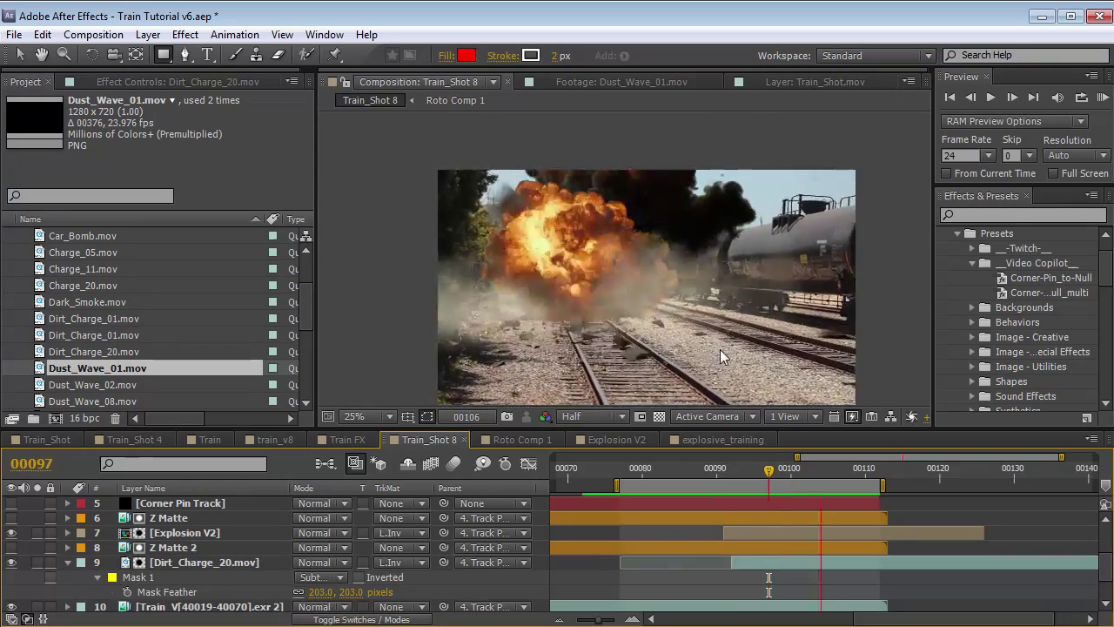
pyautogui.press('space')
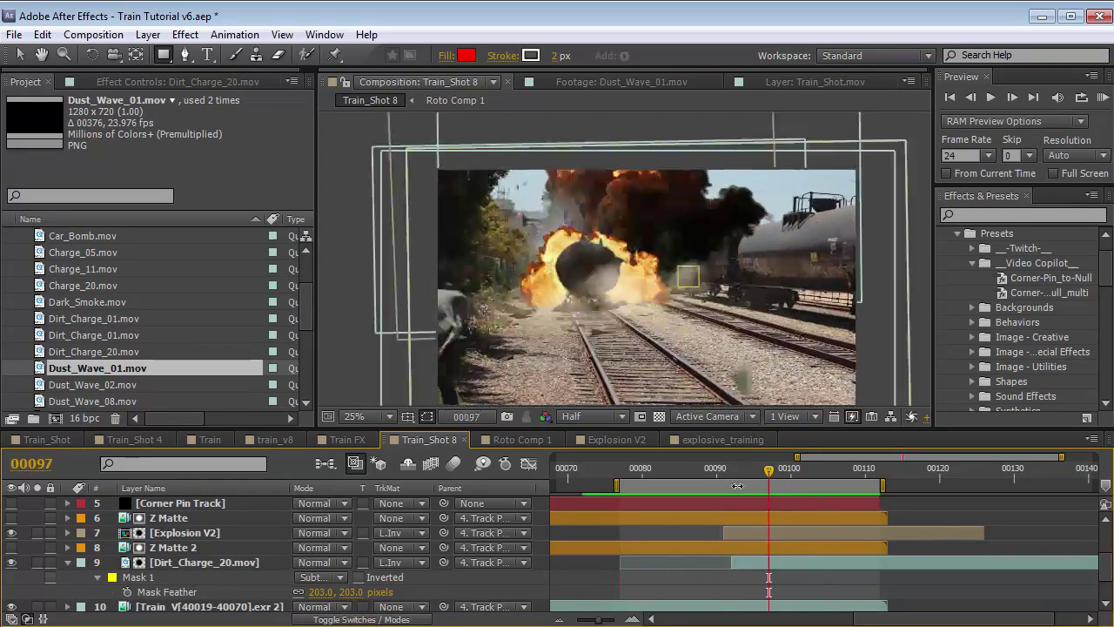
# Duplicate the Dust_Wave_01.mov layer and move the copy earlier to start at about frame 60
pyautogui.press('-')
pyautogui.scroll(-1, 715, 545)
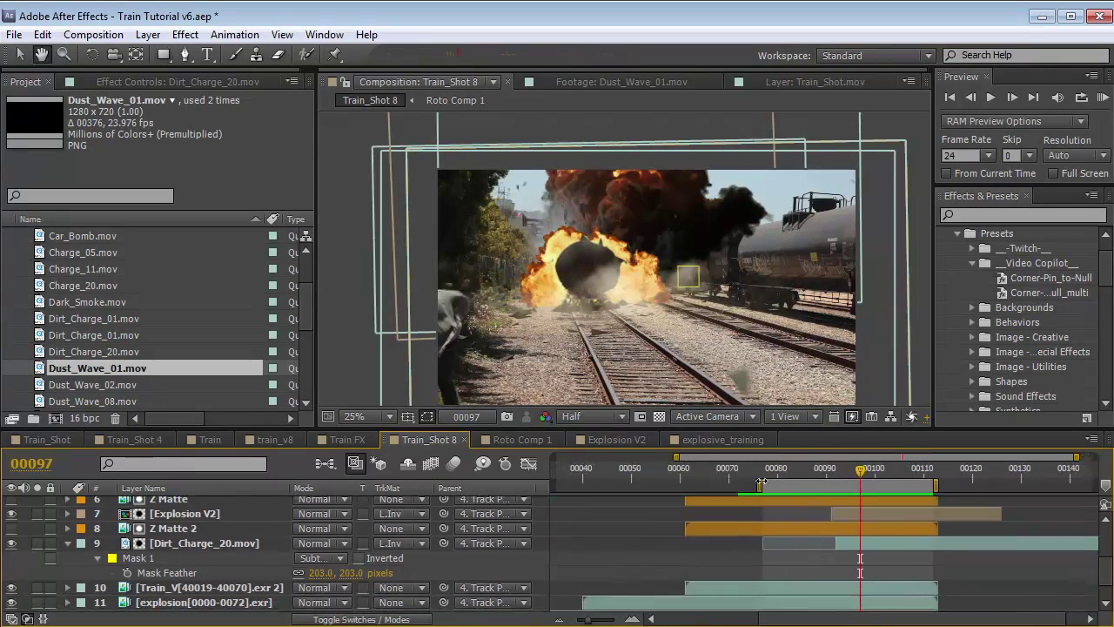
pyautogui.click(763, 472)
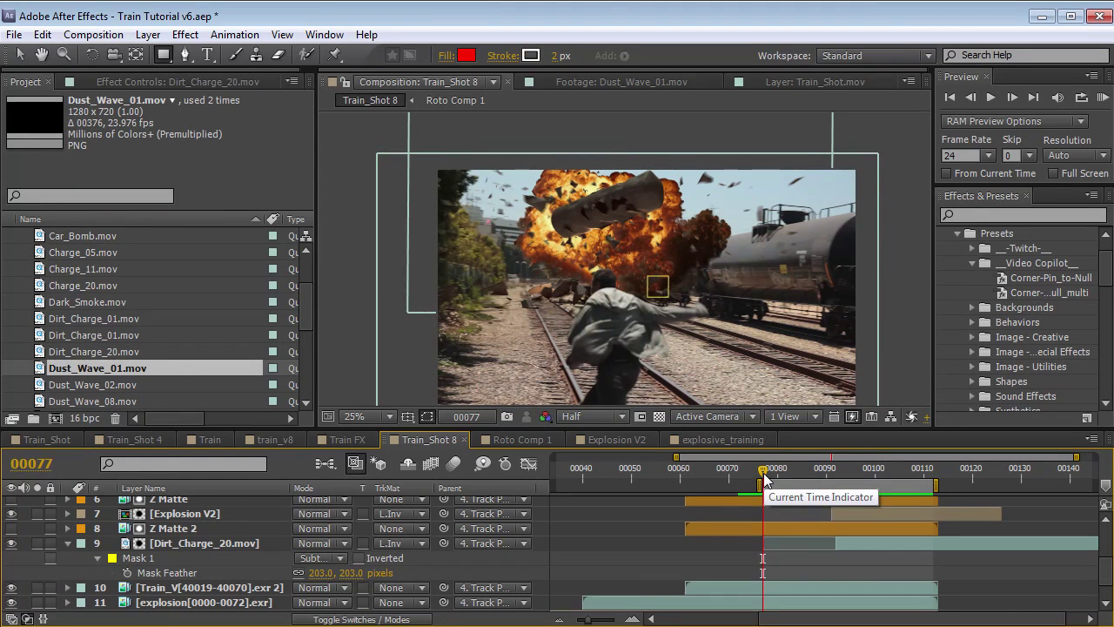
pyautogui.moveTo(764, 473); pyautogui.dragTo(725, 502)
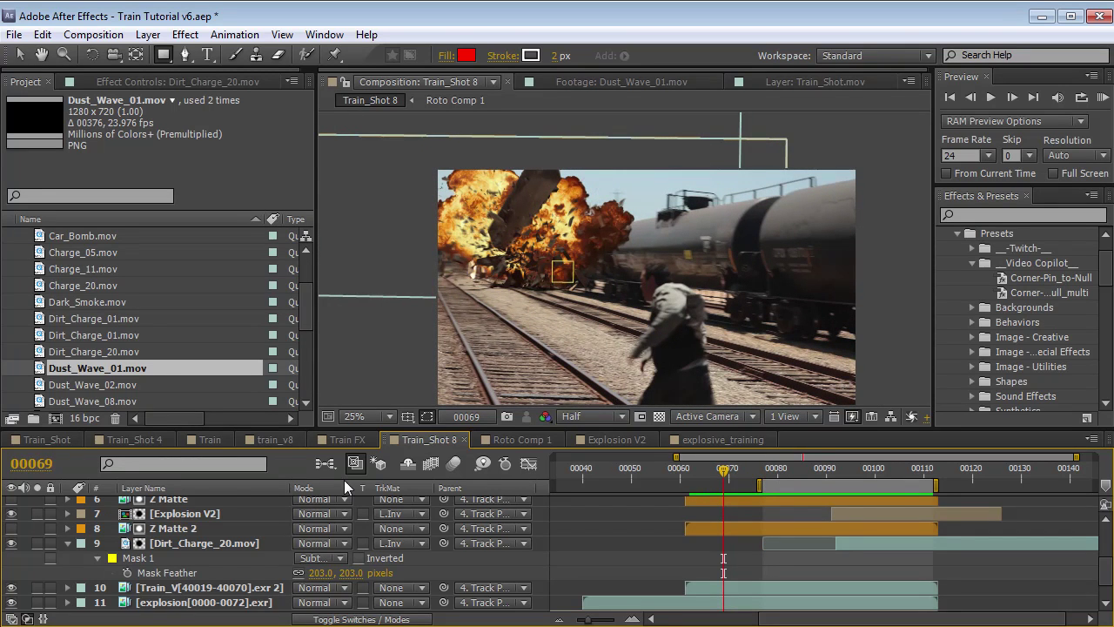
pyautogui.scroll(5, 173, 577)
pyautogui.click(168, 520)
pyautogui.hotkey('ctrl', 'd')
pyautogui.moveTo(873, 519); pyautogui.dragTo(712, 519)
# Scale down the duplicated dust wave and place it behind the flying train car at the base of the first explosion
pyautogui.press('v')
pyautogui.press('s')
pyautogui.moveTo(348, 539); pyautogui.dragTo(257, 541)
pyautogui.press('t')
pyautogui.moveTo(634, 250); pyautogui.dragTo(622, 243)
pyautogui.press(',')
pyautogui.press('.')
pyautogui.moveTo(599, 280); pyautogui.dragTo(595, 277)
# Examine the added ground dust behind the runner in an enlarged view, stepping through frames up to 79
pyautogui.moveTo(735, 477); pyautogui.dragTo(759, 471)
pyautogui.press('`')
pyautogui.press('.')
pyautogui.press('pagedown')
pyautogui.press('pagedown')
pyautogui.press('pagedown')
pyautogui.press('pagedown')
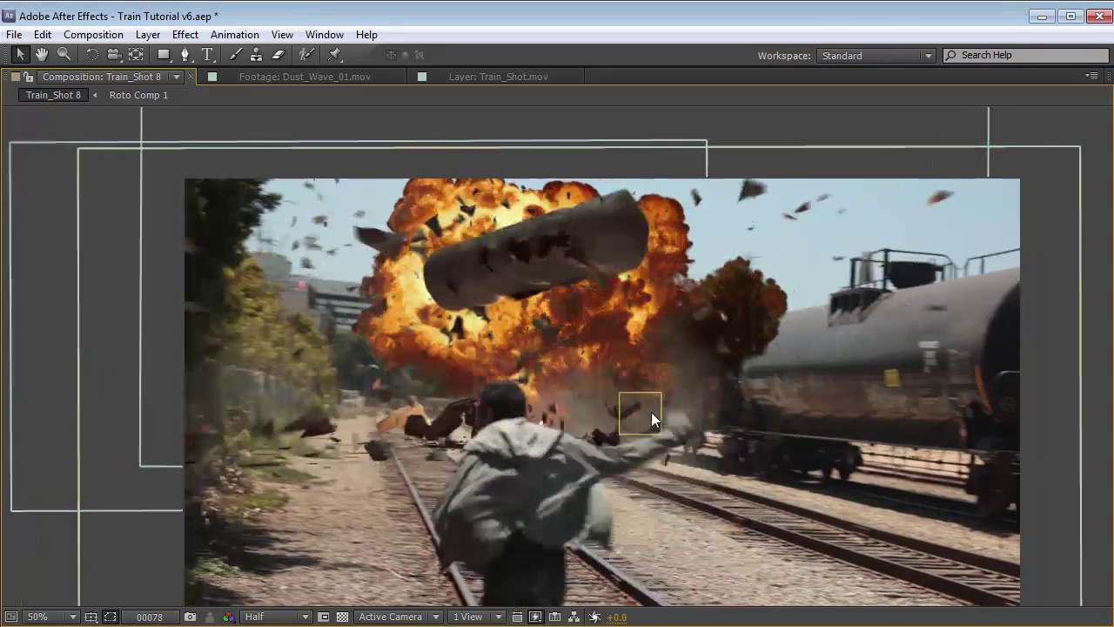
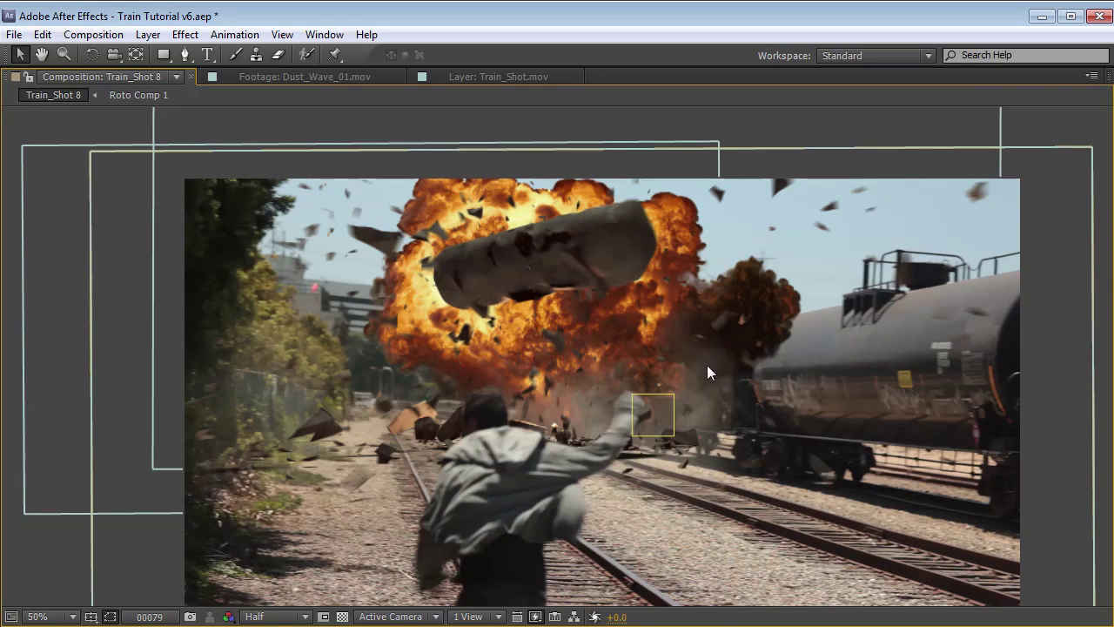
pyautogui.press('`')
# Compare the composite with the original Train_Shot.mov plate at frame 79 by isolating that layer on and off
pyautogui.scroll(-2, 657, 297)
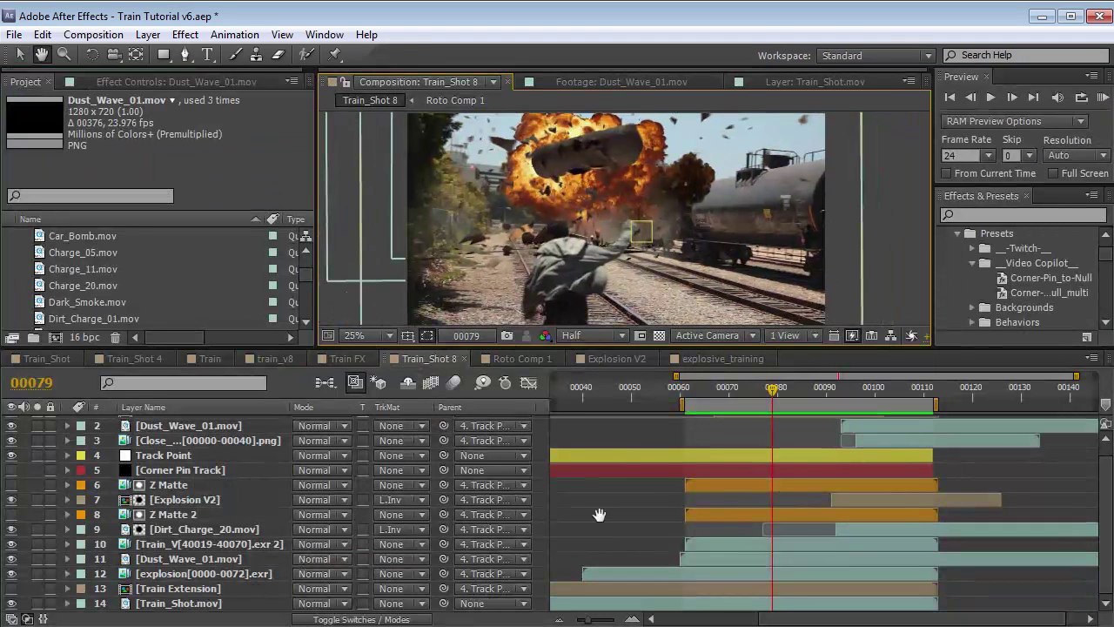
pyautogui.click(154, 603)
pyautogui.click(38, 604)
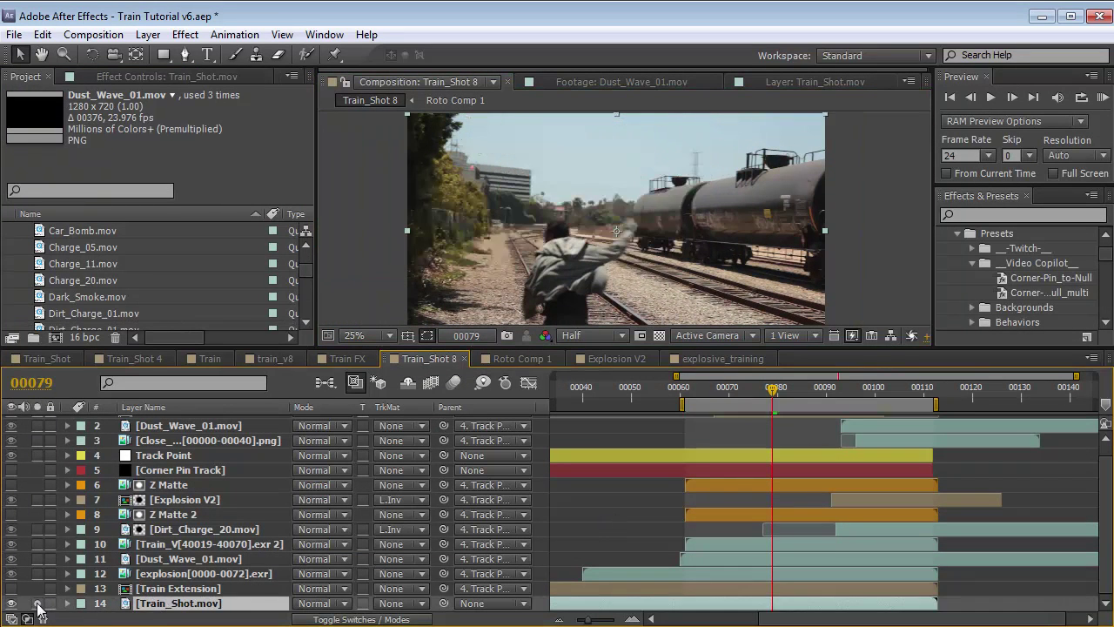
pyautogui.click(37, 604)
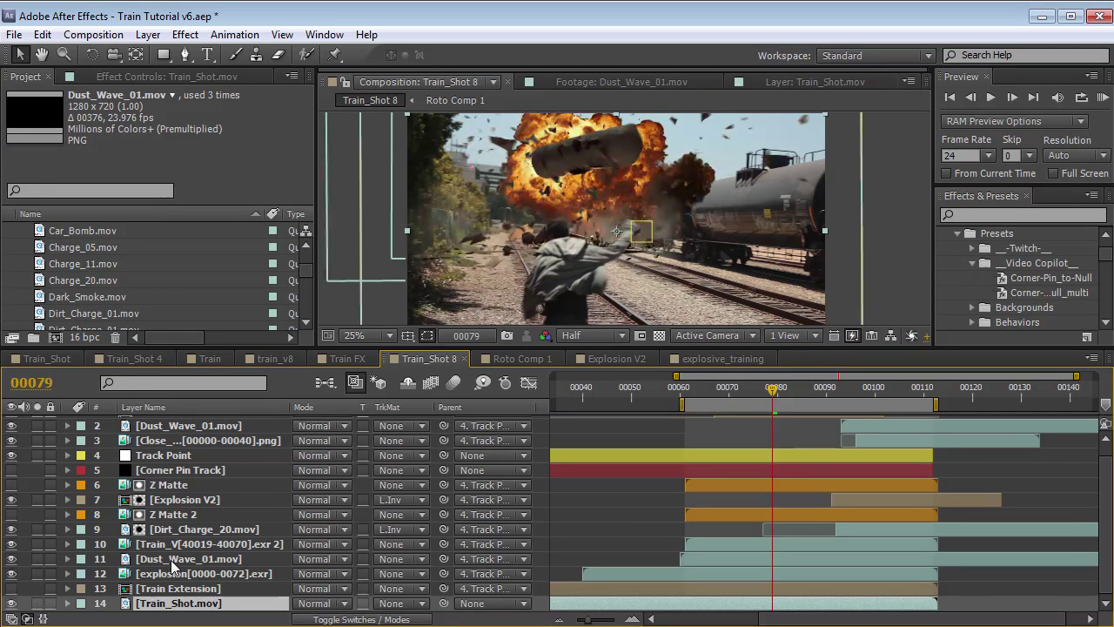
pyautogui.click(38, 603)
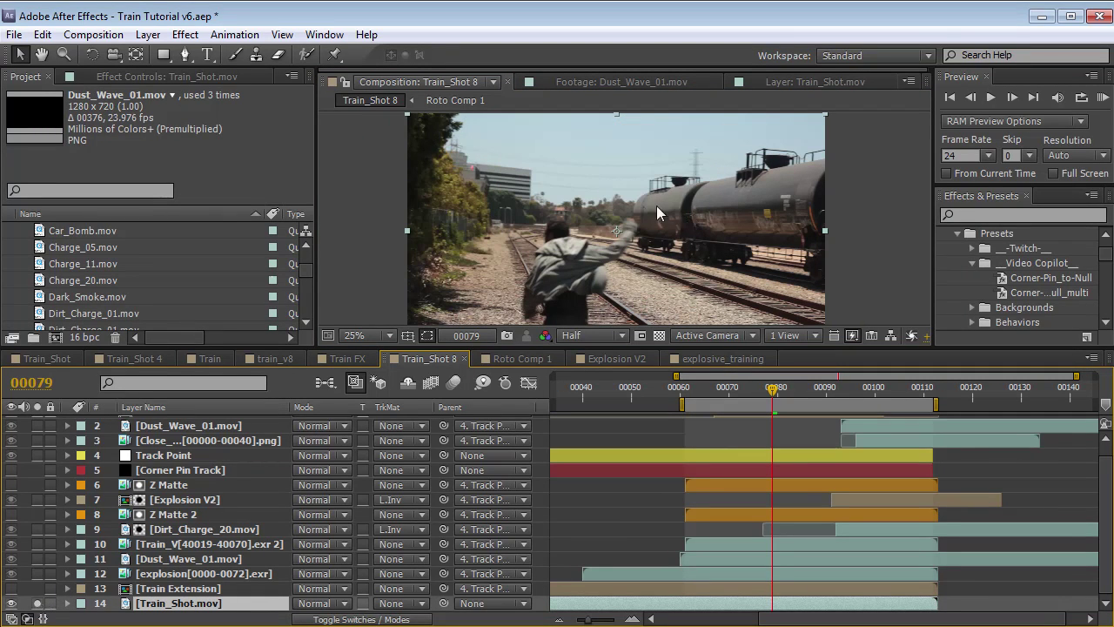
pyautogui.click(37, 603)
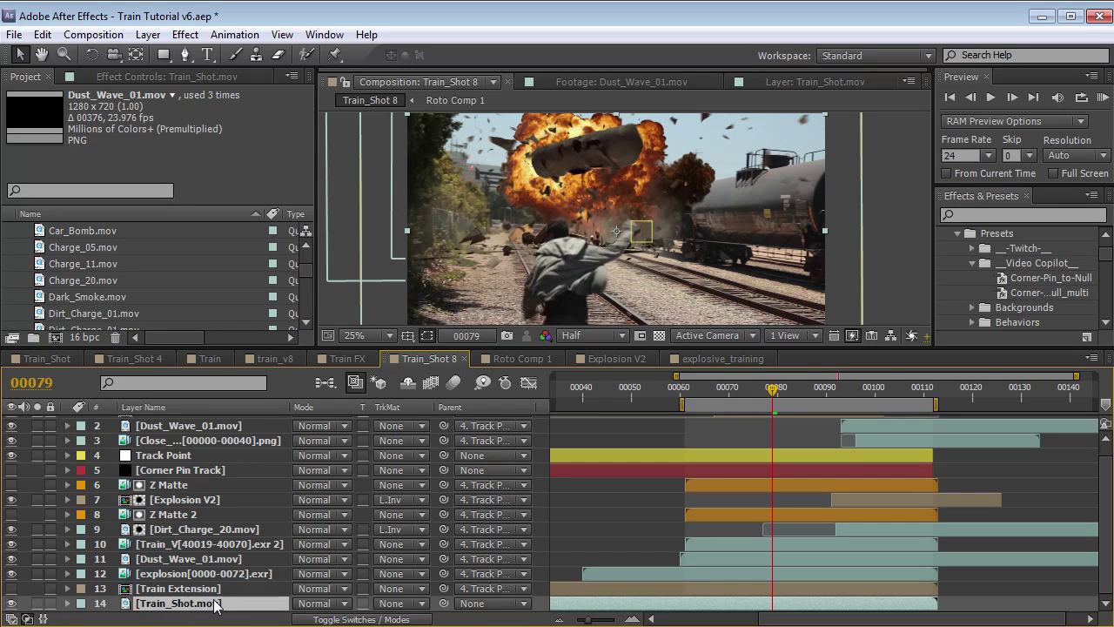
# Duplicate the Train_Shot.mov layer and place the copy directly above the explosion[0000-0072].exr layer
pyautogui.click(42, 35)
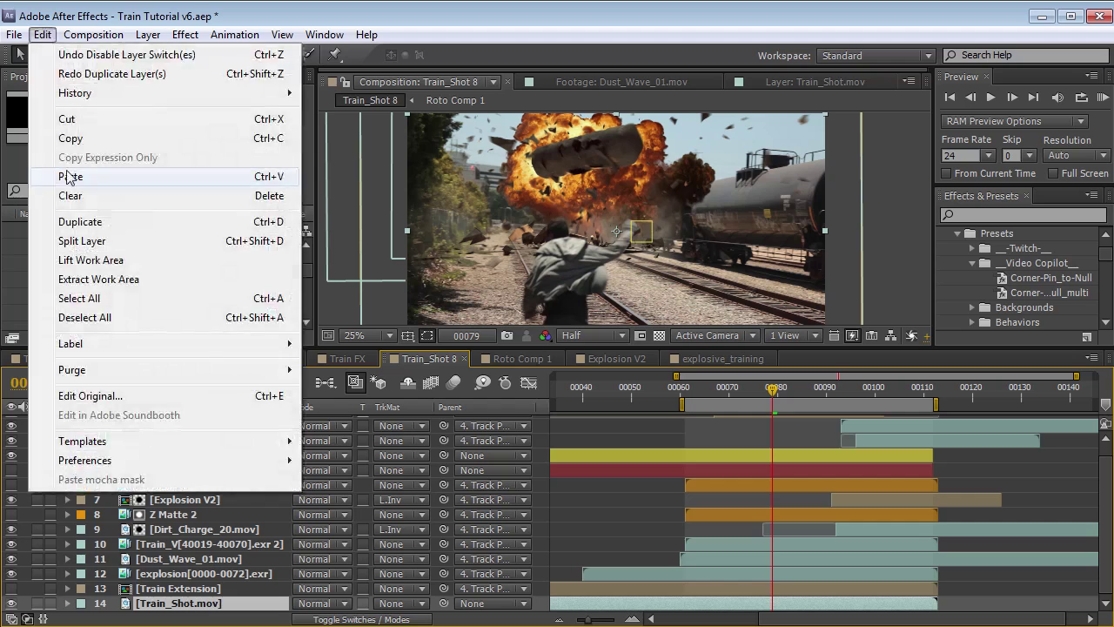
pyautogui.click(79, 219)
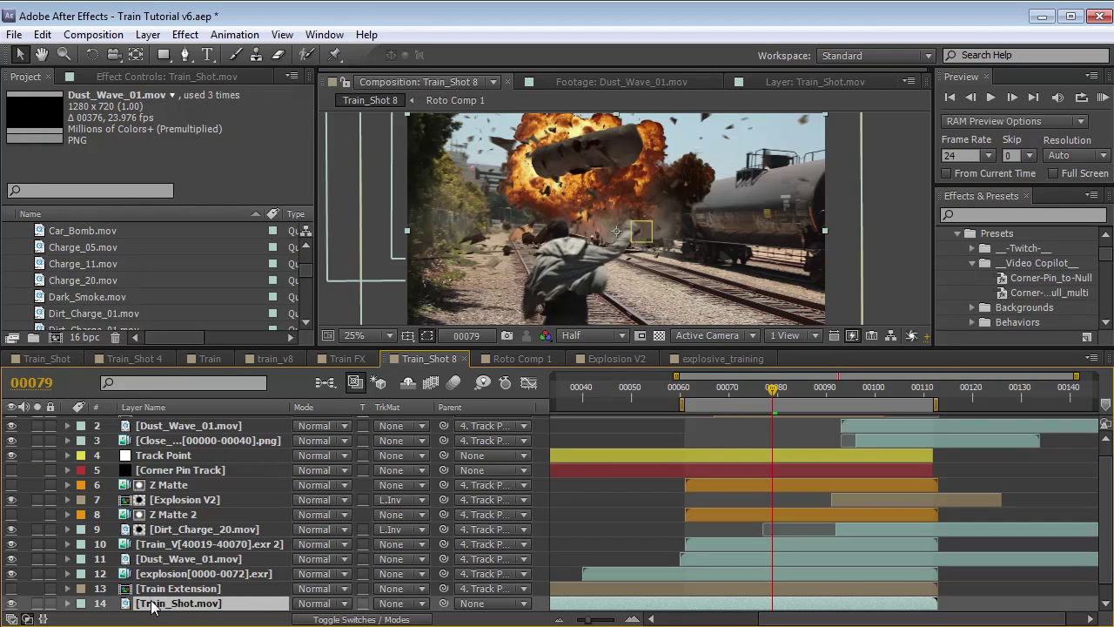
pyautogui.moveTo(152, 609); pyautogui.dragTo(152, 585)
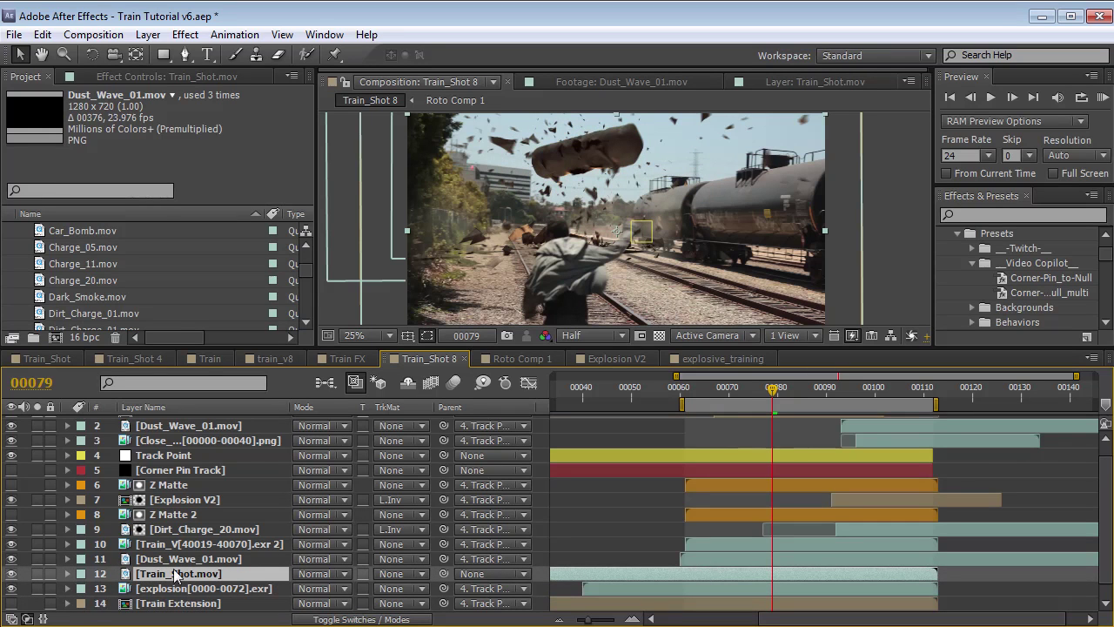
# Create a black 1920 x 1080 px solid named Train_Matte
pyautogui.click(150, 35)
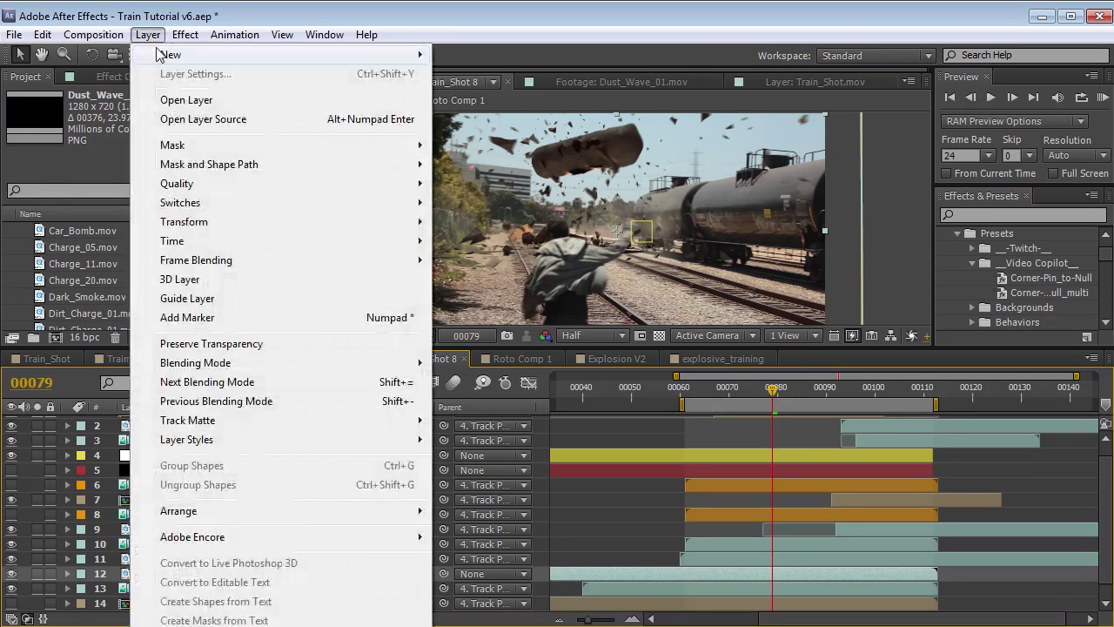
pyautogui.moveTo(426, 57)
pyautogui.click(463, 75)
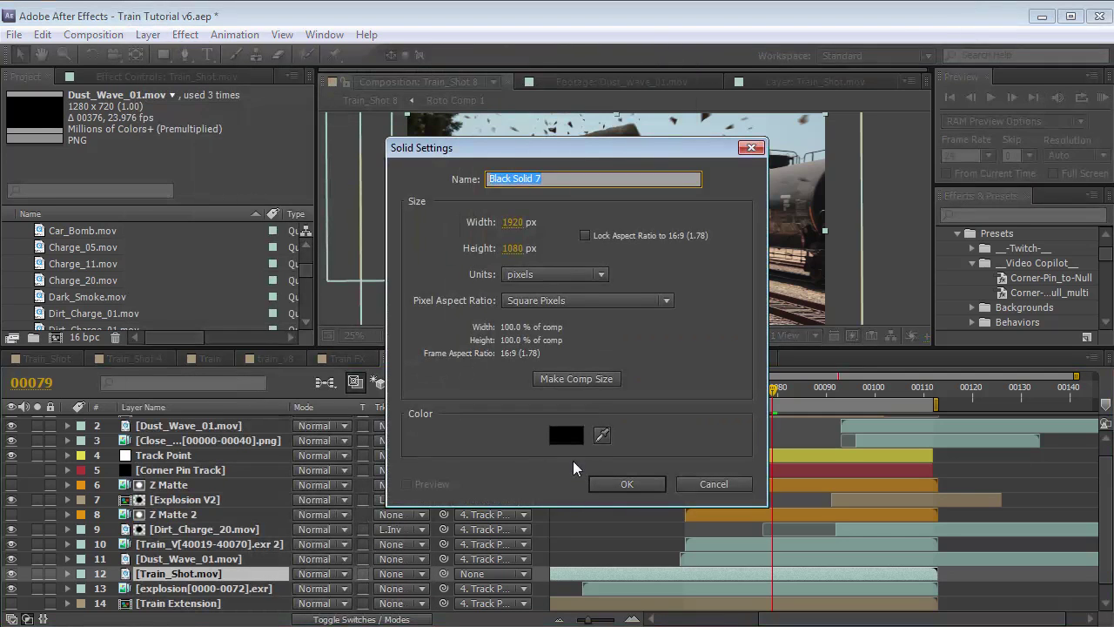
pyautogui.write('Train_Matte')
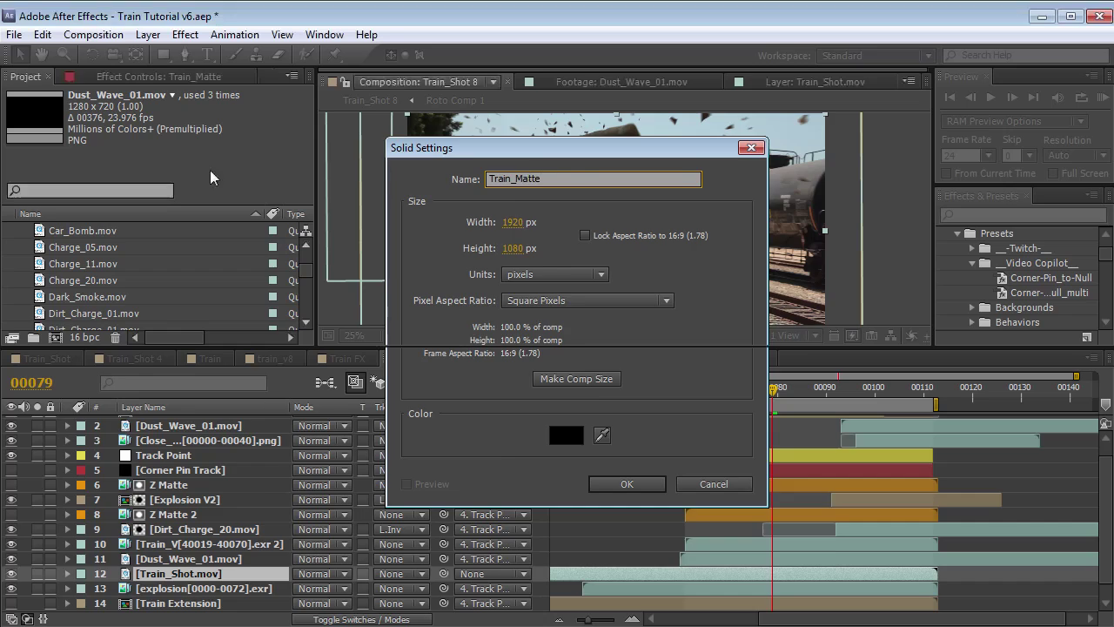
pyautogui.press('Return')
# Place the Train_Matte solid directly above the duplicated Train_Shot.mov layer and parent it to Track Point
pyautogui.press('`')
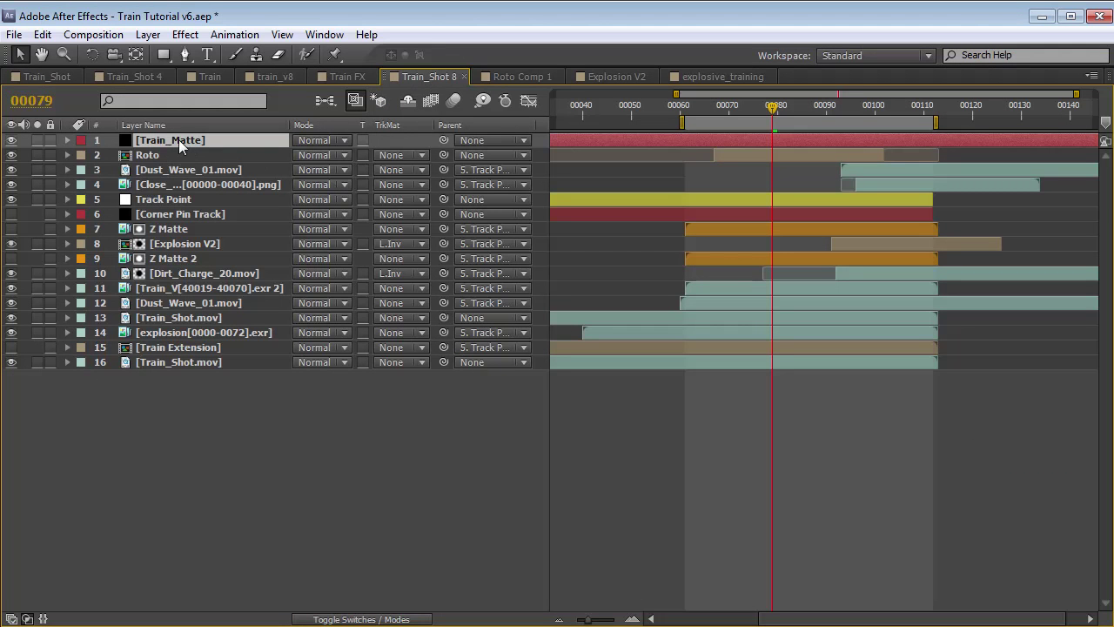
pyautogui.moveTo(177, 140); pyautogui.dragTo(174, 315)
pyautogui.click(159, 322)
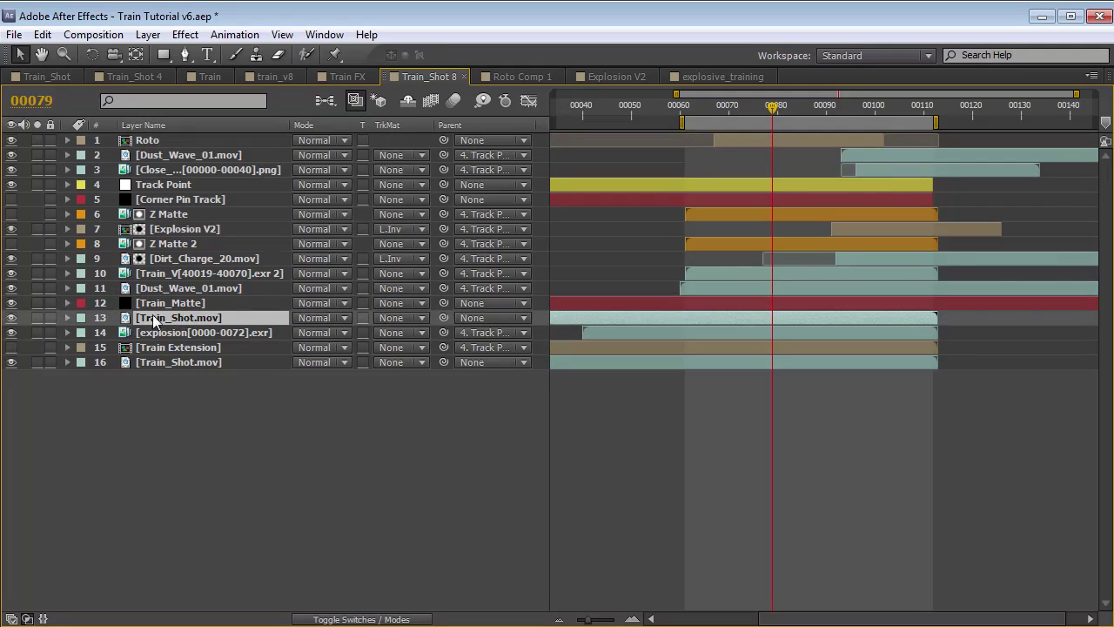
pyautogui.click(160, 304)
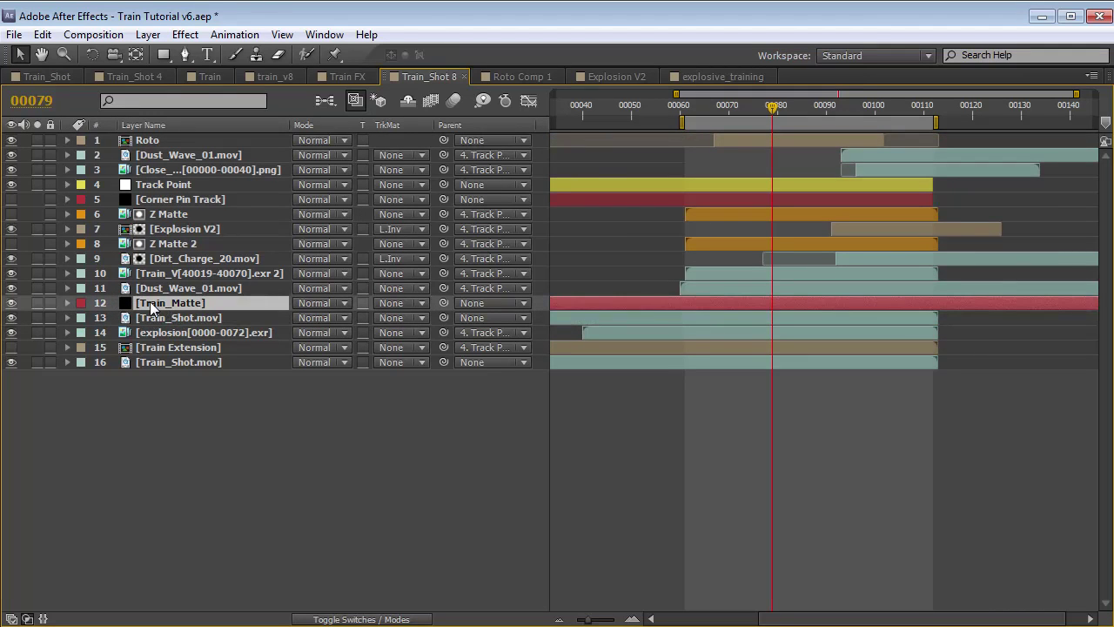
pyautogui.moveTo(443, 303); pyautogui.dragTo(156, 185)
pyautogui.press('`')
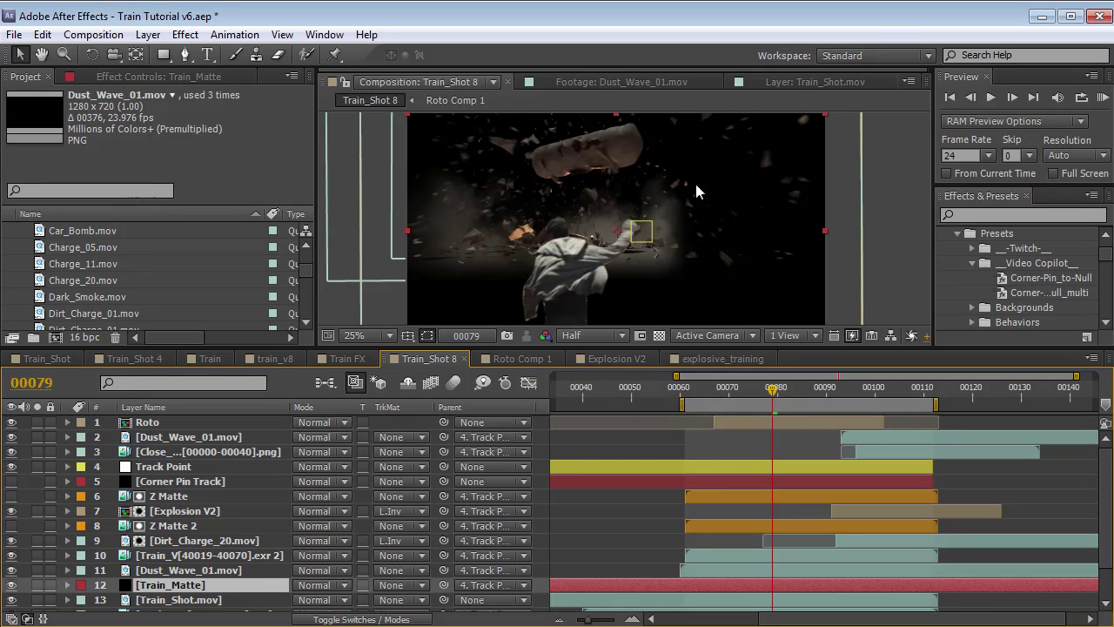
# Go to frame 76 and hide the Train_Matte solid so the parked train can be traced with the Pen tool
pyautogui.moveTo(772, 403)
pyautogui.mouseDown()
pyautogui.moveTo(749, 398)
pyautogui.moveTo(765, 399)
pyautogui.moveTo(758, 405)
pyautogui.mouseUp()
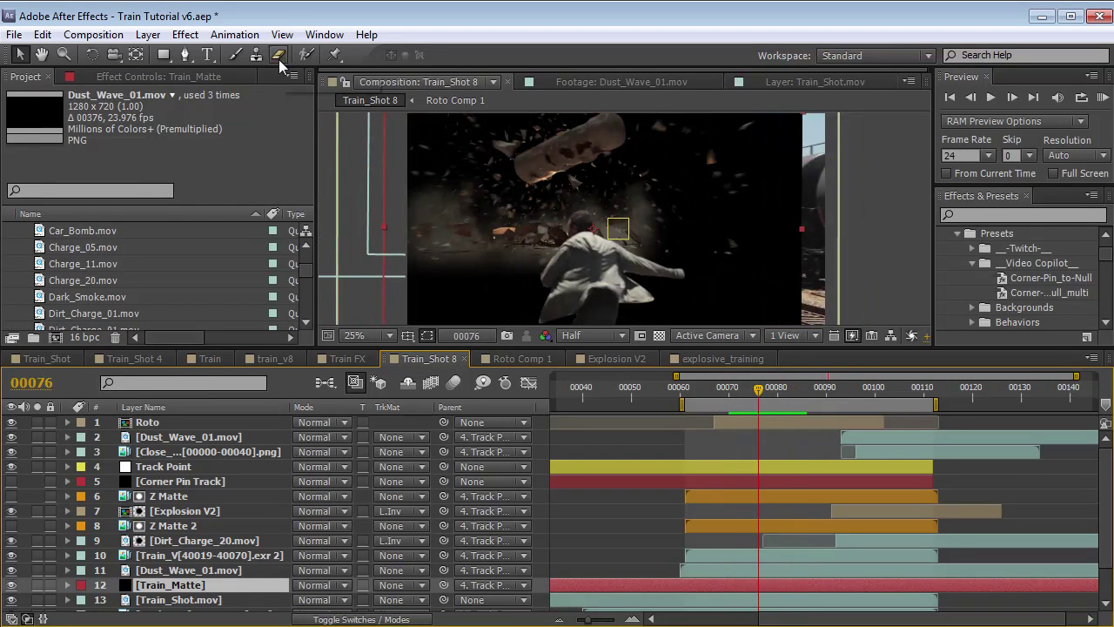
pyautogui.click(186, 54)
pyautogui.click(11, 586)
pyautogui.click(12, 586)
pyautogui.click(12, 586)
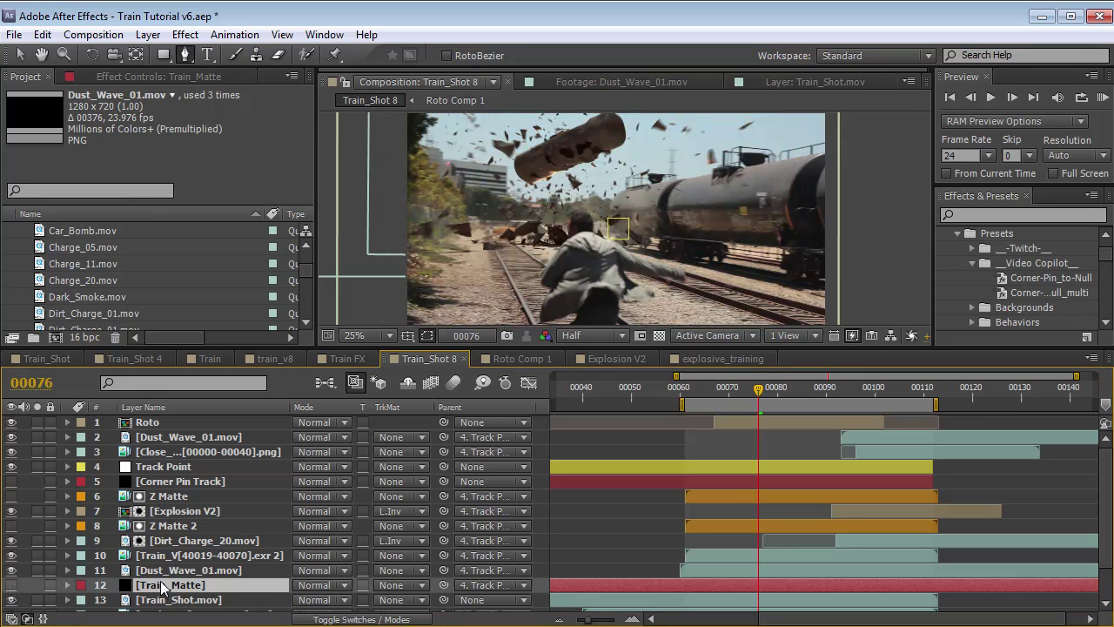
# Draw a closed mask on Train_Matte around the parked tank cars, following the roofline, rounded end and wheels
pyautogui.scroll(1, 652, 226)
pyautogui.press('`')
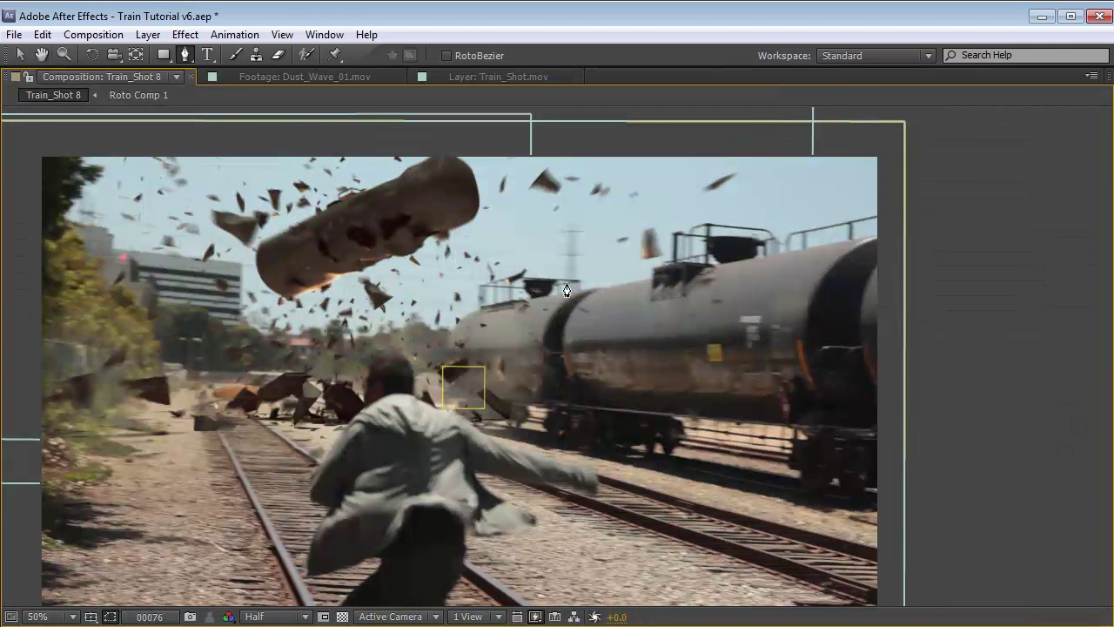
pyautogui.click(602, 284)
pyautogui.click(485, 307)
pyautogui.moveTo(454, 328); pyautogui.dragTo(449, 342)
pyautogui.click(455, 376)
pyautogui.click(470, 402)
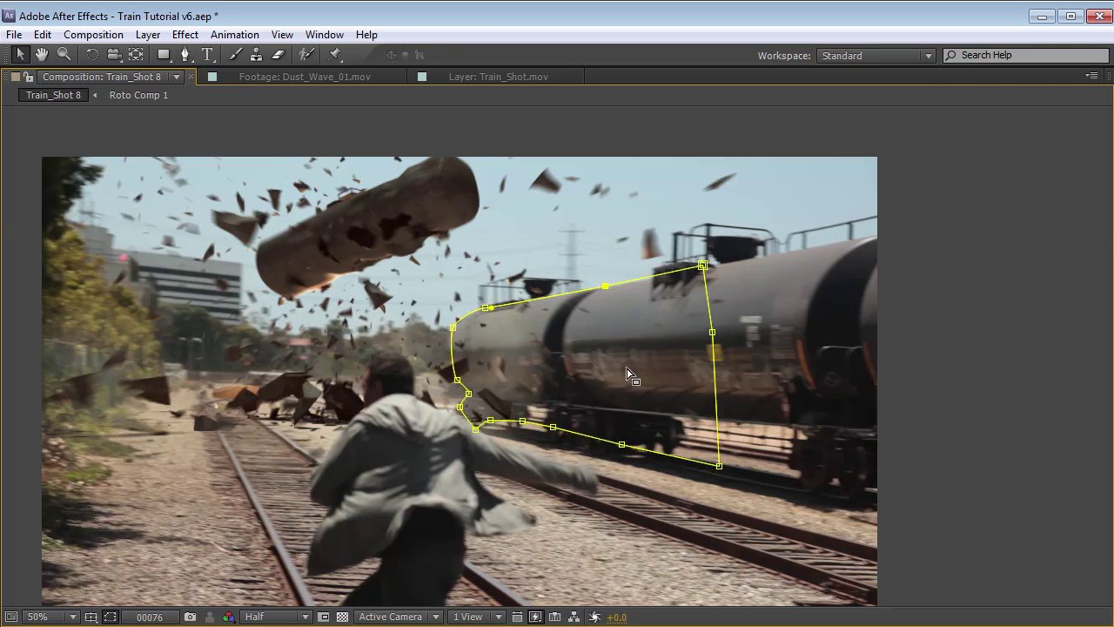
pyautogui.press('`')
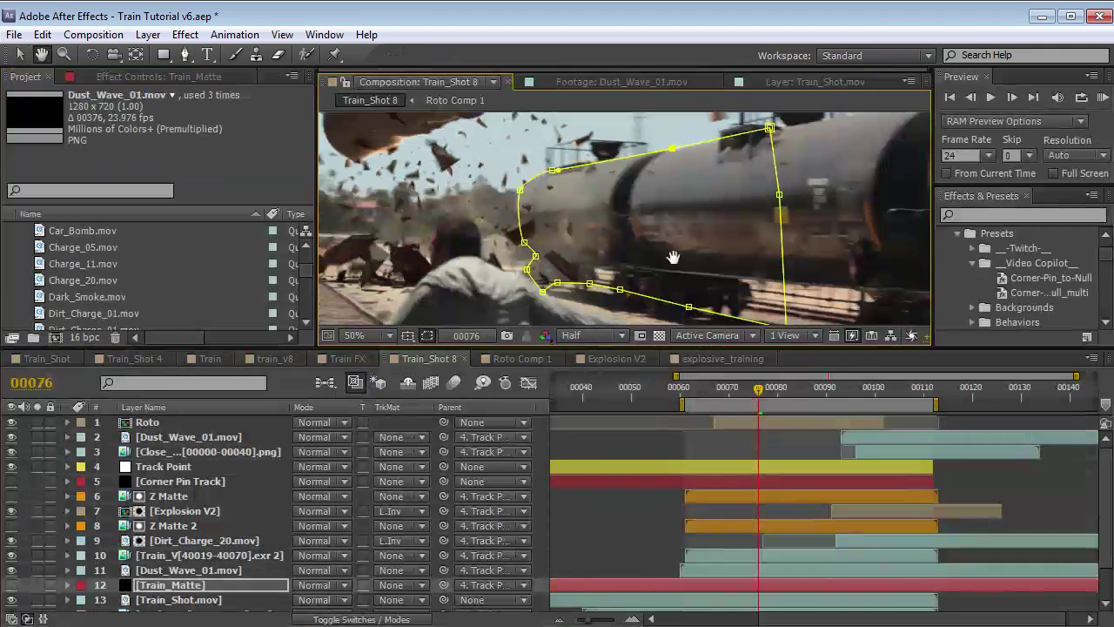
# Set the duplicated Train_Shot.mov layer's track matte to Alpha Matte using Train_Matte
pyautogui.press('v')
pyautogui.scroll(-3, 197, 535)
pyautogui.click(171, 559)
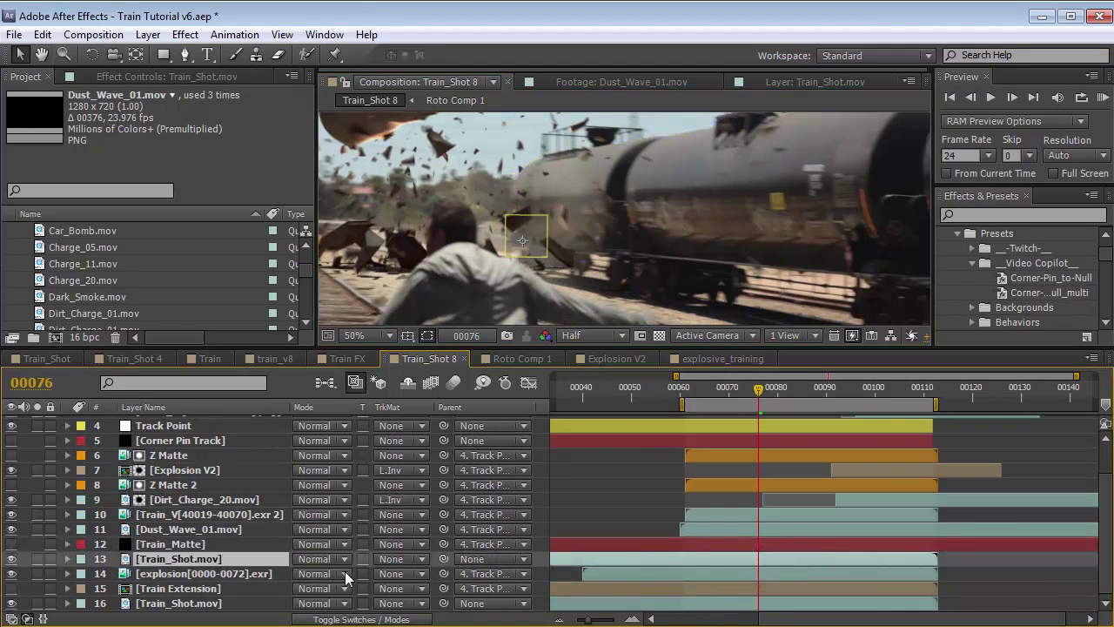
pyautogui.click(400, 560)
pyautogui.click(423, 607)
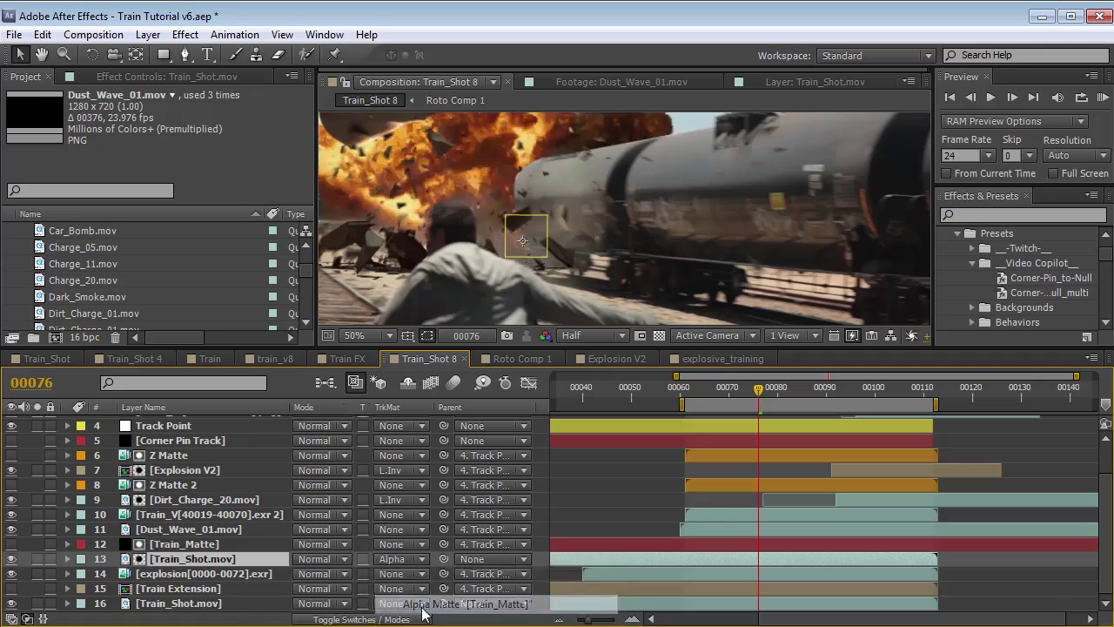
pyautogui.press('`')
pyautogui.press('`')
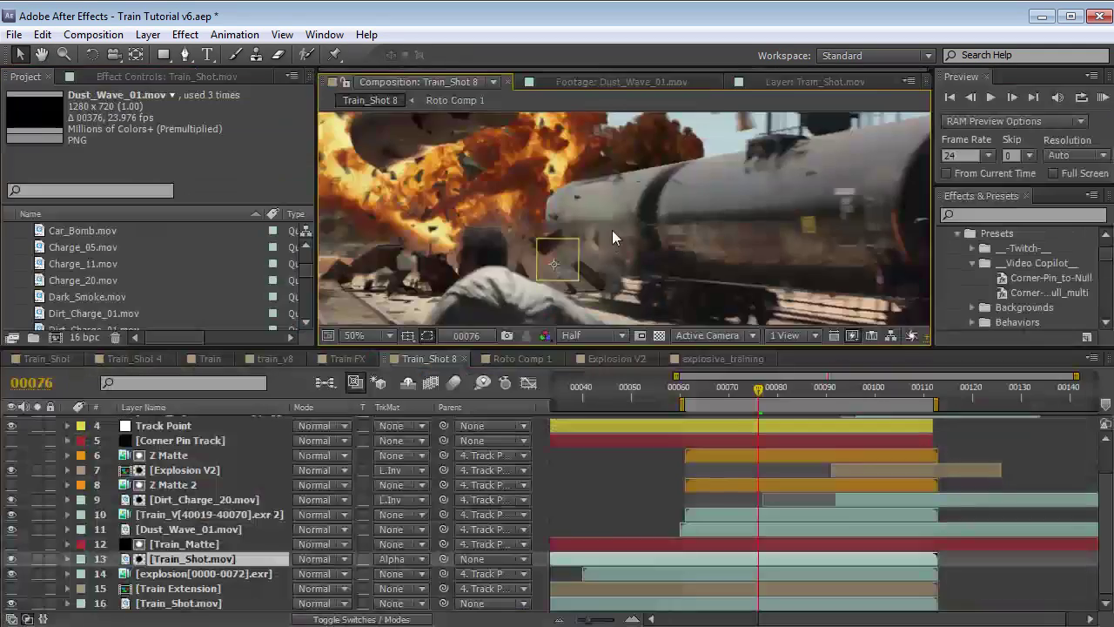
# Scrub from about frame 67 to frame 82 to check how the explosion sits behind the matted train
pyautogui.scroll(-2, 612, 230)
pyautogui.click(715, 399)
pyautogui.moveTo(716, 399); pyautogui.dragTo(753, 401)
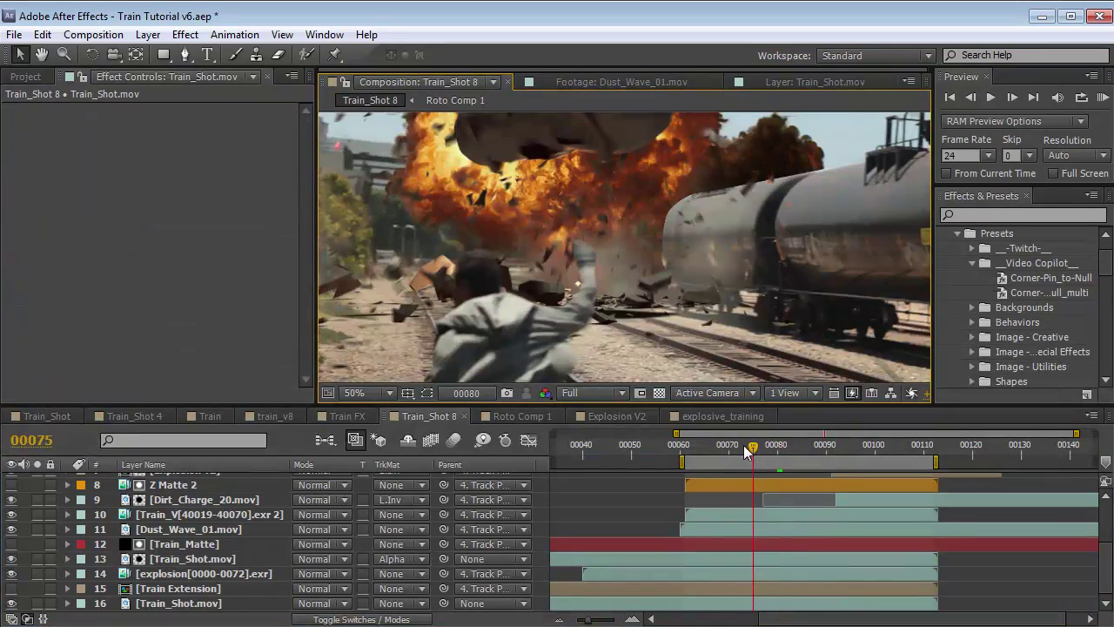
pyautogui.moveTo(746, 448); pyautogui.dragTo(787, 449)
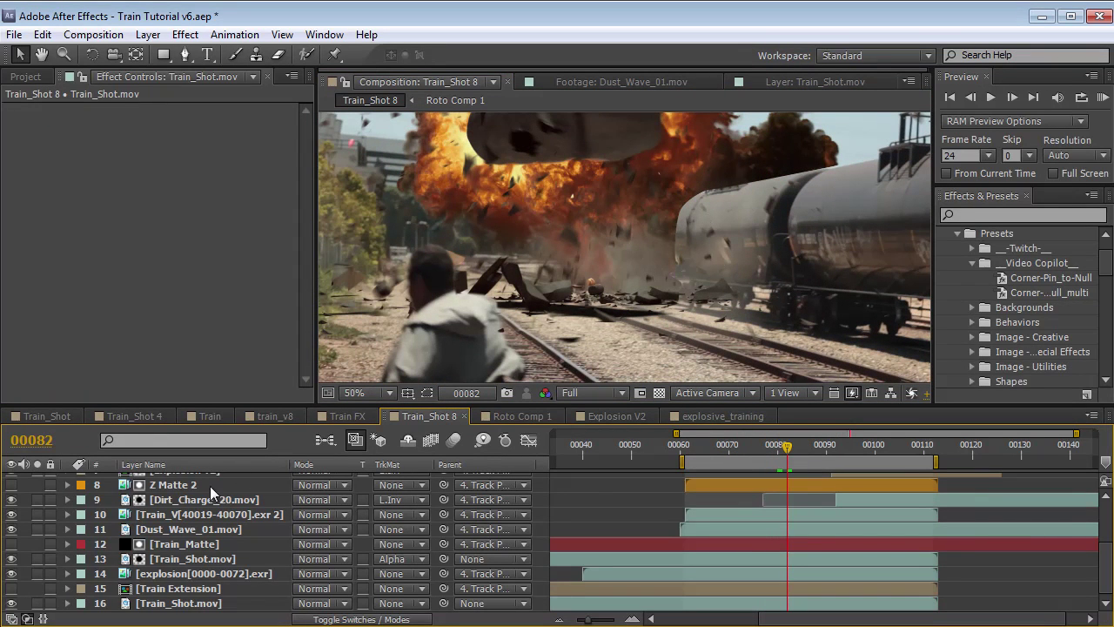
# Solo the matted and original Train_Shot.mov layers at frame 82 for a close view of the tank car's end
pyautogui.click(203, 561)
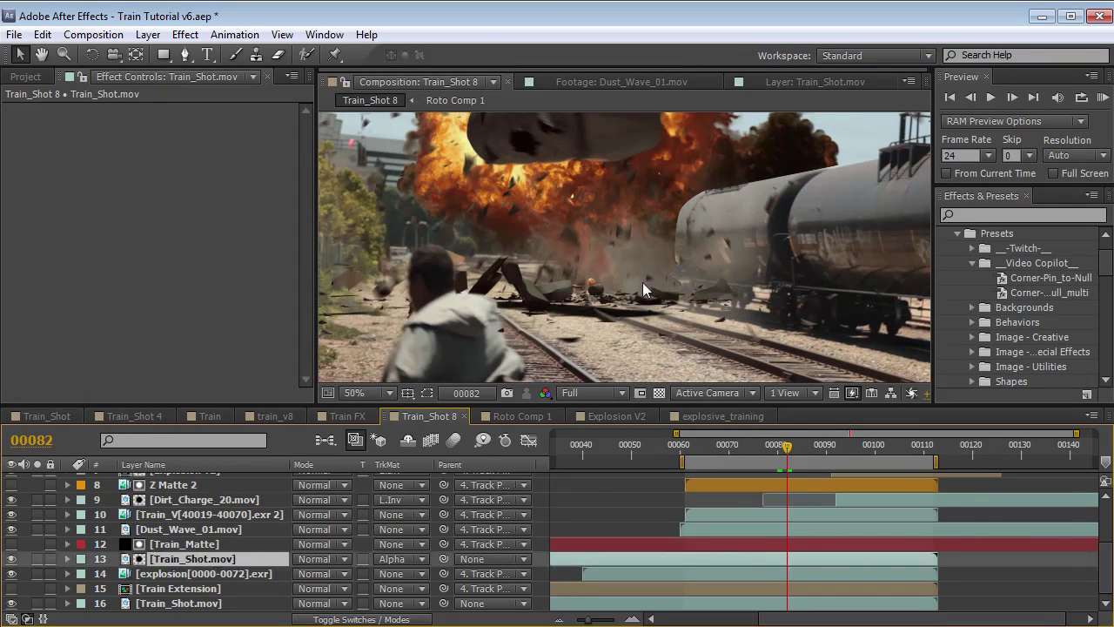
pyautogui.click(37, 603)
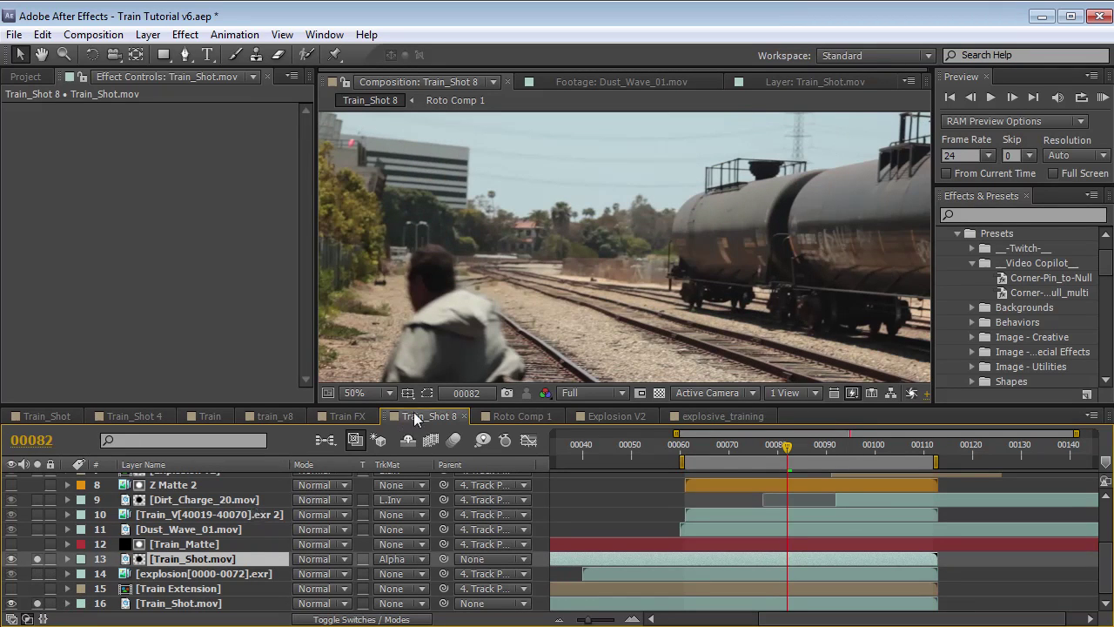
pyautogui.press('h')
pyautogui.scroll(2, 422, 391)
pyautogui.press('v')
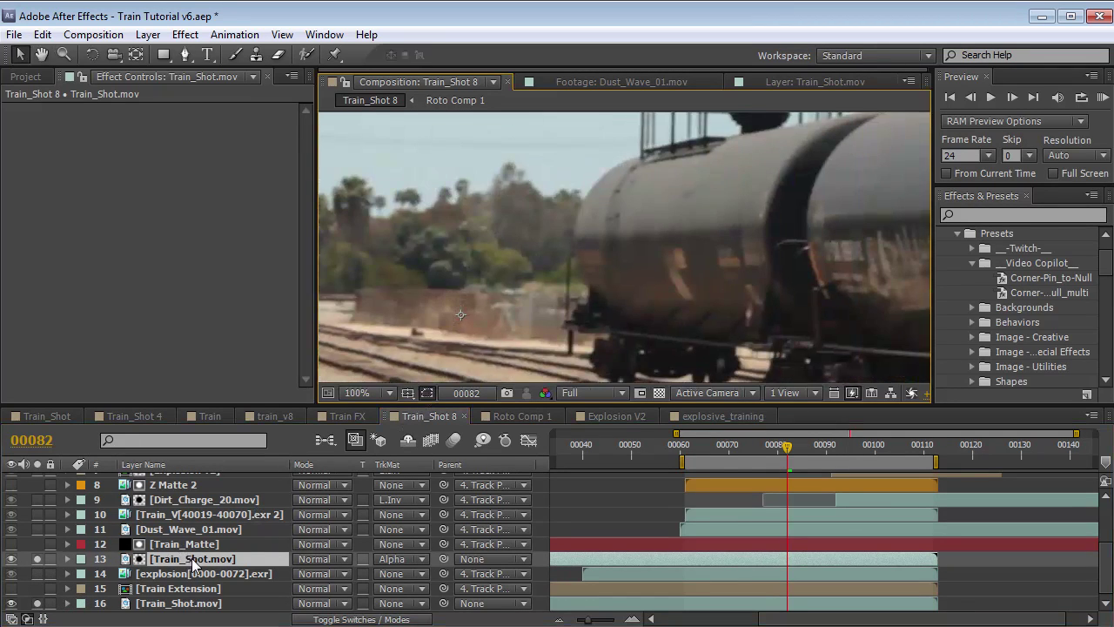
# Reshape the Train_Matte mask at frame 82 to fit the rounded end of the nearest tank car and its coupler
pyautogui.click(231, 543)
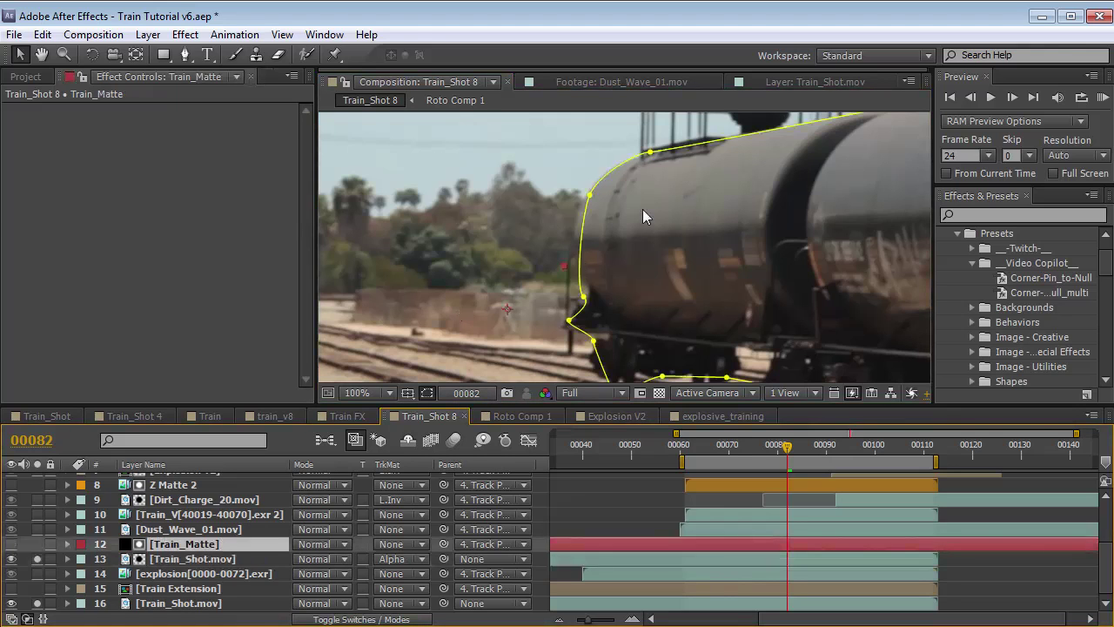
pyautogui.scroll(2, 630, 217)
pyautogui.moveTo(474, 187); pyautogui.dragTo(427, 249)
pyautogui.moveTo(514, 366); pyautogui.dragTo(449, 272)
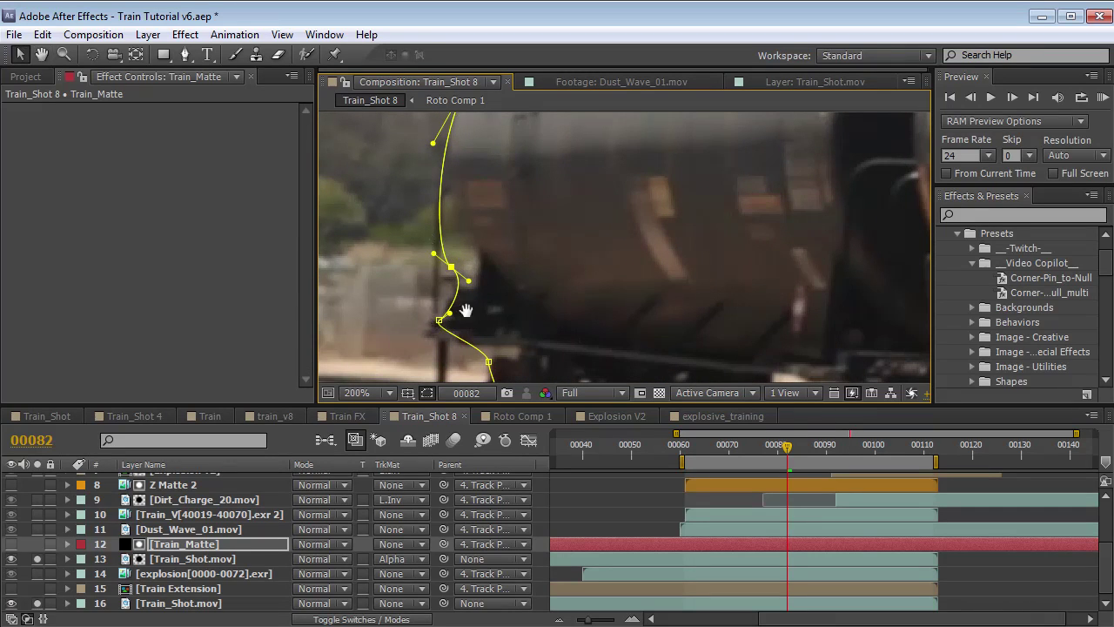
pyautogui.scroll(-3, 487, 296)
pyautogui.moveTo(484, 280); pyautogui.dragTo(488, 278)
pyautogui.moveTo(435, 238); pyautogui.dragTo(426, 245)
# Move the mask's lower points outward to enclose the tank car's front wheels and undercarriage
pyautogui.press('space')
pyautogui.moveTo(558, 335); pyautogui.dragTo(547, 258)
pyautogui.moveTo(518, 318); pyautogui.dragTo(467, 260)
pyautogui.moveTo(604, 277); pyautogui.dragTo(525, 314)
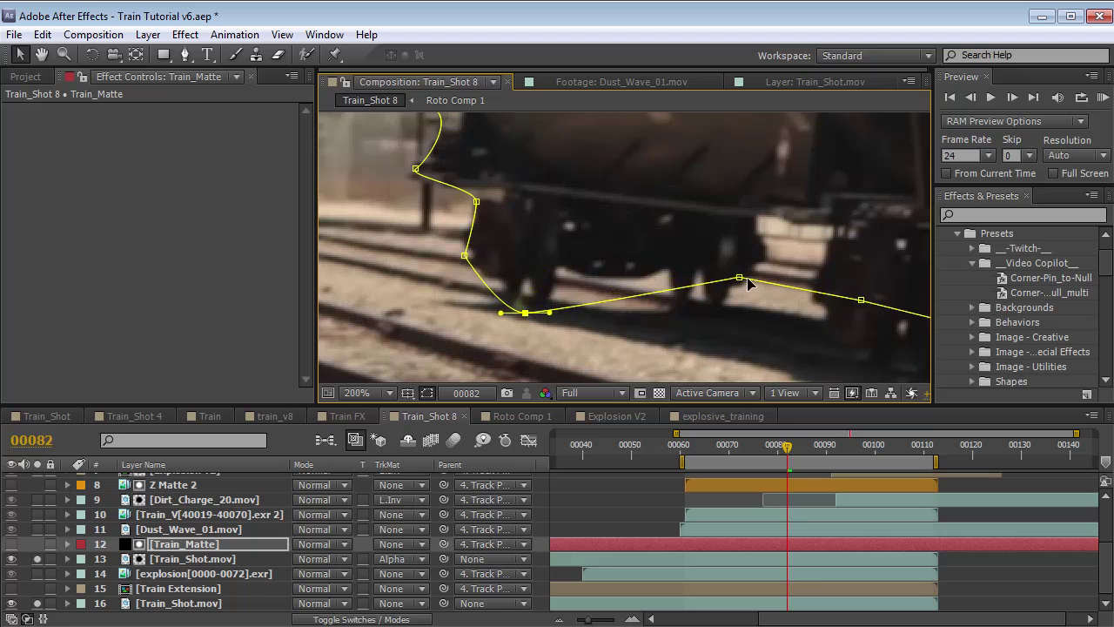
pyautogui.moveTo(739, 278); pyautogui.dragTo(696, 308)
pyautogui.press('space')
# Refine the mask points along the tank cars' roofline and deselect the Train_Matte layer
pyautogui.scroll(6, 766, 209)
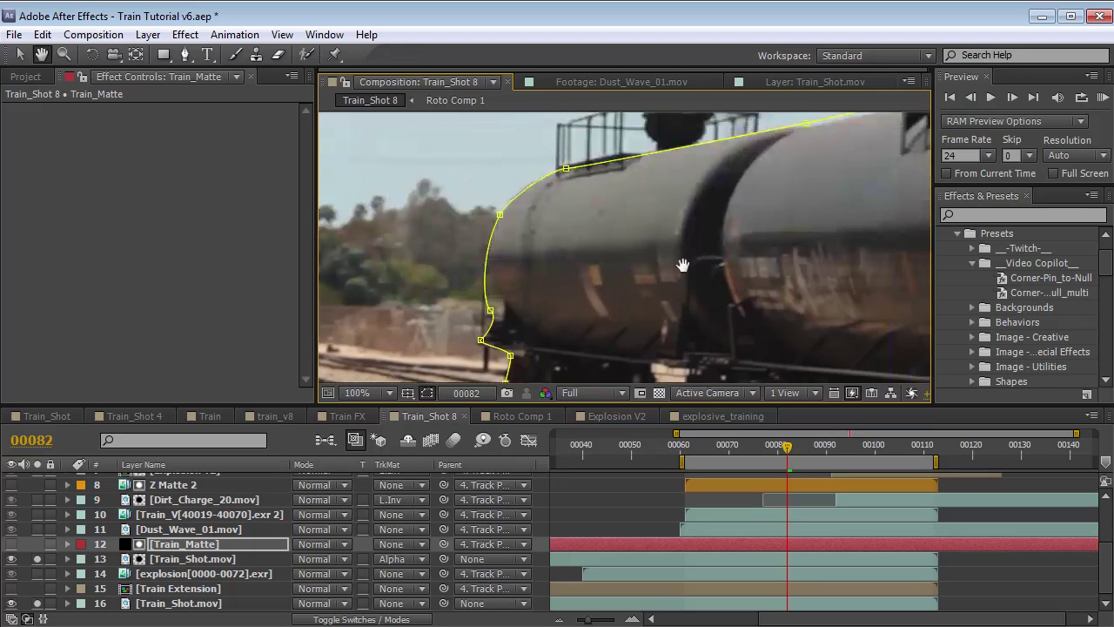
pyautogui.scroll(5, 736, 209)
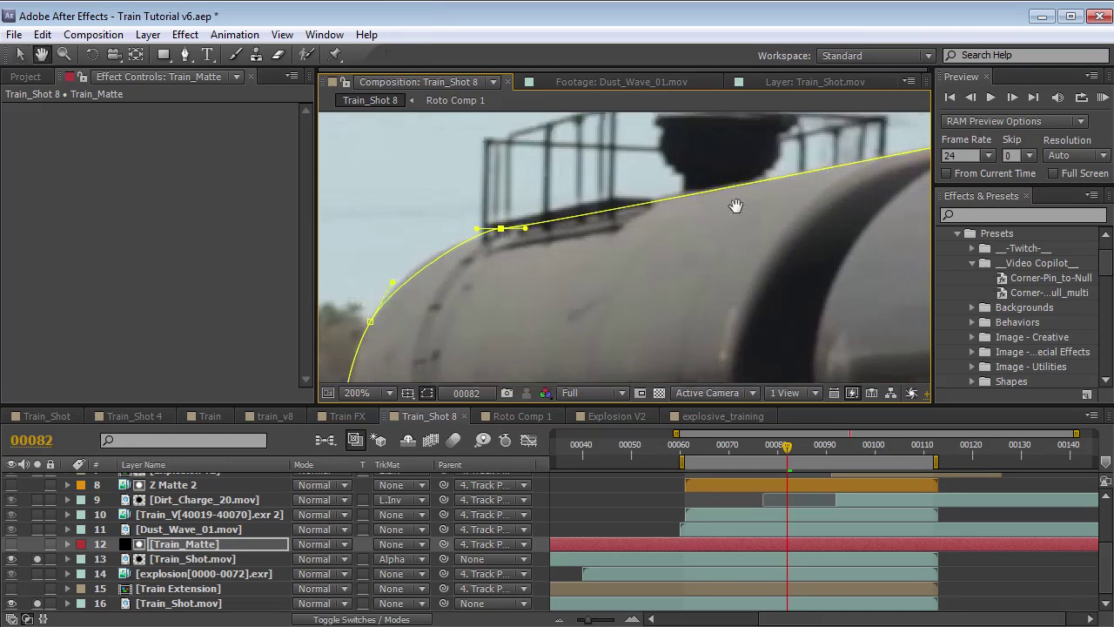
pyautogui.click(792, 211)
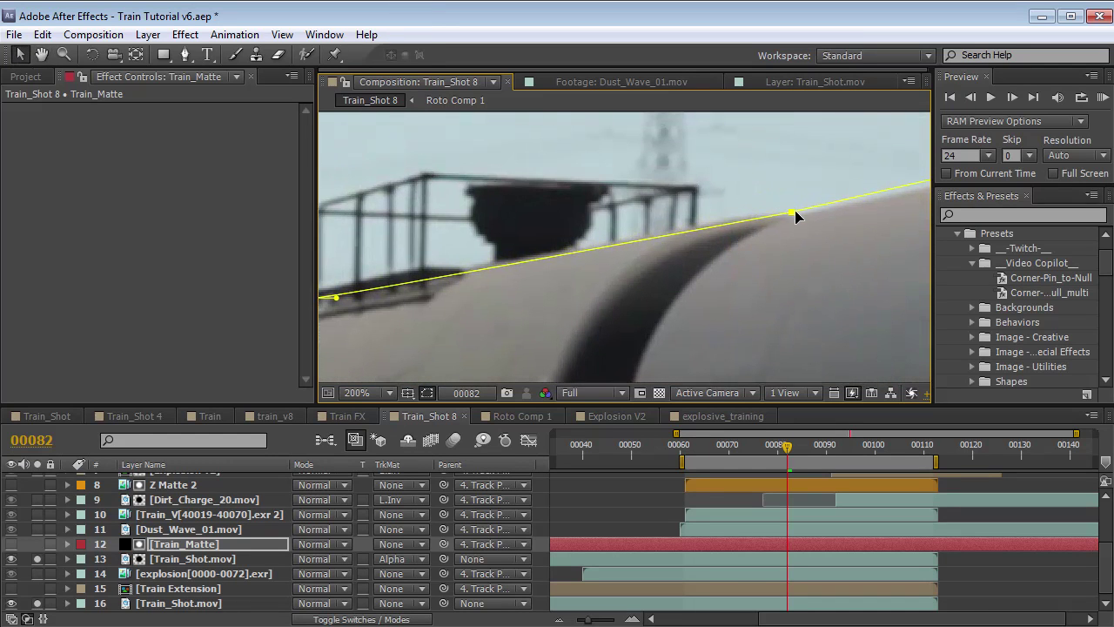
pyautogui.scroll(-1, 601, 227)
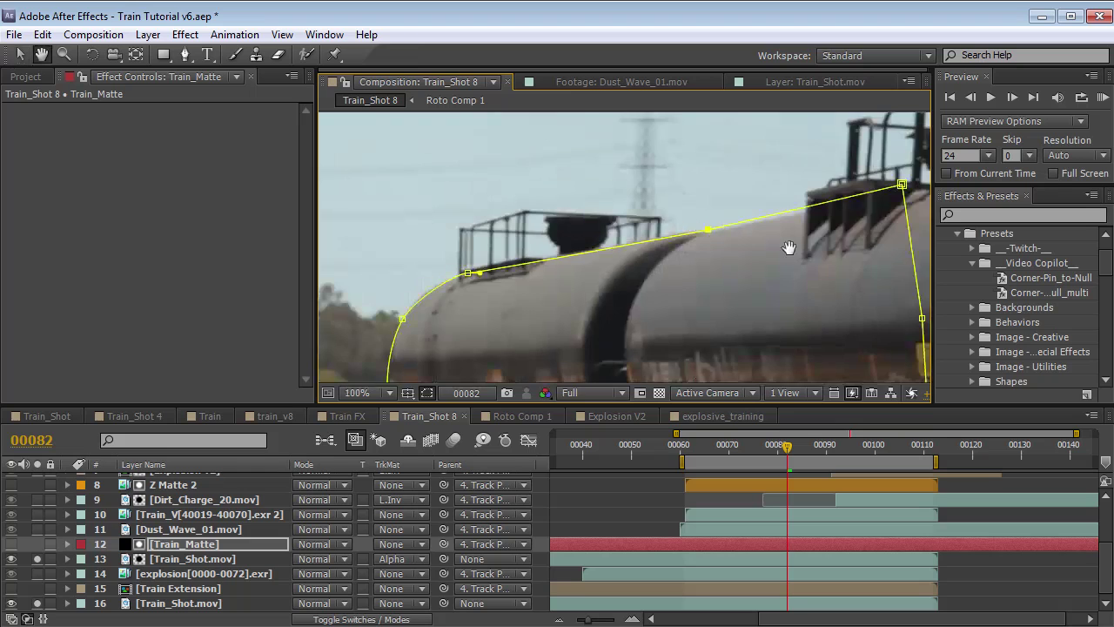
pyautogui.moveTo(791, 248); pyautogui.dragTo(834, 221)
pyautogui.press('F2')
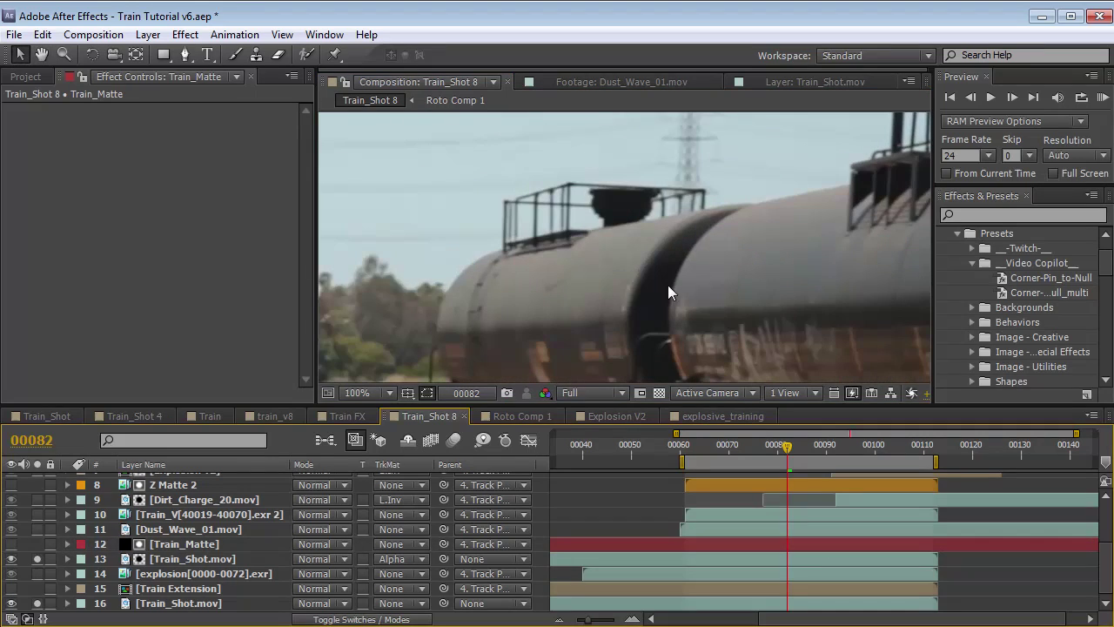
# Unsolo the original plate, duplicate Train_Matte together with its matted Train_Shot.mov layer, and select the upper Train_Matte
pyautogui.click(37, 603)
pyautogui.click(174, 559)
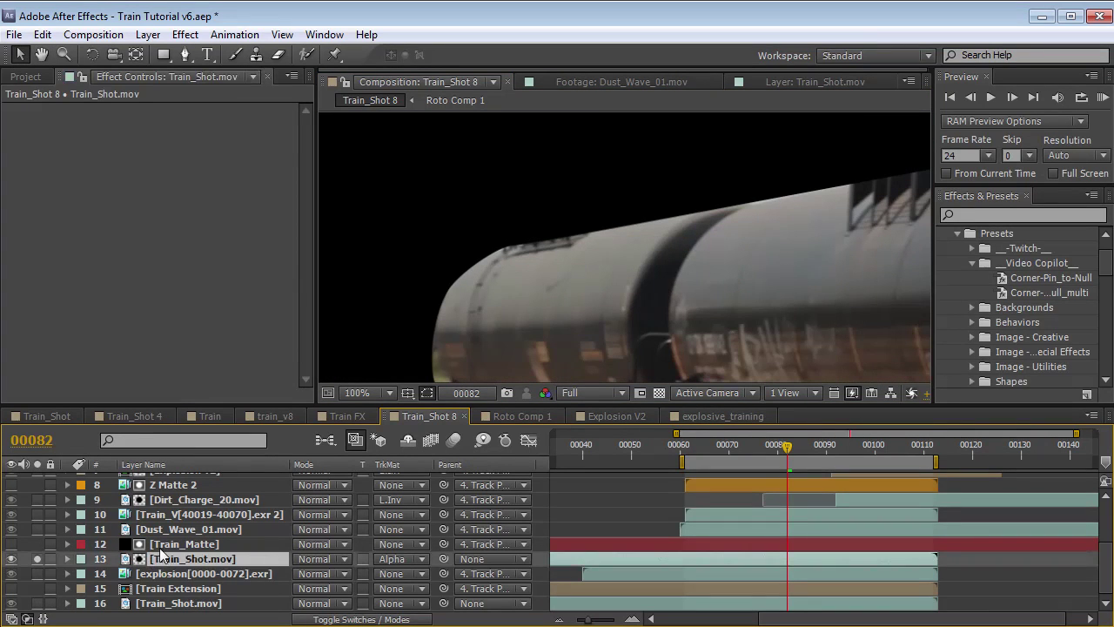
pyautogui.keyDown('ctrl'); pyautogui.click(182, 547); pyautogui.keyUp('ctrl')
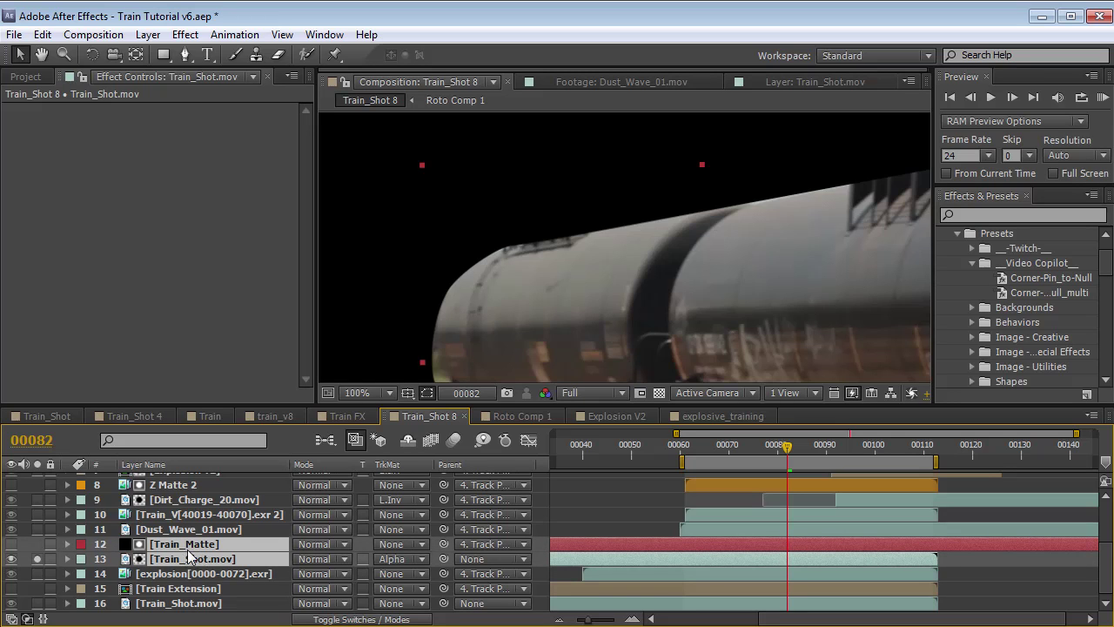
pyautogui.click(42, 34)
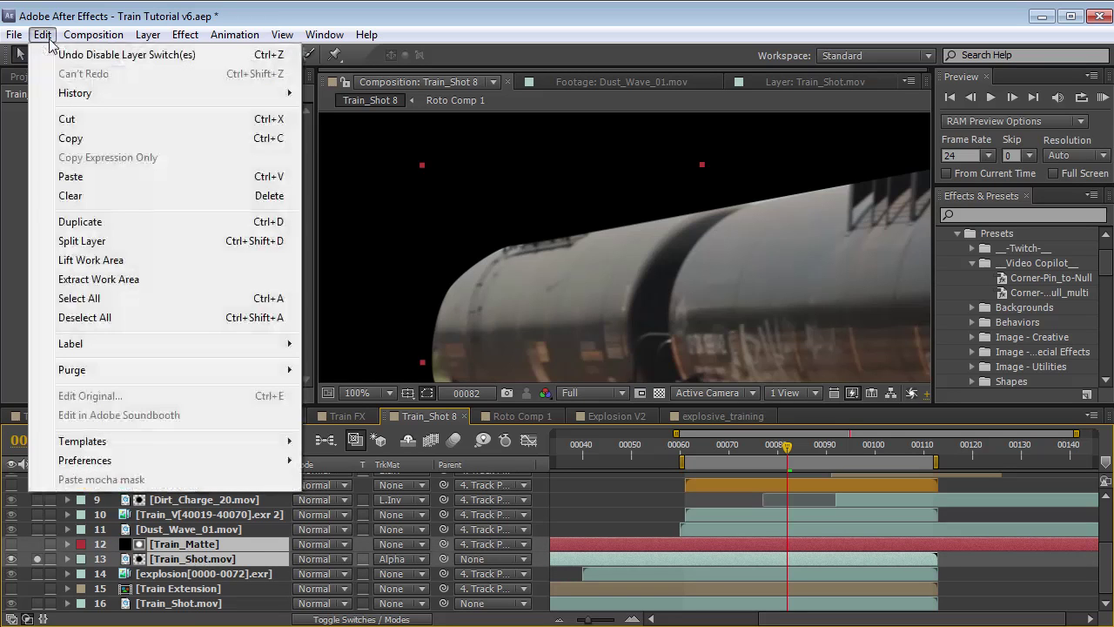
pyautogui.click(98, 224)
pyautogui.click(640, 515)
pyautogui.click(168, 561)
pyautogui.click(186, 546)
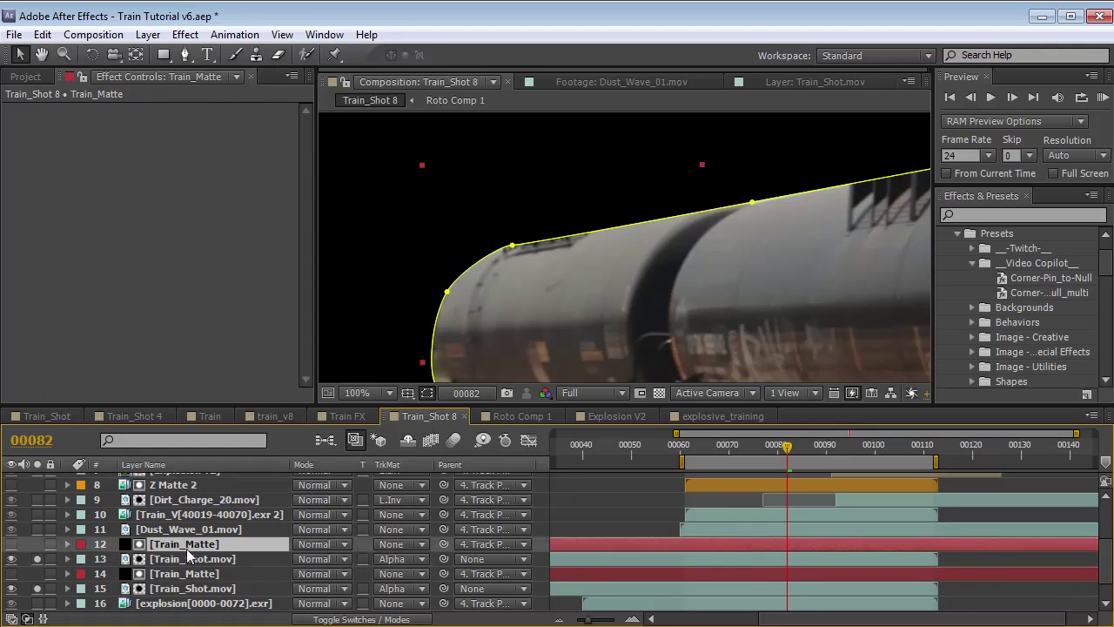
# Delete Mask 1 from the upper duplicated Train_Matte layer
pyautogui.press('m')
pyautogui.click(153, 561)
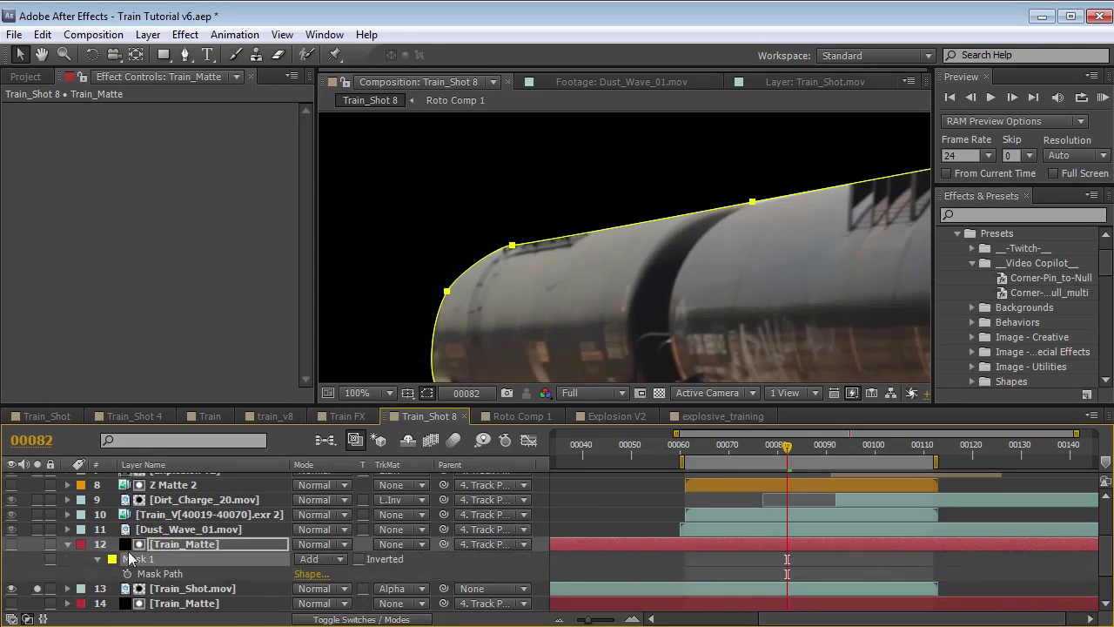
pyautogui.press('Delete')
# Draw a closed mask on the upper Train_Matte around the nearest tank car's top railing and dome, refining its upper-left corner
pyautogui.press('h')
pyautogui.scroll(1, 563, 266)
pyautogui.press('g')
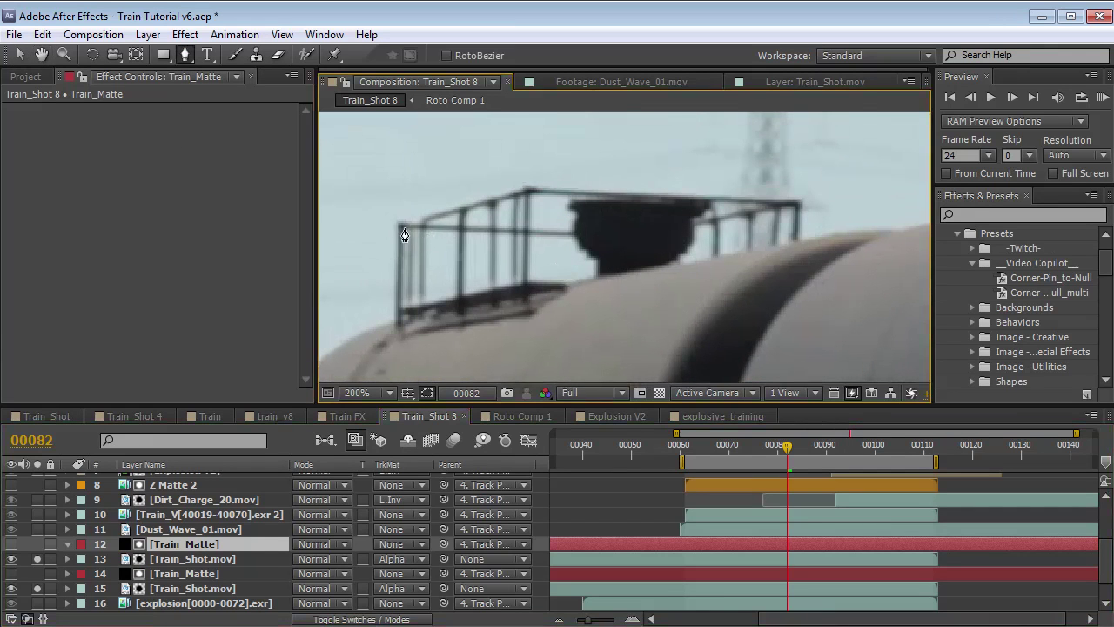
pyautogui.click(398, 224)
pyautogui.click(395, 331)
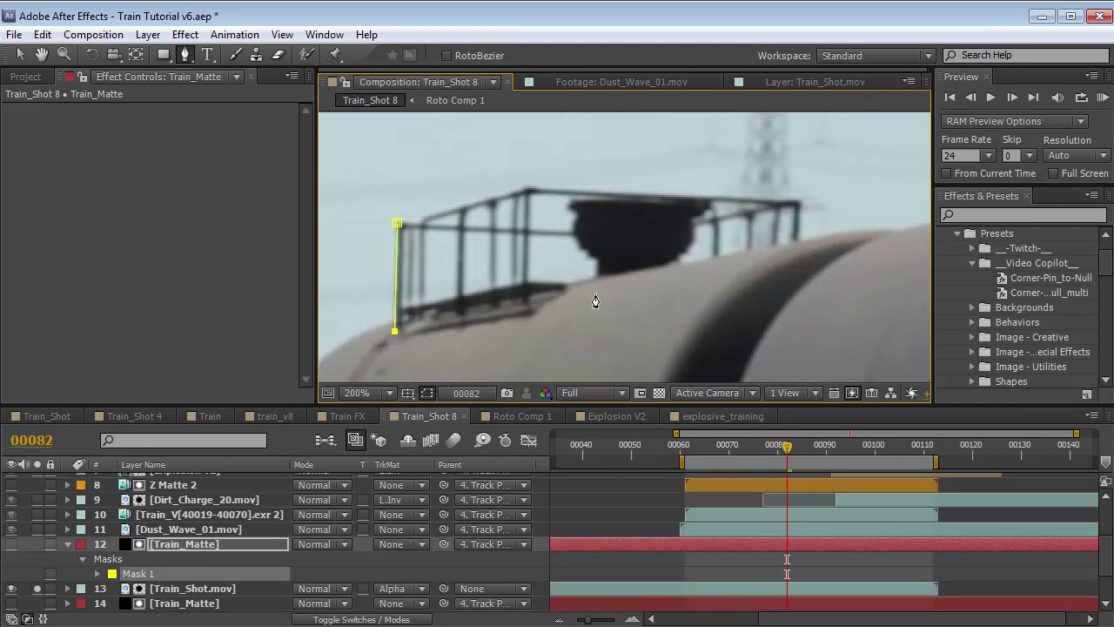
pyautogui.moveTo(441, 315); pyautogui.dragTo(468, 311)
pyautogui.moveTo(617, 278); pyautogui.dragTo(633, 276)
pyautogui.click(794, 253)
pyautogui.click(800, 199)
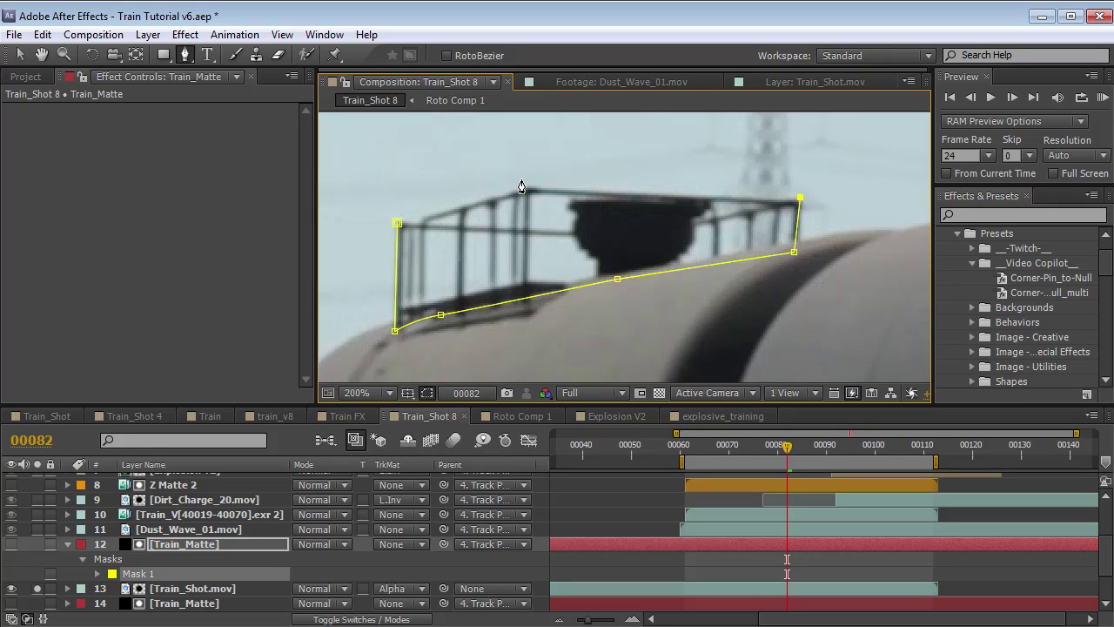
pyautogui.click(530, 188)
pyautogui.click(398, 223)
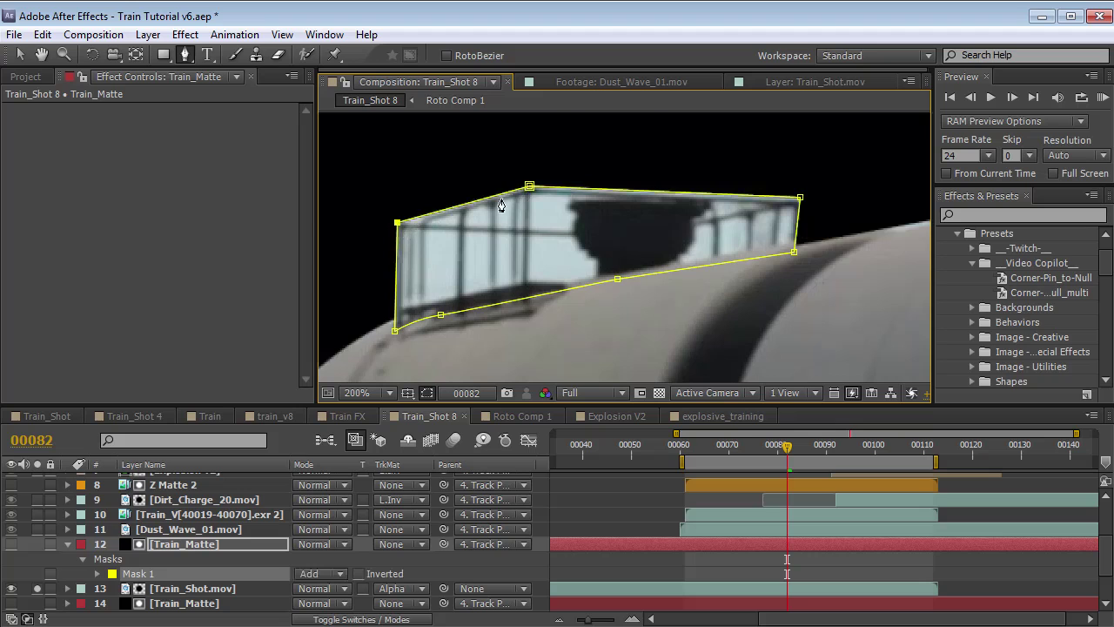
pyautogui.press('v')
pyautogui.moveTo(397, 223); pyautogui.dragTo(399, 225)
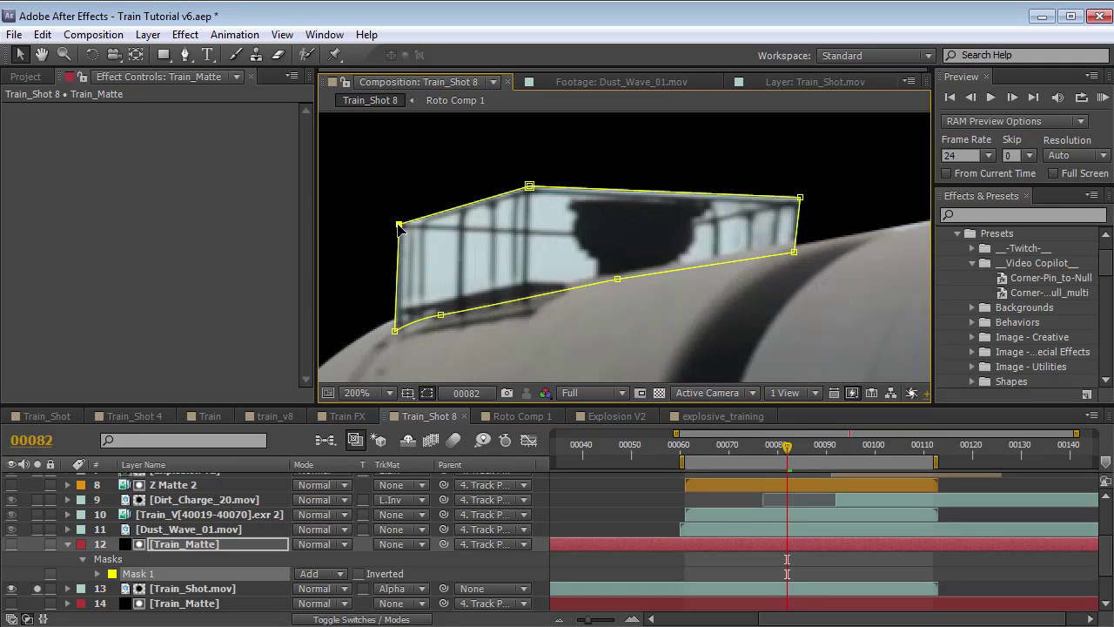
pyautogui.click(293, 357)
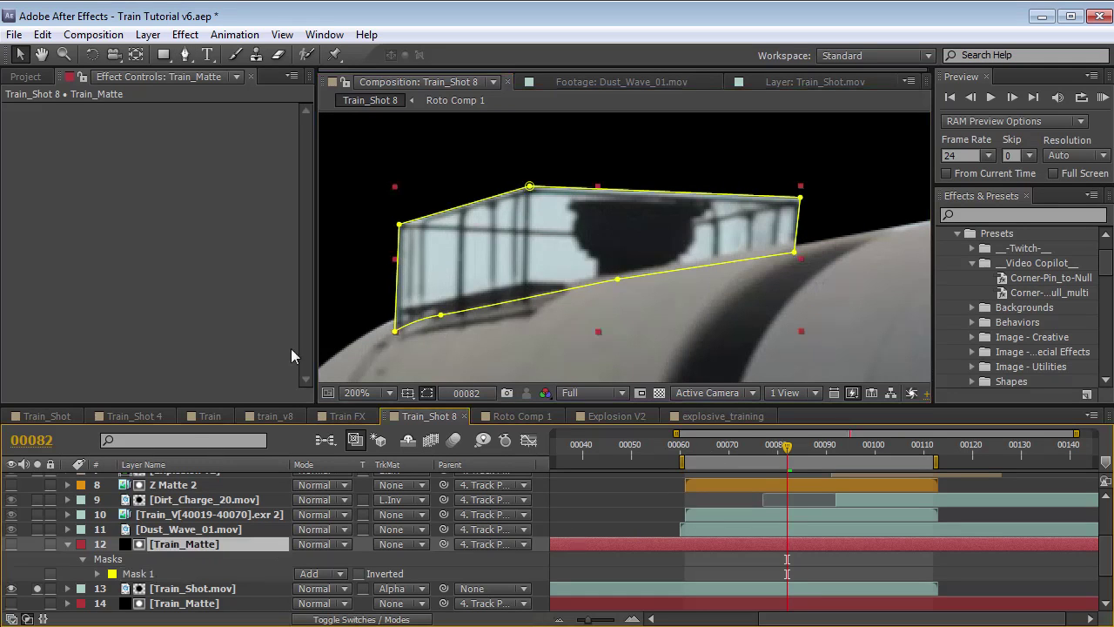
# Apply the Color Range keying effect to the Train_Shot.mov layer matted by the railing mask
pyautogui.click(196, 592)
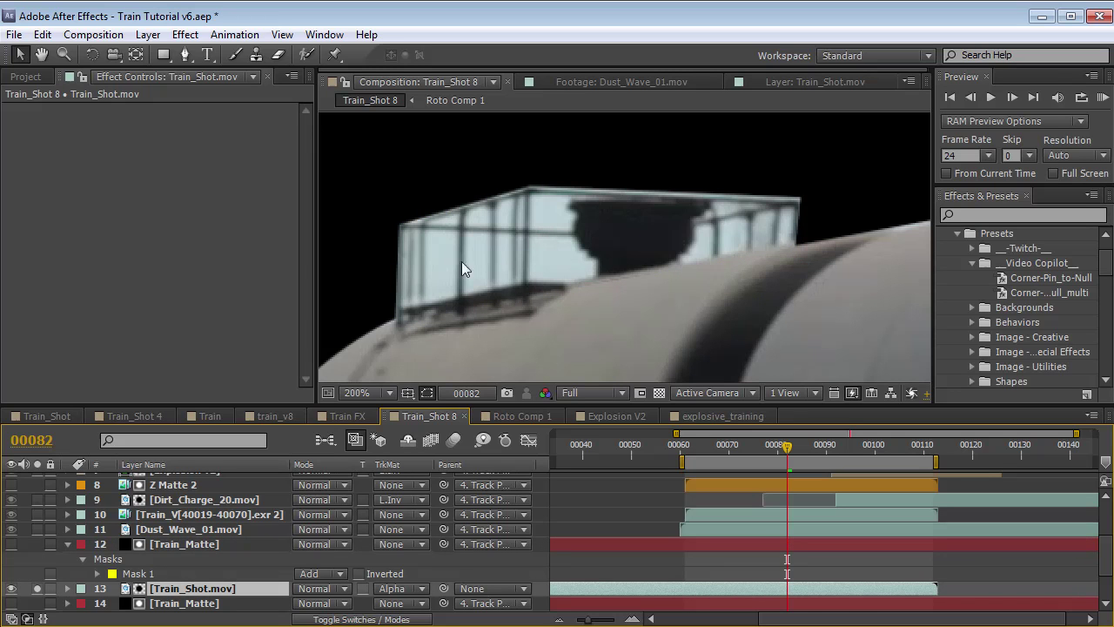
pyautogui.click(185, 35)
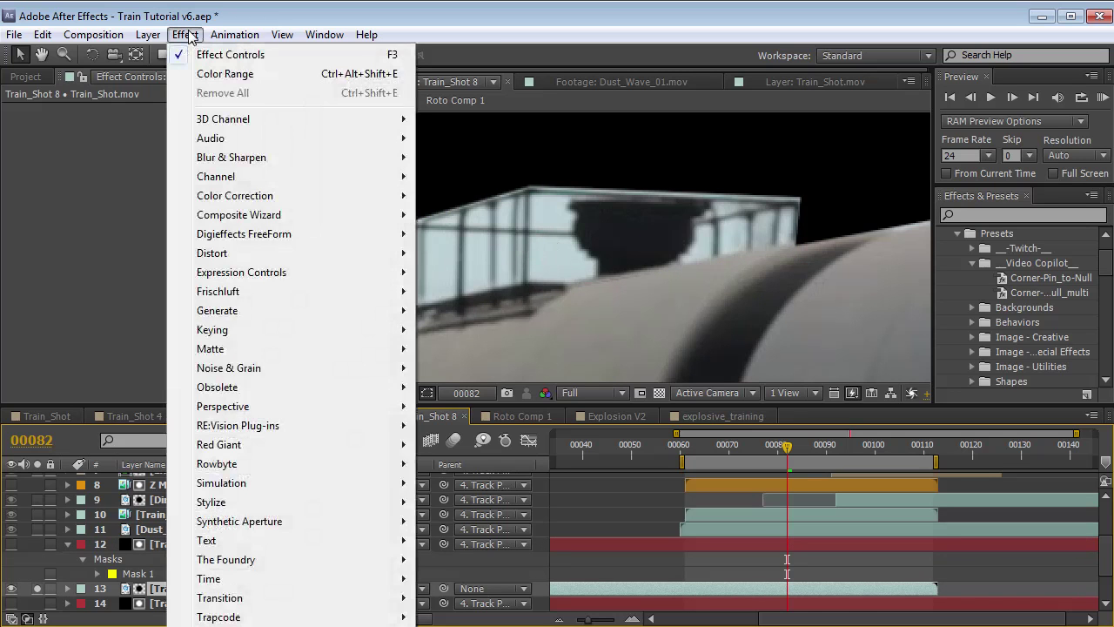
pyautogui.moveTo(230, 335)
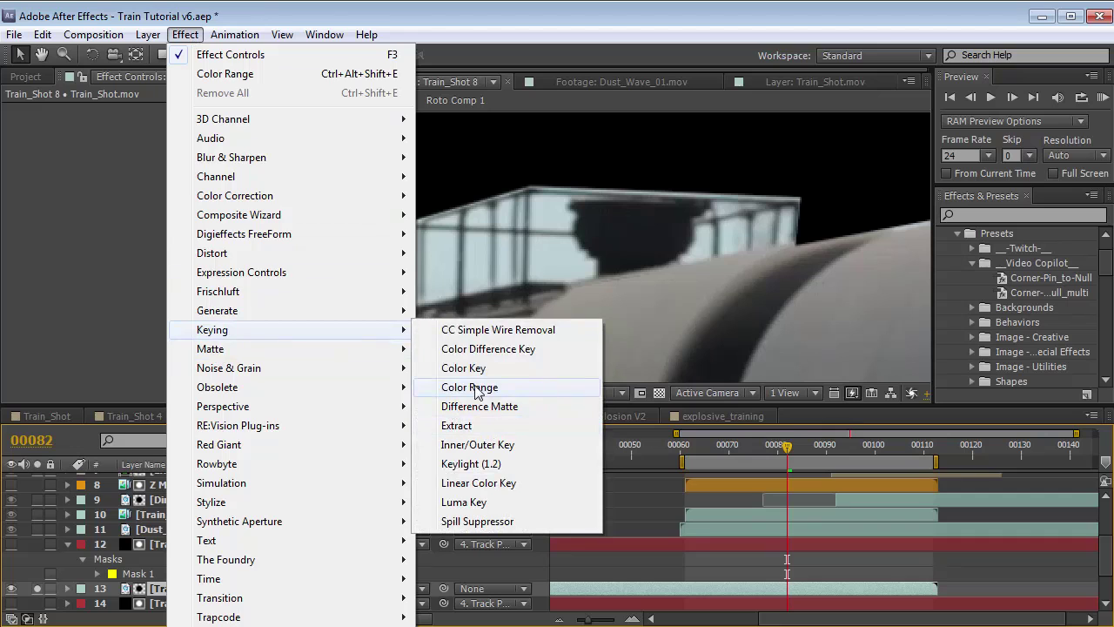
pyautogui.click(476, 388)
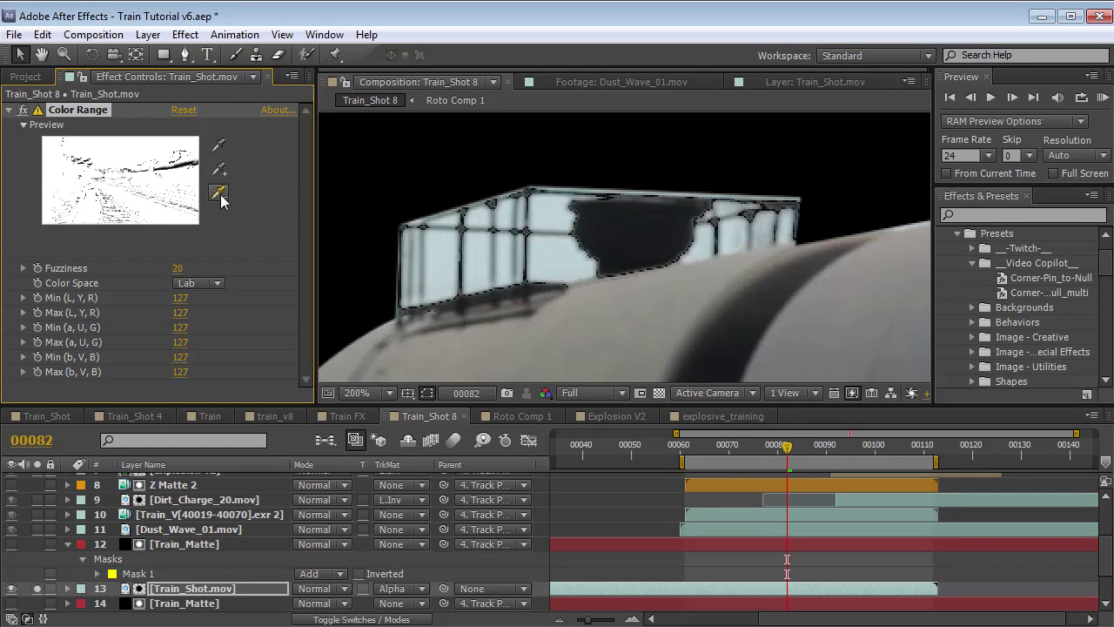
# Key out the sky by sampling it between the railings and set the Color Range Fuzziness to 152
pyautogui.click(218, 147)
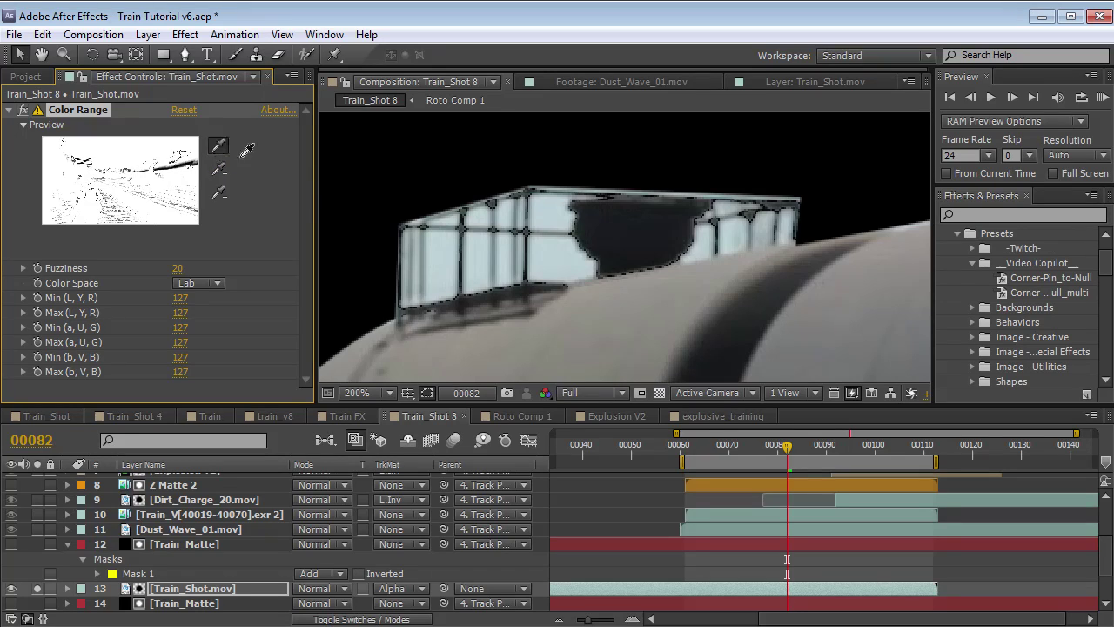
pyautogui.click(558, 258)
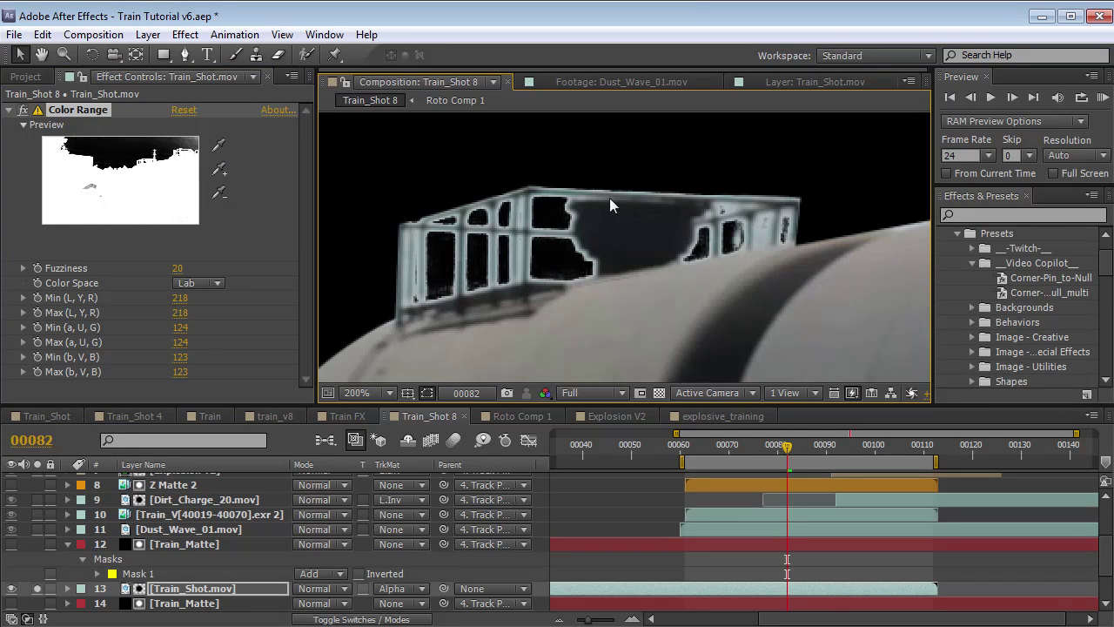
pyautogui.moveTo(178, 269); pyautogui.dragTo(287, 267)
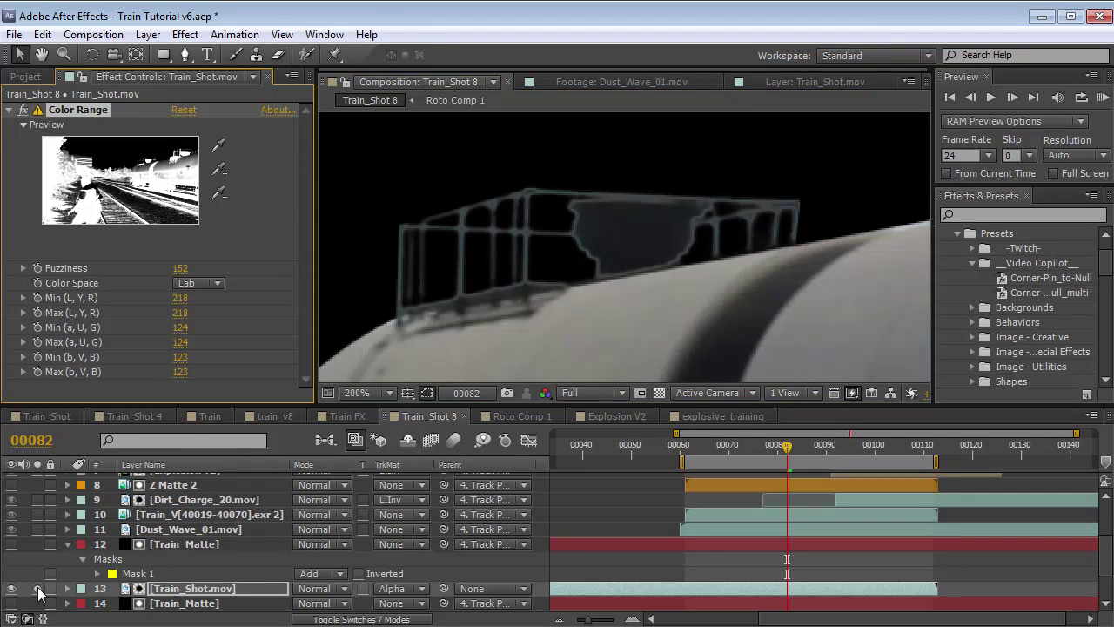
# Show the transparency grid and compare the railing with the Color Range key off and on
pyautogui.click(38, 590)
pyautogui.click(37, 590)
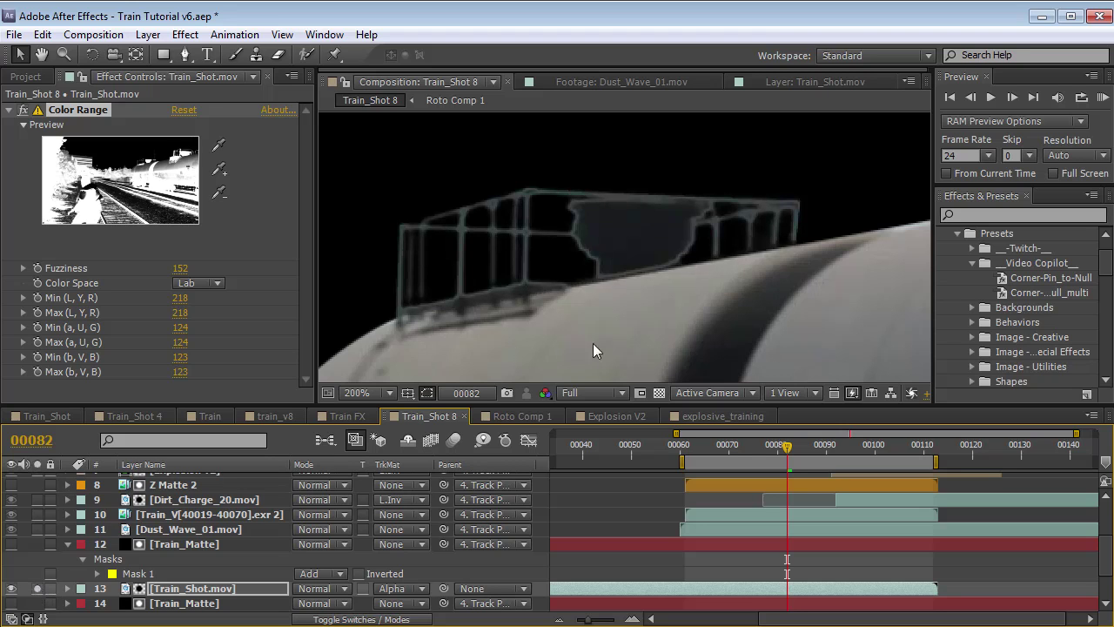
pyautogui.click(659, 393)
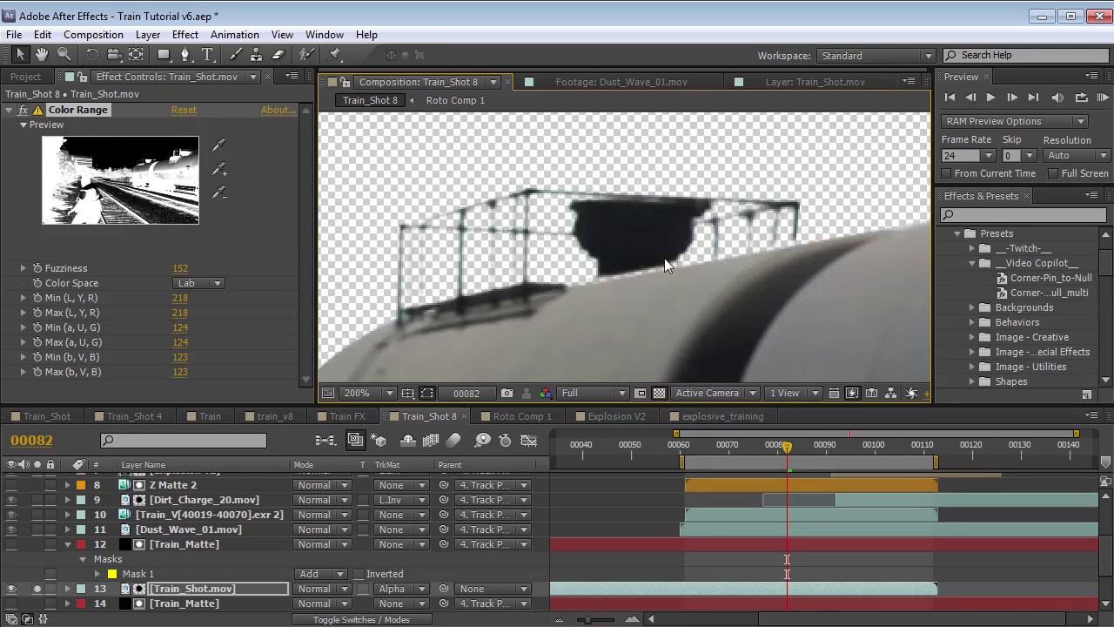
pyautogui.click(23, 111)
pyautogui.click(22, 112)
pyautogui.click(22, 112)
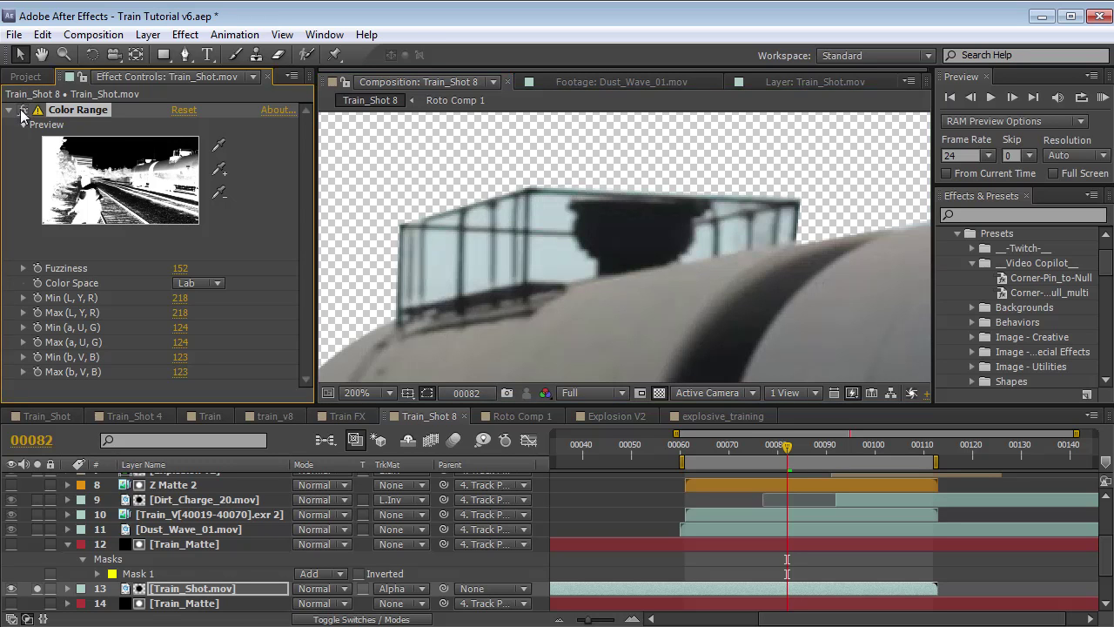
pyautogui.click(22, 111)
# Add a small four-point mask to the lower Train_Matte around the base of the tank car's dome and adjust its upper-right corner
pyautogui.press('g')
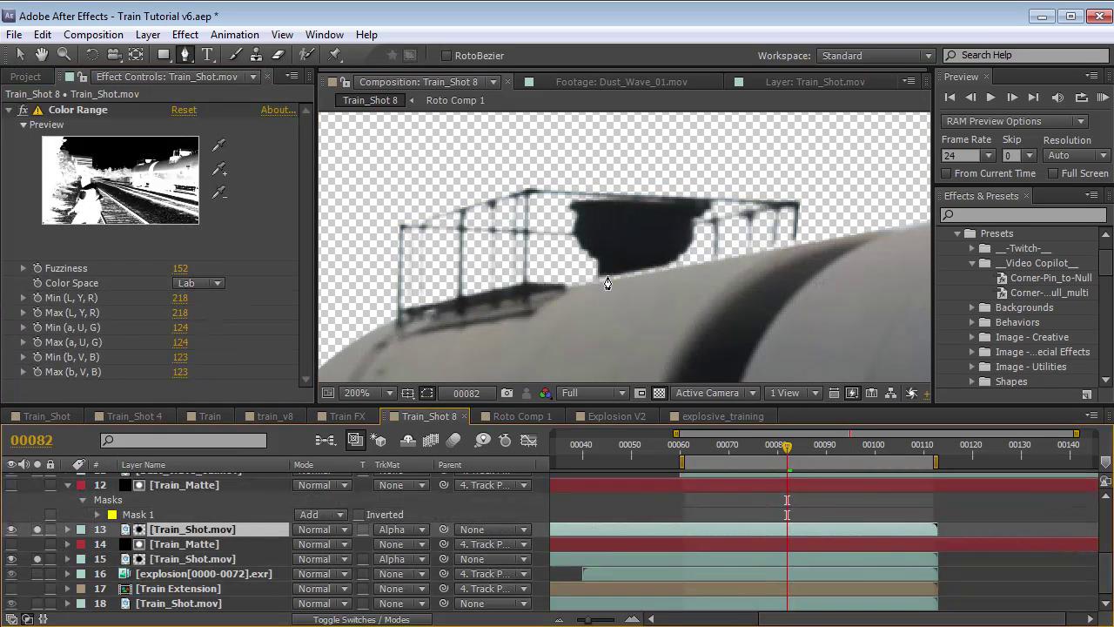
pyautogui.click(184, 545)
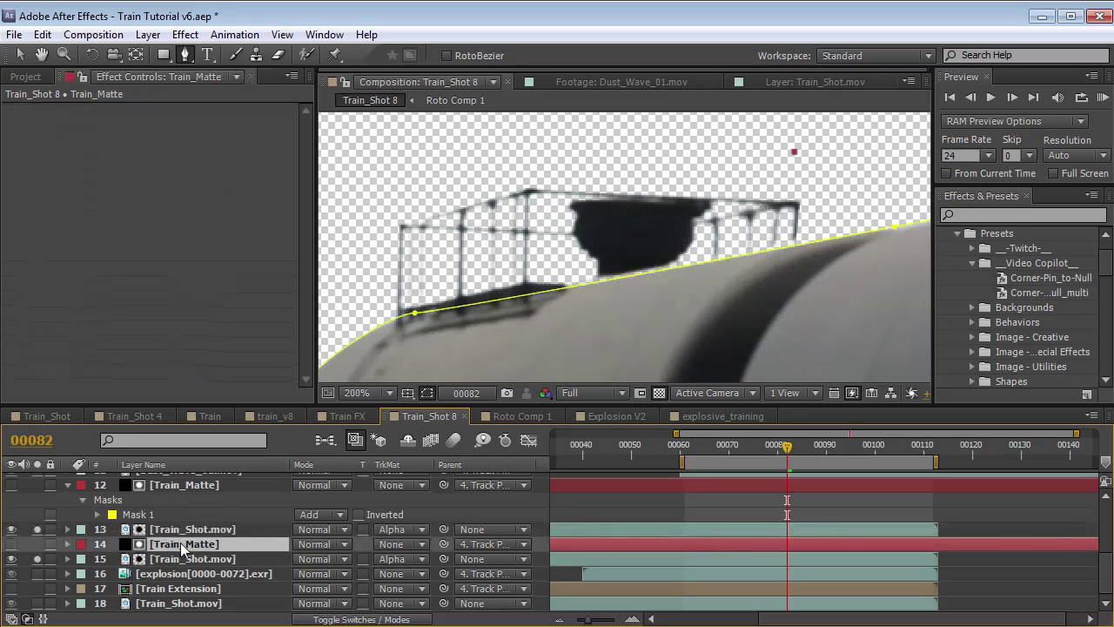
pyautogui.click(600, 259)
pyautogui.click(597, 292)
pyautogui.click(677, 288)
pyautogui.click(671, 251)
pyautogui.click(600, 259)
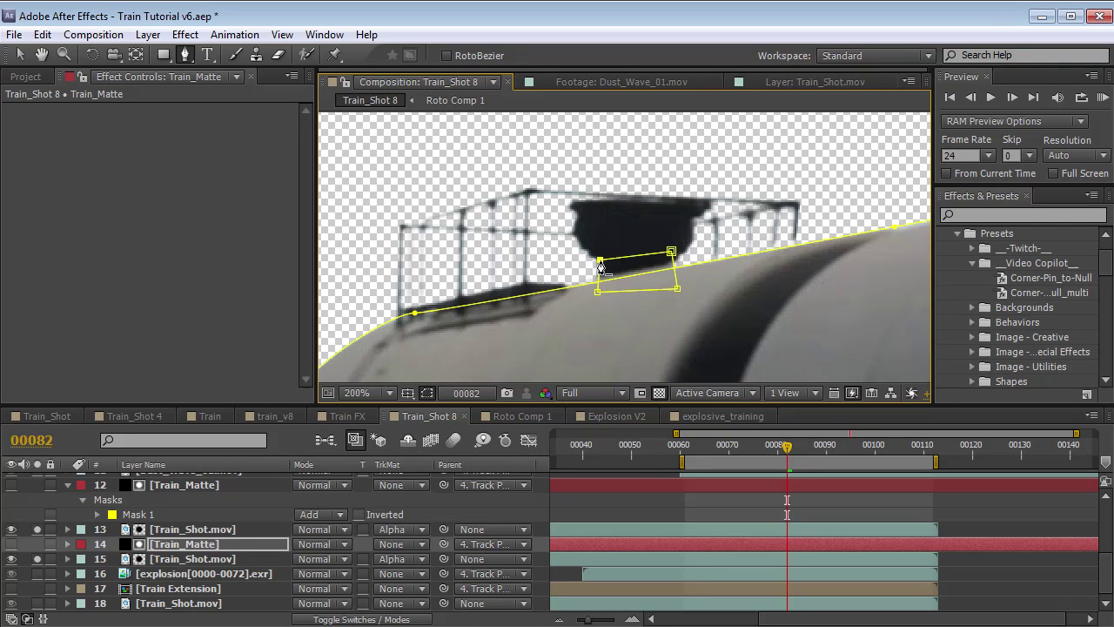
pyautogui.press('v')
pyautogui.moveTo(671, 251); pyautogui.dragTo(676, 253)
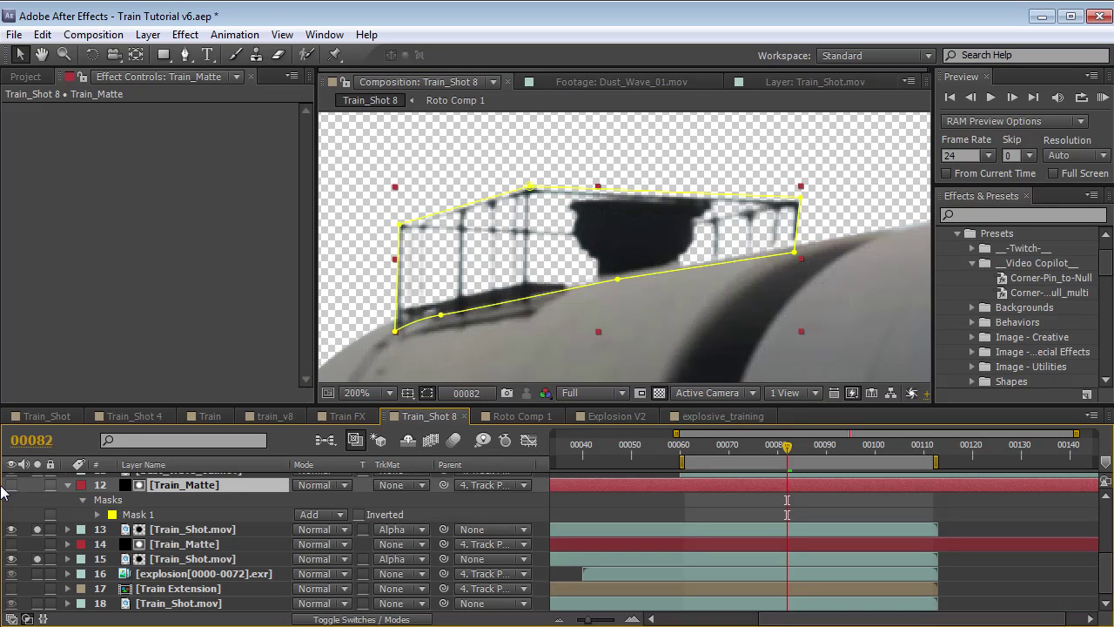
# Unsolo both matted Train_Shot.mov layers and raise the railing layer's Color Range Fuzziness to 169
pyautogui.moveTo(39, 535); pyautogui.dragTo(39, 555)
pyautogui.click(615, 516)
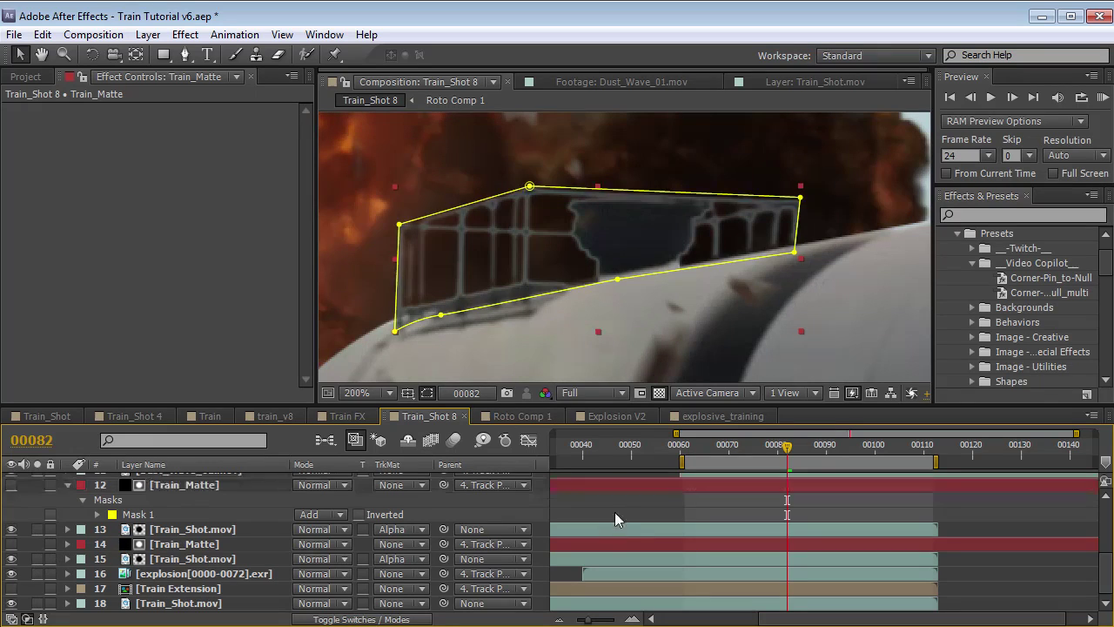
pyautogui.click(197, 531)
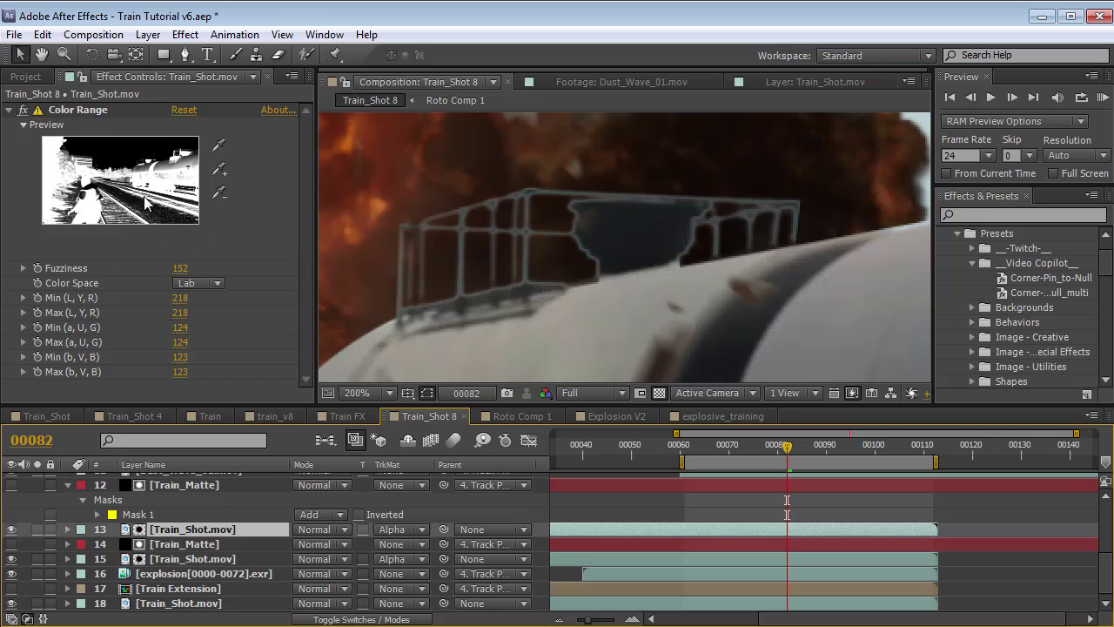
pyautogui.moveTo(179, 268); pyautogui.dragTo(220, 273)
pyautogui.moveTo(734, 456); pyautogui.dragTo(799, 459)
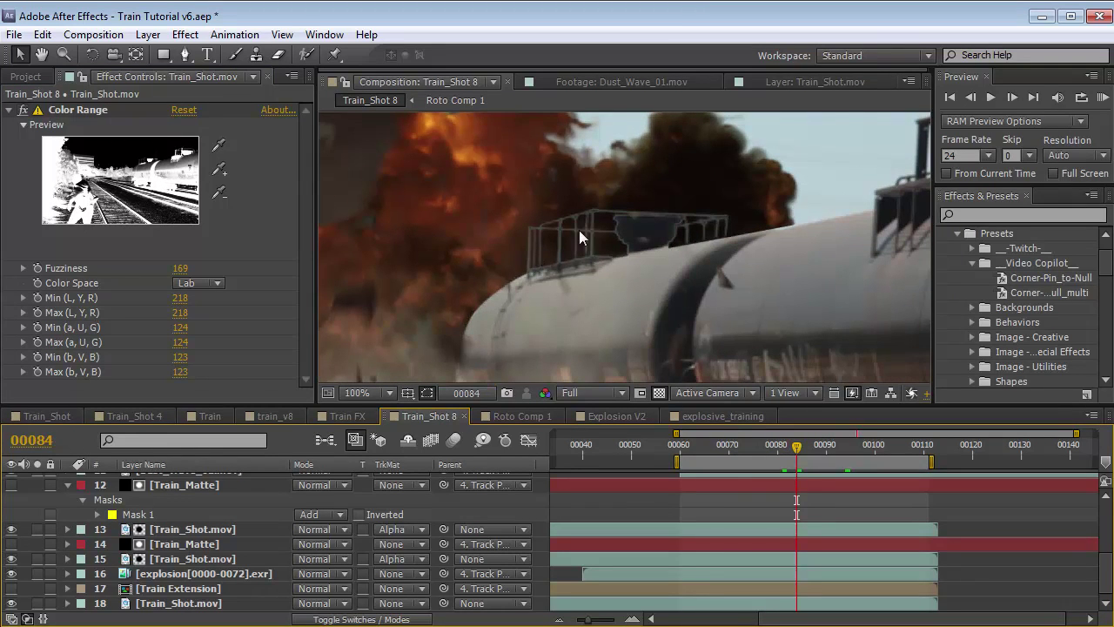
# Add a Curves effect to the keyed railing layer and pull down its midtones and highlights to darken the railing
pyautogui.click(184, 34)
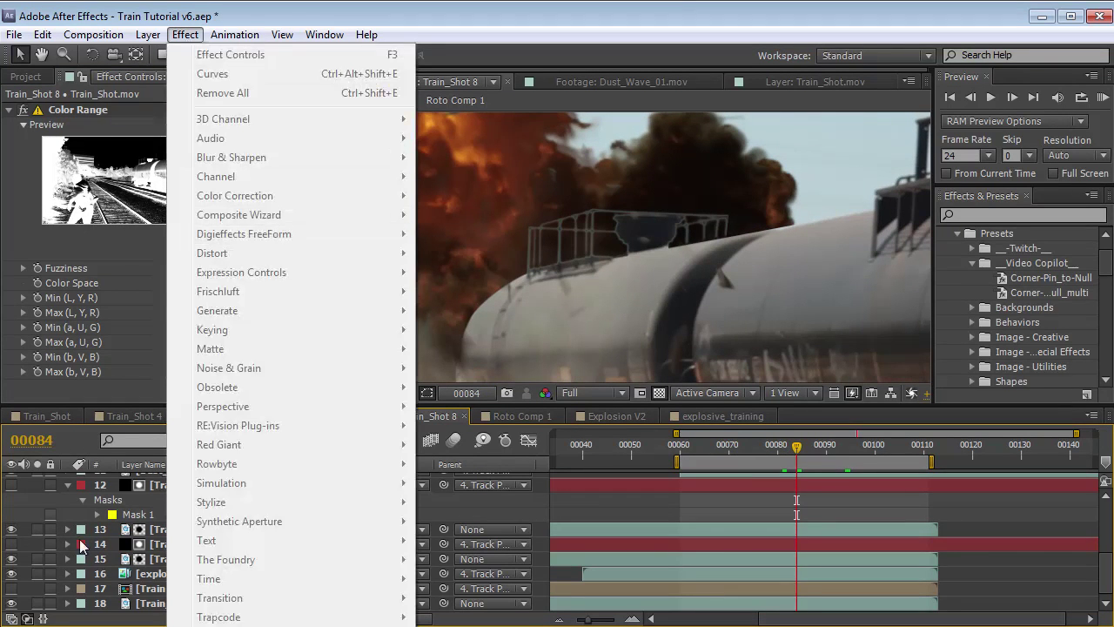
pyautogui.click(149, 533)
pyautogui.click(184, 34)
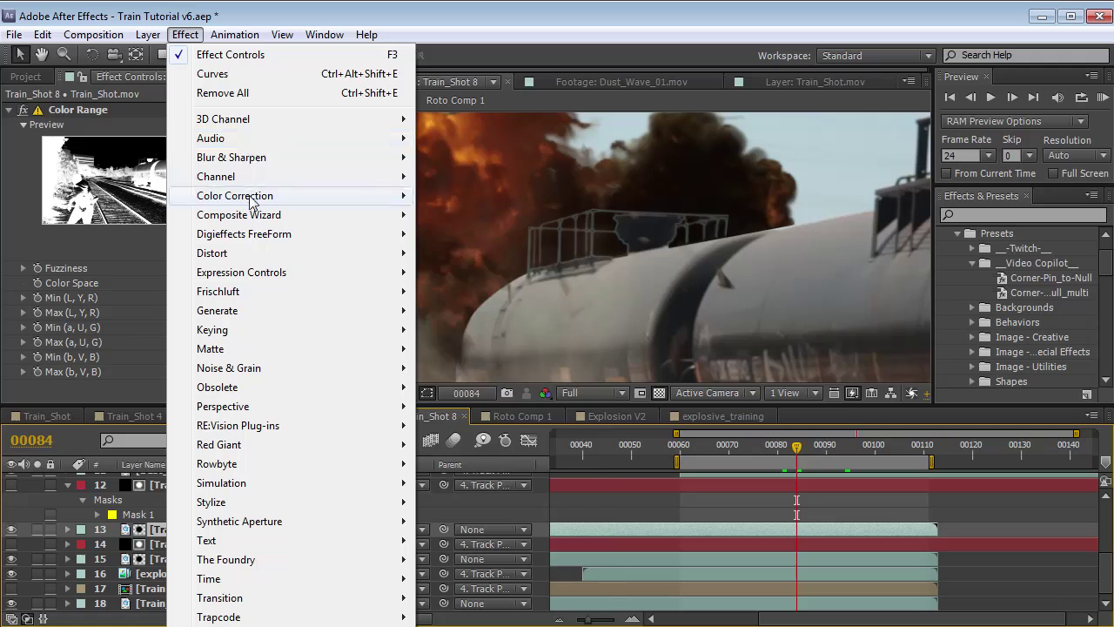
pyautogui.moveTo(235, 195)
pyautogui.click(457, 502)
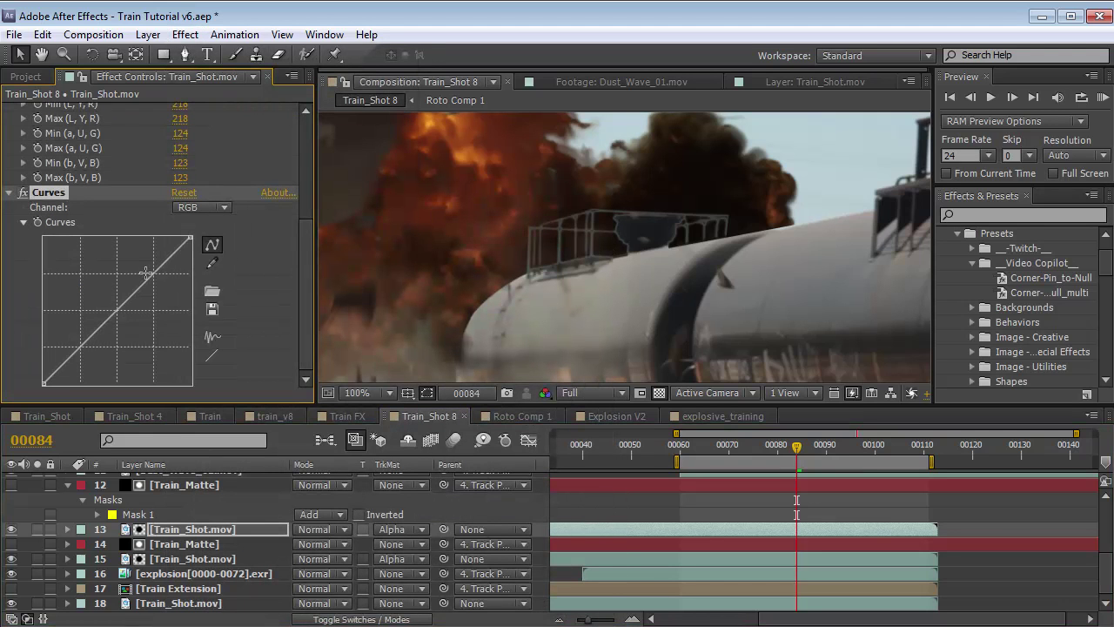
pyautogui.moveTo(113, 320); pyautogui.dragTo(122, 324)
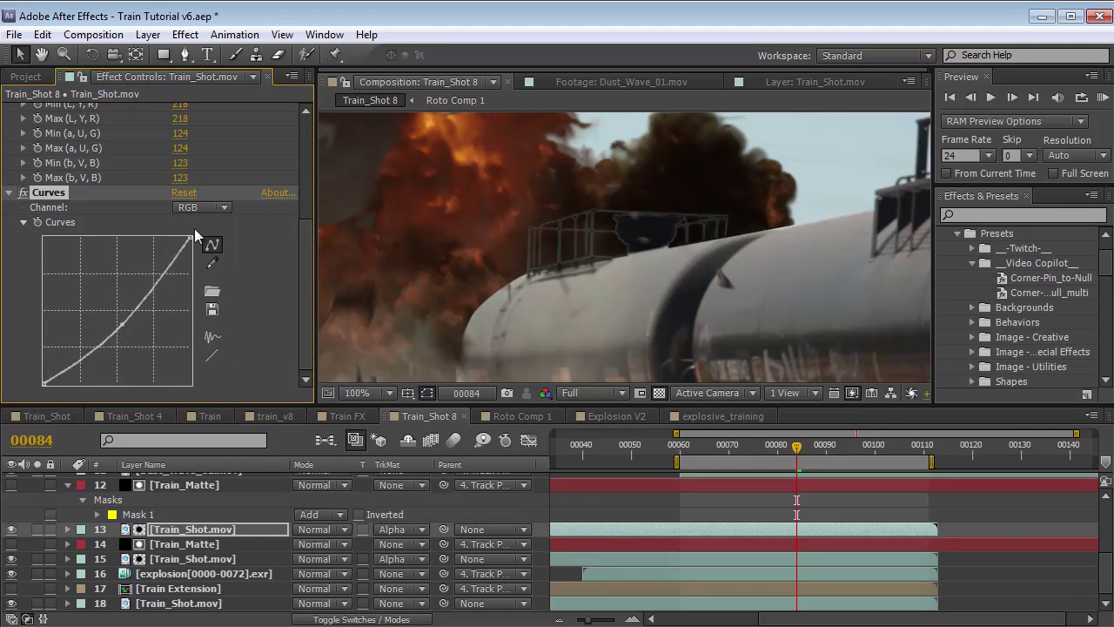
pyautogui.moveTo(190, 238); pyautogui.dragTo(193, 289)
pyautogui.moveTo(122, 324)
pyautogui.mouseDown()
pyautogui.moveTo(134, 340)
pyautogui.moveTo(152, 324)
pyautogui.moveTo(139, 319)
pyautogui.mouseUp()
# Switch the Curves effect to the Alpha channel and bend the curve downward to reduce the railing key's edges
pyautogui.click(201, 207)
pyautogui.click(192, 301)
pyautogui.scroll(1, 636, 243)
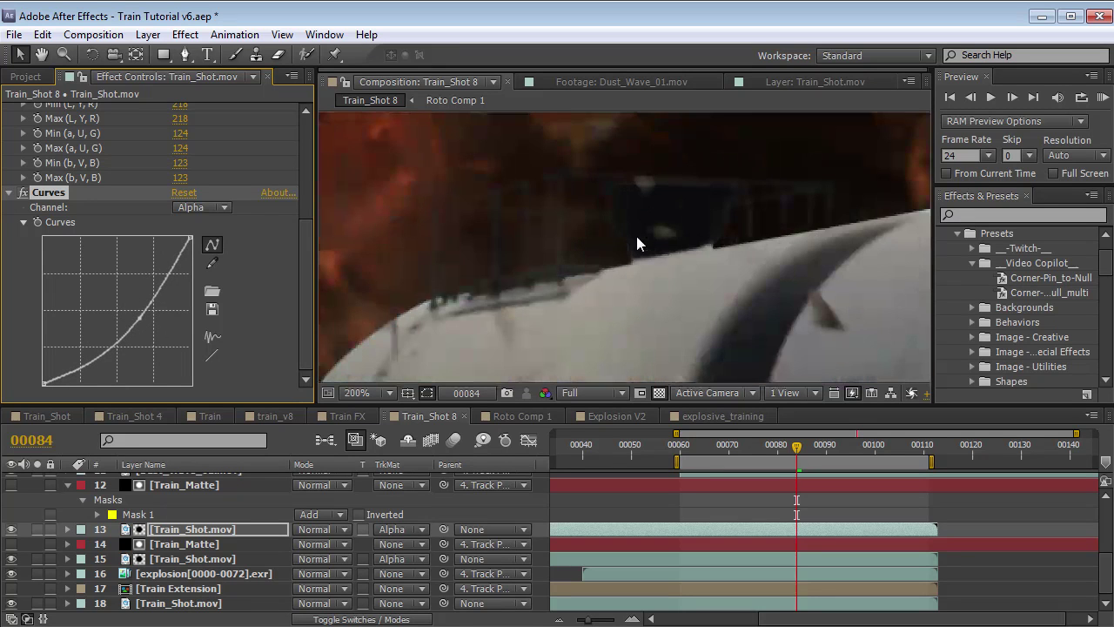
pyautogui.moveTo(96, 350)
pyautogui.mouseDown()
pyautogui.moveTo(95, 366)
pyautogui.moveTo(108, 360)
pyautogui.mouseUp()
pyautogui.scroll(-4, 599, 282)
pyautogui.press('h')
pyautogui.moveTo(589, 265); pyautogui.dragTo(640, 246)
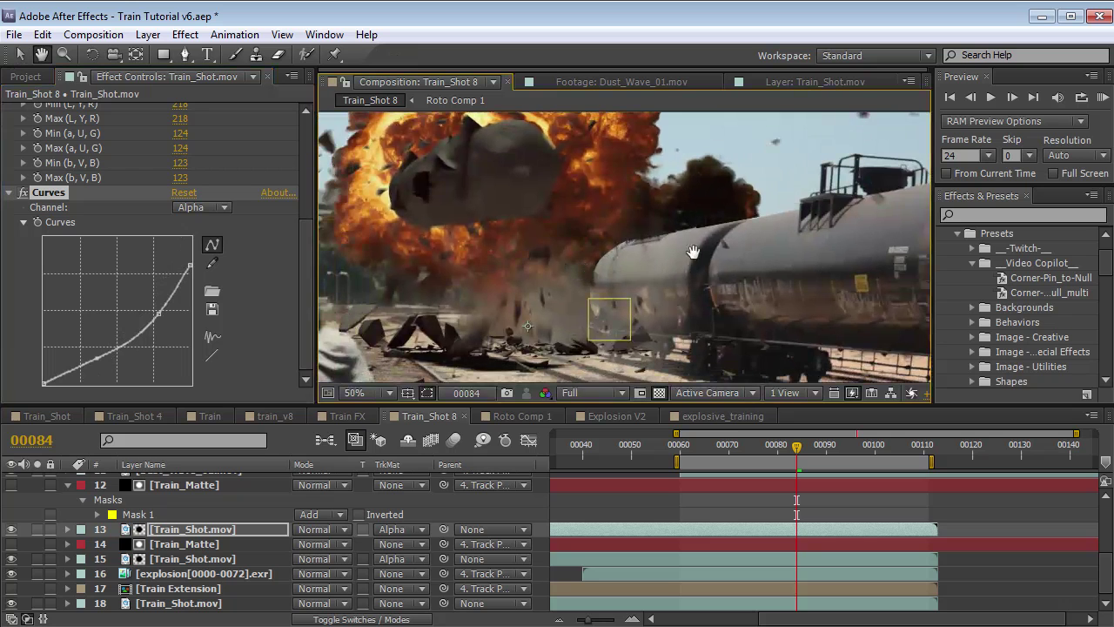
# Set the Mask 1 feather on the lower Train_Matte to 2 pixels
pyautogui.press('v')
pyautogui.moveTo(796, 446); pyautogui.dragTo(737, 448)
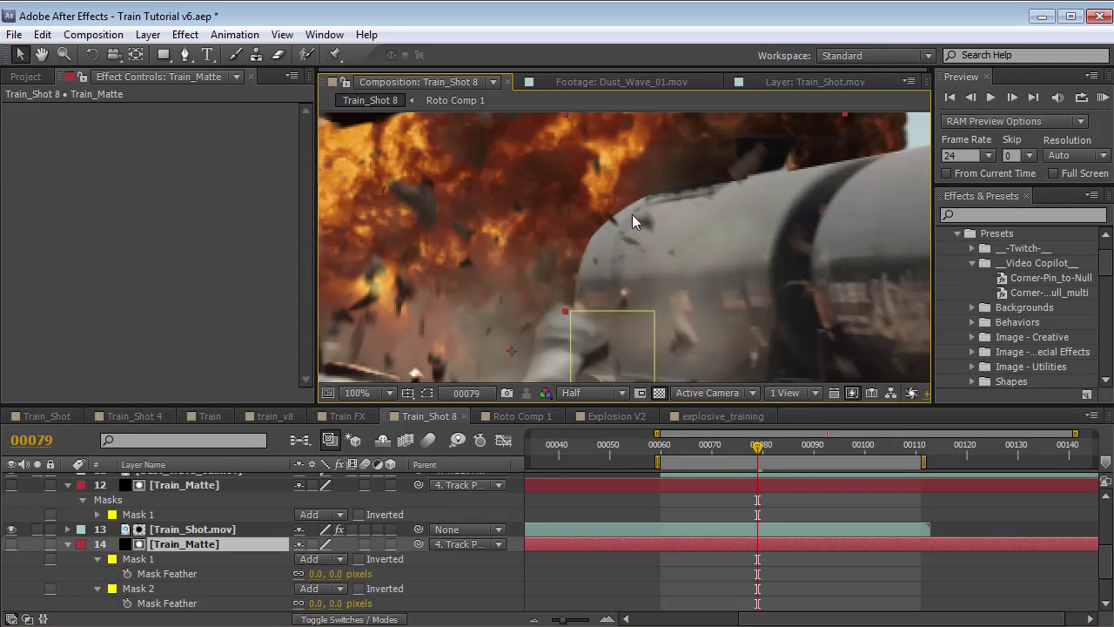
pyautogui.click(335, 574)
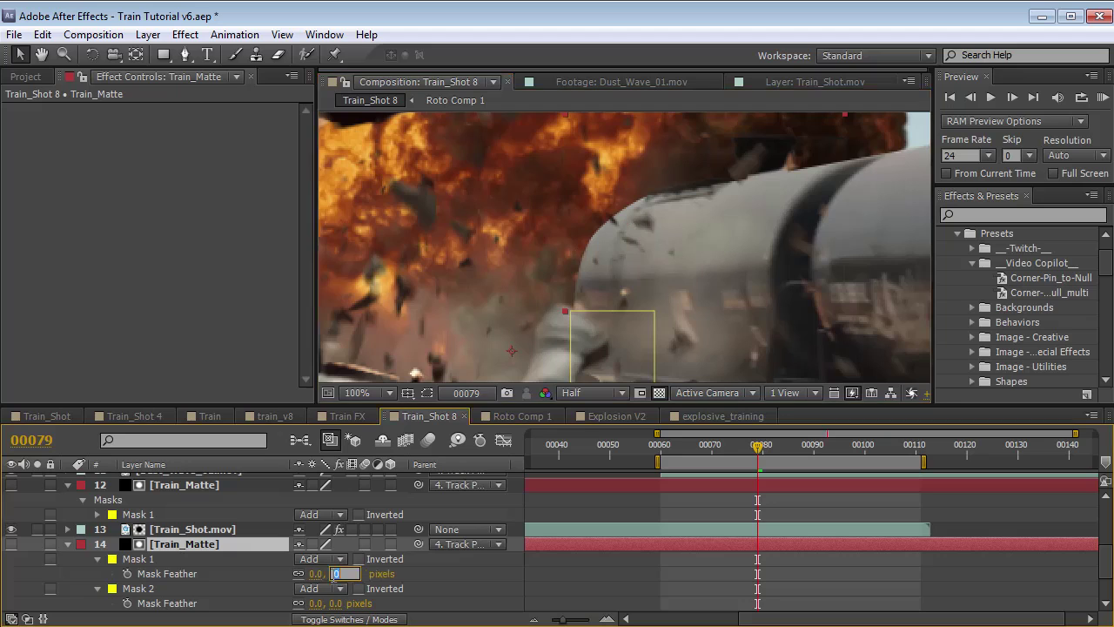
pyautogui.write('5')
pyautogui.press('Return')
pyautogui.click(334, 575)
pyautogui.write('2')
pyautogui.press('Return')
# Set the Mask 2 feather on the lower Train_Matte to 1 pixel and reselect the layer
pyautogui.click(336, 602)
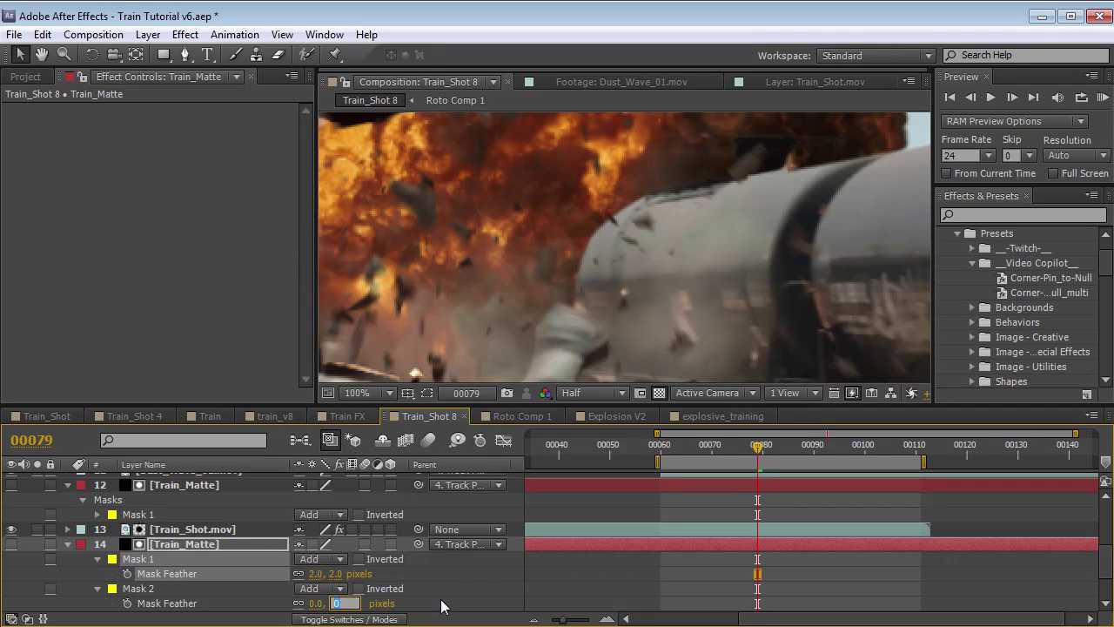
pyautogui.write('1')
pyautogui.press('Return')
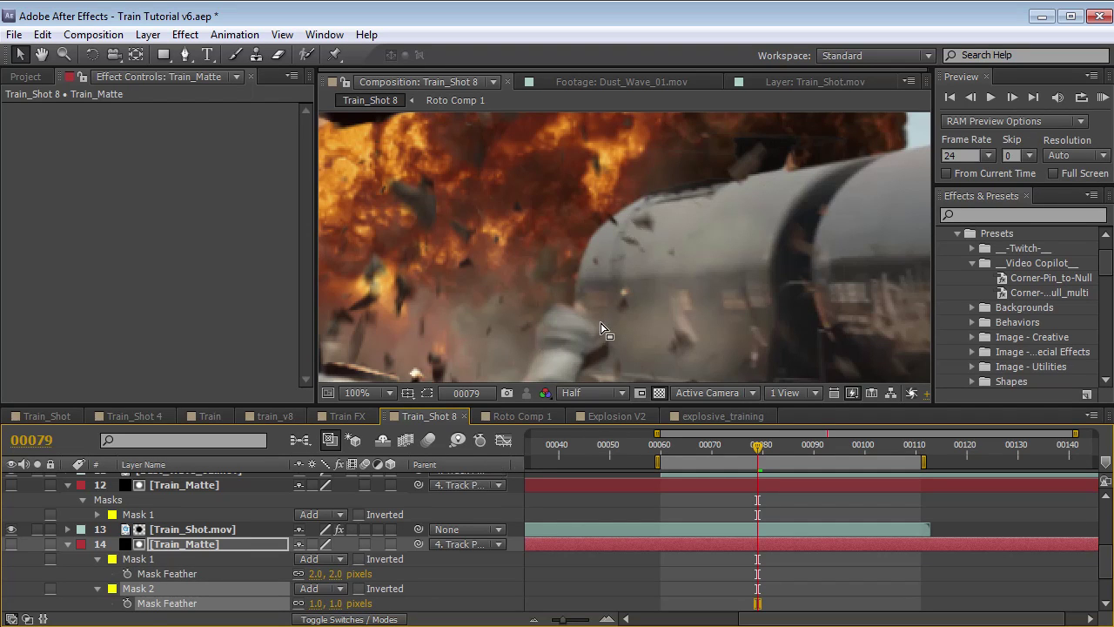
pyautogui.click(513, 549)
pyautogui.click(541, 548)
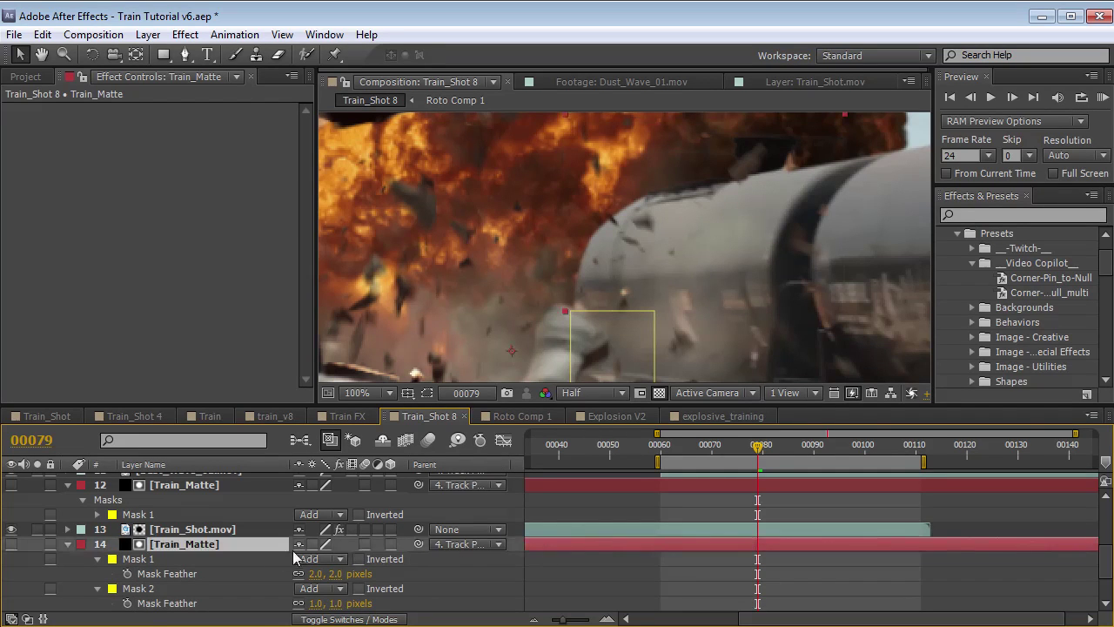
# Enable motion blur on the lower Train_Matte layer and the explosion[0000-0072].exr layer
pyautogui.click(364, 544)
pyautogui.press('`')
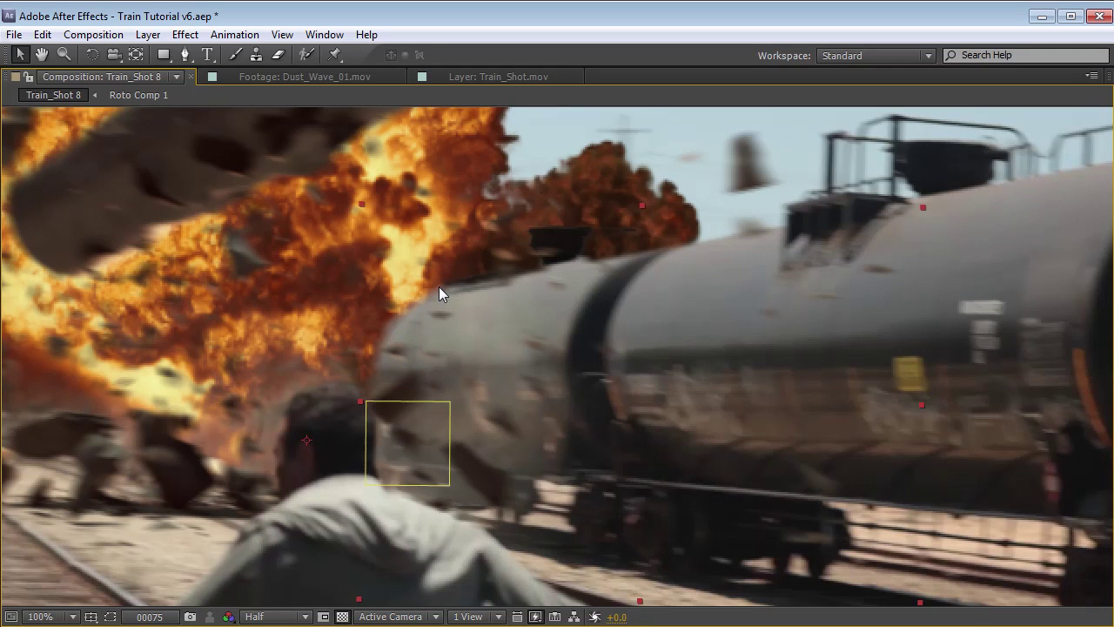
pyautogui.press('`')
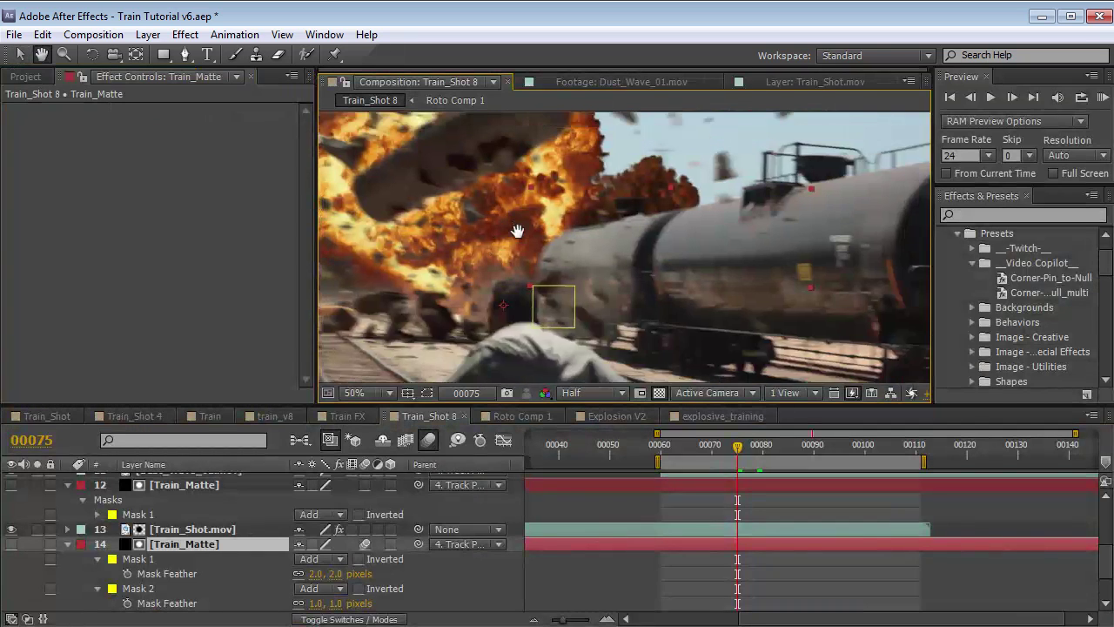
pyautogui.scroll(-2, 456, 509)
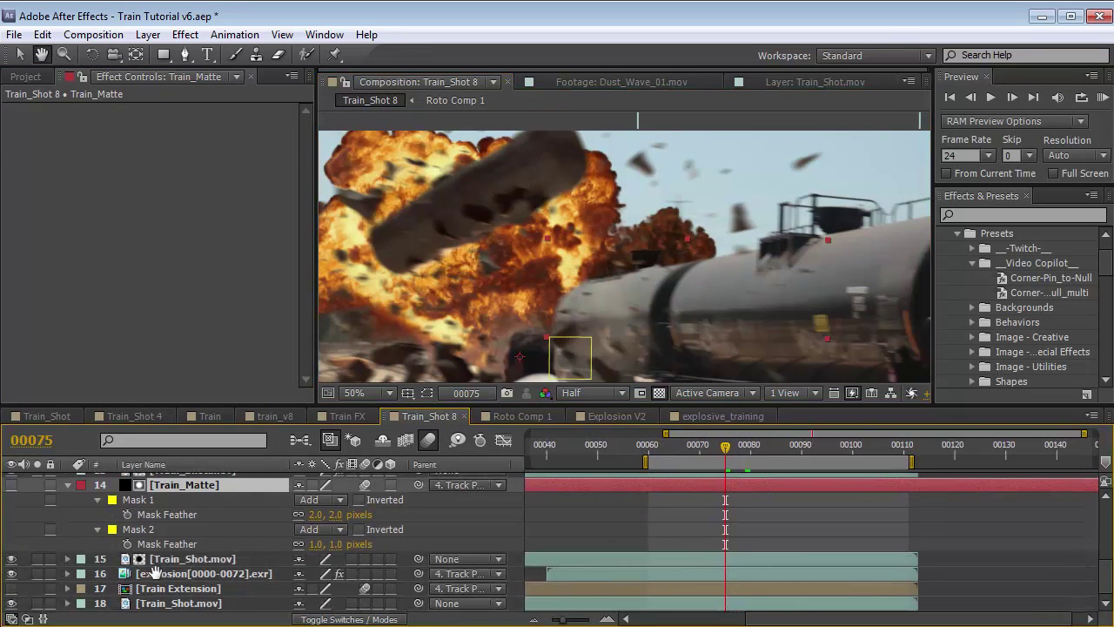
pyautogui.click(191, 574)
pyautogui.click(365, 573)
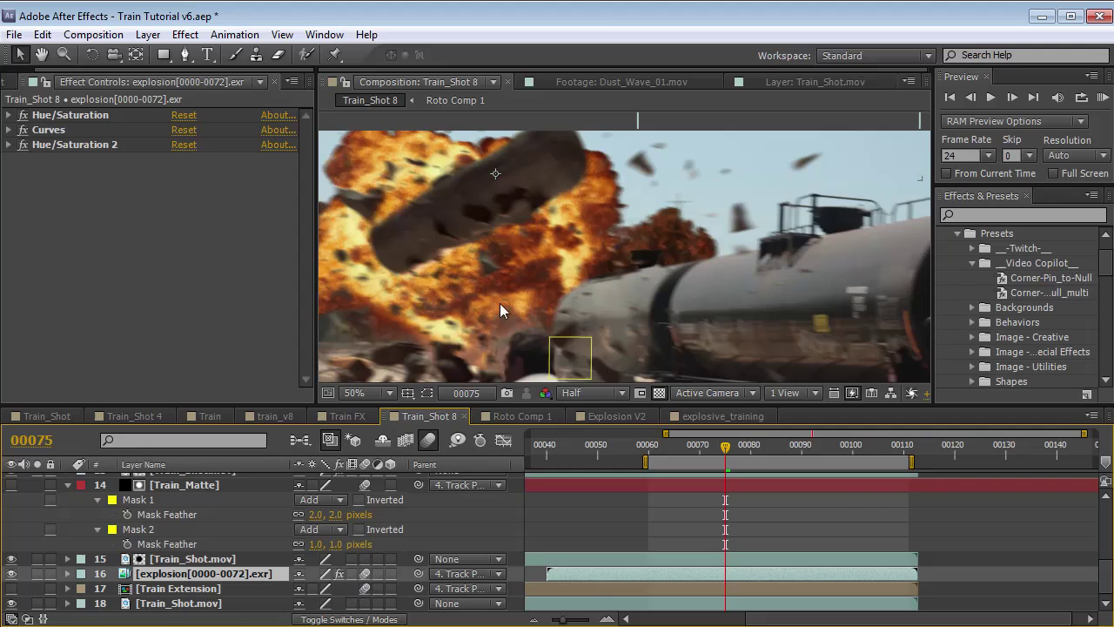
# Examine the motion-blurred explosion and the matte edge along the tank car's end in an enlarged view
pyautogui.press('`')
pyautogui.moveTo(416, 430); pyautogui.dragTo(436, 377)
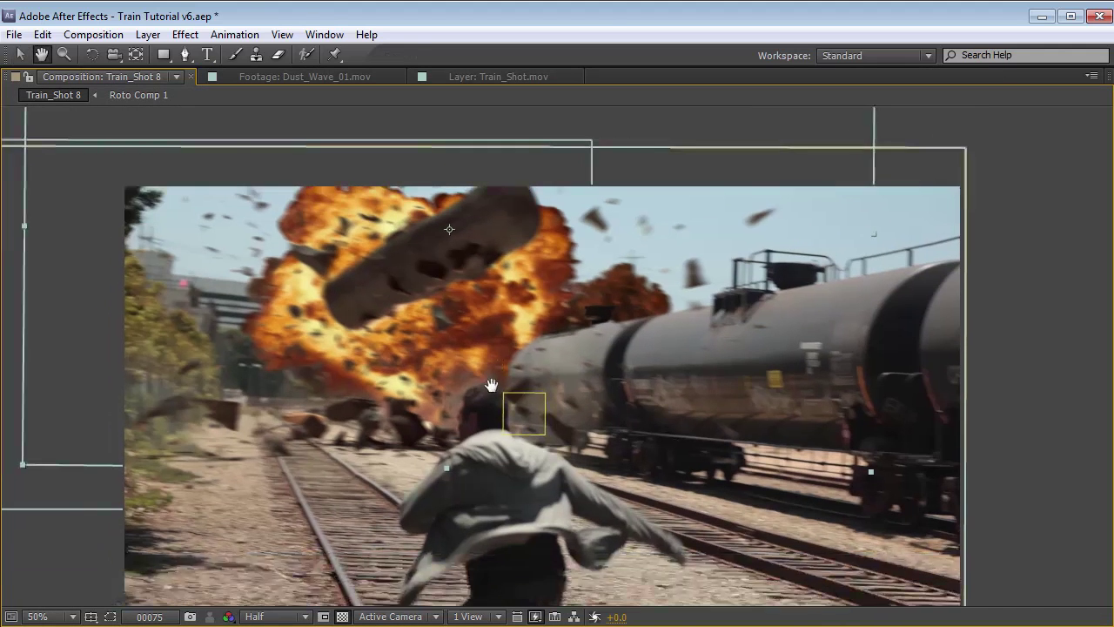
pyautogui.press('/')
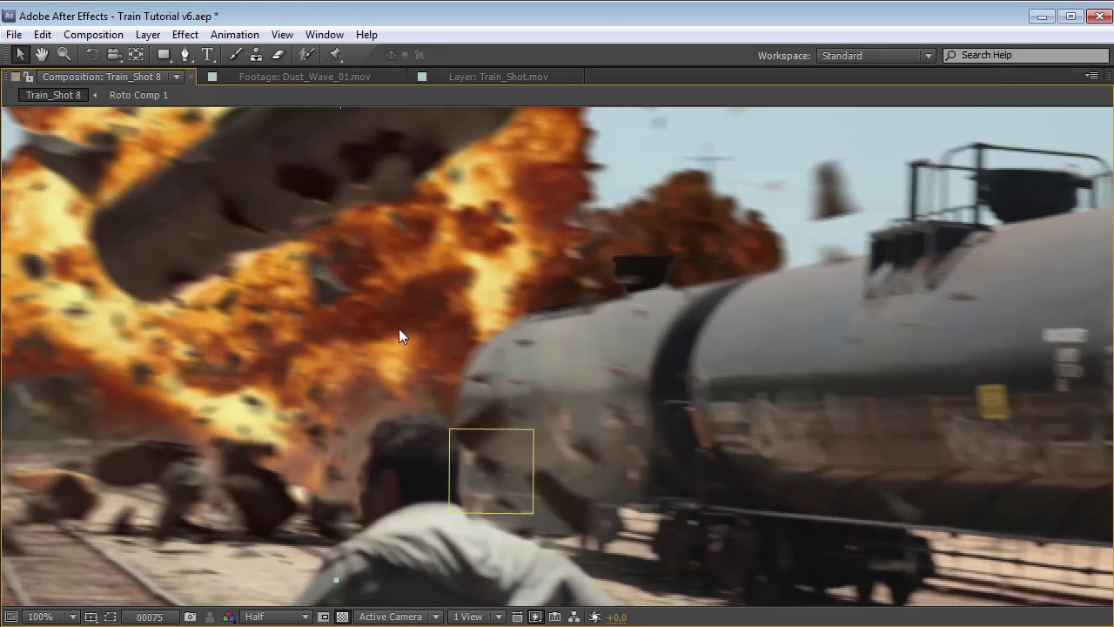
pyautogui.press('`')
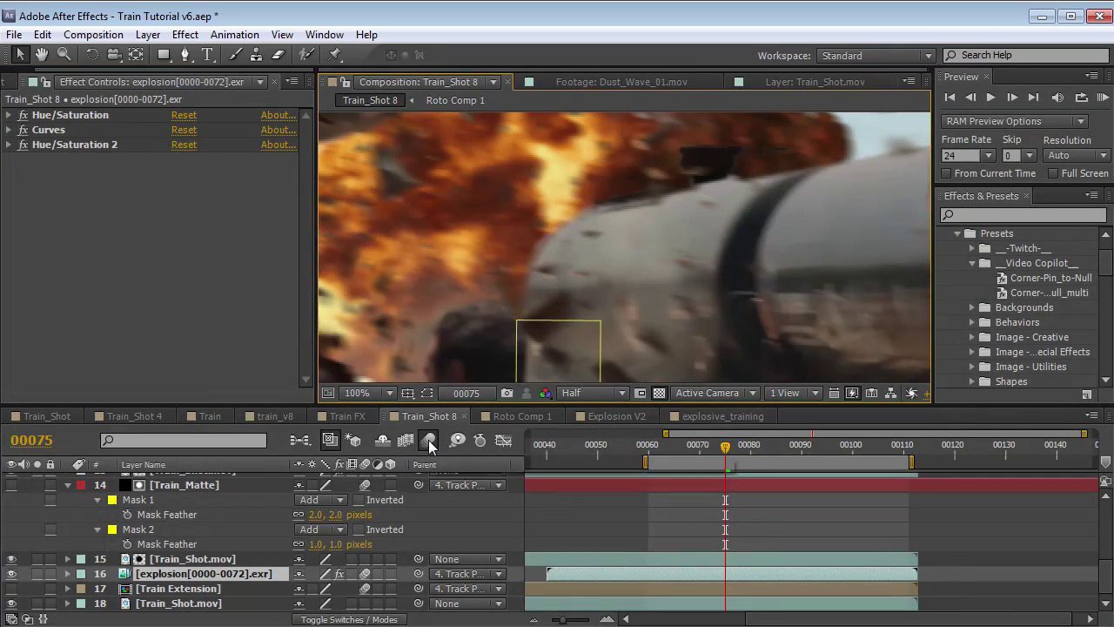
pyautogui.press('`')
pyautogui.press(',')
pyautogui.moveTo(550, 308); pyautogui.dragTo(571, 261)
pyautogui.press('v')
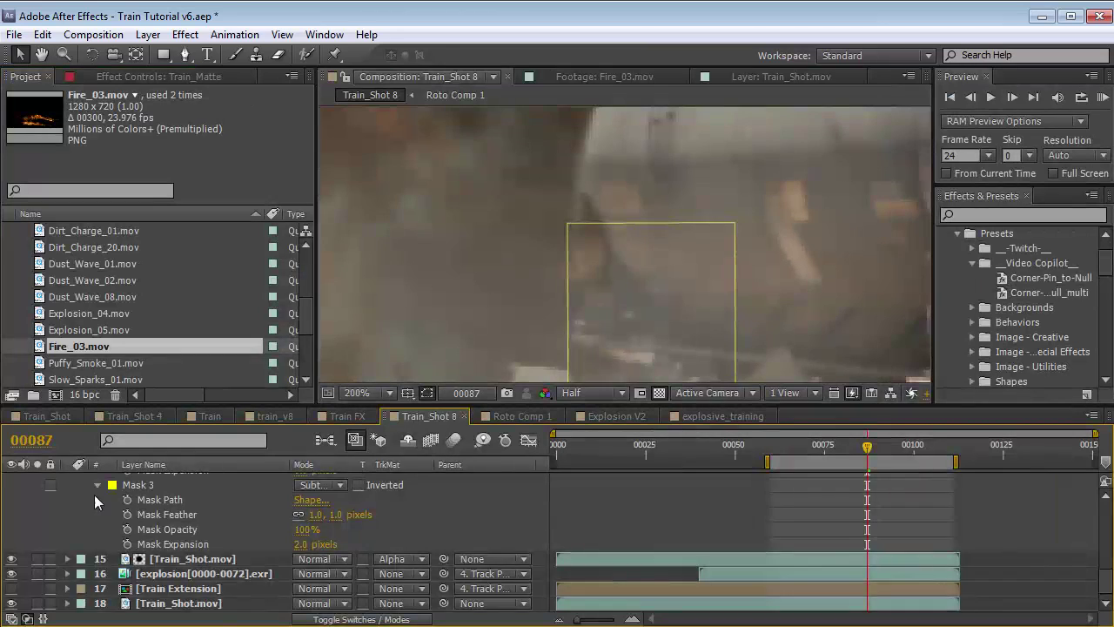
# Collapse the lower Train_Matte's mask properties and preview the composite around frame 87
pyautogui.scroll(-2, 94, 495)
pyautogui.scroll(2, 64, 503)
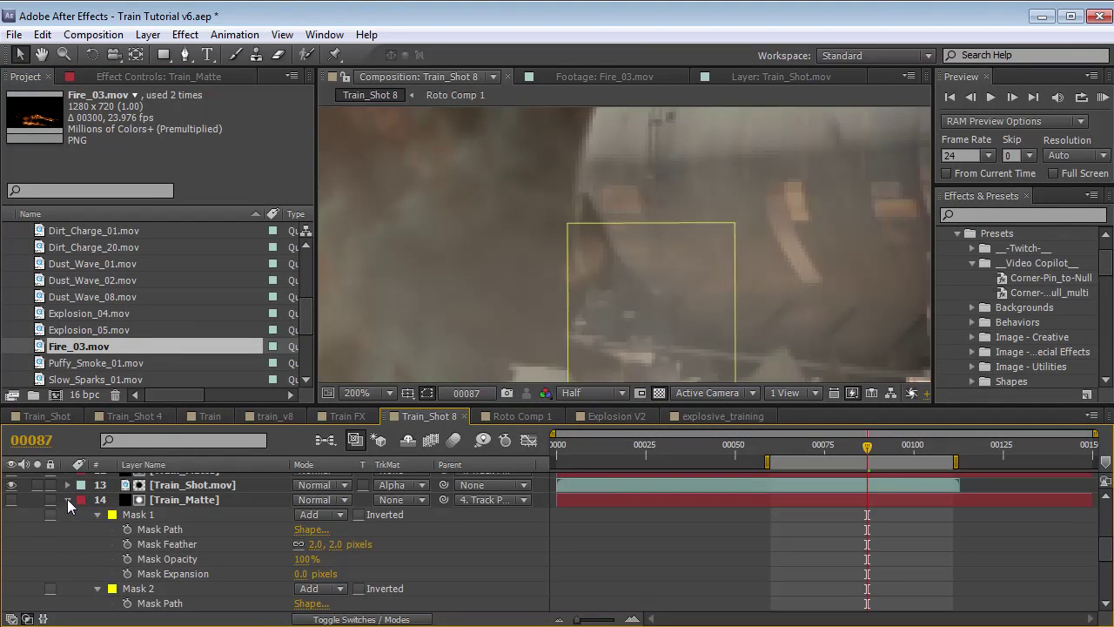
pyautogui.click(67, 499)
pyautogui.scroll(-3, 610, 280)
pyautogui.press('h')
pyautogui.press('space')
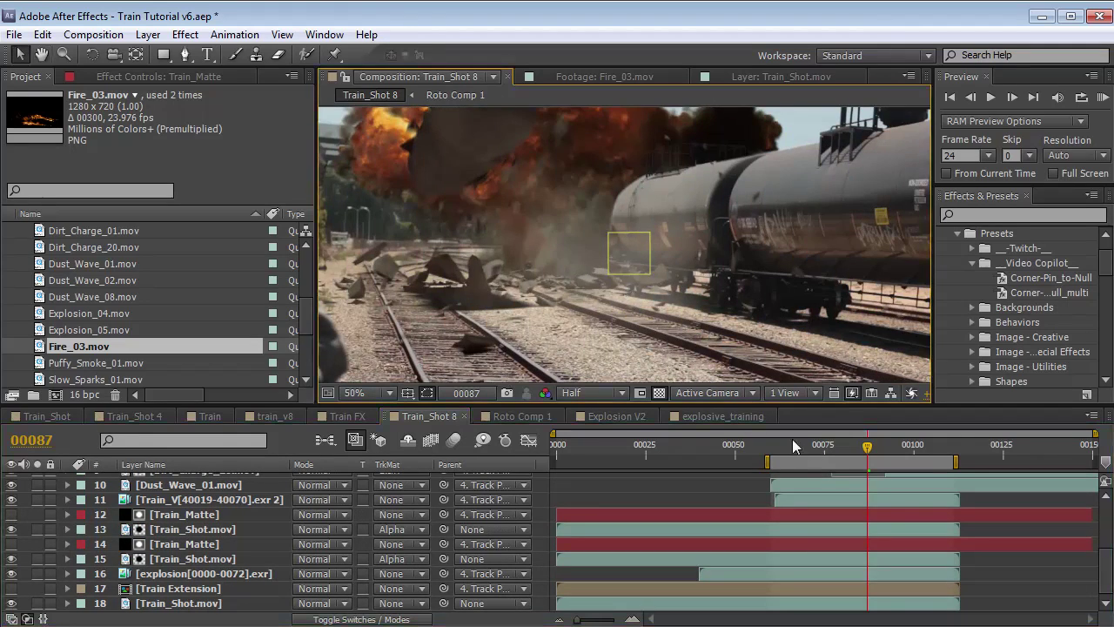
pyautogui.press('space')
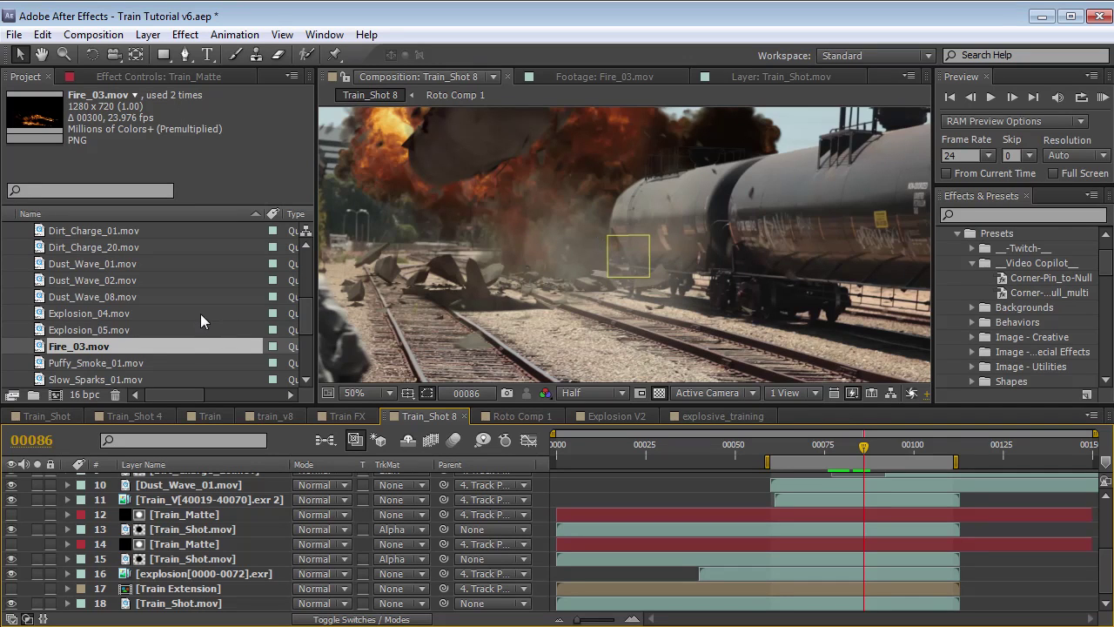
# Open the Slow_Sparks_02.mov footage, scrub through its sparks, and return to the Train_Shot 8 composition
pyautogui.scroll(-1, 303, 352)
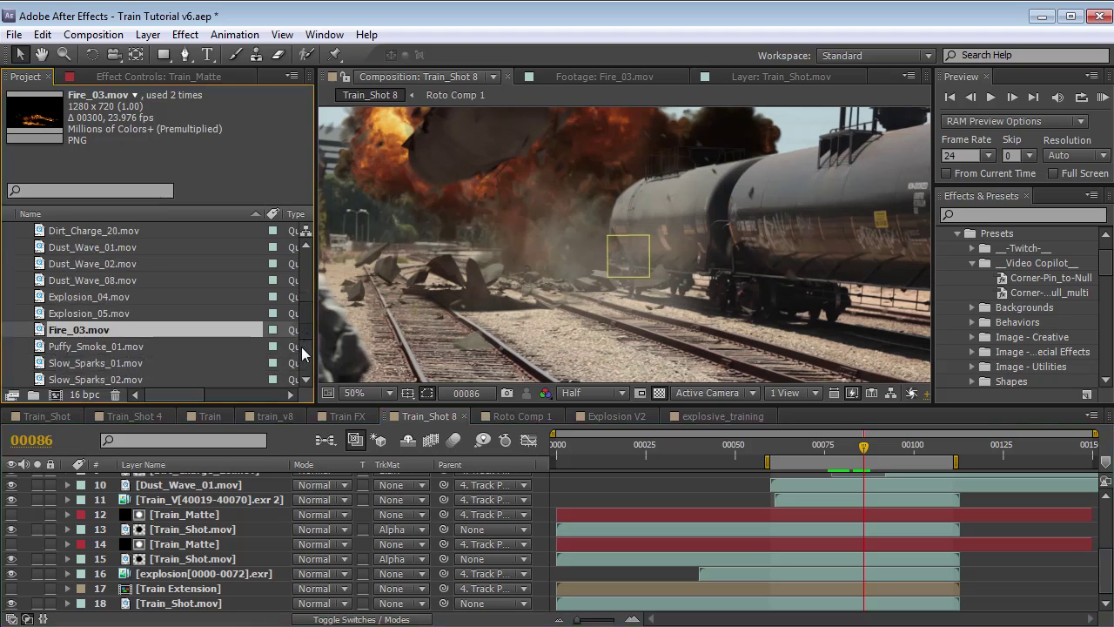
pyautogui.scroll(-3, 303, 353)
pyautogui.doubleClick(71, 281)
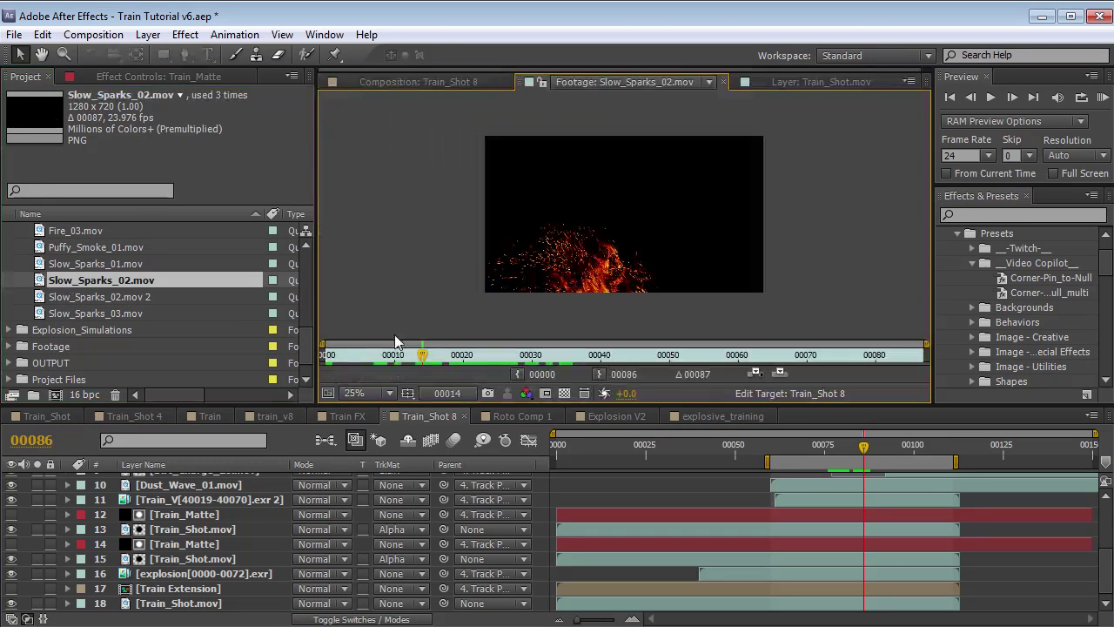
pyautogui.moveTo(374, 357); pyautogui.dragTo(491, 359)
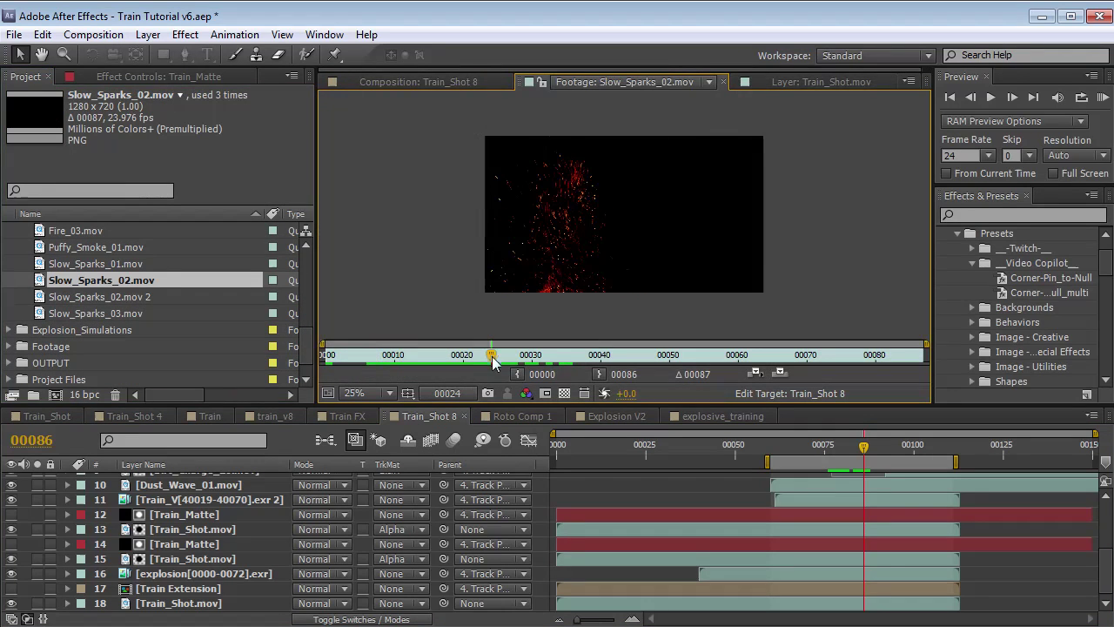
pyautogui.scroll(2, 503, 195)
pyautogui.click(398, 80)
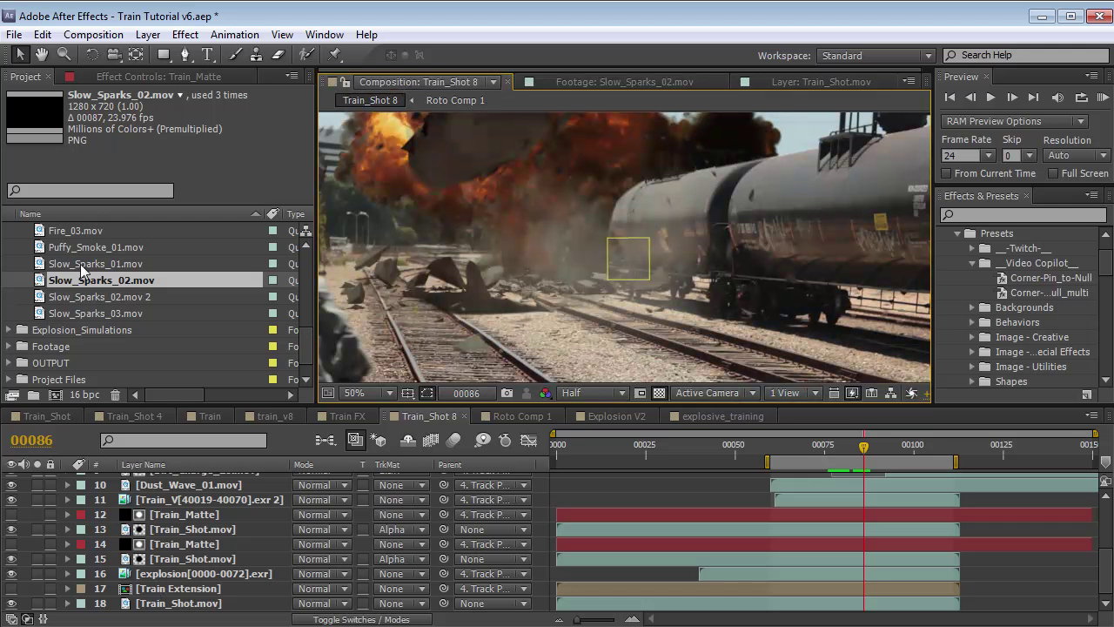
# Add Slow_Sparks_02.mov beneath the lower Dust_Wave_01 layer, starting at about frame 65, and place it over the end of the tank car
pyautogui.moveTo(88, 280); pyautogui.dragTo(168, 505)
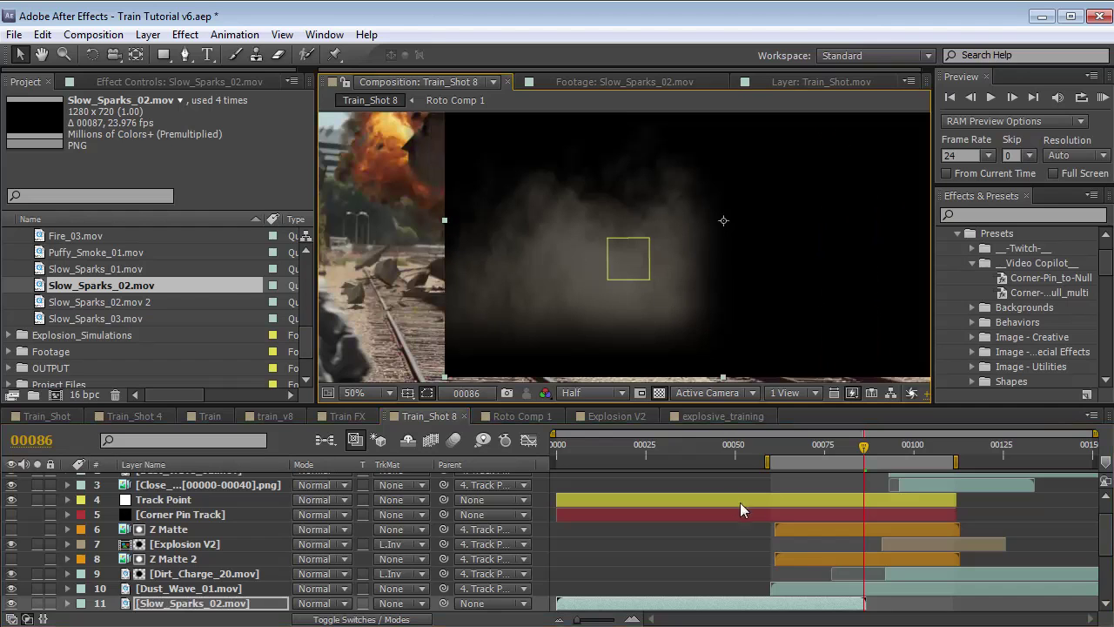
pyautogui.moveTo(623, 602); pyautogui.dragTo(856, 602)
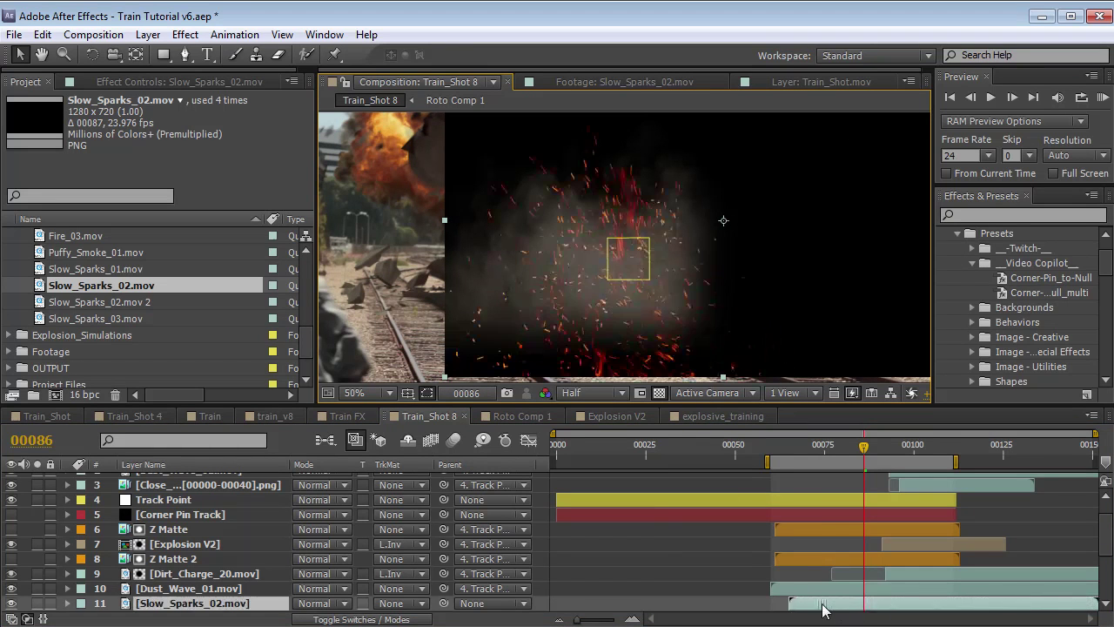
pyautogui.moveTo(622, 310); pyautogui.dragTo(613, 263)
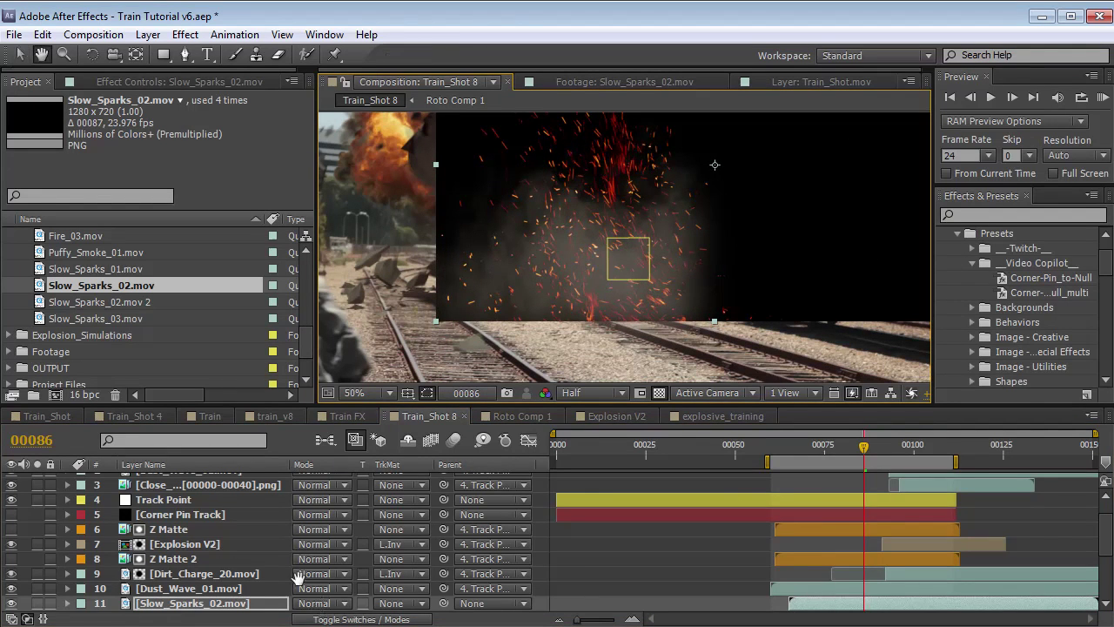
# Set Slow_Sparks_02.mov to the Screen blending mode and add a Tint effect with Amount to Tint at 35%
pyautogui.scroll(-3, 309, 588)
pyautogui.click(324, 536)
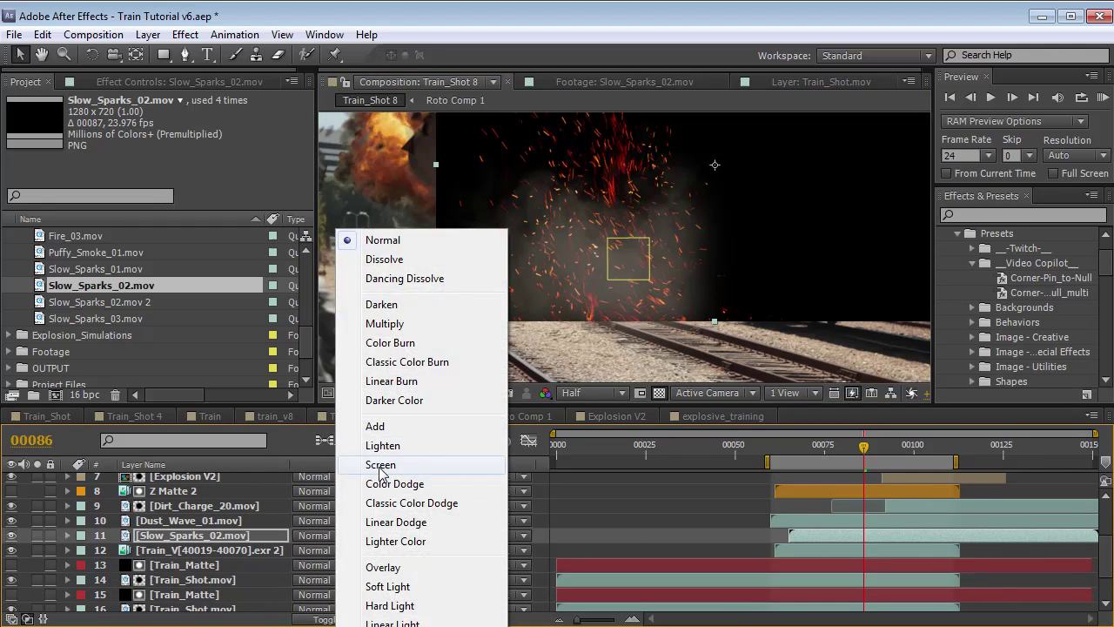
pyautogui.click(381, 464)
pyautogui.click(195, 33)
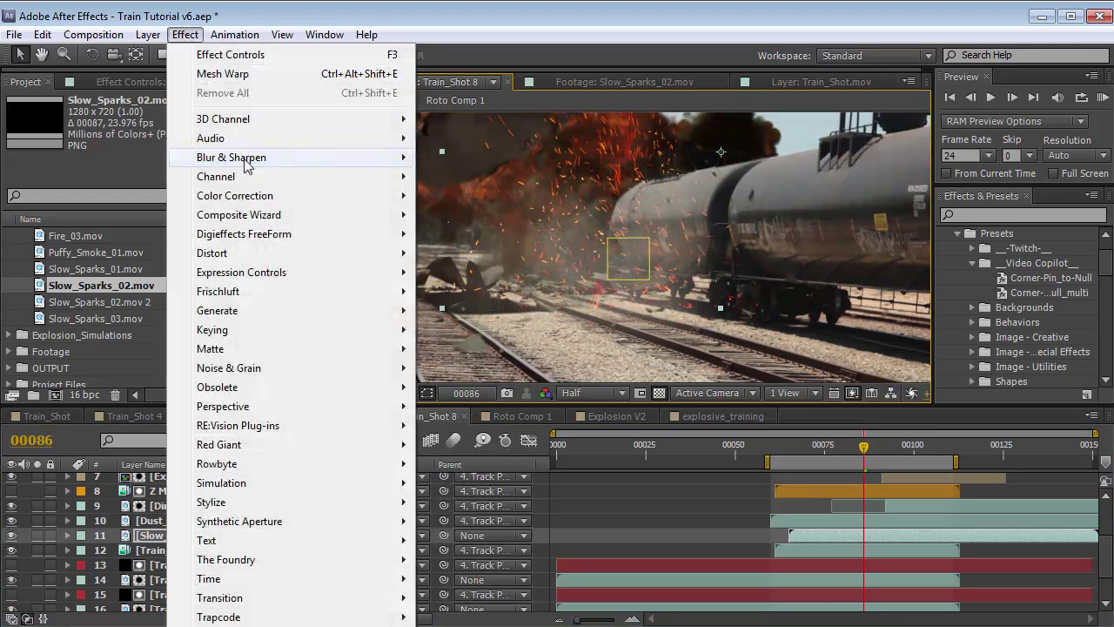
pyautogui.moveTo(296, 195)
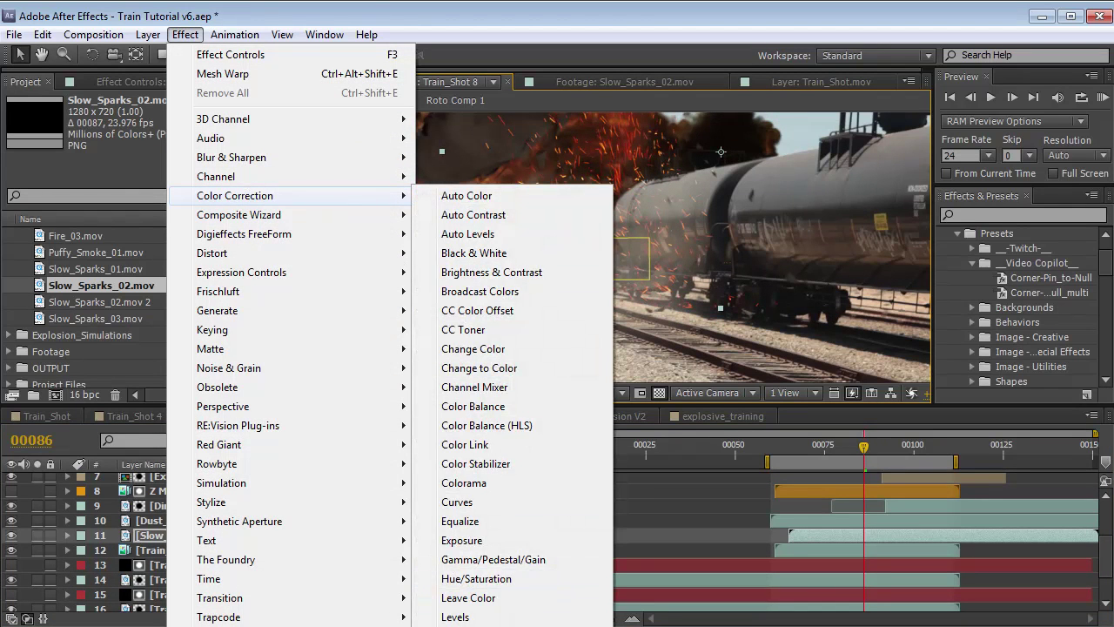
pyautogui.click(471, 626)
pyautogui.moveTo(185, 170); pyautogui.dragTo(48, 172)
# Reposition the sparks slightly and scale the Slow_Sparks_02.mov layer to 61%
pyautogui.moveTo(651, 282); pyautogui.dragTo(642, 276)
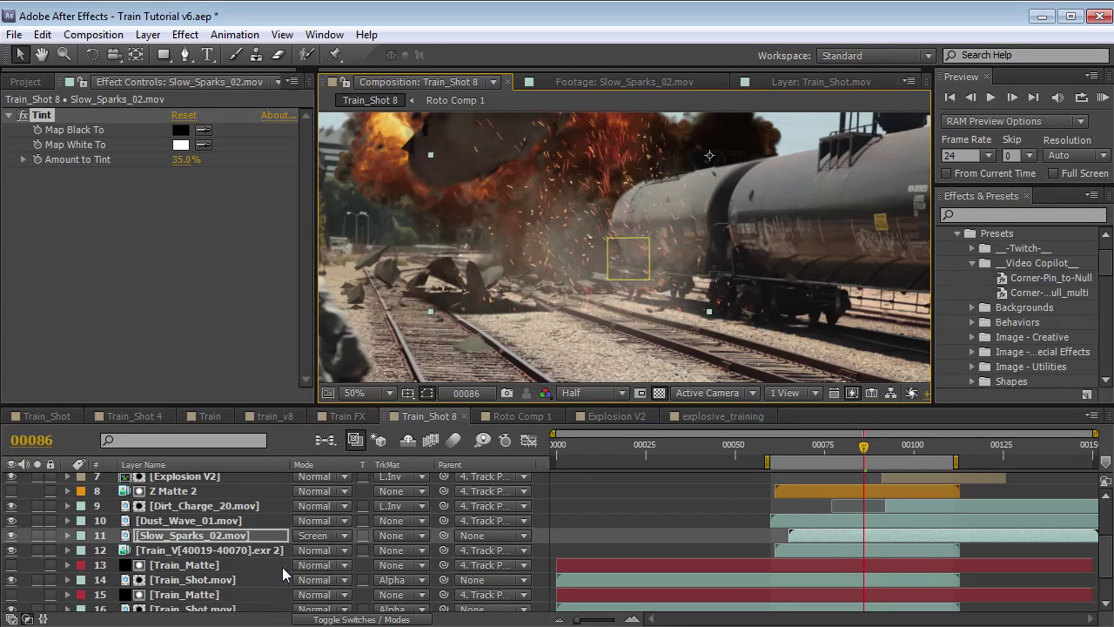
pyautogui.press('s')
pyautogui.moveTo(350, 550); pyautogui.dragTo(313, 550)
pyautogui.press('KP_0')
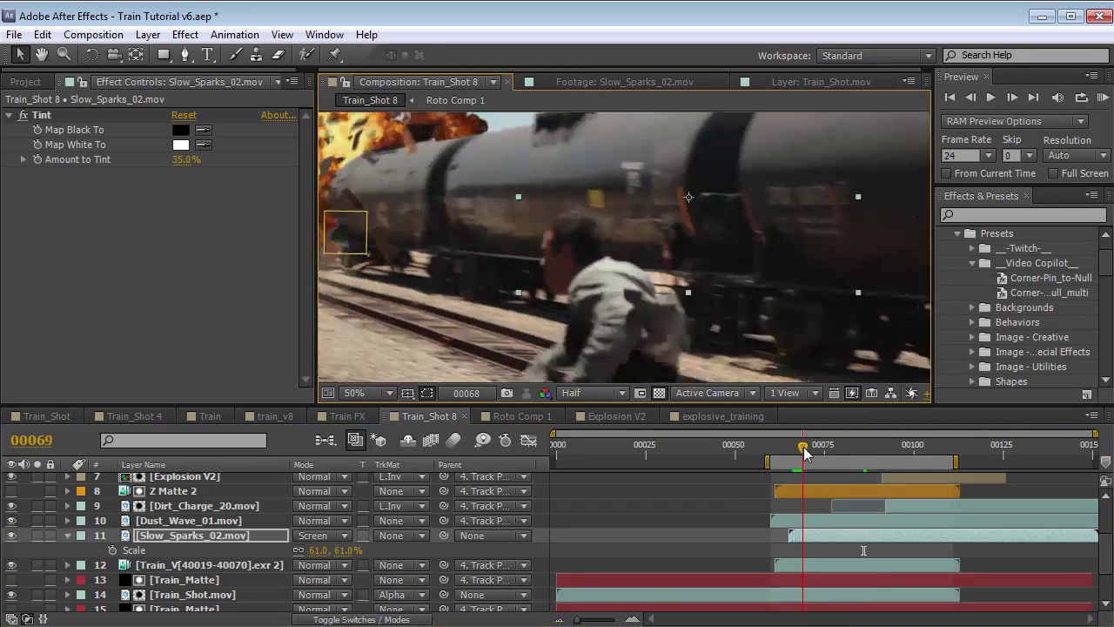
# Shift Slow_Sparks_02.mov to start at about frame 60 at the base of the explosion, and parent it to Track Point
pyautogui.moveTo(825, 540)
pyautogui.mouseDown()
pyautogui.moveTo(795, 542)
pyautogui.moveTo(807, 540)
pyautogui.mouseUp()
pyautogui.moveTo(696, 298); pyautogui.dragTo(424, 277)
pyautogui.moveTo(444, 540); pyautogui.dragTo(173, 528)
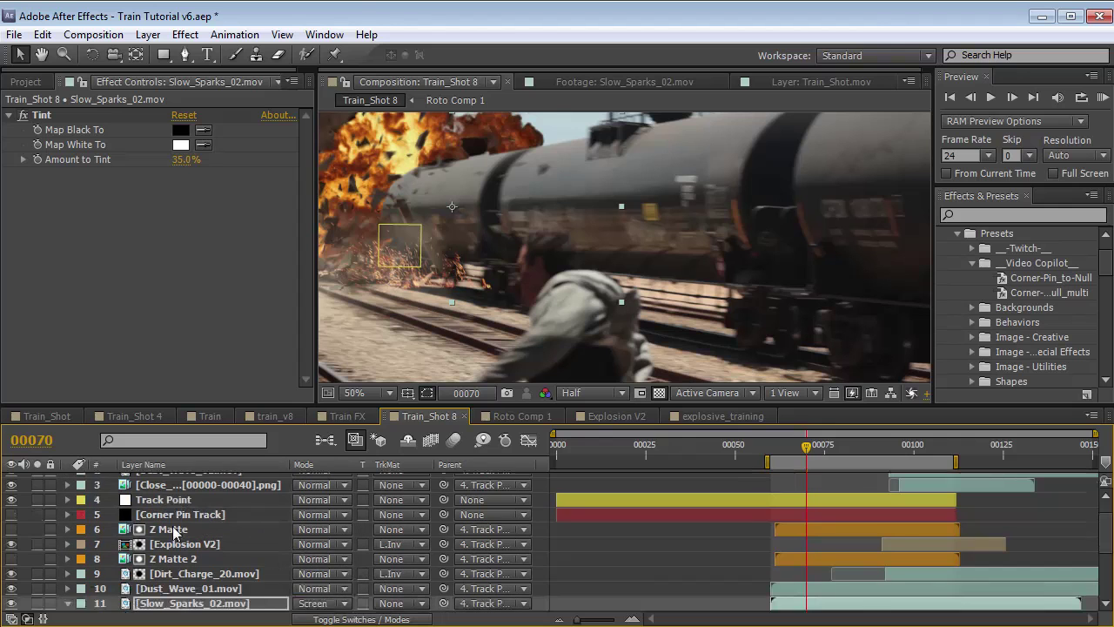
# Check the tracked sparks between frames 75 and 89 and nudge them up slightly beside the tank car's end
pyautogui.moveTo(806, 448); pyautogui.dragTo(824, 448)
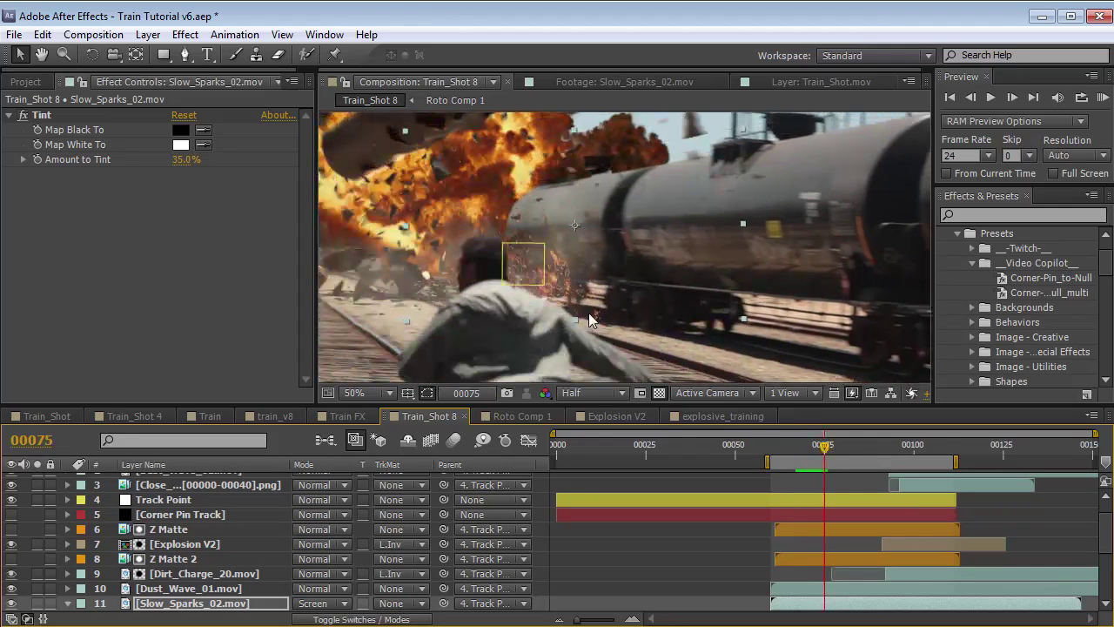
pyautogui.press('pagedown')
pyautogui.press('pagedown')
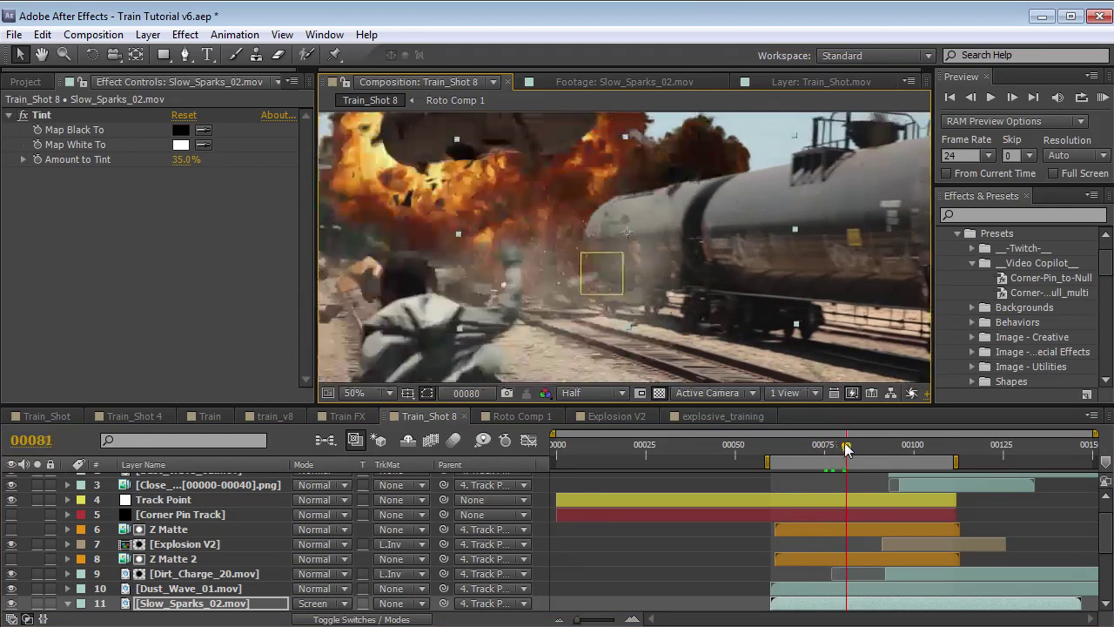
pyautogui.hotkey('ctrl', 'z')
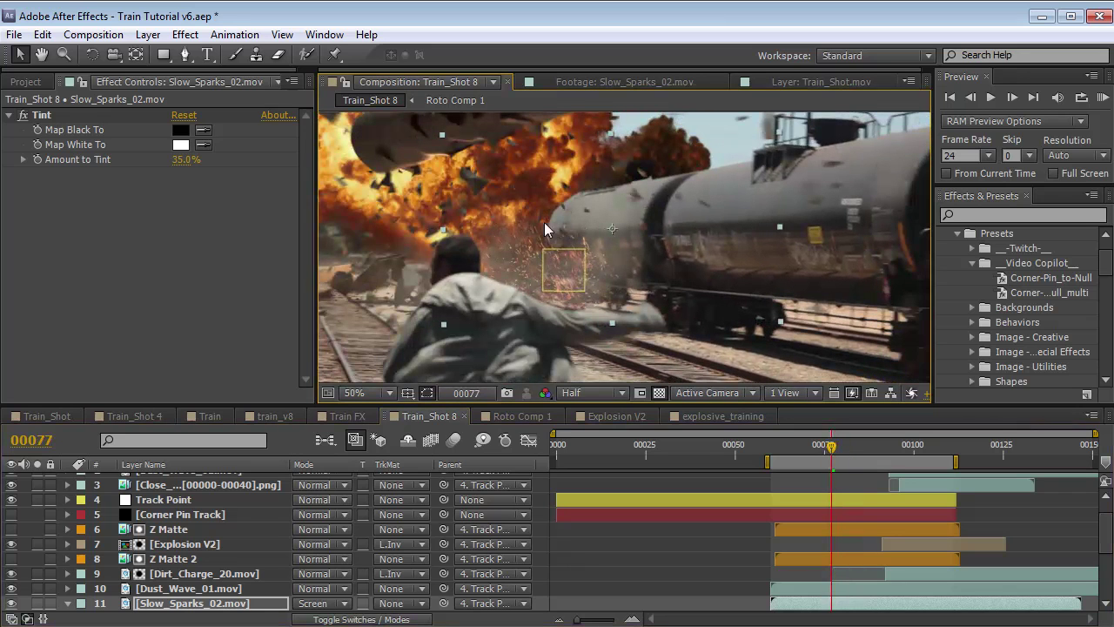
pyautogui.press('space')
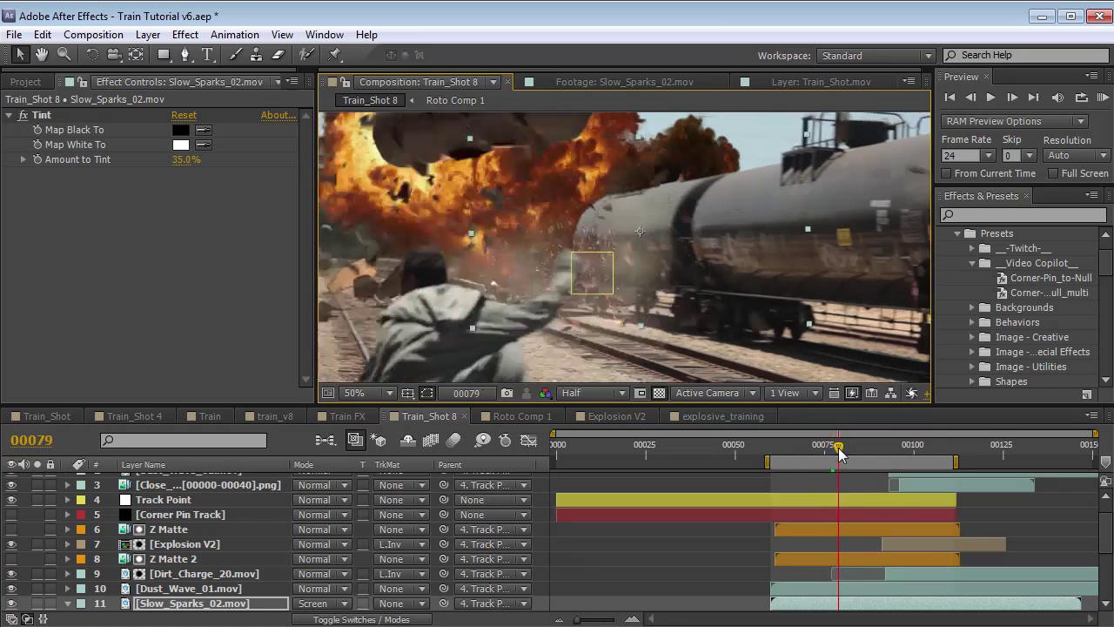
pyautogui.hotkey('shift', 'Up')
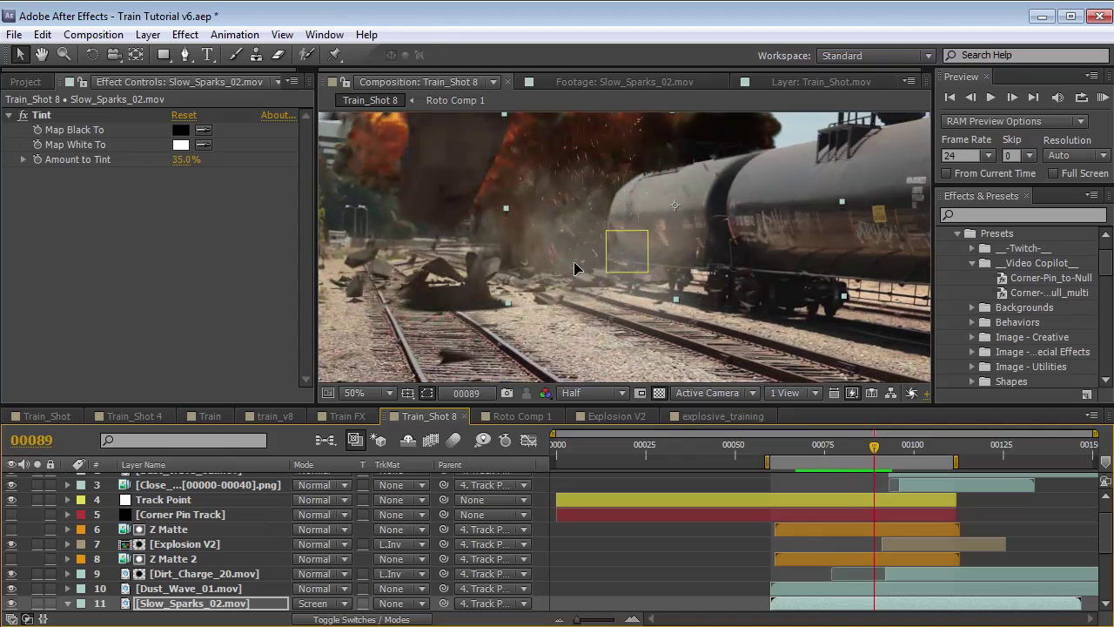
# Open the Fire_03.mov footage to review its flames, and return to the Train_Shot 8 composition
pyautogui.click(26, 82)
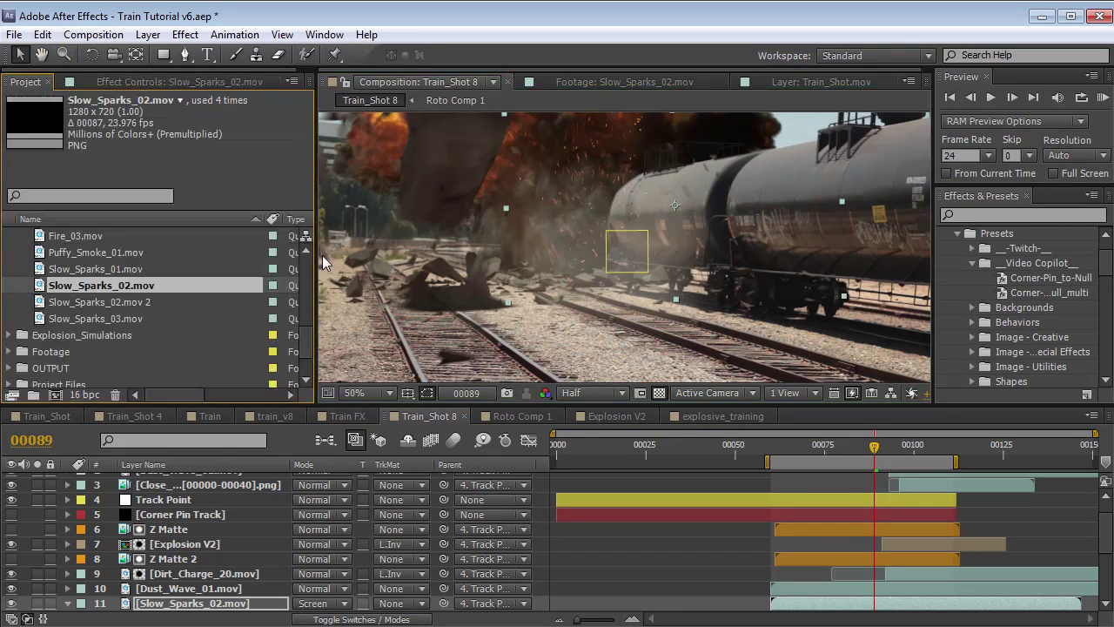
pyautogui.scroll(2, 310, 336)
pyautogui.click(51, 269)
pyautogui.doubleClick(52, 272)
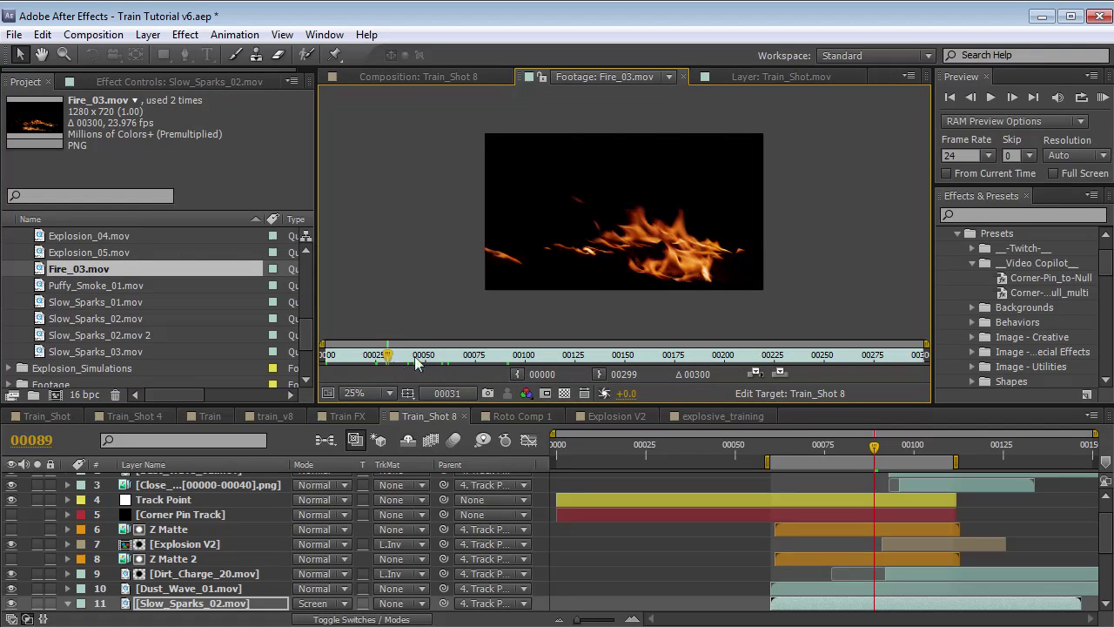
pyautogui.click(396, 76)
# Add Fire_03.mov above the lower Dust_Wave_01 layer, starting at about frame 64, and set its blending mode to Screen
pyautogui.moveTo(72, 270)
pyautogui.mouseDown()
pyautogui.moveTo(773, 608)
pyautogui.moveTo(786, 523)
pyautogui.mouseUp()
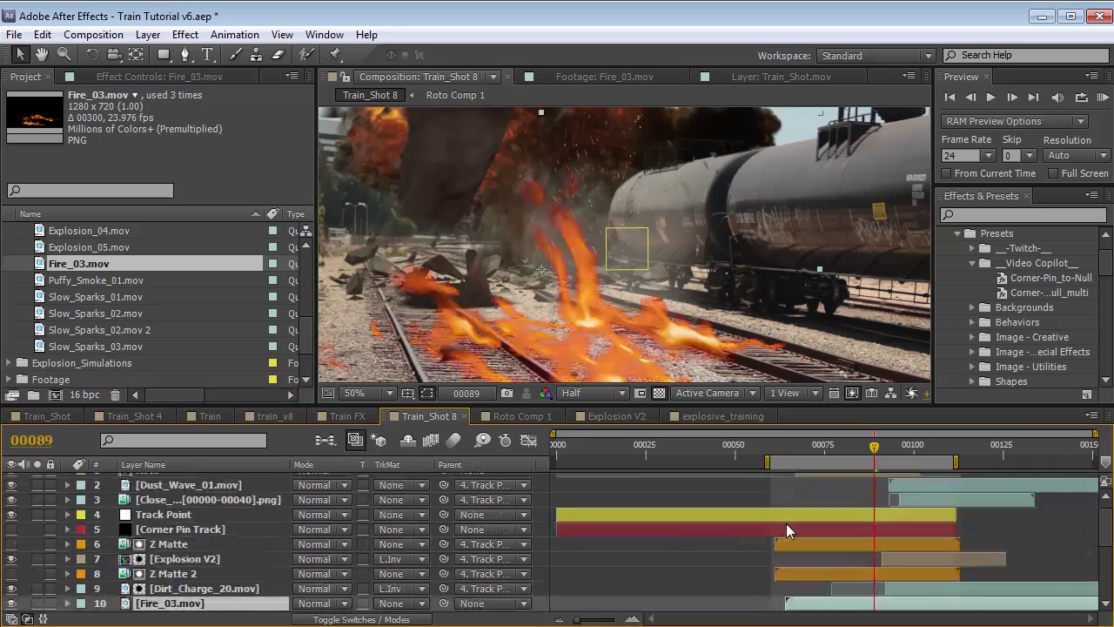
pyautogui.press('`')
pyautogui.moveTo(444, 272); pyautogui.dragTo(179, 185)
pyautogui.press('`')
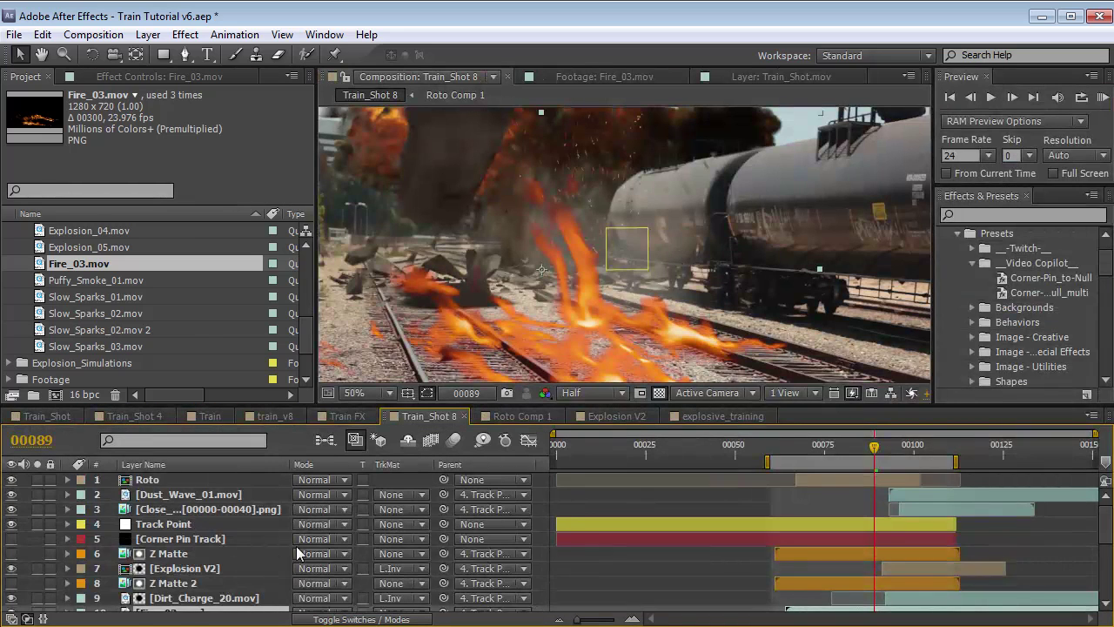
pyautogui.scroll(-3, 300, 557)
pyautogui.click(315, 524)
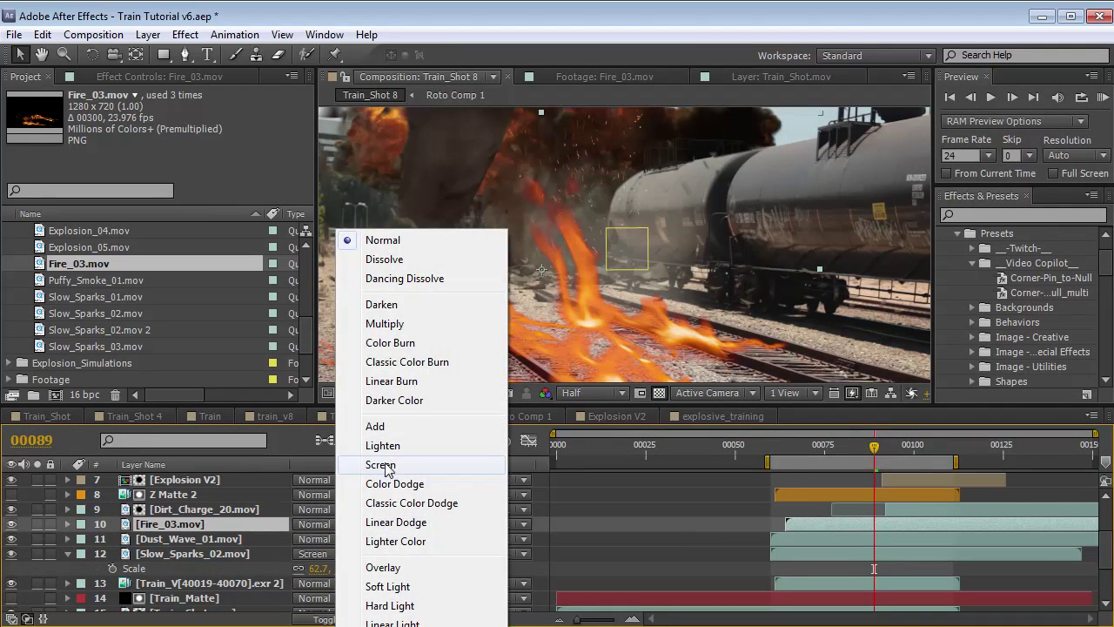
pyautogui.click(388, 461)
# Scale Fire_03.mov to 17.9% and place the flames on the ground near the end of the parked tank cars
pyautogui.press('s')
pyautogui.moveTo(360, 540); pyautogui.dragTo(282, 541)
pyautogui.moveTo(554, 278); pyautogui.dragTo(596, 289)
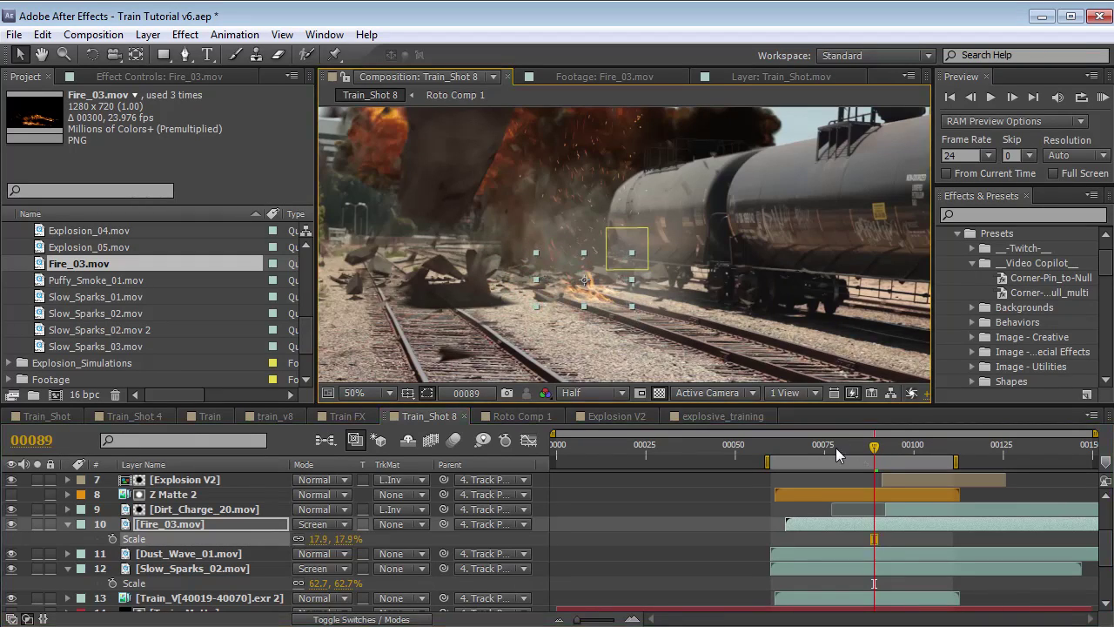
# Inspect the sparks and ground fire beside the tank car's end at frame 81 in full resolution
pyautogui.click(836, 448)
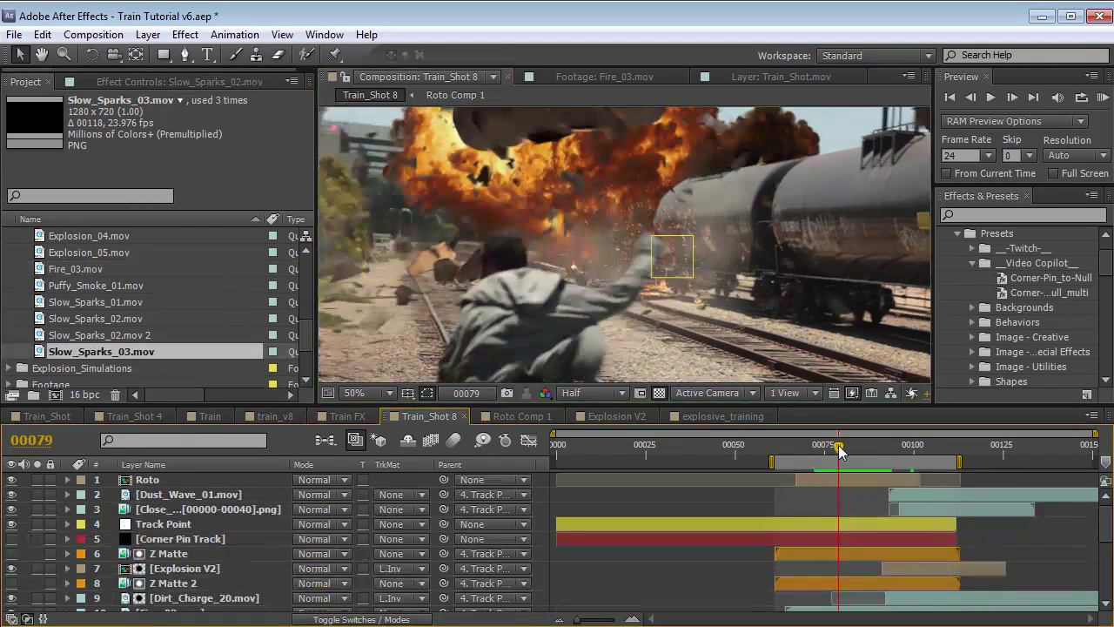
pyautogui.moveTo(838, 445); pyautogui.dragTo(846, 446)
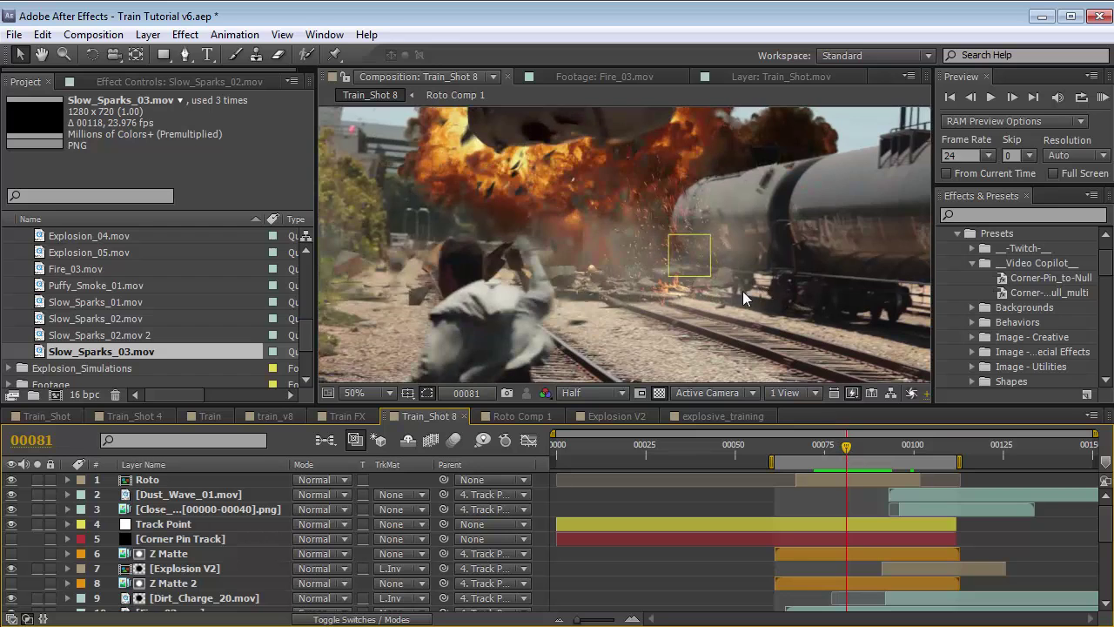
pyautogui.scroll(2, 743, 291)
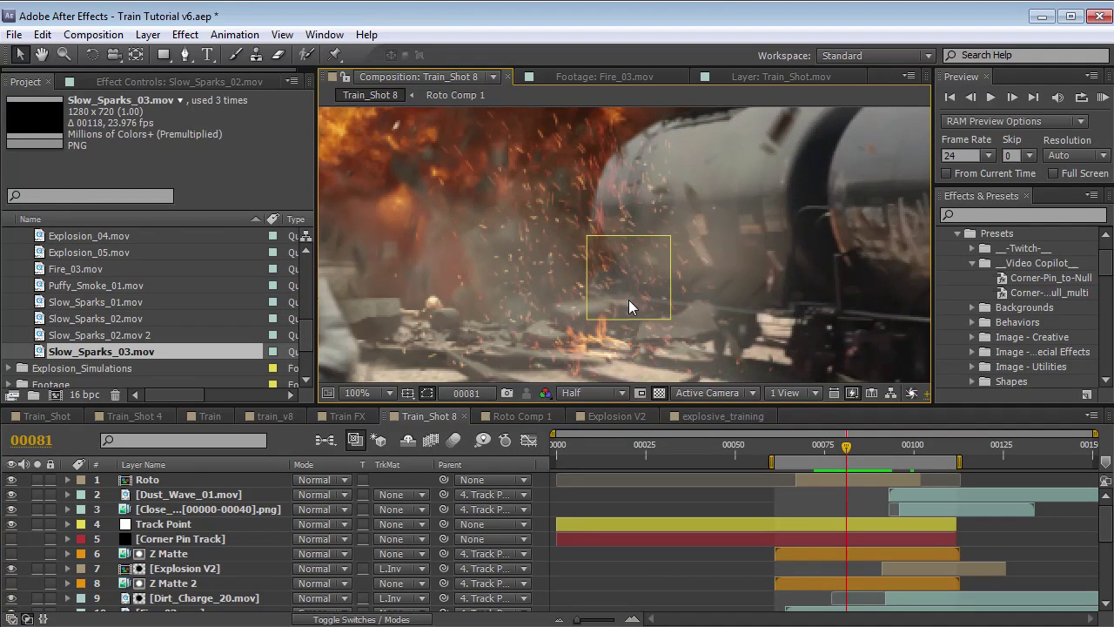
pyautogui.hotkey('ctrl', 'j')
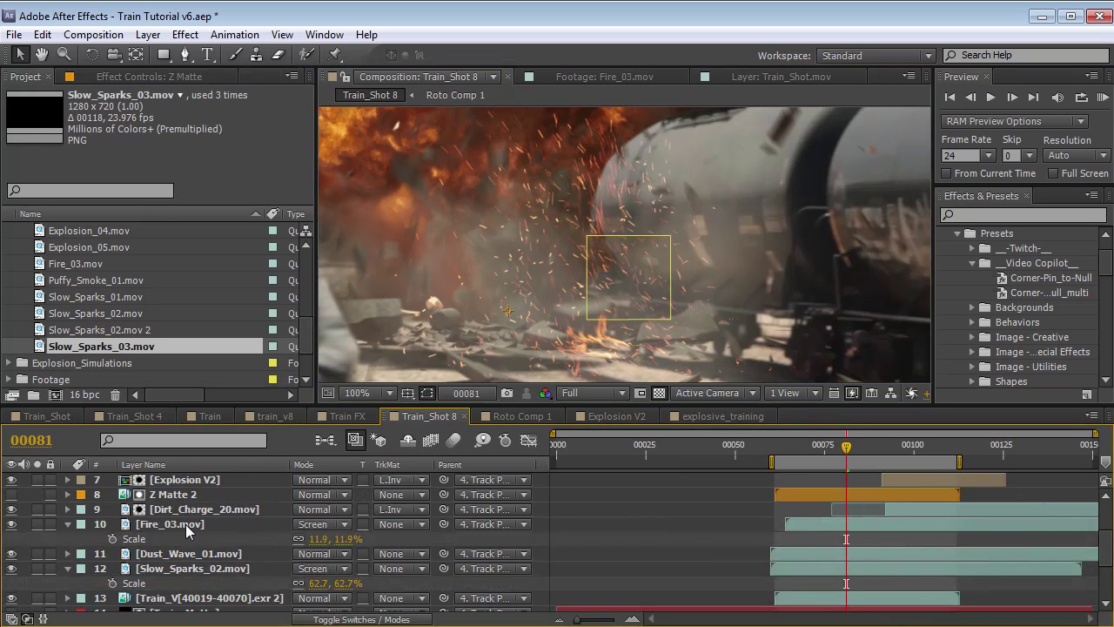
# Solo the Slow_Sparks_02.mov layer and apply the Mesh Warp effect to it
pyautogui.click(174, 570)
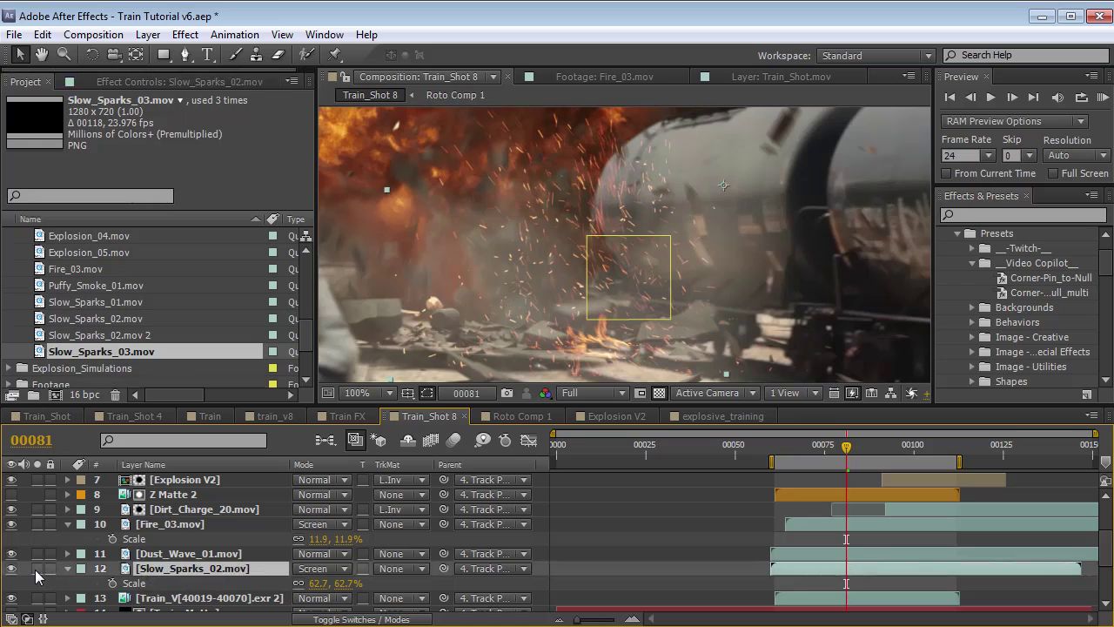
pyautogui.click(37, 568)
pyautogui.click(185, 34)
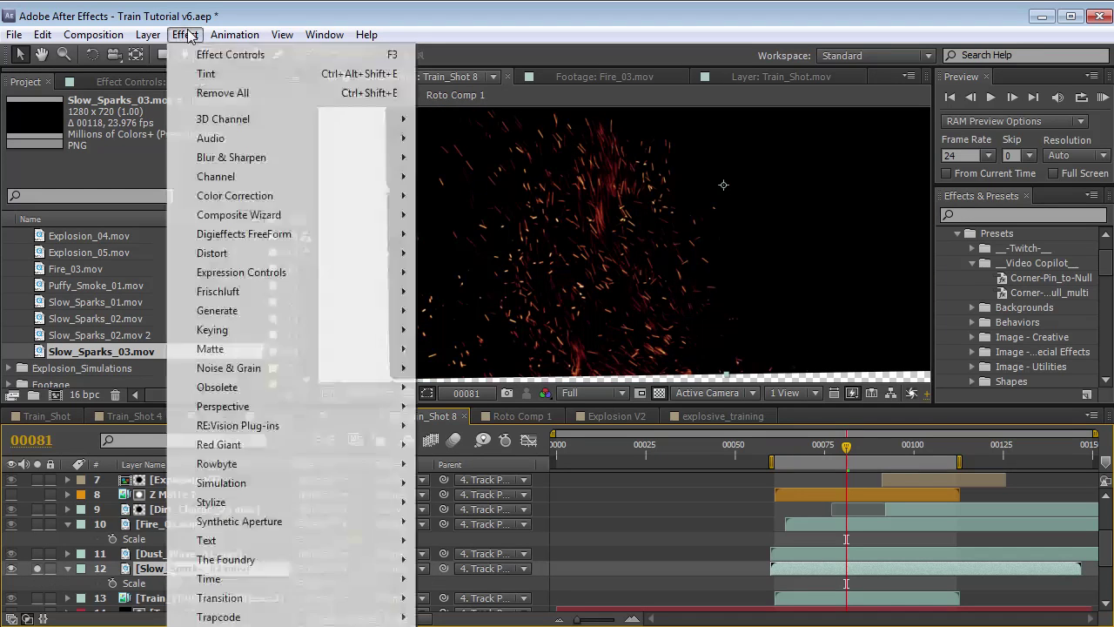
pyautogui.moveTo(244, 259)
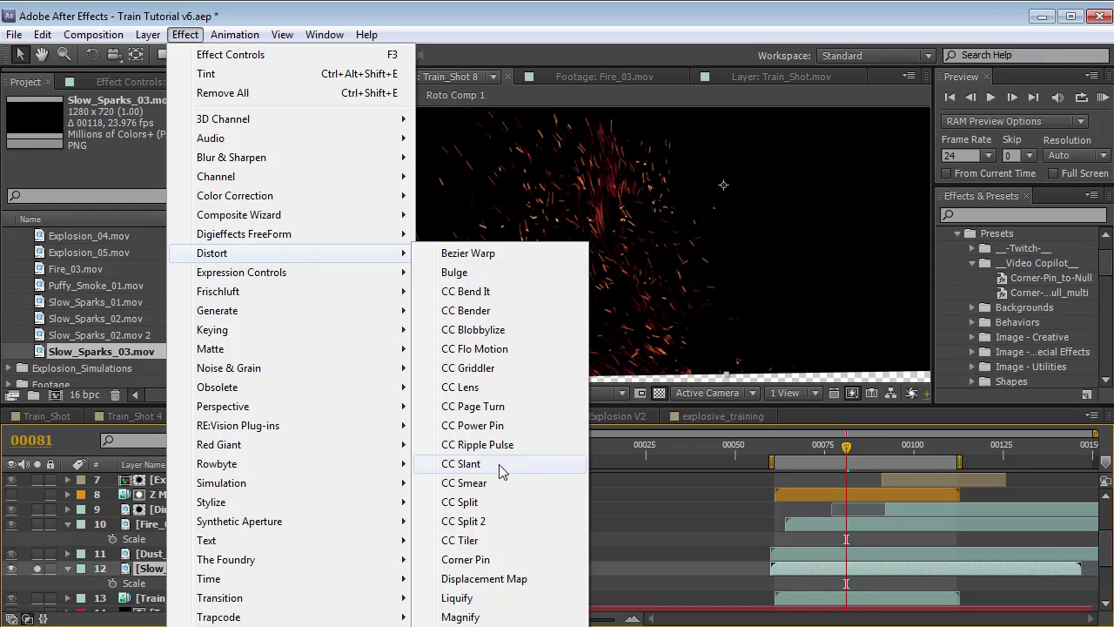
pyautogui.click(470, 598)
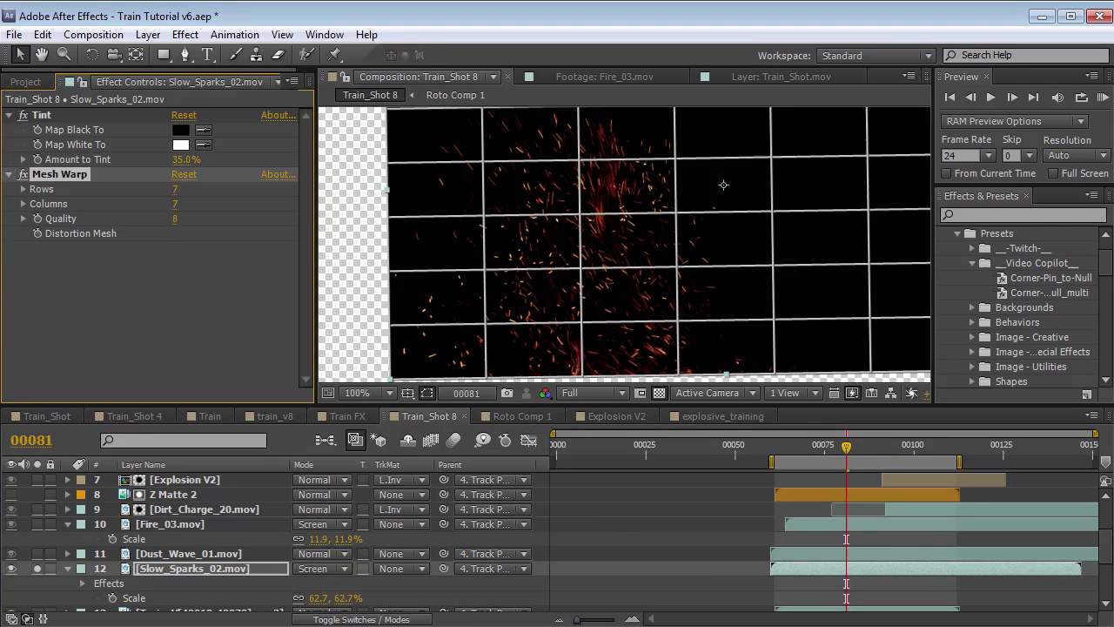
# Set the Mesh Warp grid to 4 rows and 4 columns
pyautogui.click(174, 190)
pyautogui.write('4')
pyautogui.press('Tab')
pyautogui.press('Return')
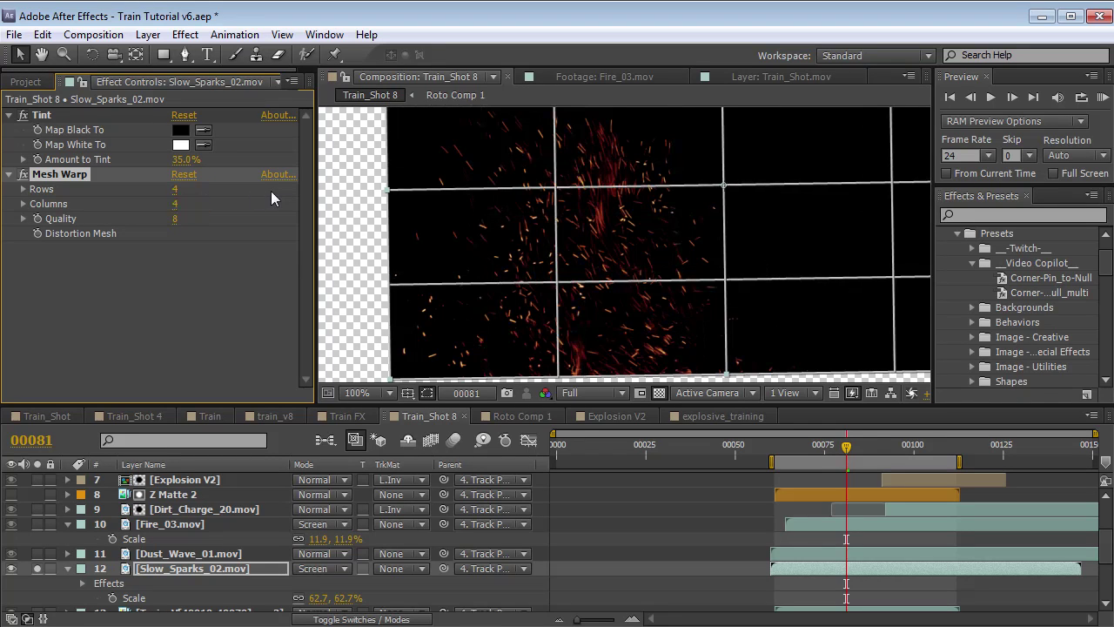
# Unsolo the sparks layer and bend the mesh line over the tank car inward to pull the sparks toward the car's end
pyautogui.click(43, 571)
pyautogui.moveTo(723, 186); pyautogui.dragTo(687, 187)
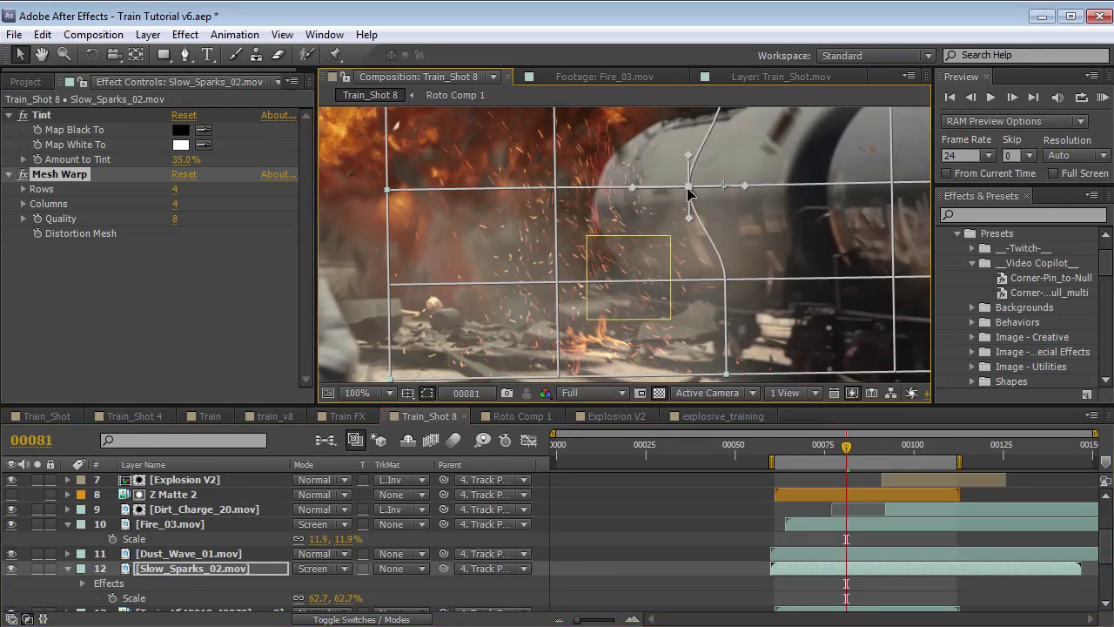
pyautogui.moveTo(725, 280); pyautogui.dragTo(726, 315)
pyautogui.moveTo(689, 185); pyautogui.dragTo(676, 187)
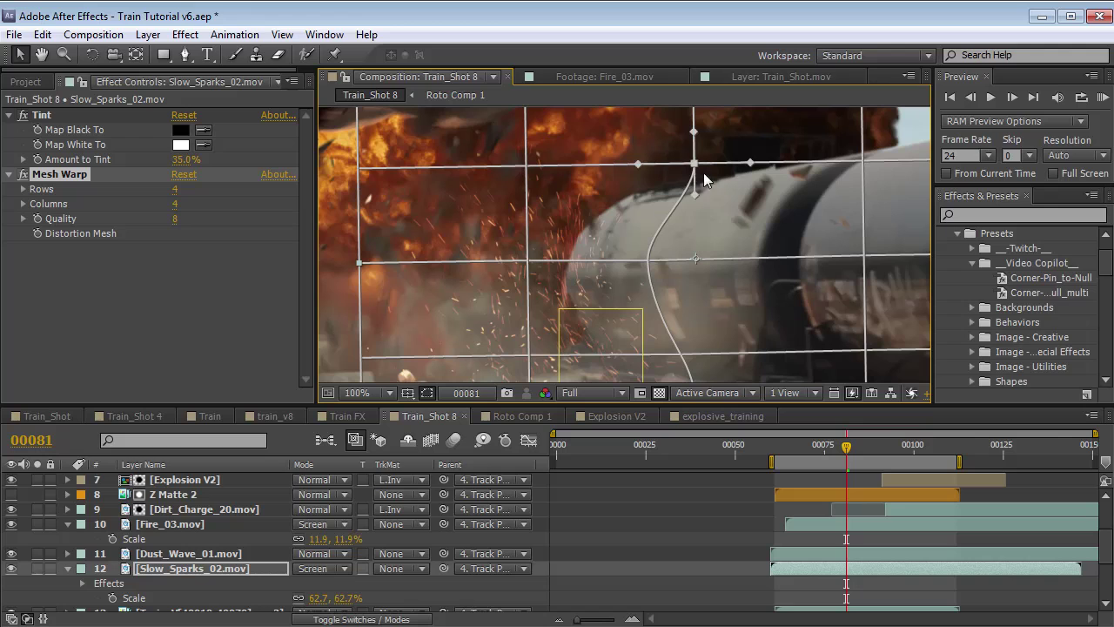
pyautogui.moveTo(696, 194); pyautogui.dragTo(704, 160)
pyautogui.moveTo(649, 260)
pyautogui.mouseDown()
pyautogui.moveTo(663, 260)
pyautogui.moveTo(653, 266)
pyautogui.mouseUp()
# Reshape the mesh line running through the middle of the sparks so the plume curves irregularly beside the tank car's end
pyautogui.click(526, 166)
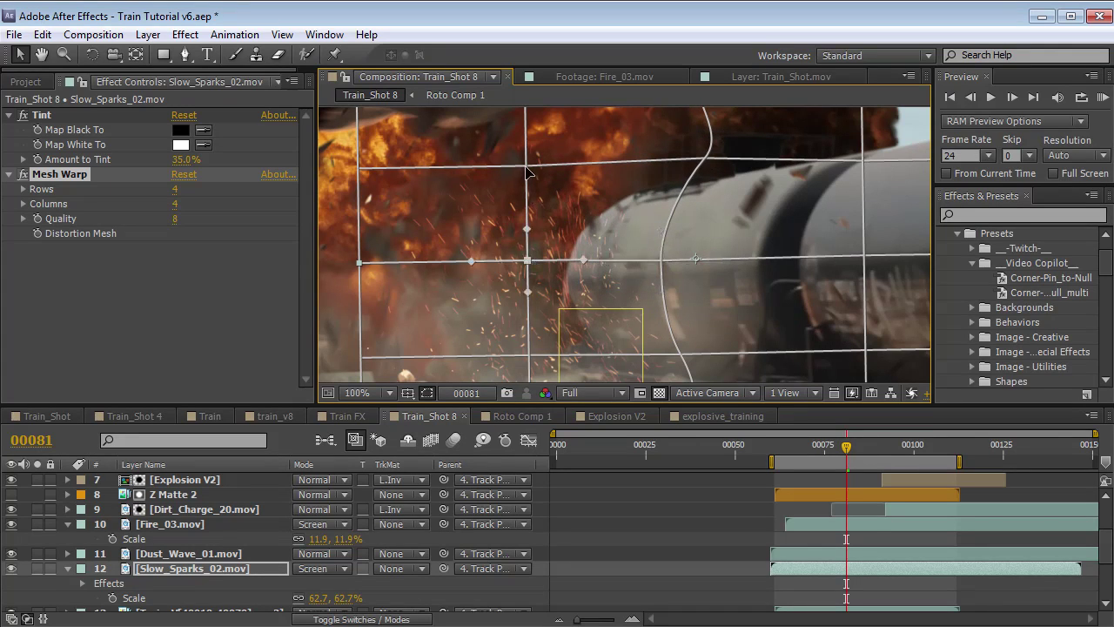
pyautogui.moveTo(530, 169); pyautogui.dragTo(581, 166)
pyautogui.click(544, 256)
pyautogui.moveTo(547, 289); pyautogui.dragTo(529, 286)
pyautogui.press('space')
pyautogui.moveTo(607, 351); pyautogui.dragTo(600, 241)
pyautogui.moveTo(589, 302); pyautogui.dragTo(517, 272)
pyautogui.click(502, 272)
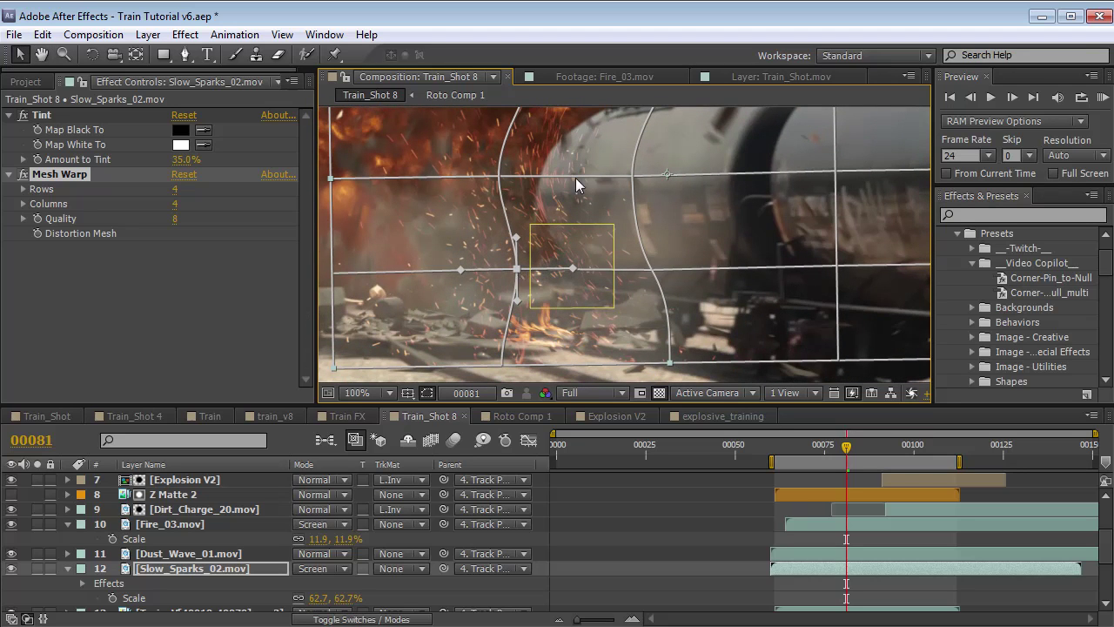
# RAM-preview the shot to check the warped sparks and ground fire in motion
pyautogui.moveTo(832, 450); pyautogui.dragTo(843, 450)
pyautogui.click(644, 293)
pyautogui.scroll(-1, 644, 293)
pyautogui.press('KP_0')
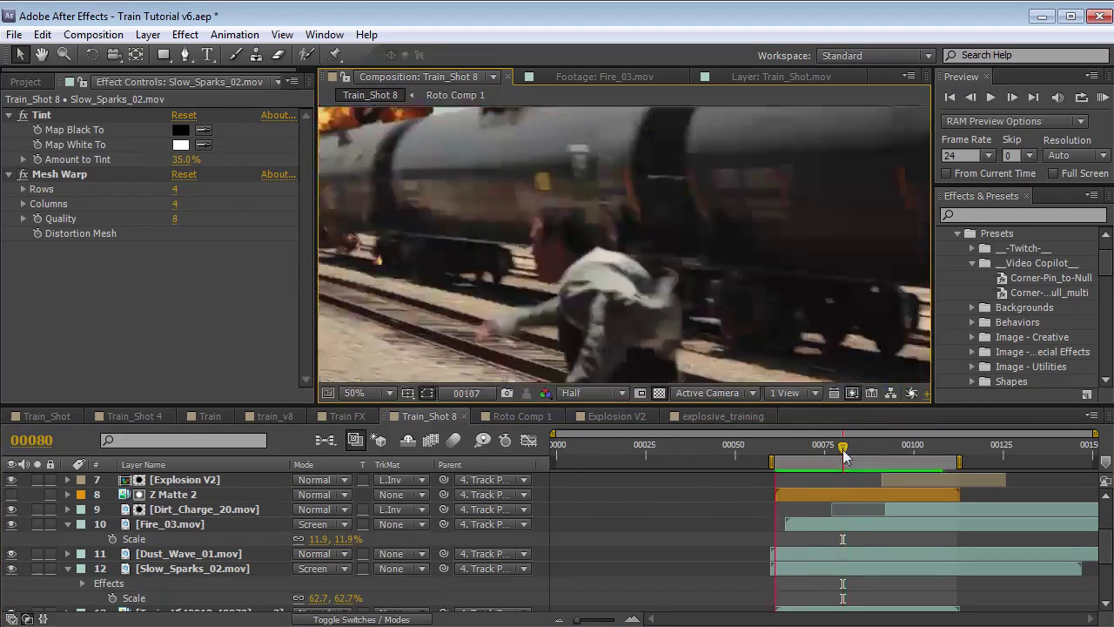
# Nudge the Slow_Sparks_02.mov layer slightly at frame 82, then deselect it and collapse the expanded layer properties
pyautogui.click(850, 449)
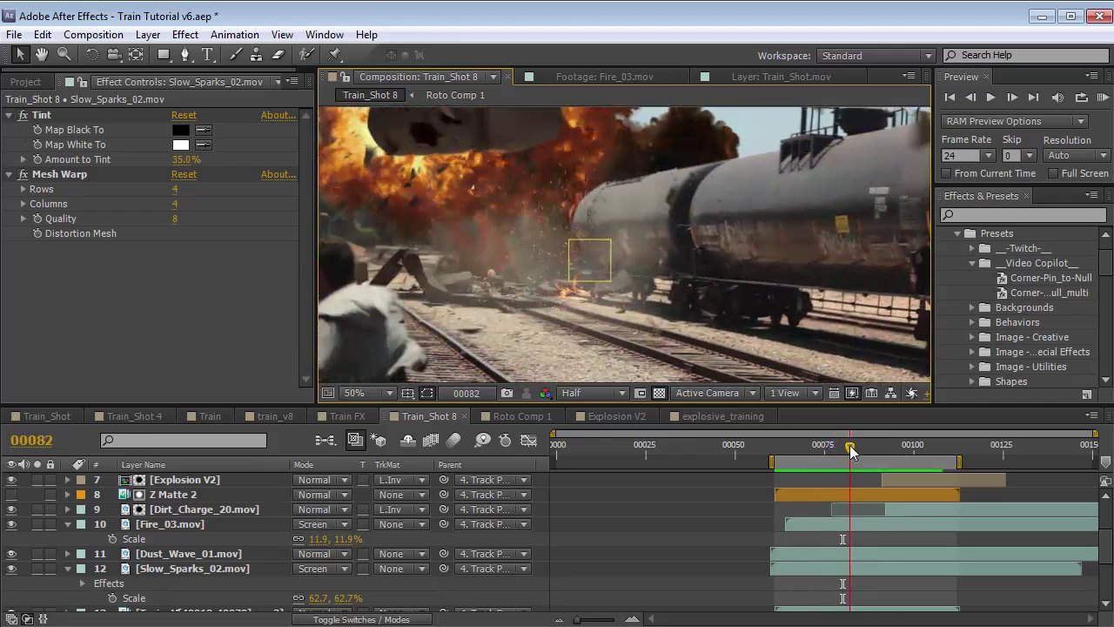
pyautogui.click(859, 555)
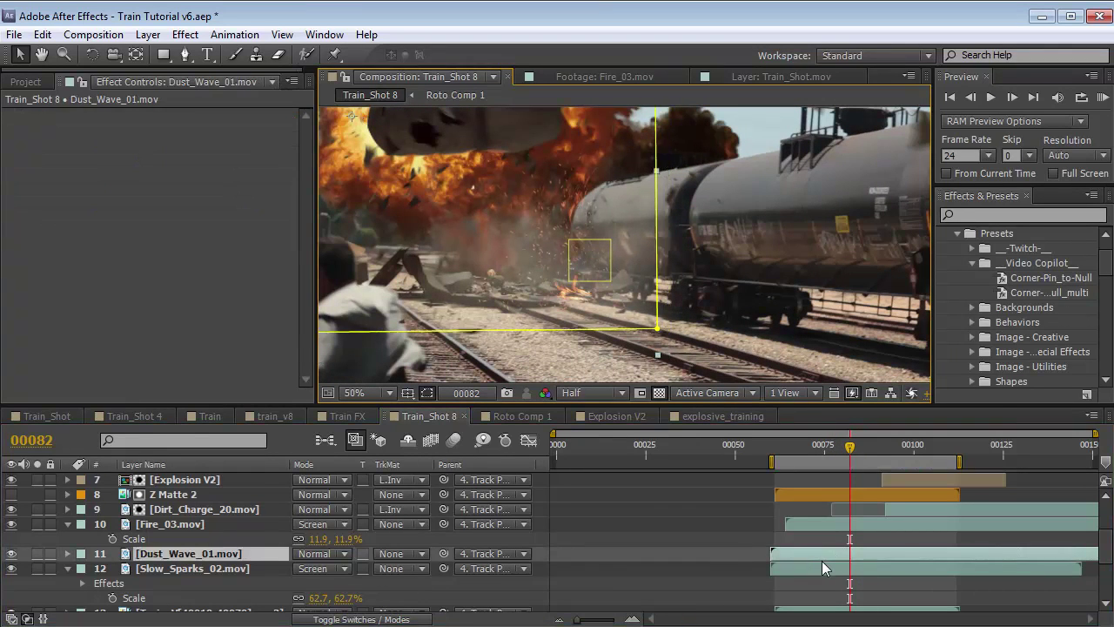
pyautogui.click(821, 569)
pyautogui.moveTo(585, 264); pyautogui.dragTo(582, 264)
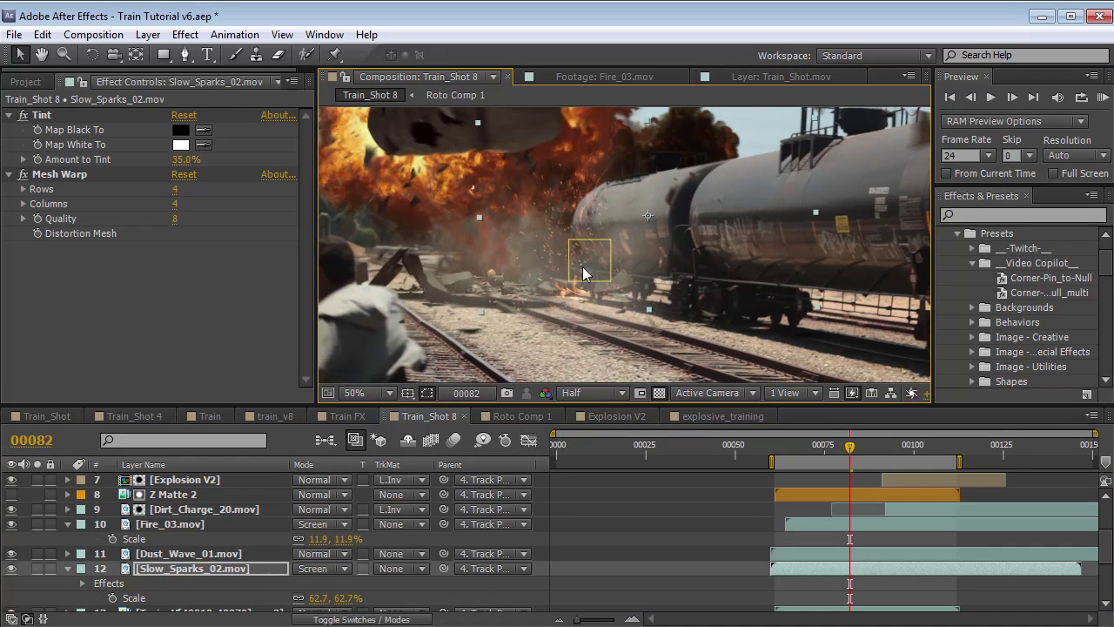
pyautogui.press('F2')
pyautogui.hotkey('ctrl', '`')
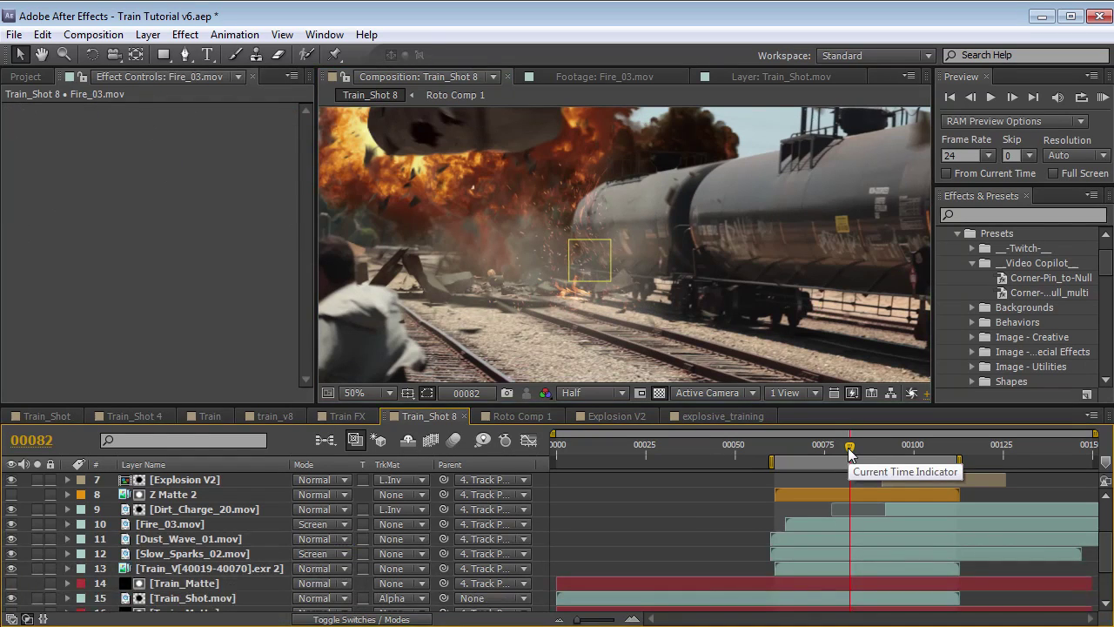
# Add a new adjustment layer above all layers while viewing the whole explosion at frame 102
pyautogui.moveTo(850, 453); pyautogui.dragTo(923, 484)
pyautogui.press(',')
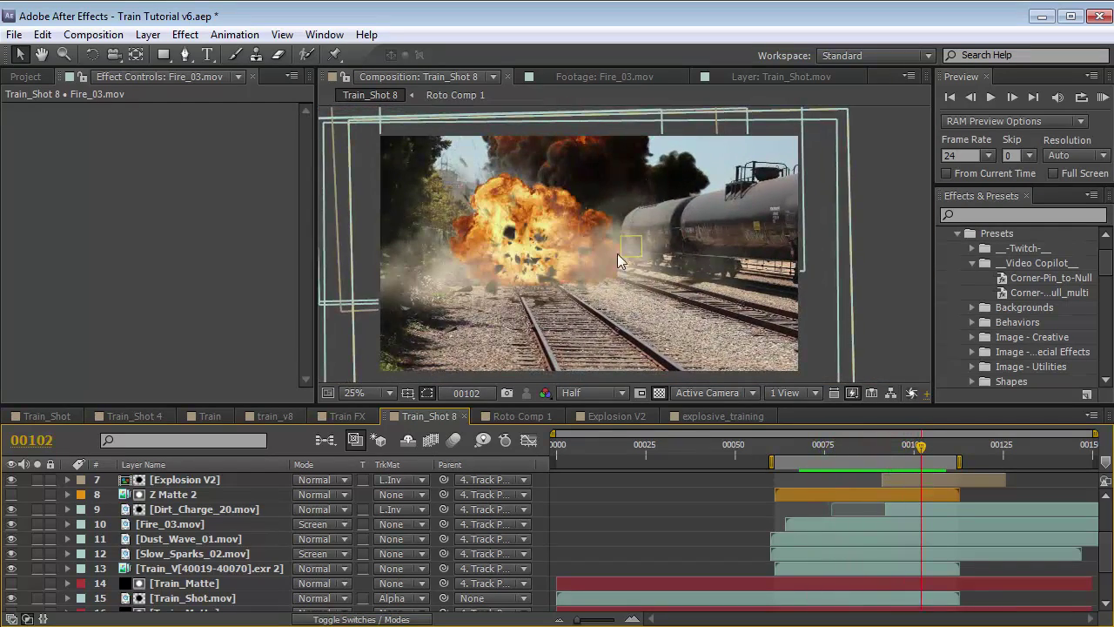
pyautogui.click(147, 34)
pyautogui.moveTo(174, 54)
pyautogui.click(488, 170)
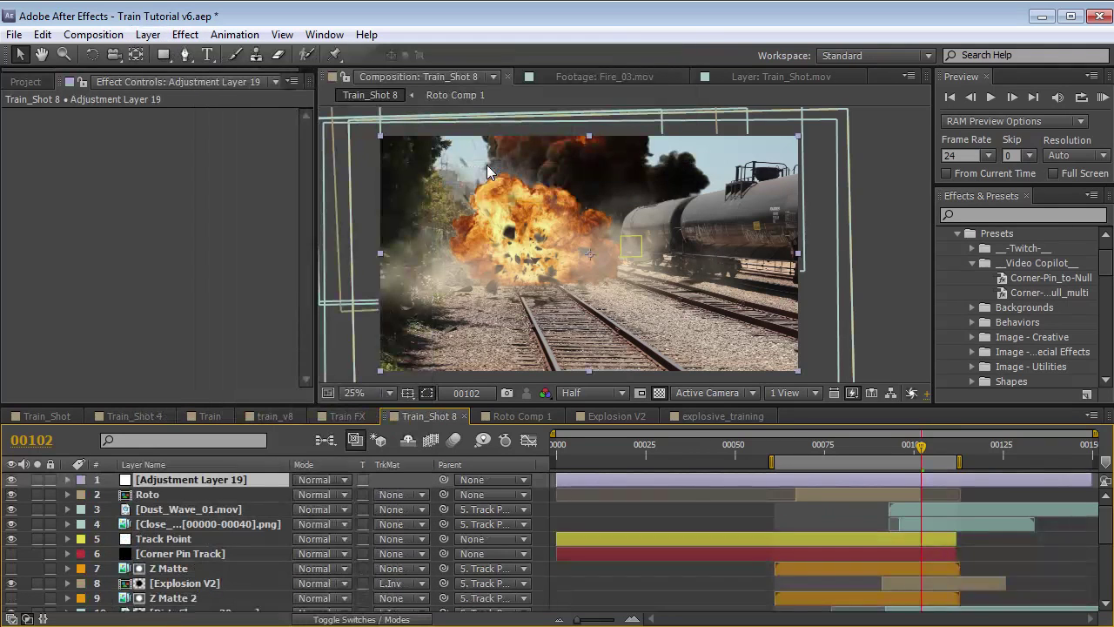
# Apply a Glow effect to the adjustment layer and raise its threshold to 90.2% at frame 102
pyautogui.moveTo(870, 446); pyautogui.dragTo(910, 445)
pyautogui.click(186, 34)
pyautogui.moveTo(228, 505)
pyautogui.click(470, 624)
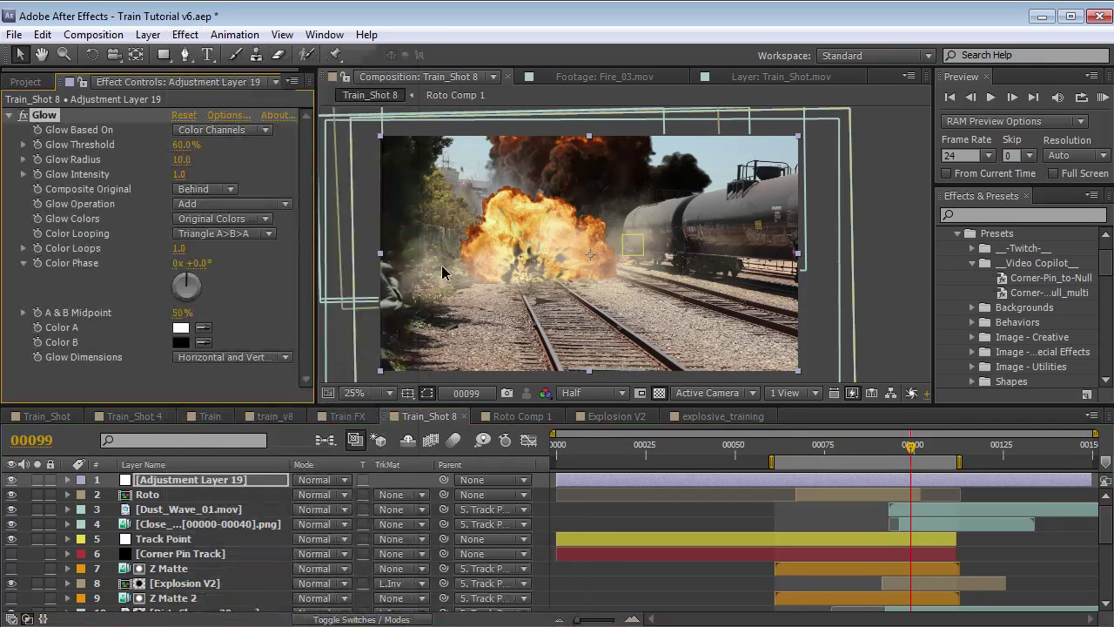
pyautogui.click(920, 445)
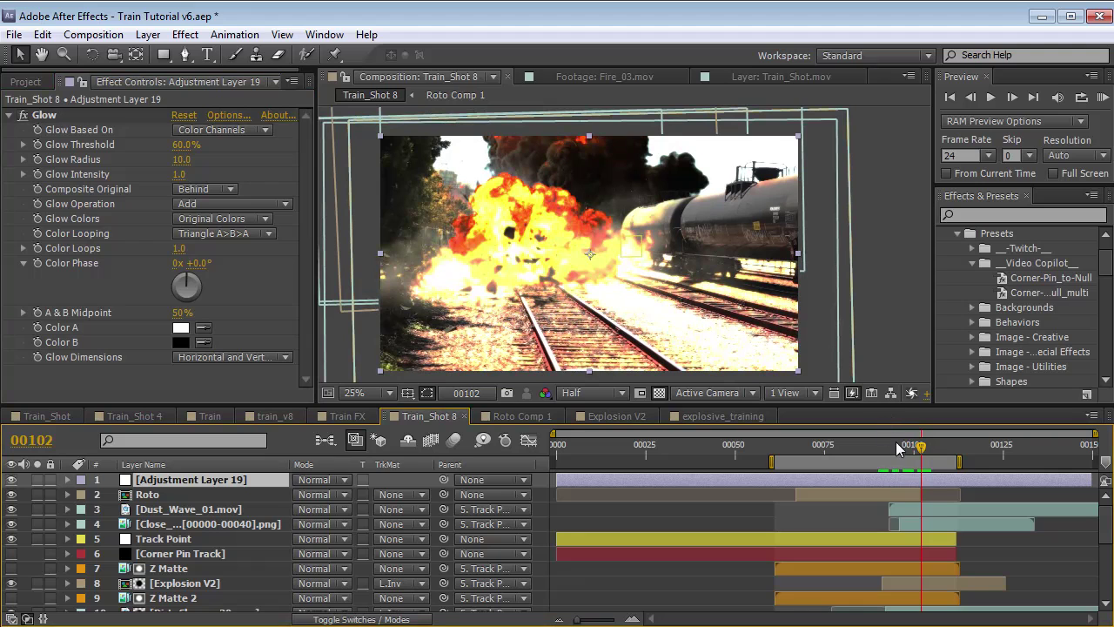
pyautogui.click(52, 119)
pyautogui.moveTo(186, 145); pyautogui.dragTo(248, 141)
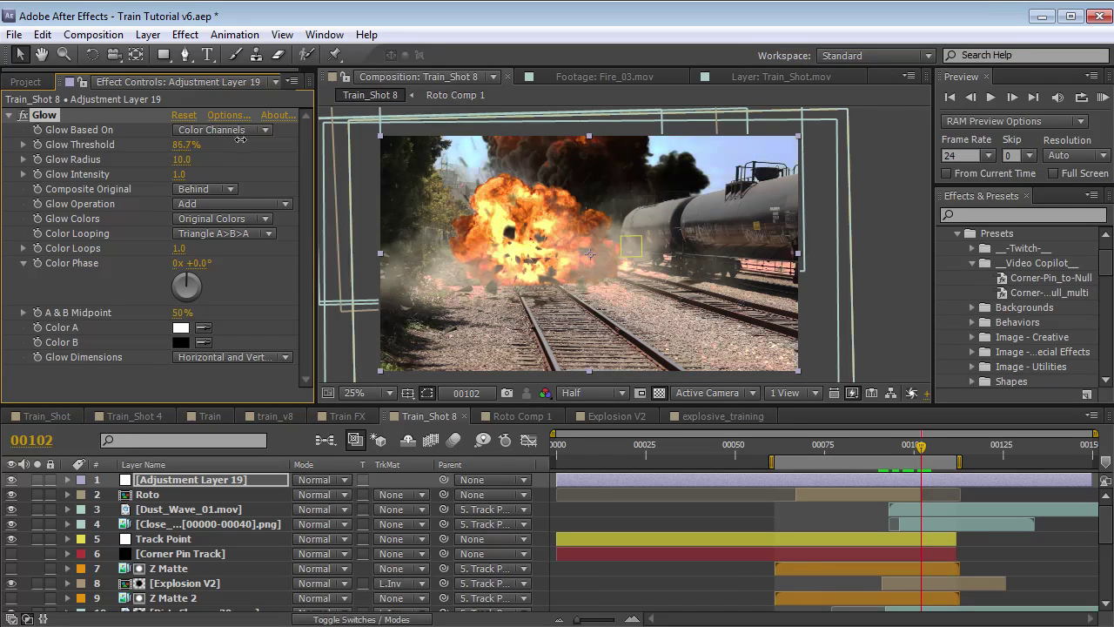
# Switch the glow to A & B Colors, with a light orange Color A and the orange FFA75F as Color B
pyautogui.click(237, 219)
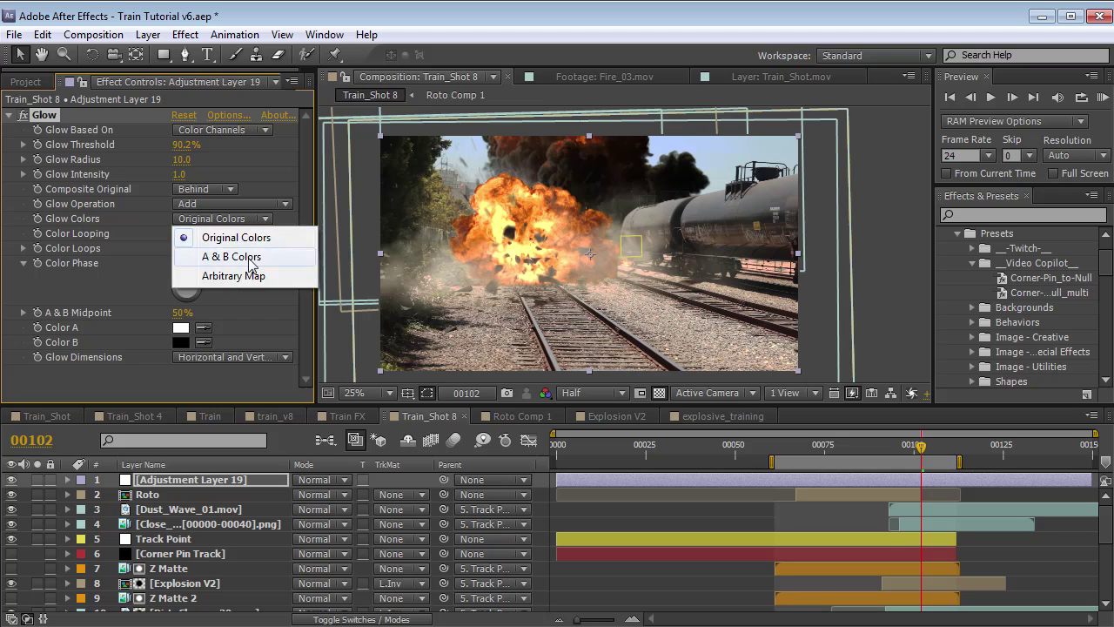
pyautogui.click(232, 258)
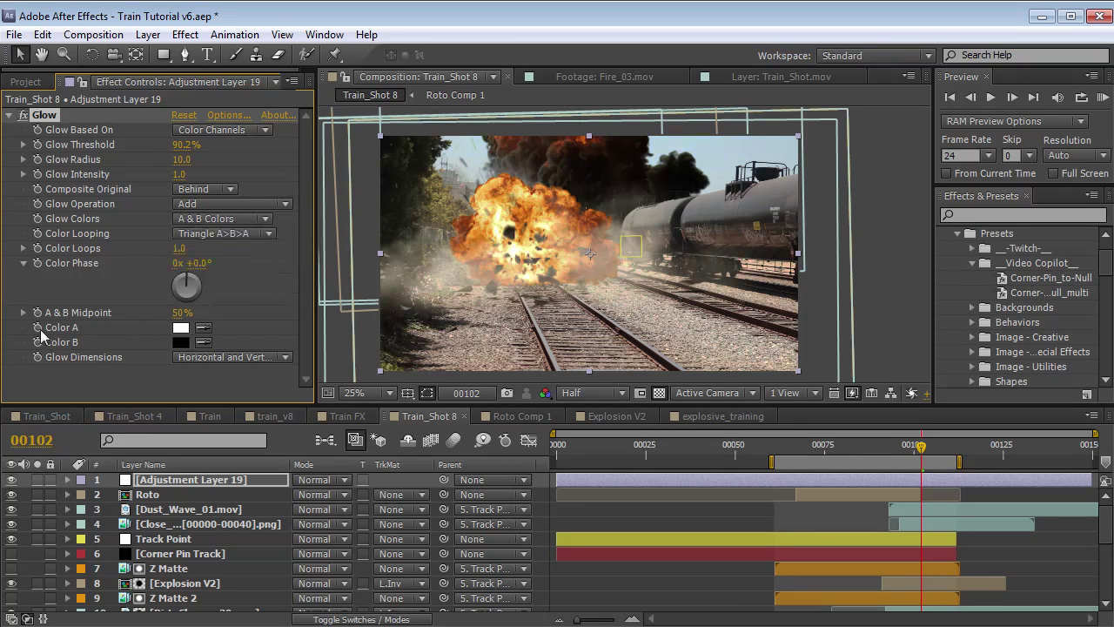
pyautogui.click(182, 329)
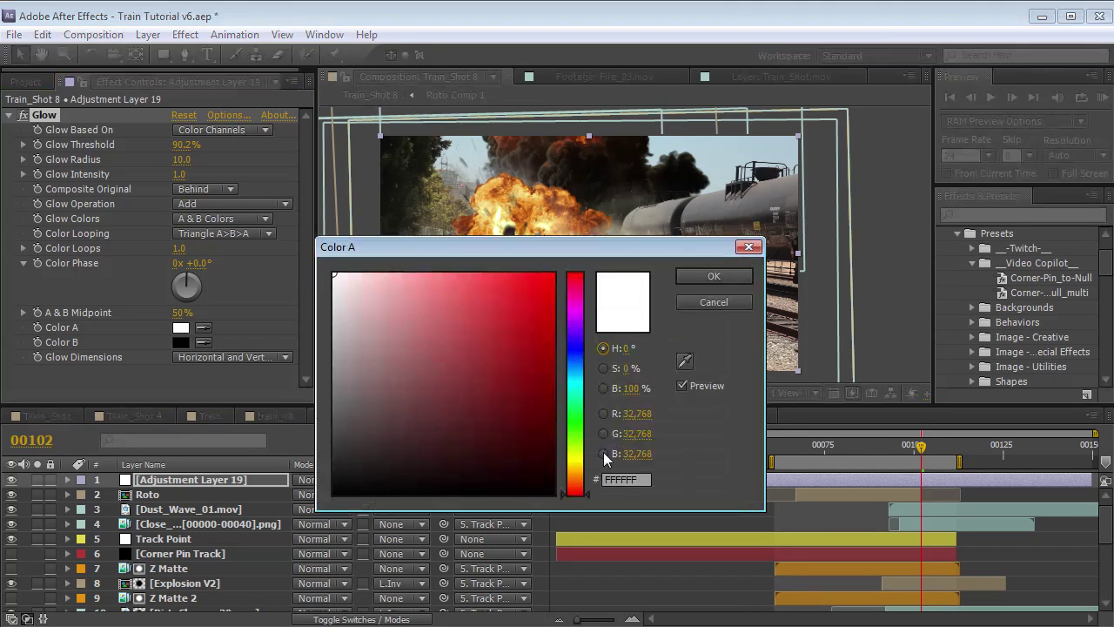
pyautogui.click(576, 479)
pyautogui.moveTo(458, 313); pyautogui.dragTo(451, 276)
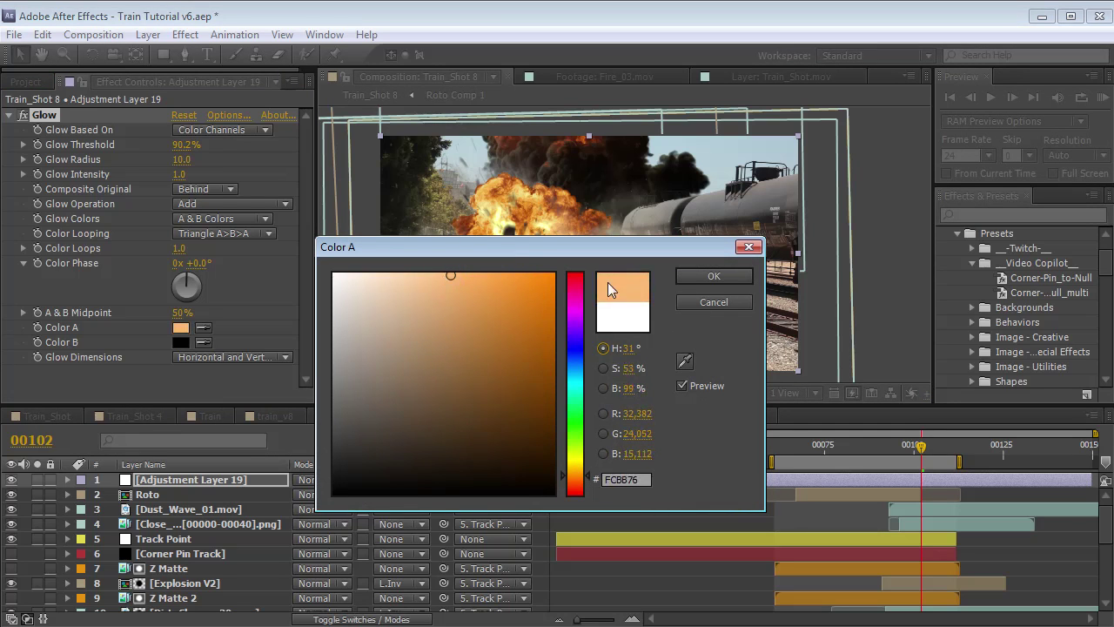
pyautogui.click(714, 276)
pyautogui.click(181, 342)
pyautogui.click(576, 477)
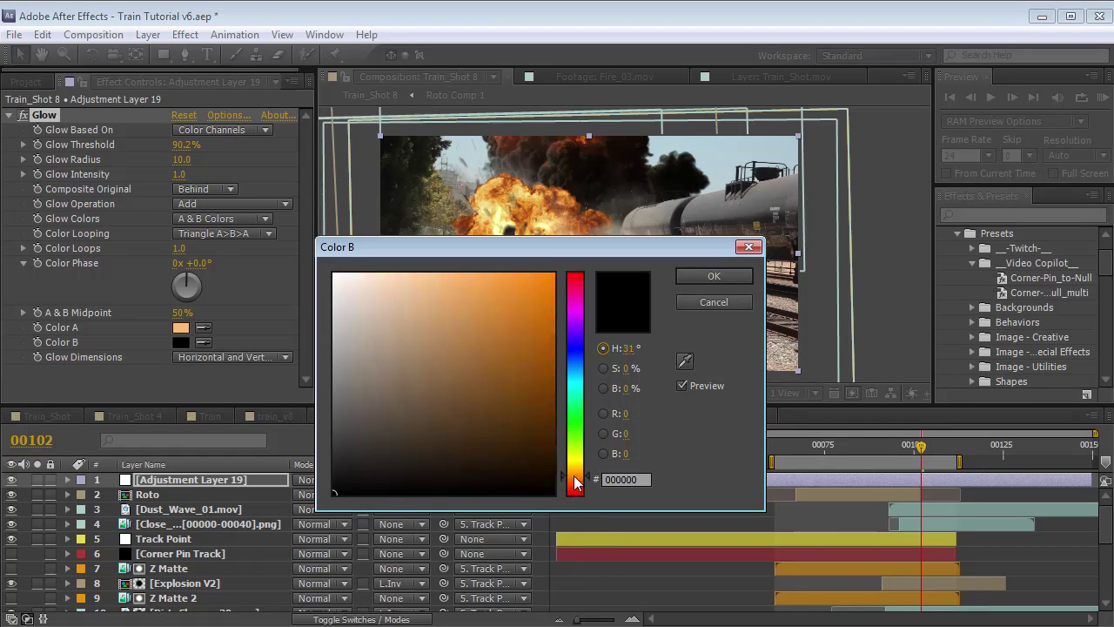
pyautogui.moveTo(455, 304); pyautogui.dragTo(483, 261)
pyautogui.click(710, 276)
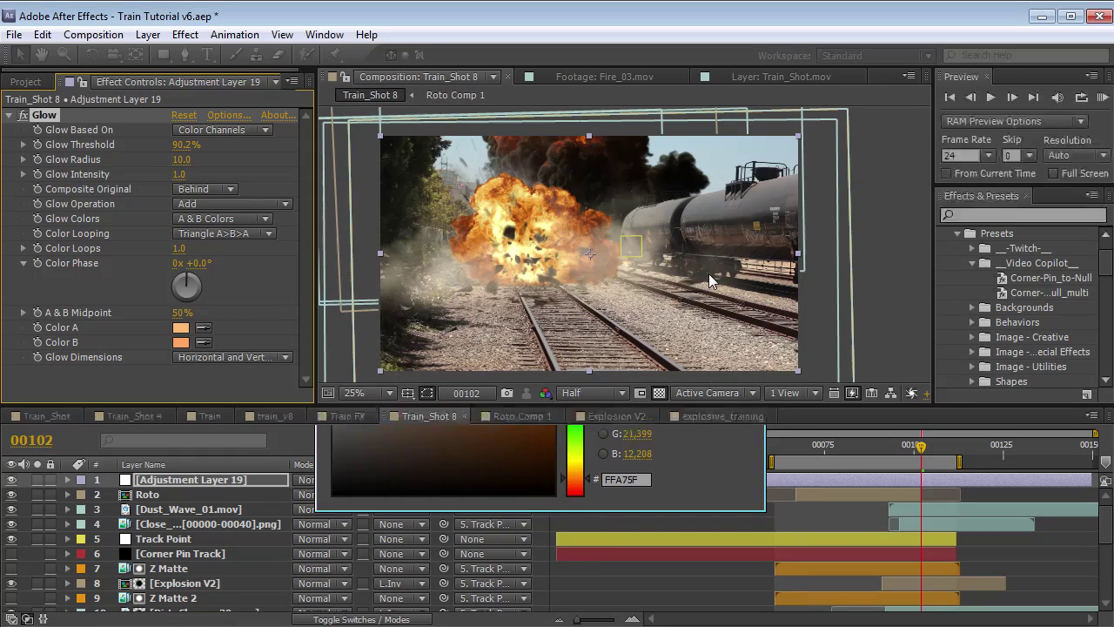
# Set the glow operation to Screen, with intensity 3.8, threshold 84.7% and radius 74
pyautogui.click(222, 206)
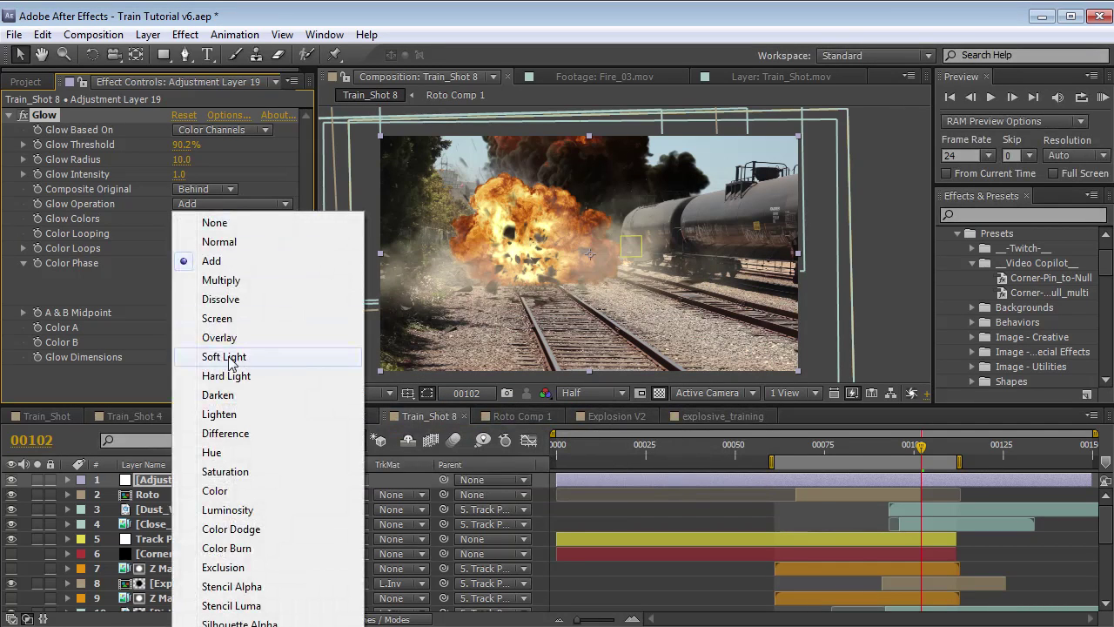
pyautogui.click(217, 320)
pyautogui.moveTo(181, 175); pyautogui.dragTo(429, 176)
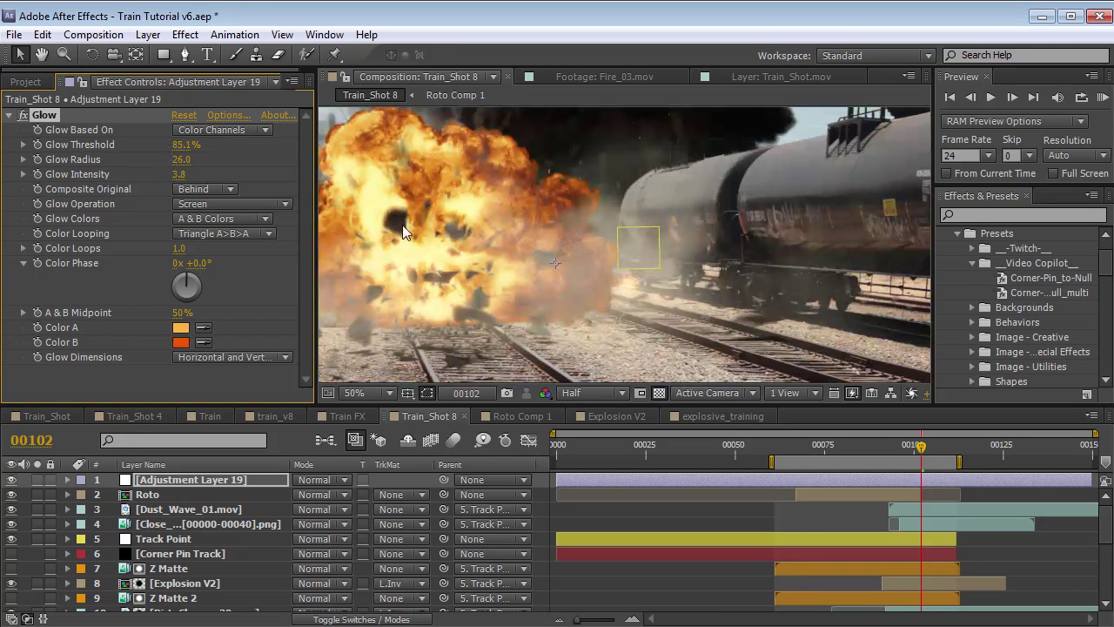
pyautogui.moveTo(187, 144); pyautogui.dragTo(174, 144)
pyautogui.scroll(-2, 715, 286)
pyautogui.press('.')
pyautogui.moveTo(178, 148); pyautogui.dragTo(223, 157)
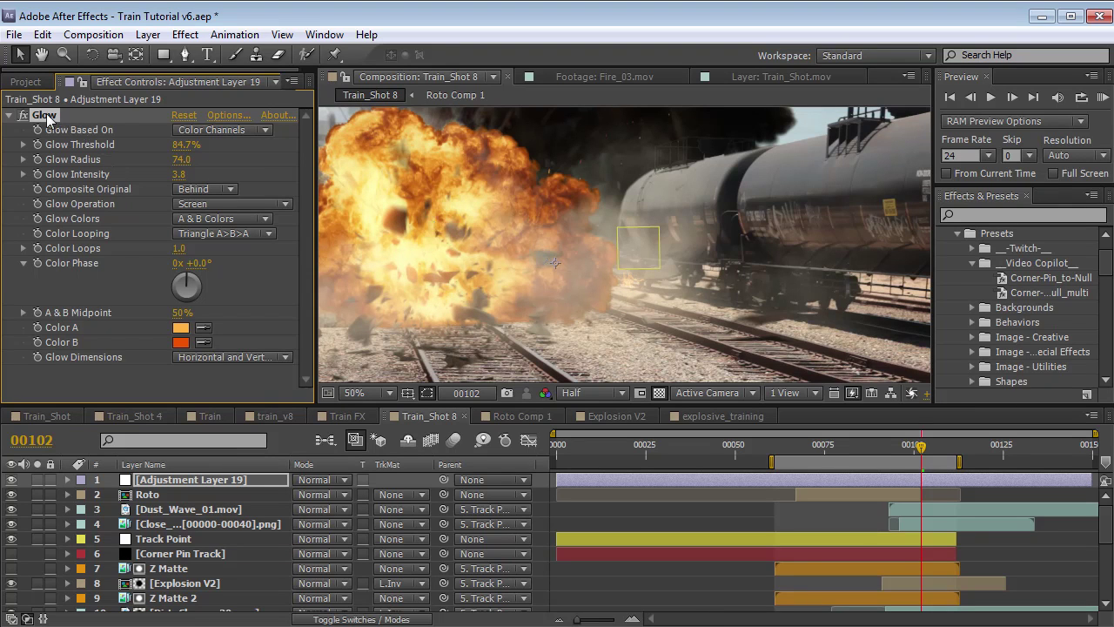
# Duplicate the Glow effect, set the copy's radius to 245 and threshold to 86.7%, and check the result at frame 67
pyautogui.hotkey('ctrl', 'd')
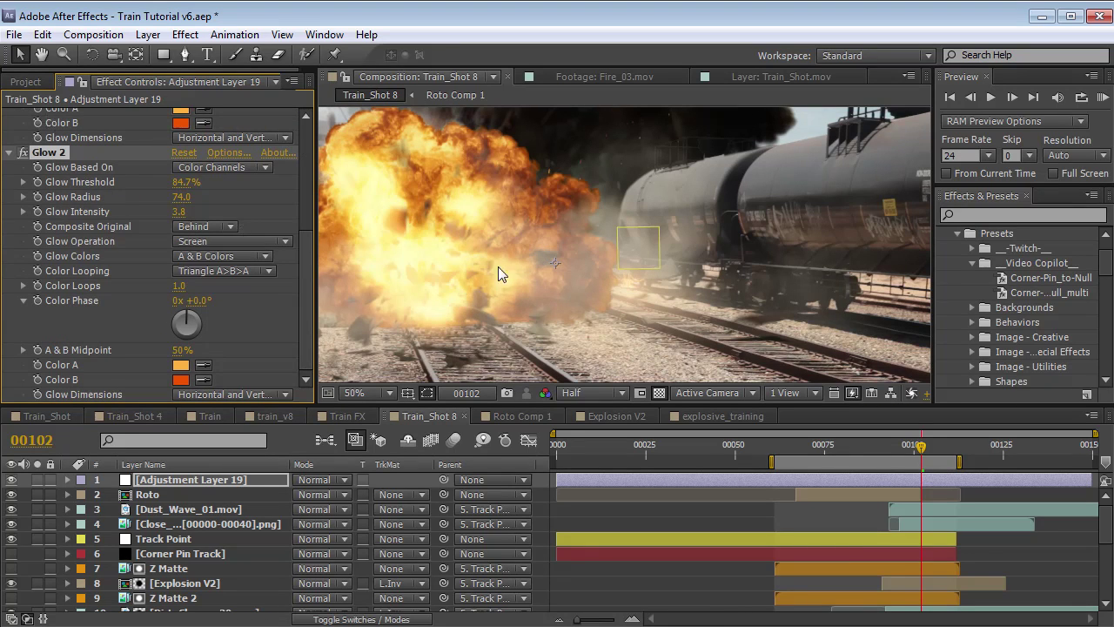
pyautogui.press('space')
pyautogui.moveTo(498, 266); pyautogui.dragTo(618, 249)
pyautogui.moveTo(184, 196); pyautogui.dragTo(355, 202)
pyautogui.moveTo(178, 182); pyautogui.dragTo(184, 180)
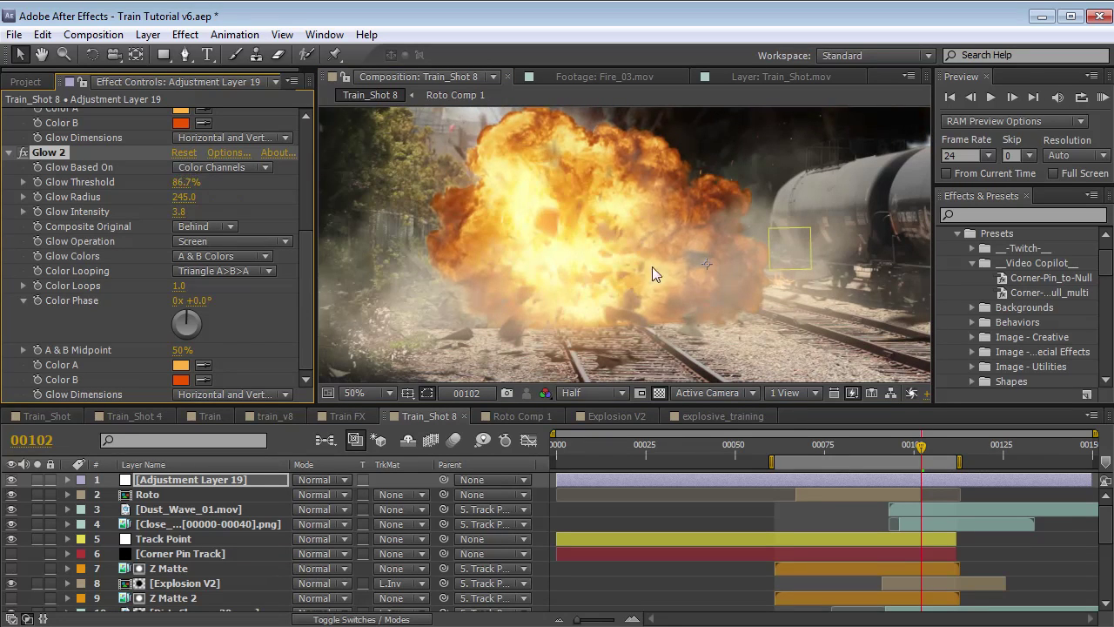
pyautogui.scroll(-2, 652, 267)
pyautogui.moveTo(921, 446); pyautogui.dragTo(799, 466)
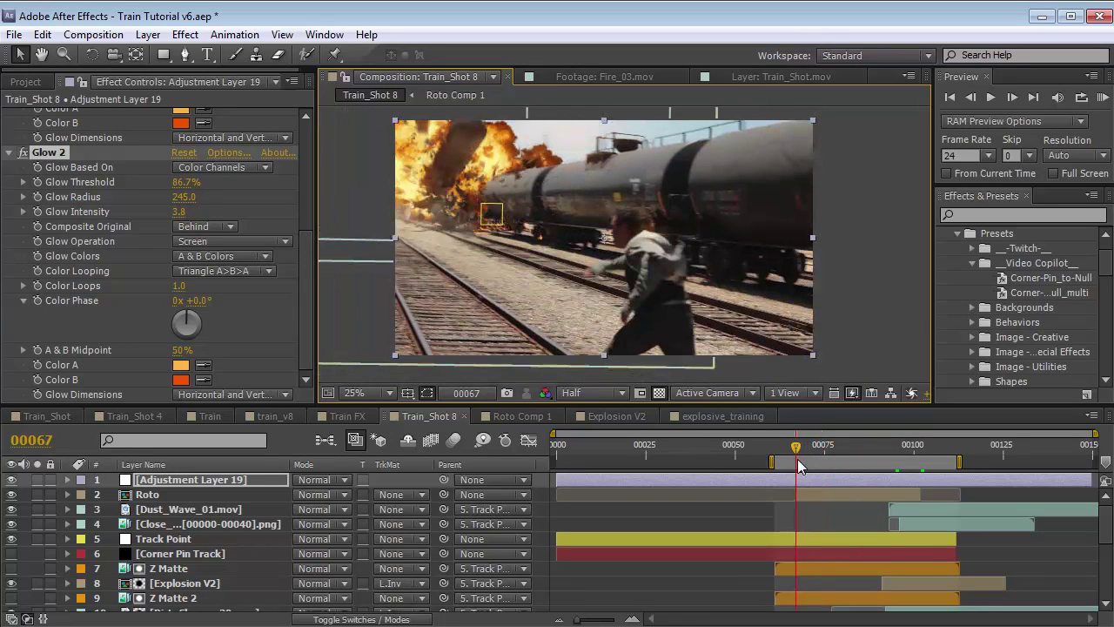
# Duplicate the Hue/Saturation 2 effect on the explosion[0000-0072].exr layer
pyautogui.scroll(2, 492, 235)
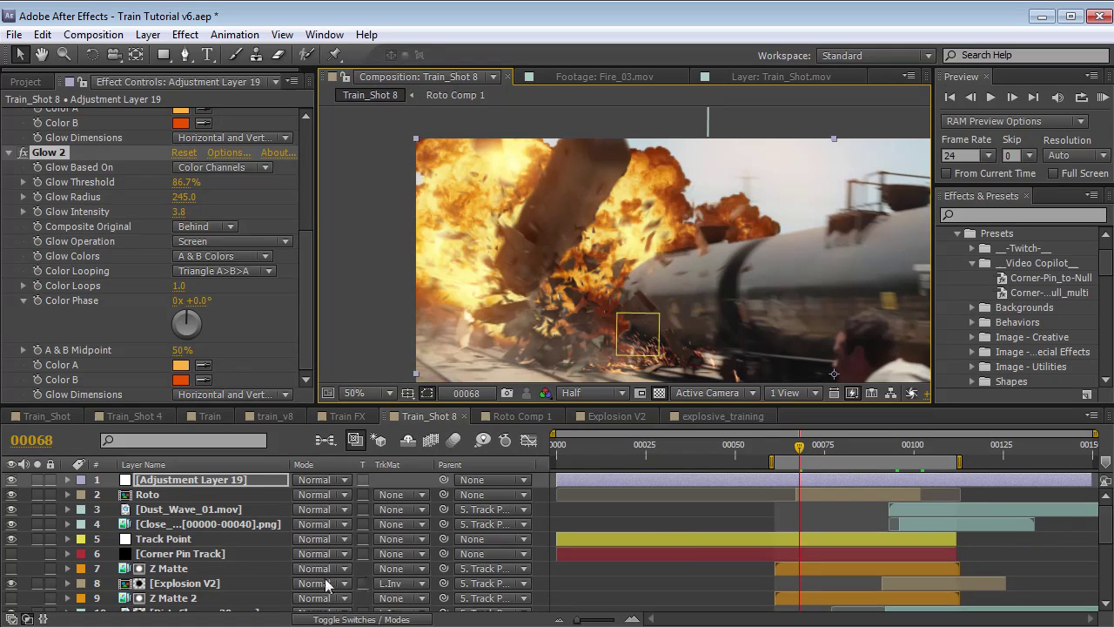
pyautogui.click(155, 539)
pyautogui.scroll(-3, 165, 583)
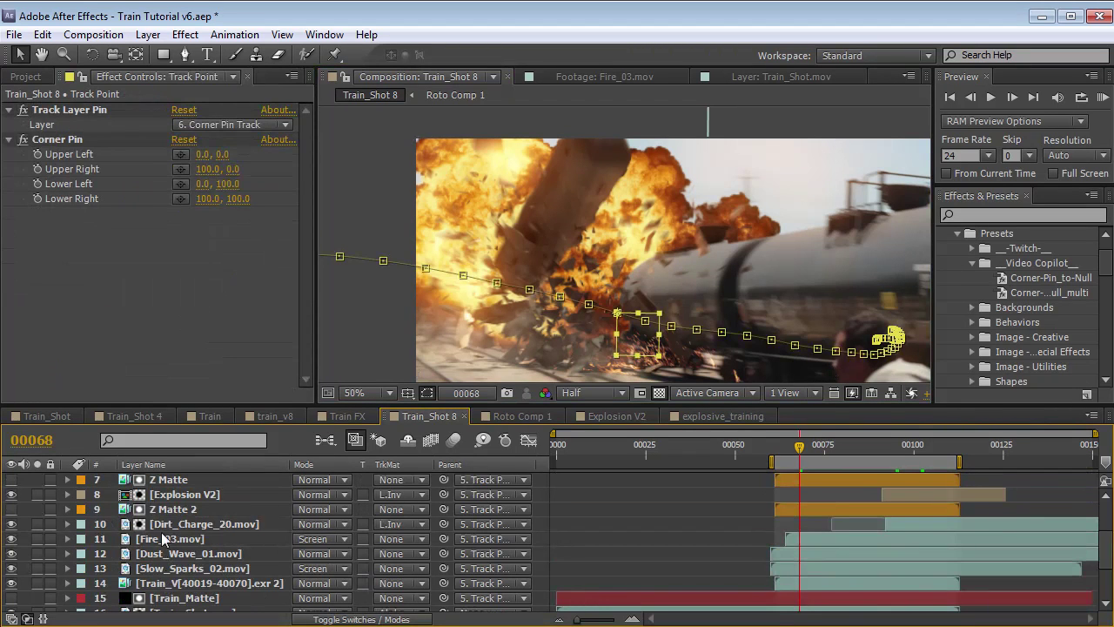
pyautogui.click(174, 569)
pyautogui.scroll(-3, 166, 575)
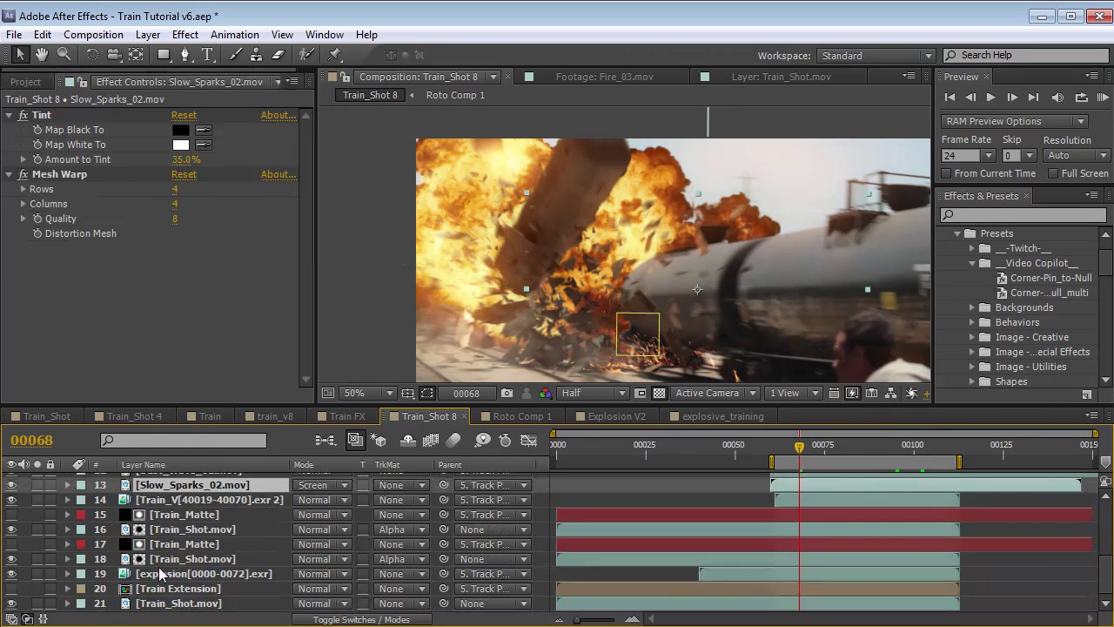
pyautogui.click(197, 574)
pyautogui.click(12, 573)
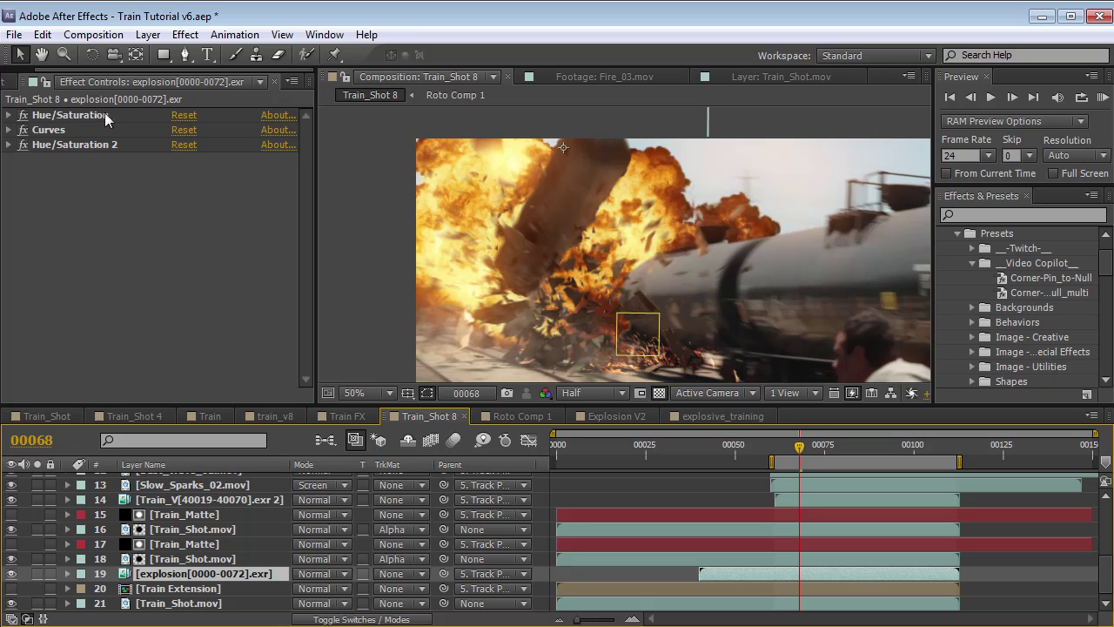
pyautogui.click(50, 145)
pyautogui.click(8, 144)
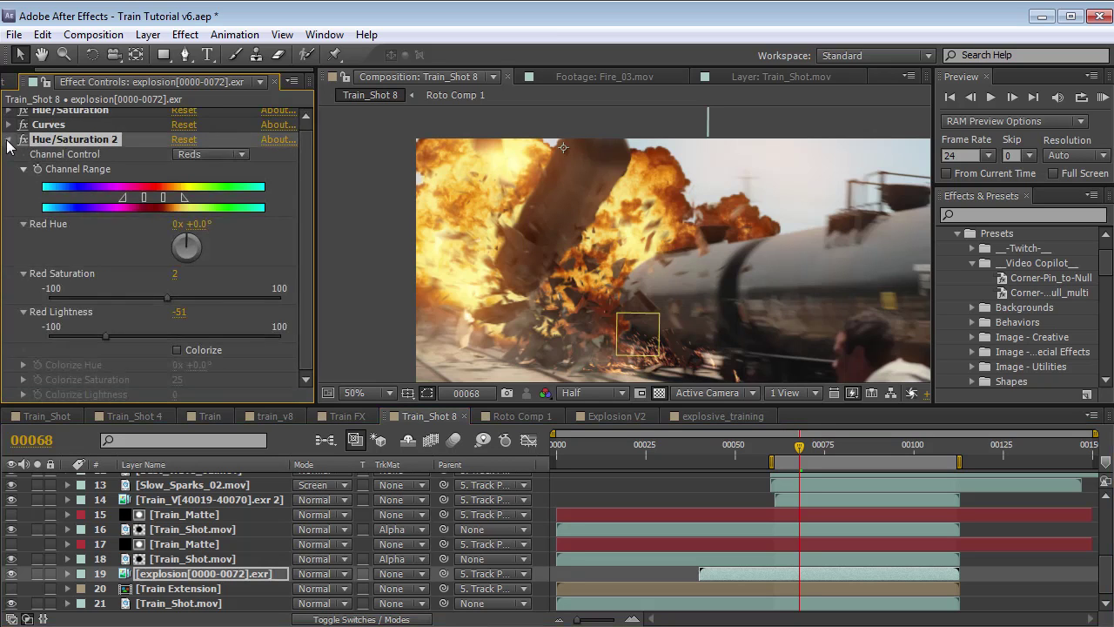
pyautogui.click(9, 145)
pyautogui.hotkey('ctrl', 'd')
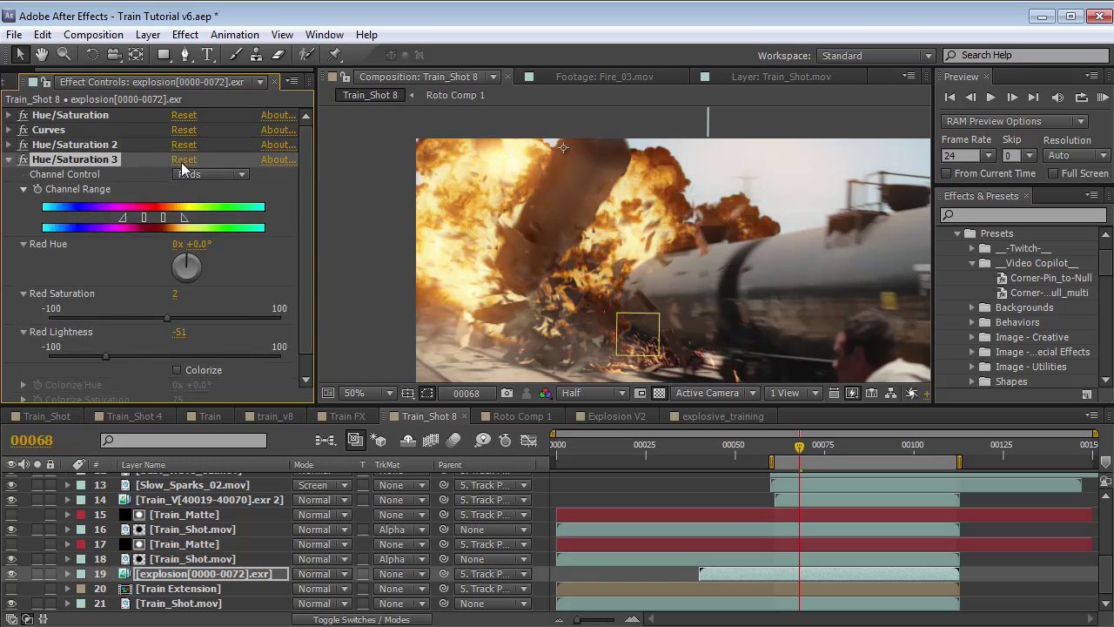
# Switch the duplicated Hue/Saturation effect to the Yellows channel, with saturation 19 and lightness 26
pyautogui.click(209, 174)
pyautogui.click(218, 232)
pyautogui.moveTo(181, 358); pyautogui.dragTo(185, 354)
pyautogui.moveTo(167, 316)
pyautogui.mouseDown()
pyautogui.moveTo(201, 317)
pyautogui.moveTo(174, 317)
pyautogui.moveTo(187, 318)
pyautogui.mouseUp()
pyautogui.moveTo(184, 356); pyautogui.dragTo(190, 353)
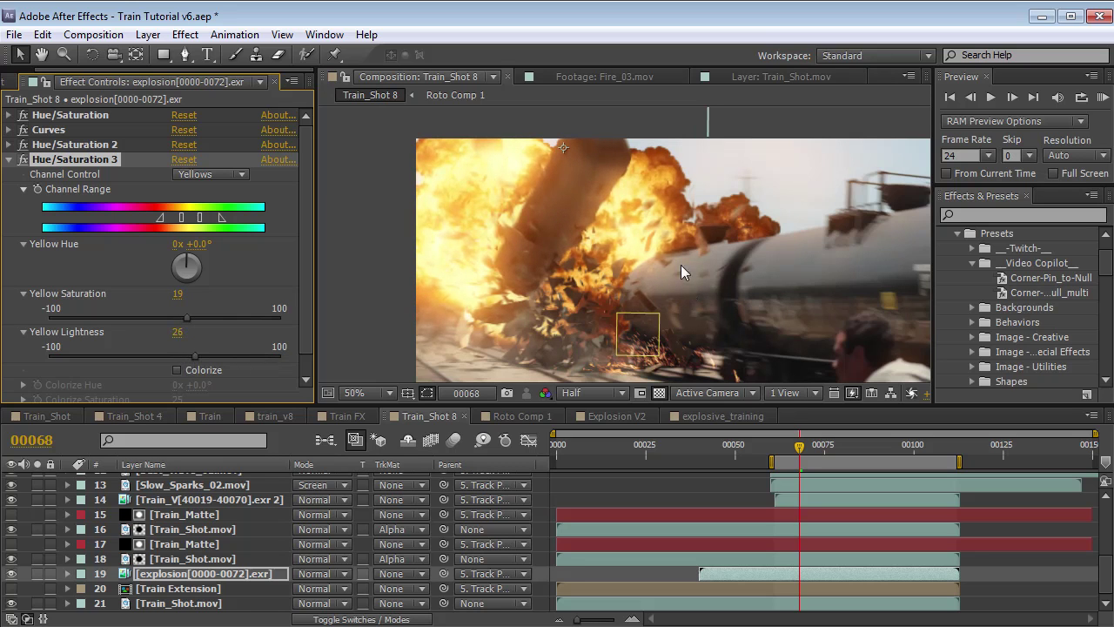
pyautogui.click(674, 229)
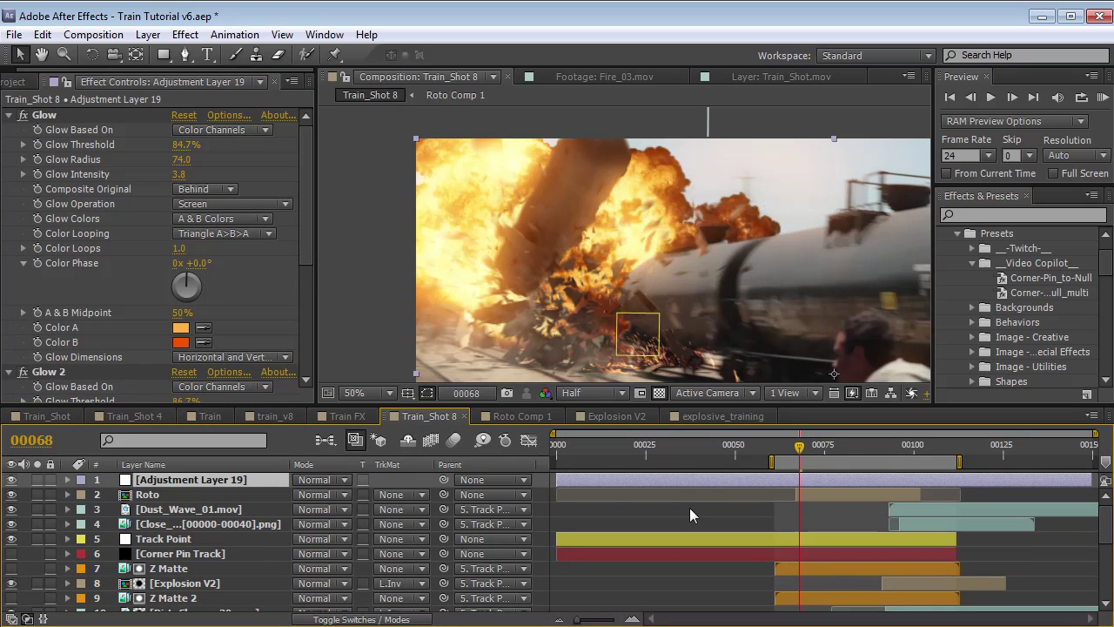
# Create a new adjustment layer and place it directly above the lowest Train_Shot.mov layer
pyautogui.scroll(-5, 674, 562)
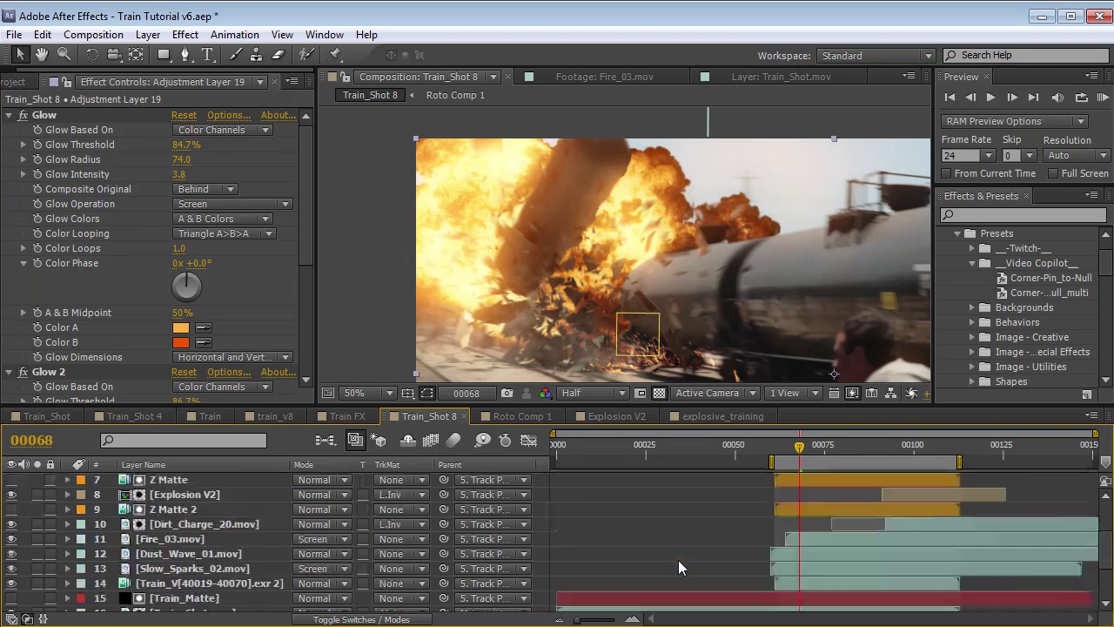
pyautogui.click(679, 603)
pyautogui.click(147, 34)
pyautogui.moveTo(165, 61)
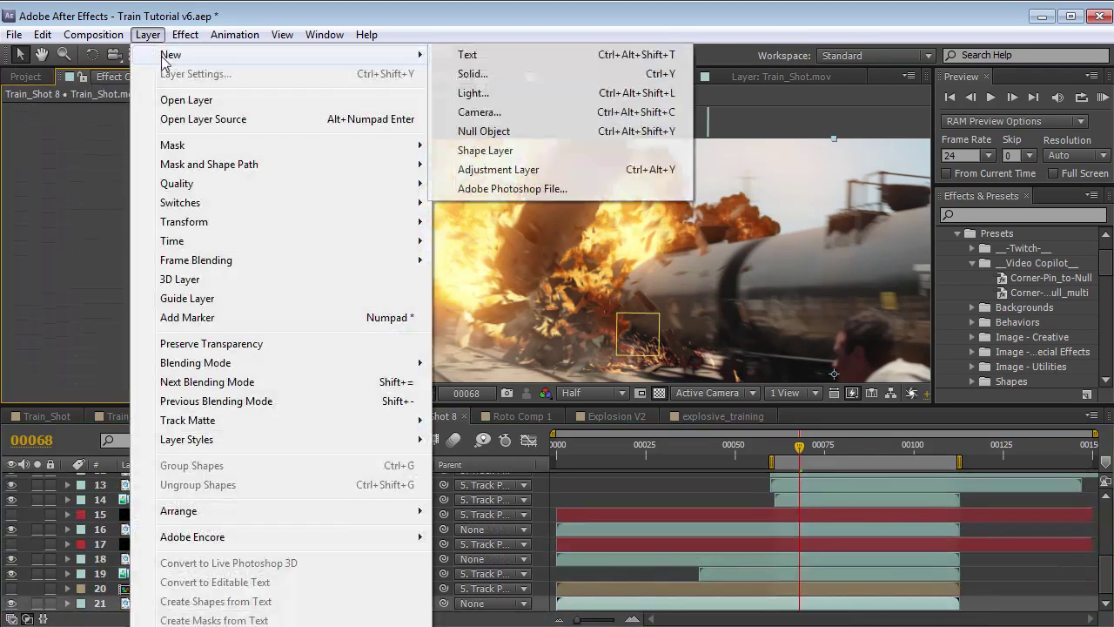
pyautogui.click(486, 171)
pyautogui.press('`')
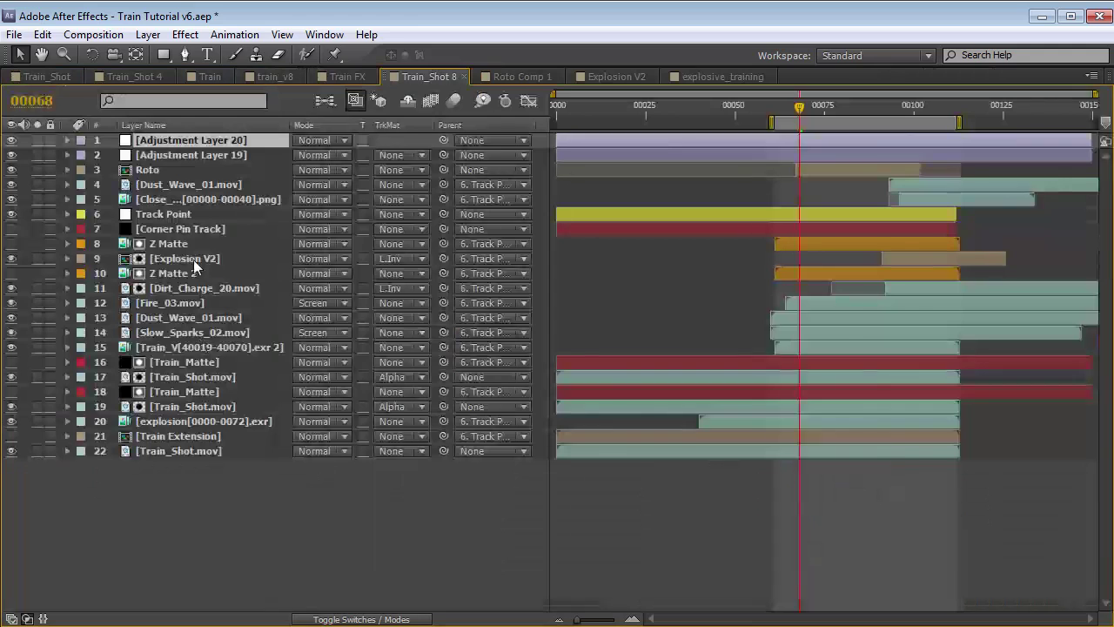
pyautogui.moveTo(212, 146); pyautogui.dragTo(193, 445)
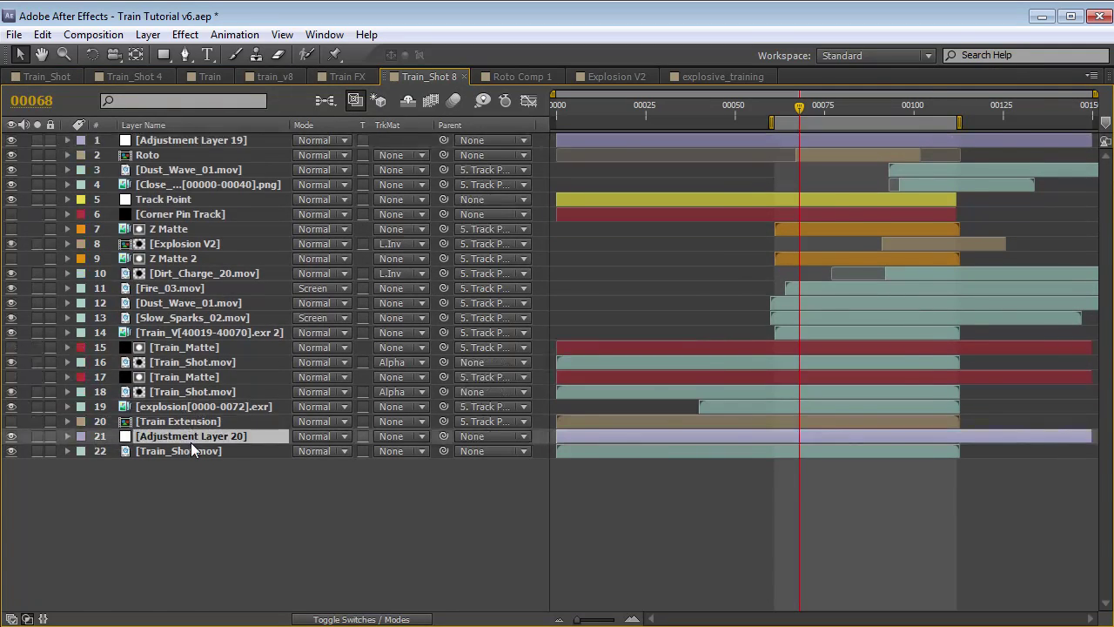
pyautogui.press('`')
# Apply Levels to the new adjustment layer and lower its output white to 31483
pyautogui.click(185, 34)
pyautogui.moveTo(250, 195)
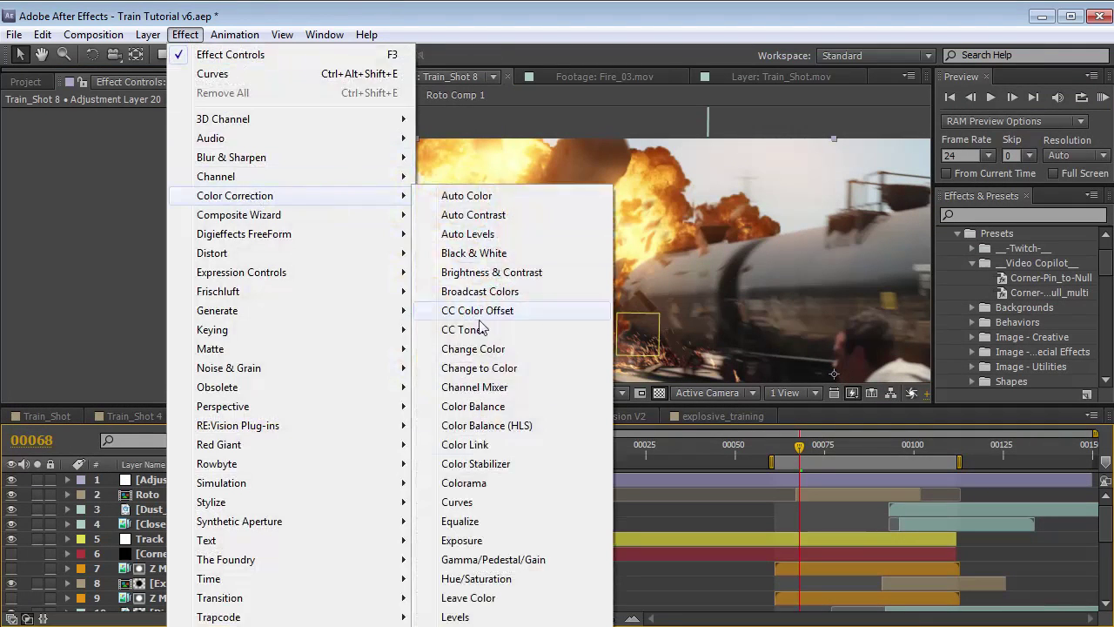
pyautogui.click(462, 616)
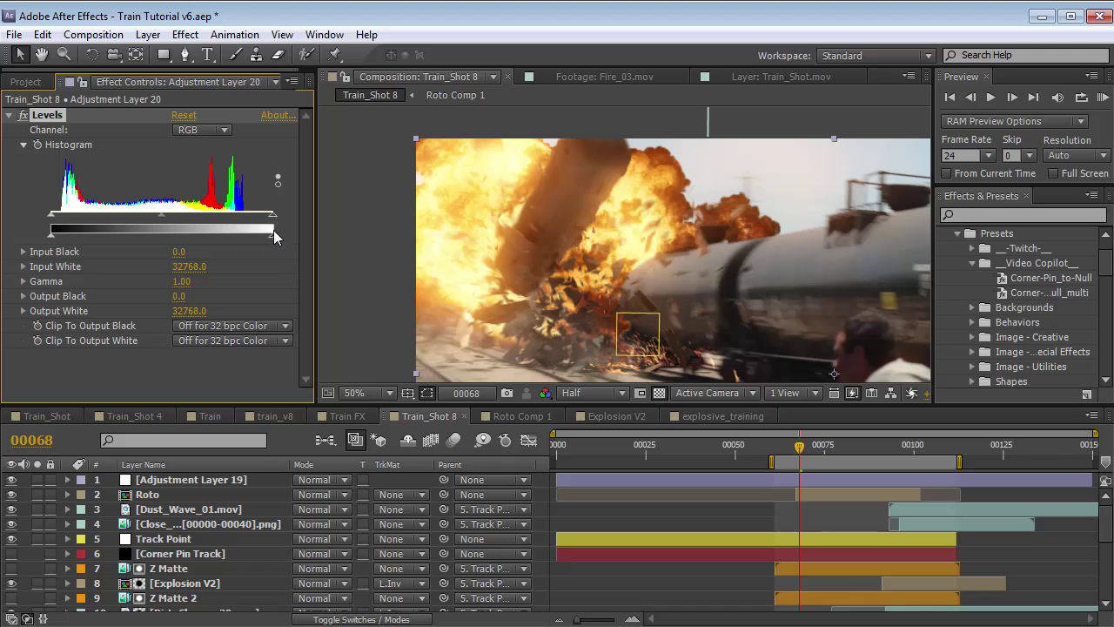
pyautogui.moveTo(272, 236); pyautogui.dragTo(265, 240)
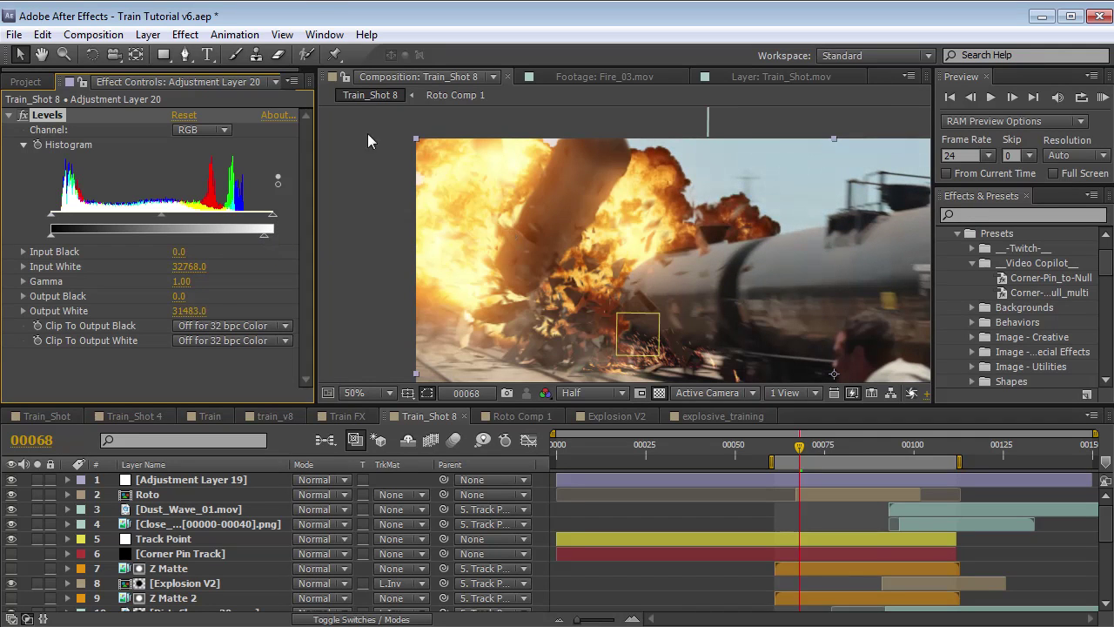
# Draw a rectangular mask over the sky on the new adjustment layer and feather it by 190 pixels
pyautogui.click(164, 54)
pyautogui.scroll(-2, 644, 246)
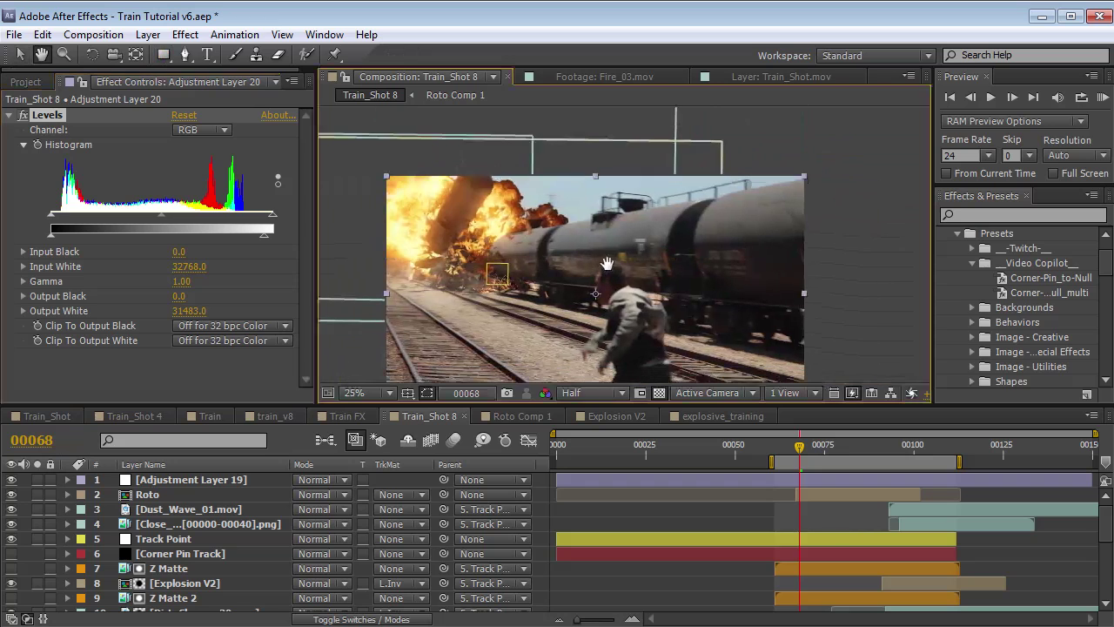
pyautogui.moveTo(347, 144); pyautogui.dragTo(879, 243)
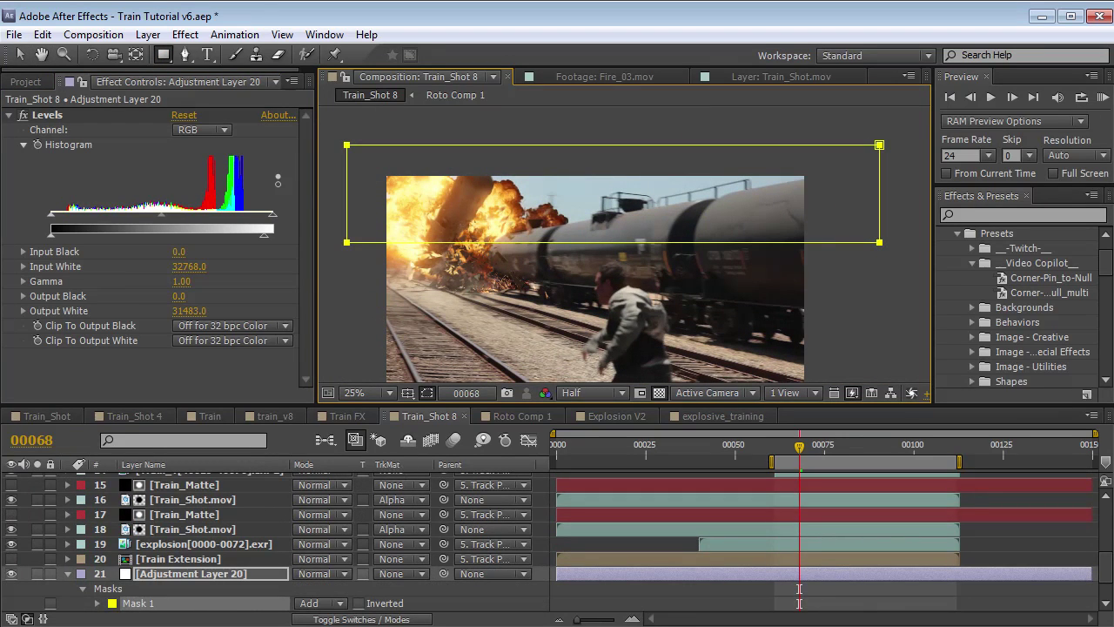
pyautogui.press('f')
pyautogui.moveTo(418, 583); pyautogui.dragTo(493, 592)
pyautogui.scroll(2, 634, 241)
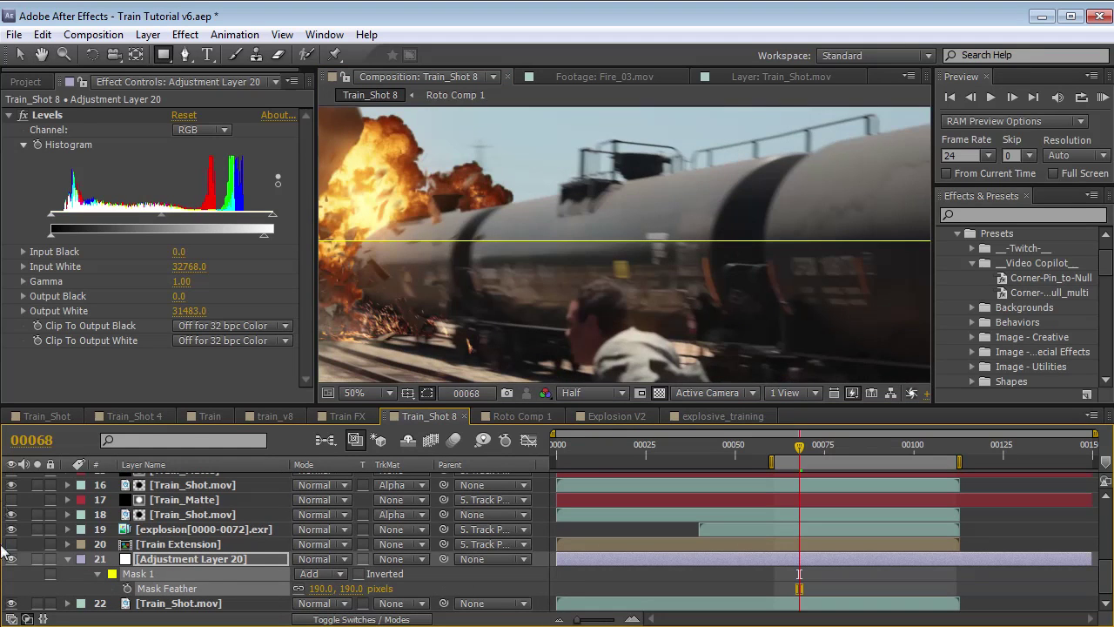
# Toggle the masked adjustment layer off and on to compare the sky, and examine the explosion area
pyautogui.click(11, 559)
pyautogui.click(12, 559)
pyautogui.click(11, 559)
pyautogui.click(11, 559)
pyautogui.press('f')
pyautogui.press('space')
pyautogui.moveTo(423, 259); pyautogui.dragTo(657, 274)
# Set the explosion layer's yellow saturation to -23 and yellow lightness to 47 in Hue/Saturation 3
pyautogui.click(167, 560)
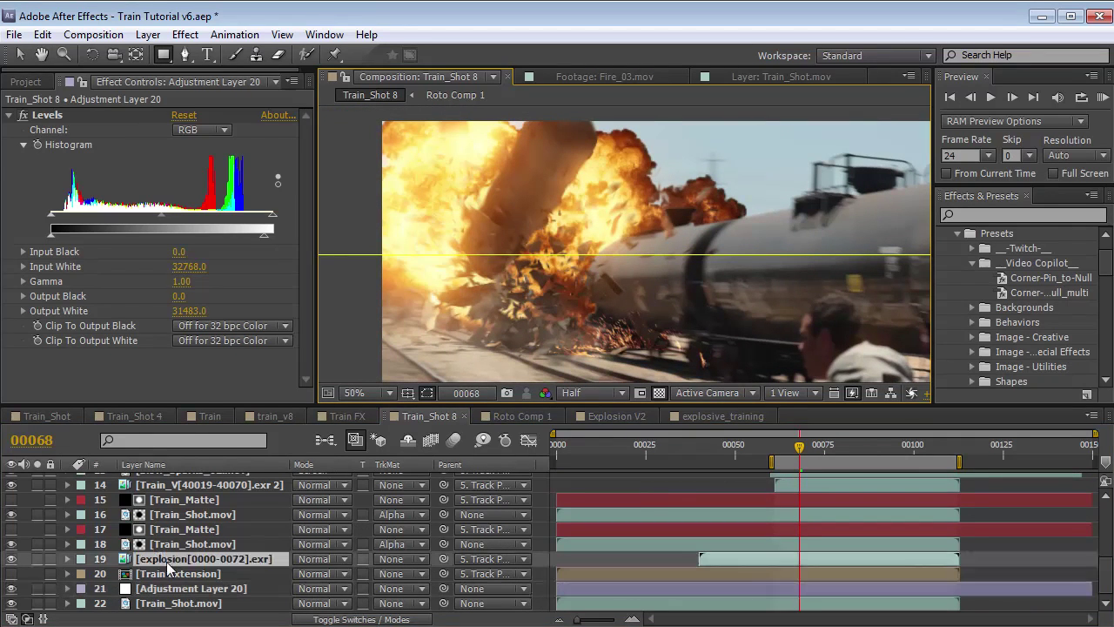
pyautogui.scroll(-1, 296, 261)
pyautogui.moveTo(163, 296); pyautogui.dragTo(160, 296)
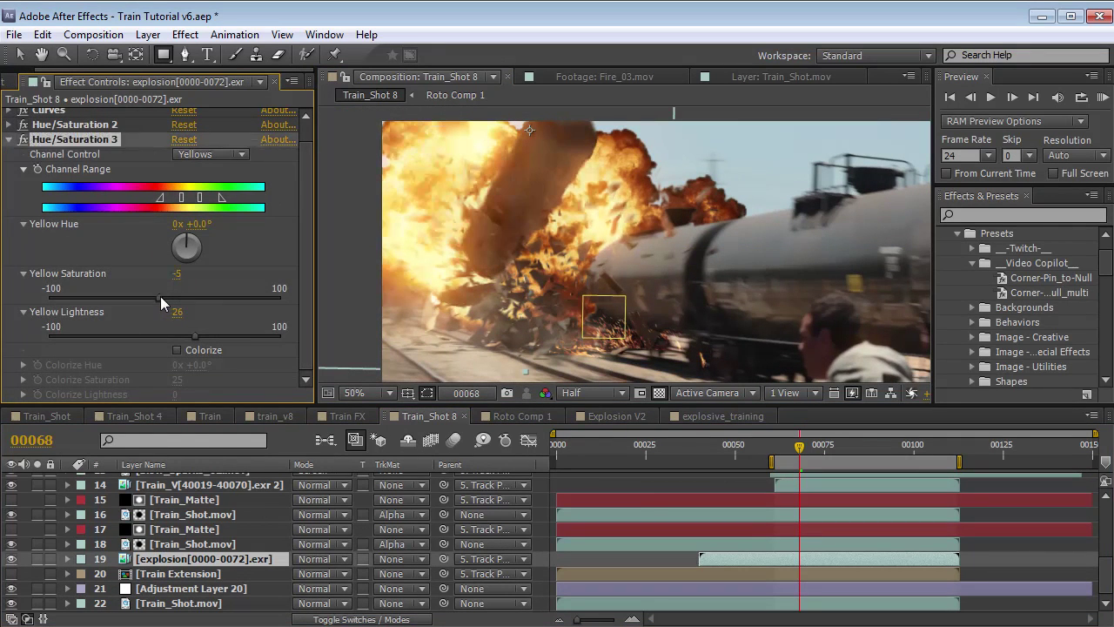
pyautogui.moveTo(209, 338); pyautogui.dragTo(217, 336)
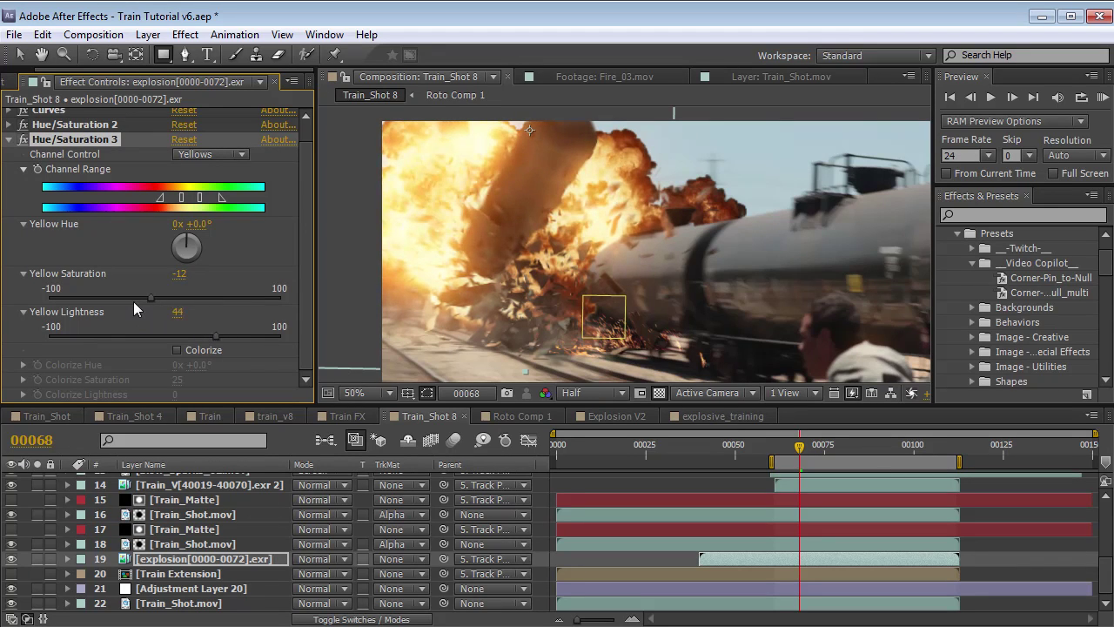
pyautogui.moveTo(134, 296); pyautogui.dragTo(139, 296)
pyautogui.moveTo(216, 336)
pyautogui.mouseDown()
pyautogui.moveTo(228, 335)
pyautogui.moveTo(219, 336)
pyautogui.mouseUp()
# At frame 78, raise the first Glow on Adjustment Layer 19 to radius 86 and intensity 4.7
pyautogui.moveTo(801, 446); pyautogui.dragTo(835, 445)
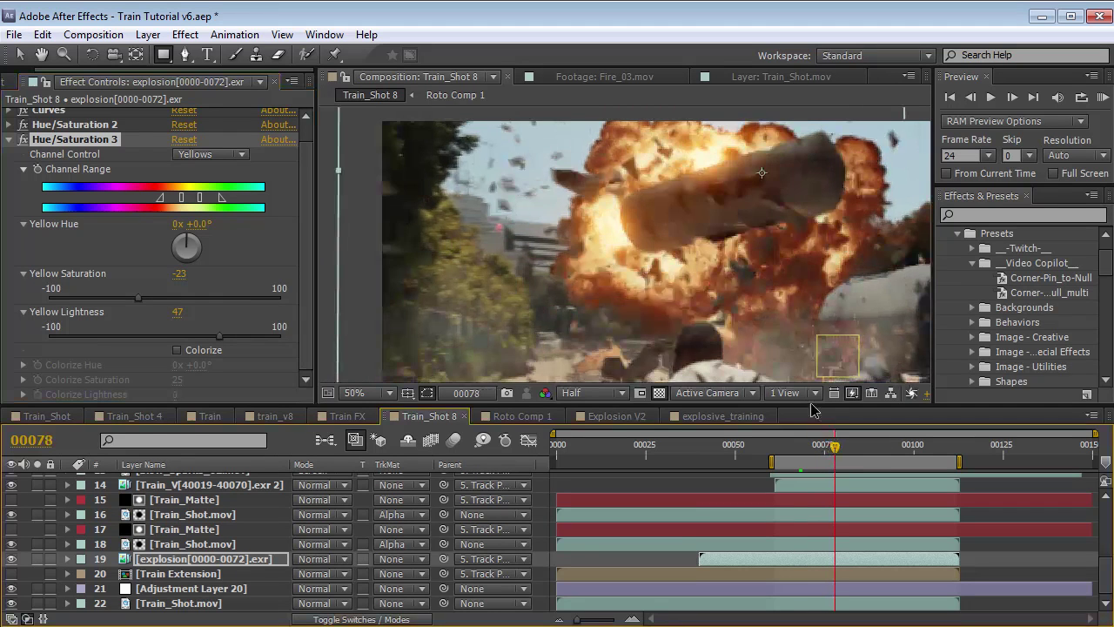
pyautogui.scroll(-2, 761, 303)
pyautogui.press('h')
pyautogui.moveTo(731, 322); pyautogui.dragTo(665, 302)
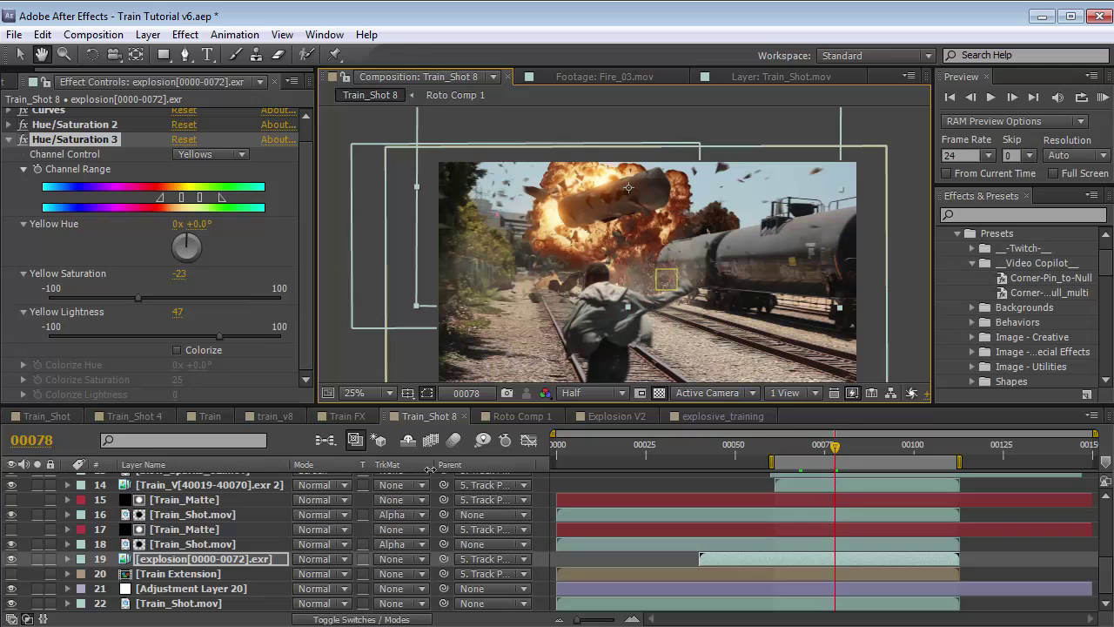
pyautogui.scroll(5, 181, 540)
pyautogui.click(181, 478)
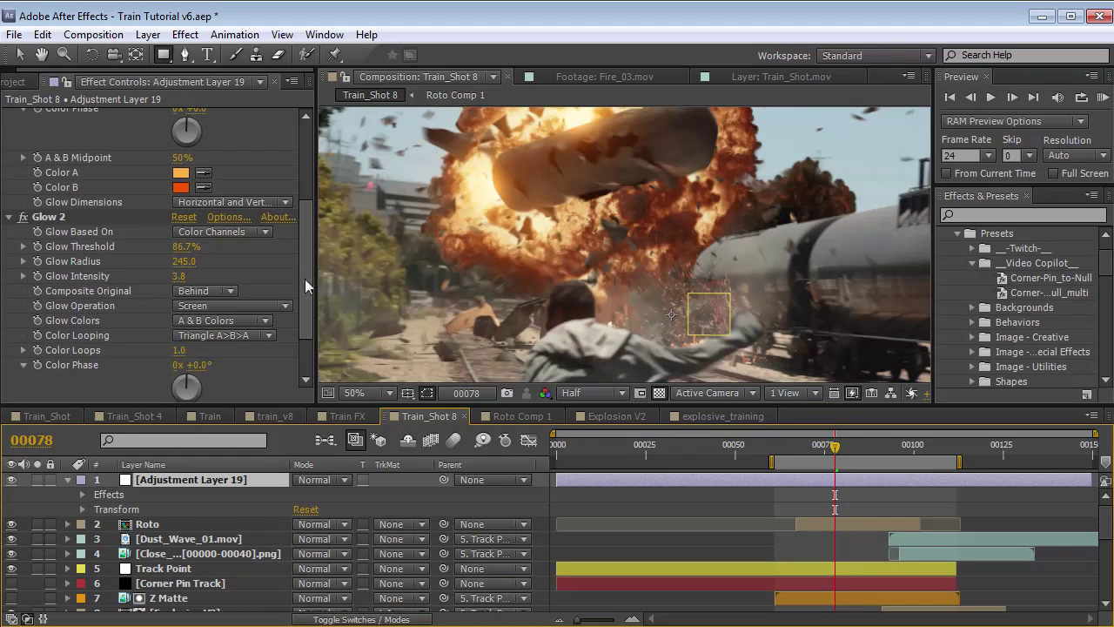
pyautogui.moveTo(306, 279); pyautogui.dragTo(310, 188)
pyautogui.moveTo(179, 160); pyautogui.dragTo(294, 173)
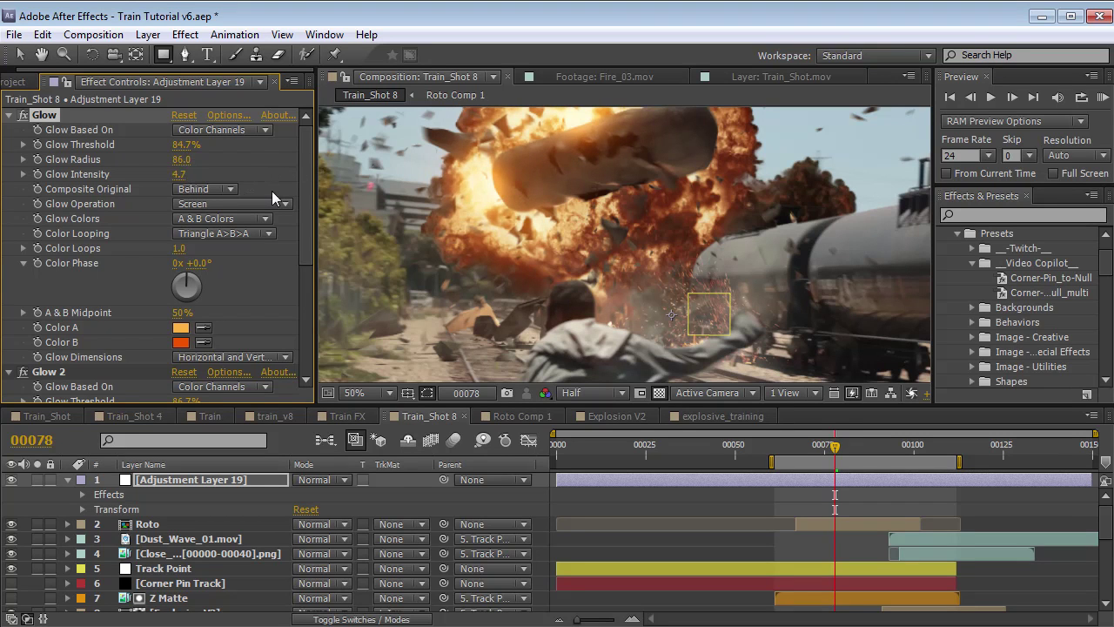
# Set Glow 2 on the same adjustment layer to radius 399 and intensity 10
pyautogui.moveTo(305, 231); pyautogui.dragTo(303, 309)
pyautogui.moveTo(183, 249); pyautogui.dragTo(690, 242)
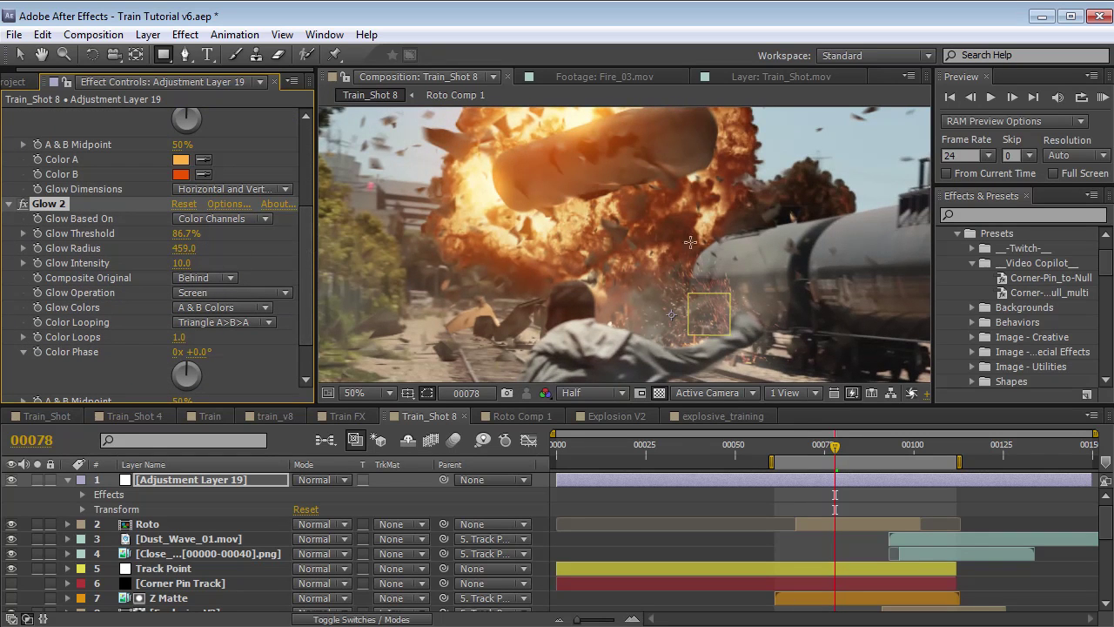
pyautogui.moveTo(180, 248)
pyautogui.mouseDown()
pyautogui.moveTo(278, 253)
pyautogui.moveTo(134, 260)
pyautogui.moveTo(175, 261)
pyautogui.mouseUp()
pyautogui.scroll(-2, 780, 374)
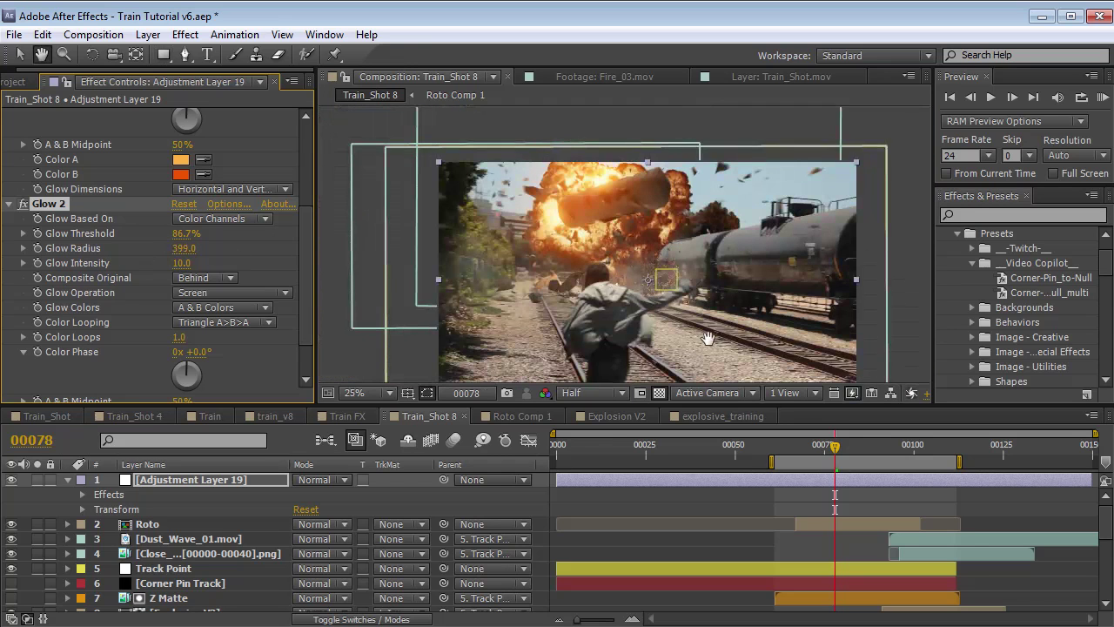
# Go to frame 98 and toggle the Explosion V2 layer off and on to check what it contributes
pyautogui.moveTo(847, 445); pyautogui.dragTo(858, 454)
pyautogui.moveTo(897, 460)
pyautogui.mouseDown()
pyautogui.moveTo(927, 457)
pyautogui.moveTo(905, 473)
pyautogui.moveTo(918, 461)
pyautogui.moveTo(906, 446)
pyautogui.mouseUp()
pyautogui.scroll(2, 641, 278)
pyautogui.press('h')
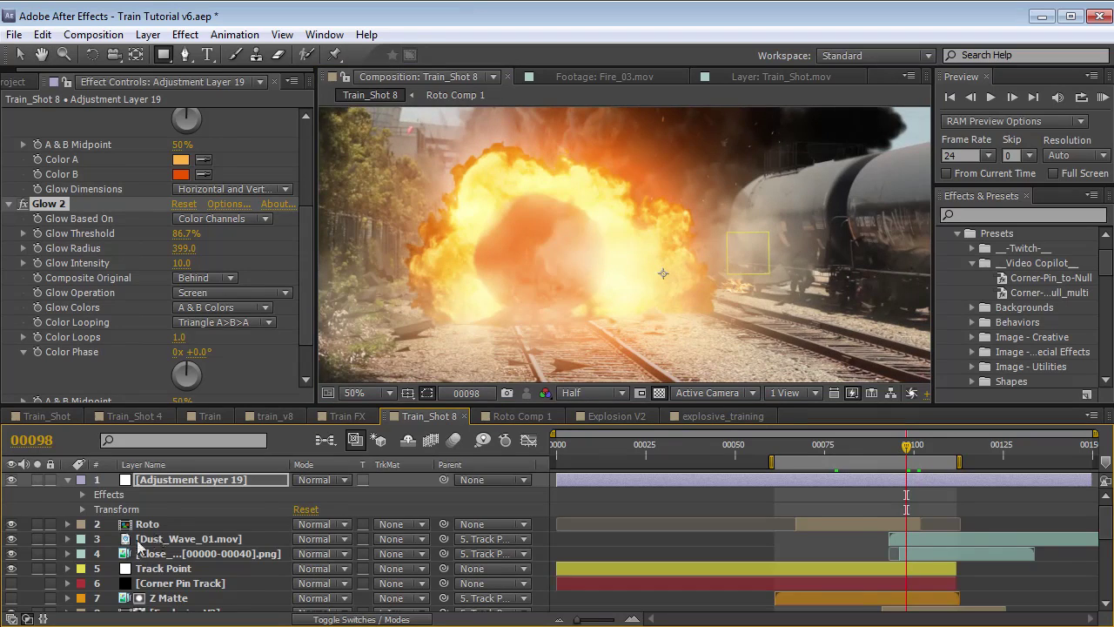
pyautogui.scroll(-3, 139, 544)
pyautogui.scroll(-3, 179, 542)
pyautogui.scroll(3, 179, 541)
pyautogui.click(186, 527)
pyautogui.click(11, 524)
pyautogui.click(11, 524)
# Duplicate the Hue/Saturation 2 effect on Explosion V2, reset the copy and switch it to the Yellows channel
pyautogui.scroll(-10, 300, 261)
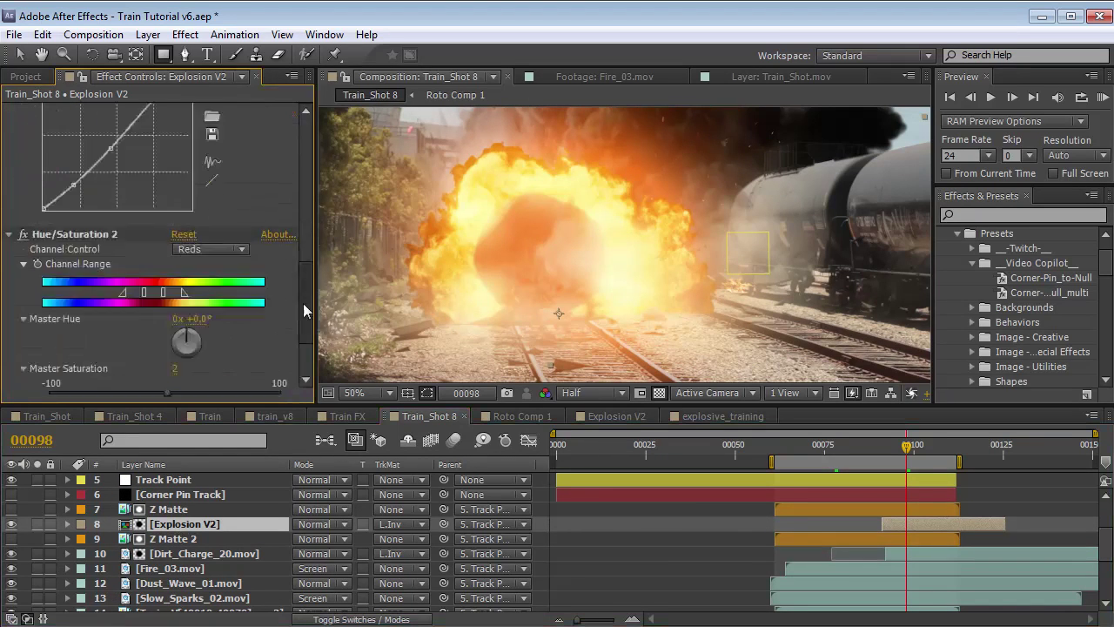
pyautogui.click(74, 137)
pyautogui.hotkey('ctrl', 'd')
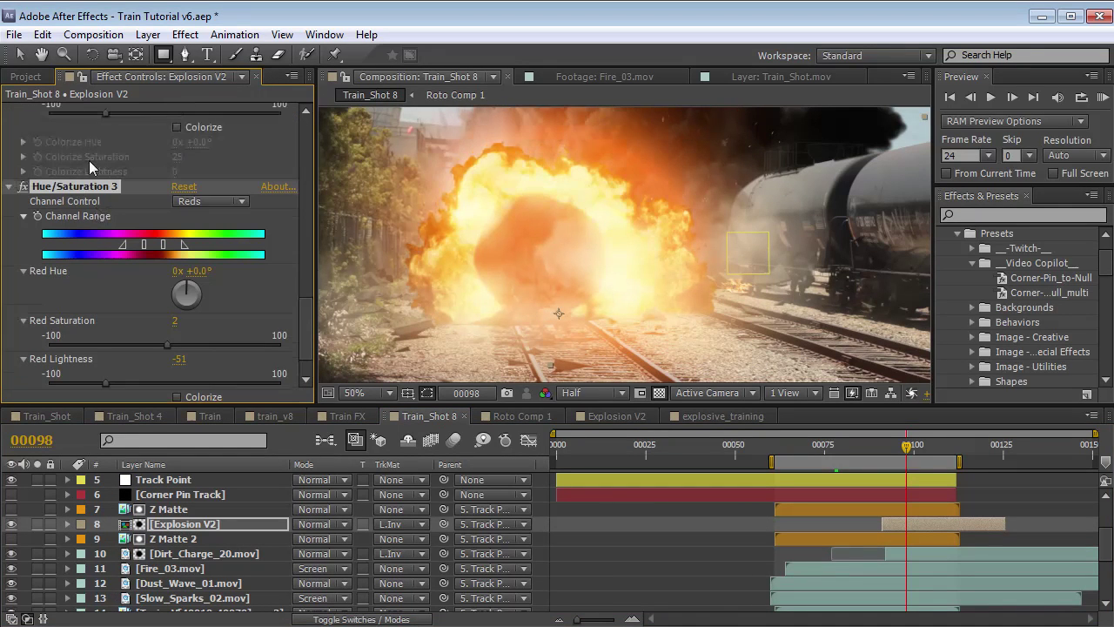
pyautogui.click(183, 188)
pyautogui.click(219, 203)
pyautogui.click(227, 256)
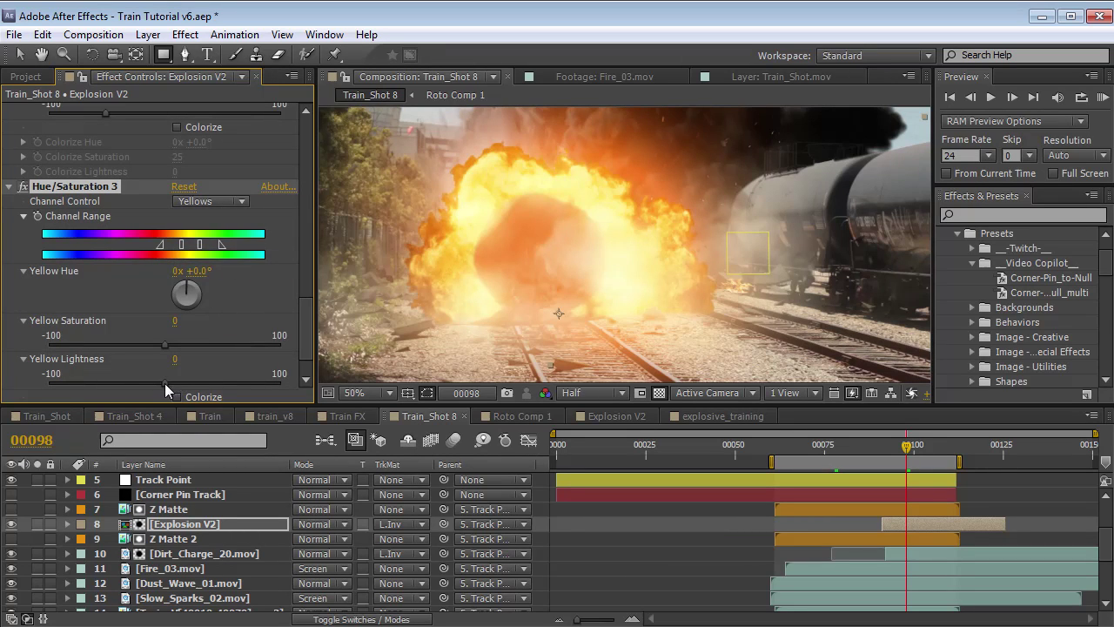
# Set the Explosion V2 layer's yellow saturation to -35 and yellow lightness to 16
pyautogui.moveTo(165, 383); pyautogui.dragTo(185, 383)
pyautogui.moveTo(163, 344); pyautogui.dragTo(125, 346)
pyautogui.moveTo(184, 383)
pyautogui.mouseDown()
pyautogui.moveTo(197, 383)
pyautogui.moveTo(186, 383)
pyautogui.mouseUp()
pyautogui.moveTo(198, 271); pyautogui.dragTo(185, 272)
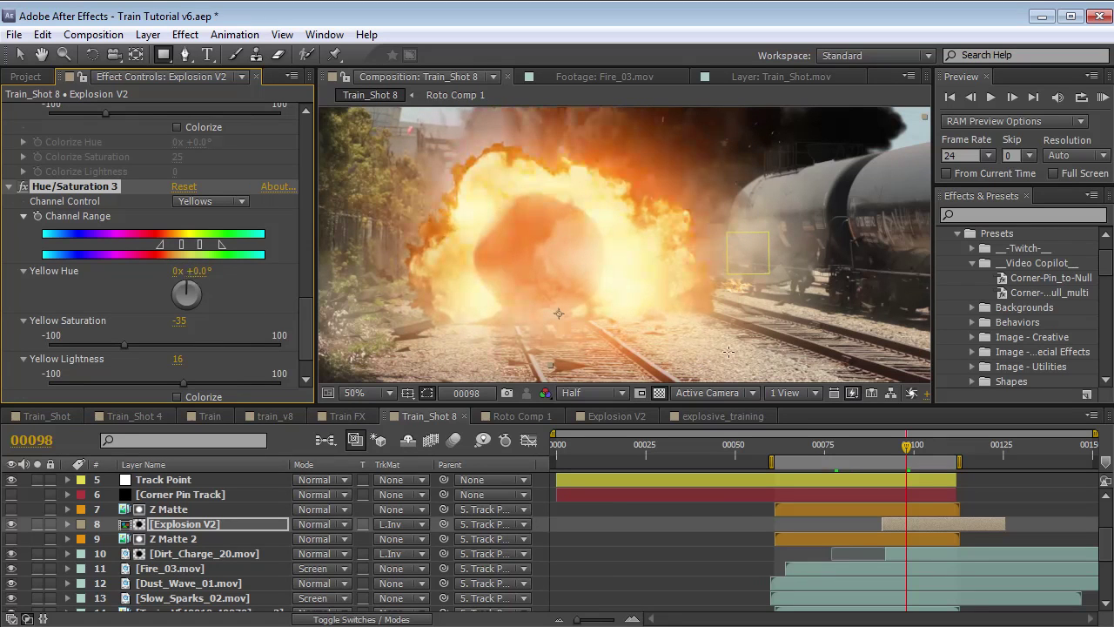
pyautogui.hotkey('ctrl', 'v')
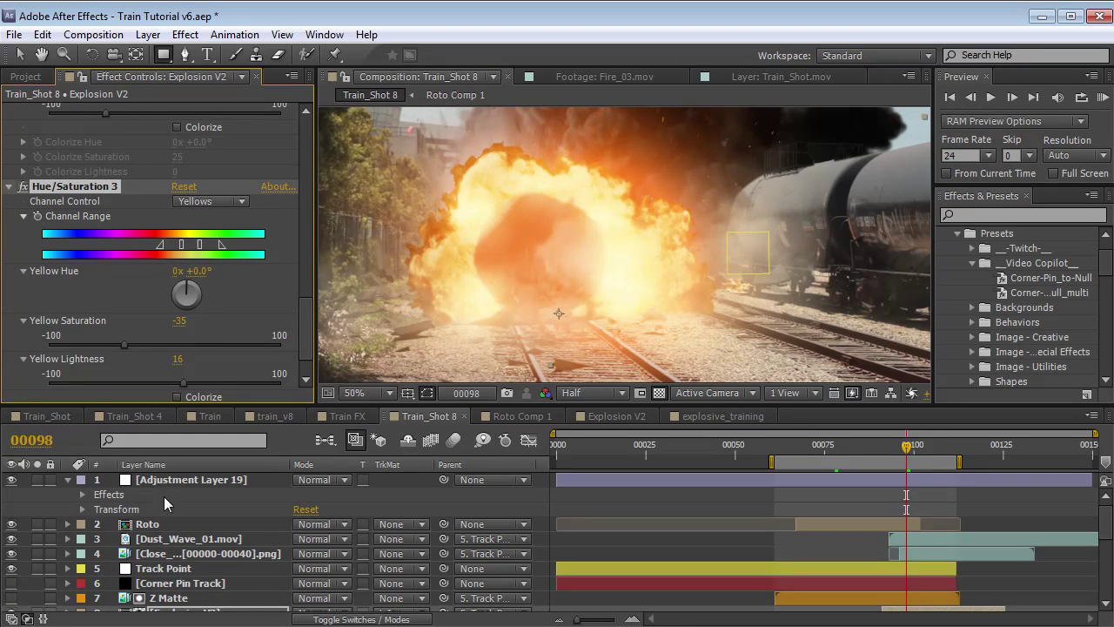
# Reduce the intensity of Glow 2 on Adjustment Layer 19 to 8.6
pyautogui.click(164, 496)
pyautogui.scroll(-4, 305, 242)
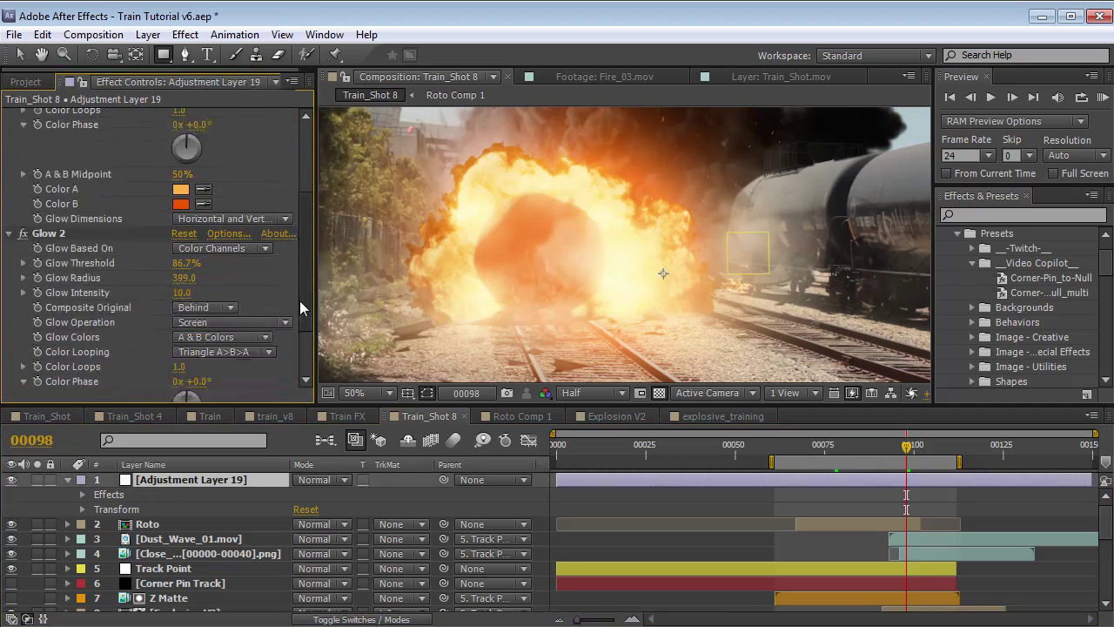
pyautogui.moveTo(186, 295); pyautogui.dragTo(65, 294)
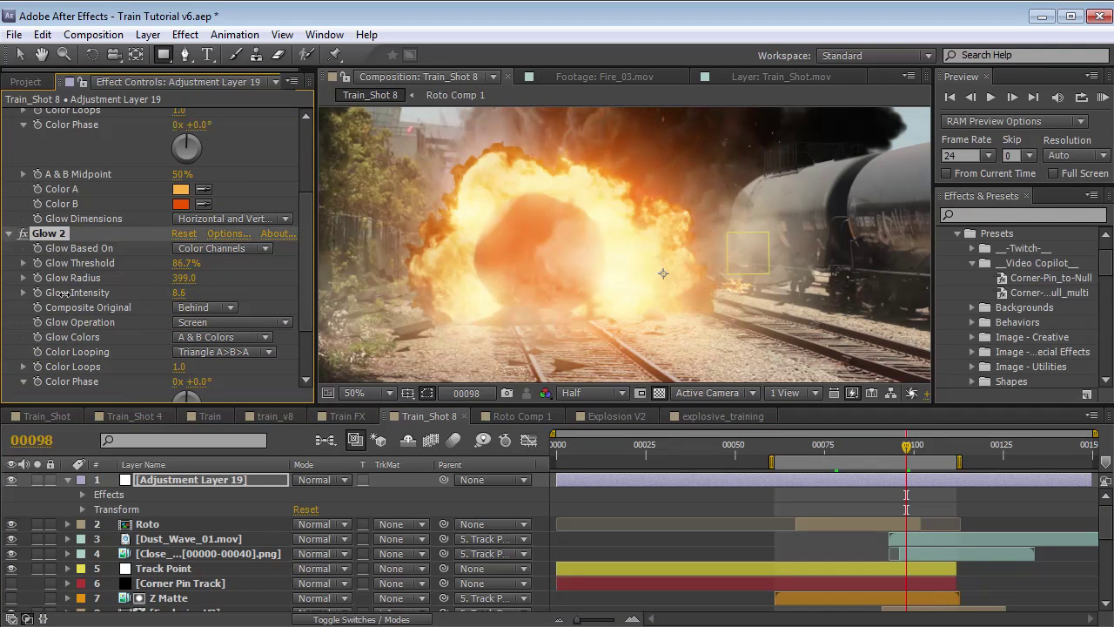
# Lower the Glow 2 intensity on Adjustment Layer 19 to 7.4 and go to frame 96
pyautogui.moveTo(178, 292); pyautogui.dragTo(84, 293)
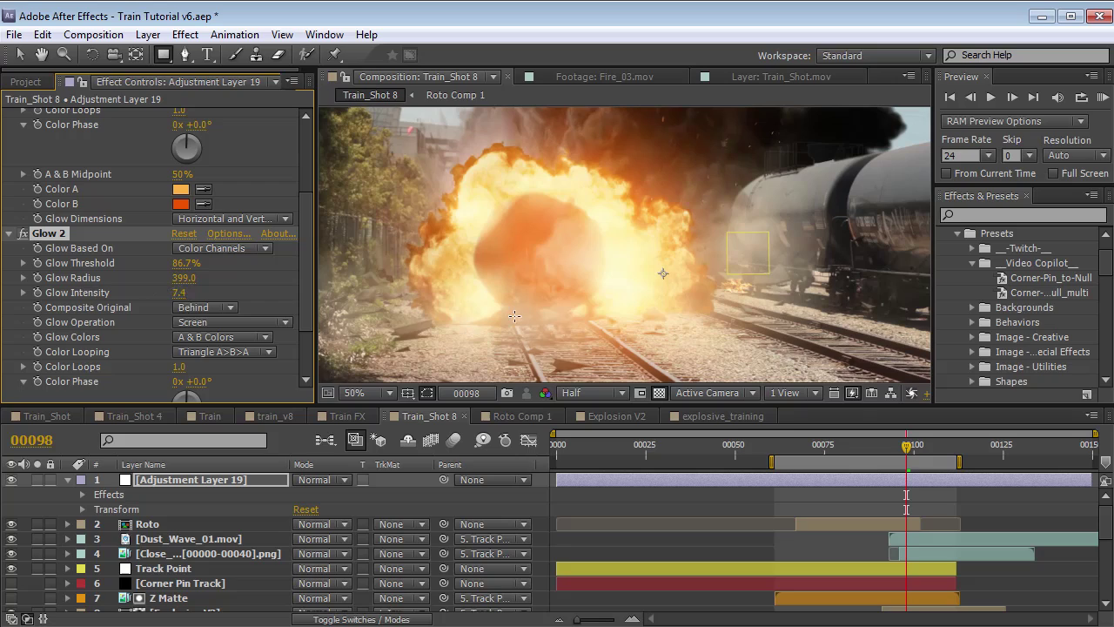
pyautogui.moveTo(907, 457)
pyautogui.mouseDown()
pyautogui.moveTo(891, 454)
pyautogui.moveTo(911, 454)
pyautogui.moveTo(902, 455)
pyautogui.mouseUp()
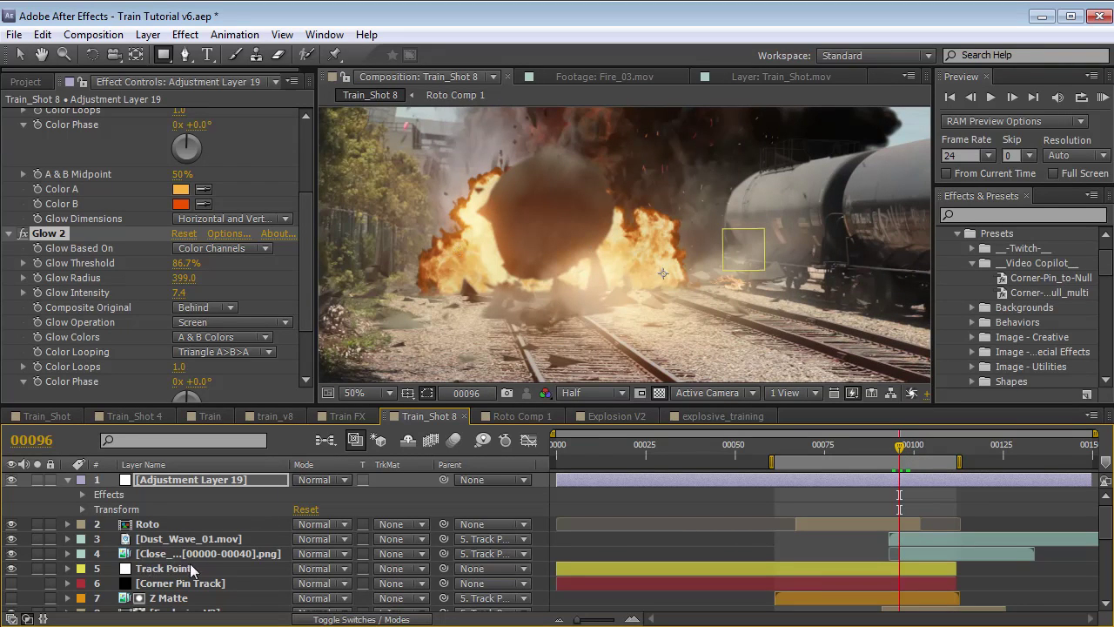
# Reveal the Explosion V2 layer's keyframes and set its Exposure to 0.29 and Gamma Correction to 1.78 at frame 96
pyautogui.click(166, 583)
pyautogui.scroll(-3, 174, 575)
pyautogui.click(170, 524)
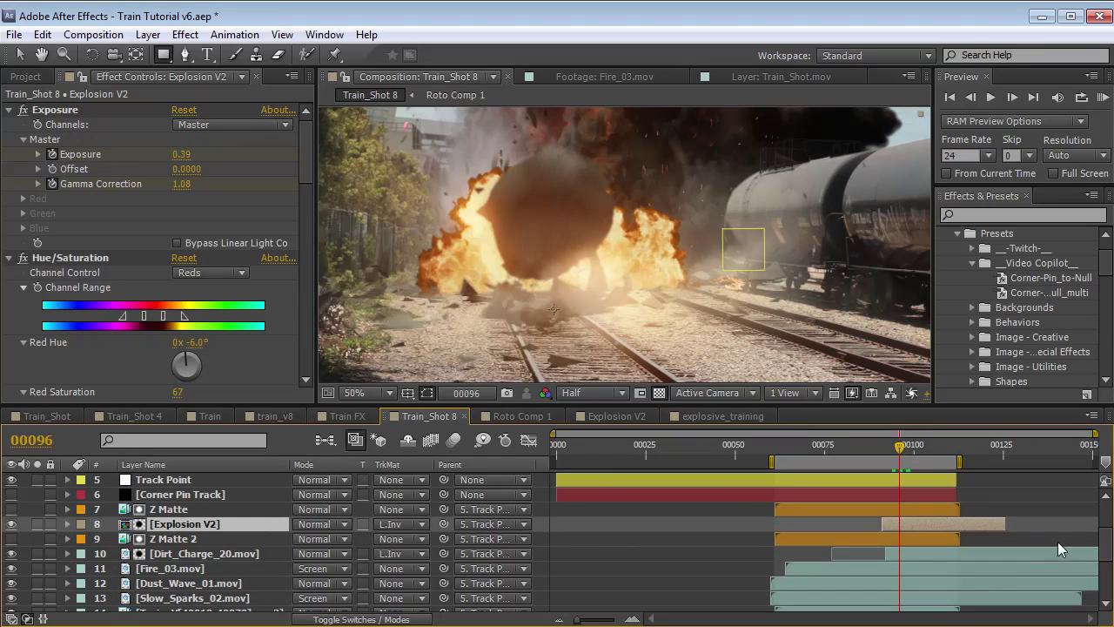
pyautogui.press('u')
pyautogui.moveTo(303, 568); pyautogui.dragTo(275, 571)
pyautogui.press('=')
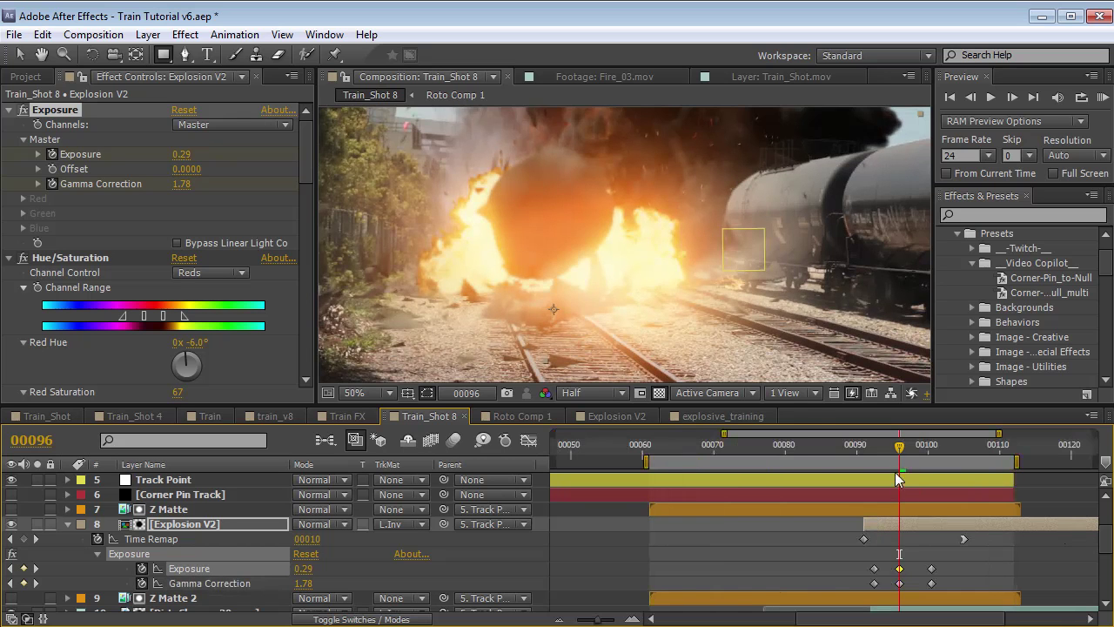
# Keyframe a higher Exposure value on the Explosion V2 layer at frame 93 to brighten the early flames
pyautogui.click(872, 447)
pyautogui.moveTo(873, 452); pyautogui.dragTo(880, 451)
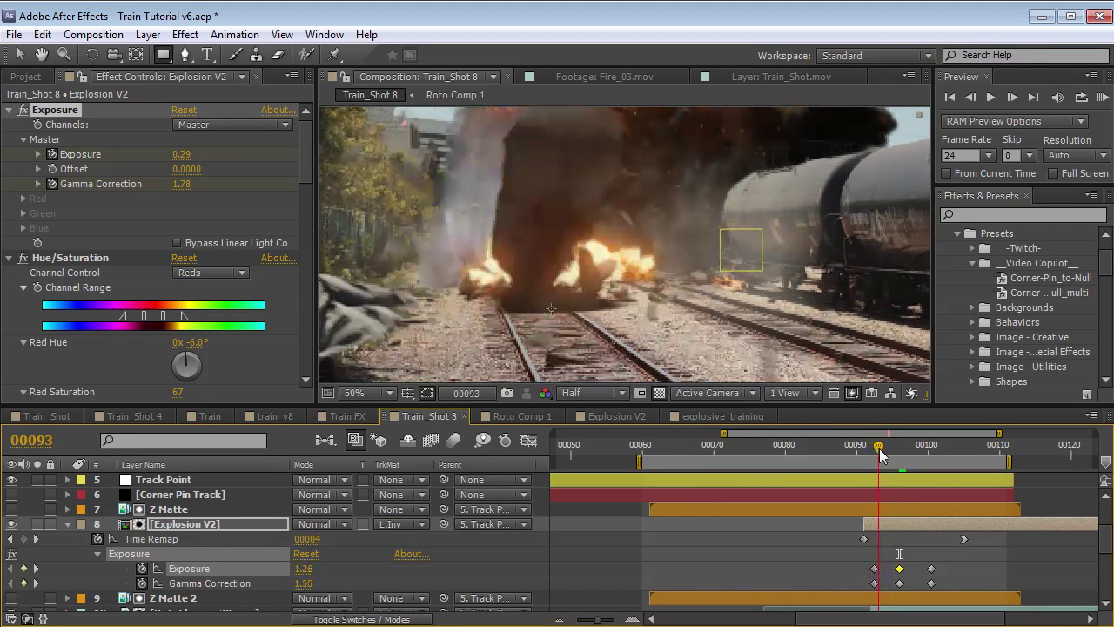
pyautogui.moveTo(301, 568); pyautogui.dragTo(449, 557)
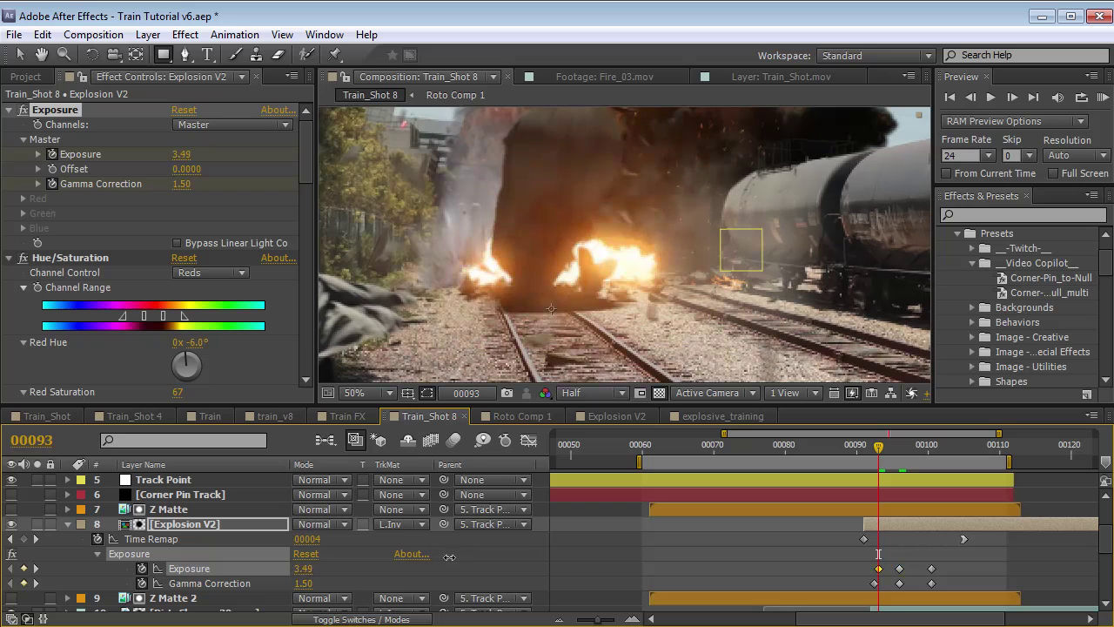
pyautogui.moveTo(354, 570); pyautogui.dragTo(417, 578)
pyautogui.moveTo(303, 568); pyautogui.dragTo(237, 564)
# Fine-tune the glow settings on Adjustment Layer 19 while viewing frame 97
pyautogui.moveTo(881, 449); pyautogui.dragTo(919, 450)
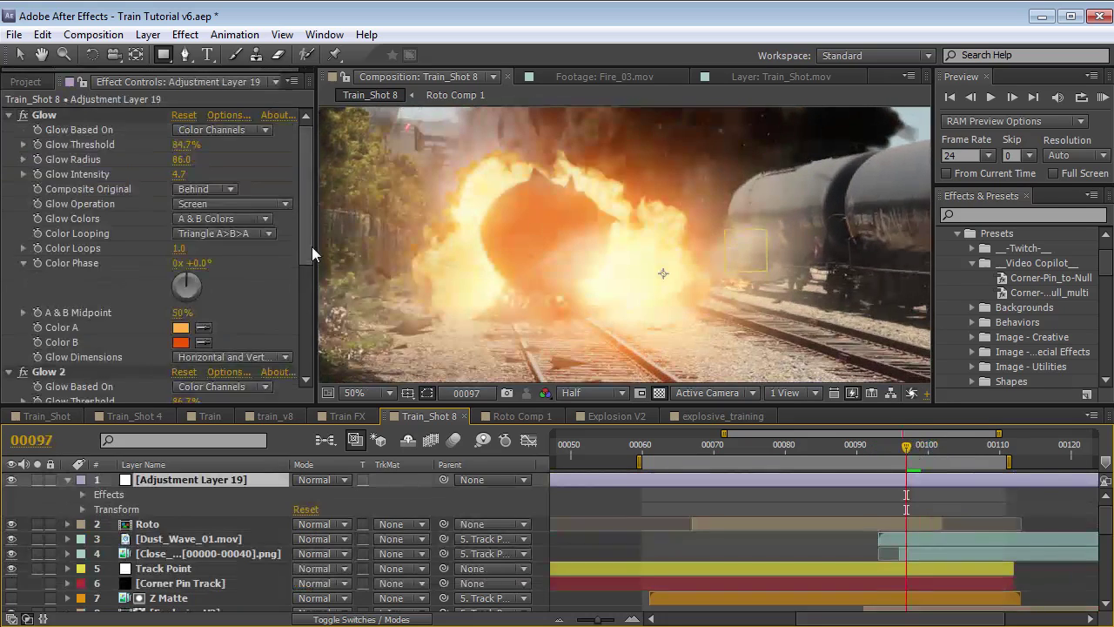
pyautogui.scroll(-5, 312, 246)
pyautogui.moveTo(184, 222); pyautogui.dragTo(179, 223)
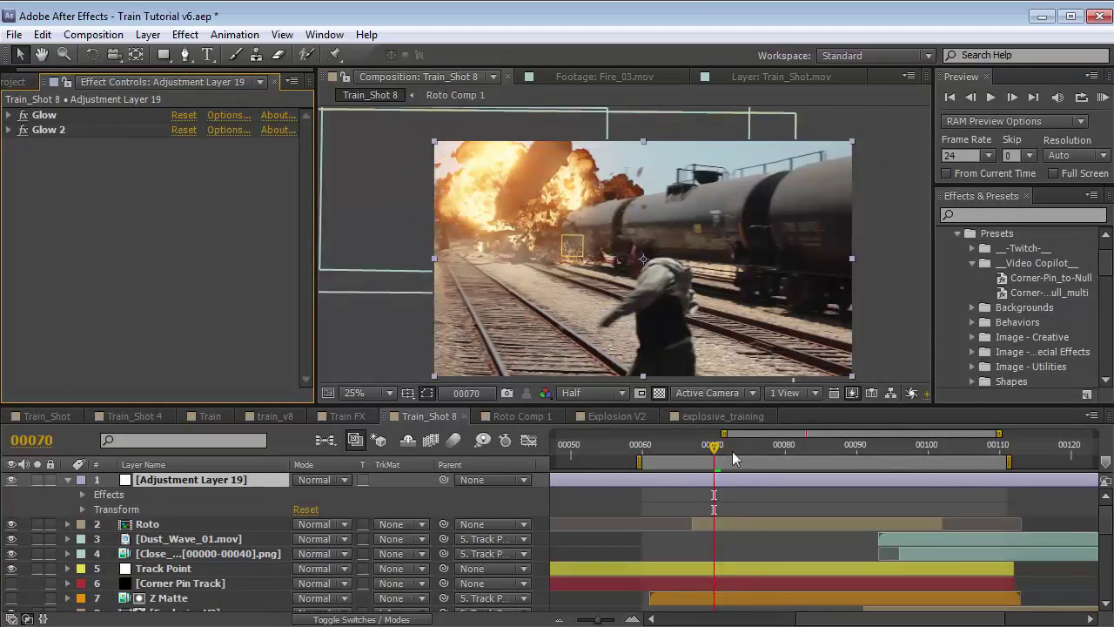
# At frame 101, add a Curves effect to Adjustment Layer 19 and shape its RGB curve into a gentle contrast S-curve
pyautogui.moveTo(733, 459); pyautogui.dragTo(938, 462)
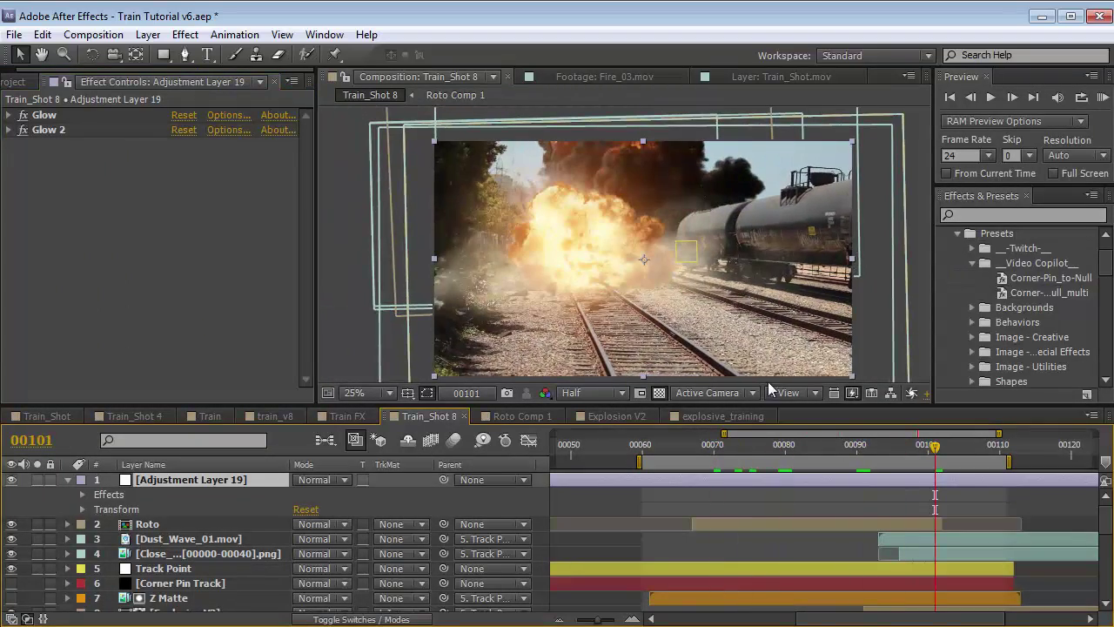
pyautogui.click(185, 33)
pyautogui.moveTo(380, 193)
pyautogui.click(461, 509)
pyautogui.moveTo(95, 284)
pyautogui.mouseDown()
pyautogui.moveTo(105, 304)
pyautogui.moveTo(94, 294)
pyautogui.moveTo(113, 282)
pyautogui.mouseUp()
pyautogui.click(73, 316)
pyautogui.moveTo(148, 244); pyautogui.dragTo(145, 247)
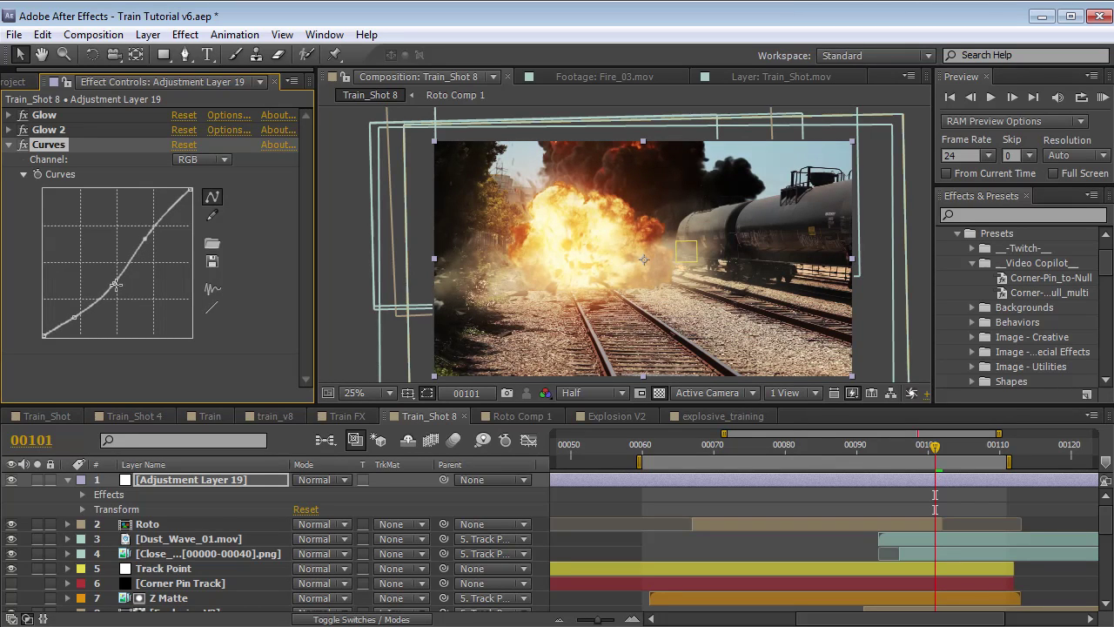
pyautogui.moveTo(112, 288); pyautogui.dragTo(110, 288)
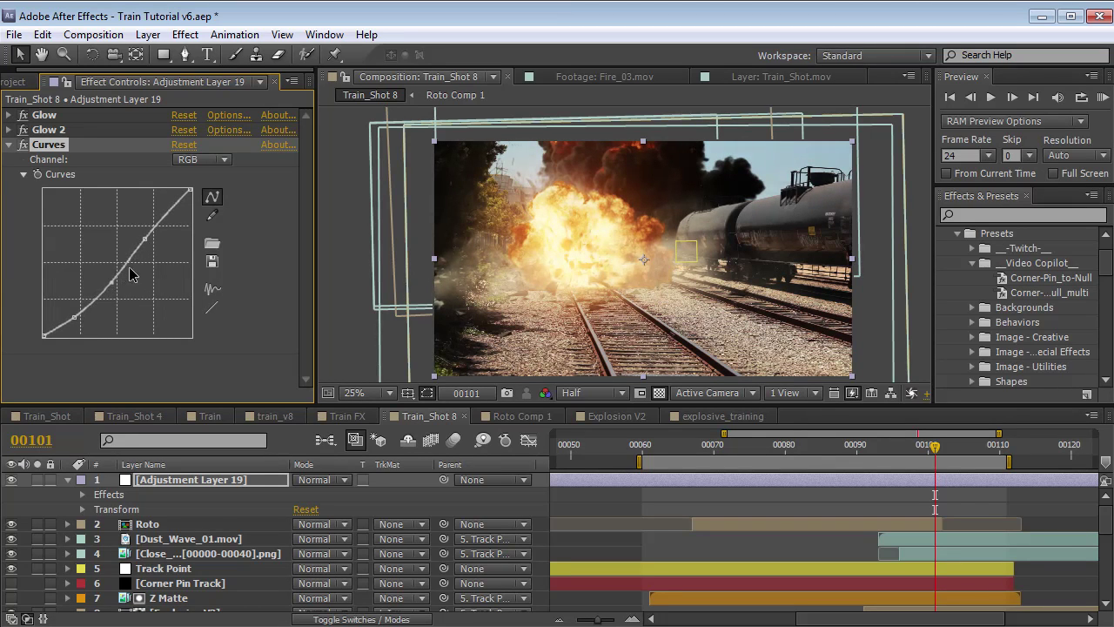
# At frame 72, reshape the RGB curve on the explosion[0000-0072].exr layer to brighten its midtones and highlights
pyautogui.moveTo(873, 457); pyautogui.dragTo(727, 482)
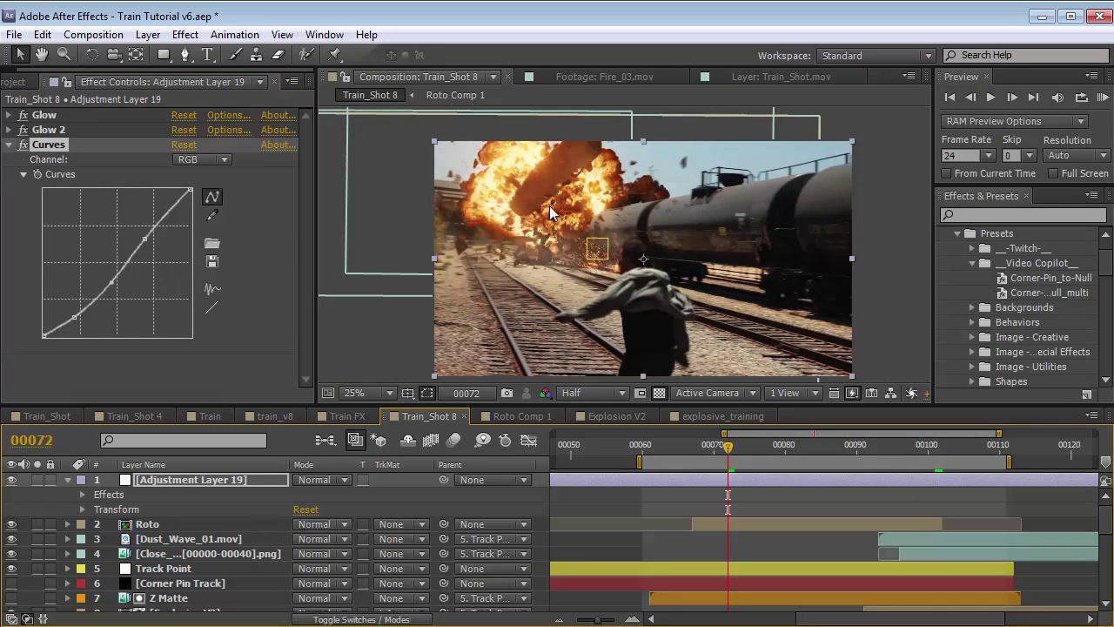
pyautogui.scroll(-5, 196, 556)
pyautogui.click(196, 569)
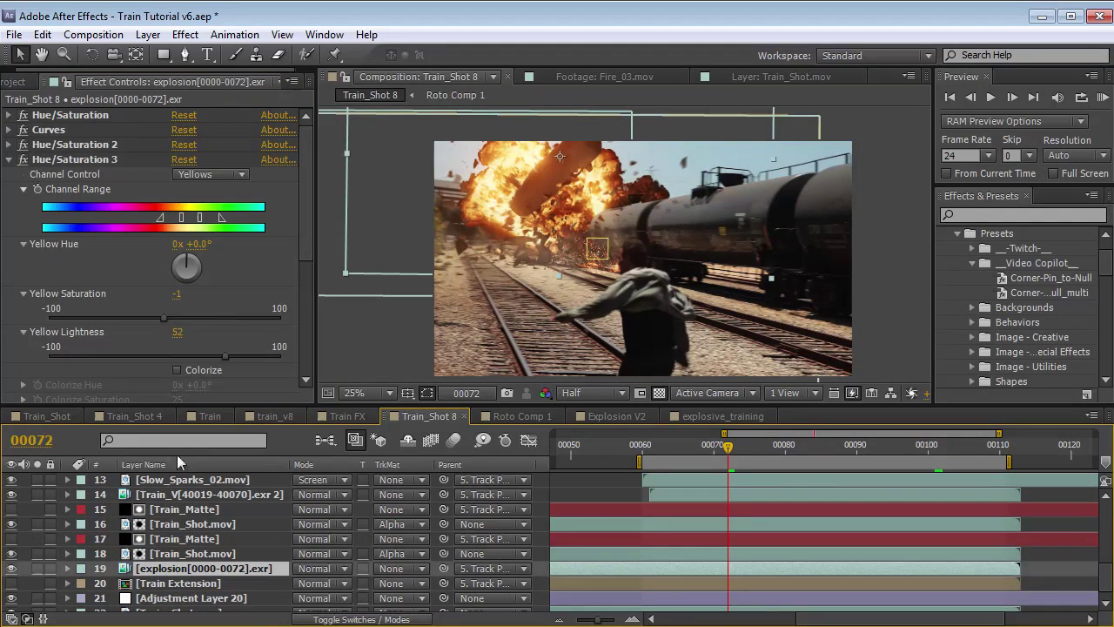
pyautogui.click(9, 129)
pyautogui.moveTo(99, 270); pyautogui.dragTo(92, 262)
pyautogui.moveTo(134, 212); pyautogui.dragTo(135, 206)
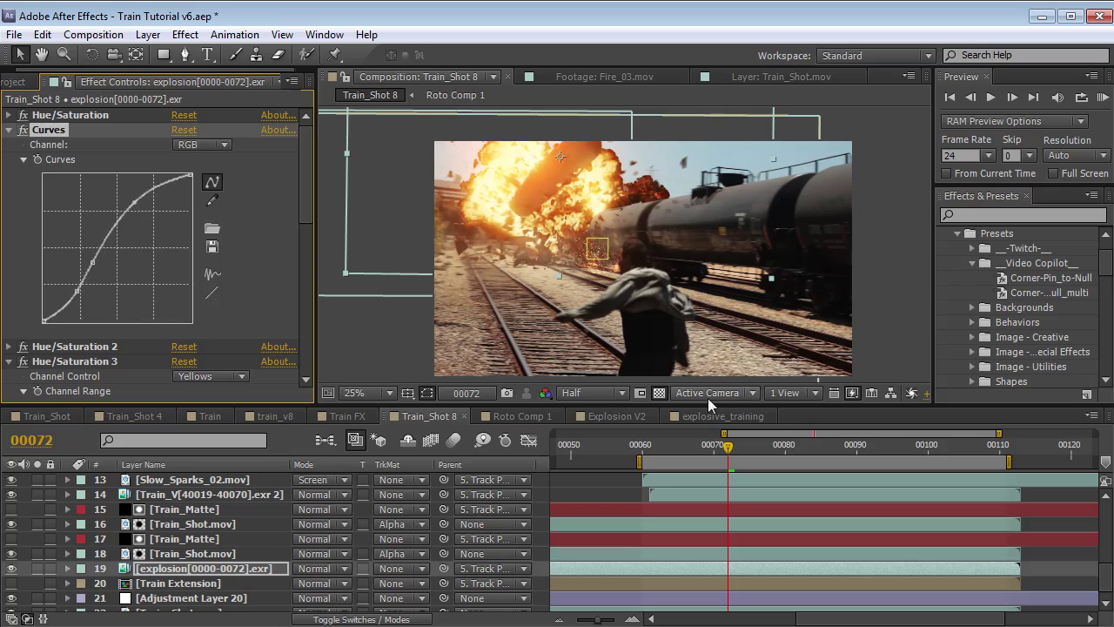
pyautogui.moveTo(79, 290); pyautogui.dragTo(94, 269)
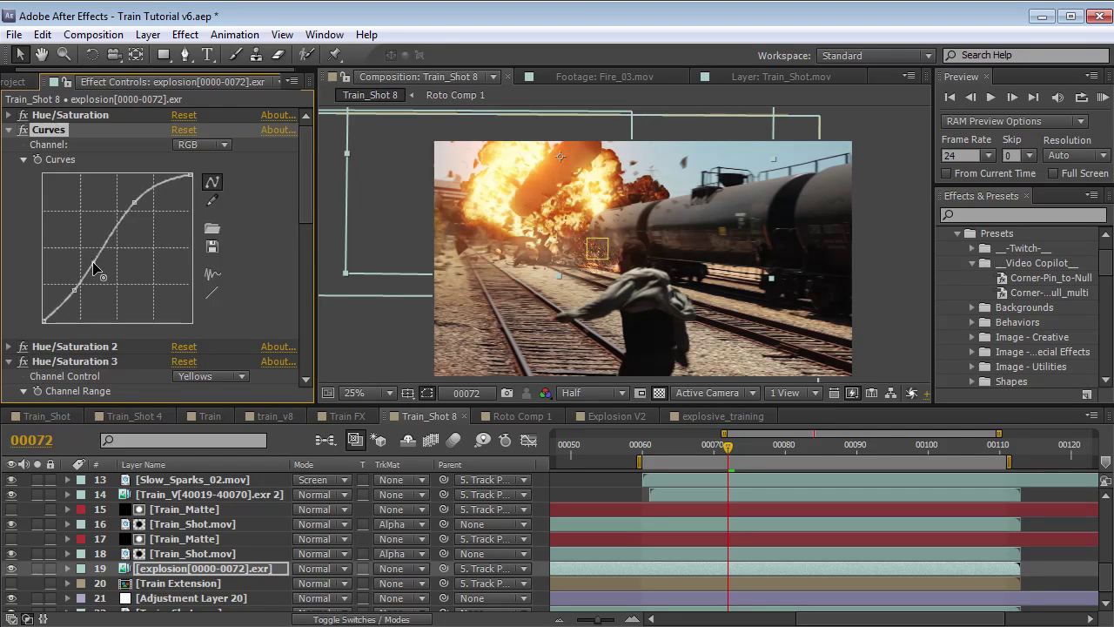
# Inspect the composite enlarged at frame 72 and scrub through the shot, ending at frame 63
pyautogui.scroll(1, 556, 224)
pyautogui.press('`')
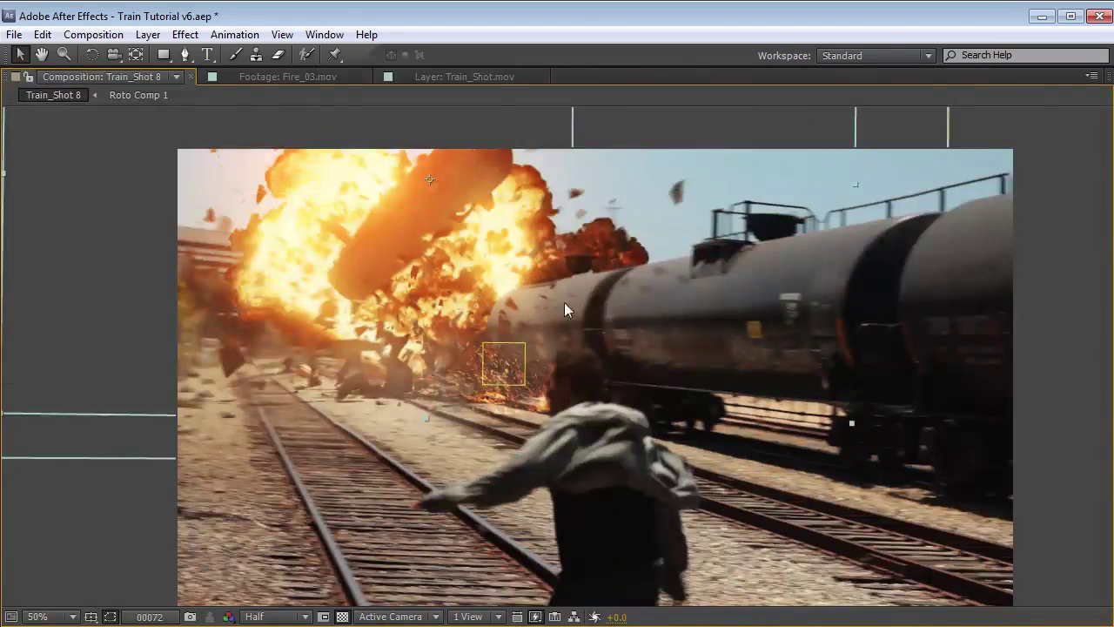
pyautogui.press('`')
pyautogui.moveTo(734, 451); pyautogui.dragTo(938, 466)
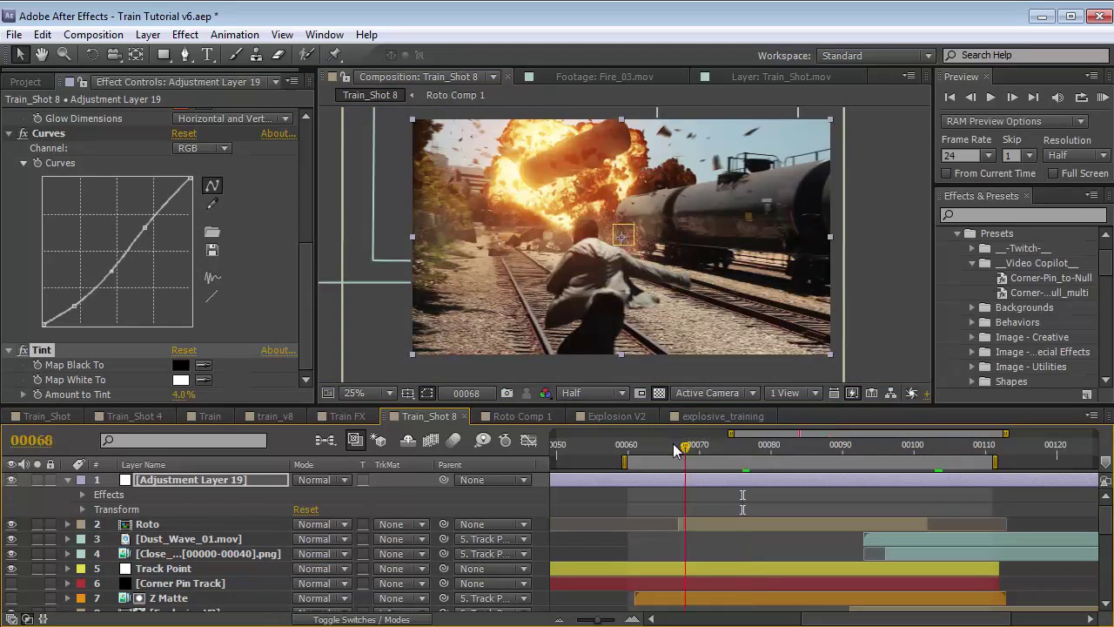
pyautogui.moveTo(676, 449); pyautogui.dragTo(650, 461)
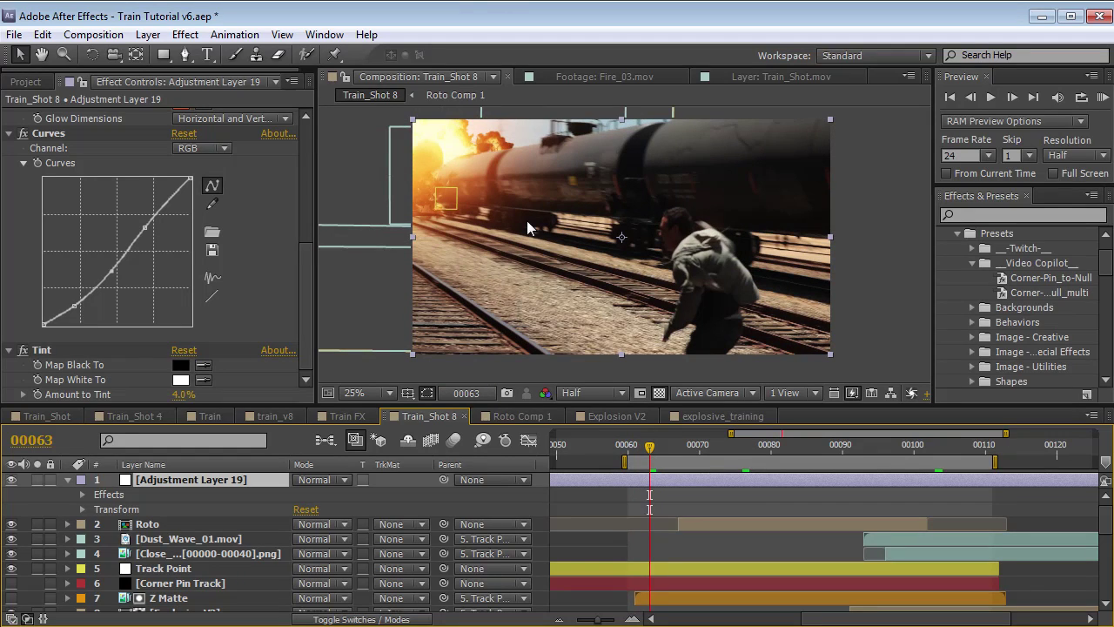
# Save the project, create a new black solid above the other layers and apply the Optical Flares effect to it
pyautogui.hotkey('ctrl', 's')
pyautogui.click(148, 35)
pyautogui.moveTo(170, 54)
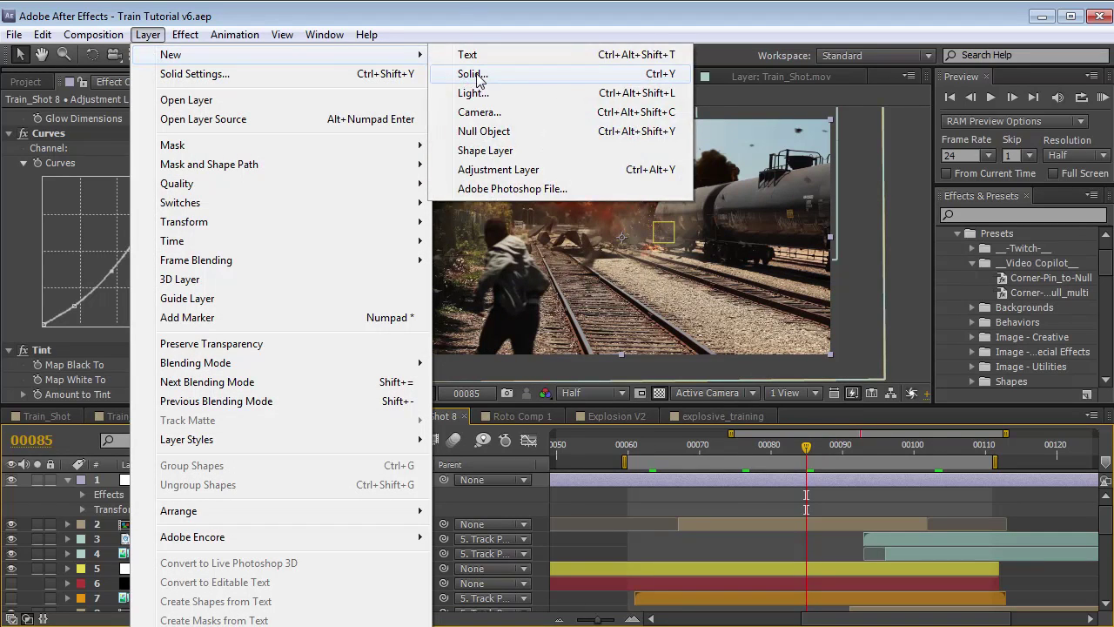
pyautogui.click(478, 78)
pyautogui.click(609, 484)
pyautogui.click(1005, 215)
pyautogui.write('opti')
pyautogui.moveTo(1045, 279); pyautogui.dragTo(766, 485)
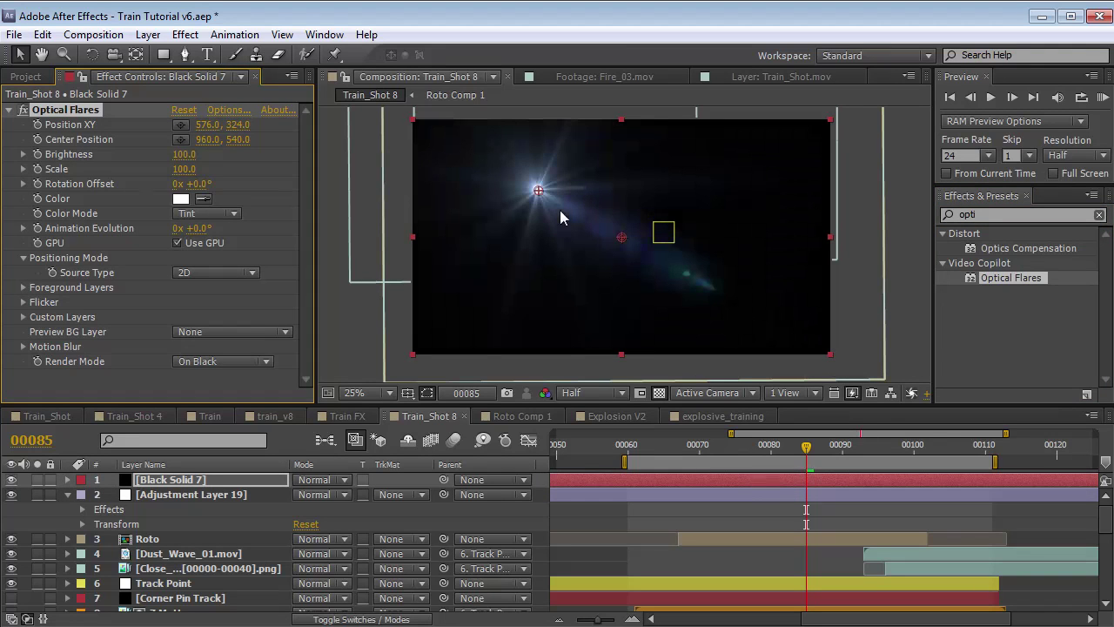
# Open the Optical Flares options, load a blue flare preset from the Conspiracy folder and preview it near the frame's left edge
pyautogui.click(229, 114)
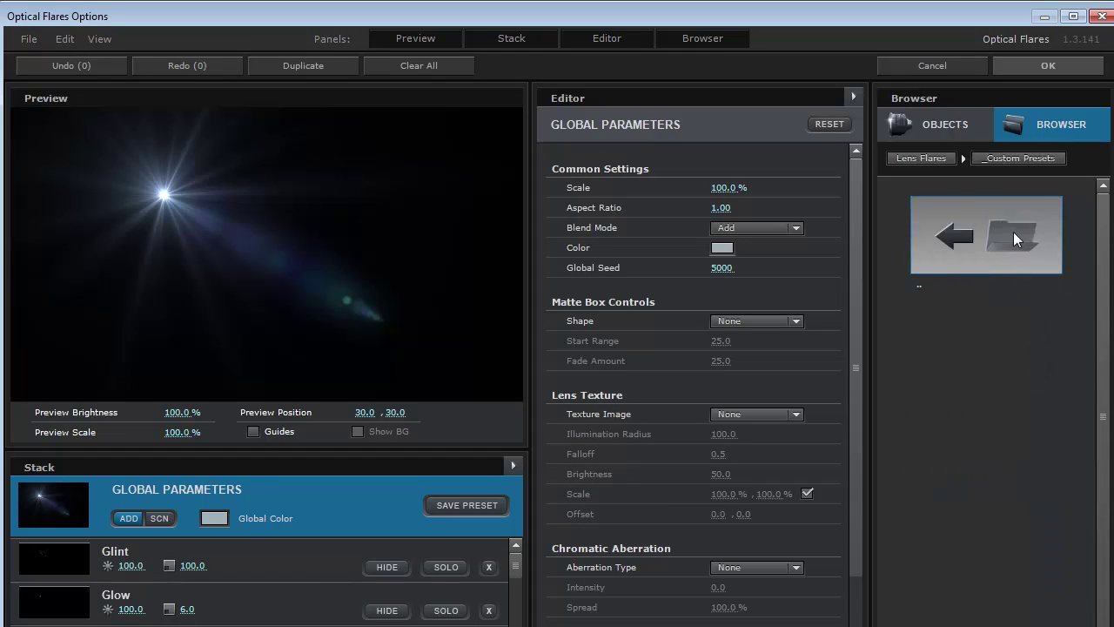
pyautogui.click(973, 555)
pyautogui.moveTo(163, 193)
pyautogui.mouseDown()
pyautogui.moveTo(73, 215)
pyautogui.moveTo(84, 226)
pyautogui.mouseUp()
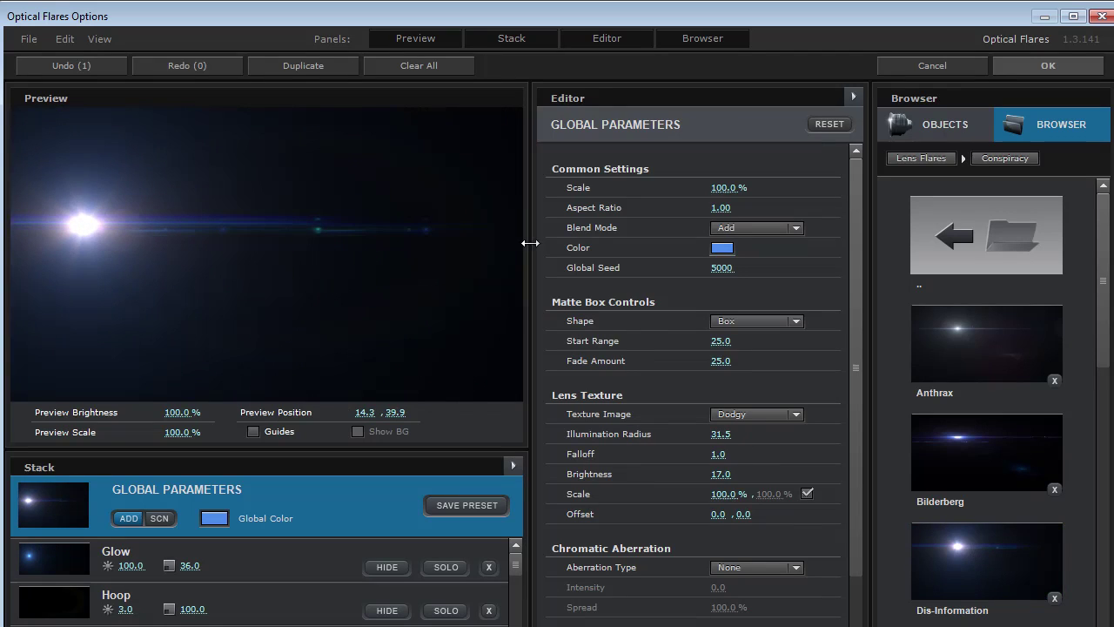
# Use the Dodgy lens texture with illumination radius 89.5, raise its brightness and accept the flare
pyautogui.click(756, 414)
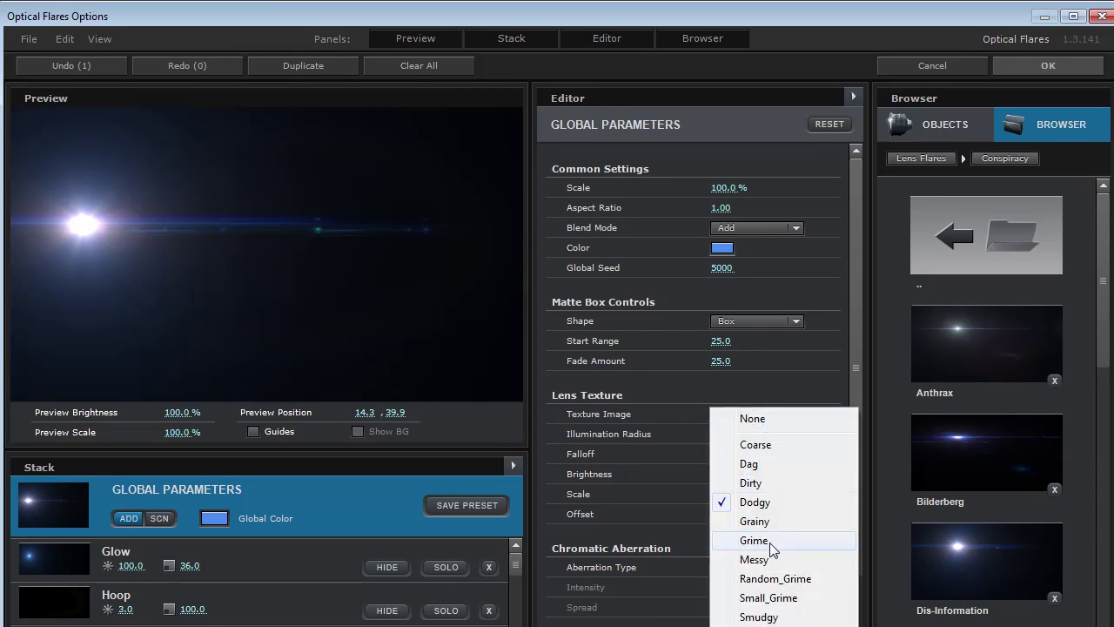
pyautogui.click(754, 502)
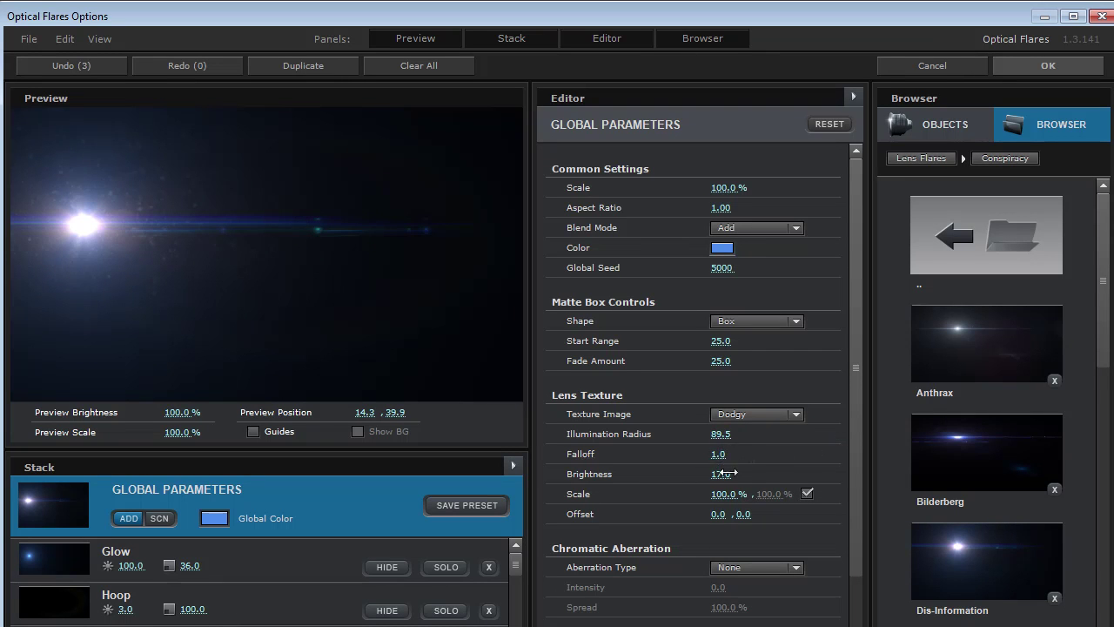
pyautogui.moveTo(719, 474); pyautogui.dragTo(960, 463)
pyautogui.moveTo(84, 226); pyautogui.dragTo(139, 183)
pyautogui.click(1035, 65)
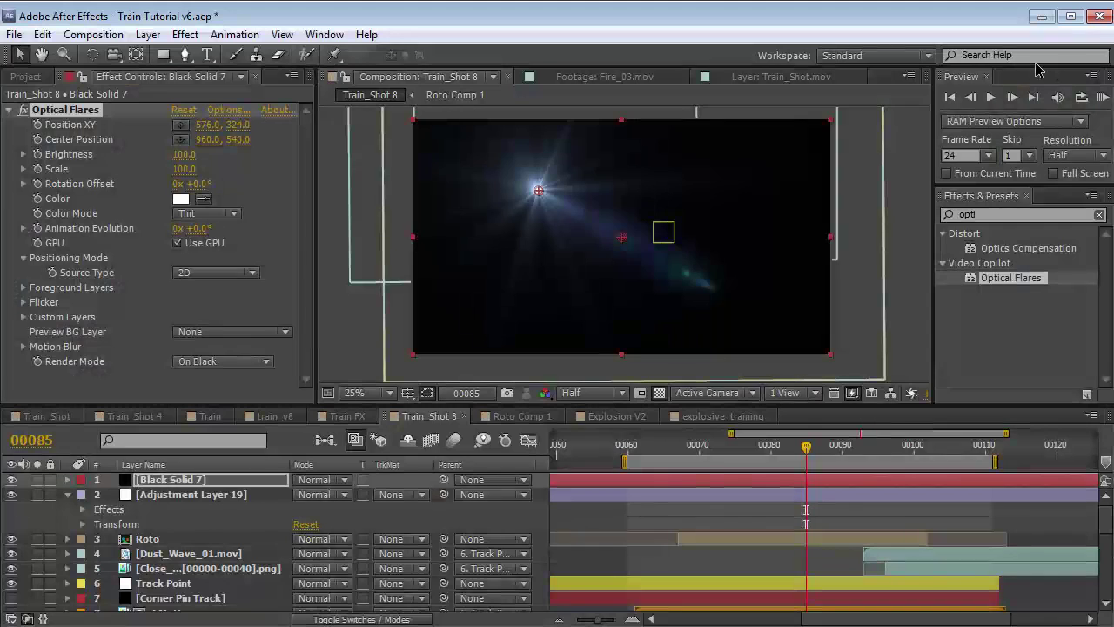
# Set the flare solid's blending mode to Add and, at frame 67, move the flare just off the left edge to -20, 320
pyautogui.click(315, 480)
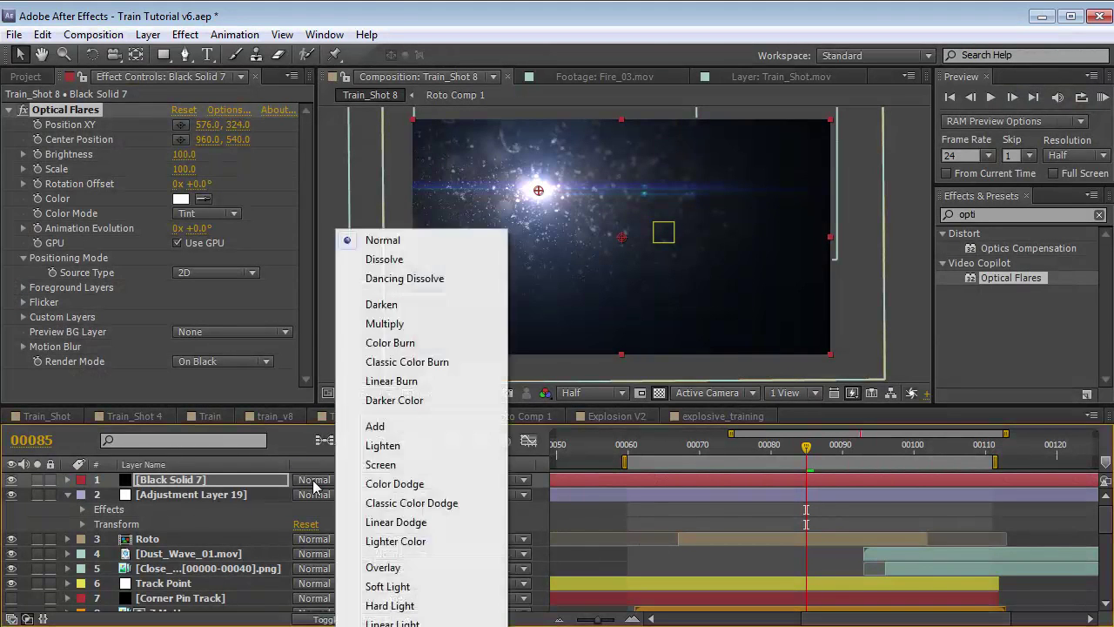
pyautogui.click(375, 426)
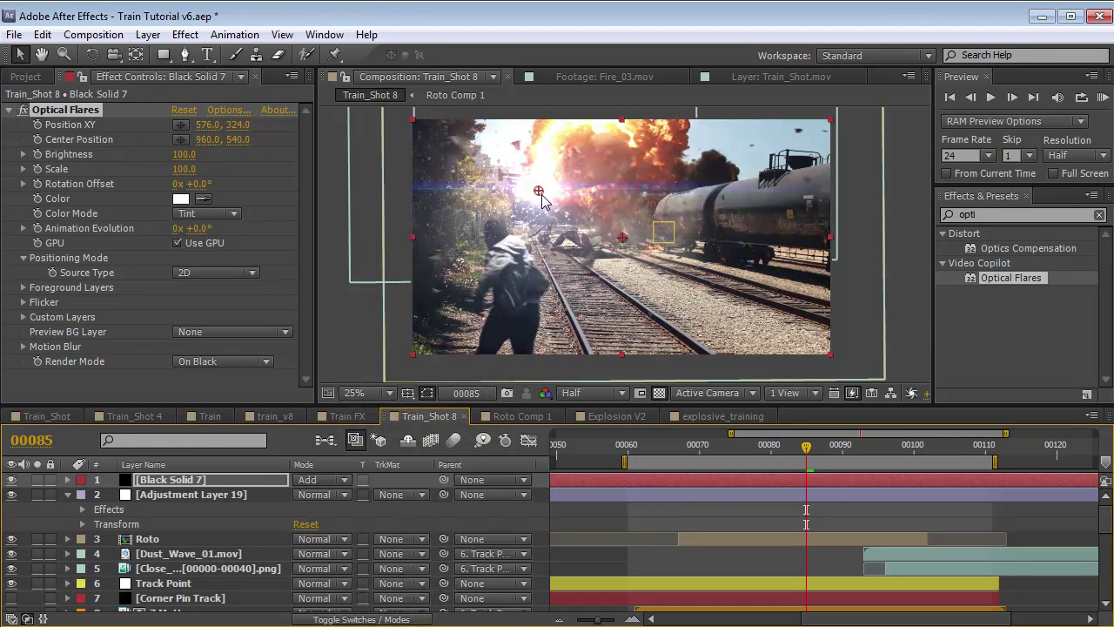
pyautogui.moveTo(539, 193); pyautogui.dragTo(620, 216)
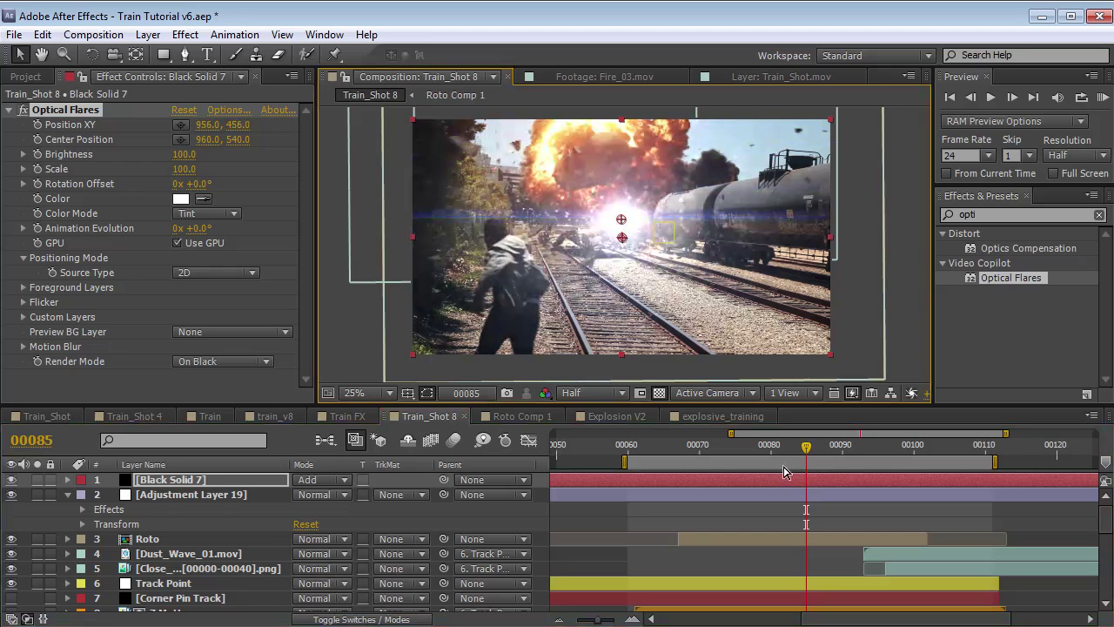
pyautogui.click(678, 445)
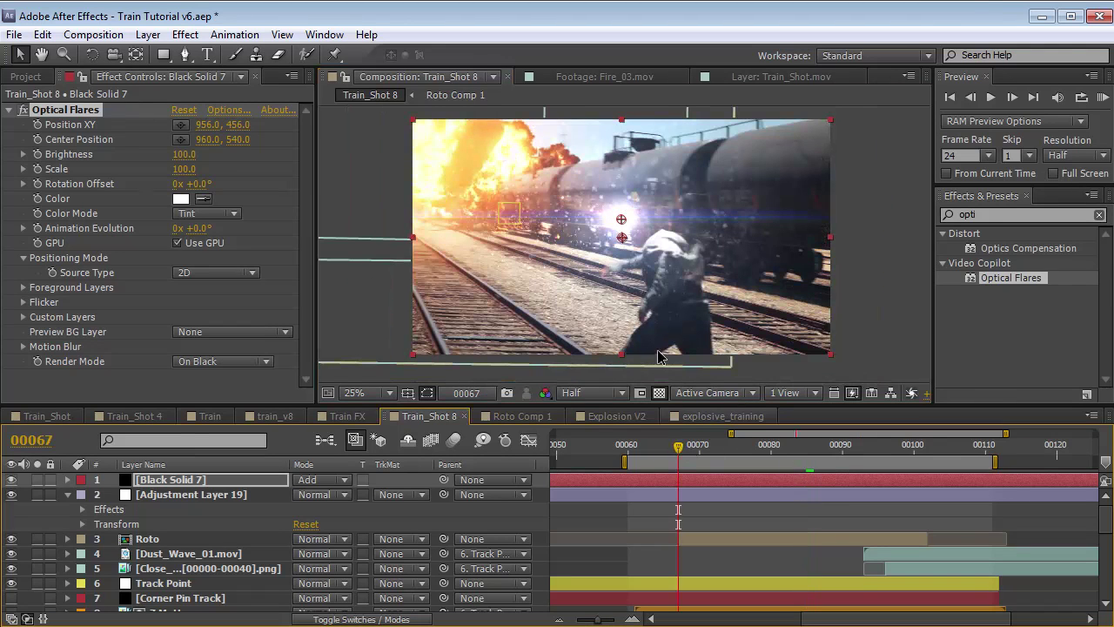
pyautogui.moveTo(621, 220); pyautogui.dragTo(387, 186)
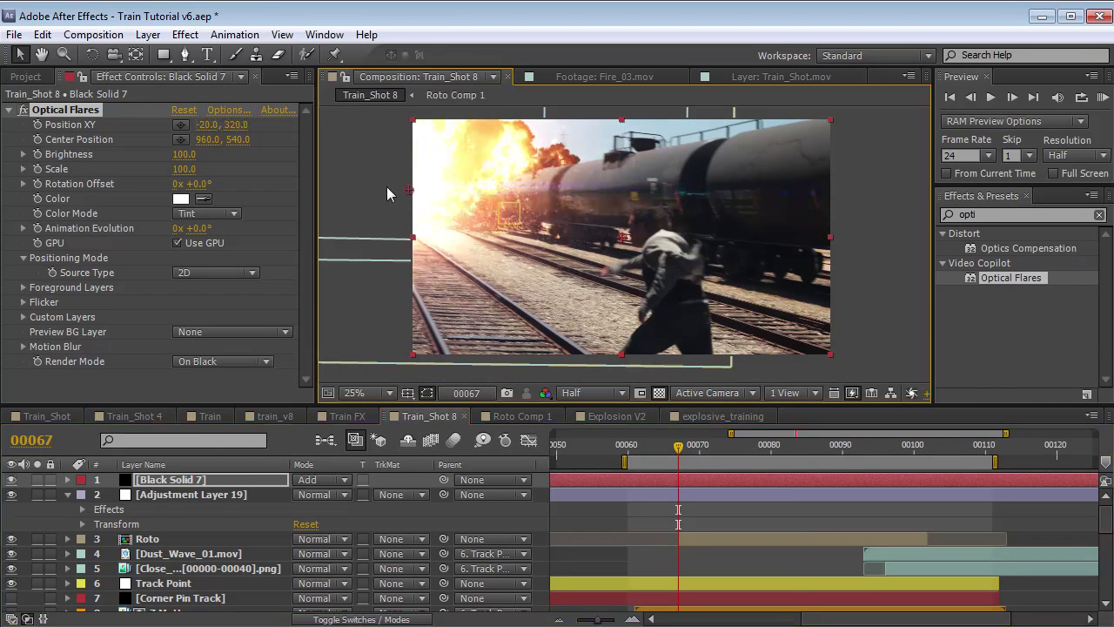
# Tint the optical flare a pale orange, color DAA489
pyautogui.click(180, 199)
pyautogui.moveTo(581, 567)
pyautogui.mouseDown()
pyautogui.moveTo(584, 543)
pyautogui.moveTo(584, 554)
pyautogui.mouseUp()
pyautogui.click(439, 359)
pyautogui.moveTo(441, 348); pyautogui.dragTo(418, 376)
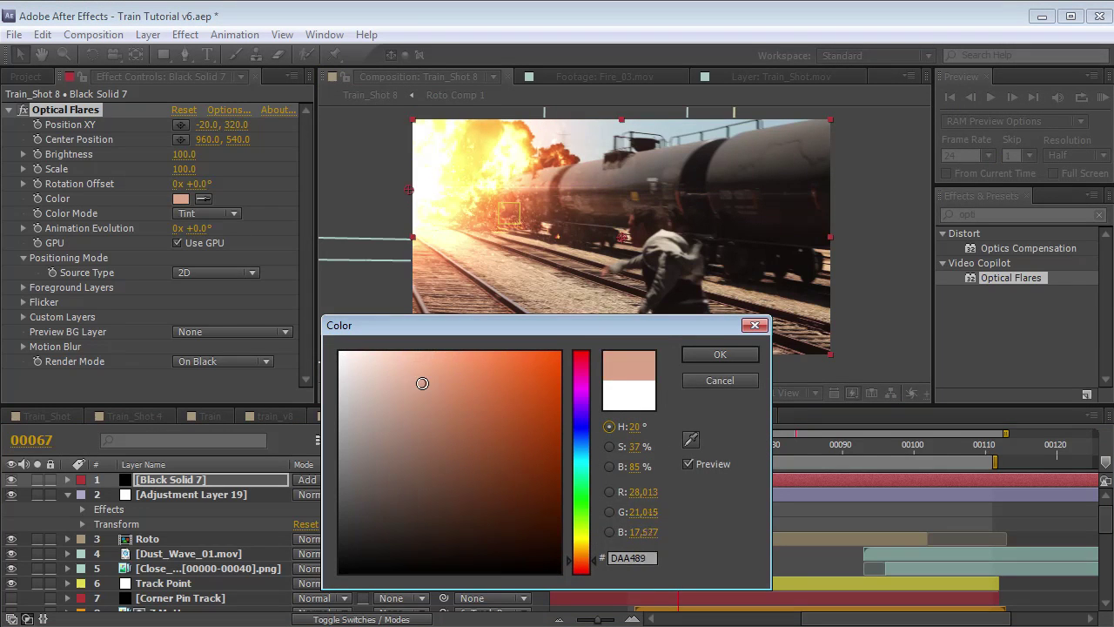
pyautogui.press('Return')
# At frame 63, start keyframing the flare's Brightness at 100 and its position at -84, 352
pyautogui.moveTo(673, 454); pyautogui.dragTo(653, 454)
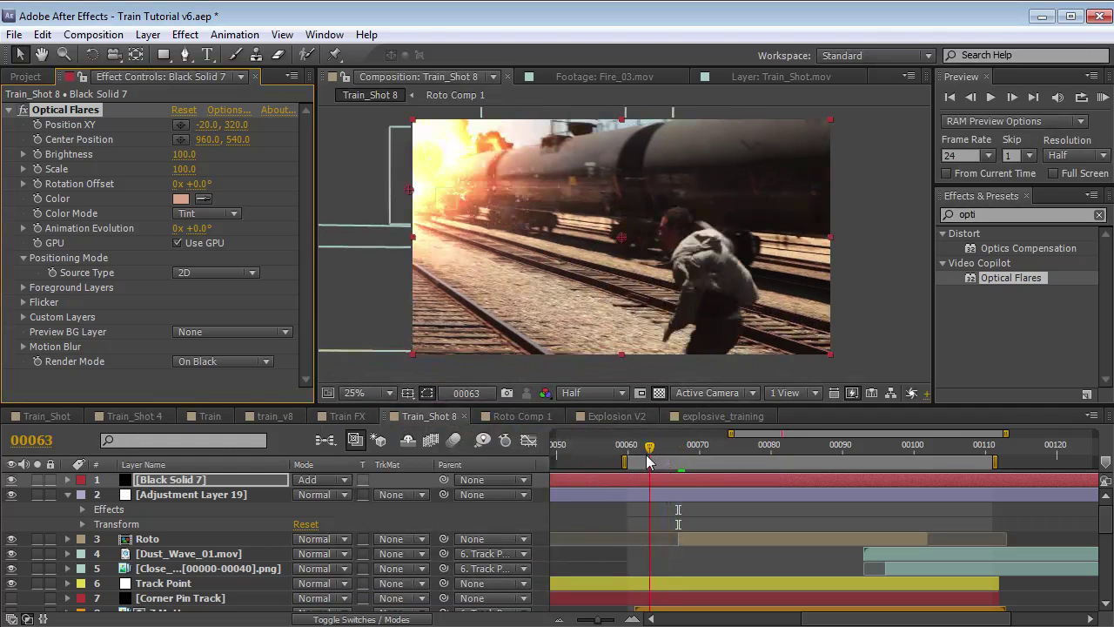
pyautogui.moveTo(409, 196); pyautogui.dragTo(397, 205)
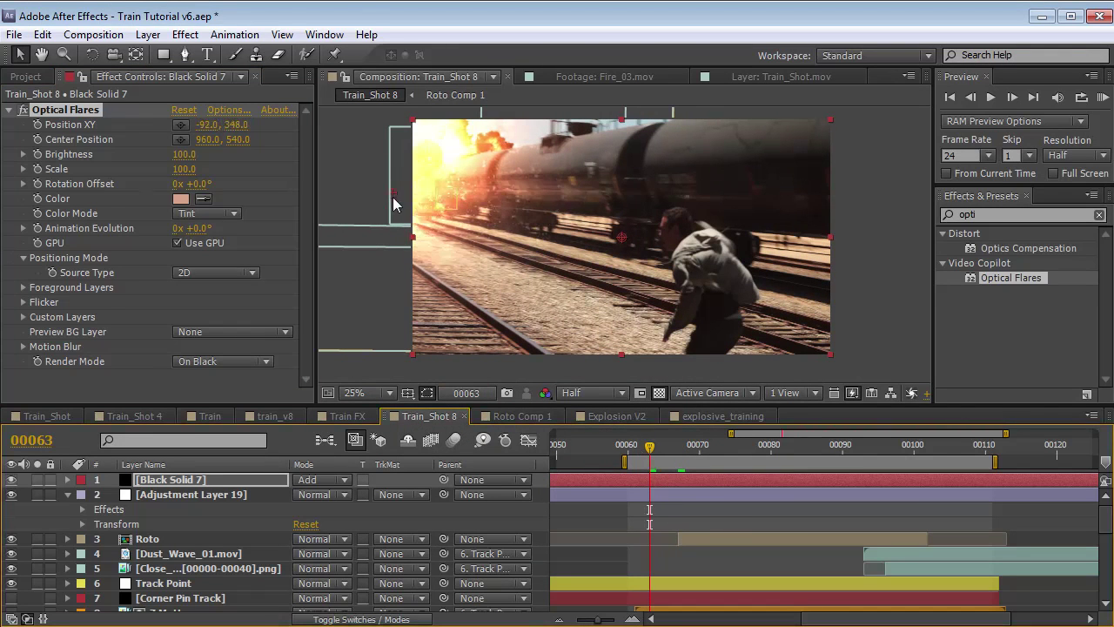
pyautogui.click(37, 154)
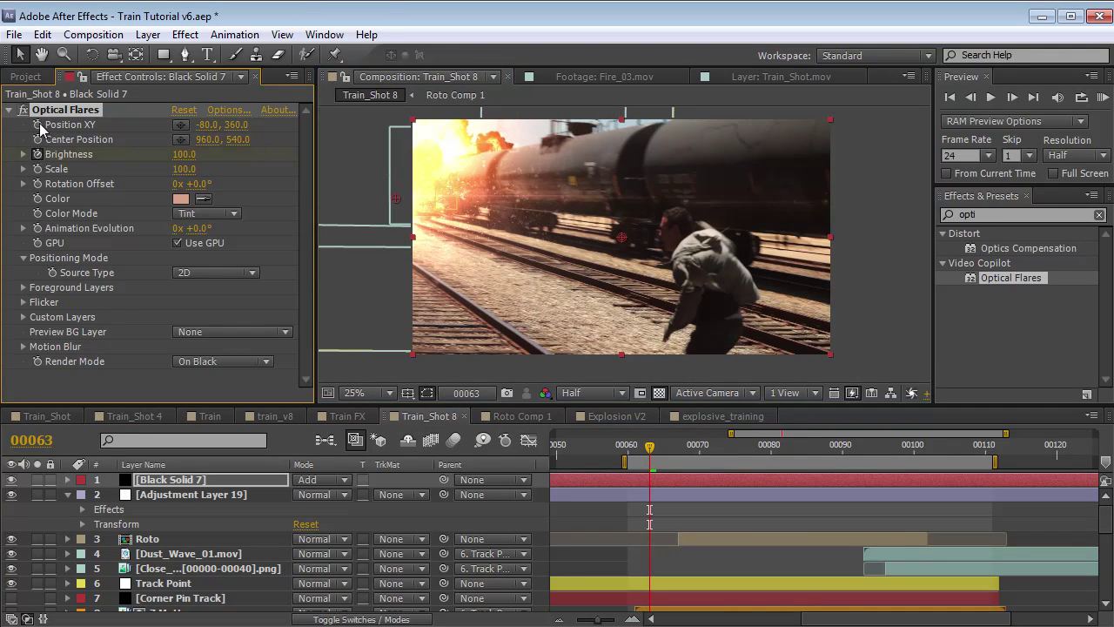
pyautogui.moveTo(392, 202); pyautogui.dragTo(393, 203)
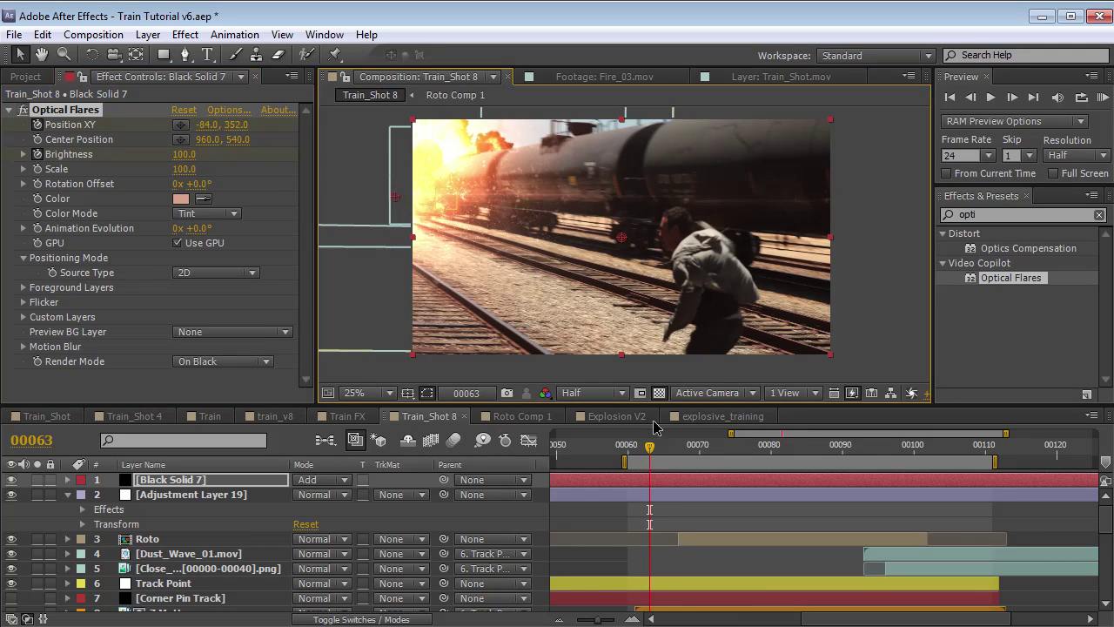
# At frame 68, move the optical flare into the picture to 224, 432 and reveal the layer's keyframes
pyautogui.moveTo(655, 450); pyautogui.dragTo(686, 450)
pyautogui.moveTo(399, 200); pyautogui.dragTo(463, 214)
pyautogui.press('u')
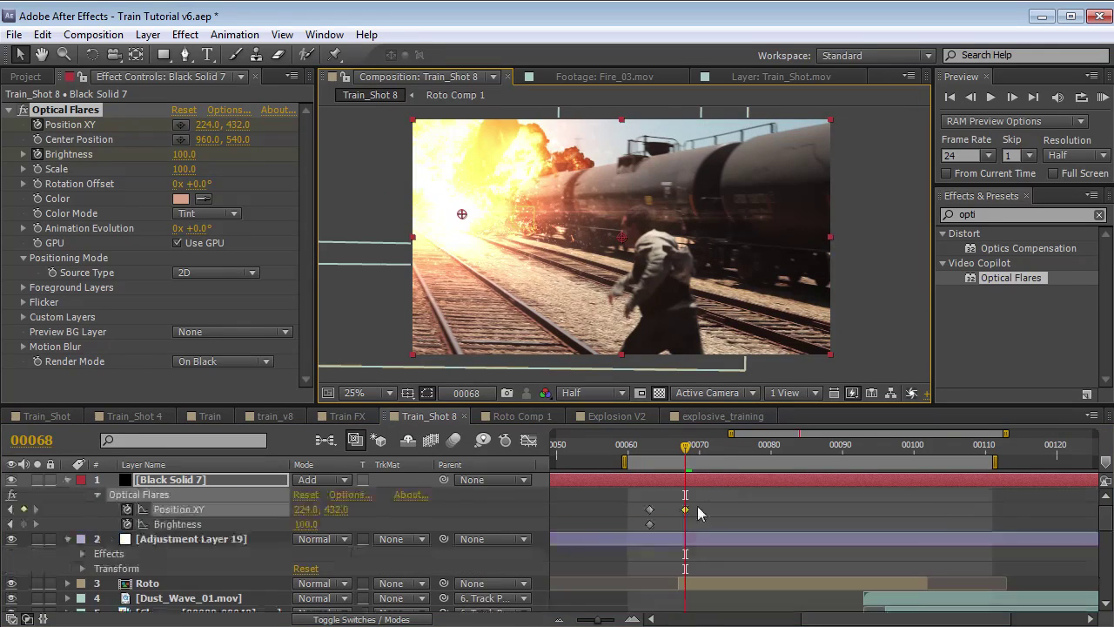
# Keyframe the flare's Brightness at 0, 100 and 0 on frames 63, 64 and 68, and shift all its keyframes two frames earlier
pyautogui.click(655, 448)
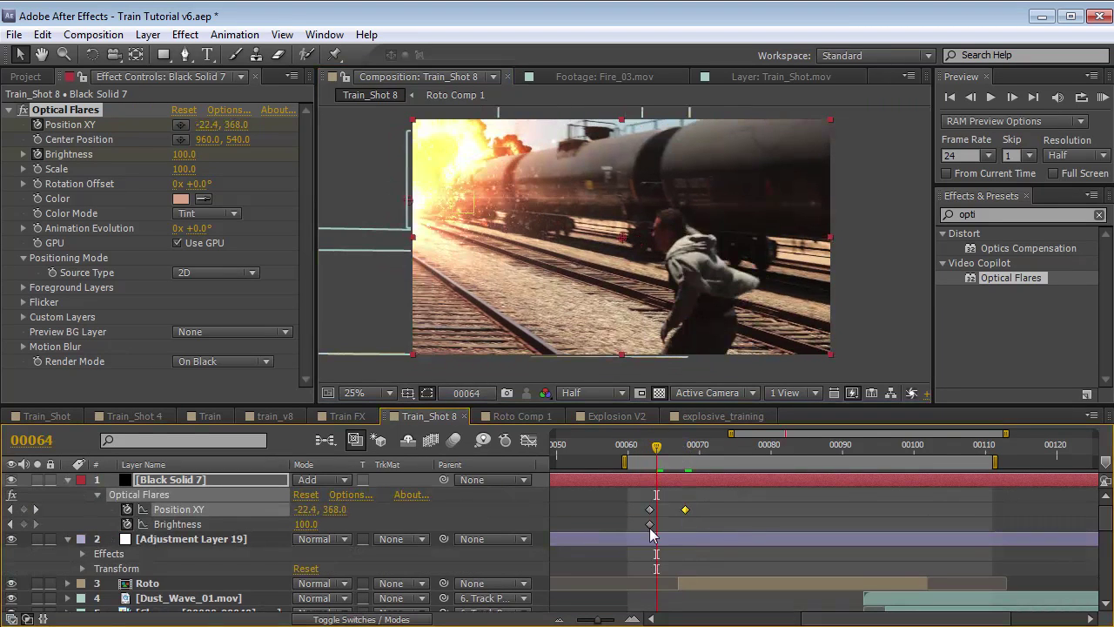
pyautogui.click(650, 454)
pyautogui.click(61, 157)
pyautogui.moveTo(168, 153); pyautogui.dragTo(137, 155)
pyautogui.click(683, 449)
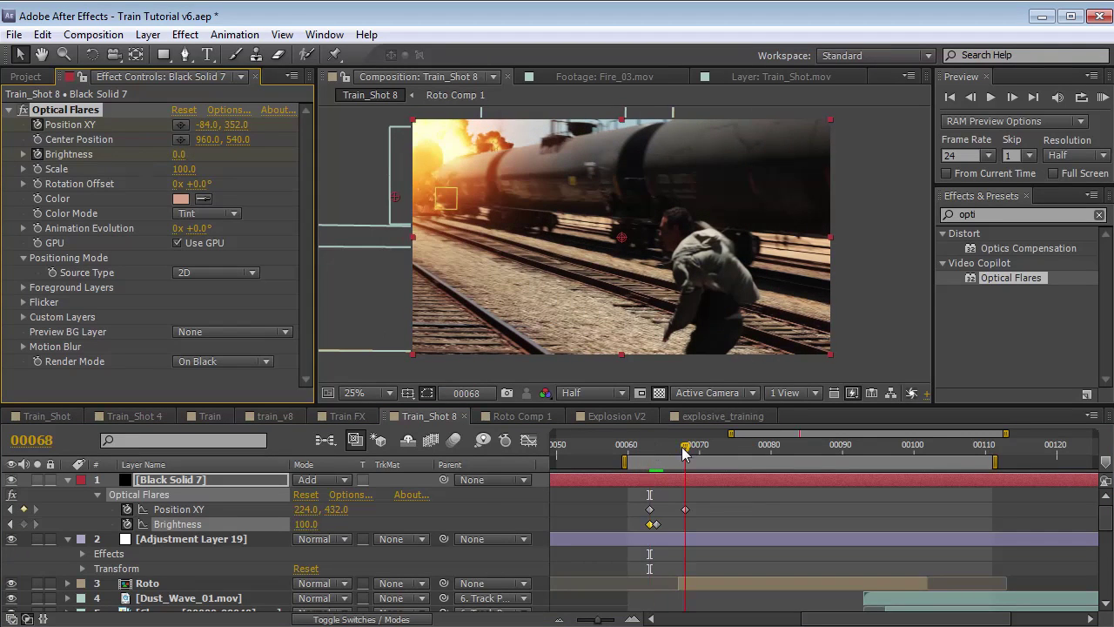
pyautogui.click(184, 154)
pyautogui.press('Return')
pyautogui.moveTo(685, 449); pyautogui.dragTo(635, 450)
pyautogui.moveTo(666, 484); pyautogui.dragTo(643, 450)
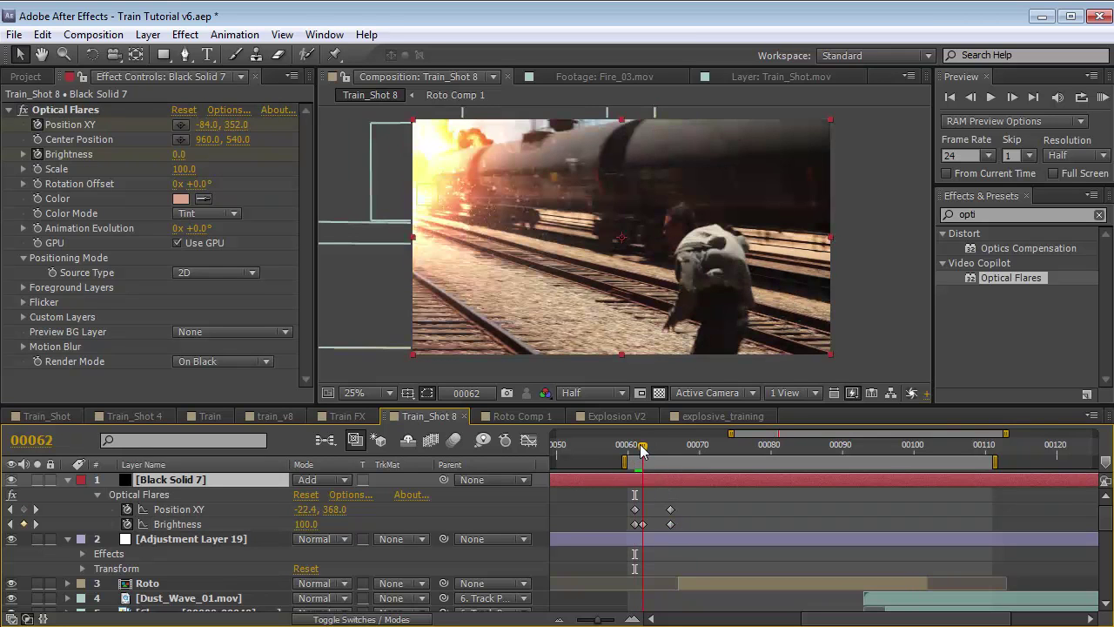
# Darken the flare's tint to a muted brown and check it at frame 62
pyautogui.click(180, 198)
pyautogui.moveTo(391, 432); pyautogui.dragTo(416, 475)
pyautogui.click(719, 354)
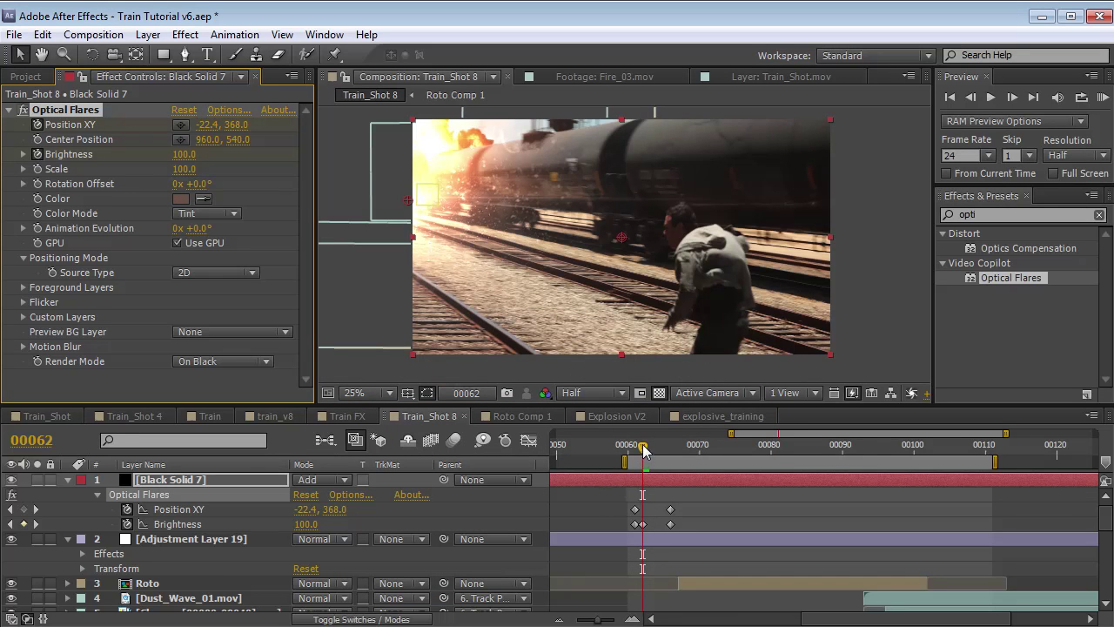
pyautogui.moveTo(642, 450)
pyautogui.mouseDown()
pyautogui.moveTo(667, 449)
pyautogui.moveTo(642, 449)
pyautogui.mouseUp()
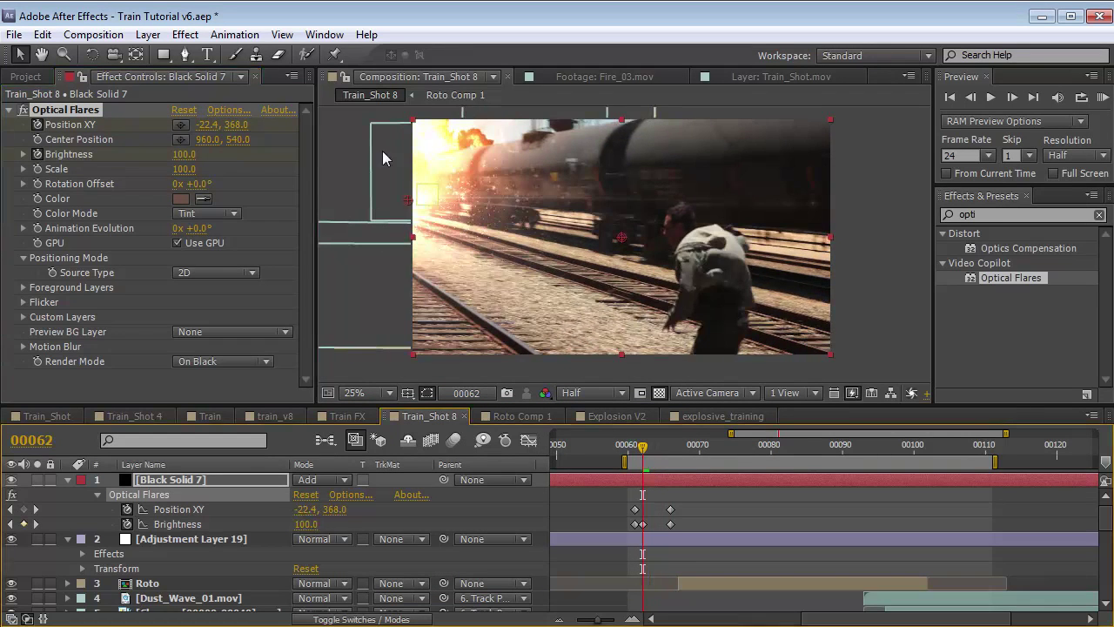
# Compare lens textures in the flare's options, choose Dirty, test it with the preview light and accept
pyautogui.click(244, 116)
pyautogui.click(769, 414)
pyautogui.click(752, 463)
pyautogui.click(774, 414)
pyautogui.click(756, 483)
pyautogui.click(753, 411)
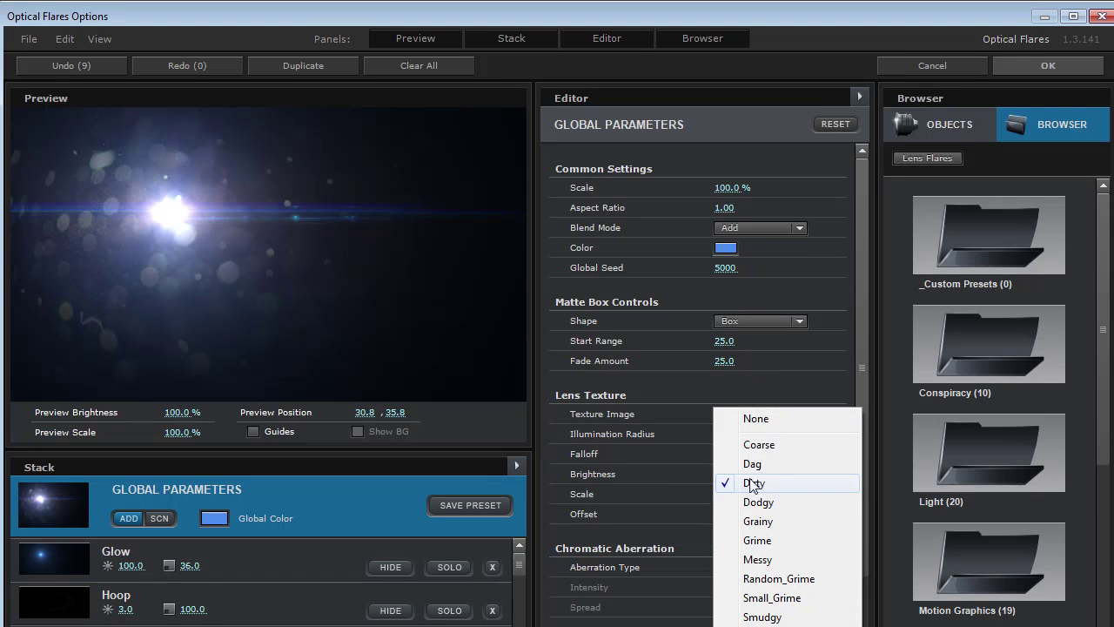
pyautogui.click(754, 482)
pyautogui.moveTo(365, 296); pyautogui.dragTo(388, 343)
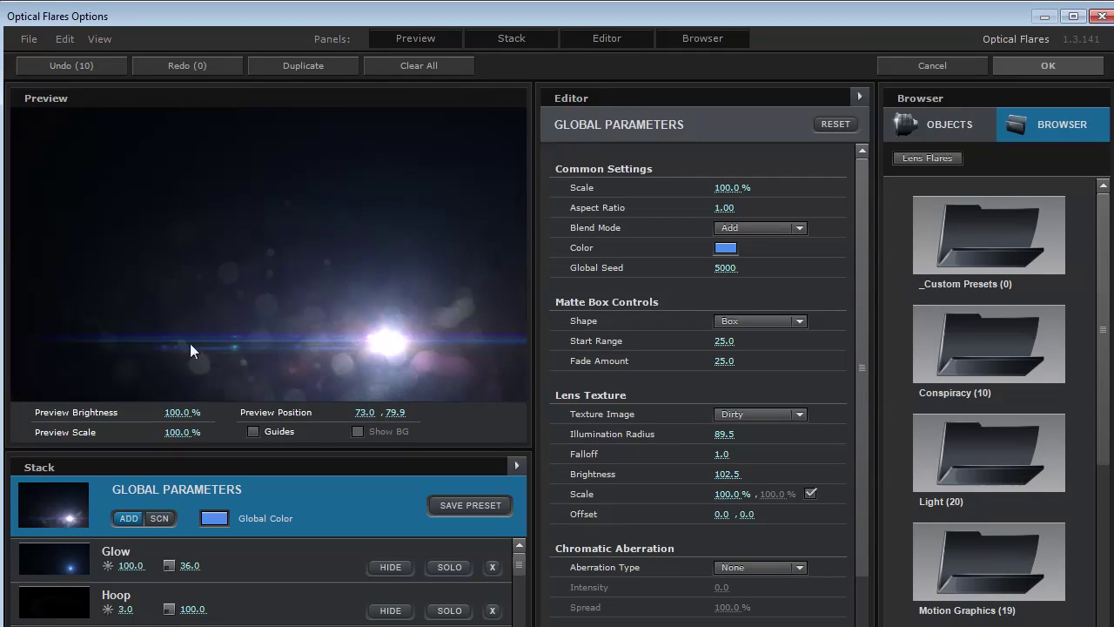
pyautogui.click(1061, 72)
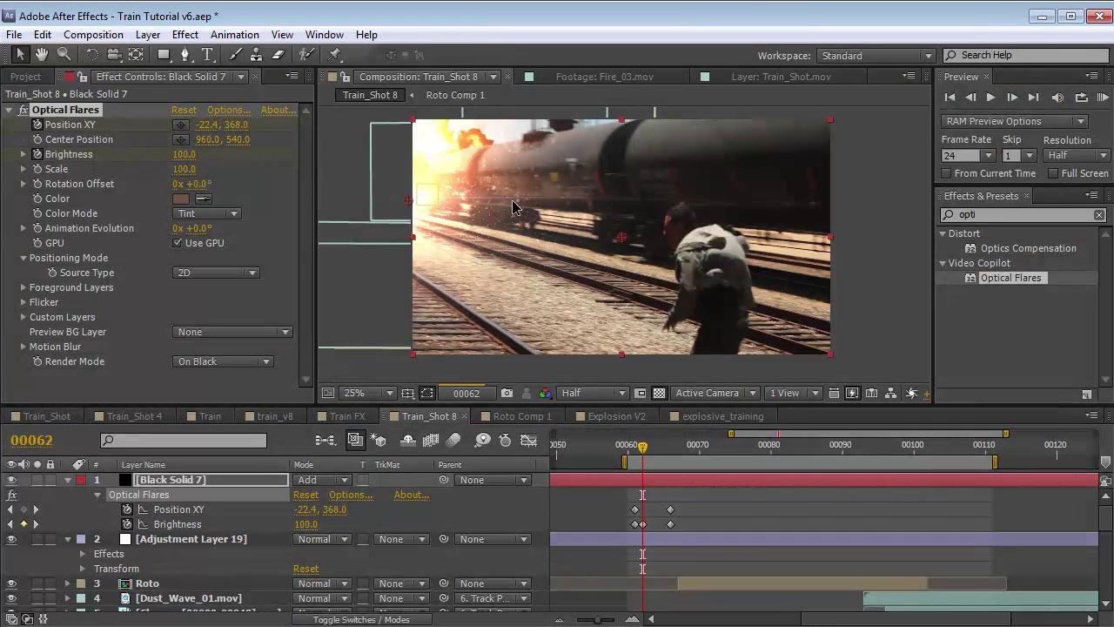
# Switch the flare solid's blending mode to Screen and set its Brightness keyframe at frame 62 to 140
pyautogui.moveTo(641, 450)
pyautogui.mouseDown()
pyautogui.moveTo(664, 450)
pyautogui.moveTo(642, 450)
pyautogui.mouseUp()
pyautogui.click(307, 523)
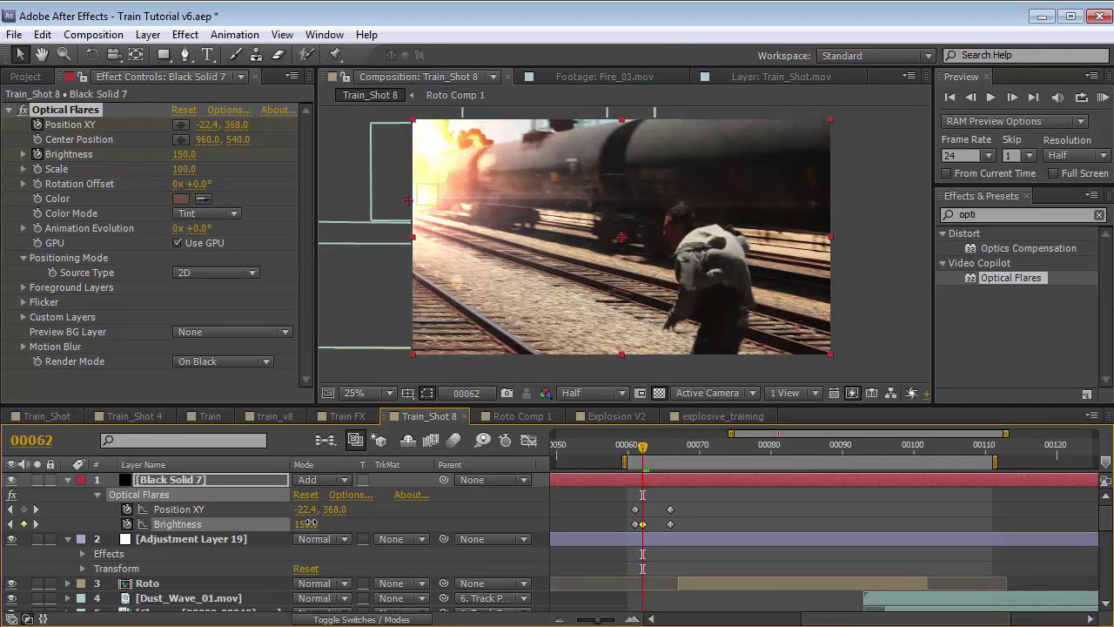
pyautogui.click(320, 479)
pyautogui.click(373, 465)
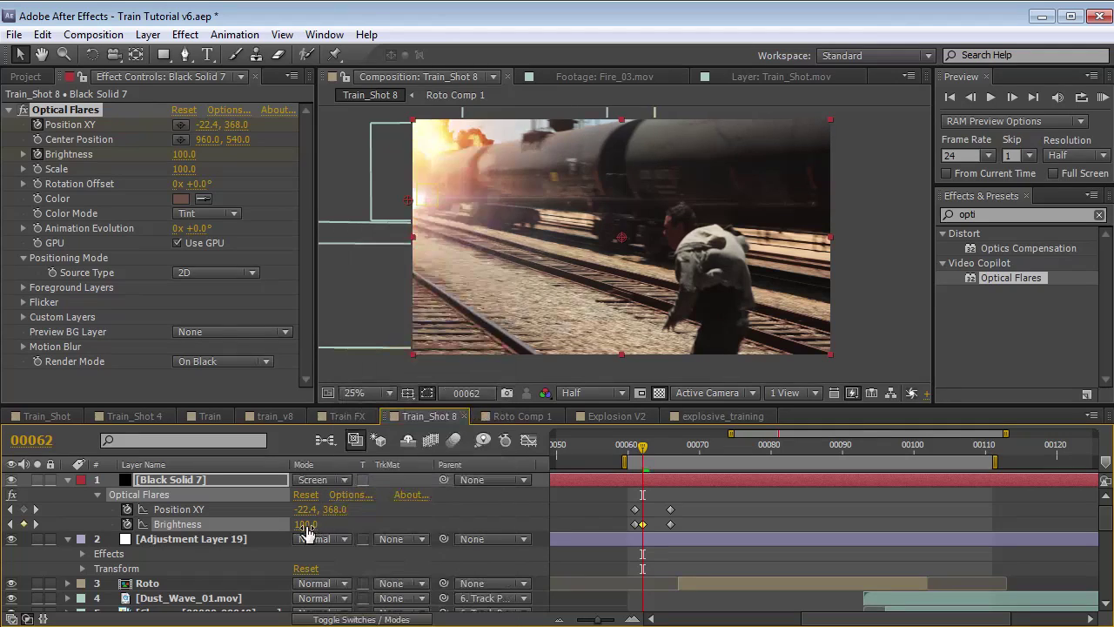
pyautogui.moveTo(306, 533); pyautogui.dragTo(341, 533)
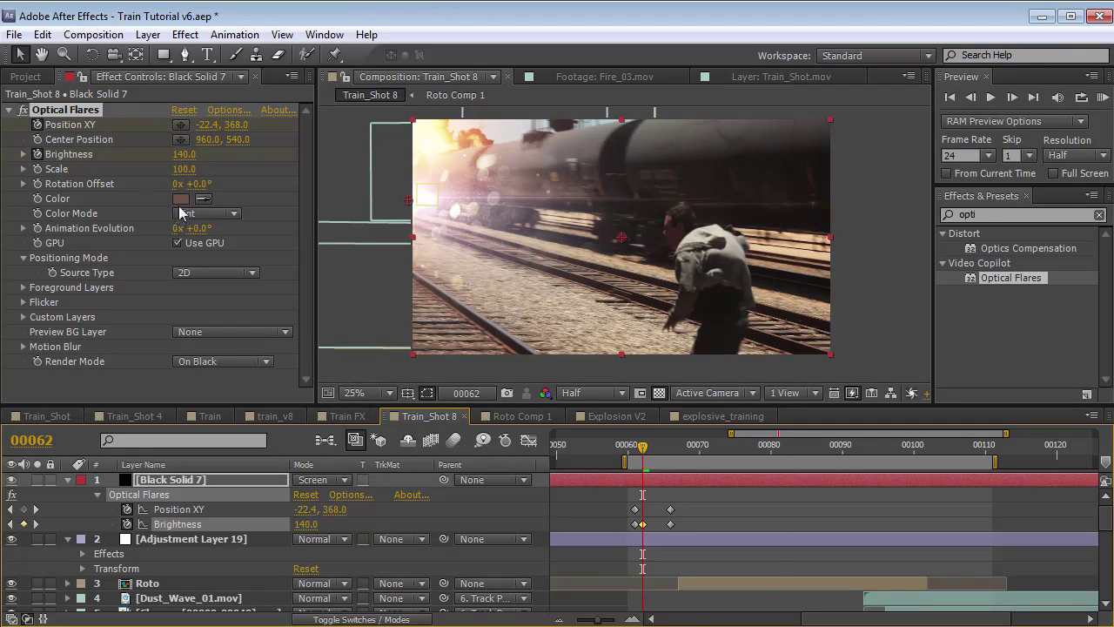
# Brighten the flare's tint to a vivid orange close to EE8958
pyautogui.click(181, 198)
pyautogui.moveTo(454, 383)
pyautogui.mouseDown()
pyautogui.moveTo(427, 438)
pyautogui.moveTo(447, 381)
pyautogui.moveTo(510, 368)
pyautogui.moveTo(462, 368)
pyautogui.moveTo(478, 366)
pyautogui.mouseUp()
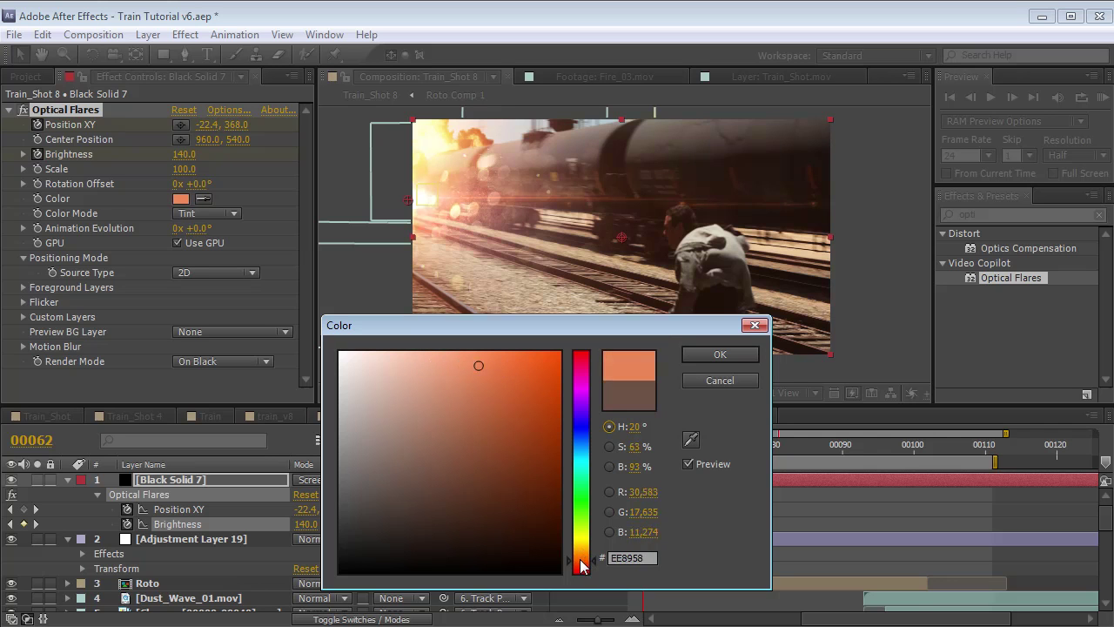
pyautogui.click(720, 355)
# Play the shot in the enlarged composition view to check the tinted flare
pyautogui.scroll(2, 565, 288)
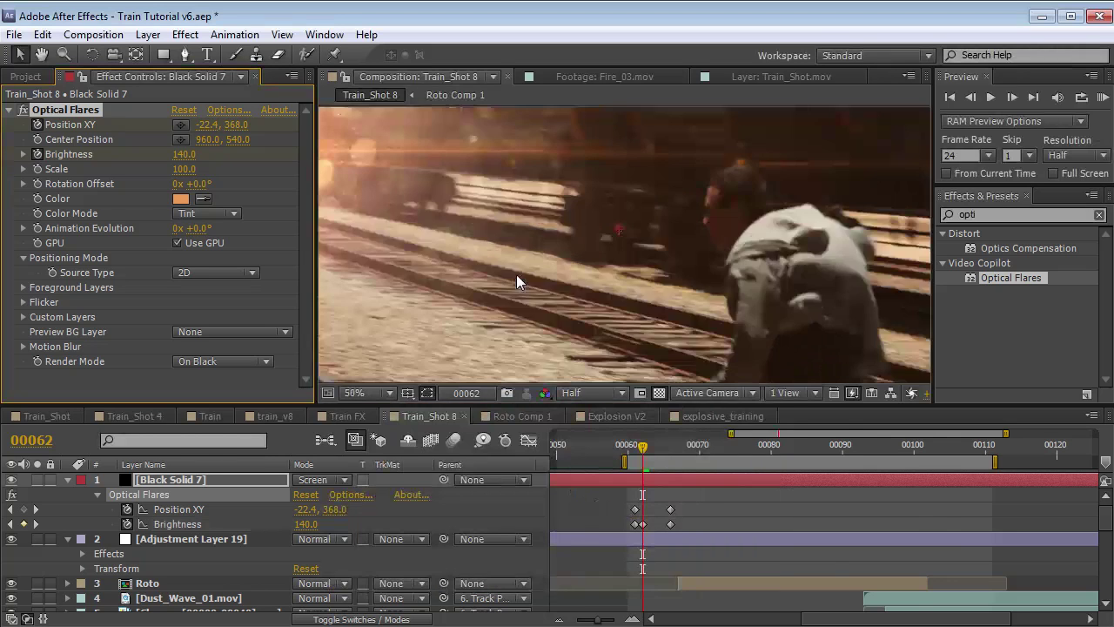
pyautogui.press('`')
pyautogui.press('space')
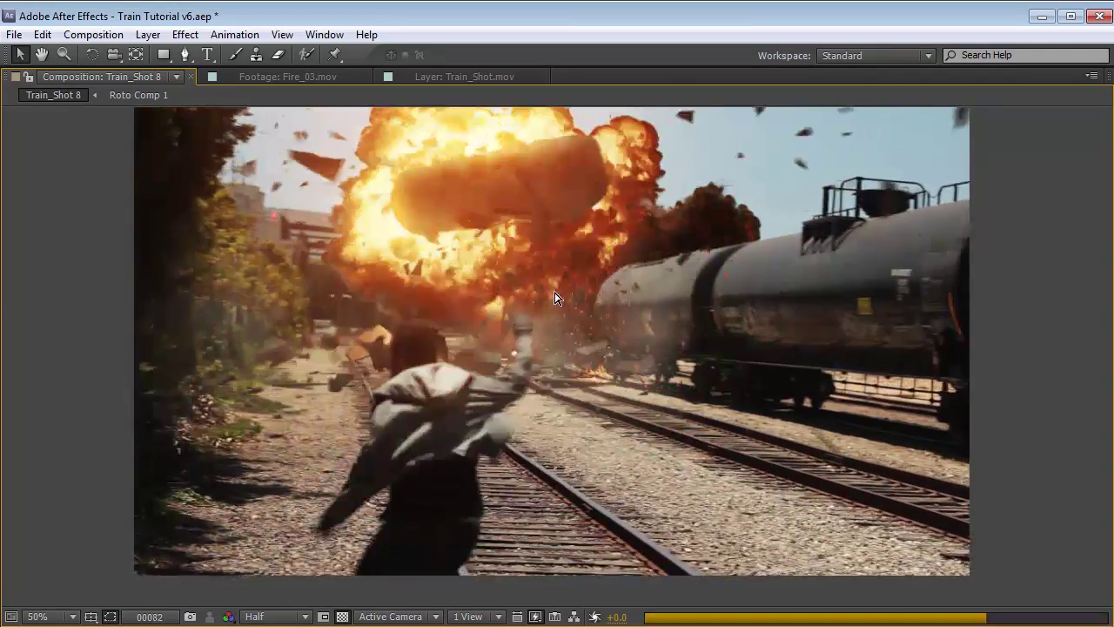
pyautogui.press('space')
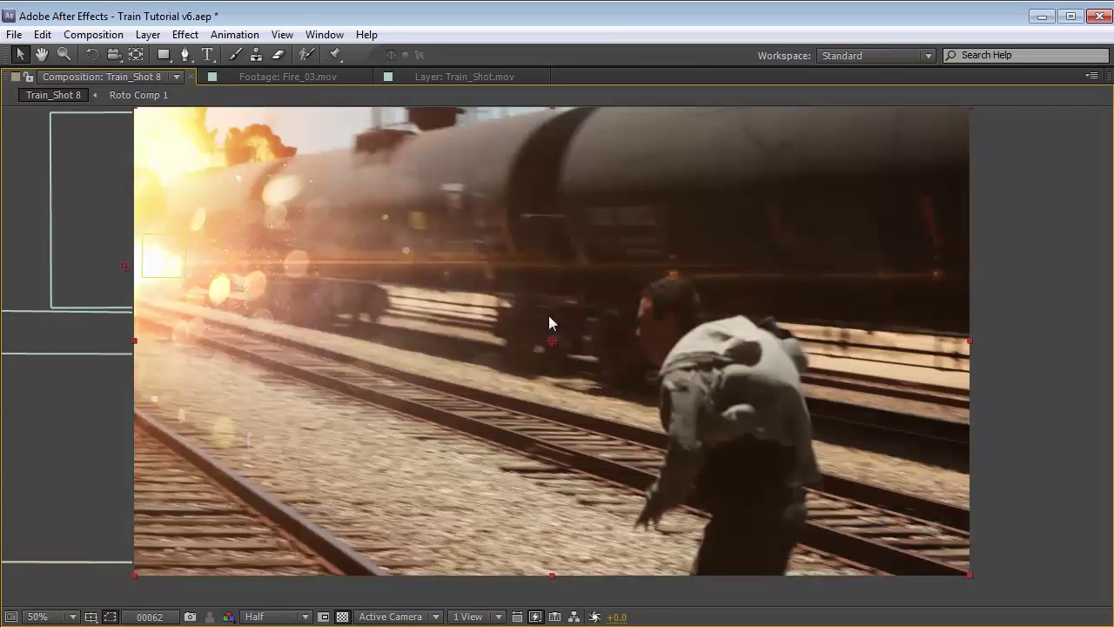
pyautogui.press('`')
# At frame 63, raise the flare's Scale to 280 and preview the shot
pyautogui.press(',')
pyautogui.click(633, 454)
pyautogui.moveTo(633, 454); pyautogui.dragTo(645, 459)
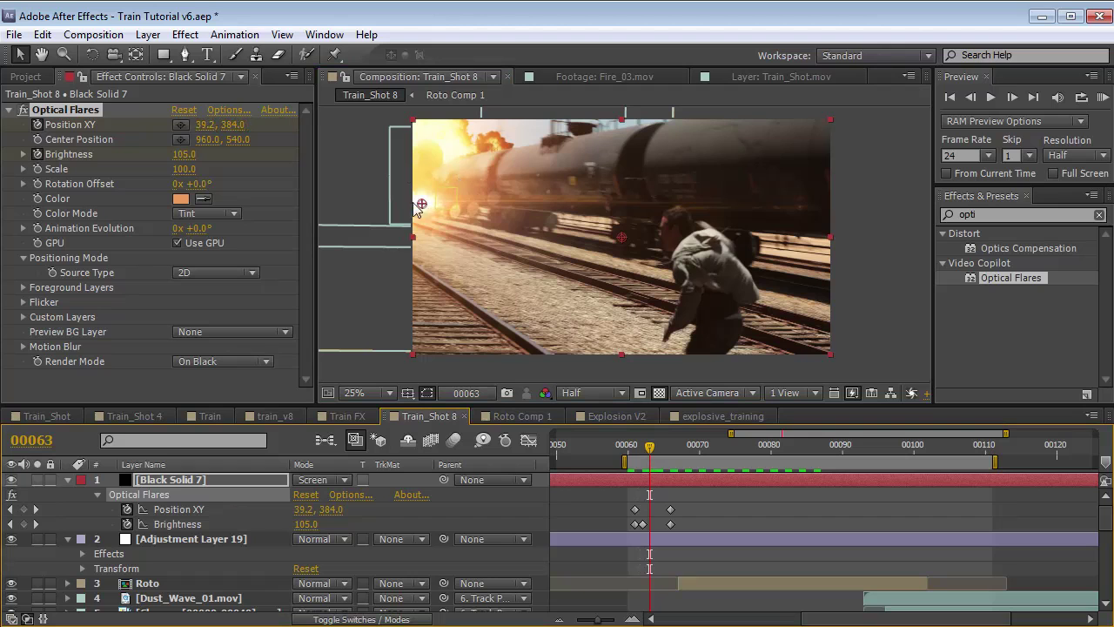
pyautogui.moveTo(185, 174); pyautogui.dragTo(192, 165)
pyautogui.press('space')
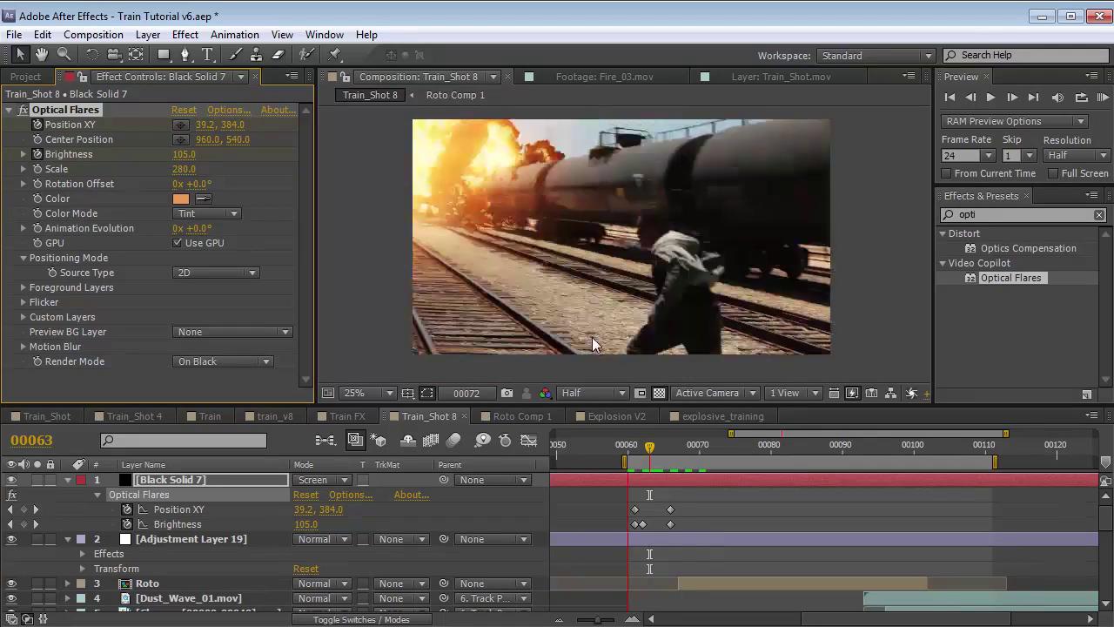
pyautogui.press('space')
# Delete all Position XY and Brightness keyframes of the optical flare
pyautogui.moveTo(640, 453); pyautogui.dragTo(902, 477)
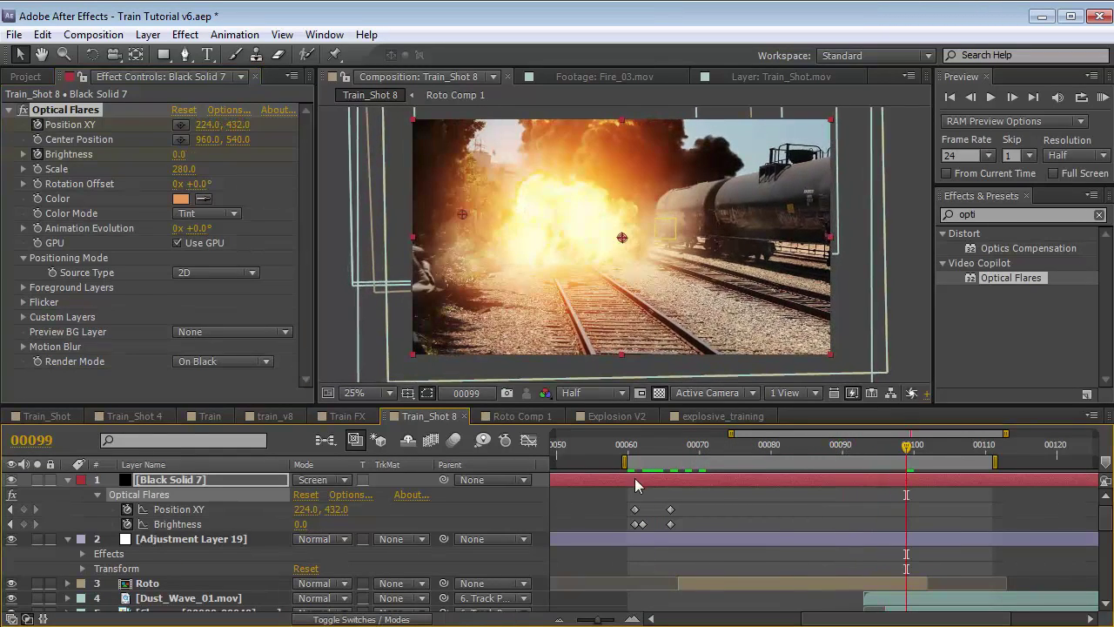
pyautogui.click(778, 447)
pyautogui.moveTo(702, 503); pyautogui.dragTo(604, 535)
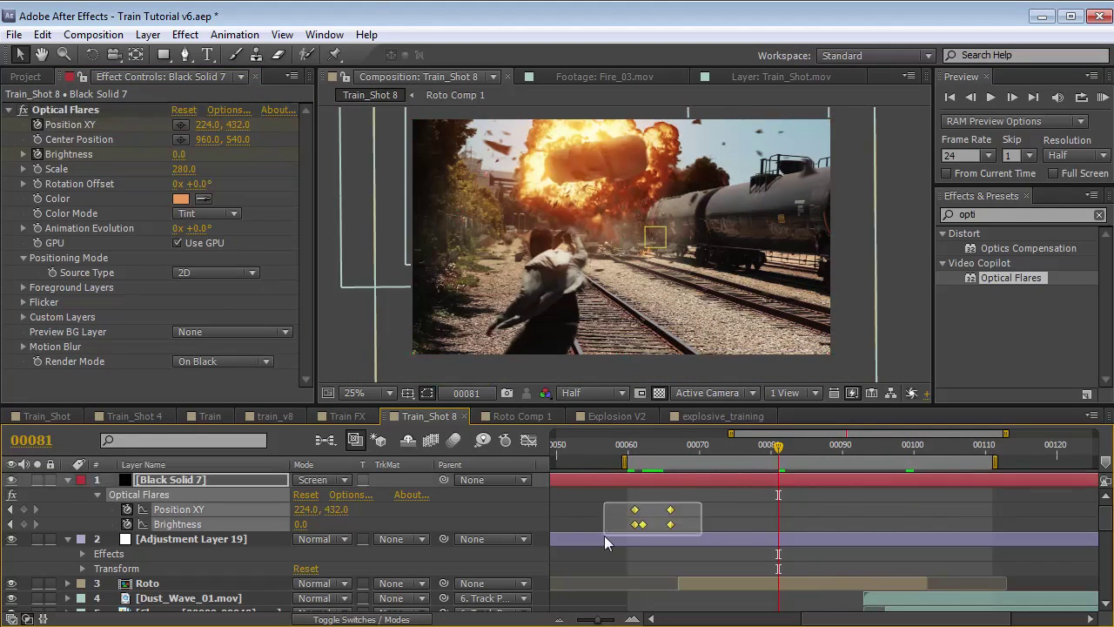
pyautogui.press('Delete')
# Clear every lens object from the optical flare in its options
pyautogui.click(75, 109)
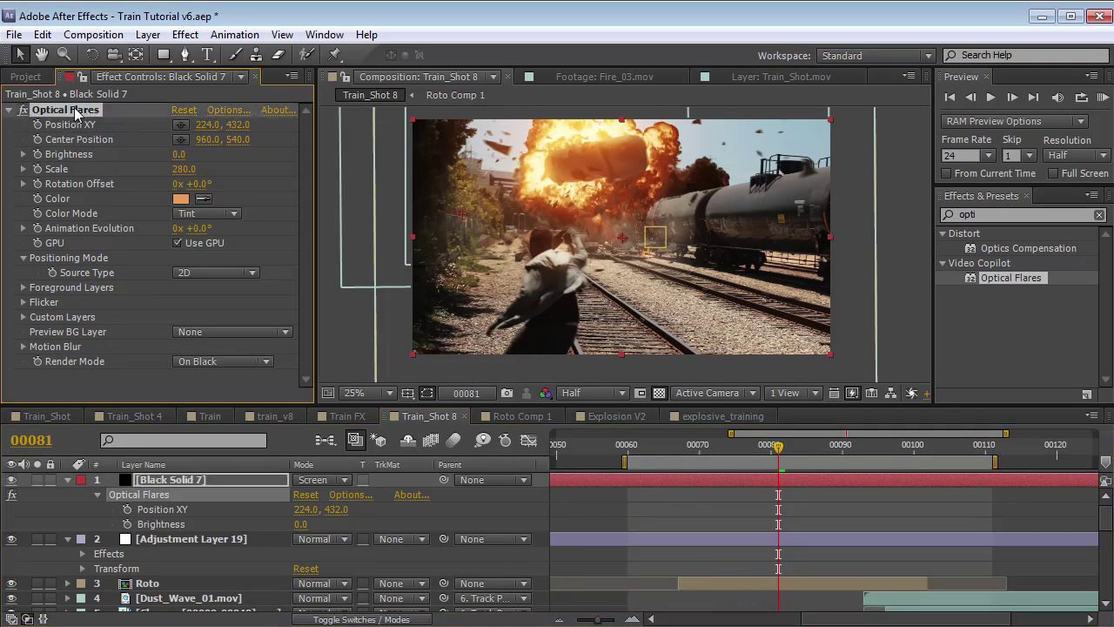
pyautogui.click(219, 110)
pyautogui.moveTo(287, 241); pyautogui.dragTo(257, 255)
pyautogui.click(449, 68)
pyautogui.click(513, 370)
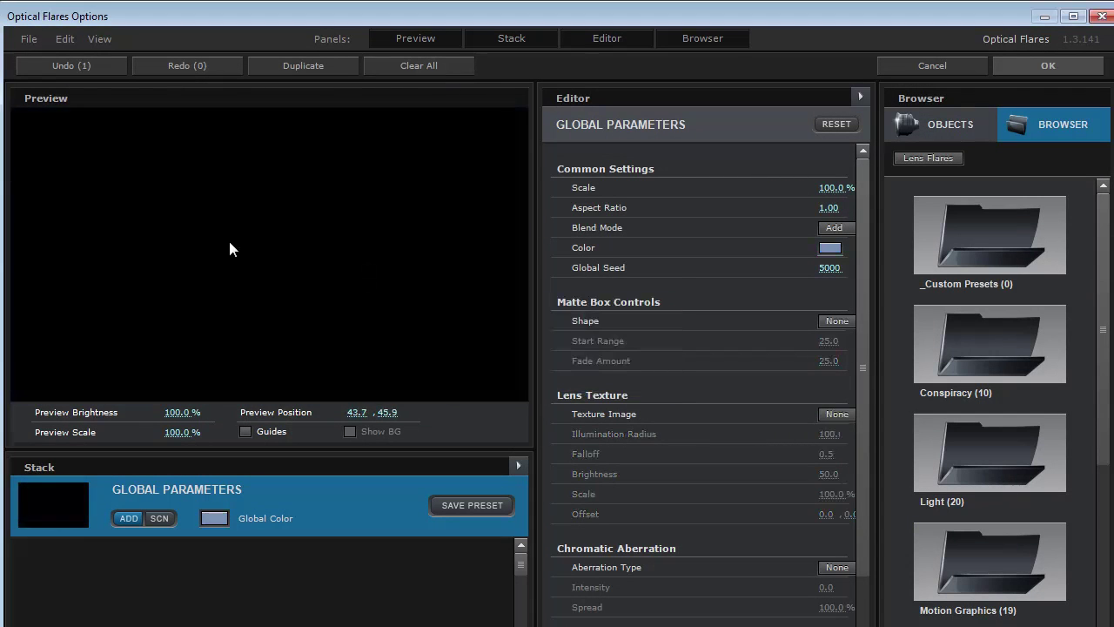
# Apply the Dirty lens texture to the flare, test it with the preview light and accept the options
pyautogui.click(762, 415)
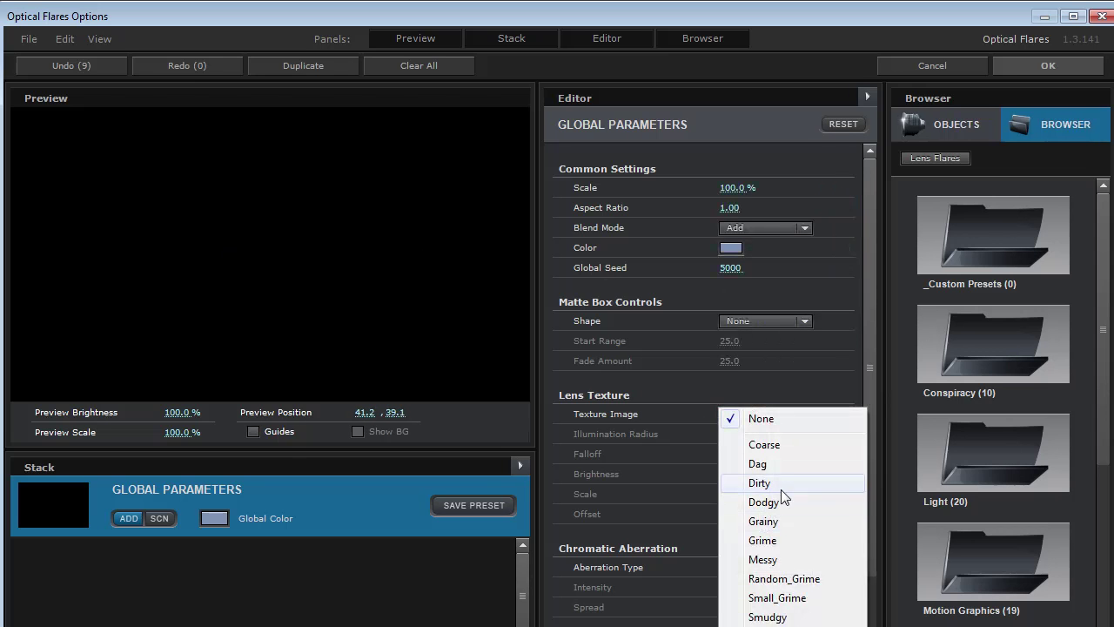
pyautogui.click(757, 482)
pyautogui.moveTo(262, 196); pyautogui.dragTo(222, 357)
pyautogui.click(1051, 66)
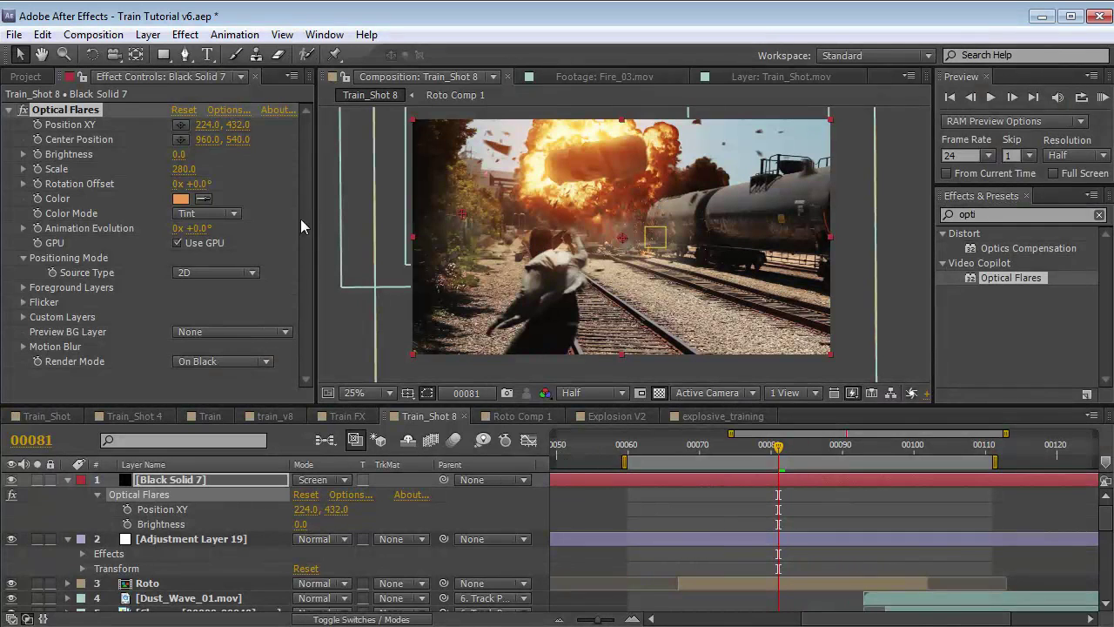
# Set the flare's Brightness to 320 and move it over the fireball to 1052, 104, keeping the orange tint
pyautogui.moveTo(176, 166); pyautogui.dragTo(204, 166)
pyautogui.moveTo(471, 210); pyautogui.dragTo(642, 142)
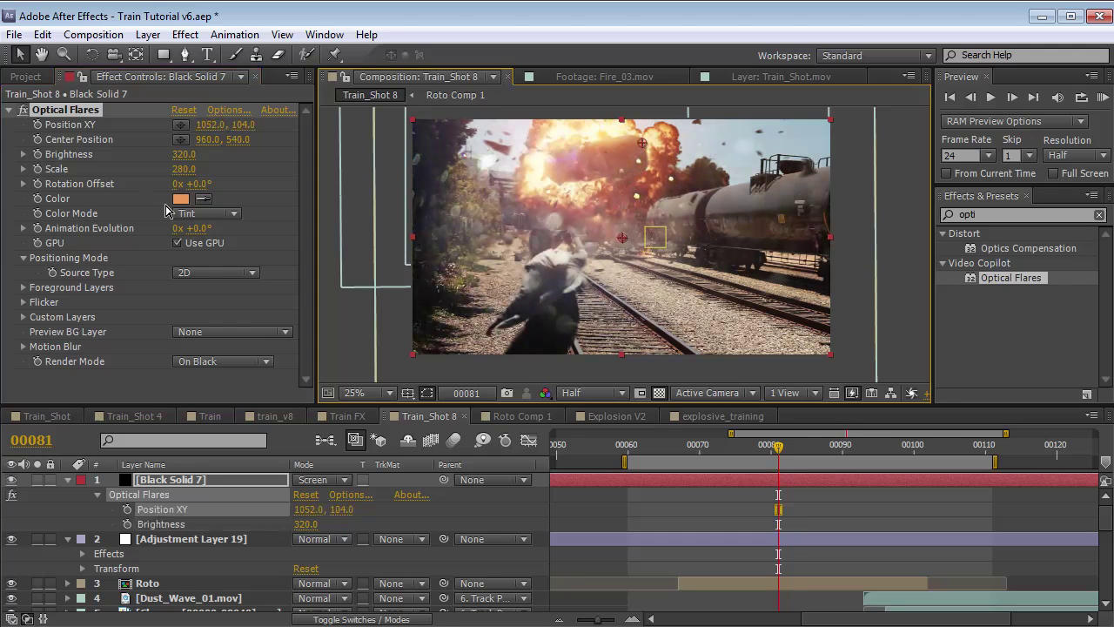
pyautogui.click(182, 201)
pyautogui.click(715, 357)
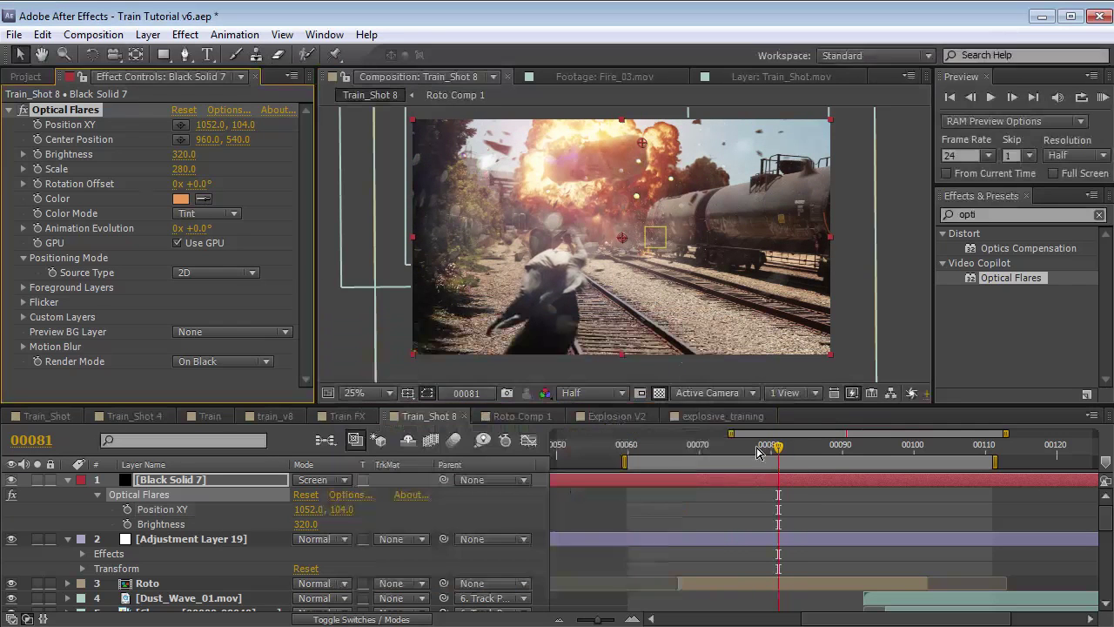
# At frame 97, on the ground explosion, start keyframing the flare's Brightness at 320
pyautogui.moveTo(847, 454); pyautogui.dragTo(894, 467)
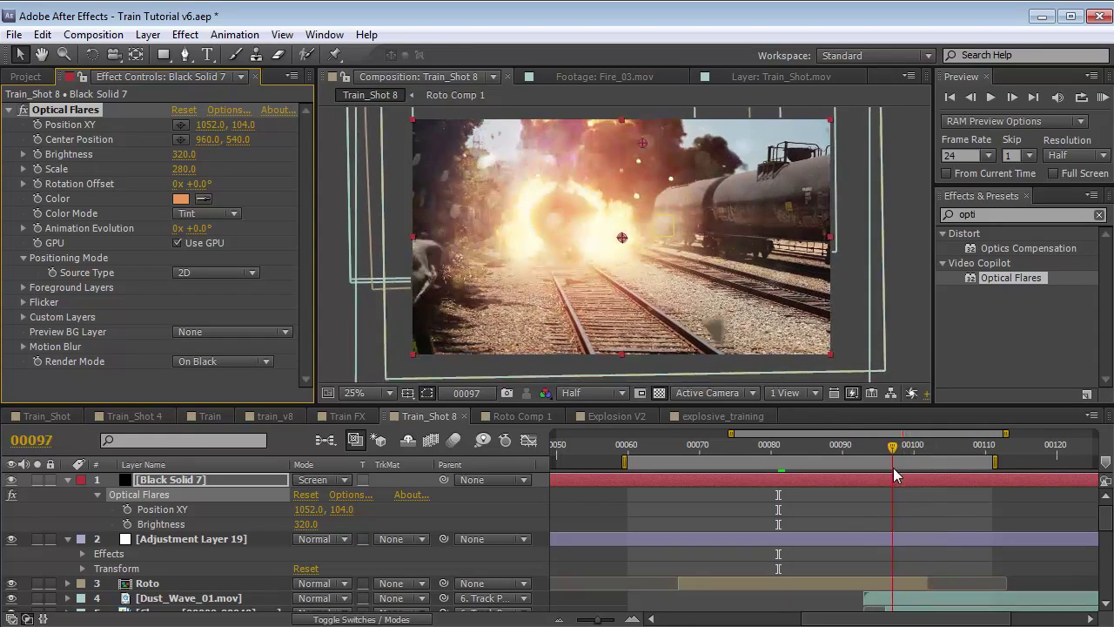
pyautogui.scroll(2, 567, 206)
pyautogui.press('space')
pyautogui.moveTo(491, 185); pyautogui.dragTo(547, 274)
pyautogui.scroll(-2, 547, 274)
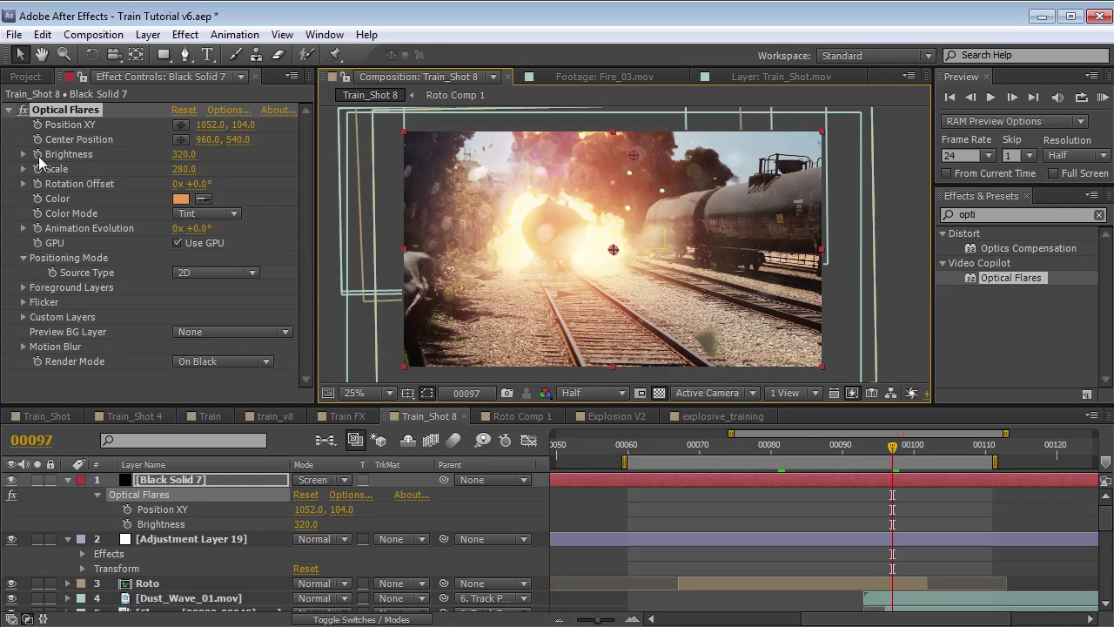
pyautogui.click(37, 154)
# Keyframe the flare's Brightness at 0 on frame 92, just before the ground explosion
pyautogui.moveTo(885, 460); pyautogui.dragTo(851, 458)
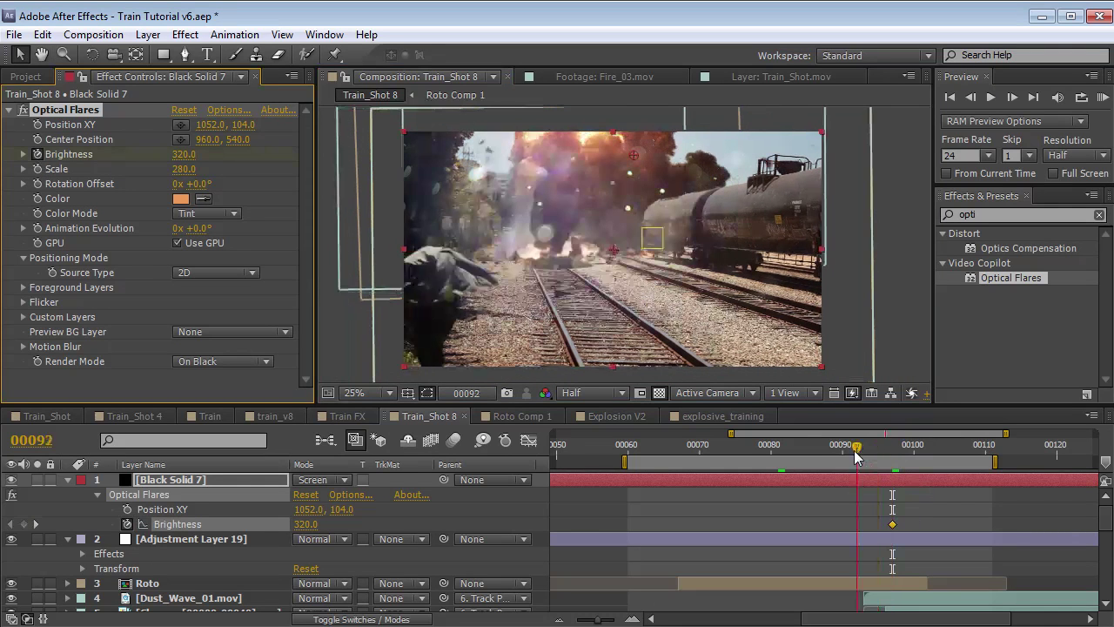
pyautogui.click(184, 154)
pyautogui.write('0')
pyautogui.press('Return')
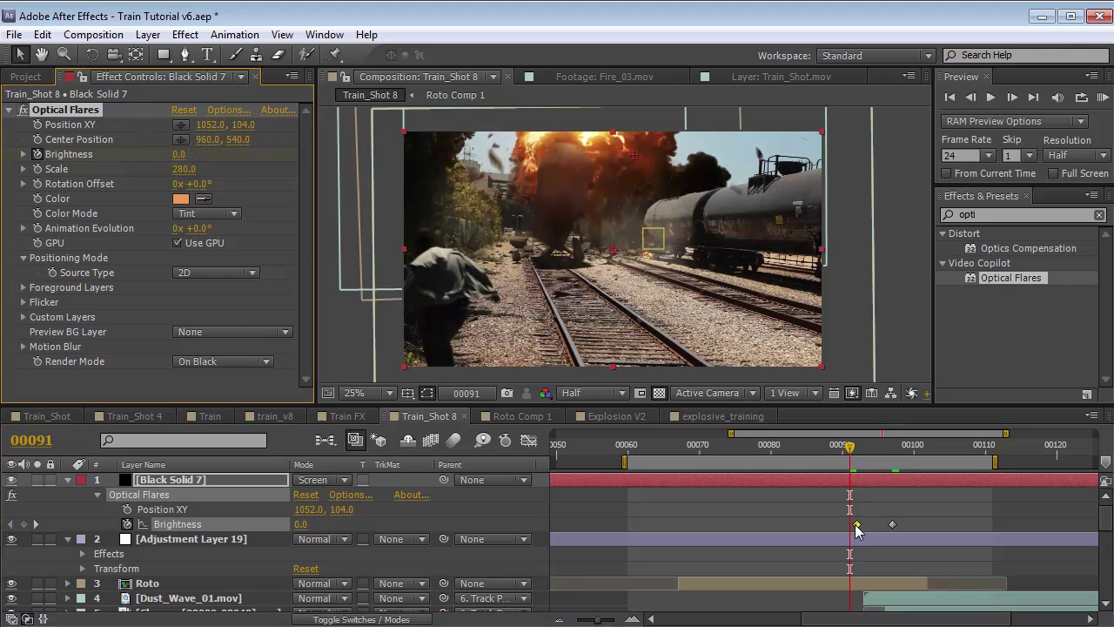
# Add a lower Brightness keyframe after the blast to fade the flare, and place it at about frame 115
pyautogui.moveTo(850, 445); pyautogui.dragTo(970, 445)
pyautogui.click(184, 154)
pyautogui.write('49.2')
pyautogui.press('Return')
pyautogui.moveTo(986, 525); pyautogui.dragTo(1019, 525)
# At frame 98, add a Curves effect to the flare solid, adjust its individual color channels and return to RGB
pyautogui.moveTo(921, 445); pyautogui.dragTo(902, 469)
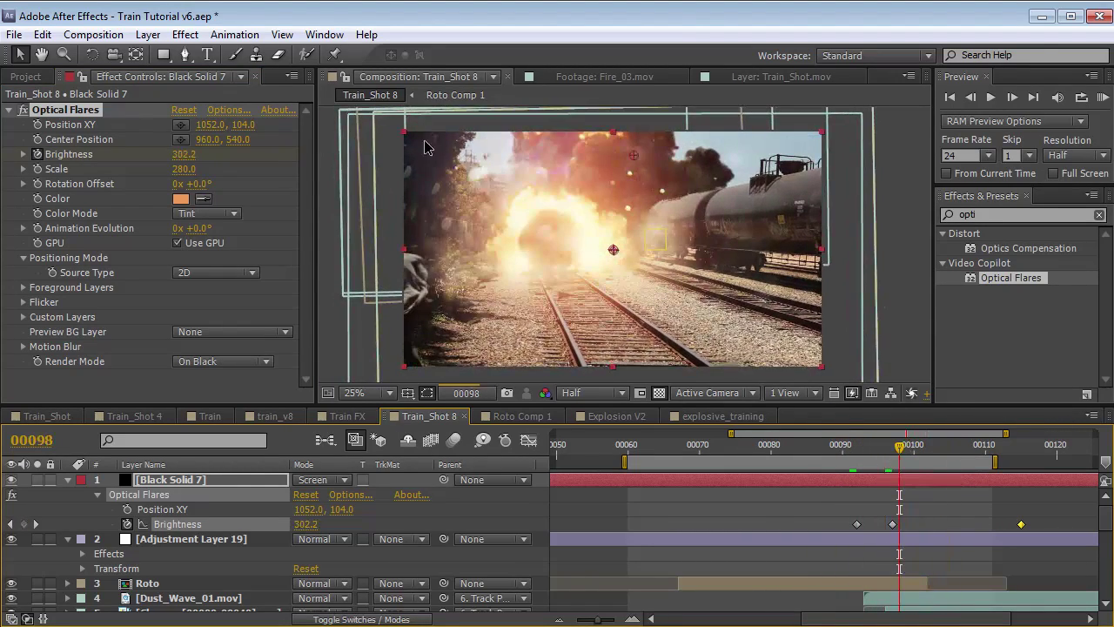
pyautogui.click(184, 34)
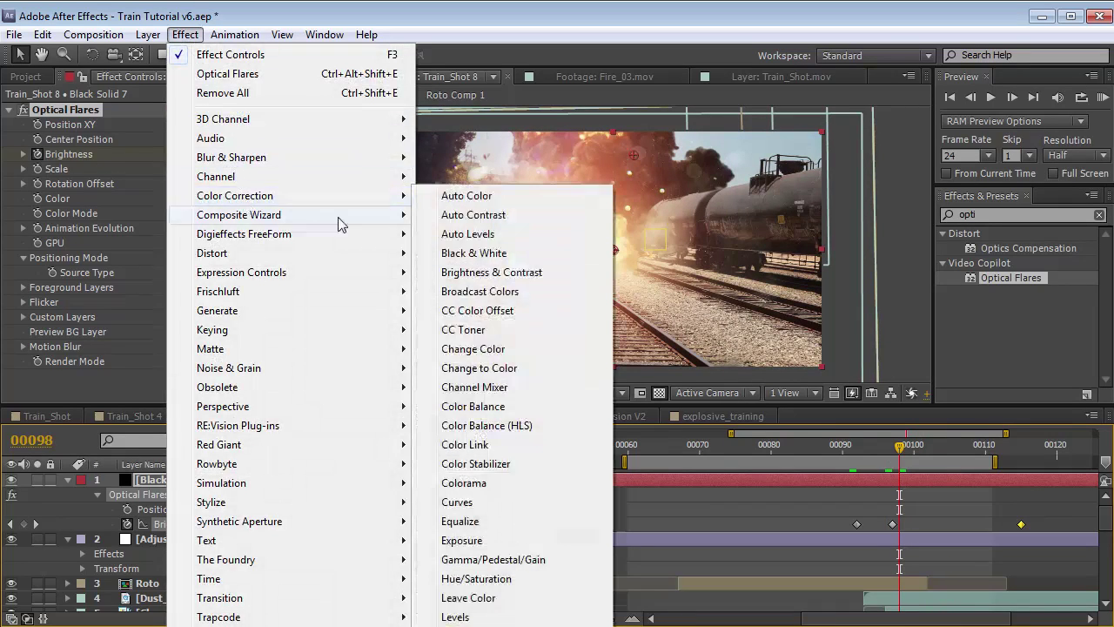
pyautogui.click(457, 501)
pyautogui.click(202, 208)
pyautogui.click(201, 243)
pyautogui.moveTo(106, 320); pyautogui.dragTo(125, 303)
pyautogui.click(202, 207)
pyautogui.click(211, 281)
pyautogui.click(195, 210)
pyautogui.click(209, 224)
# Check the flare's fade around frames 105 and 106 and play the whole shot in the enlarged composition view
pyautogui.moveTo(899, 446); pyautogui.dragTo(950, 509)
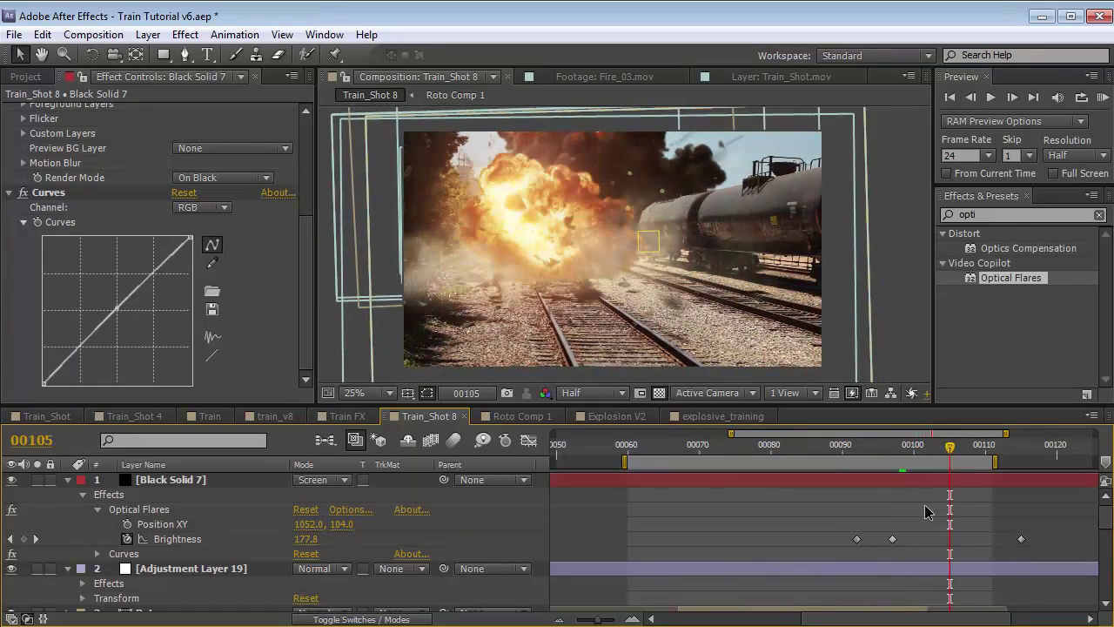
pyautogui.moveTo(940, 455); pyautogui.dragTo(938, 509)
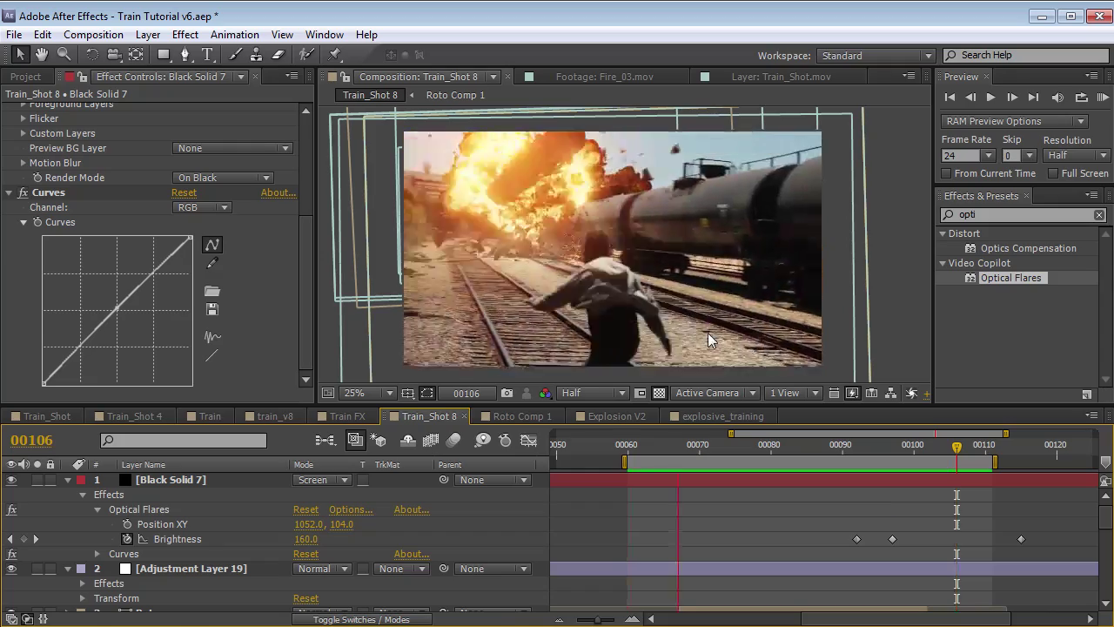
pyautogui.press('`')
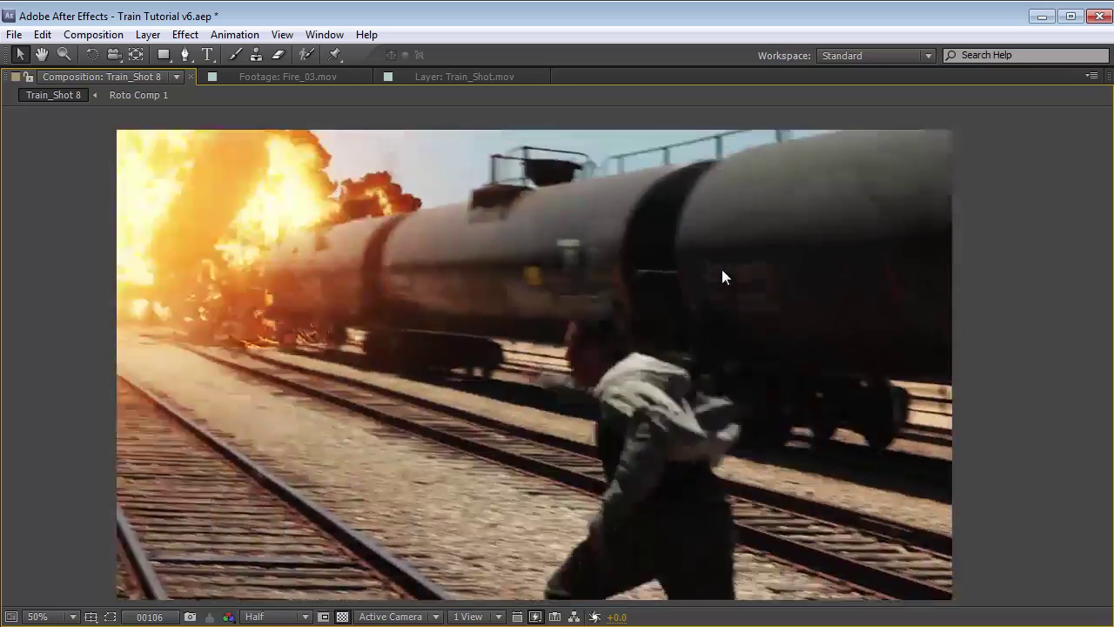